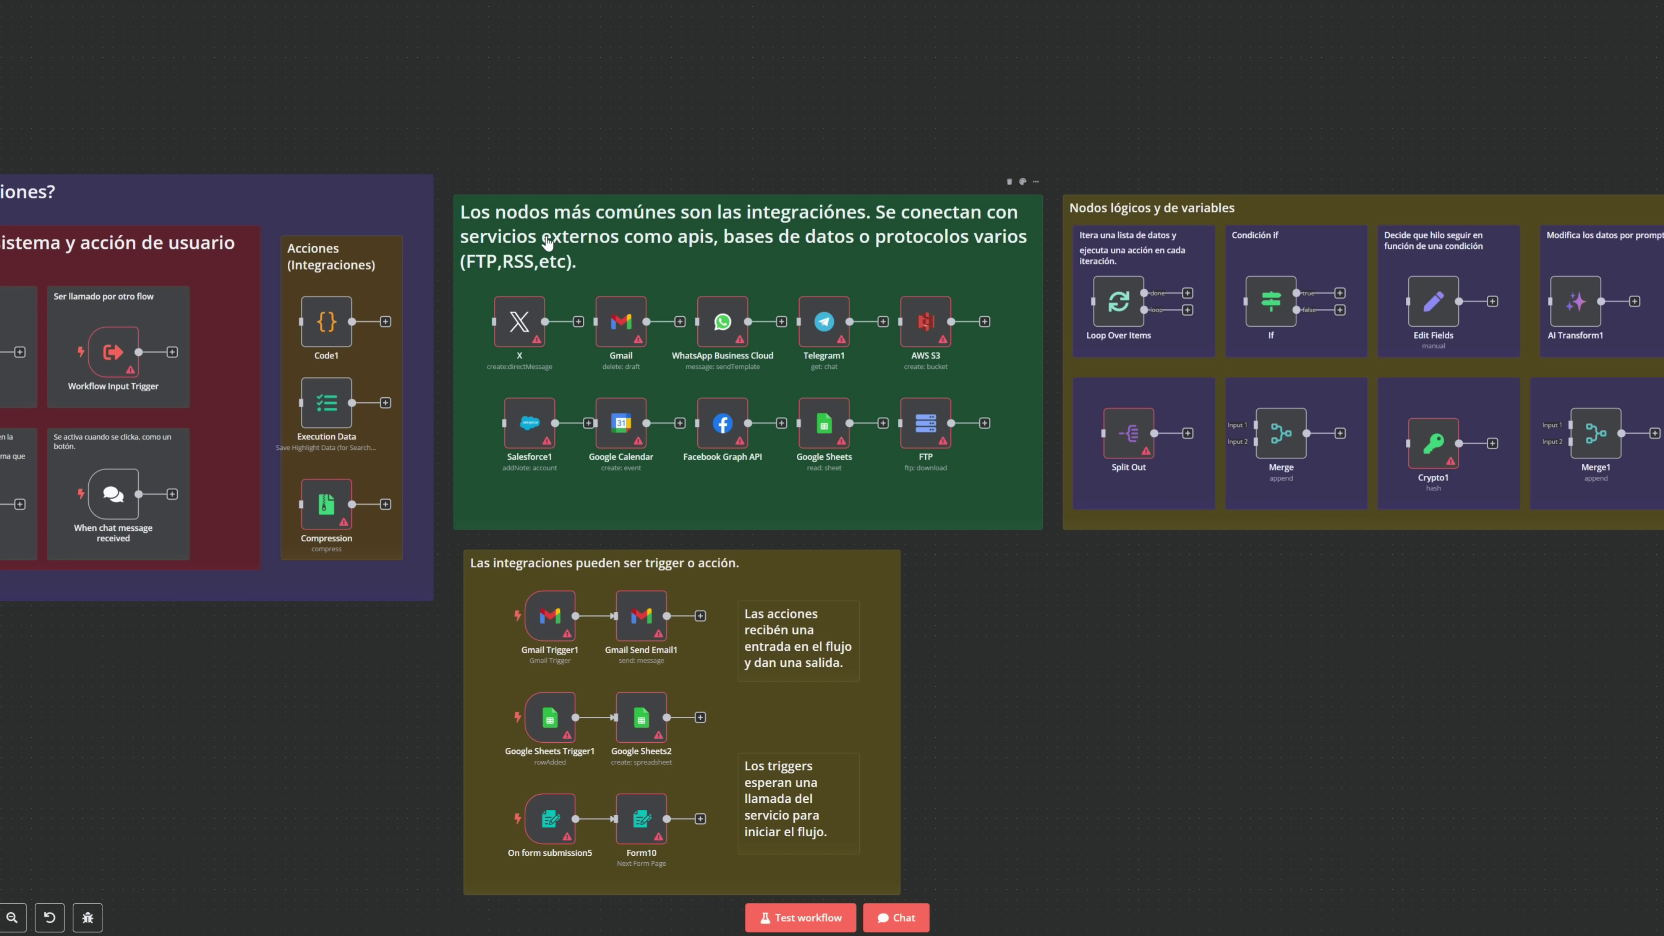
Browse the list of available app integration nodes, then close the node list
mouse_move(527, 390)
key("Tab")
left_click(1625, 116)
scroll(1638, 362, "down", 15)
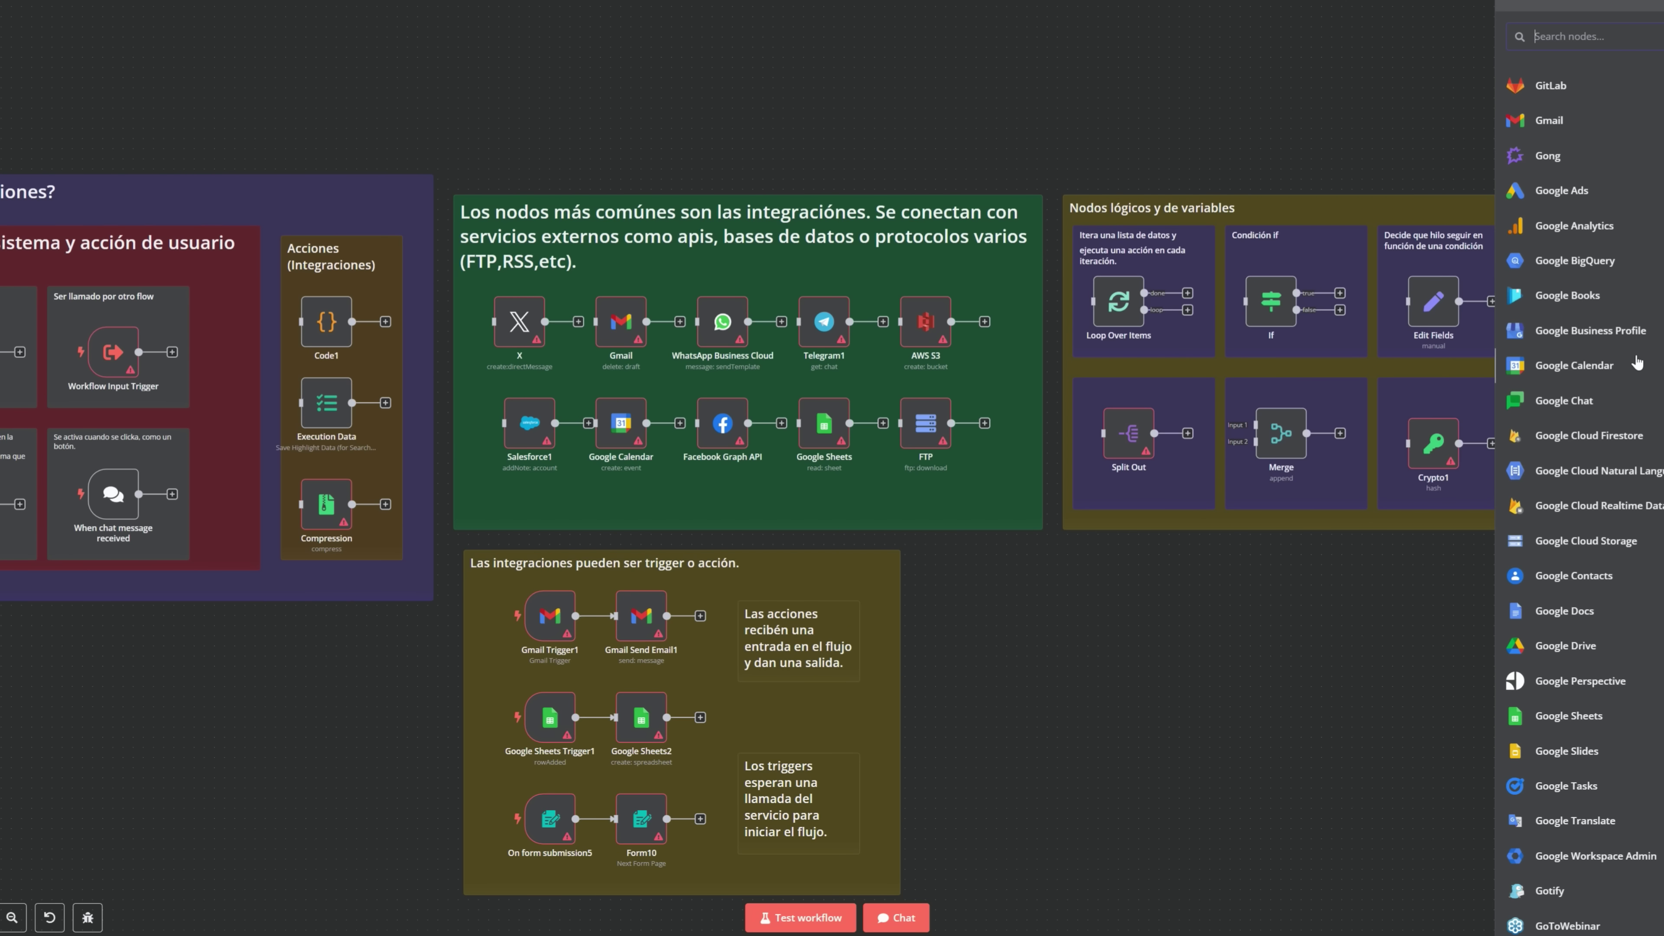
scroll(1637, 362, "down", 15)
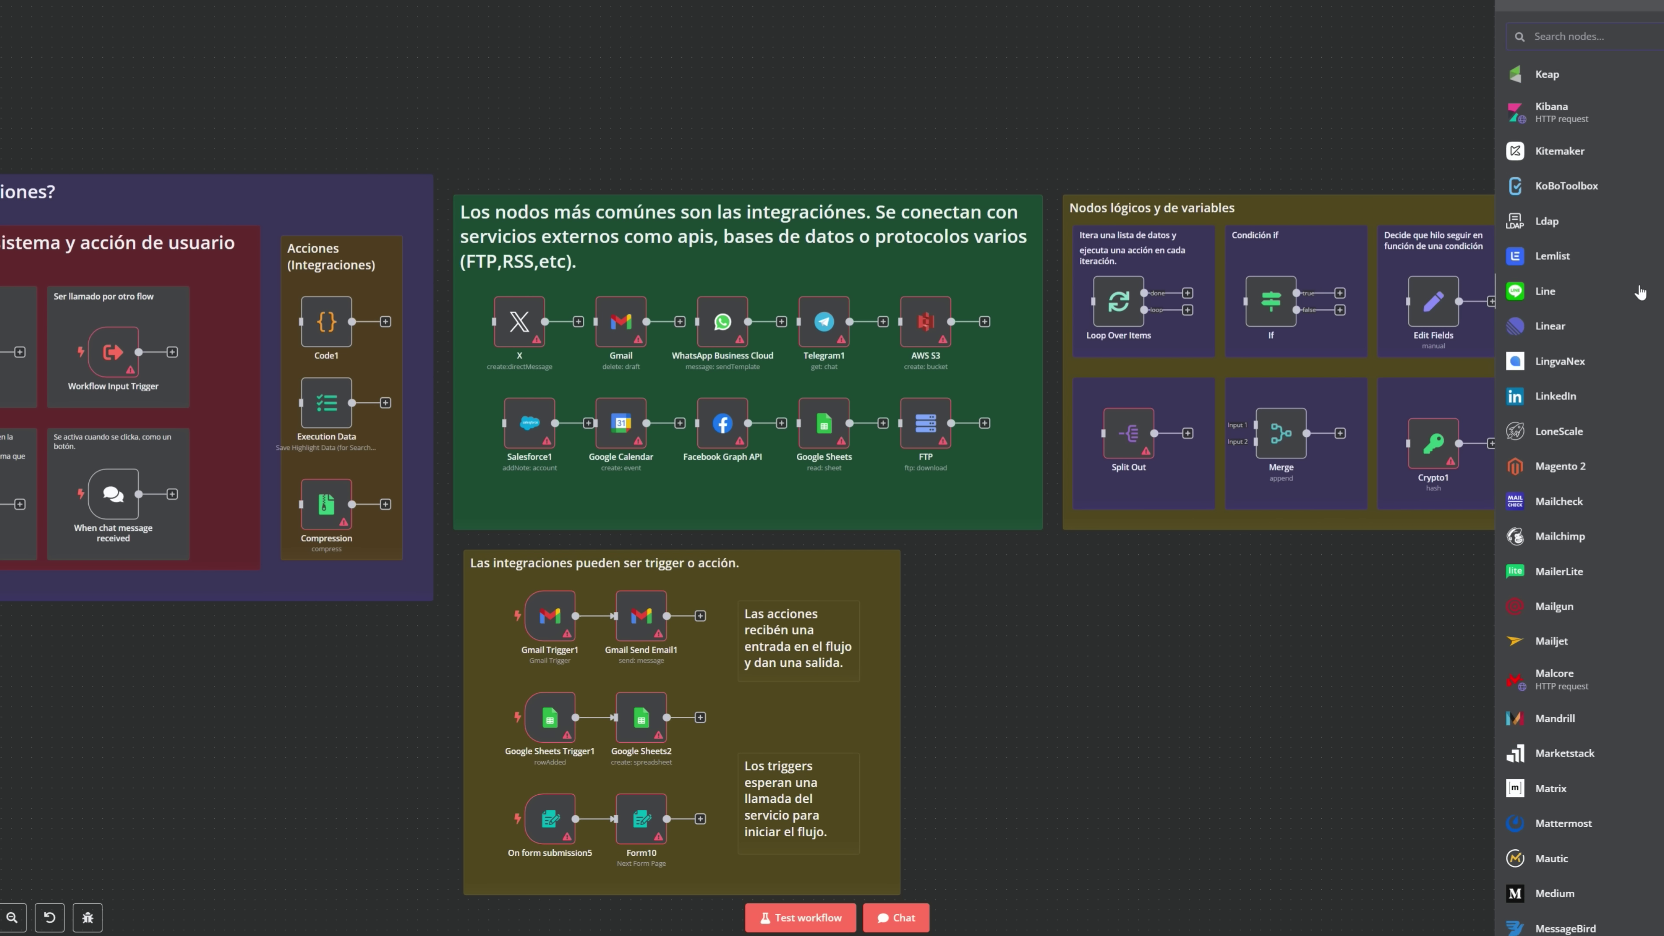
scroll(1639, 292, "down", 3)
left_click(980, 98)
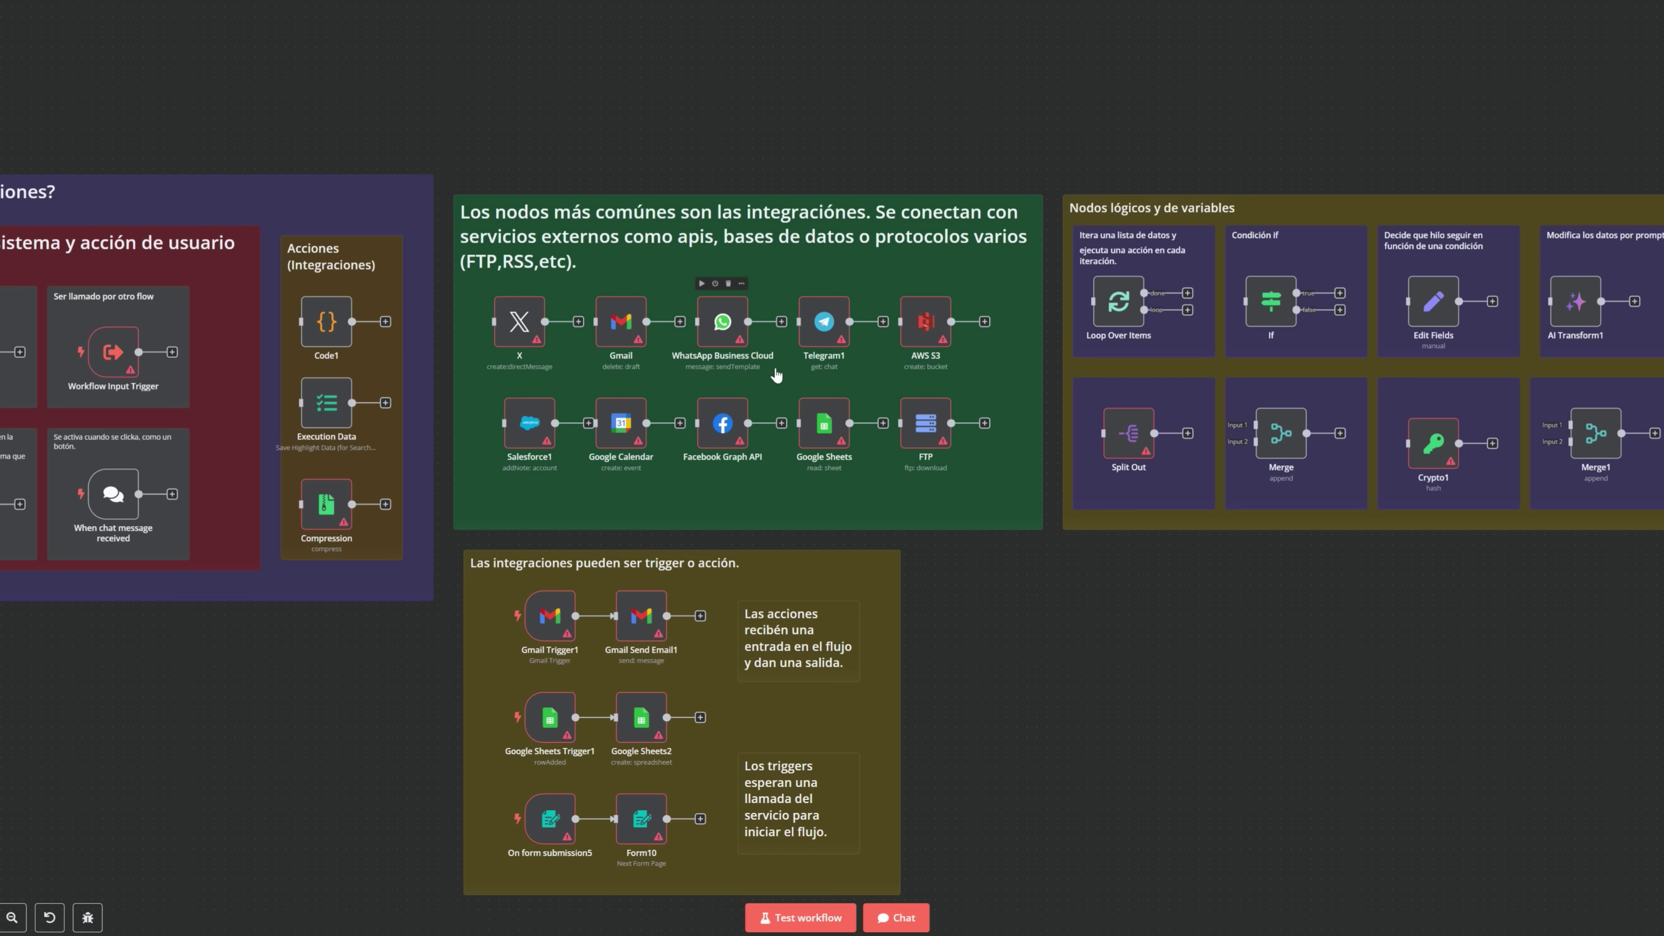
Open the WhatsApp Business Cloud node, examine its available message operations without changing them, and return to the canvas
left_click_drag(960, 627, 972, 573)
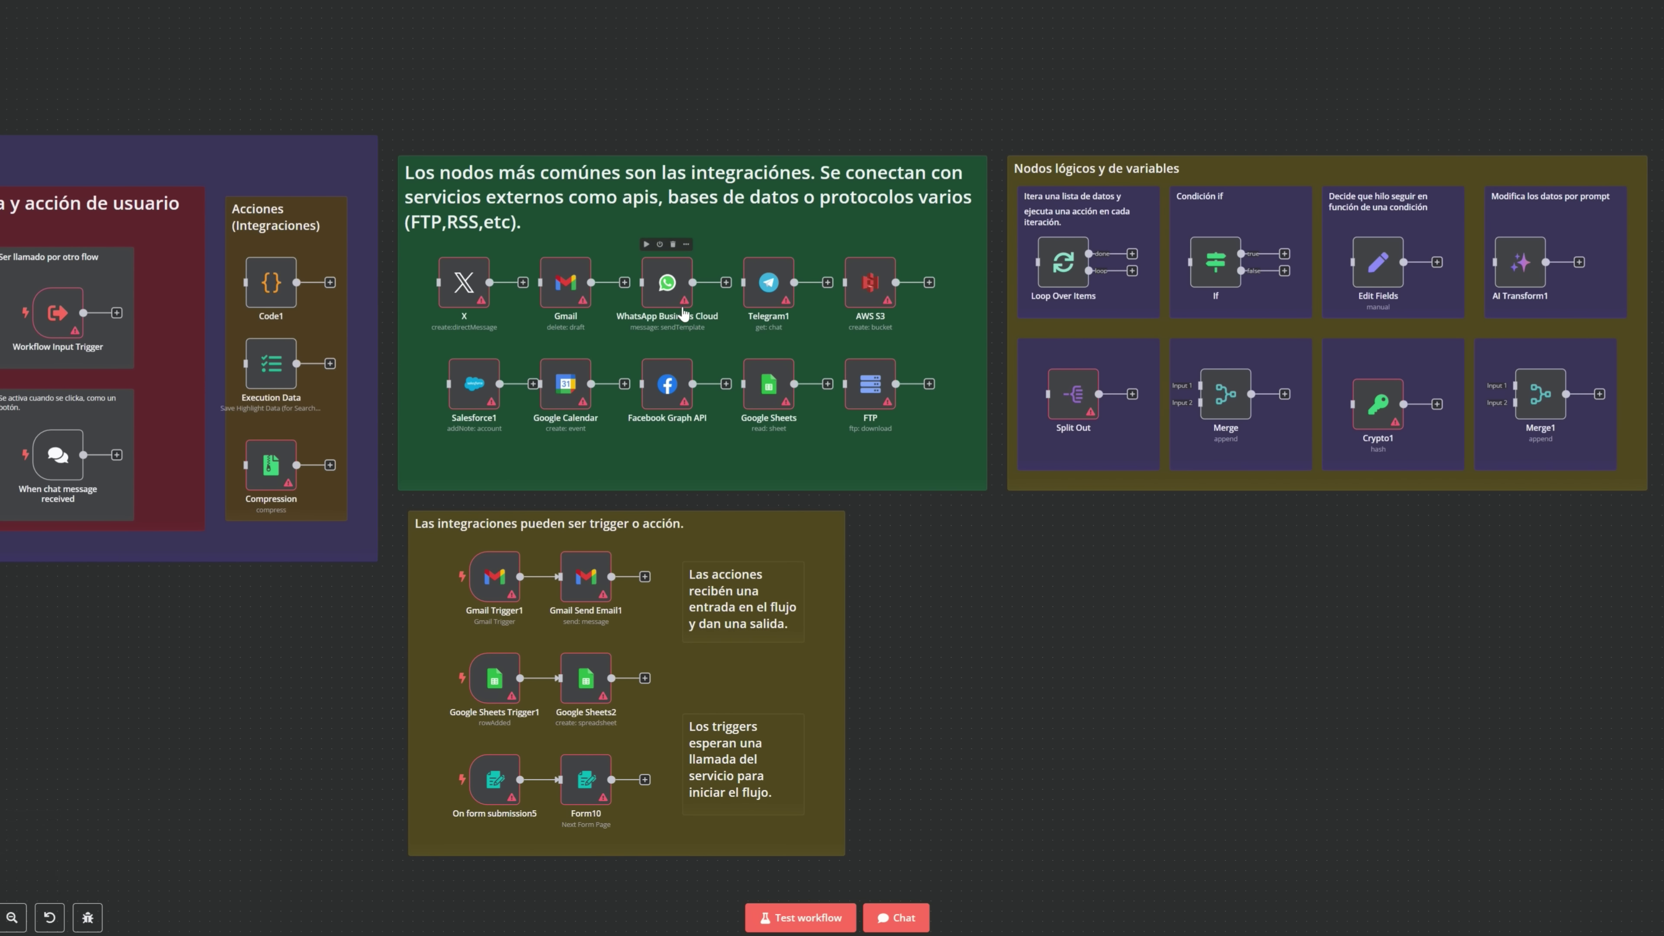
left_click(675, 302)
double_click(675, 302)
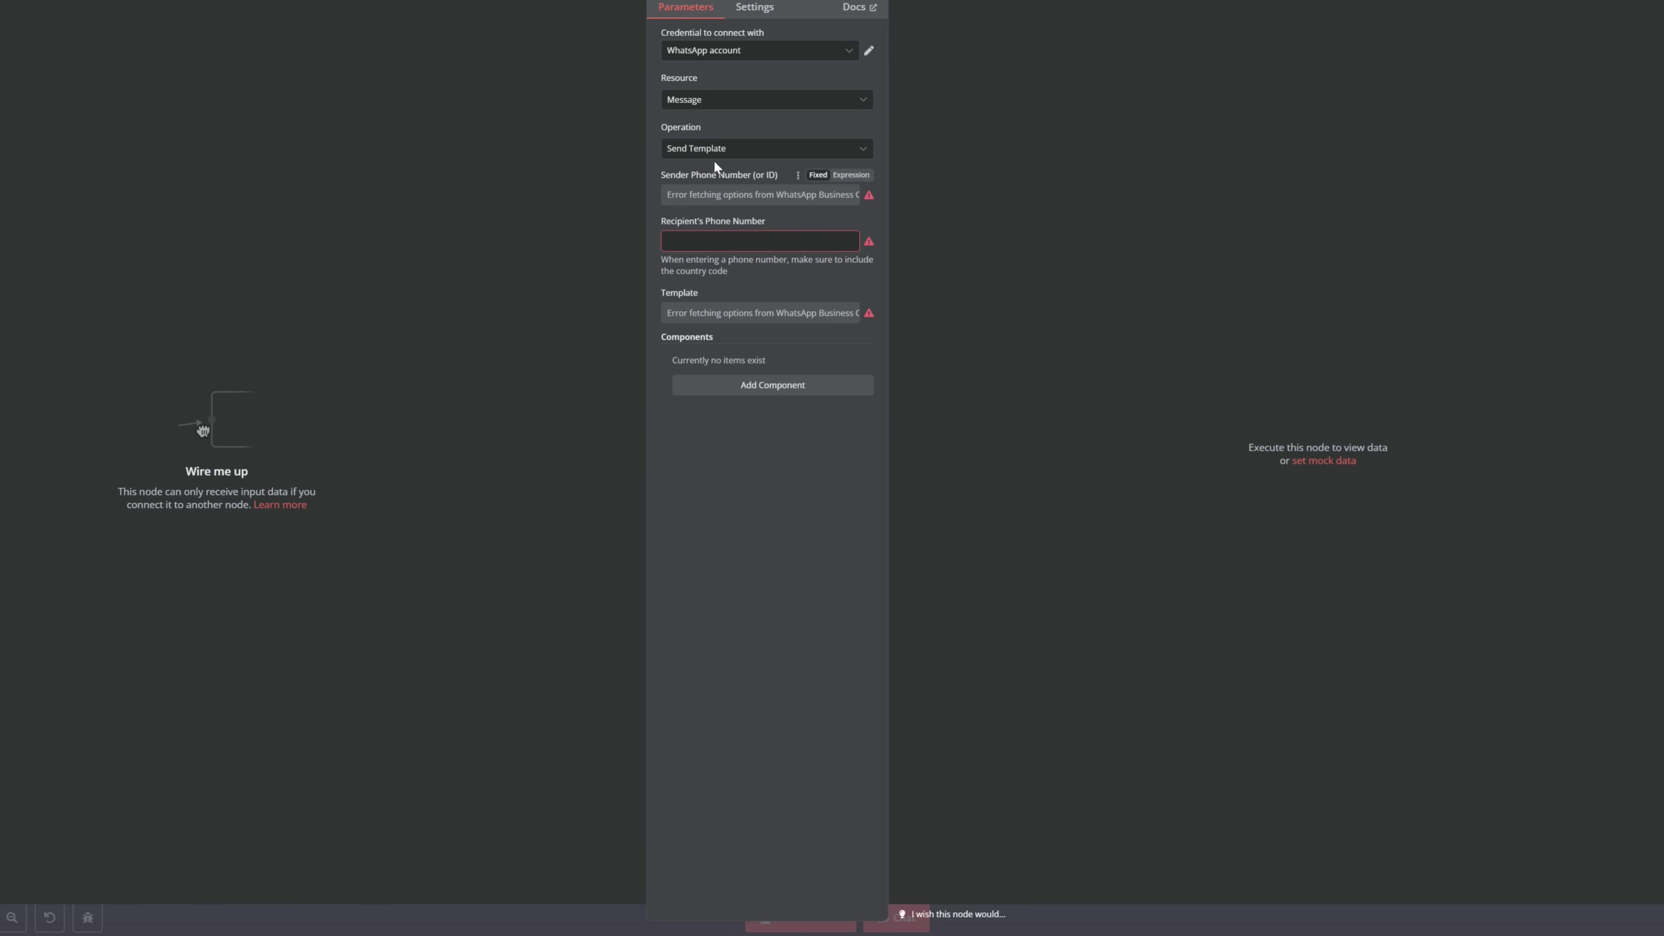
left_click(709, 105)
left_click(726, 136)
left_click(739, 150)
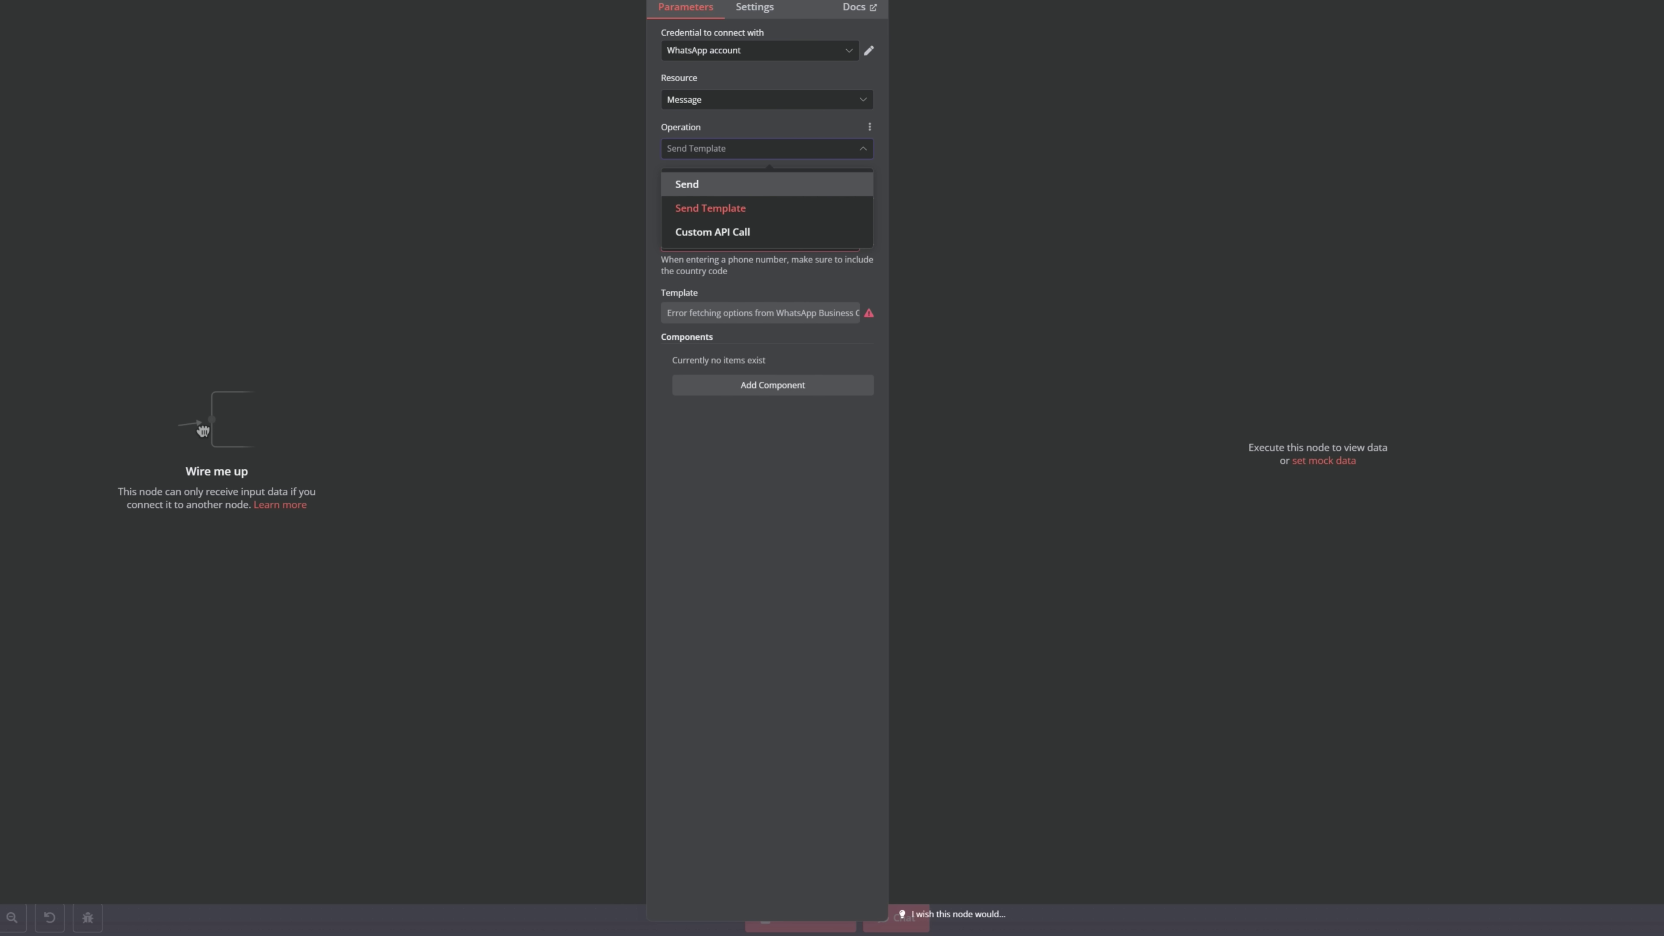
key("Escape")
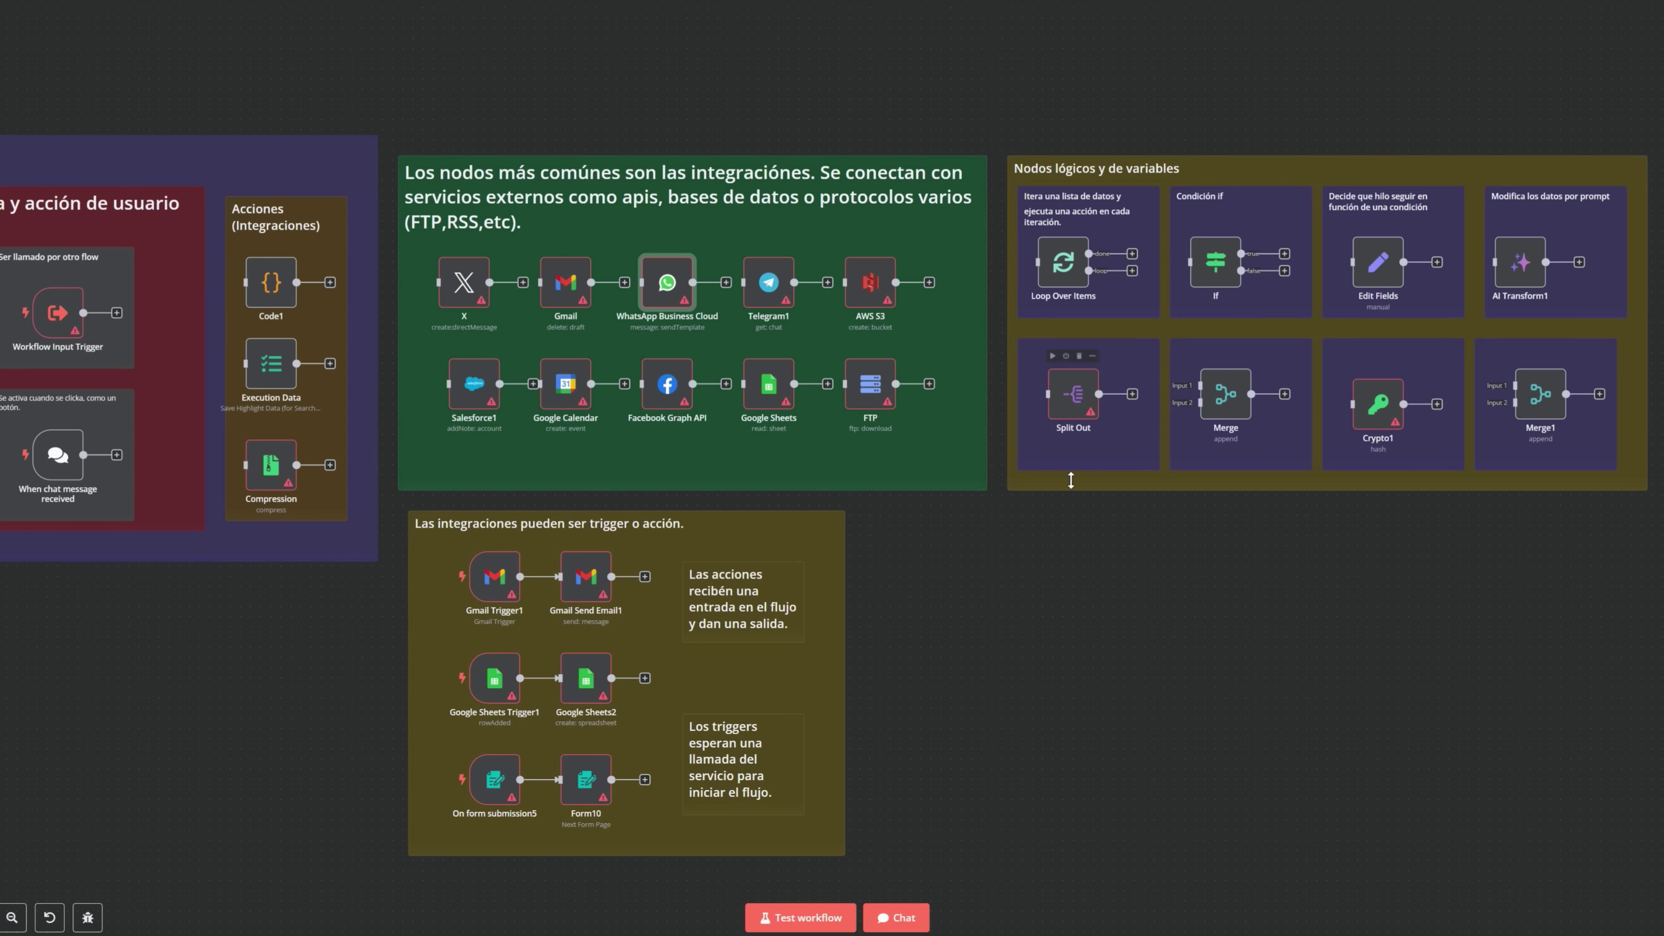
left_click(919, 531)
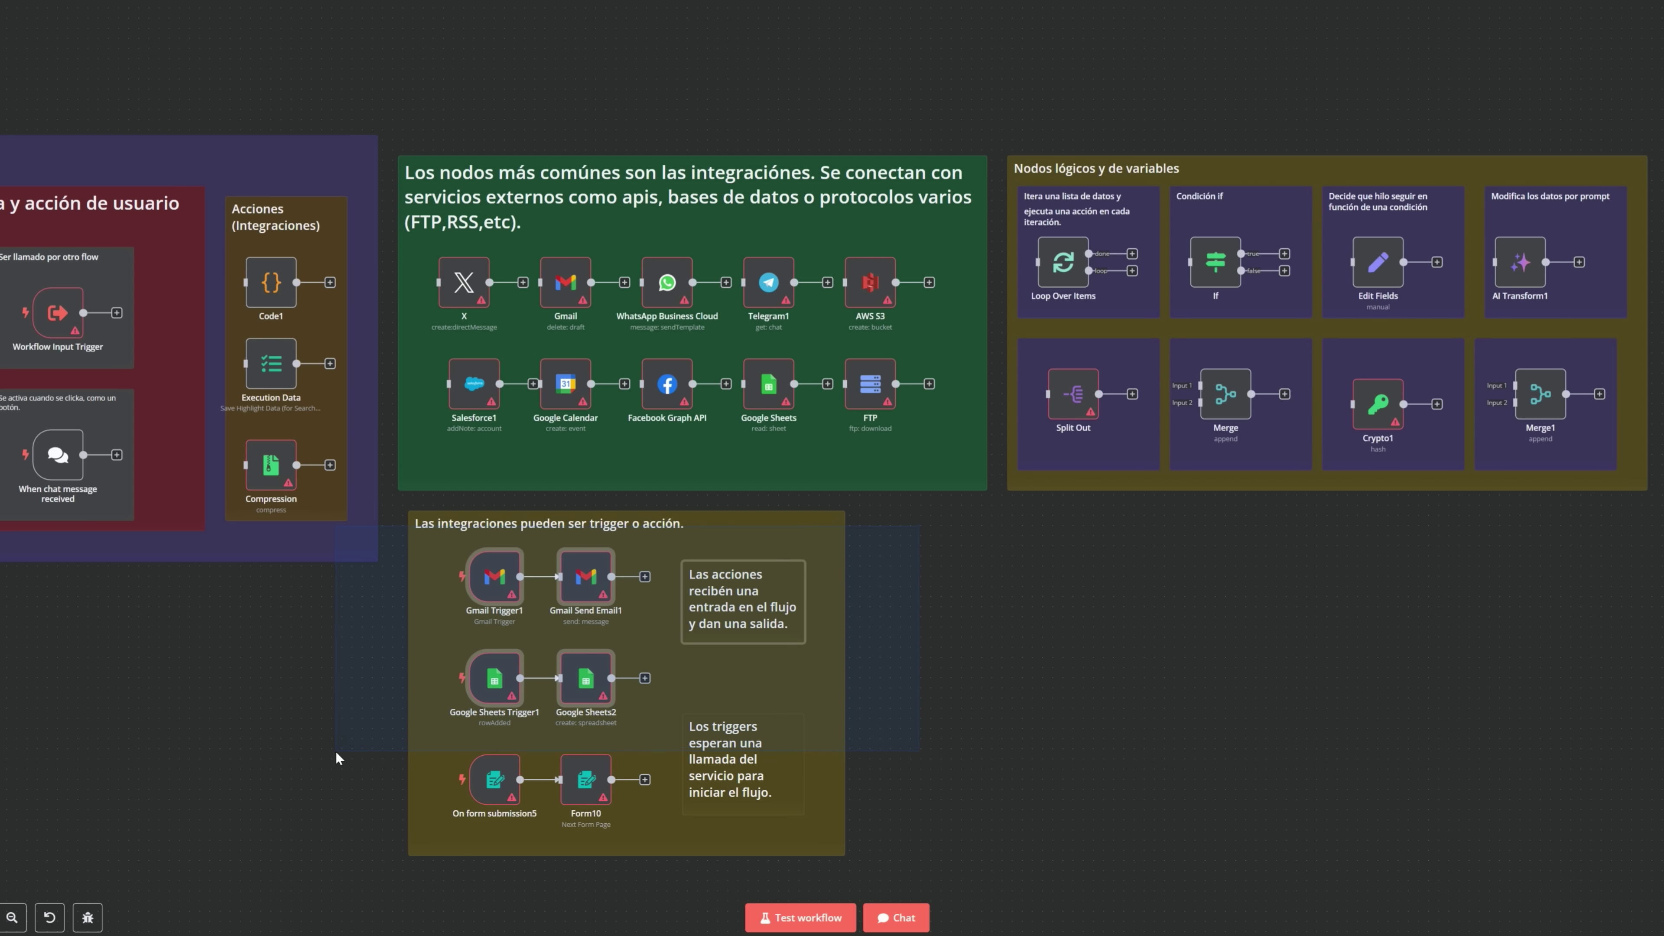
left_click_drag(1029, 708, 696, 744)
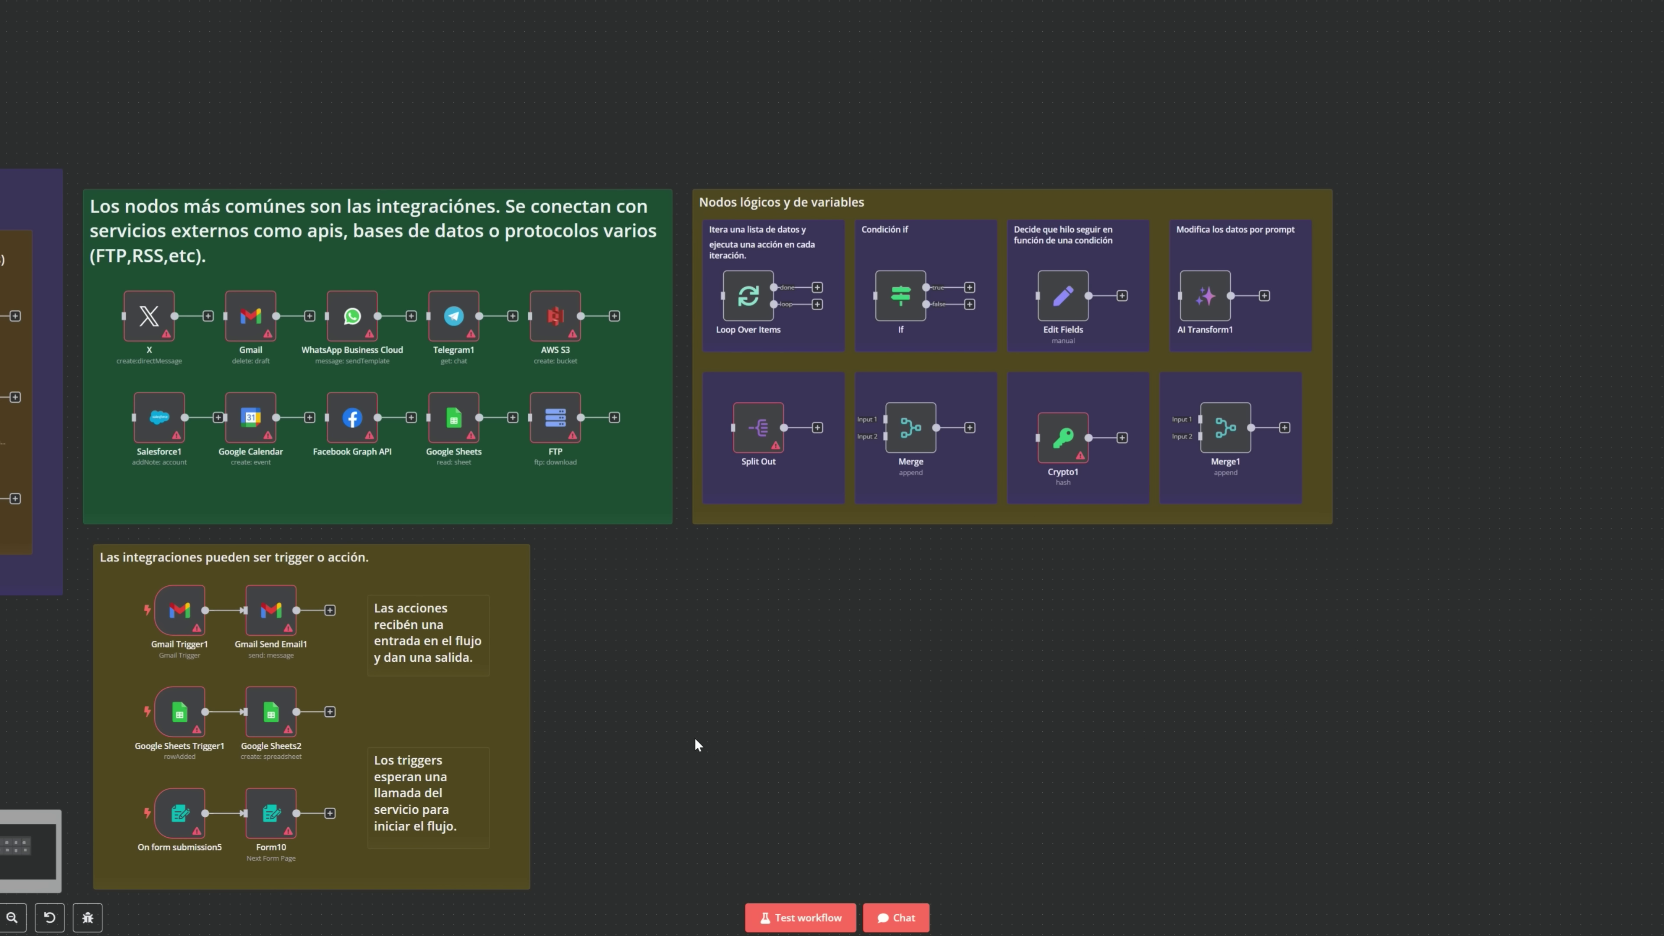
left_click(696, 140)
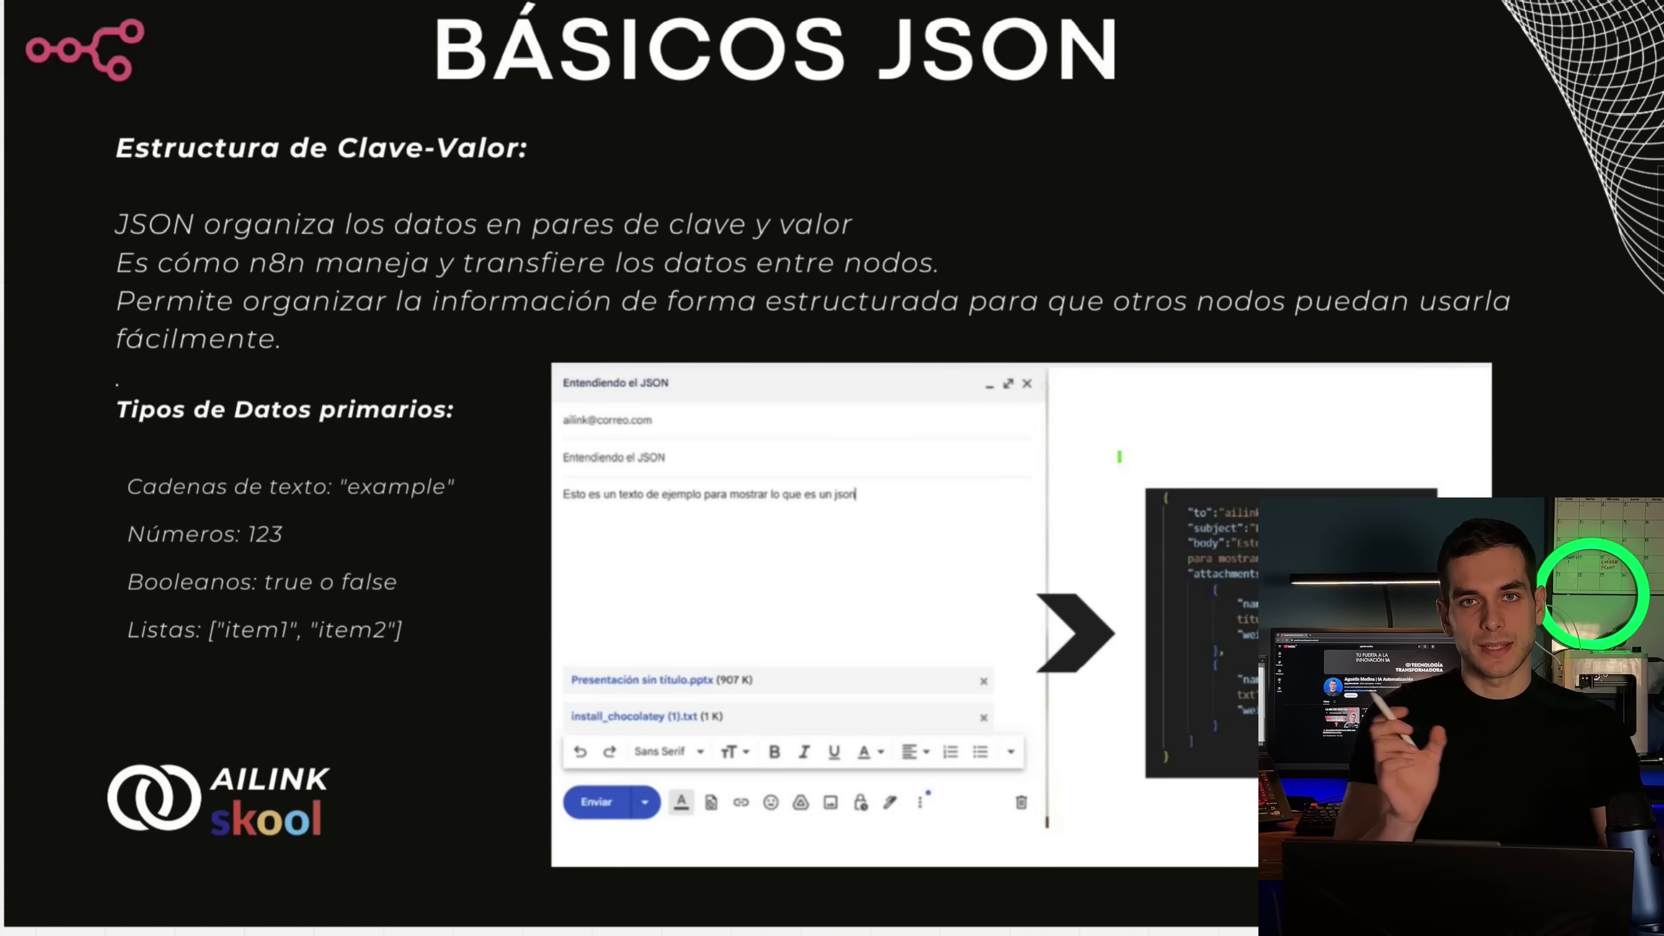
On the whiteboard's JSON basics slide, circle the example email and the JSON code block with the pen
scroll(1022, 614, "up", 3)
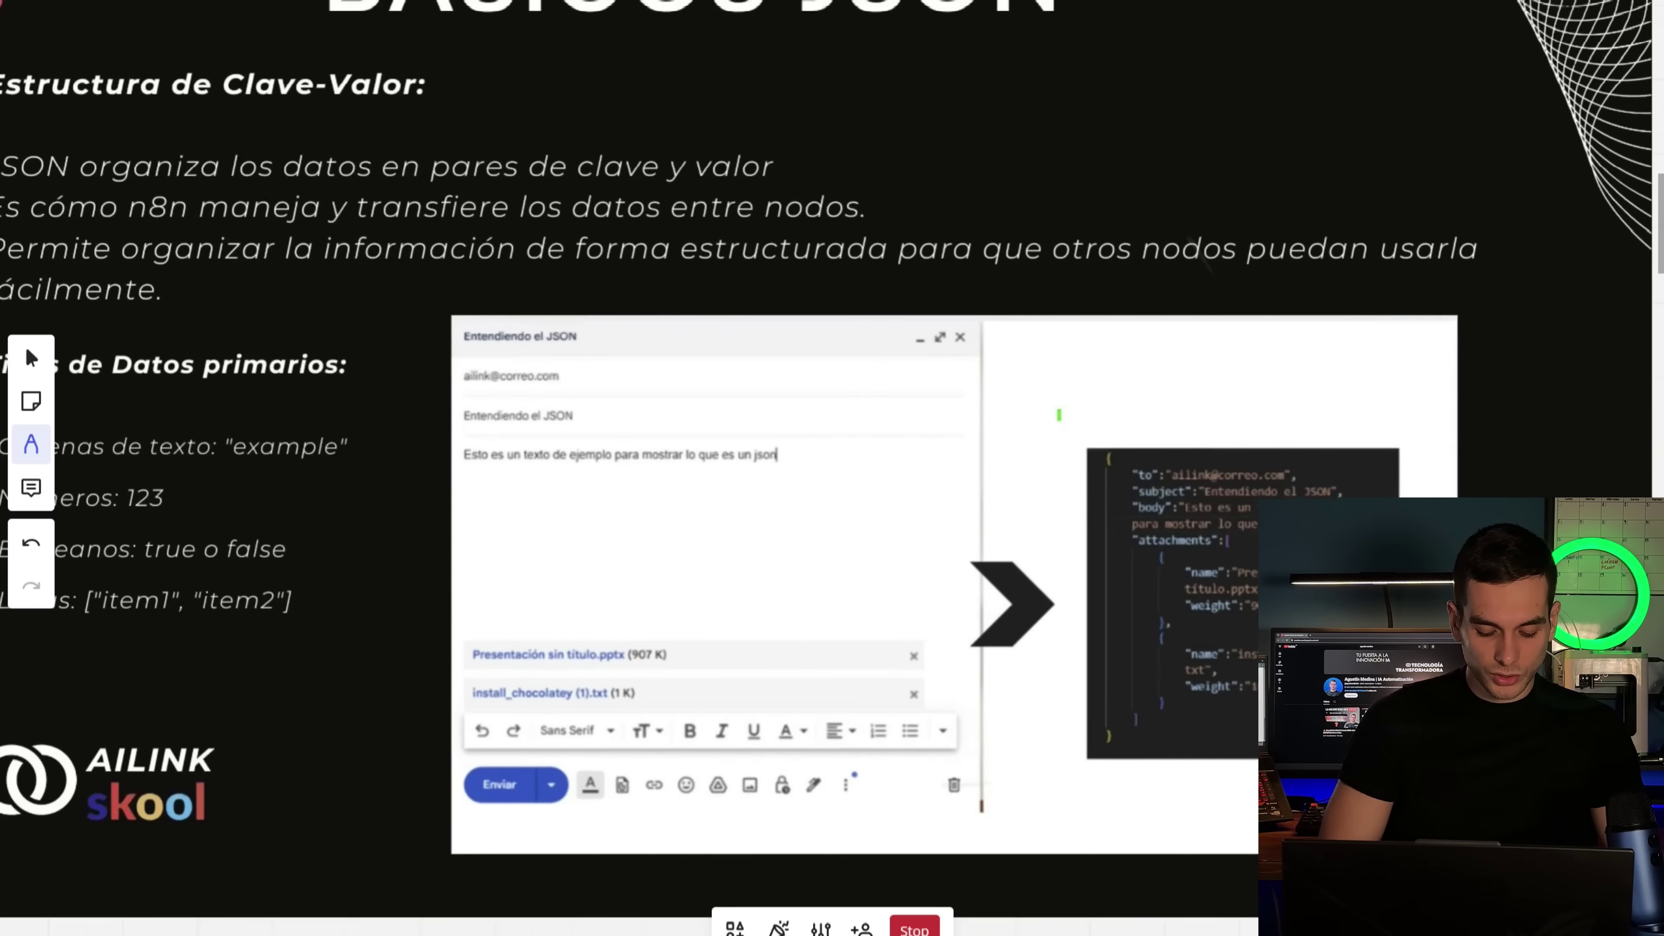
mouse_move(649, 186)
left_mouse_down()
mouse_move(719, 193)
mouse_move(321, 658)
mouse_move(793, 226)
mouse_move(609, 222)
left_mouse_up()
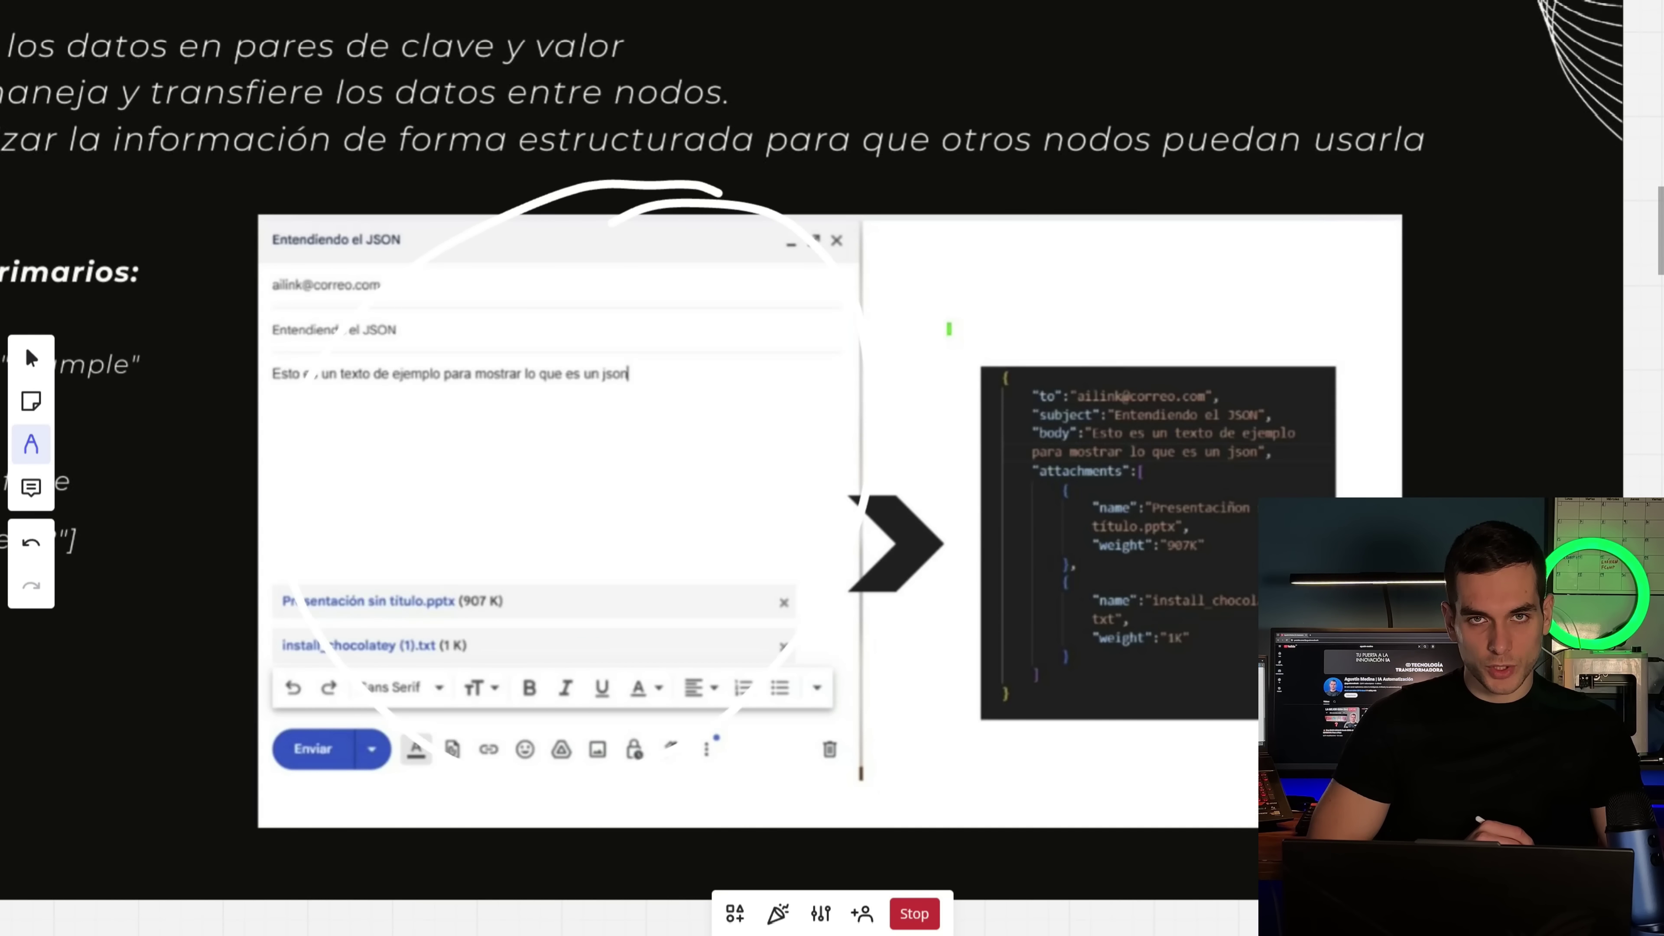
scroll(832, 459, "up", 1)
scroll(1192, 206, "right", 1)
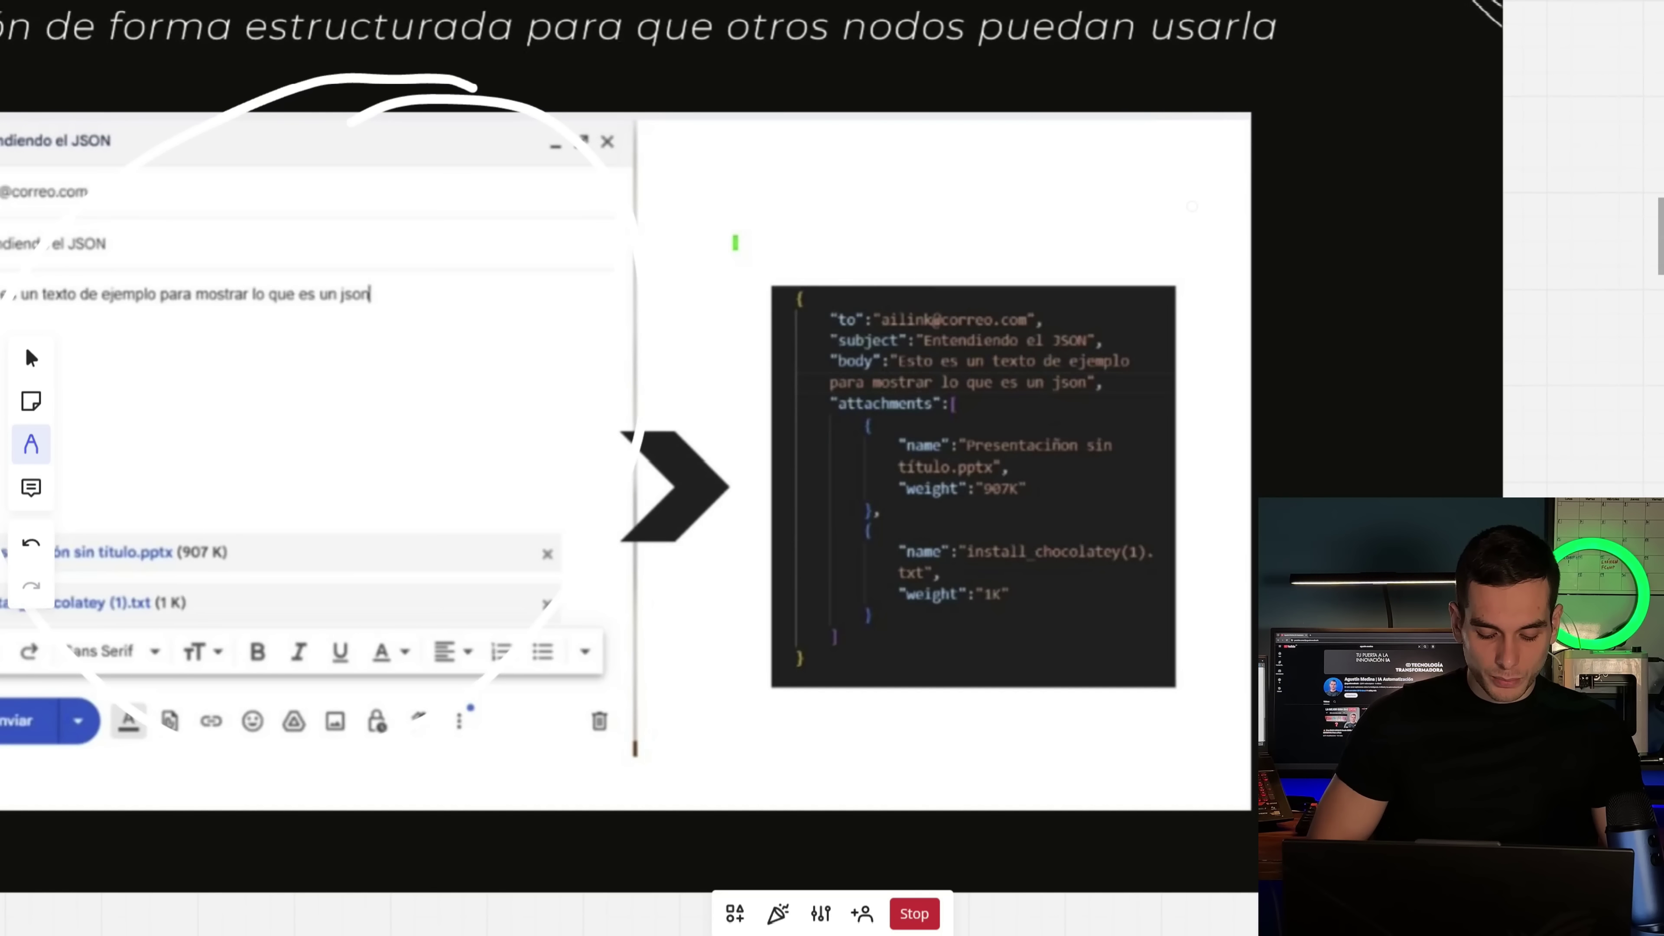
mouse_move(1192, 206)
left_mouse_down()
mouse_move(699, 524)
mouse_move(1192, 206)
left_mouse_up()
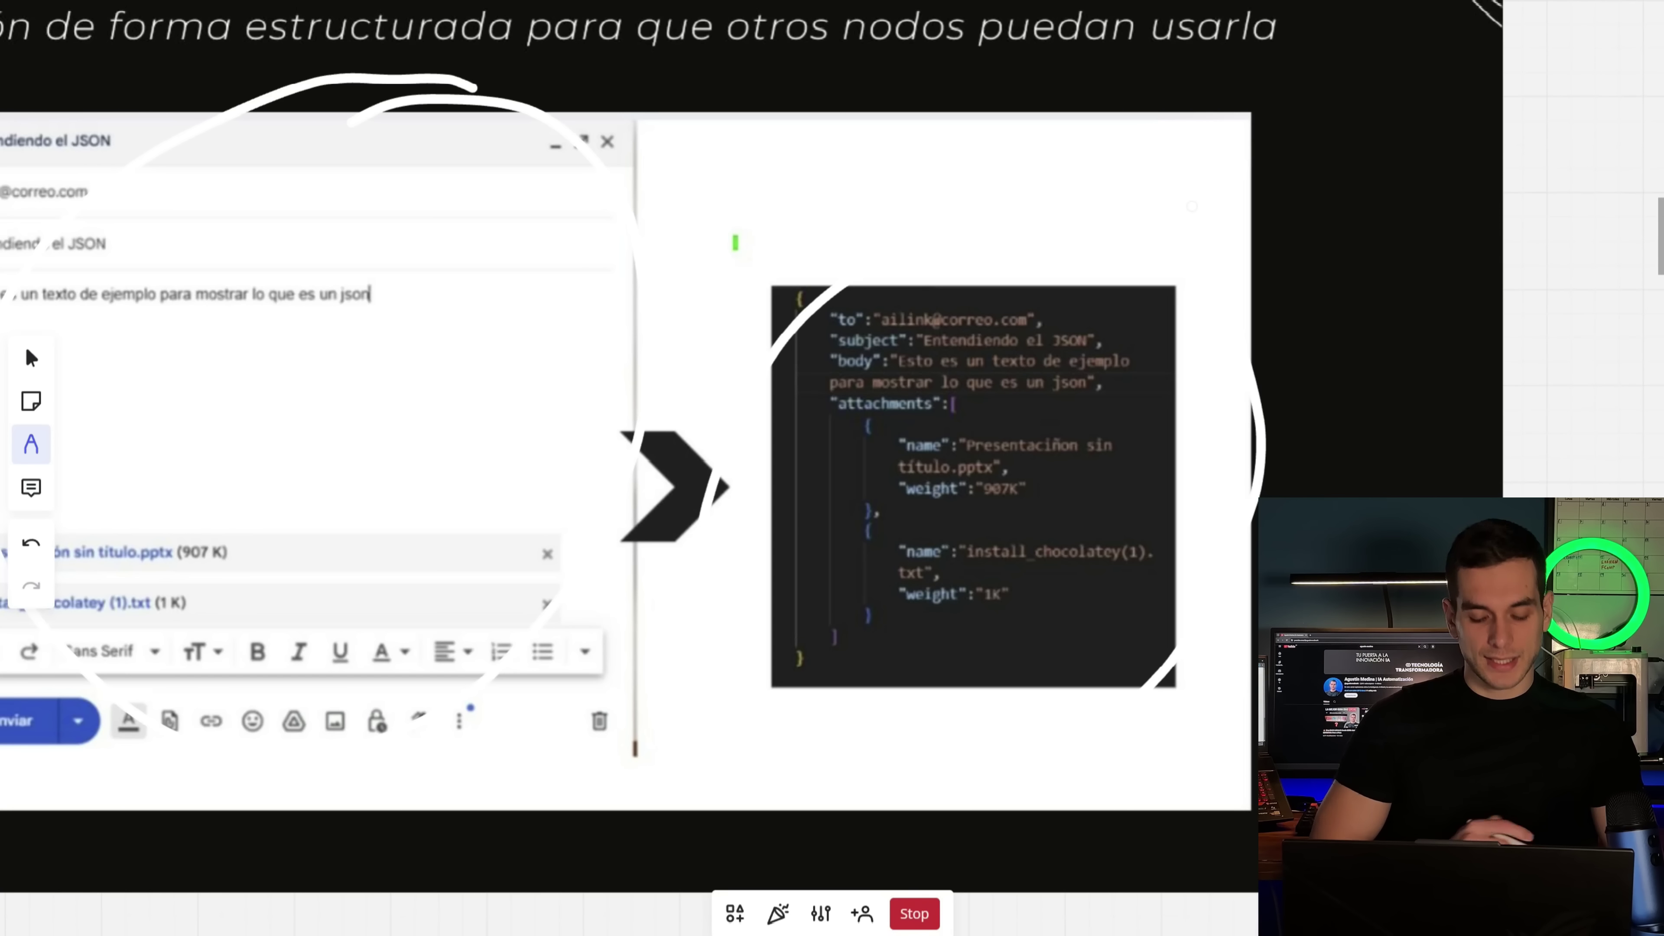
Mark the "to" and "subject" keys in the JSON code block with small pen dots
scroll(1192, 206, "up", 1)
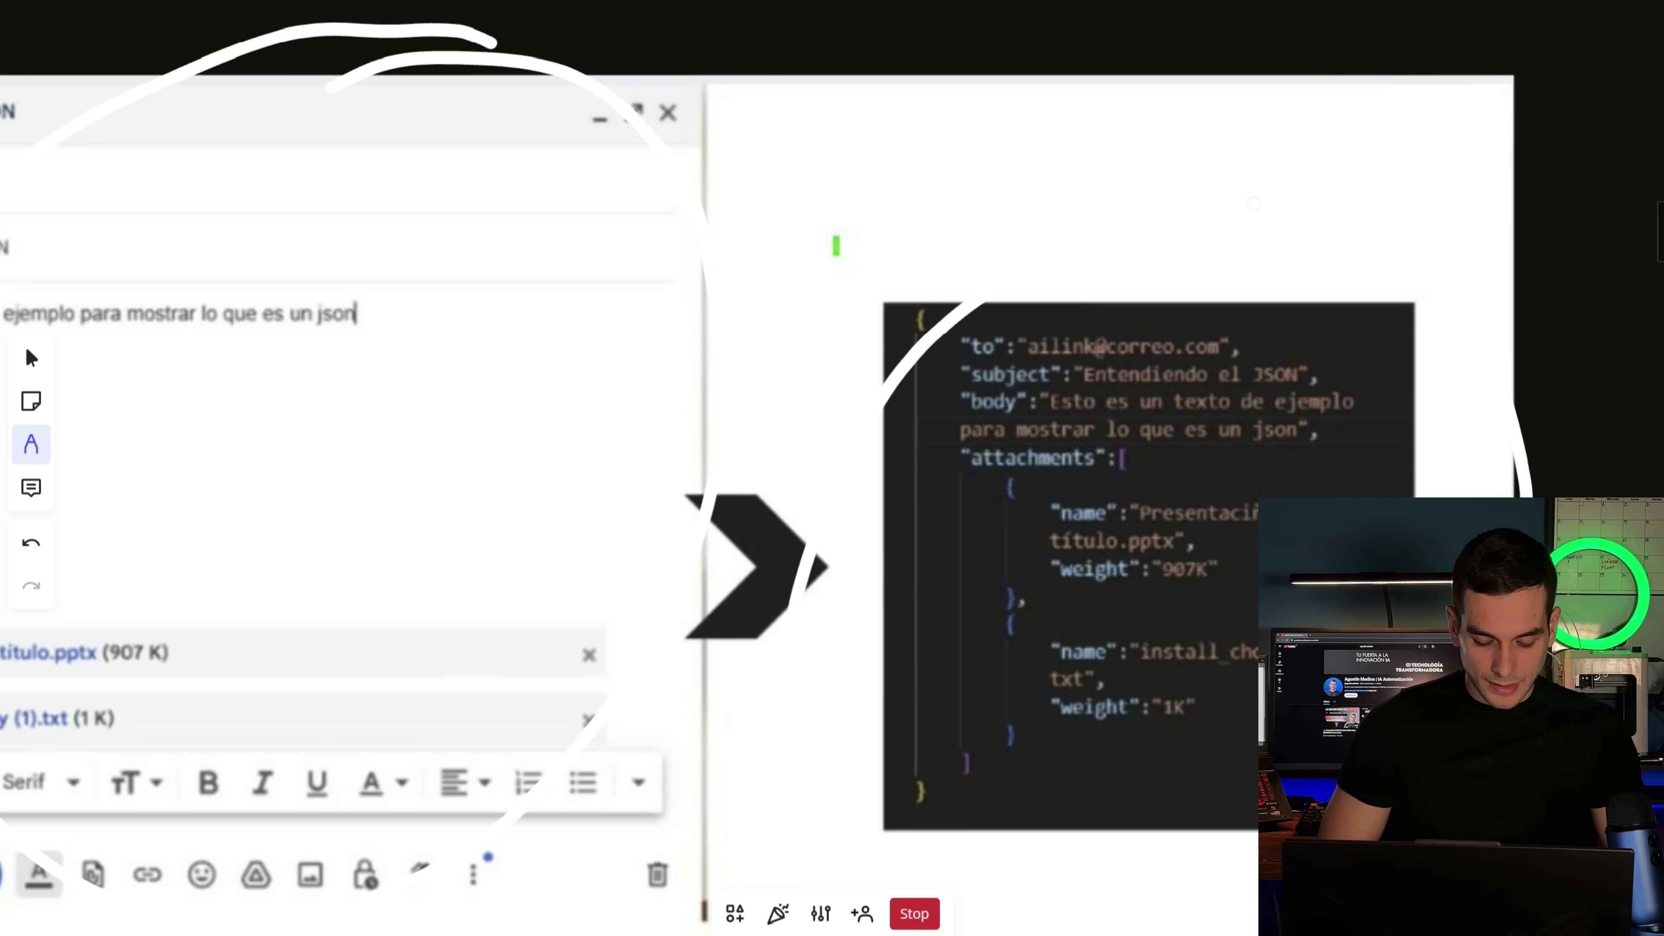
left_click_drag(953, 343, 934, 388)
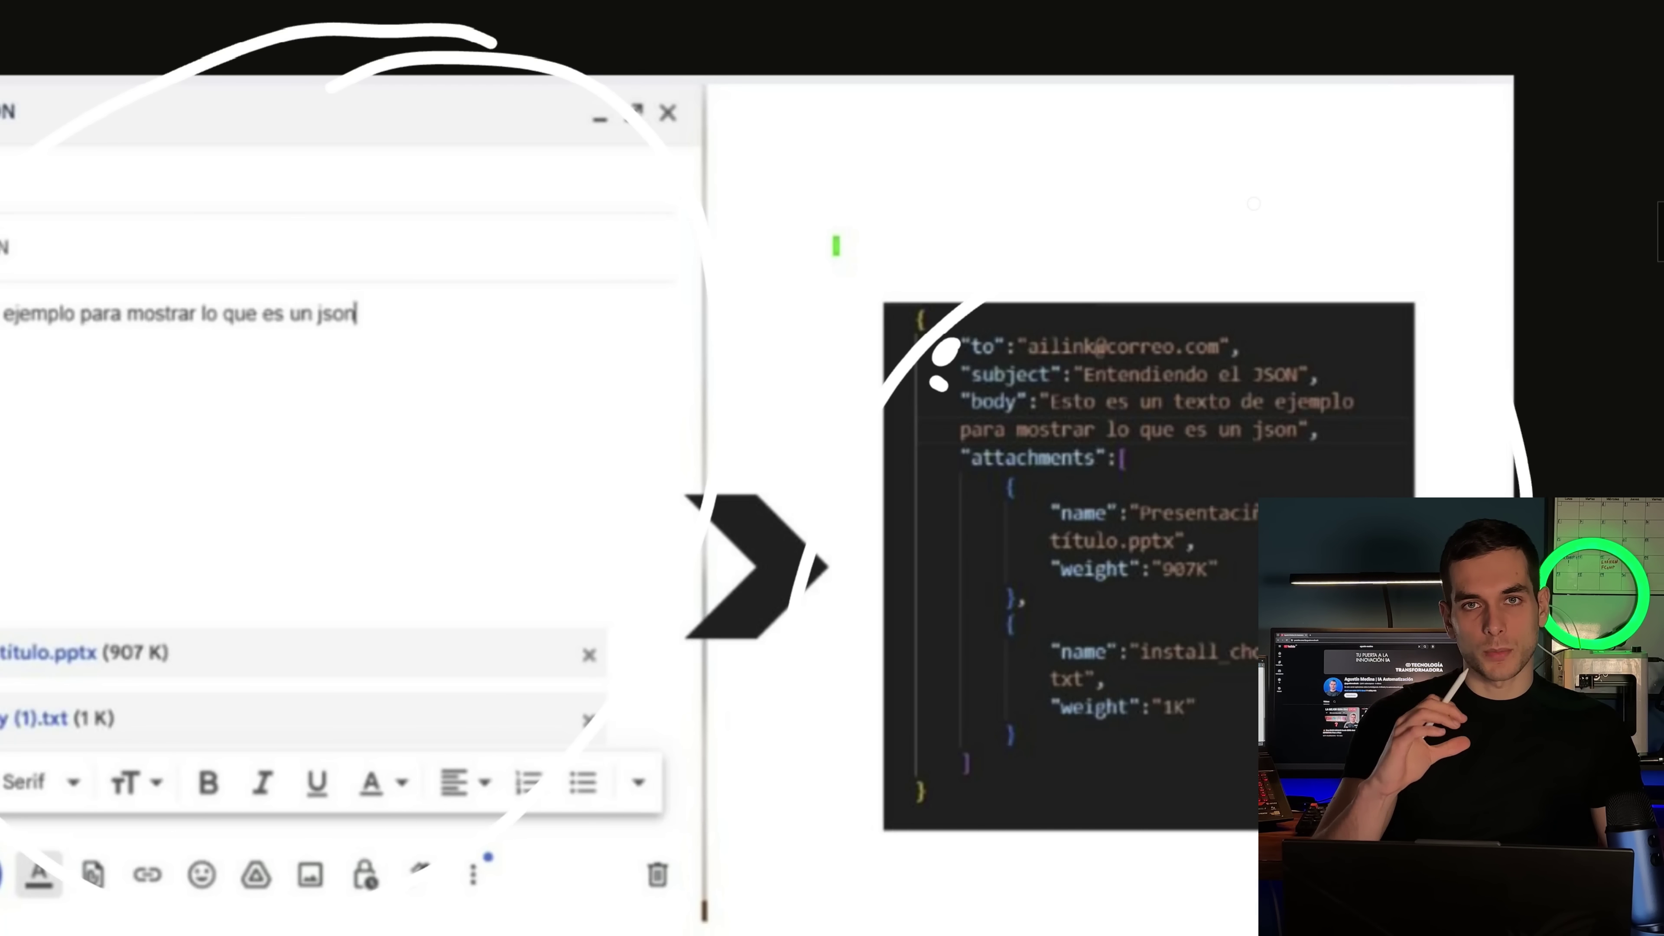
scroll(1185, 446, "down", 5)
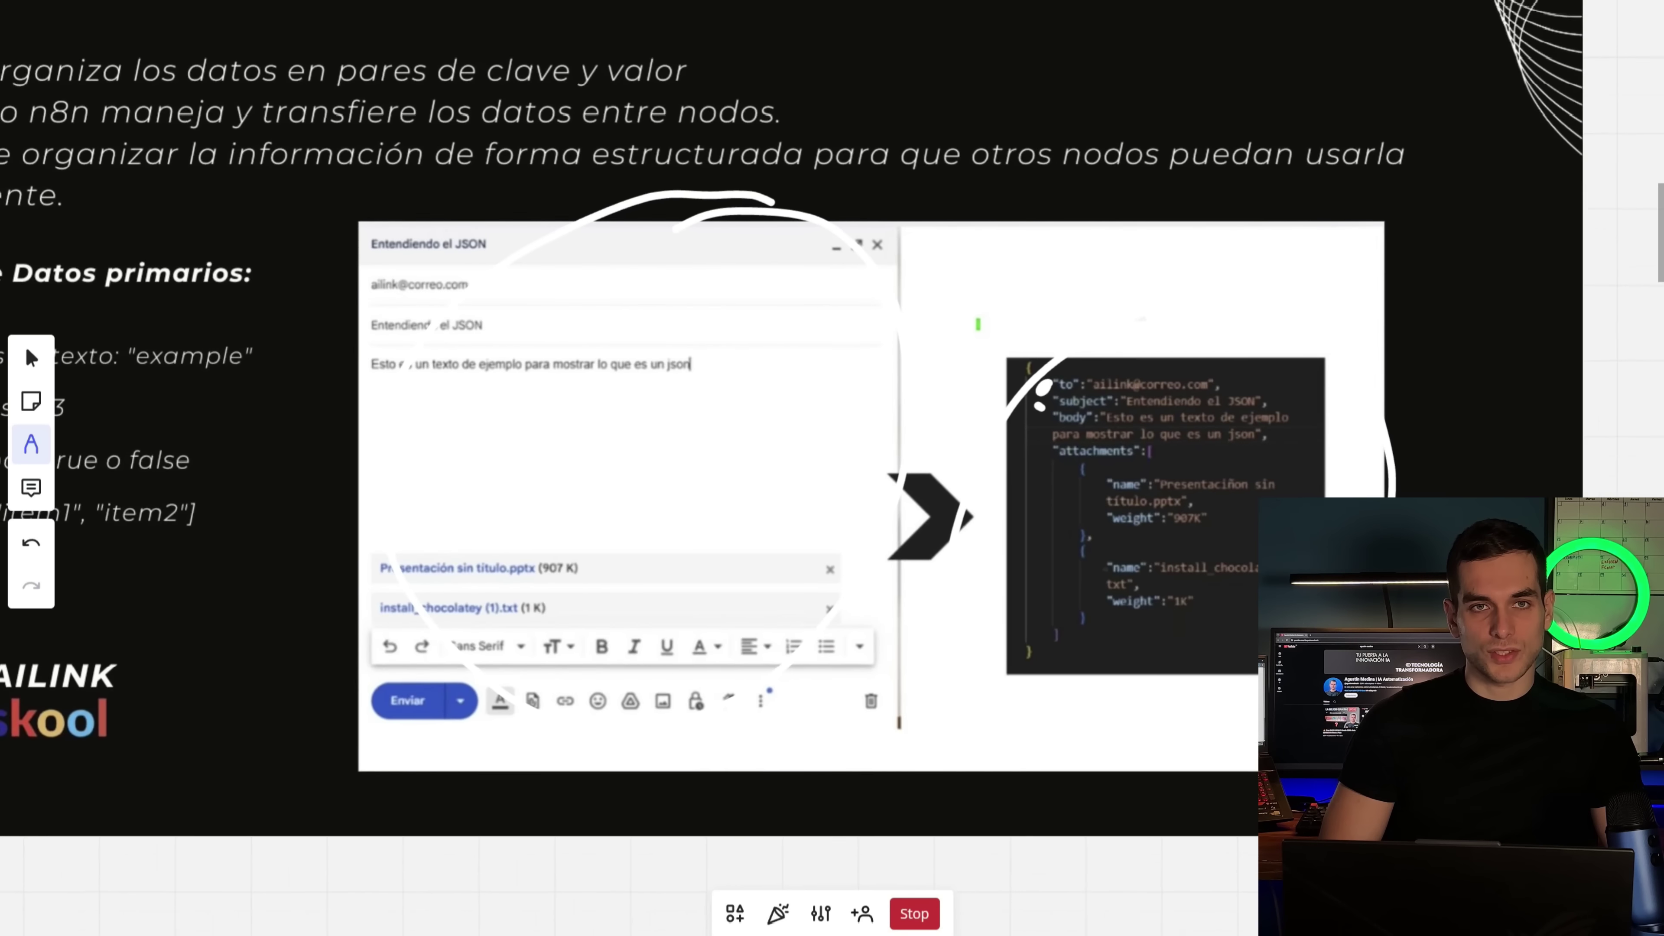
scroll(1186, 445, "up", 1)
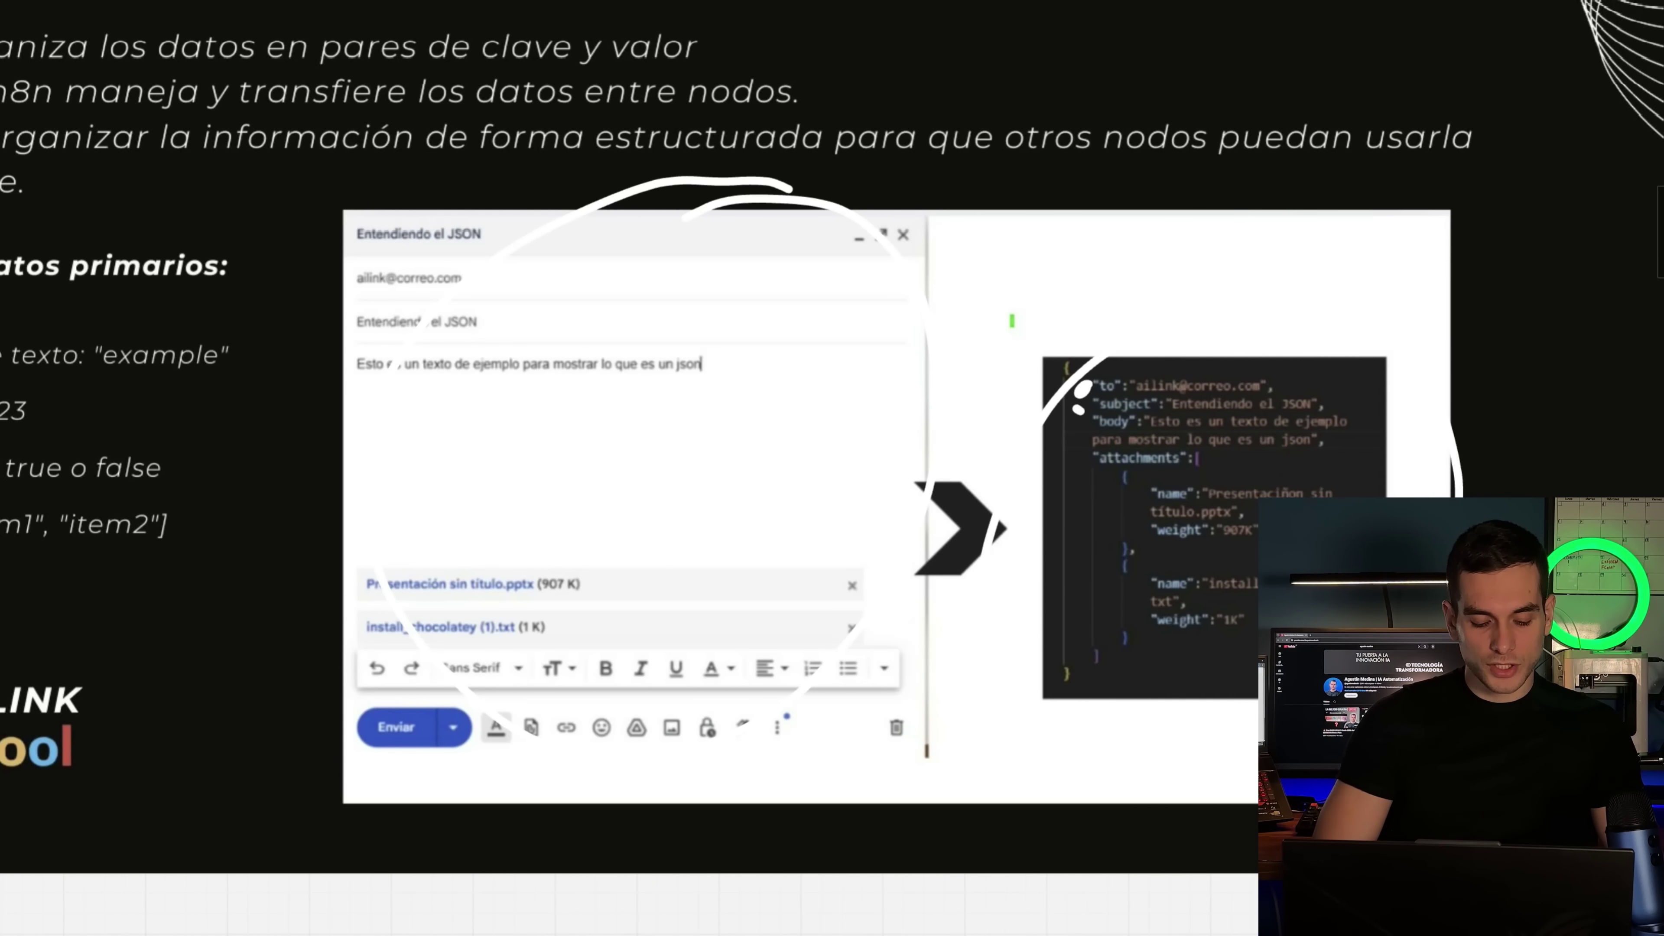
scroll(832, 468, "left", 3)
scroll(953, 618, "up", 1)
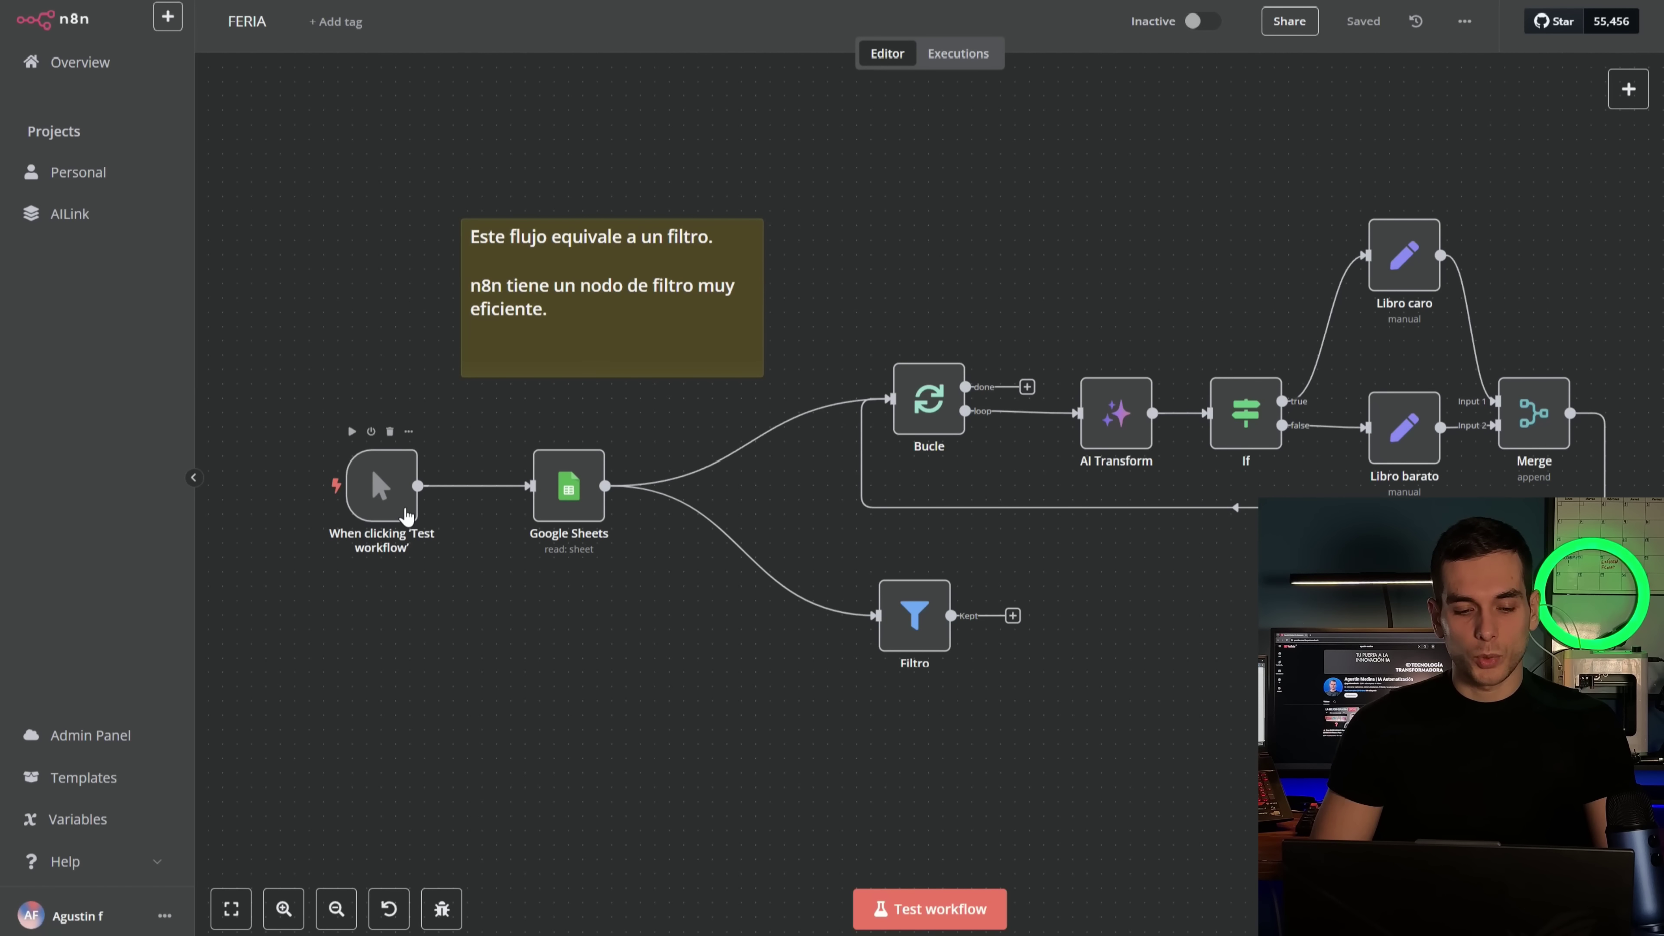
In n8n, run a test of the whole FERIA workflow from its manual trigger
double_click(406, 516)
key("Escape")
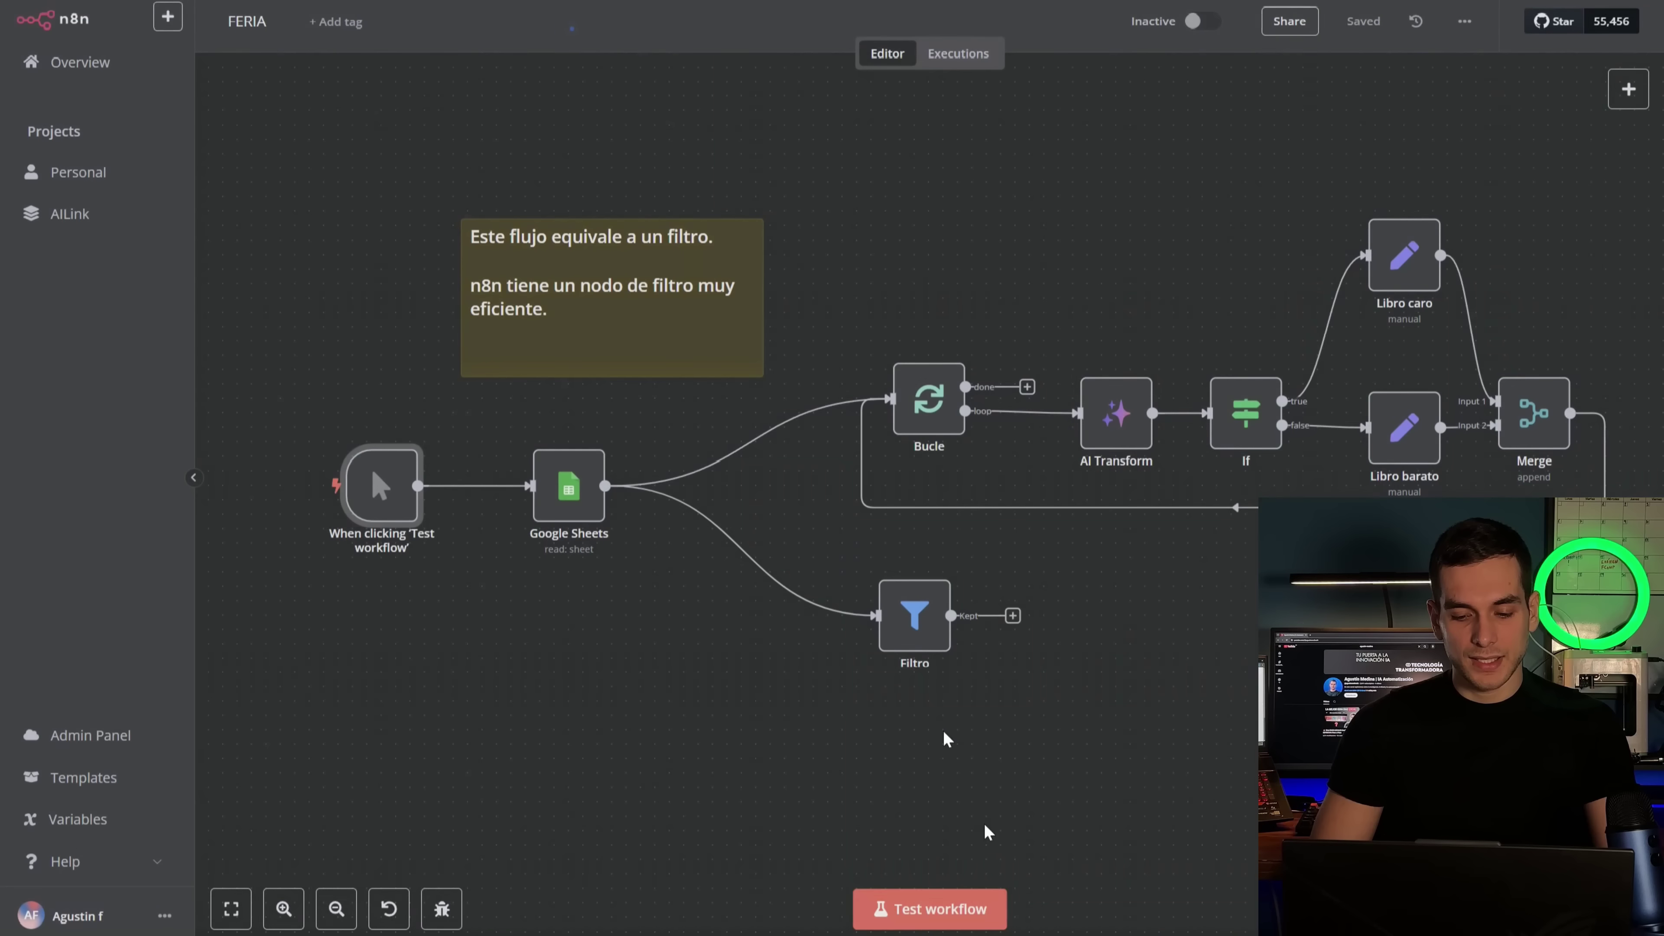
left_click(954, 914)
scroll(668, 575, "right", 2)
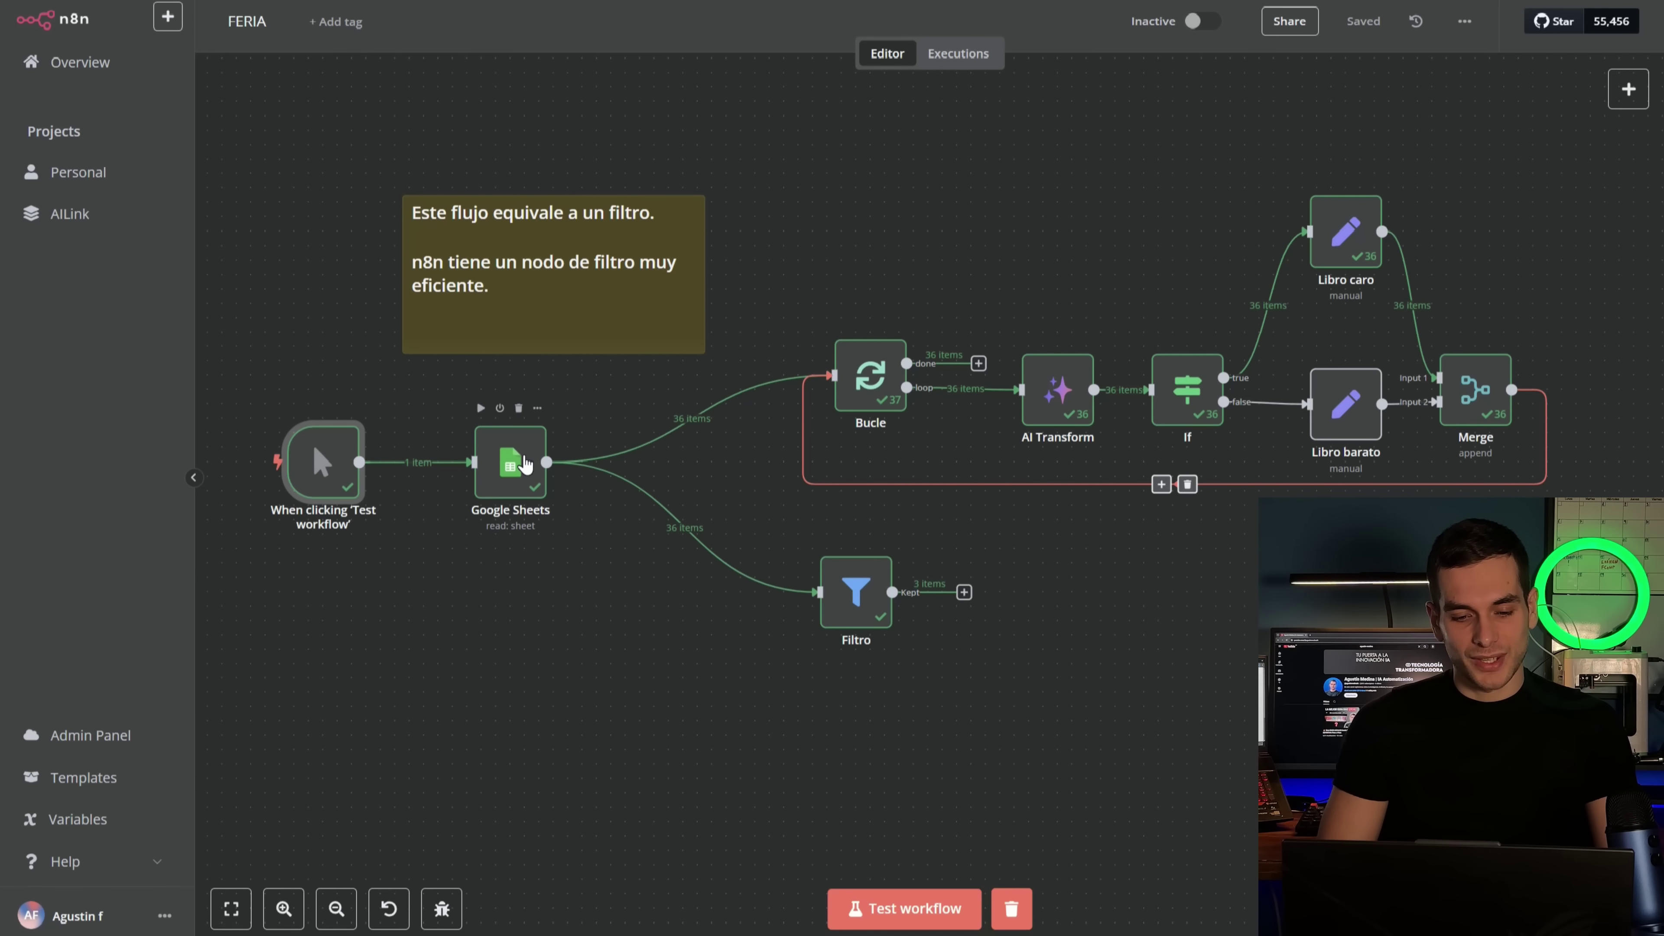
Inspect the Google Sheets node's input, JSON output and account connection, then return to the workflow canvas
double_click(525, 463)
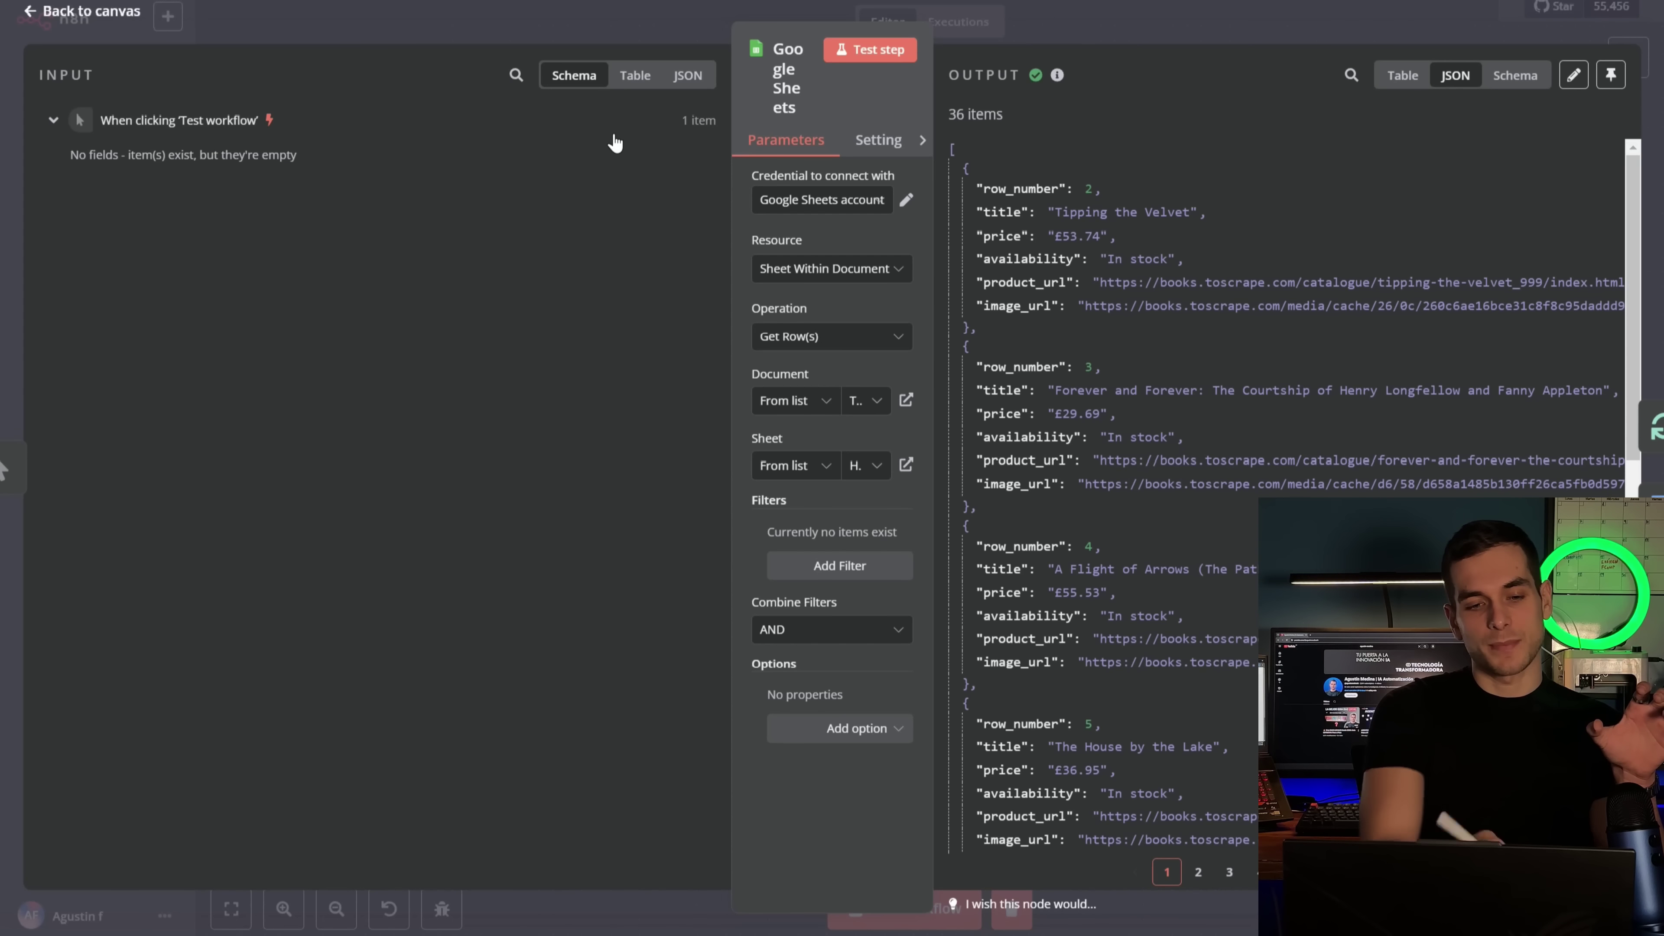
left_click_drag(330, 178, 282, 152)
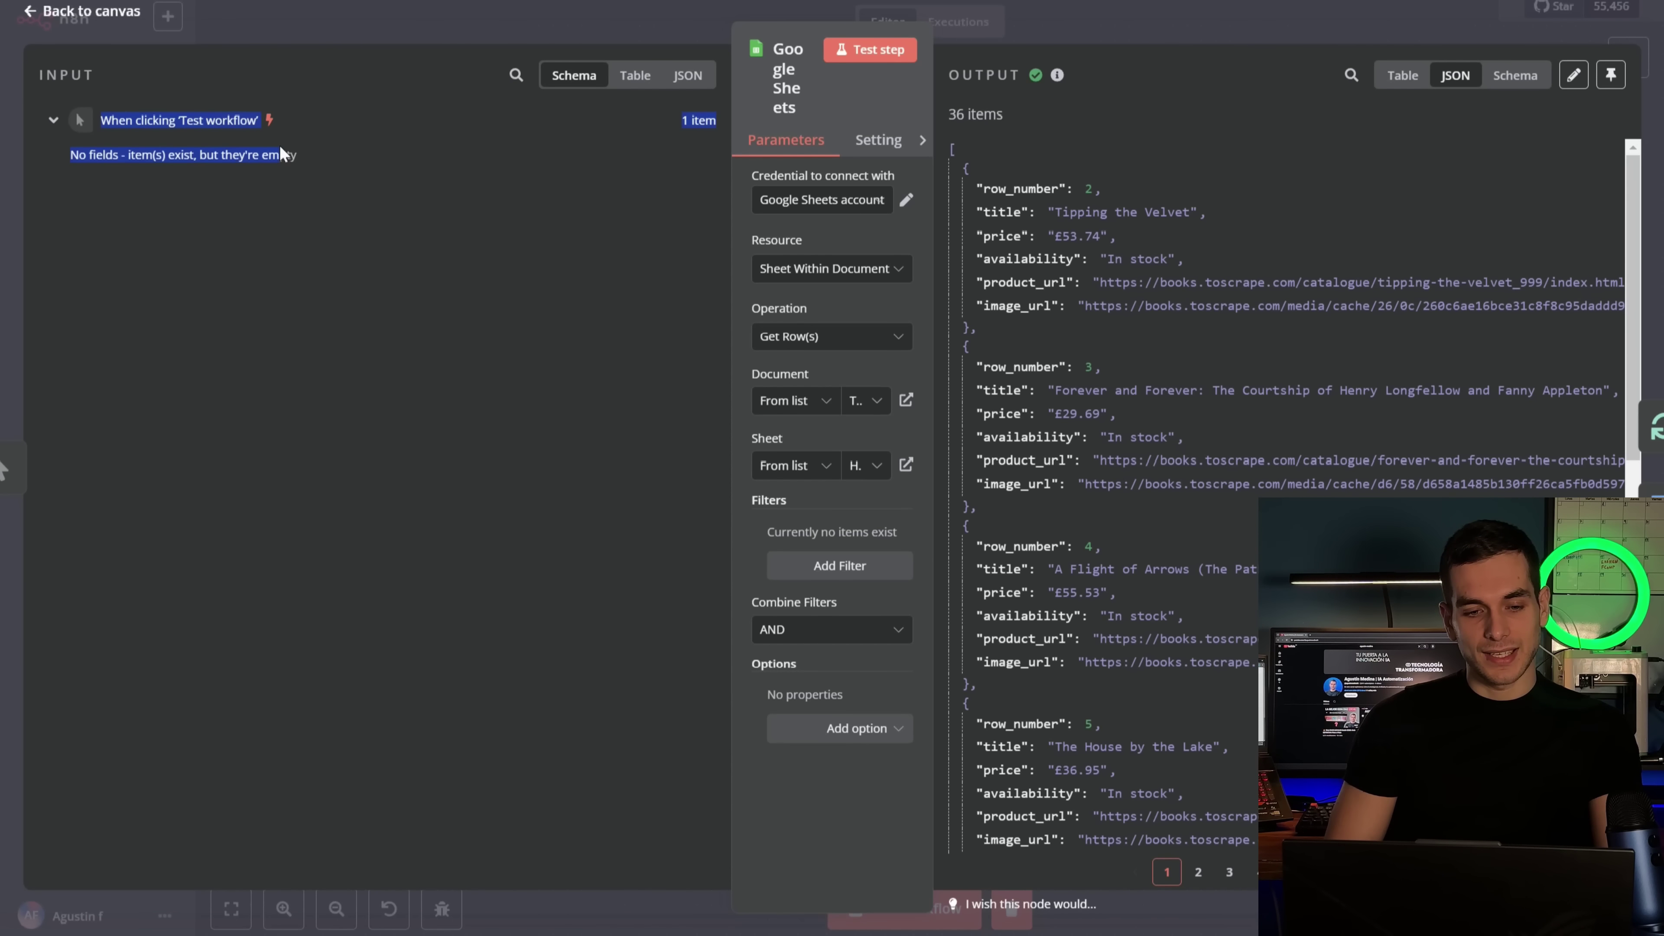
left_click(360, 199)
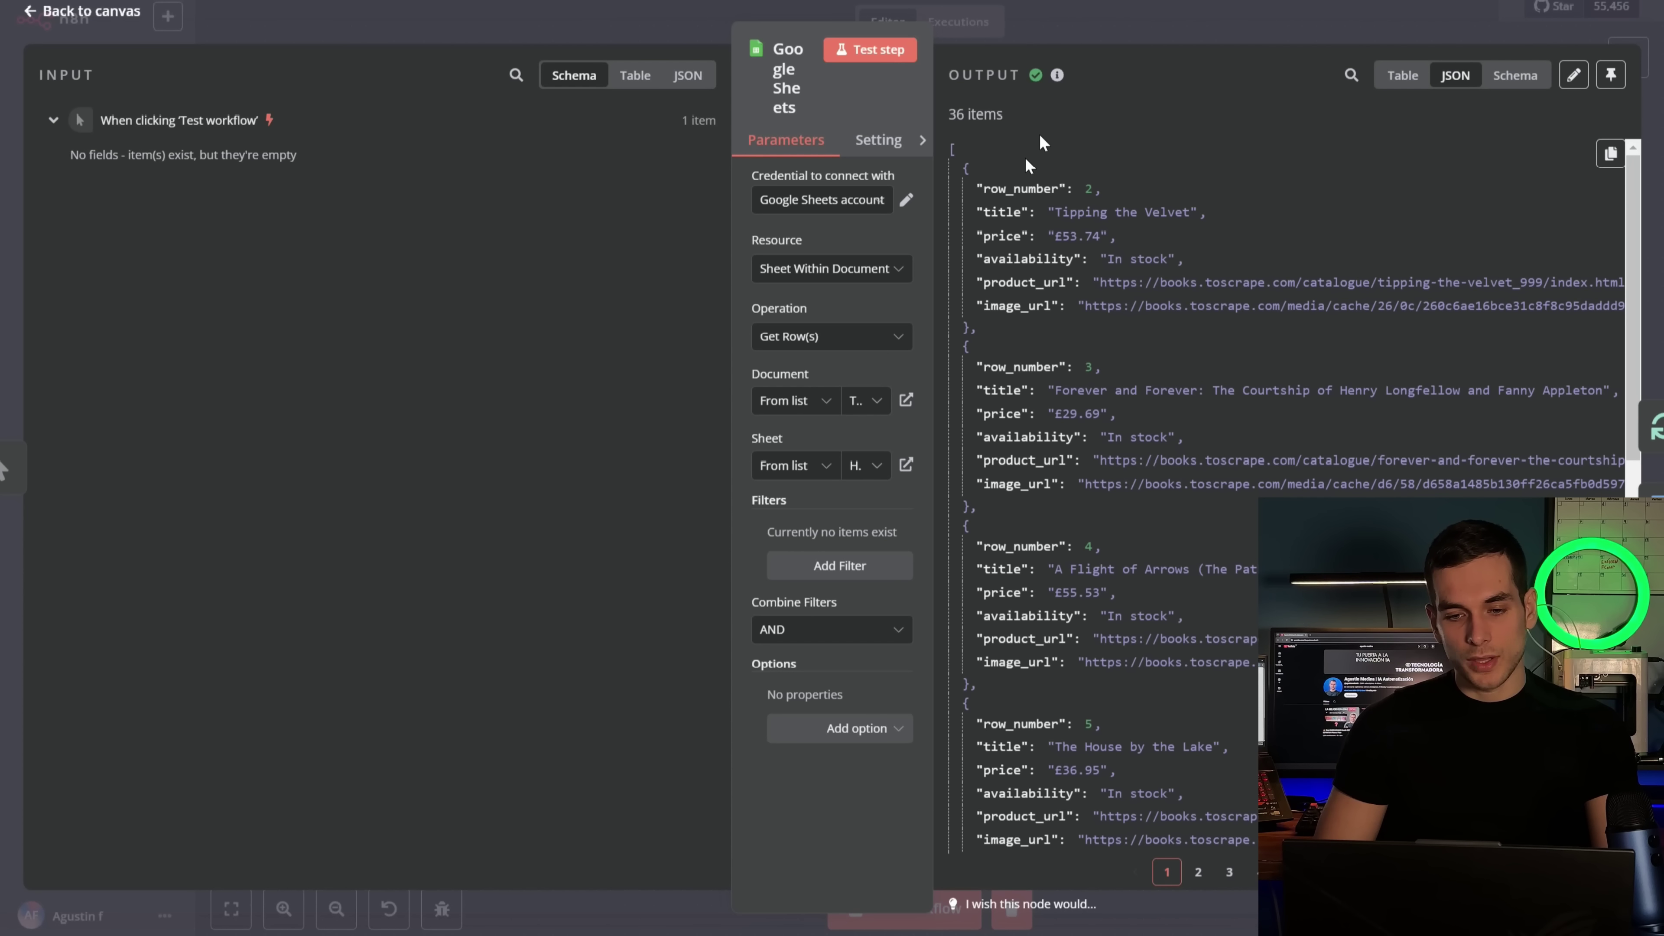
left_click(907, 204)
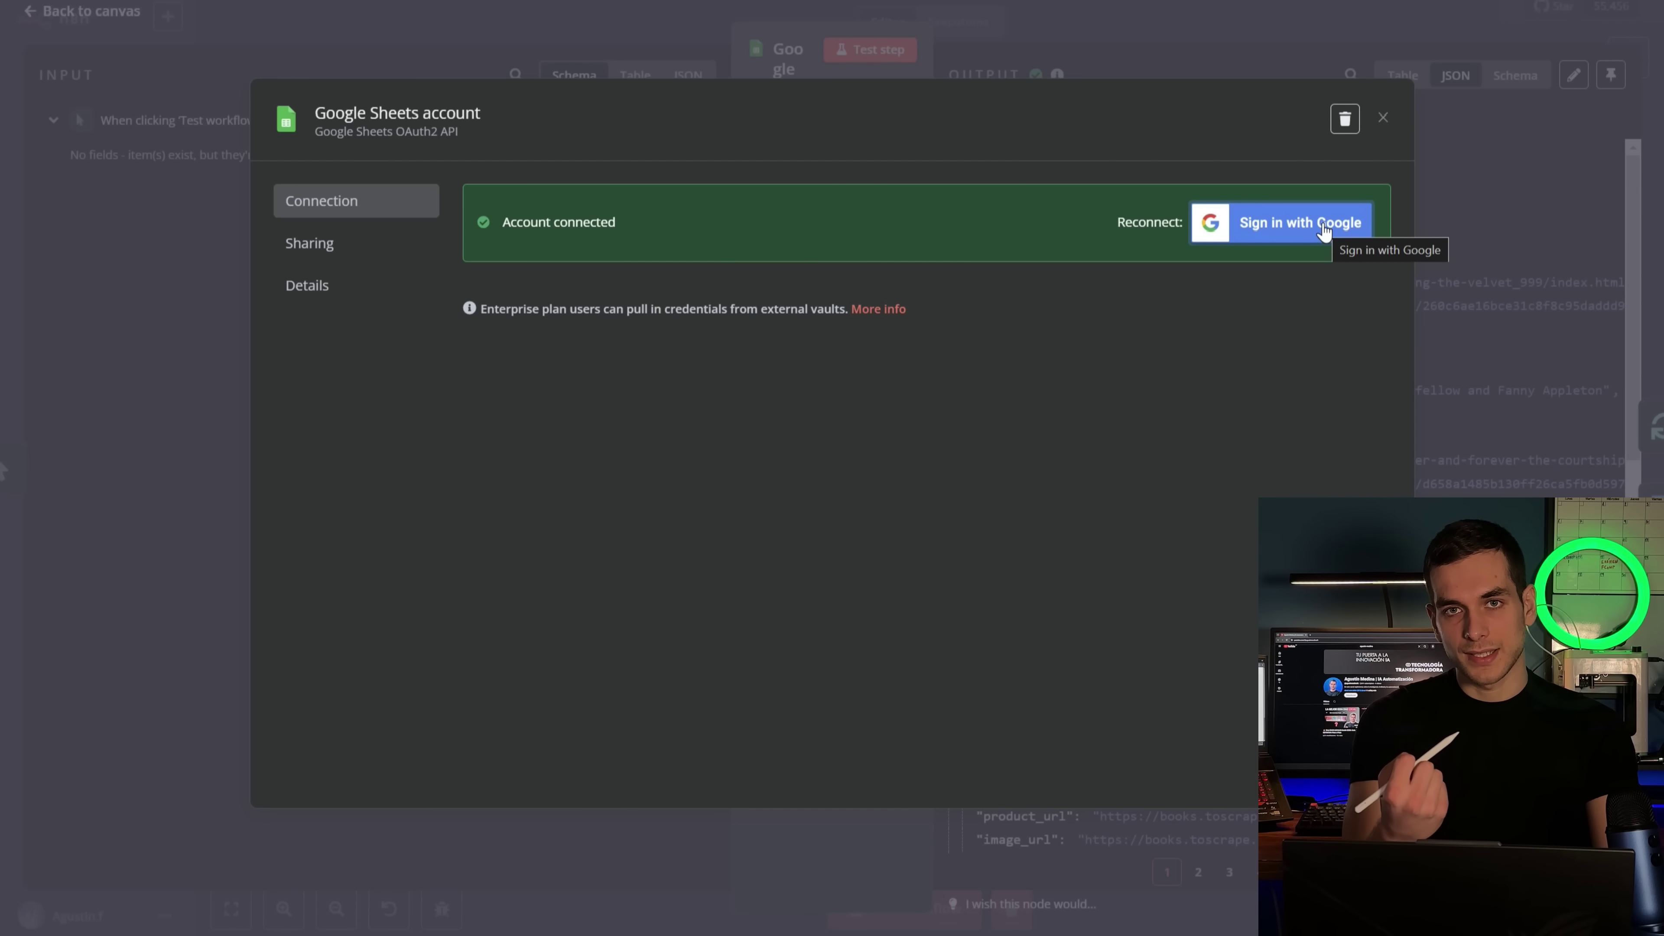
left_click(1151, 55)
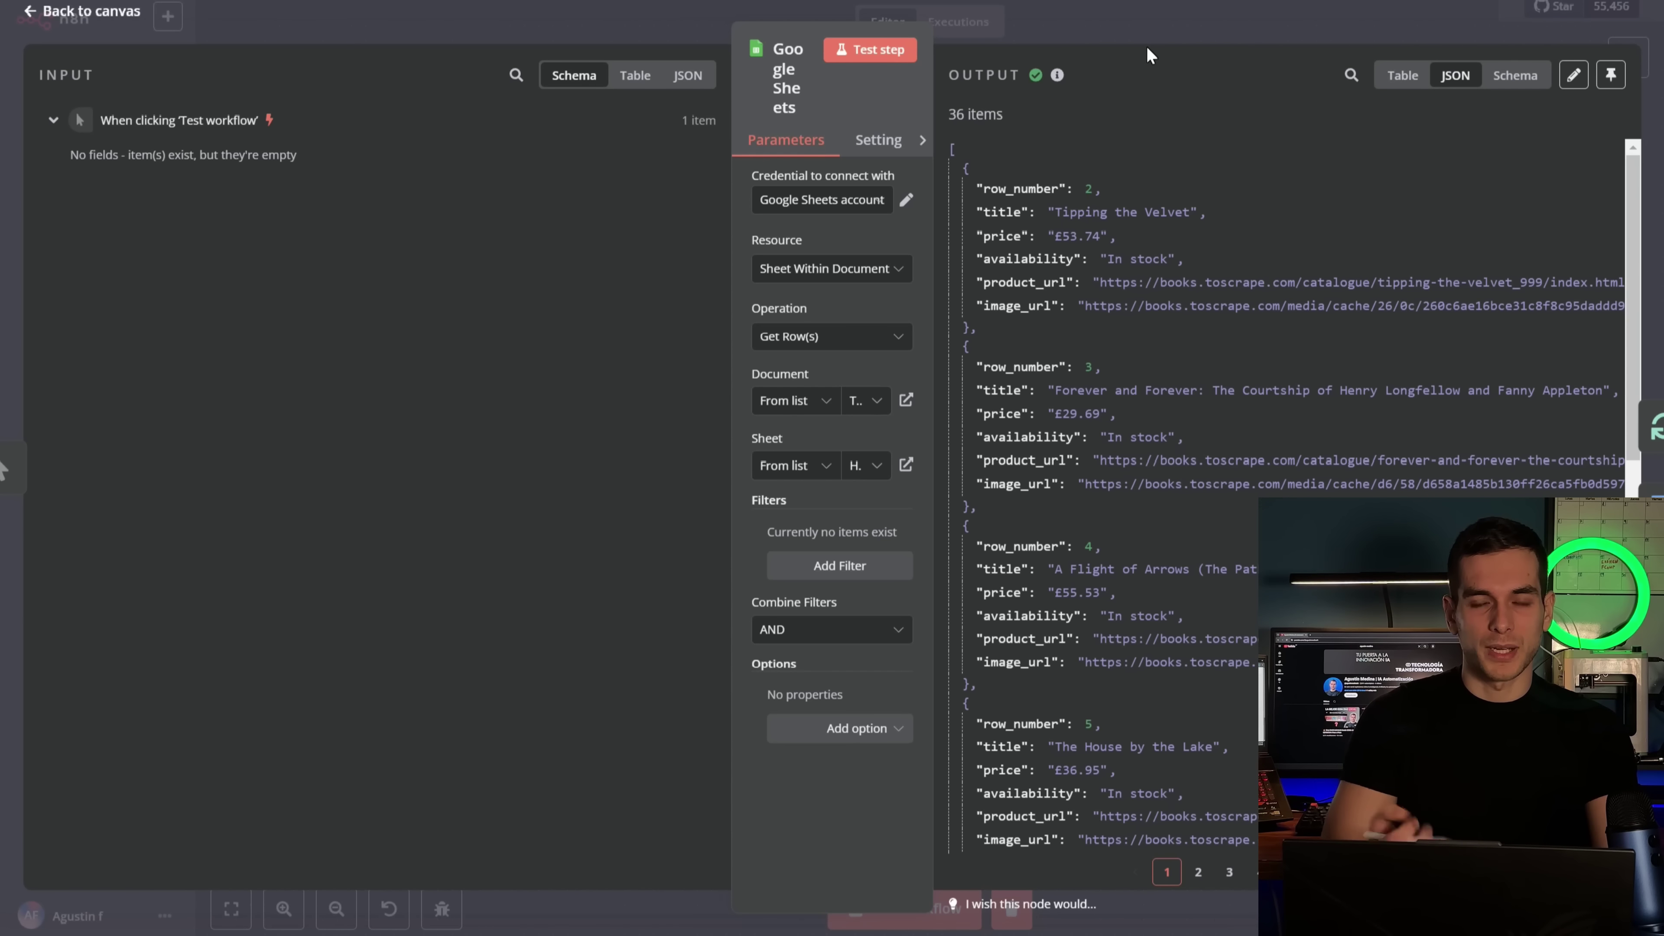
left_click(1134, 12)
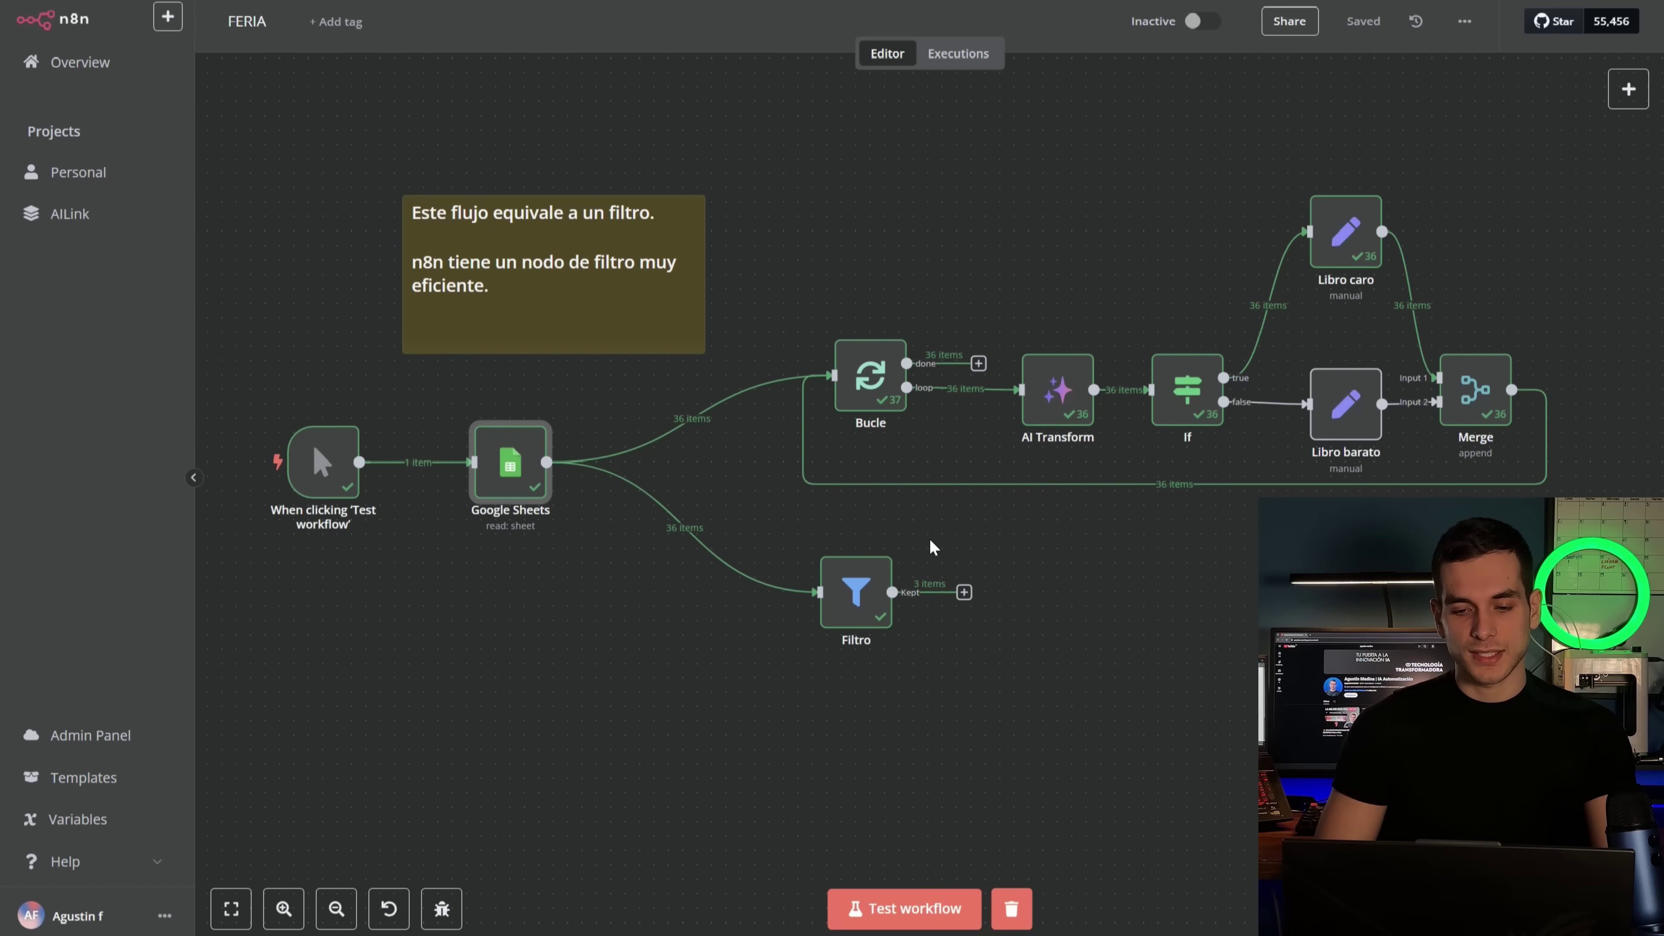
Examine the Bucle loop node's batch settings and branch output, then open the AI Transform node
scroll(918, 528, "right", 2)
scroll(918, 528, "down", 1)
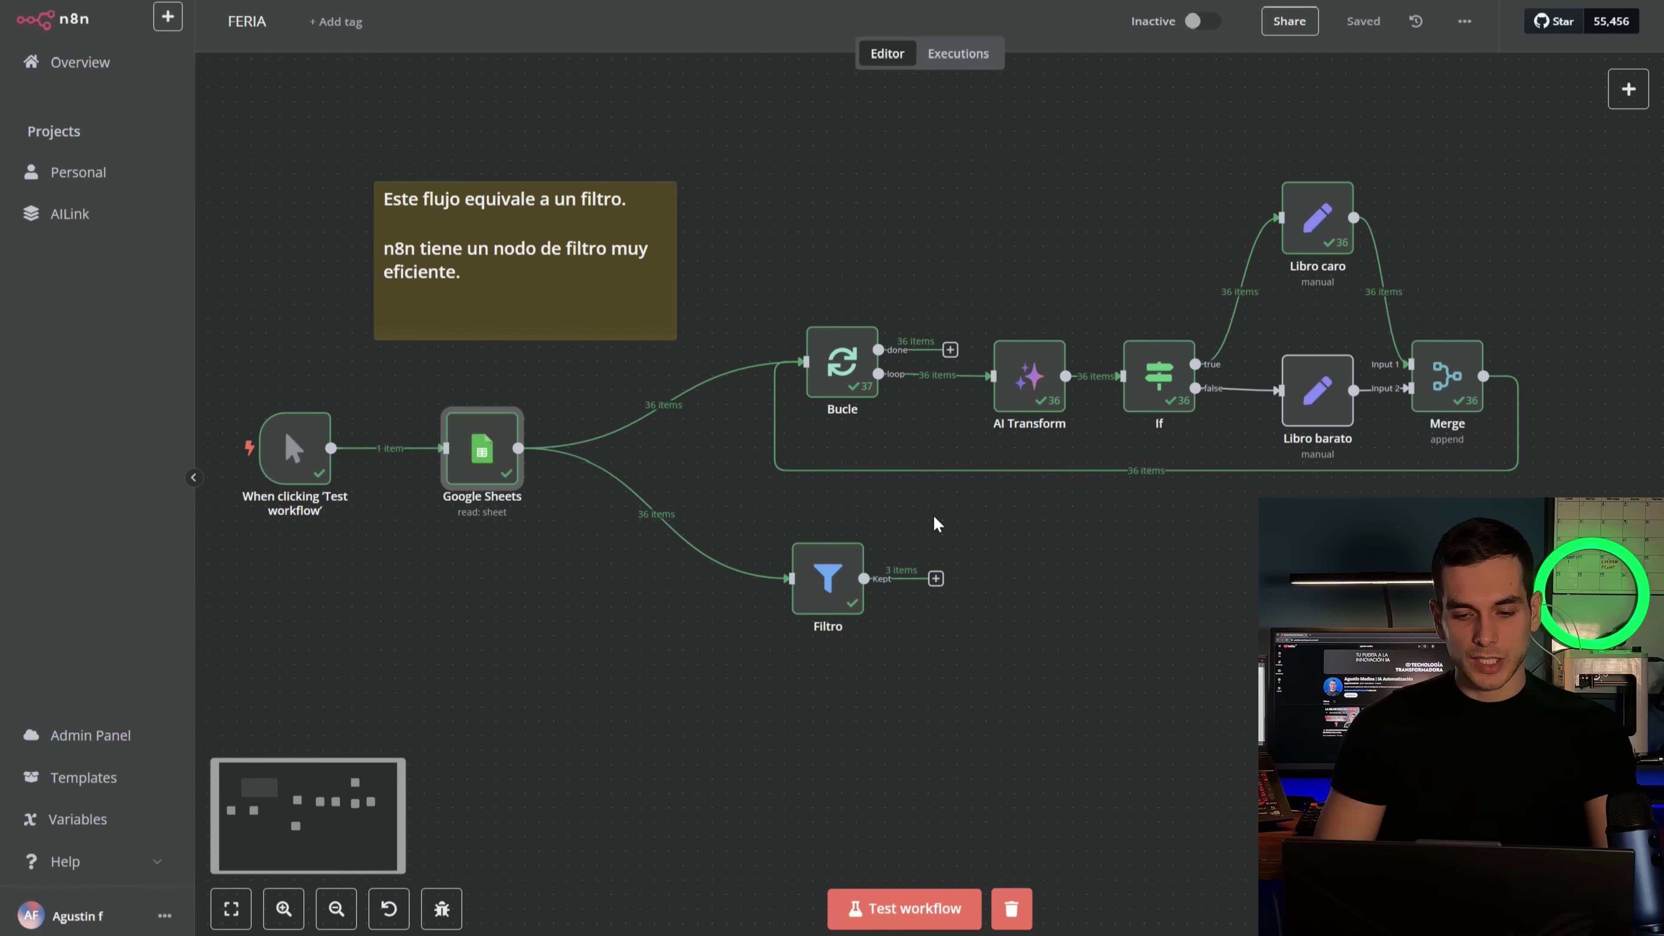
scroll(932, 514, "up", 3, "ctrl")
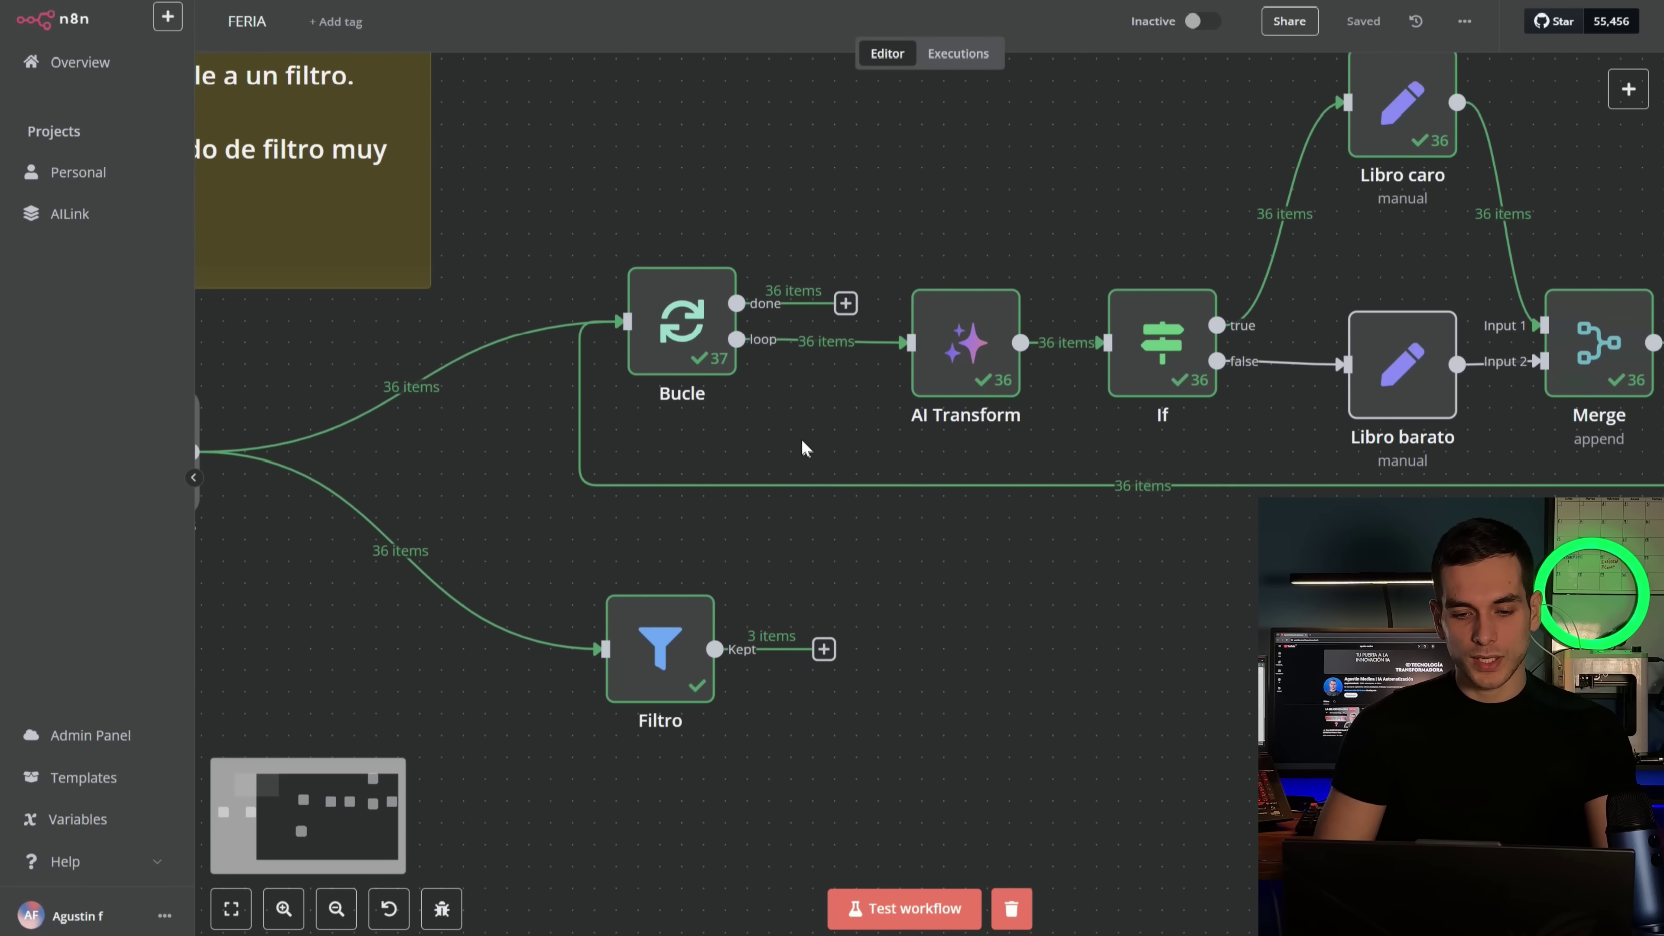
double_click(709, 357)
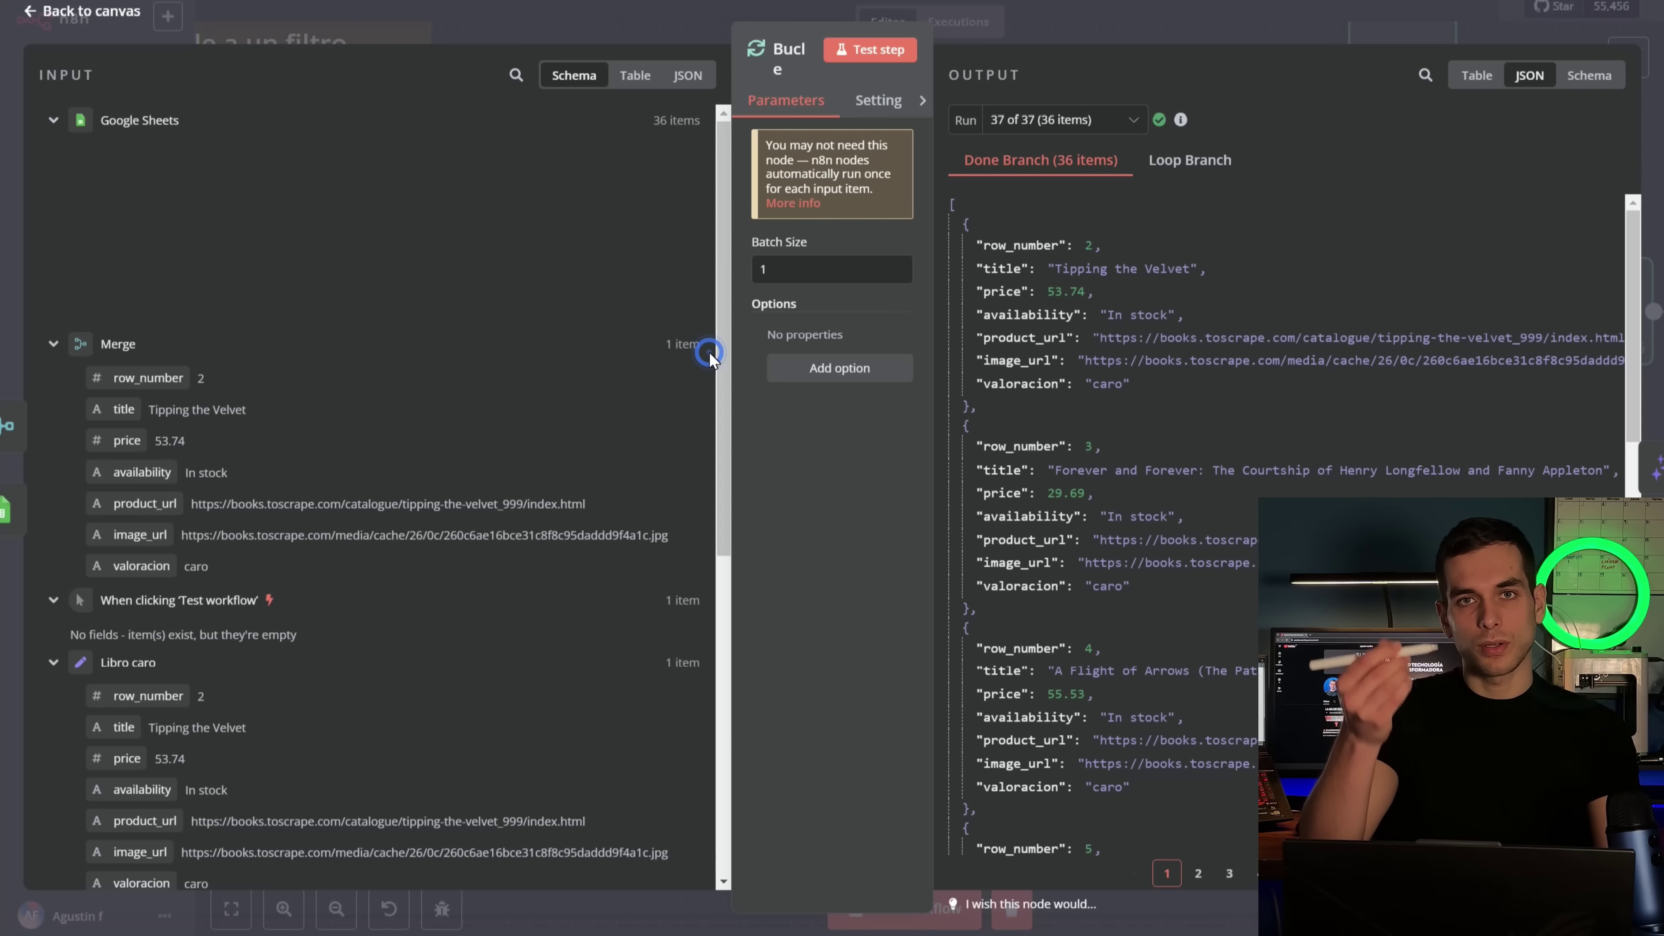
key("Escape")
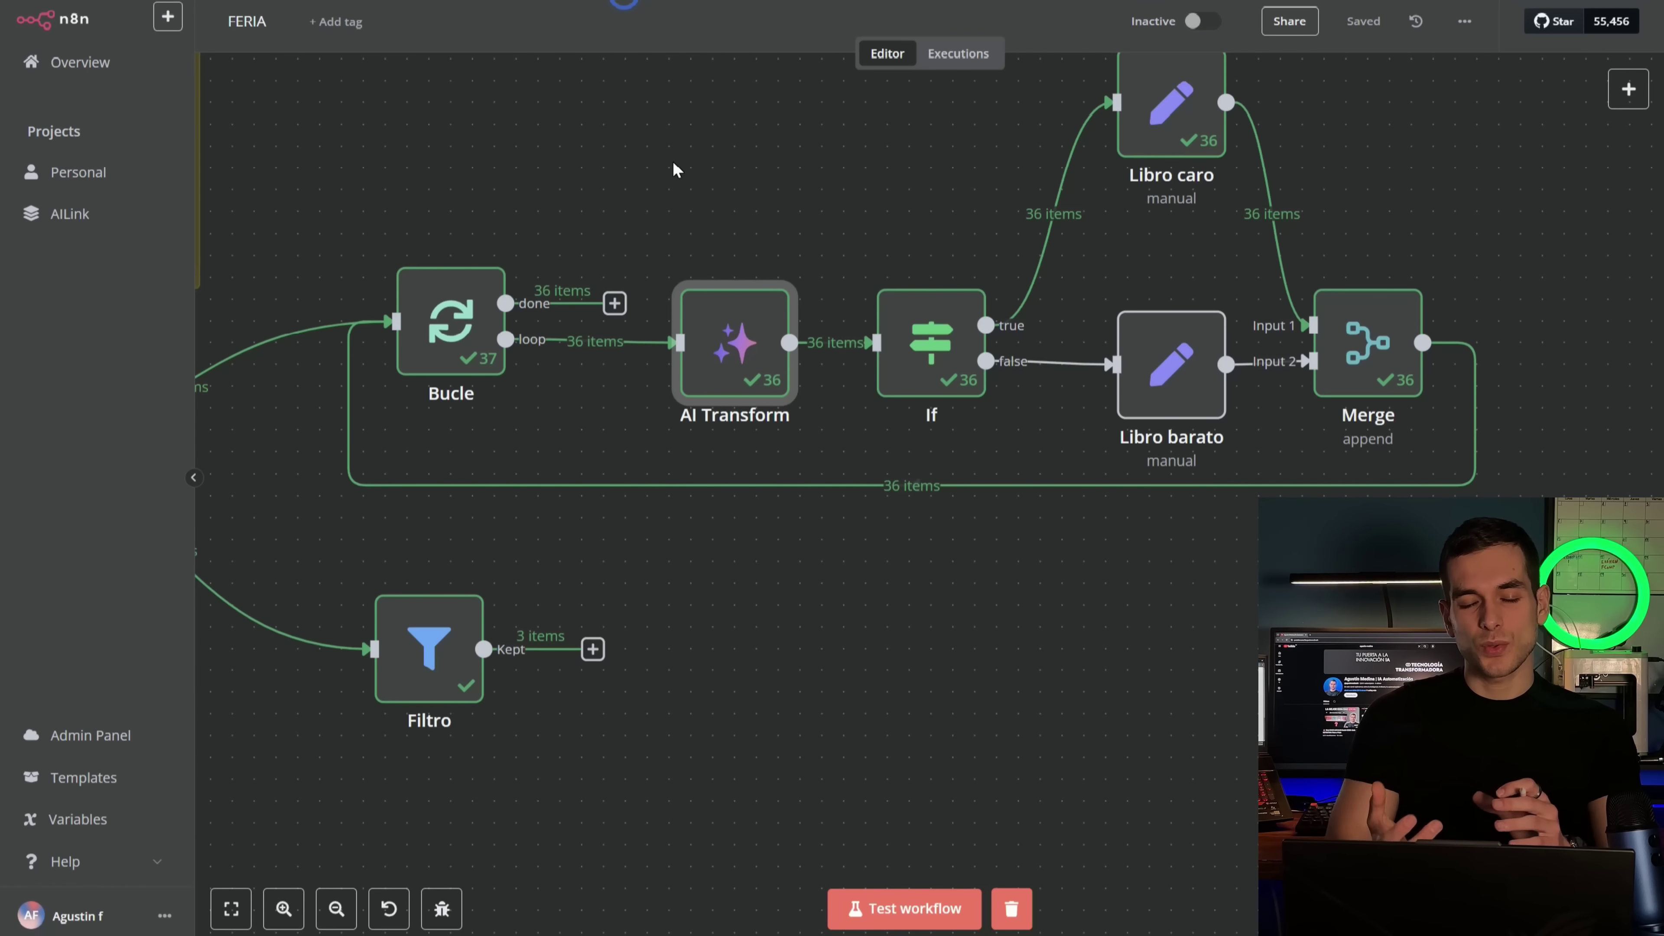
double_click(713, 328)
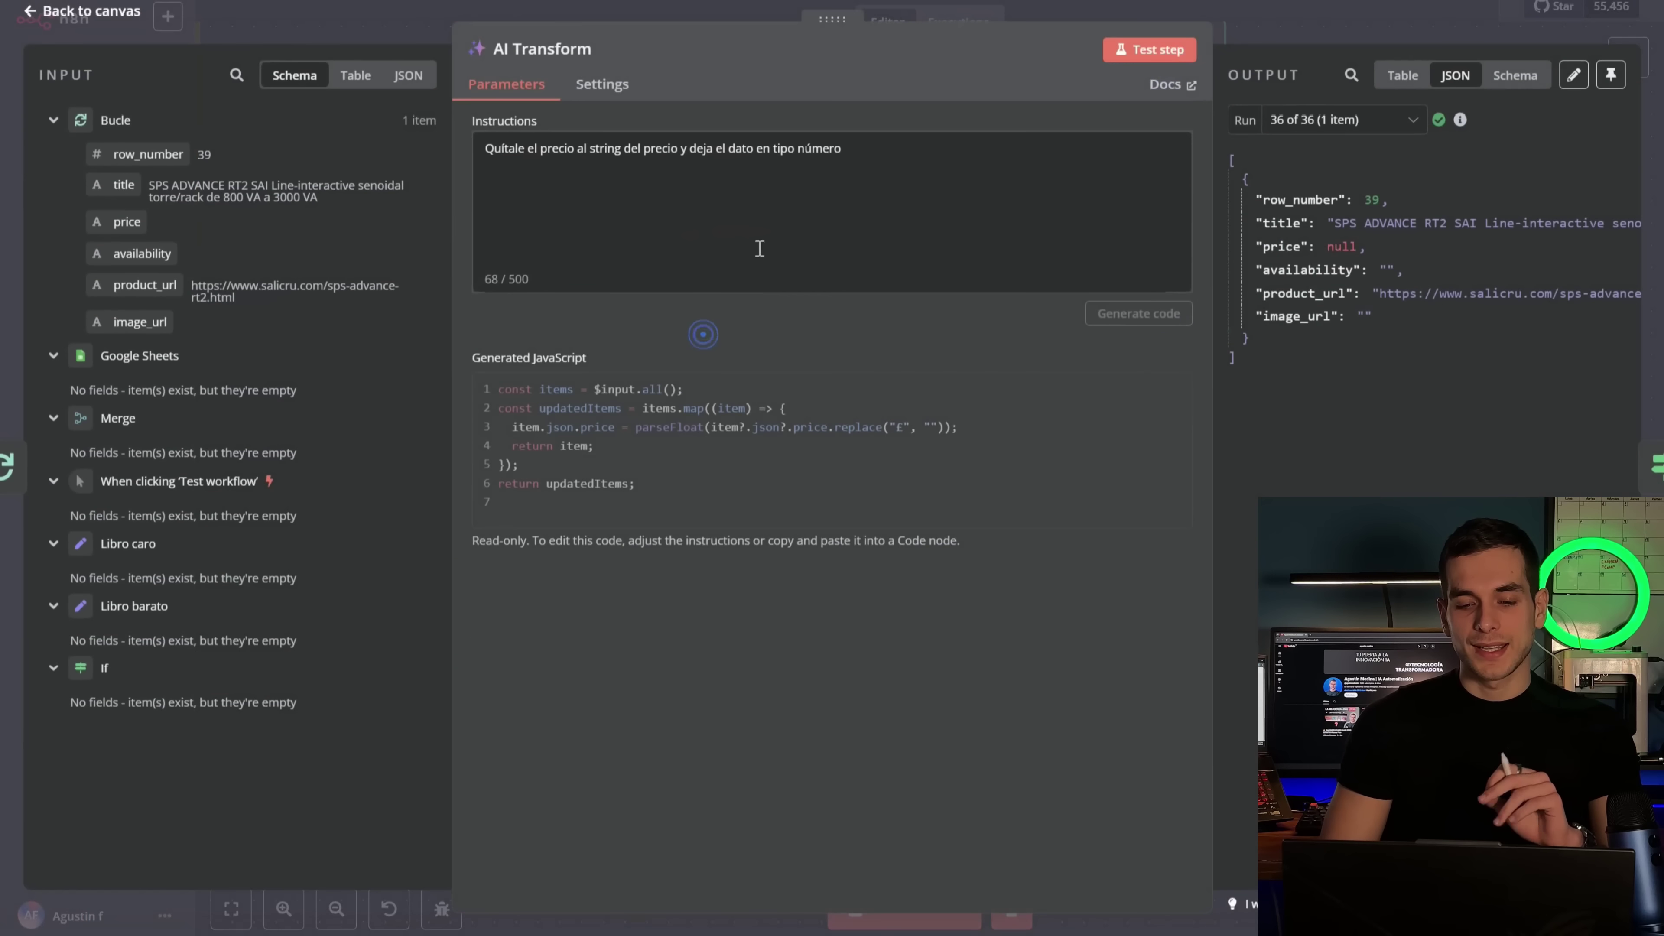
triple_click(851, 165)
key("BackSpace")
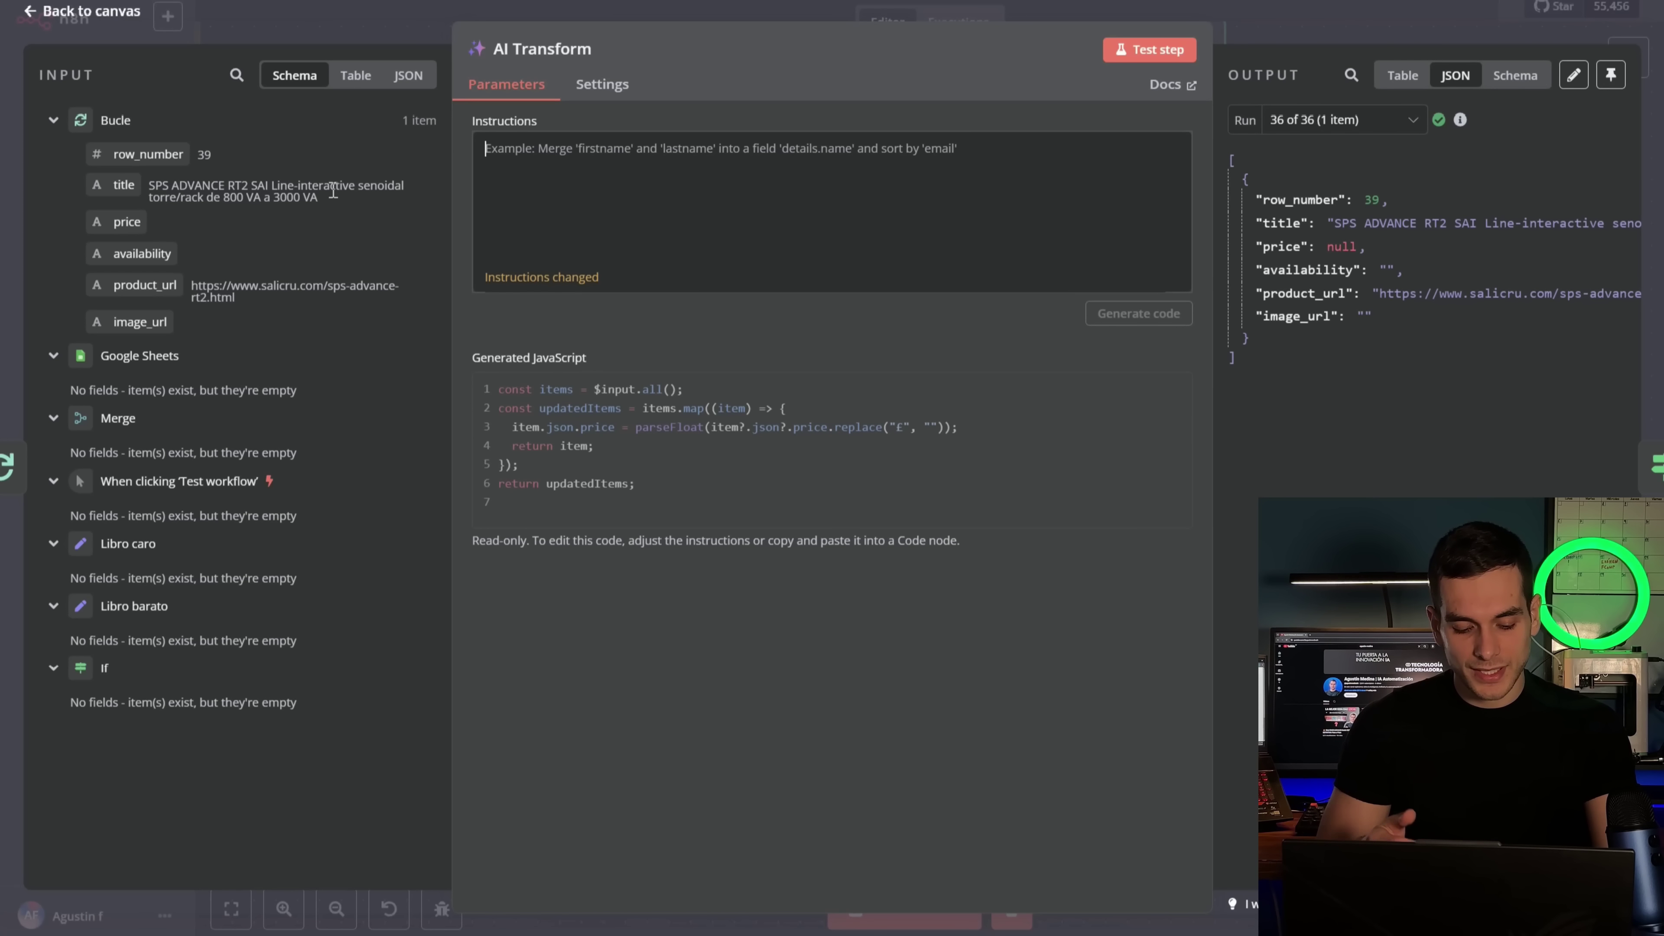
key("ctrl+z")
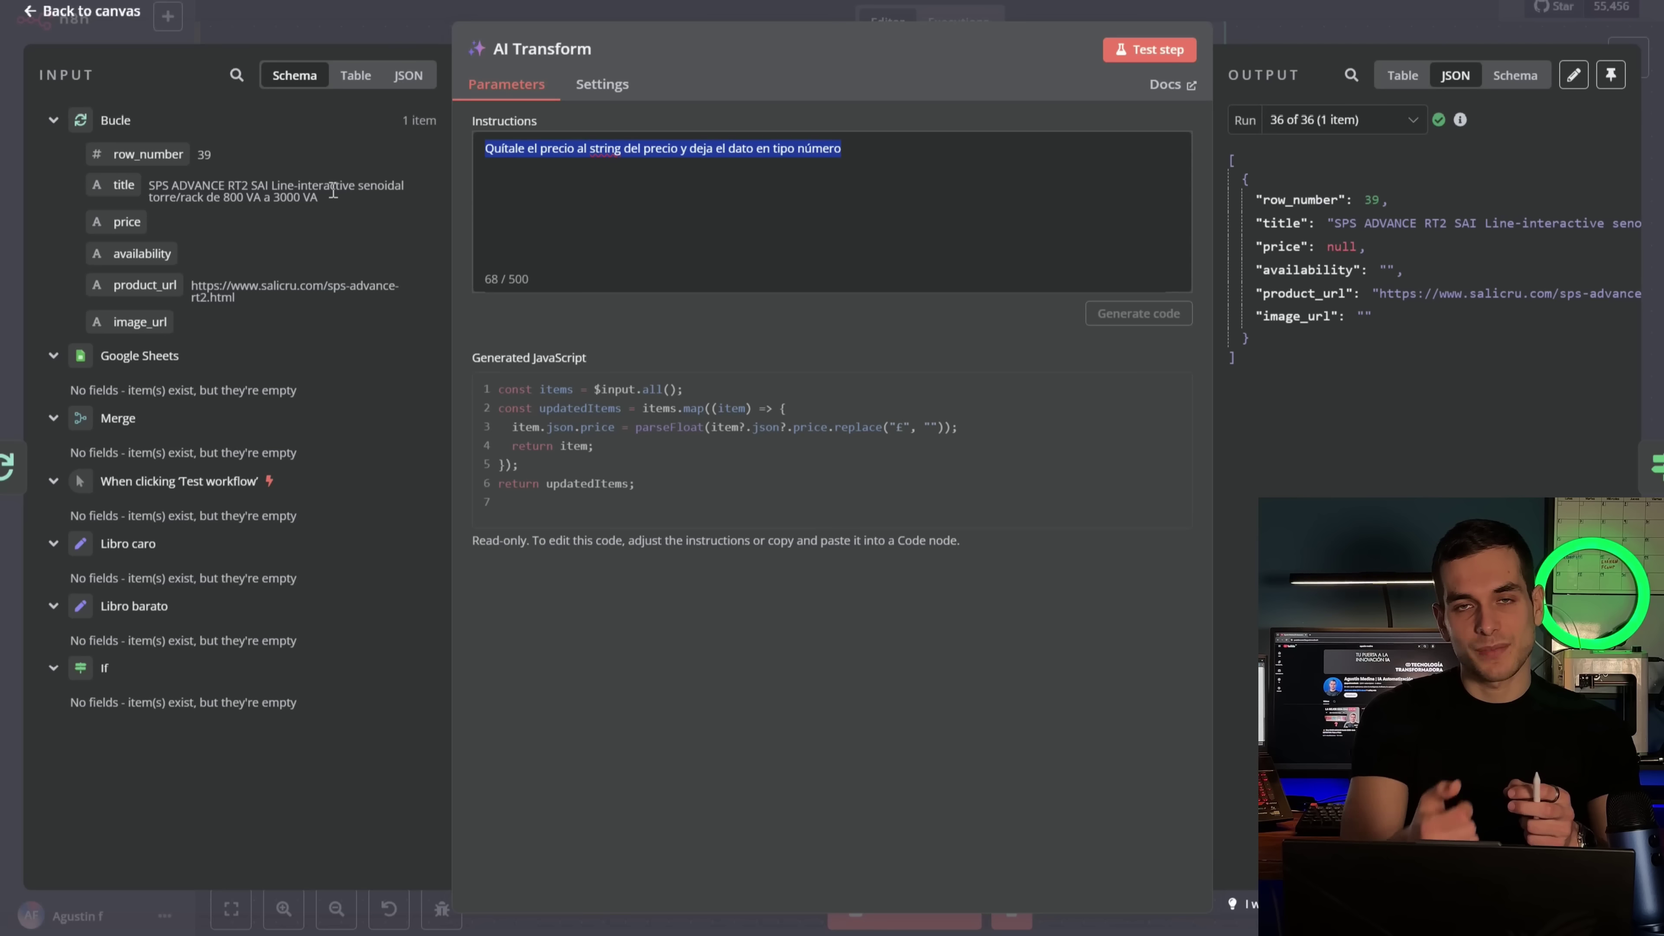
Test the AI Transform node on its own with its current price-to-number instructions
left_click(1150, 49)
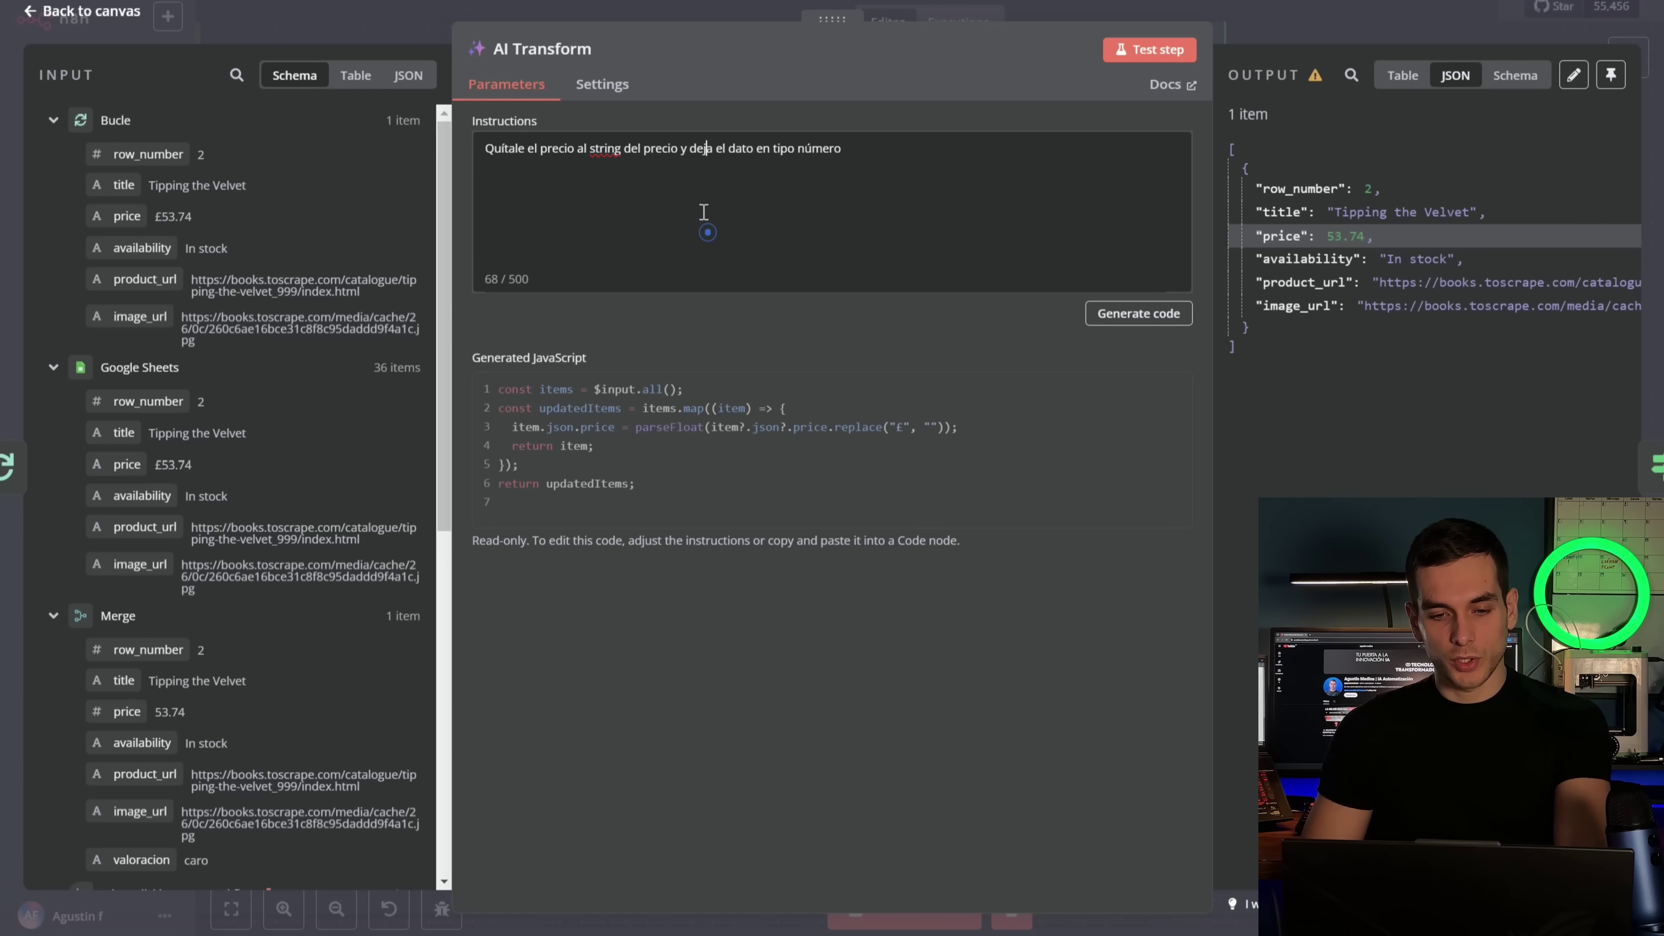
Review the AI Transform instruction wording about leaving the price as a number, and return to the workflow canvas
left_click_drag(727, 148, 821, 149)
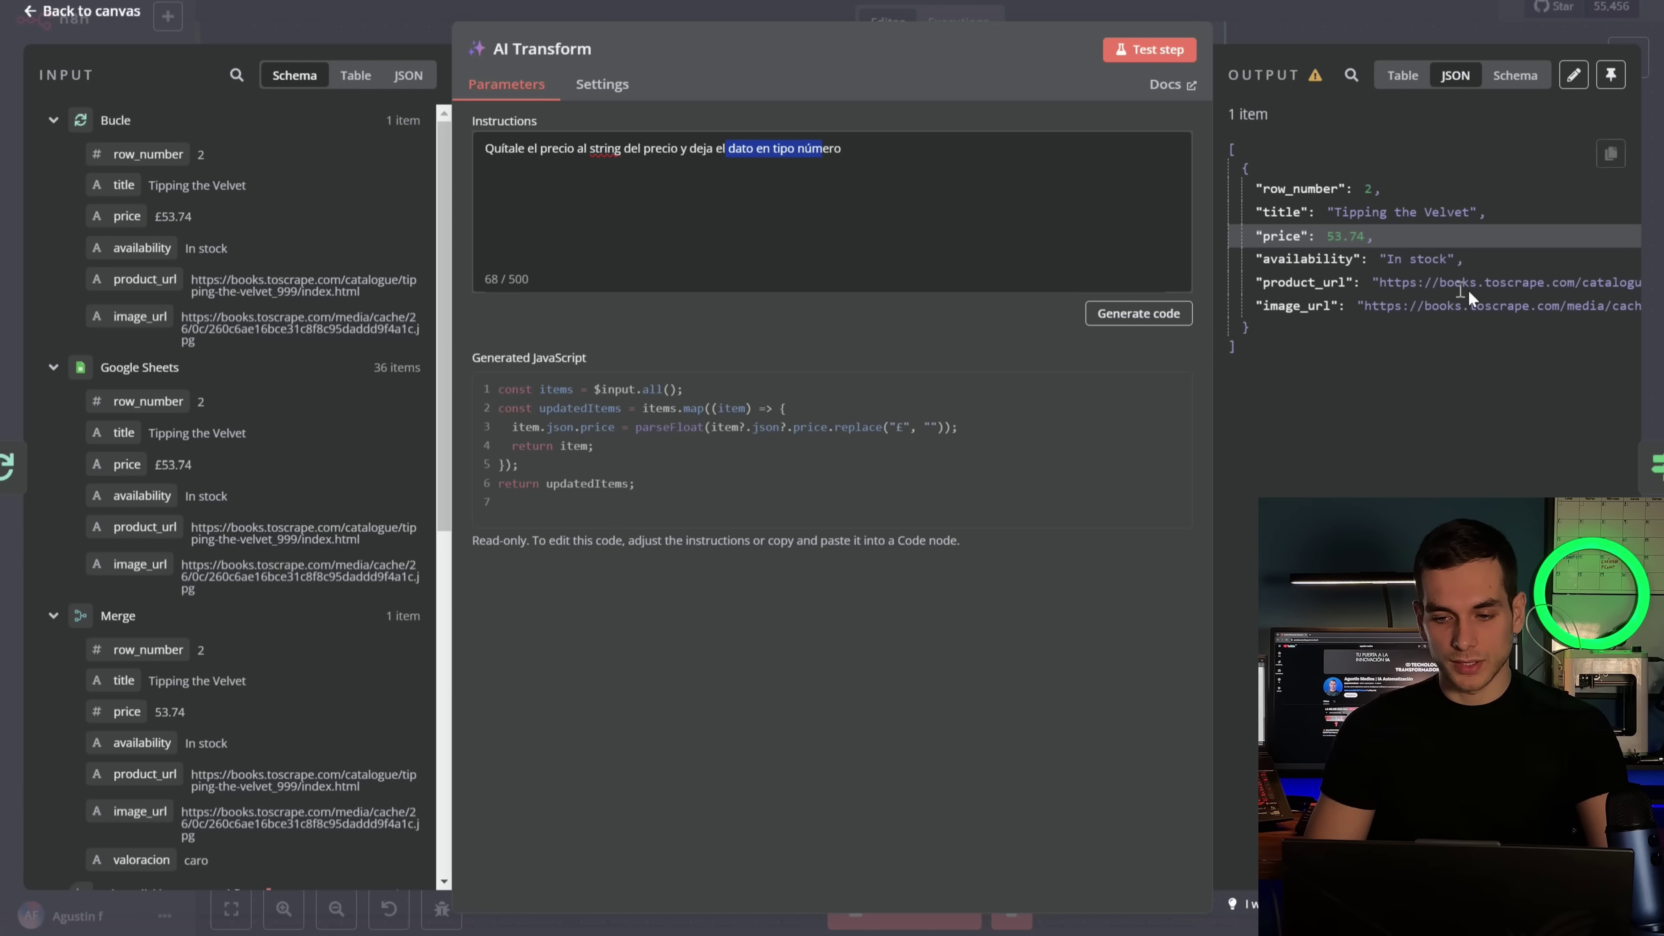
key("Escape")
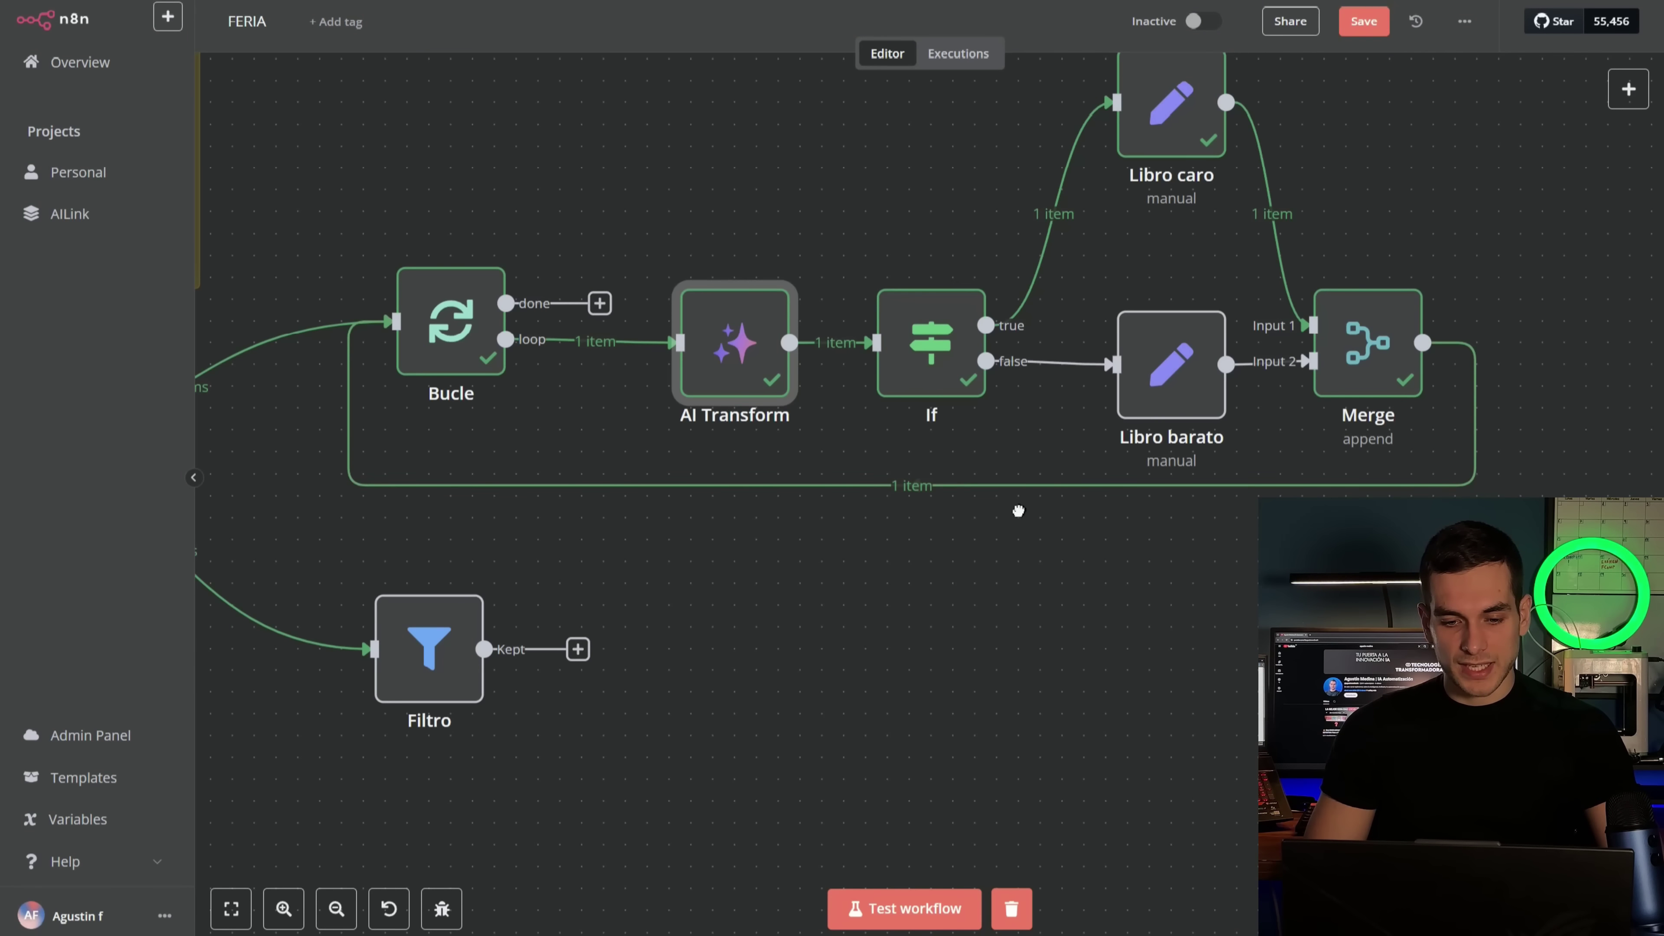
Examine the If node's price condition, its greater-than comparison with 35 and its true branch output, and return to the canvas
scroll(692, 495, "right", 5)
scroll(810, 420, "right", 1)
left_click(675, 350)
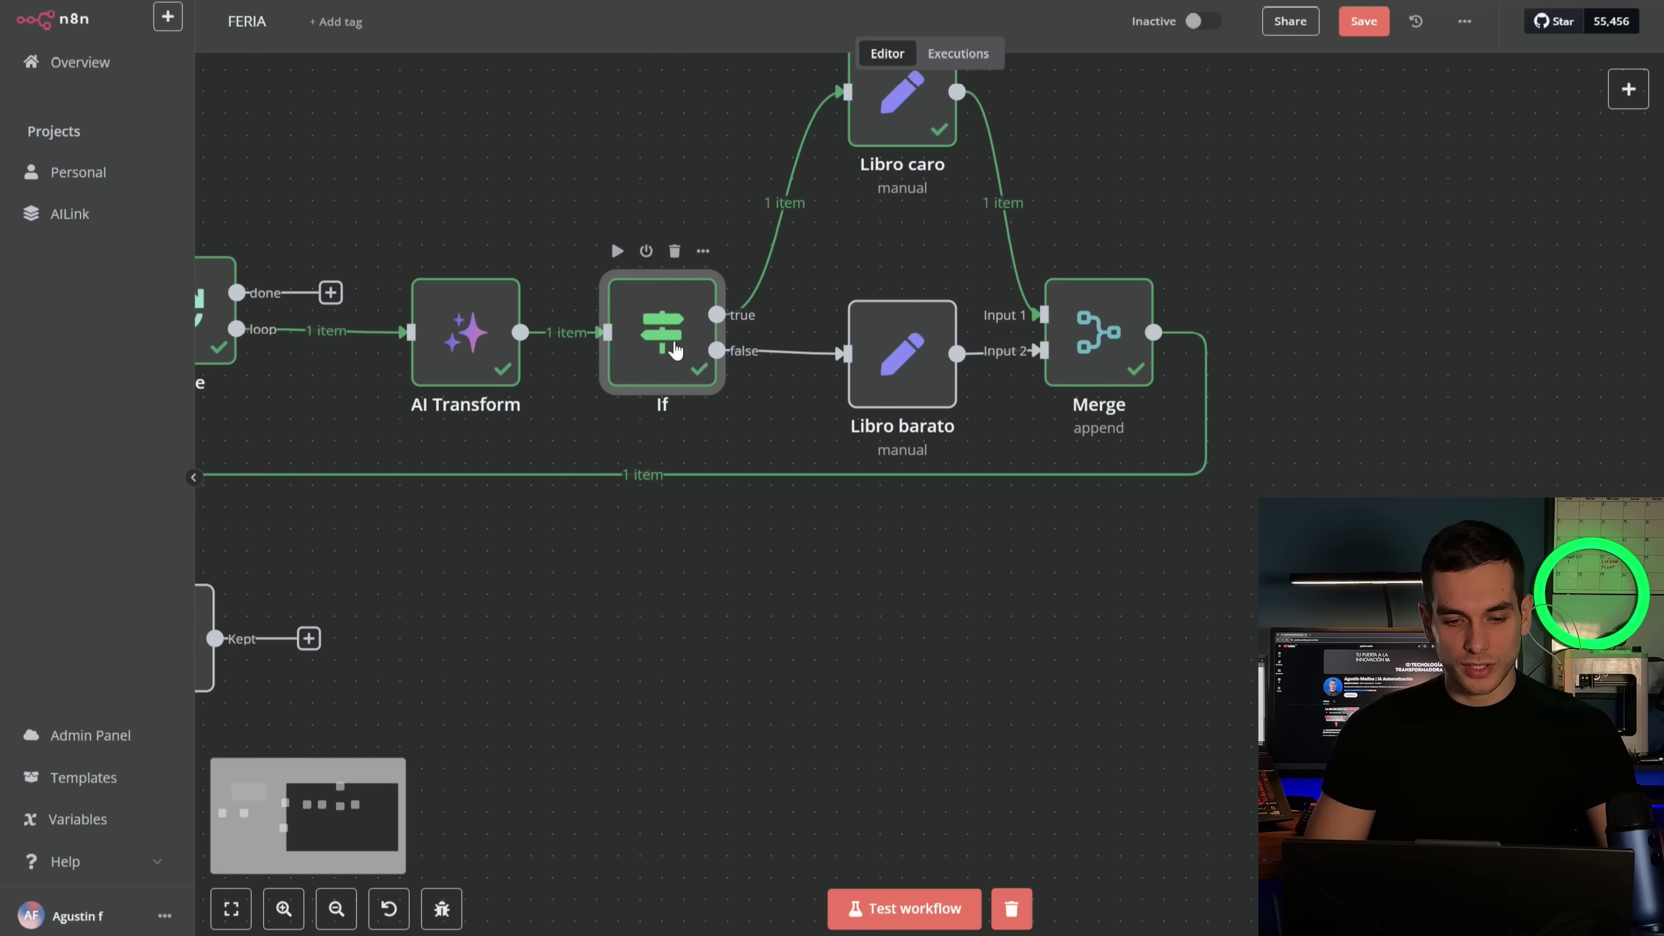
double_click(674, 351)
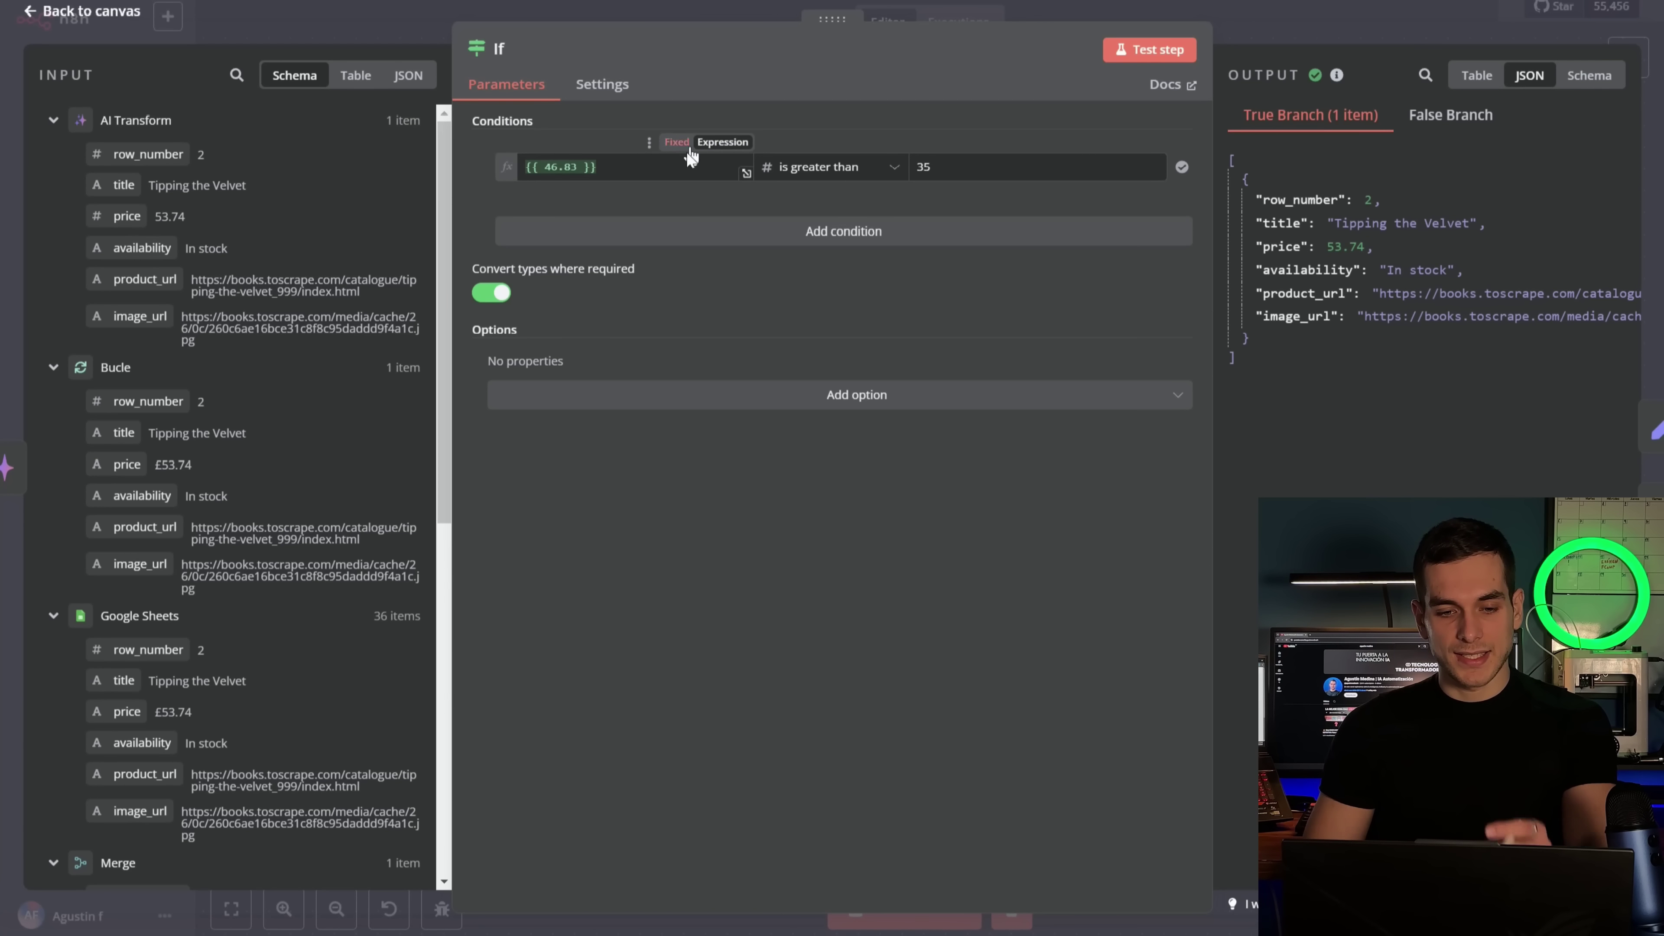
left_click(669, 169)
left_click(667, 541)
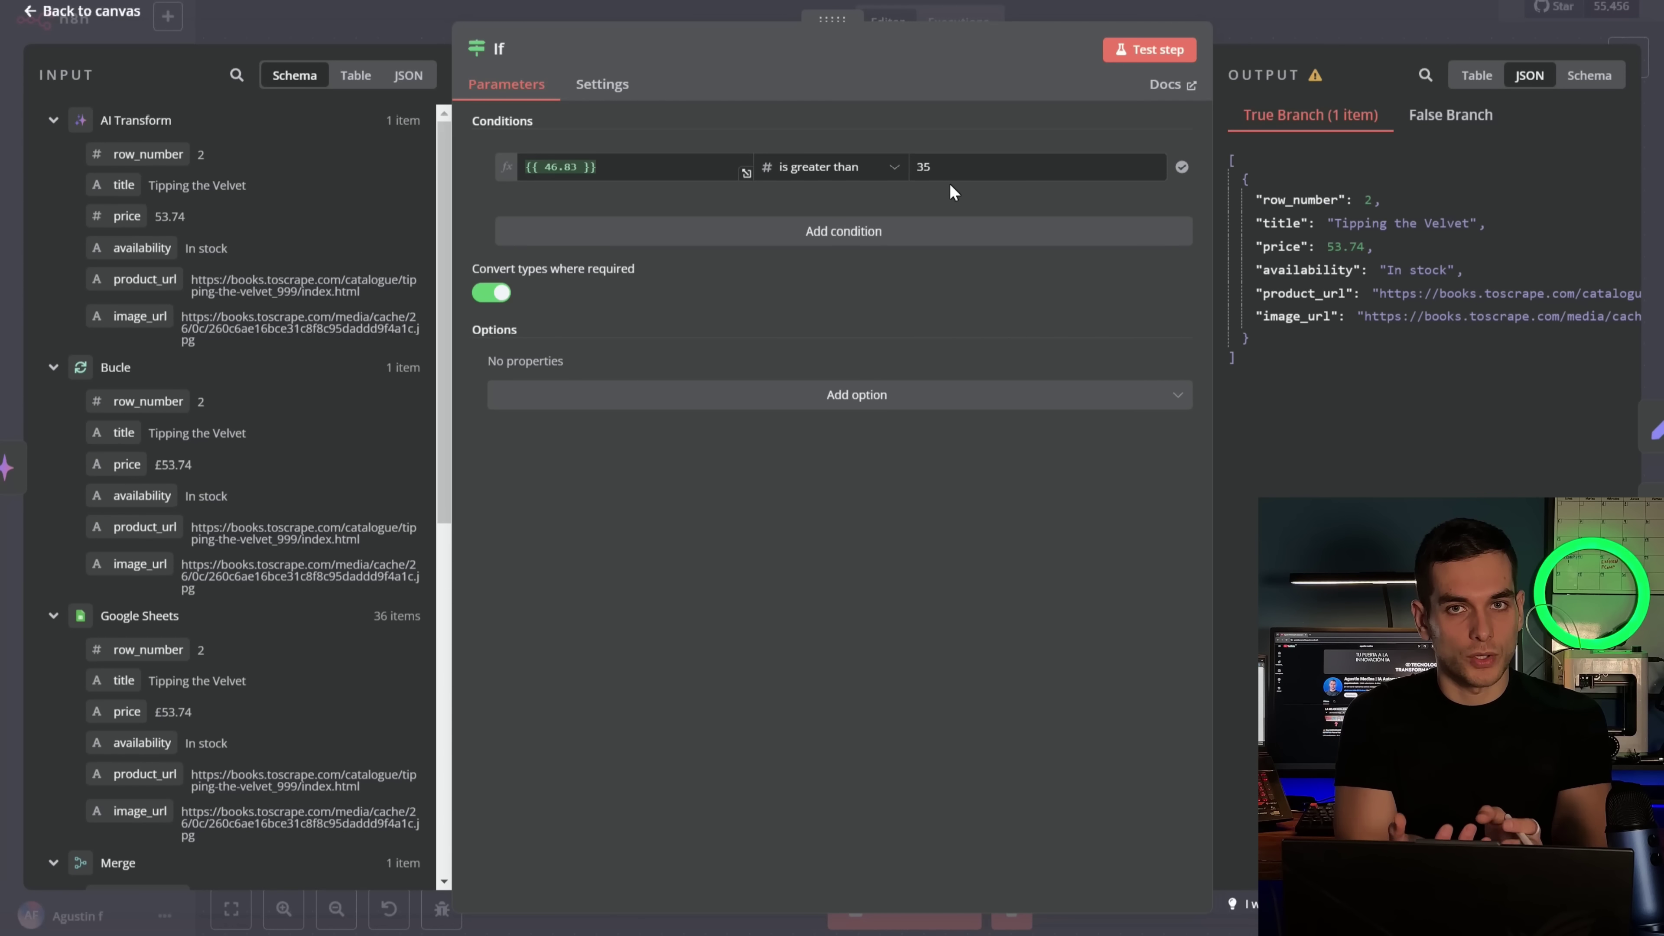
left_click(1008, 9)
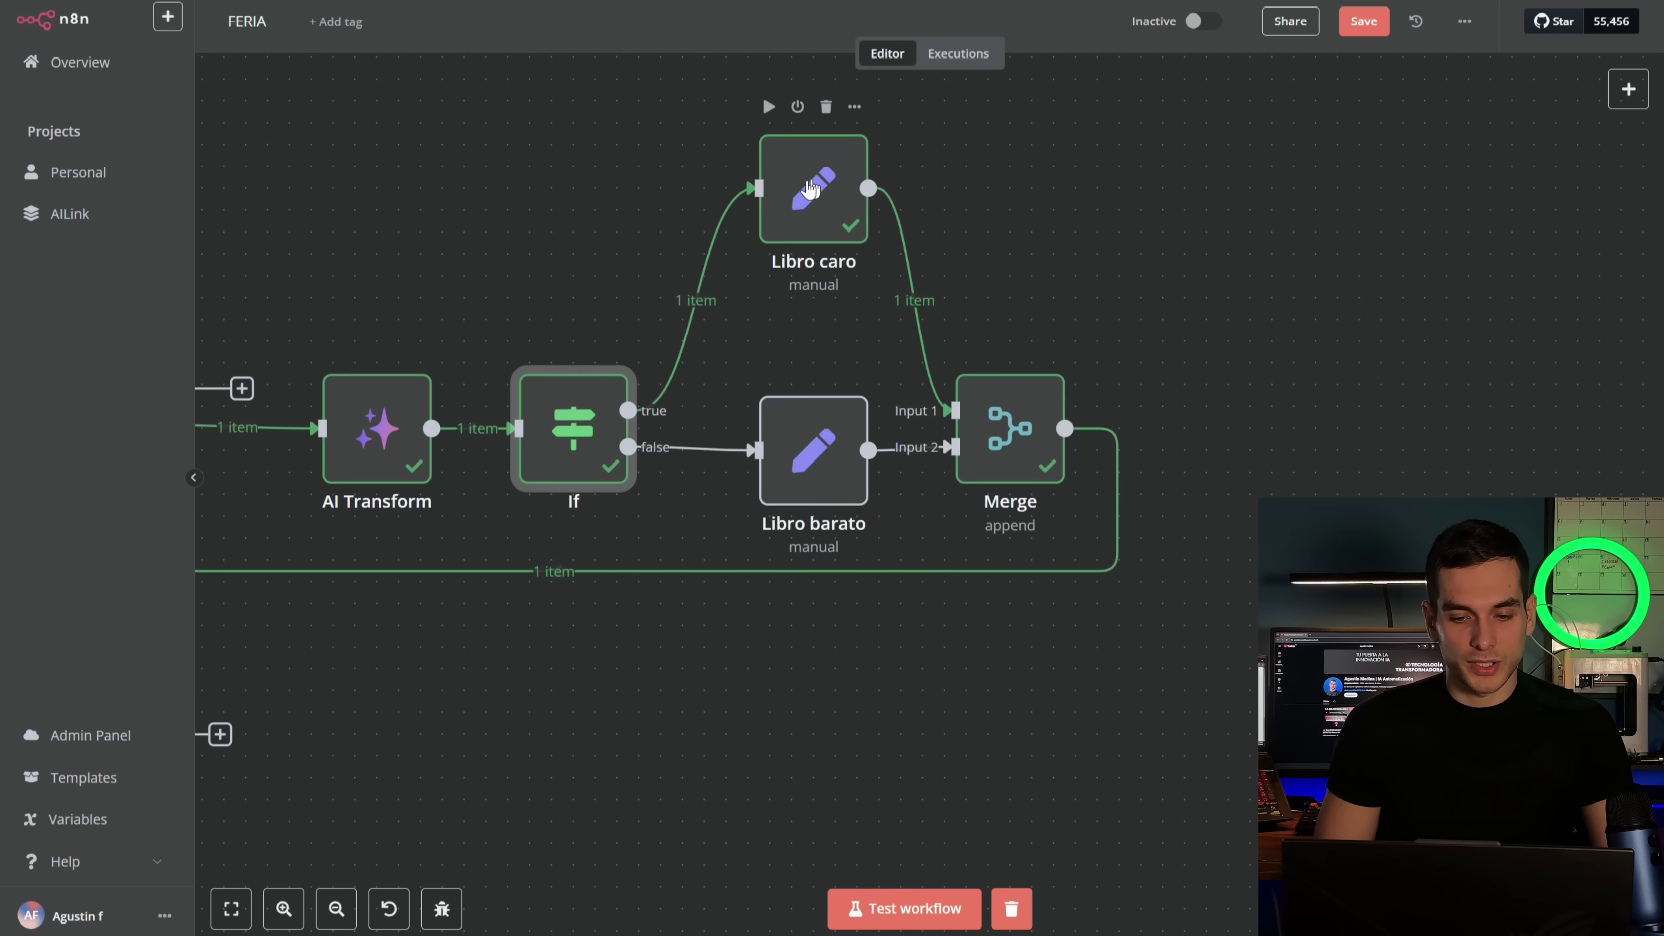
Inspect the valoracion field and its barato value in the Libro barato node, and return to the canvas
left_click(795, 488)
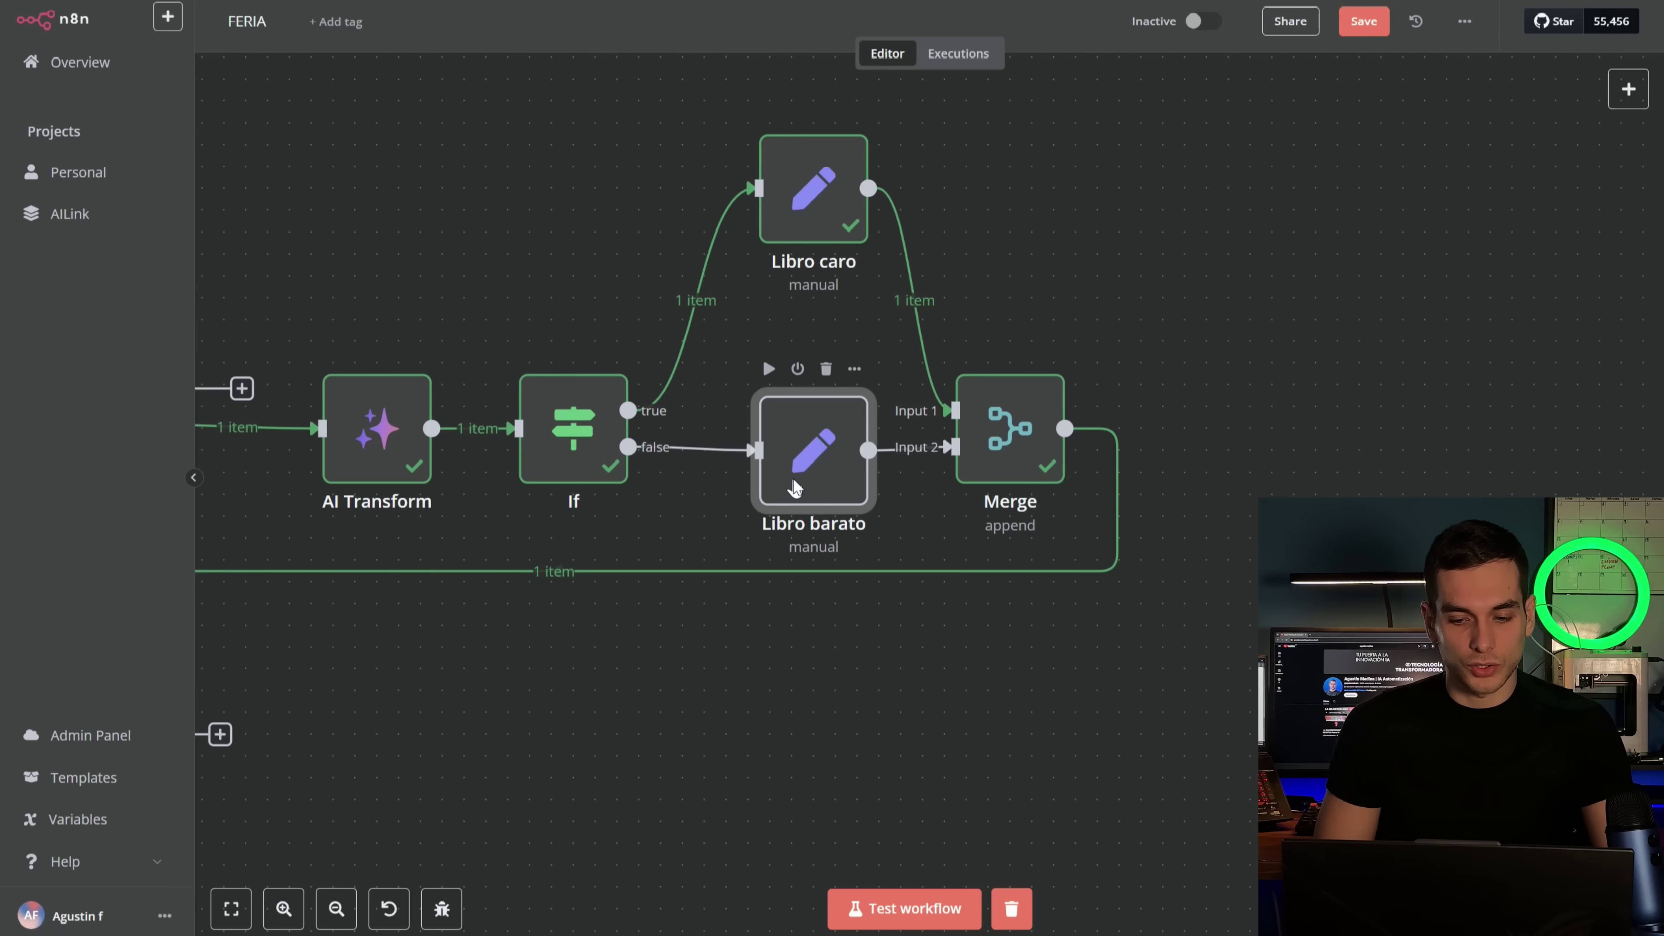
double_click(795, 488)
left_click(846, 305)
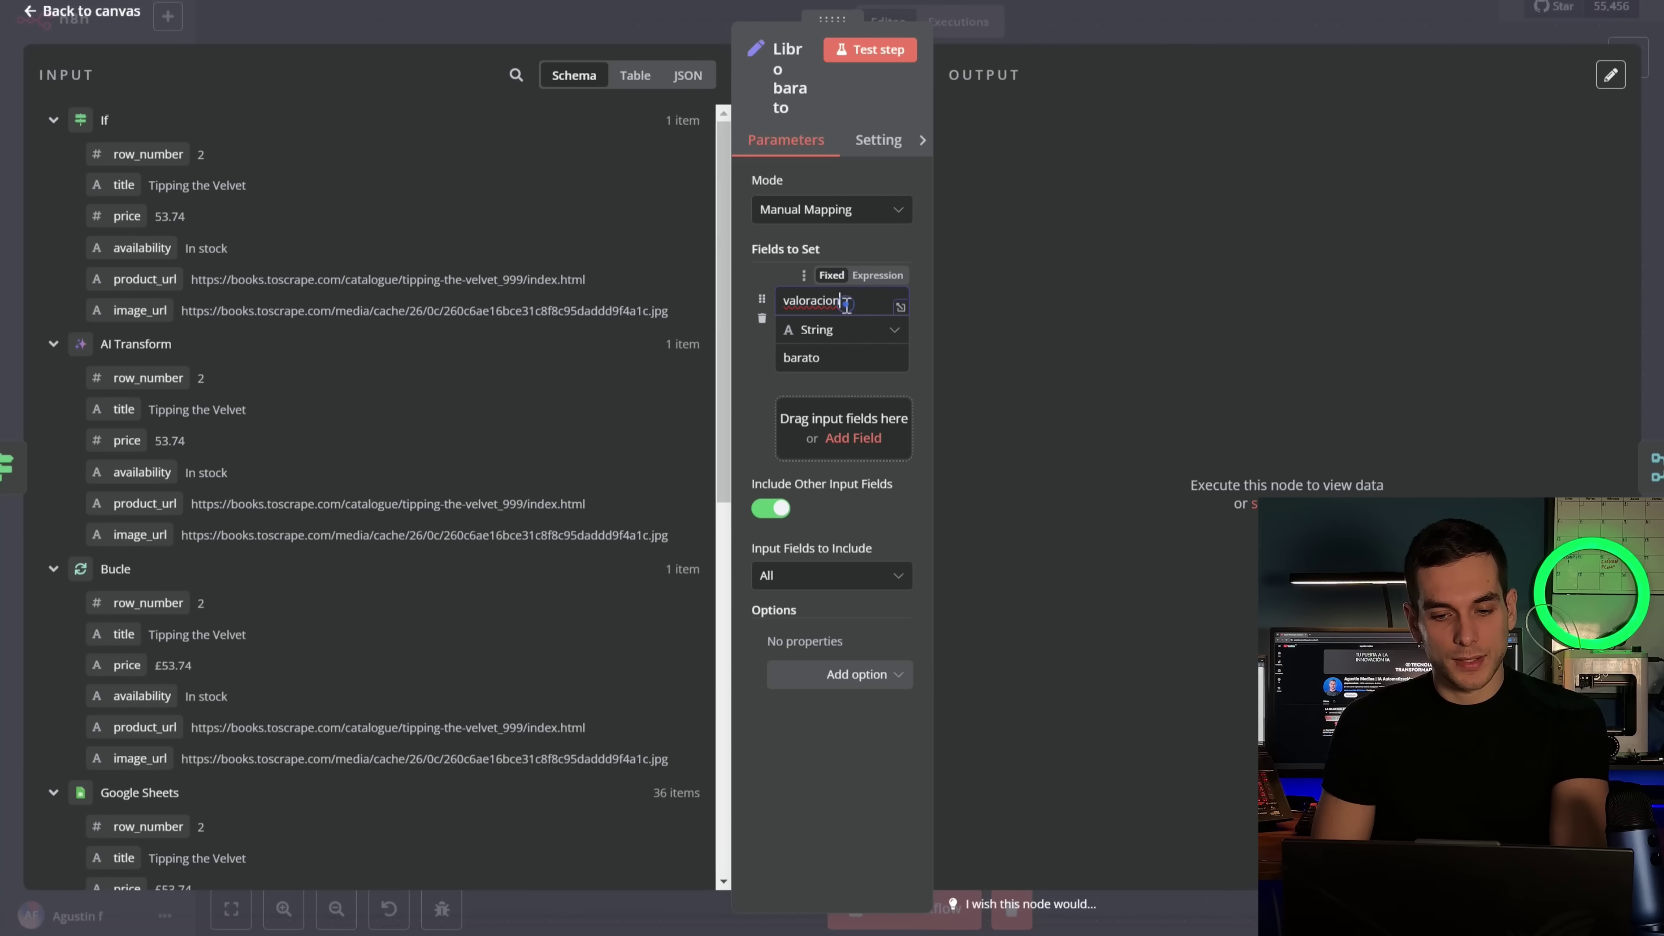
double_click(846, 306)
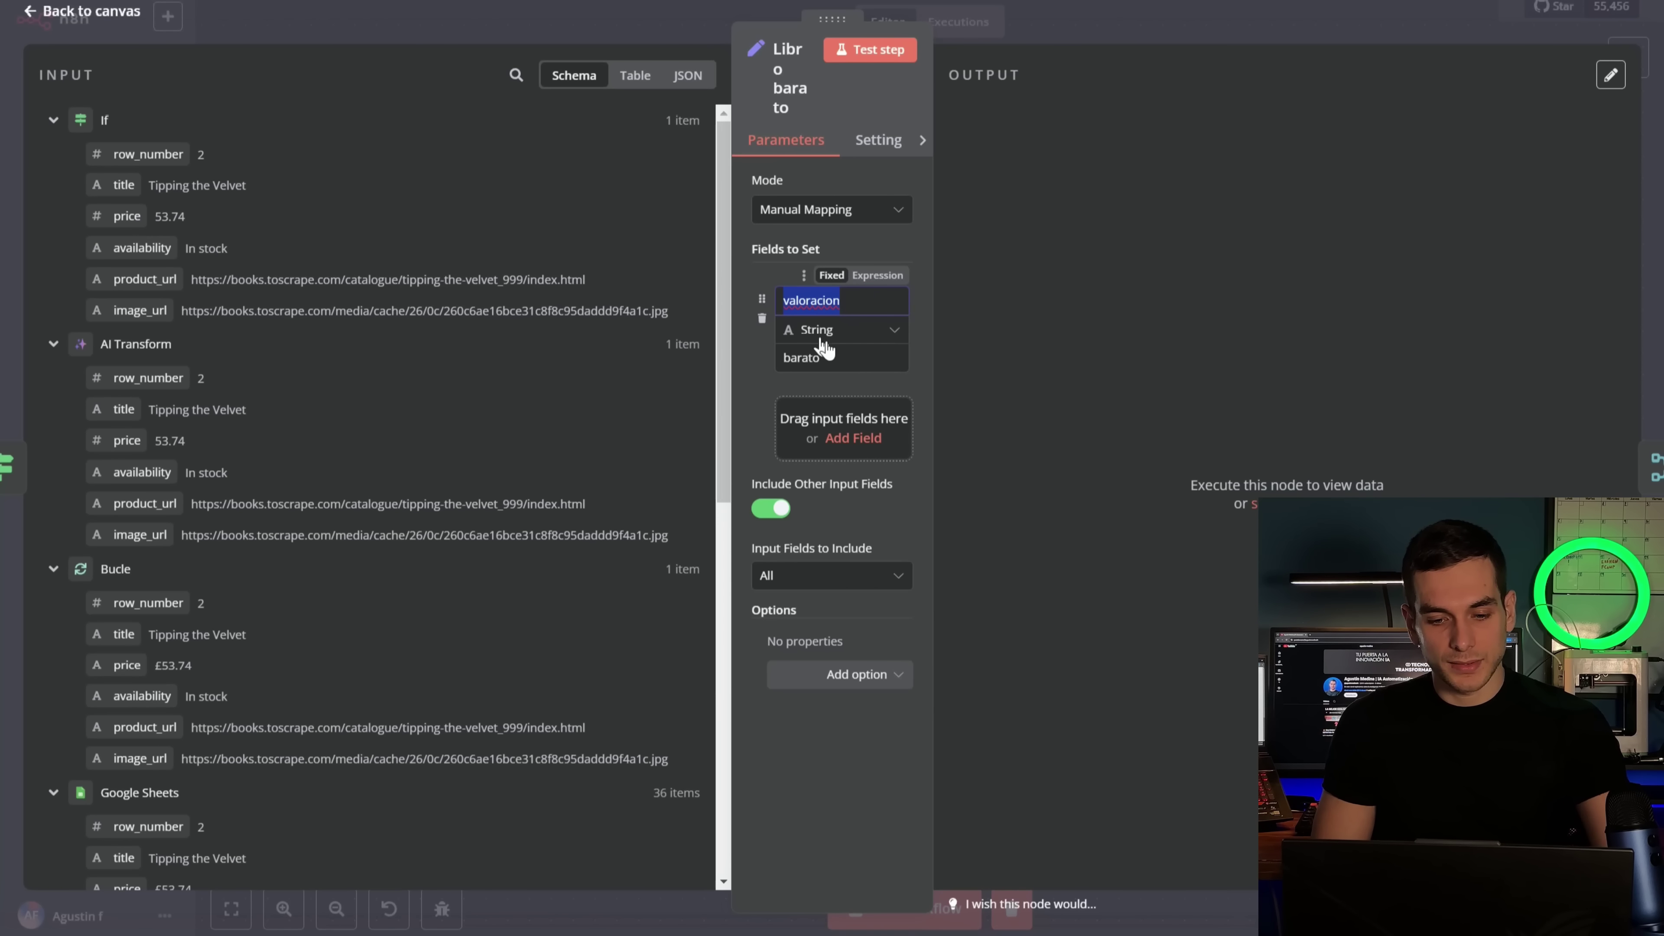
left_click(1084, 26)
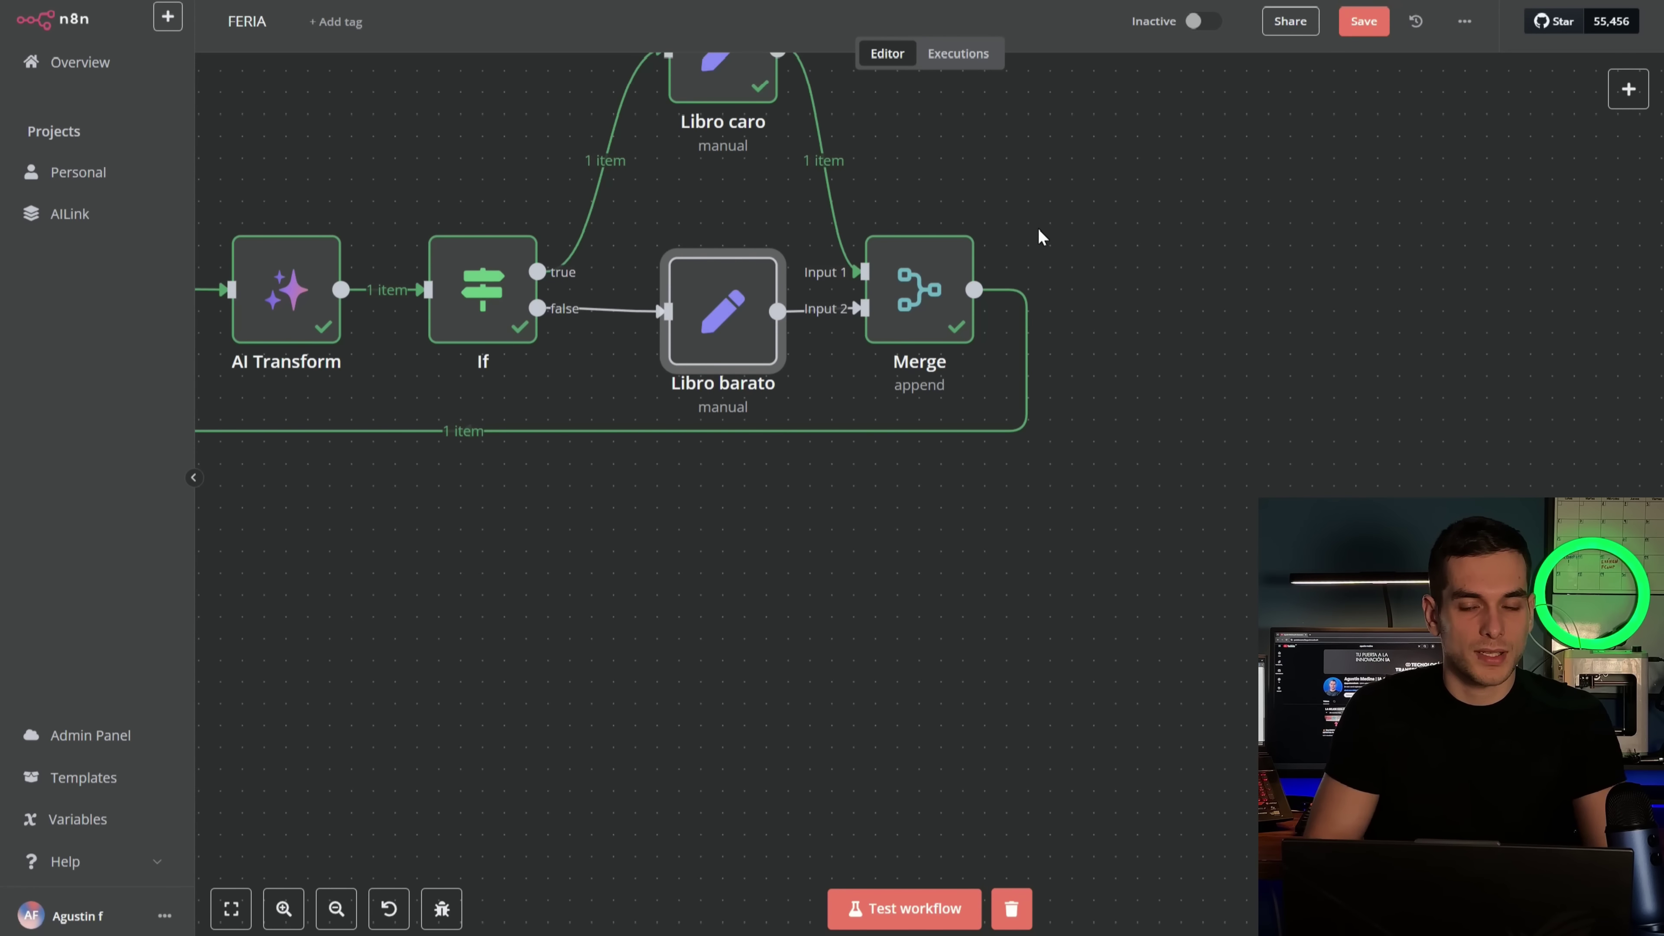
Examine the Filtro node's condition that compares the price substring expression with 50
scroll(1040, 226, "left", 10)
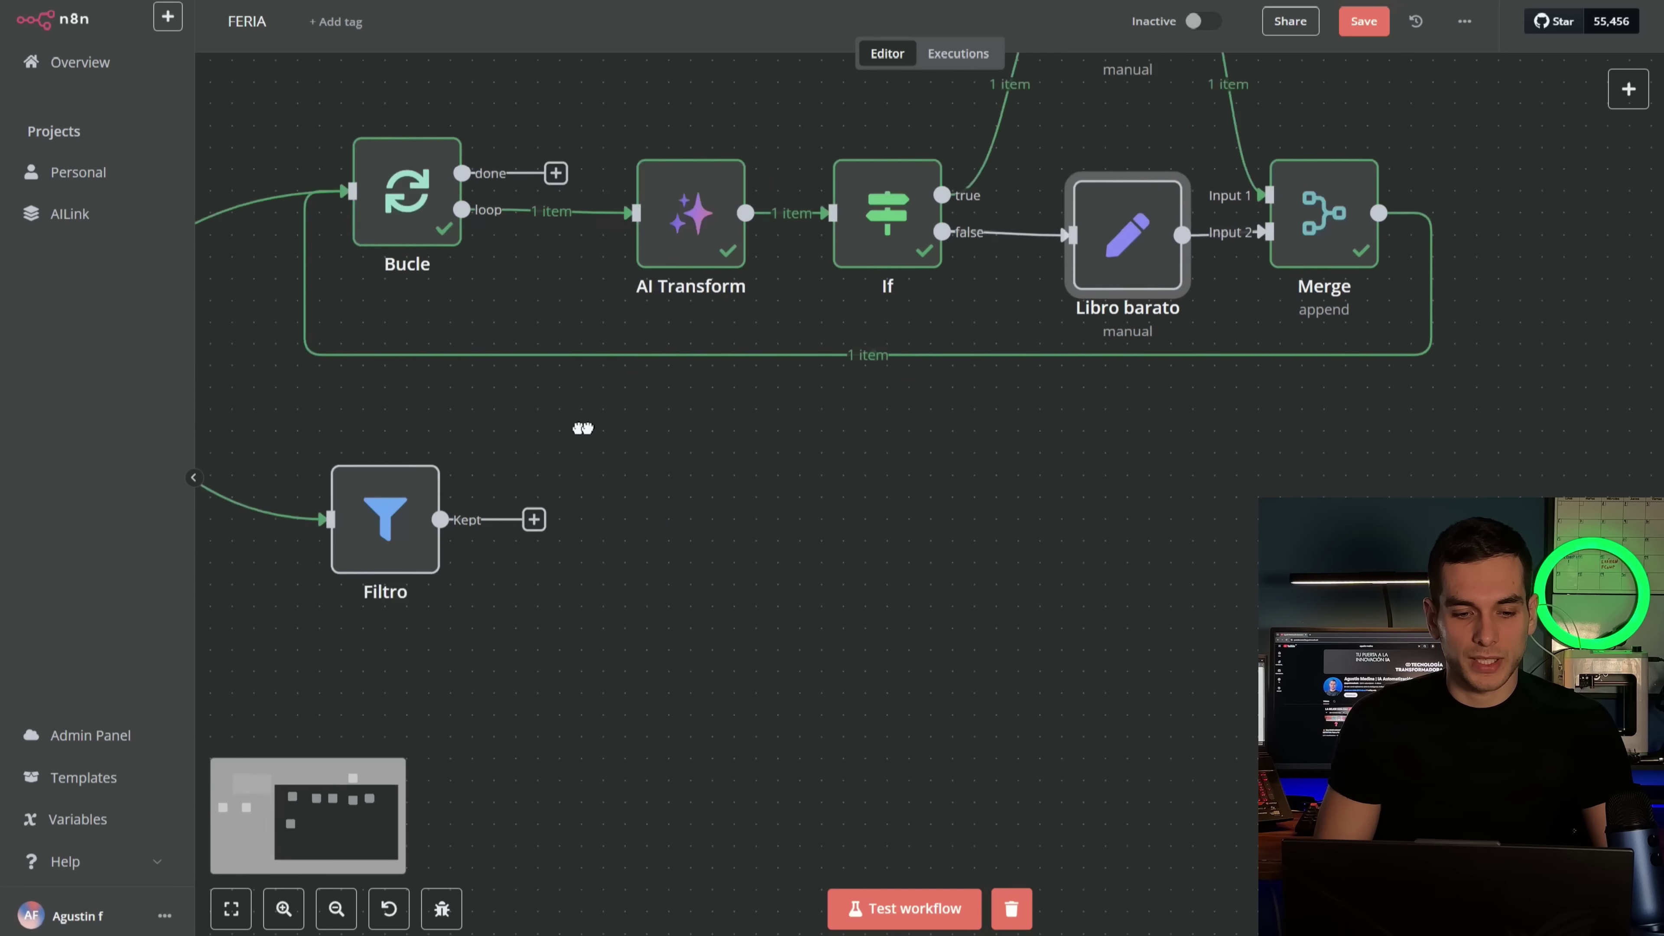
scroll(695, 335, "left", 4)
scroll(695, 334, "down", 2)
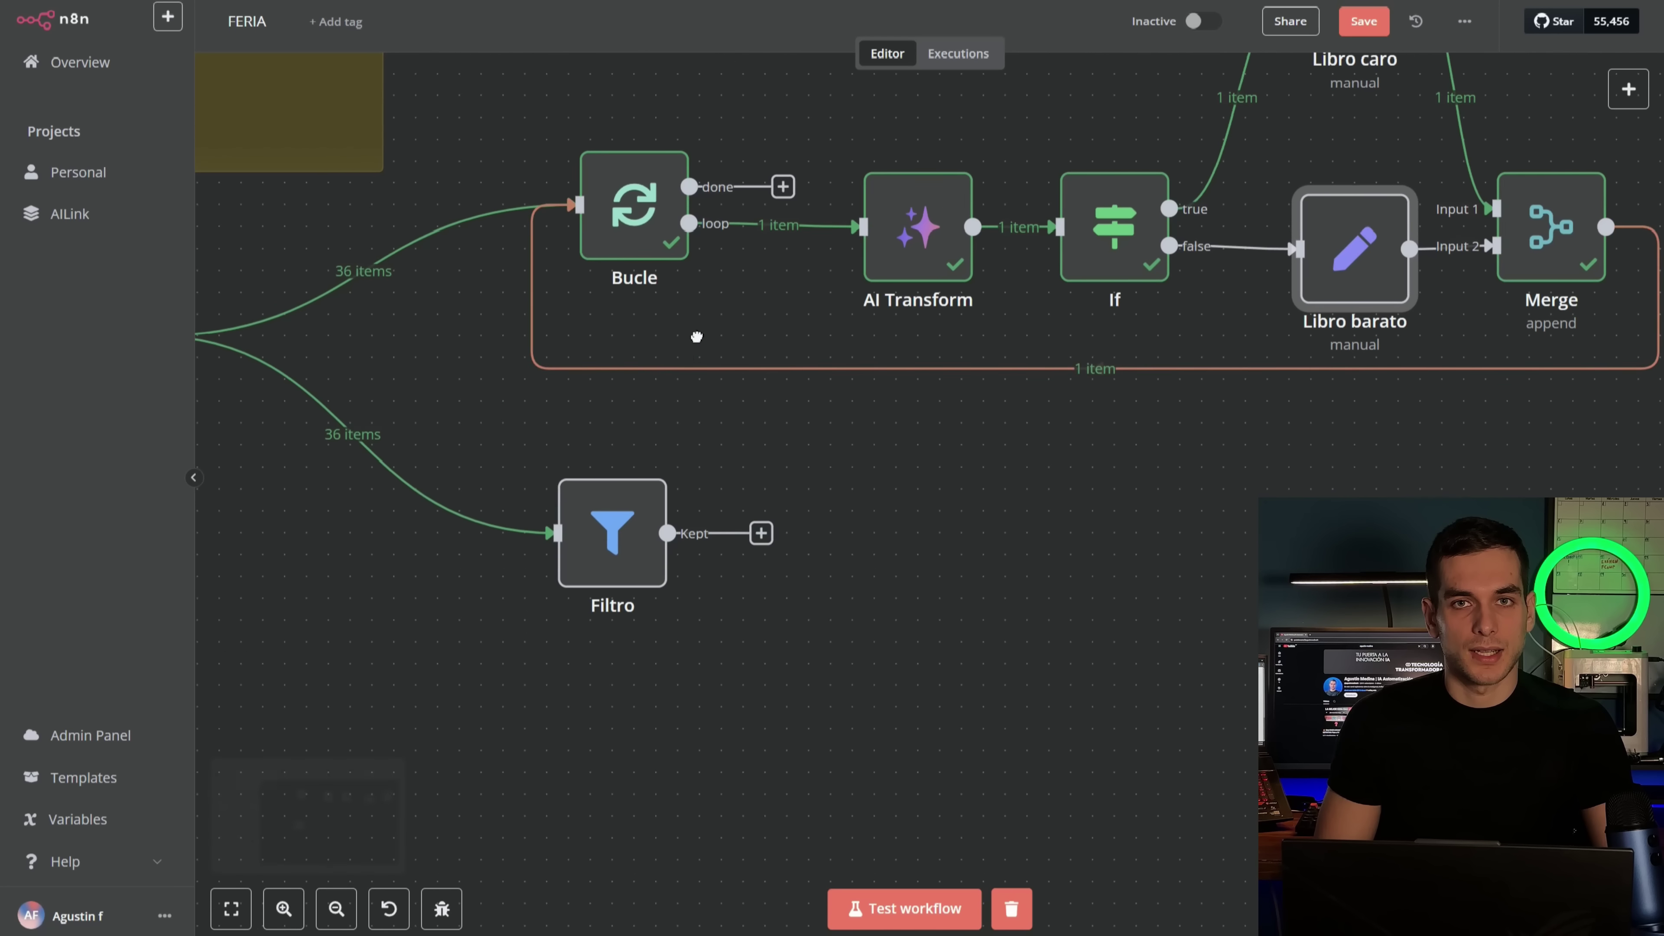
scroll(668, 341, "left", 5)
scroll(668, 341, "down", 2)
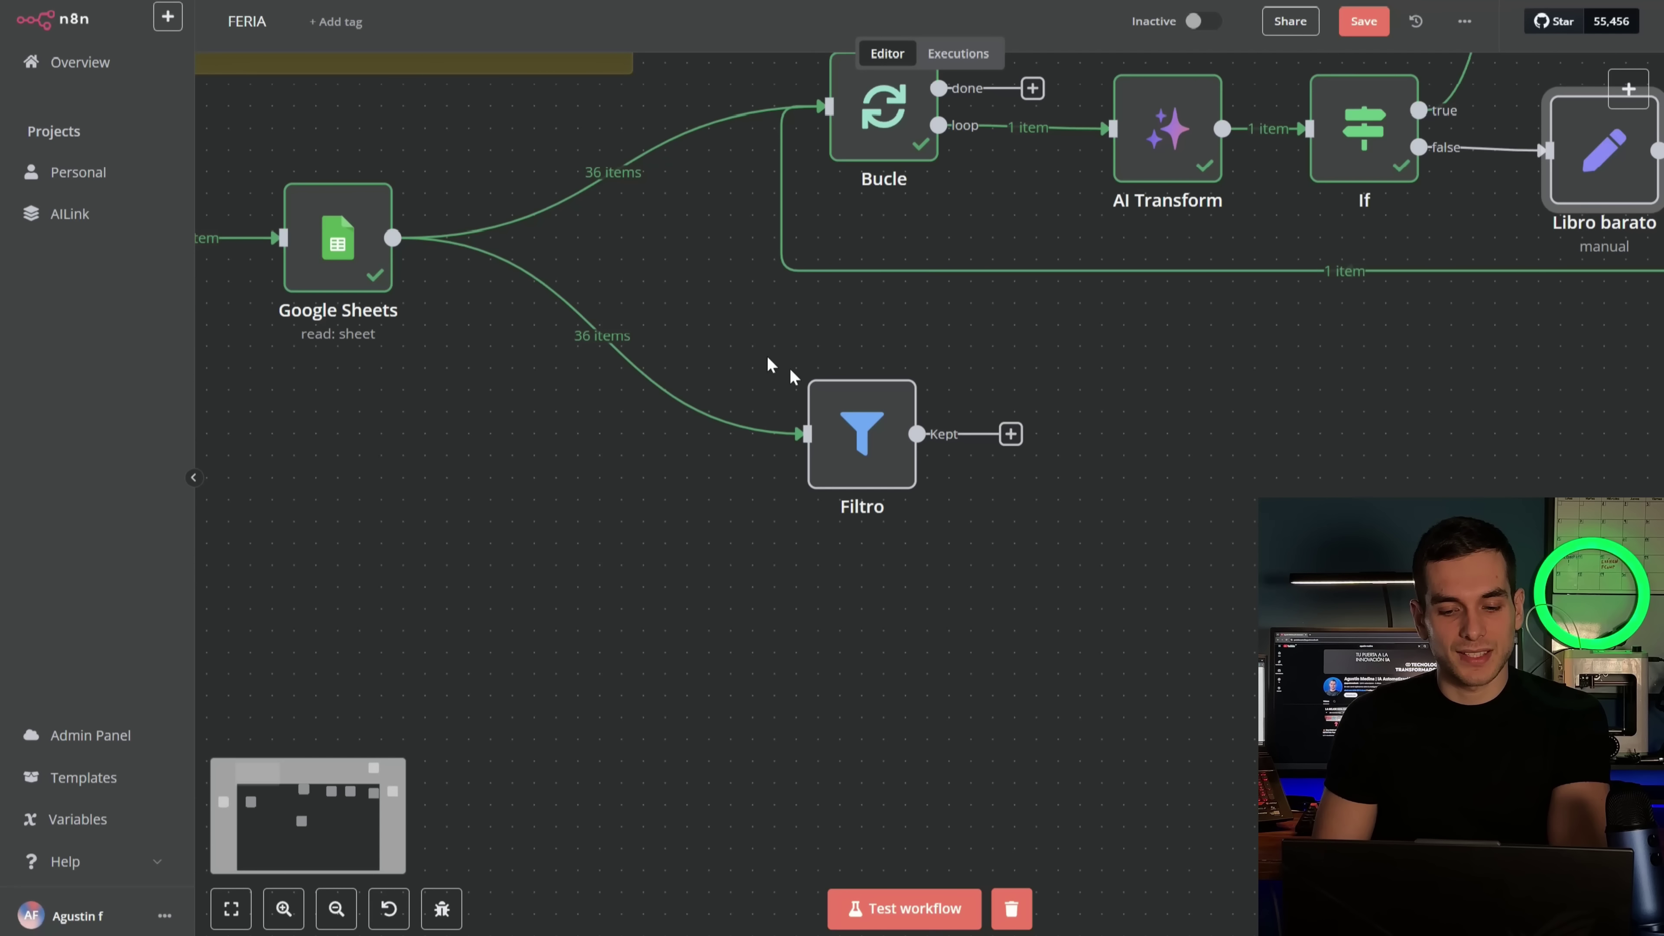
left_click(861, 468)
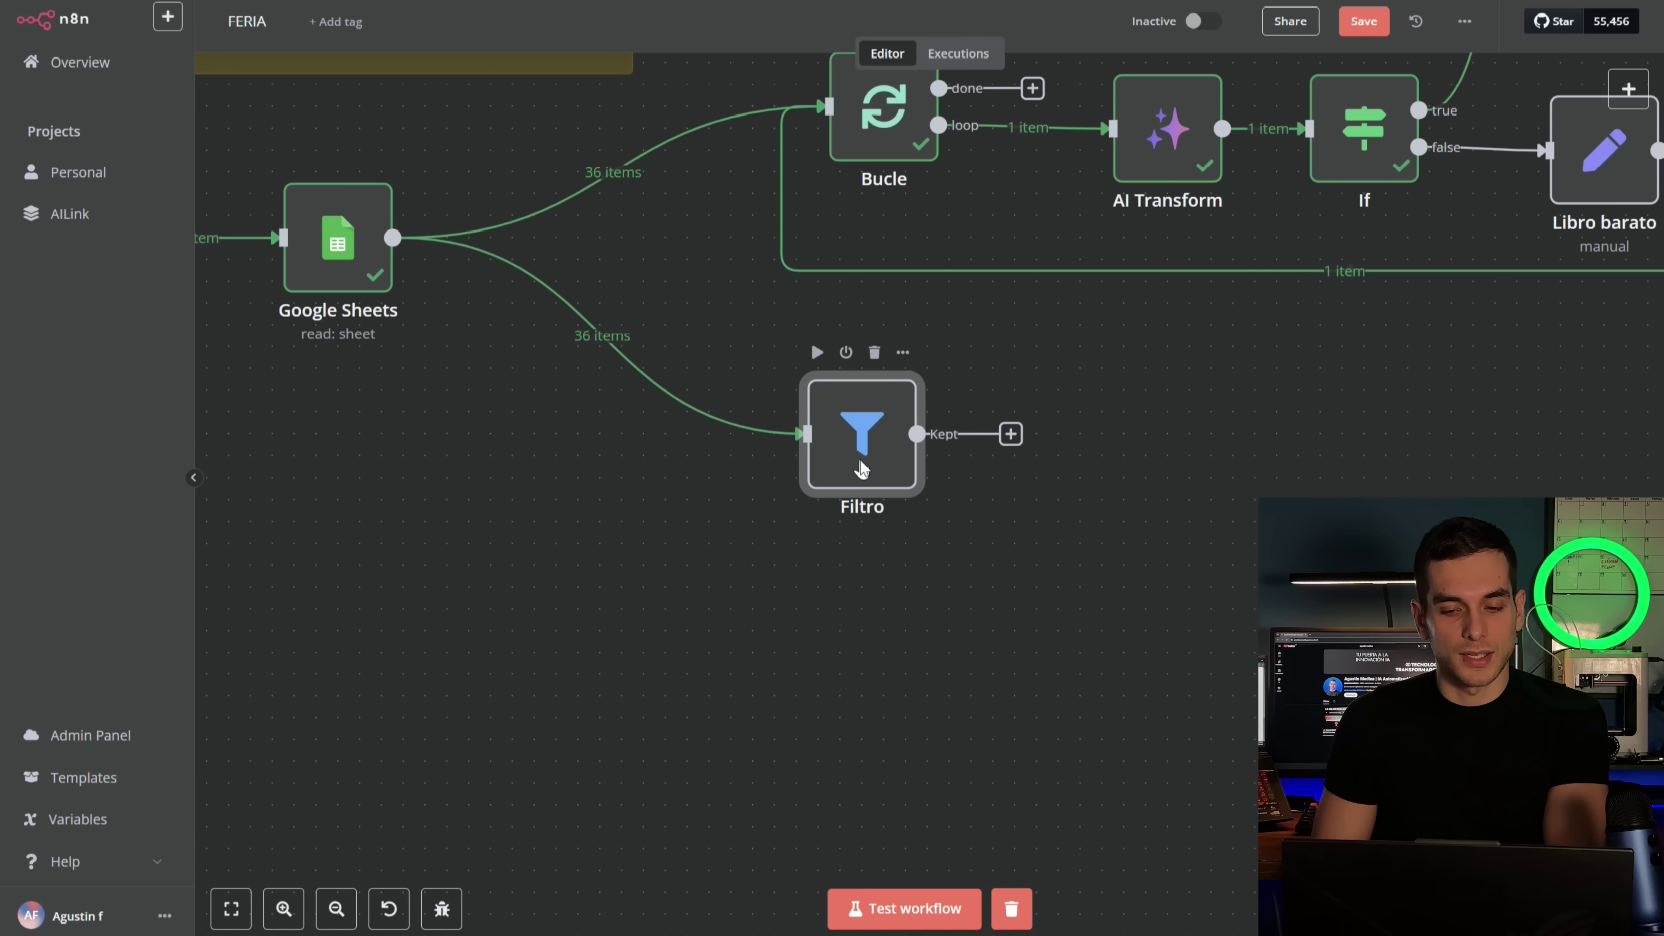
double_click(861, 469)
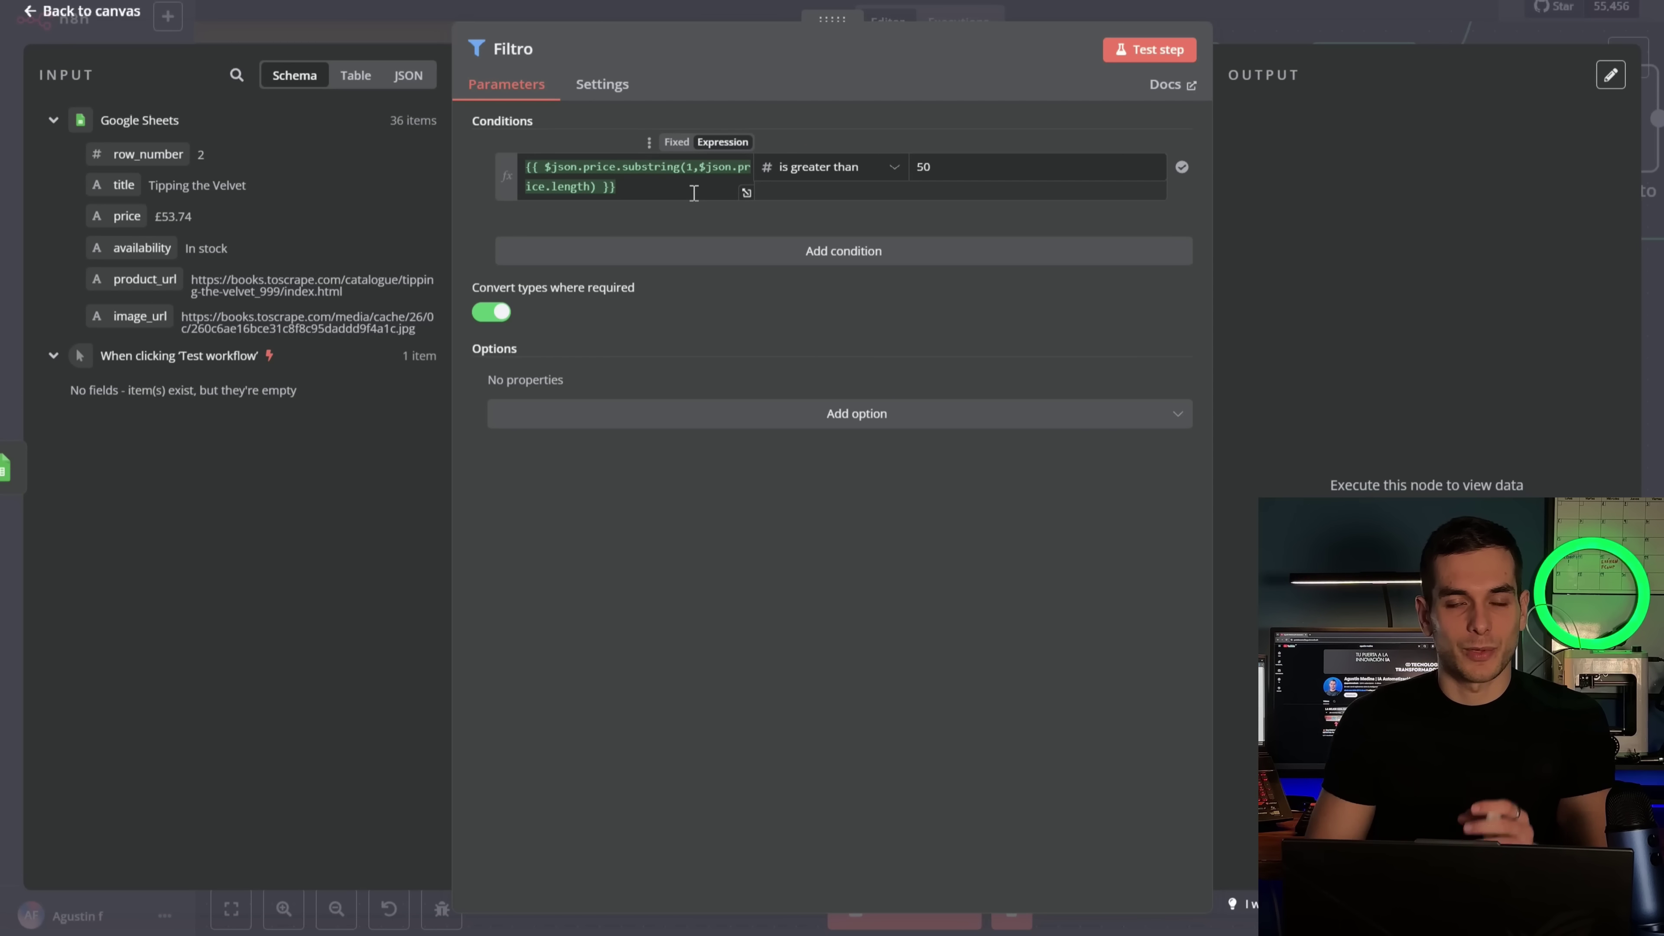
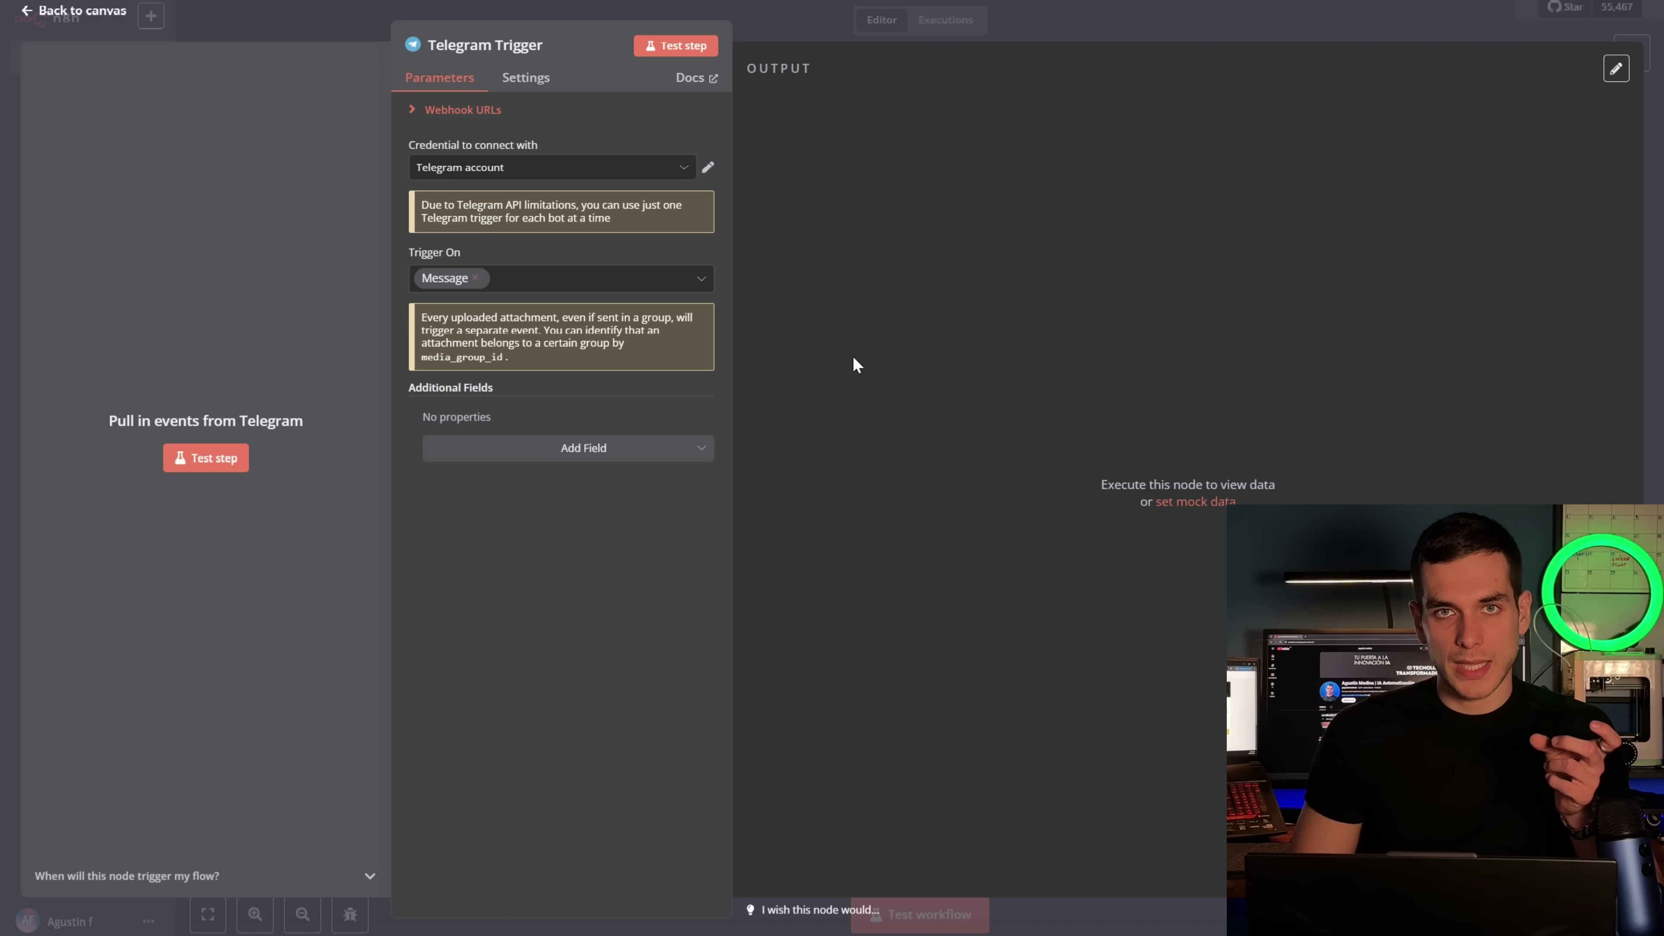
left_click(708, 168)
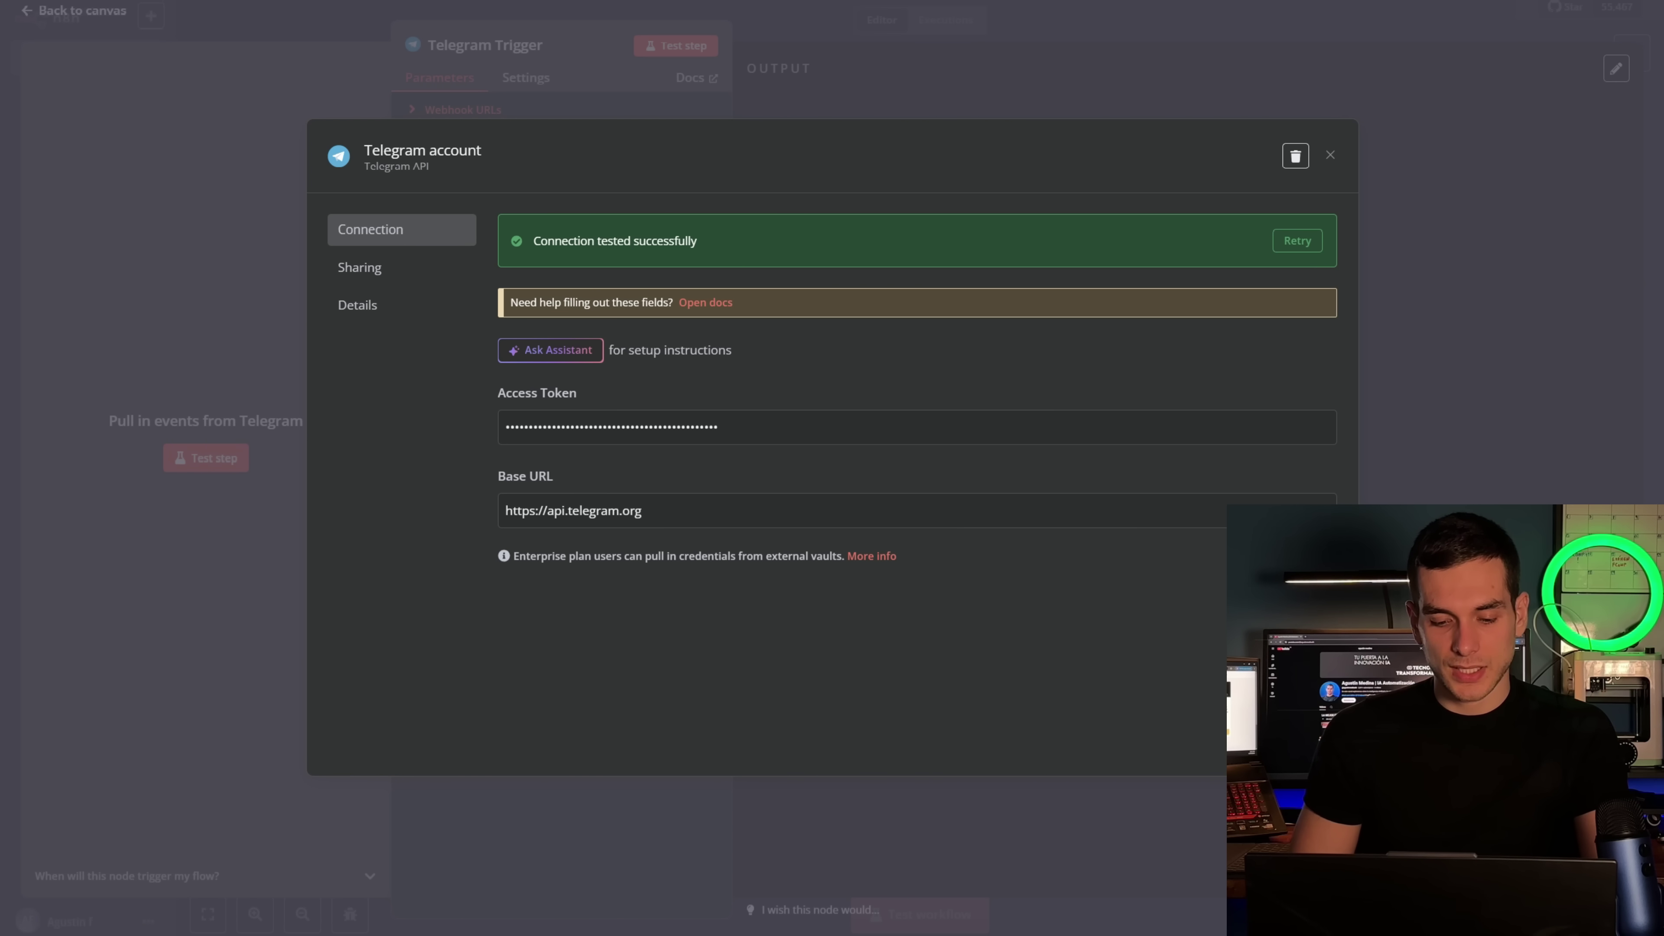
key("super")
type("telegram")
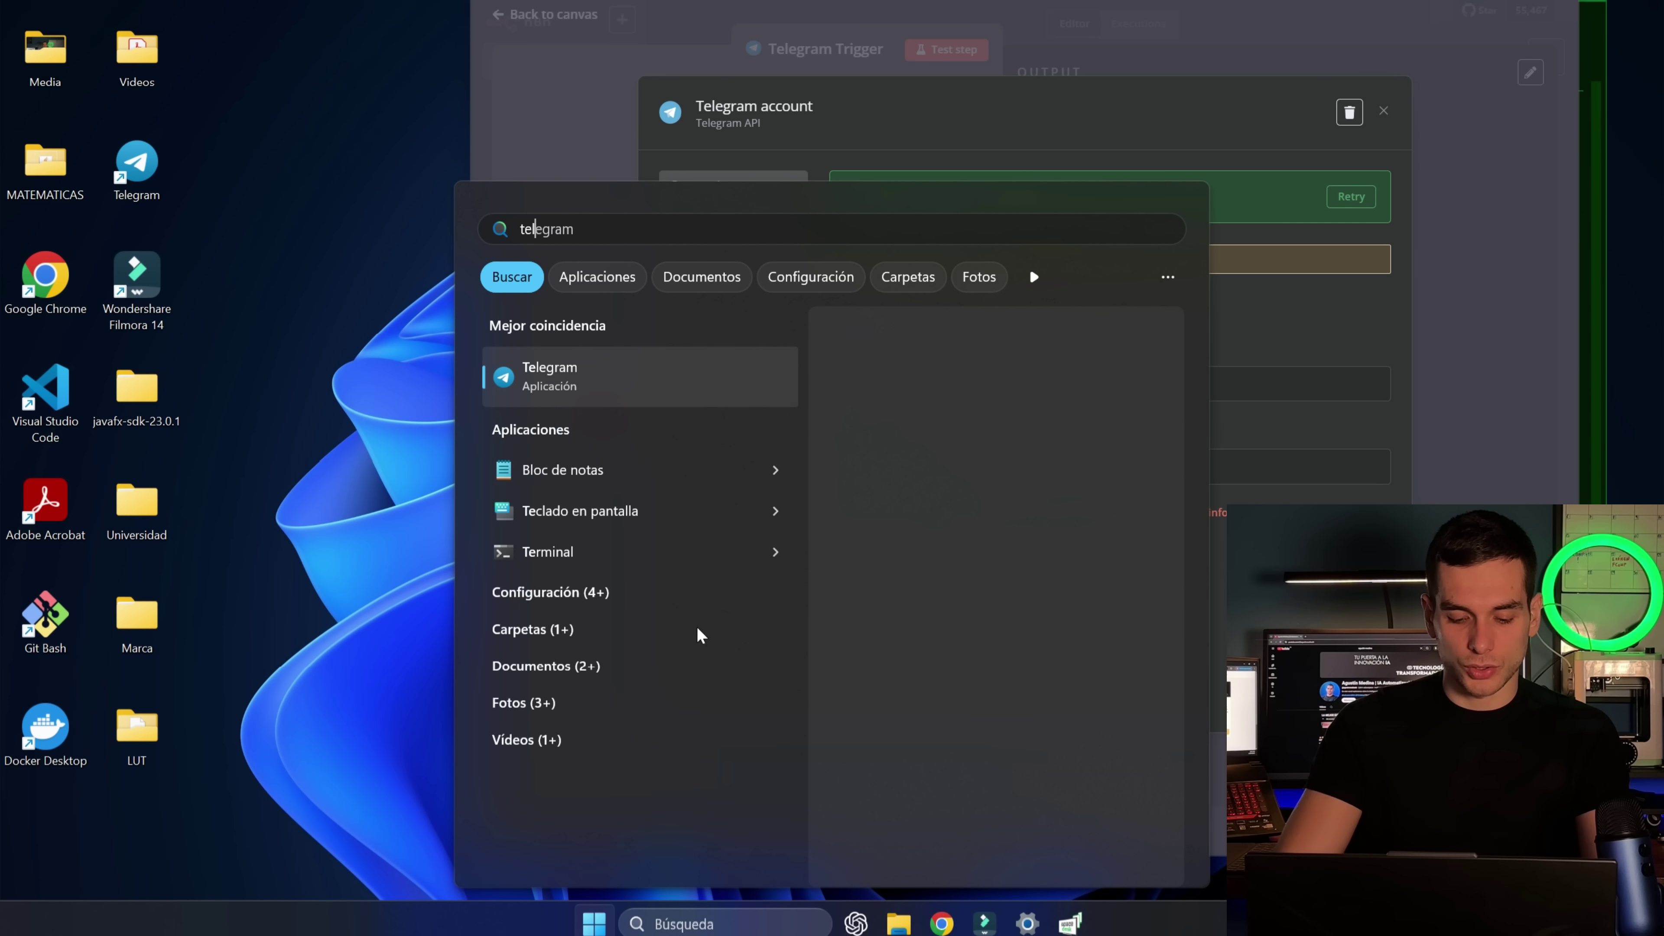
key("Return")
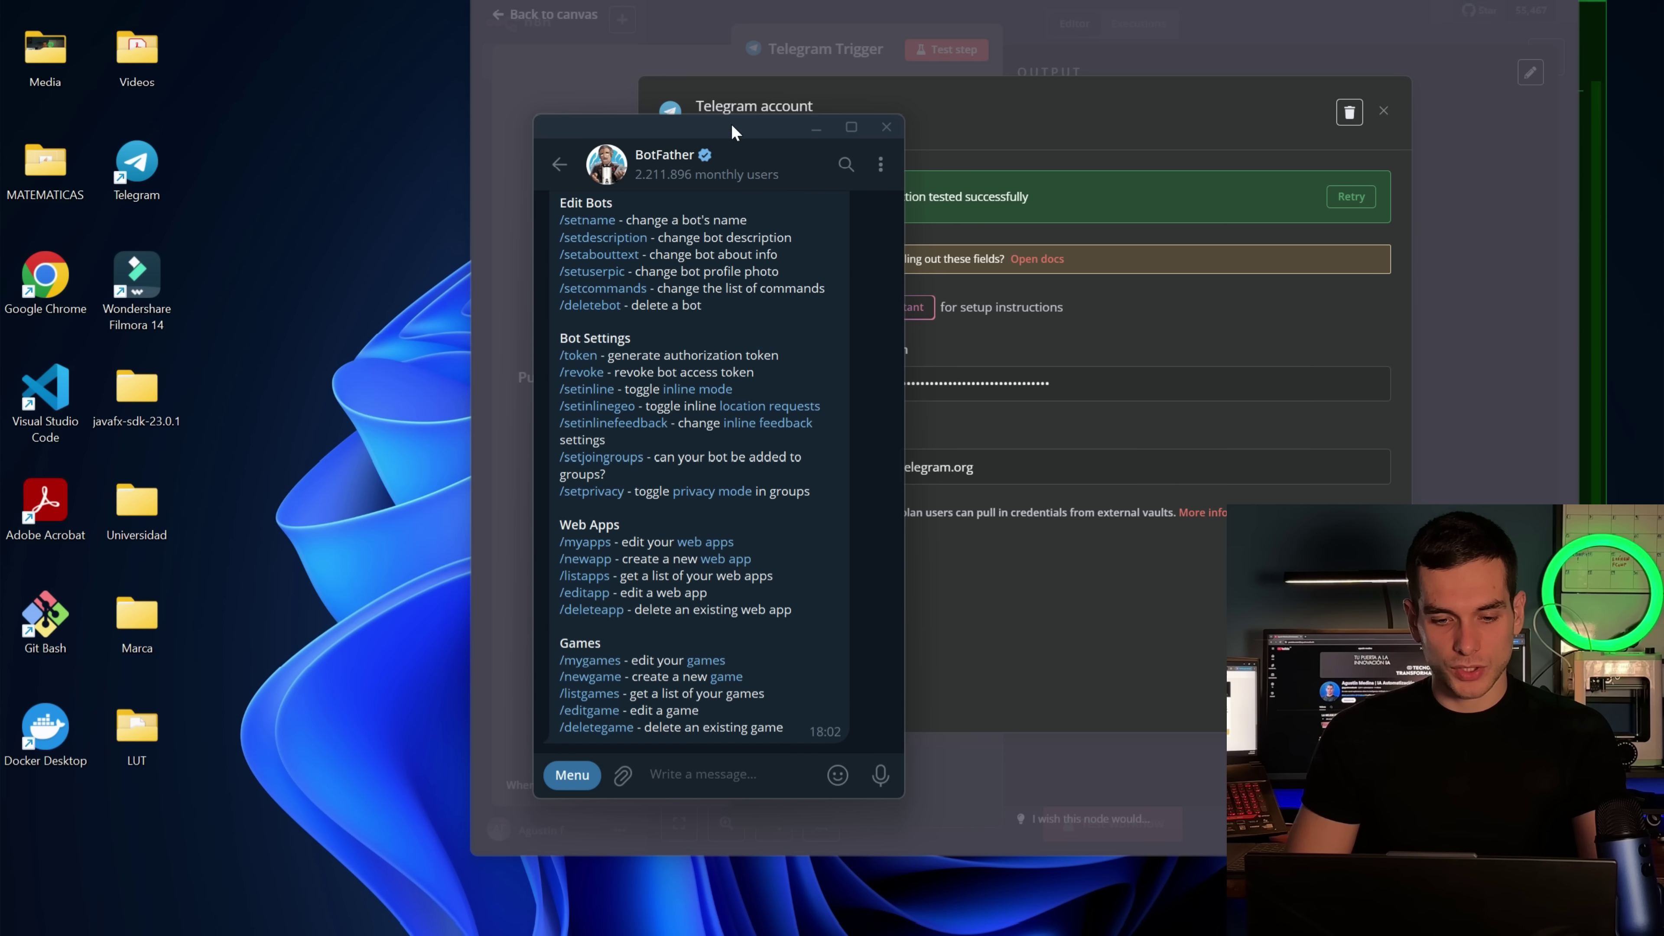
left_click_drag(732, 131, 747, 81)
Create a new bot through BotFather named testvideyotubes with the username soyunbot239292_bot
type("/")
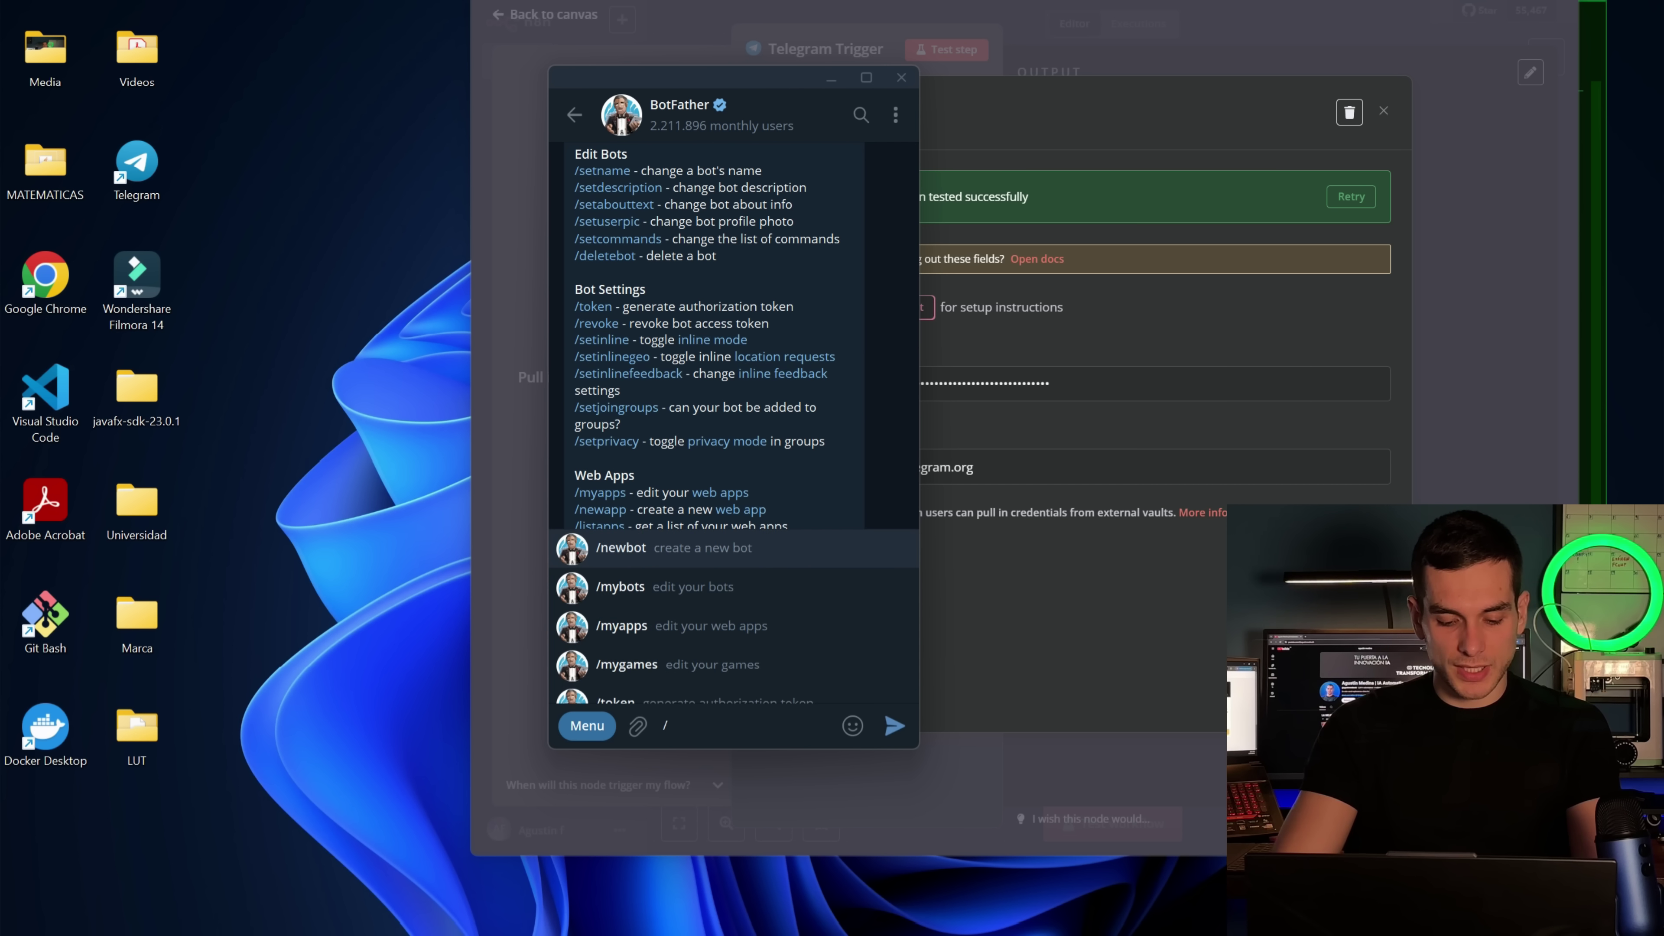
key("BackSpace")
type("/newbot")
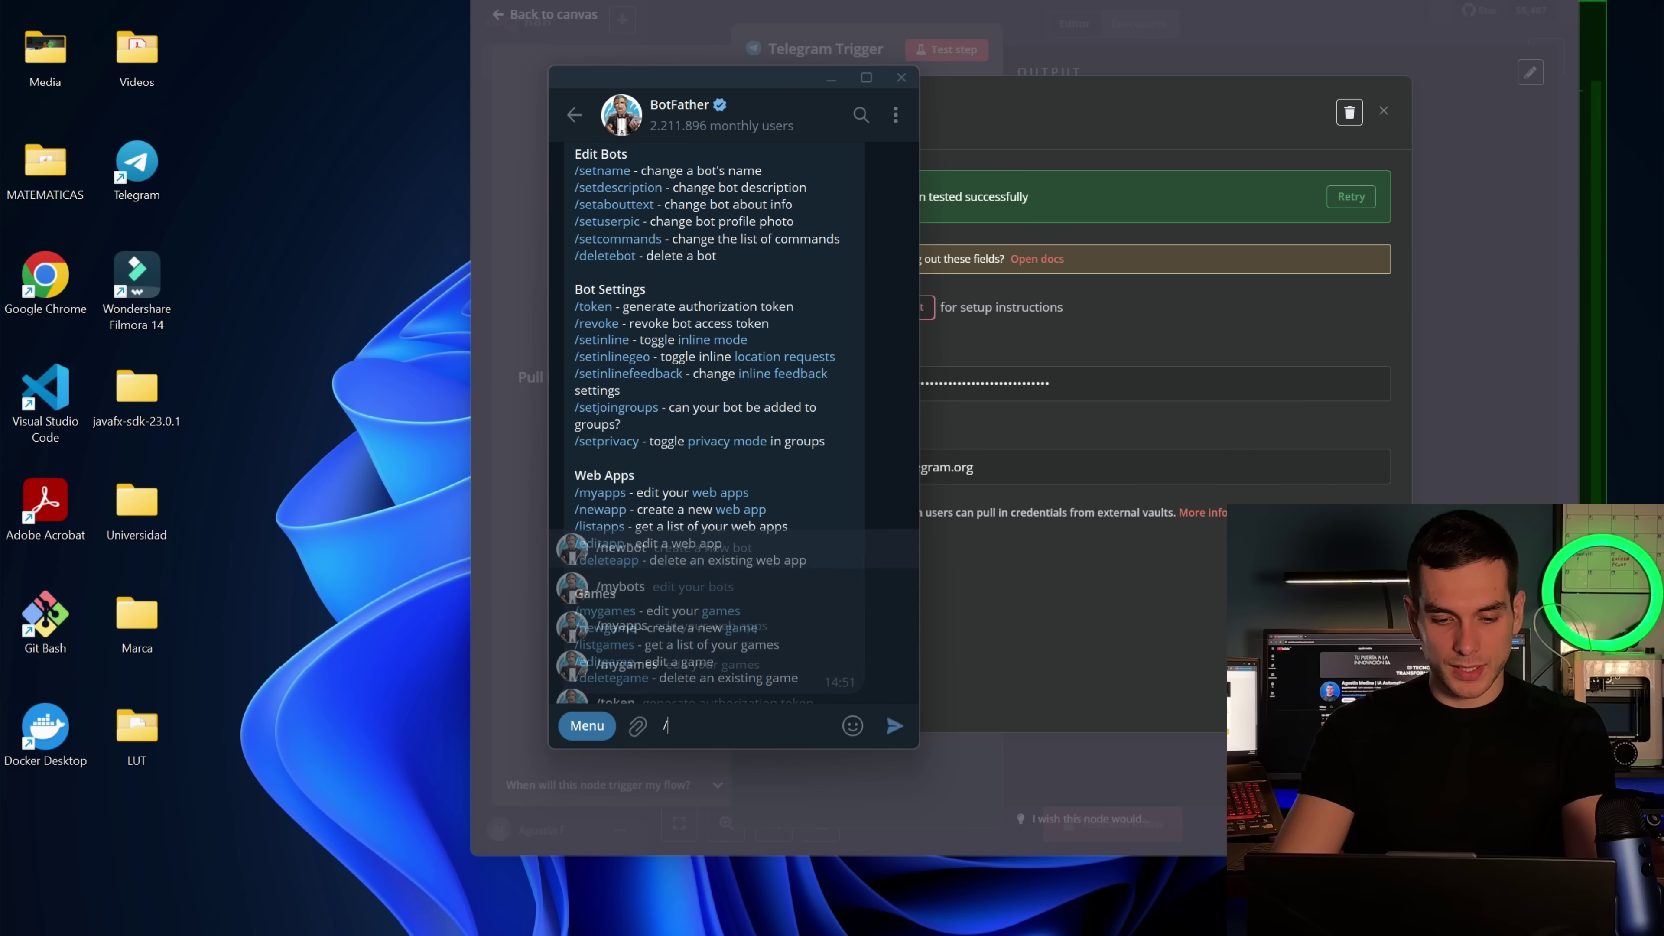
key("Return")
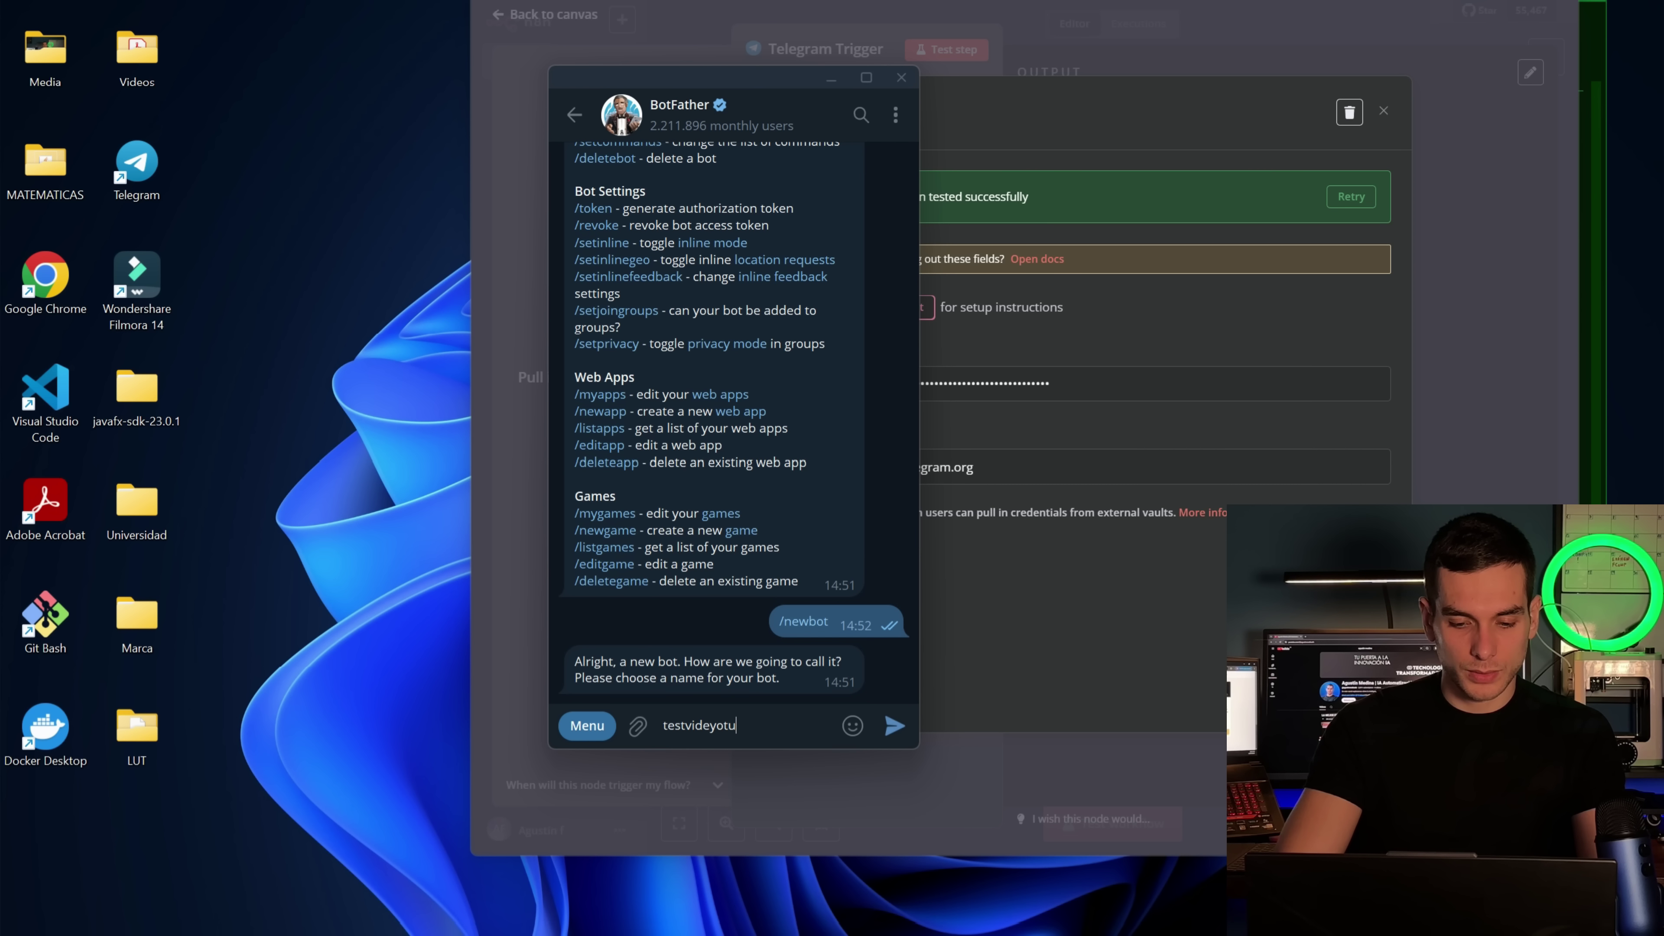
key("Return")
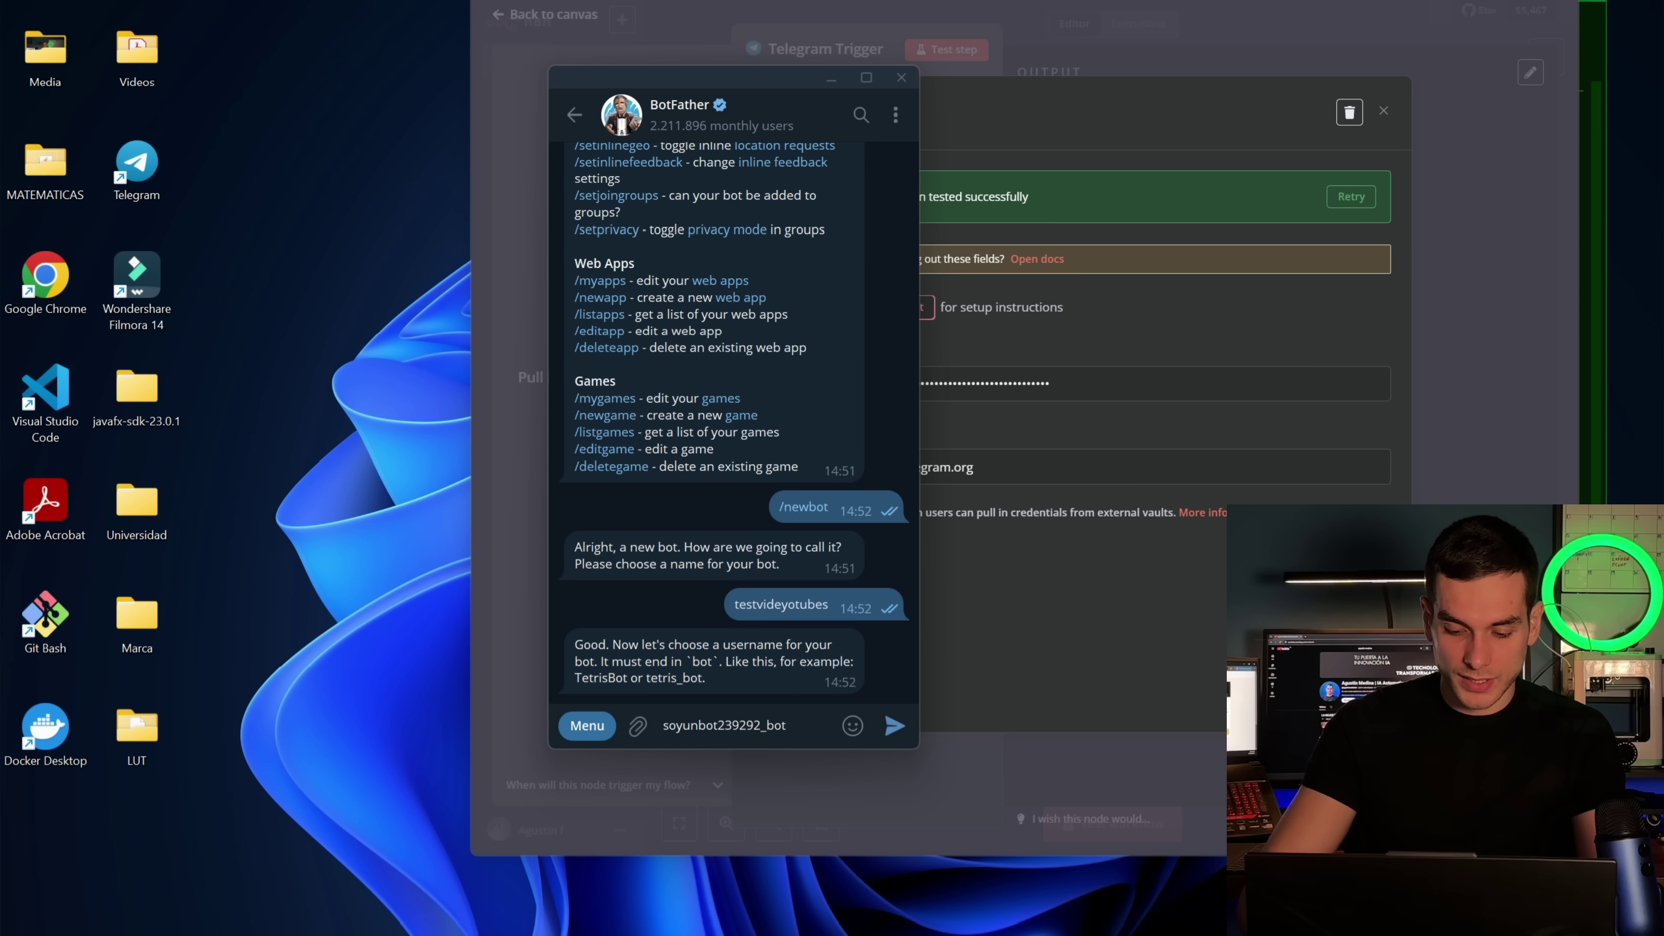
key("Return")
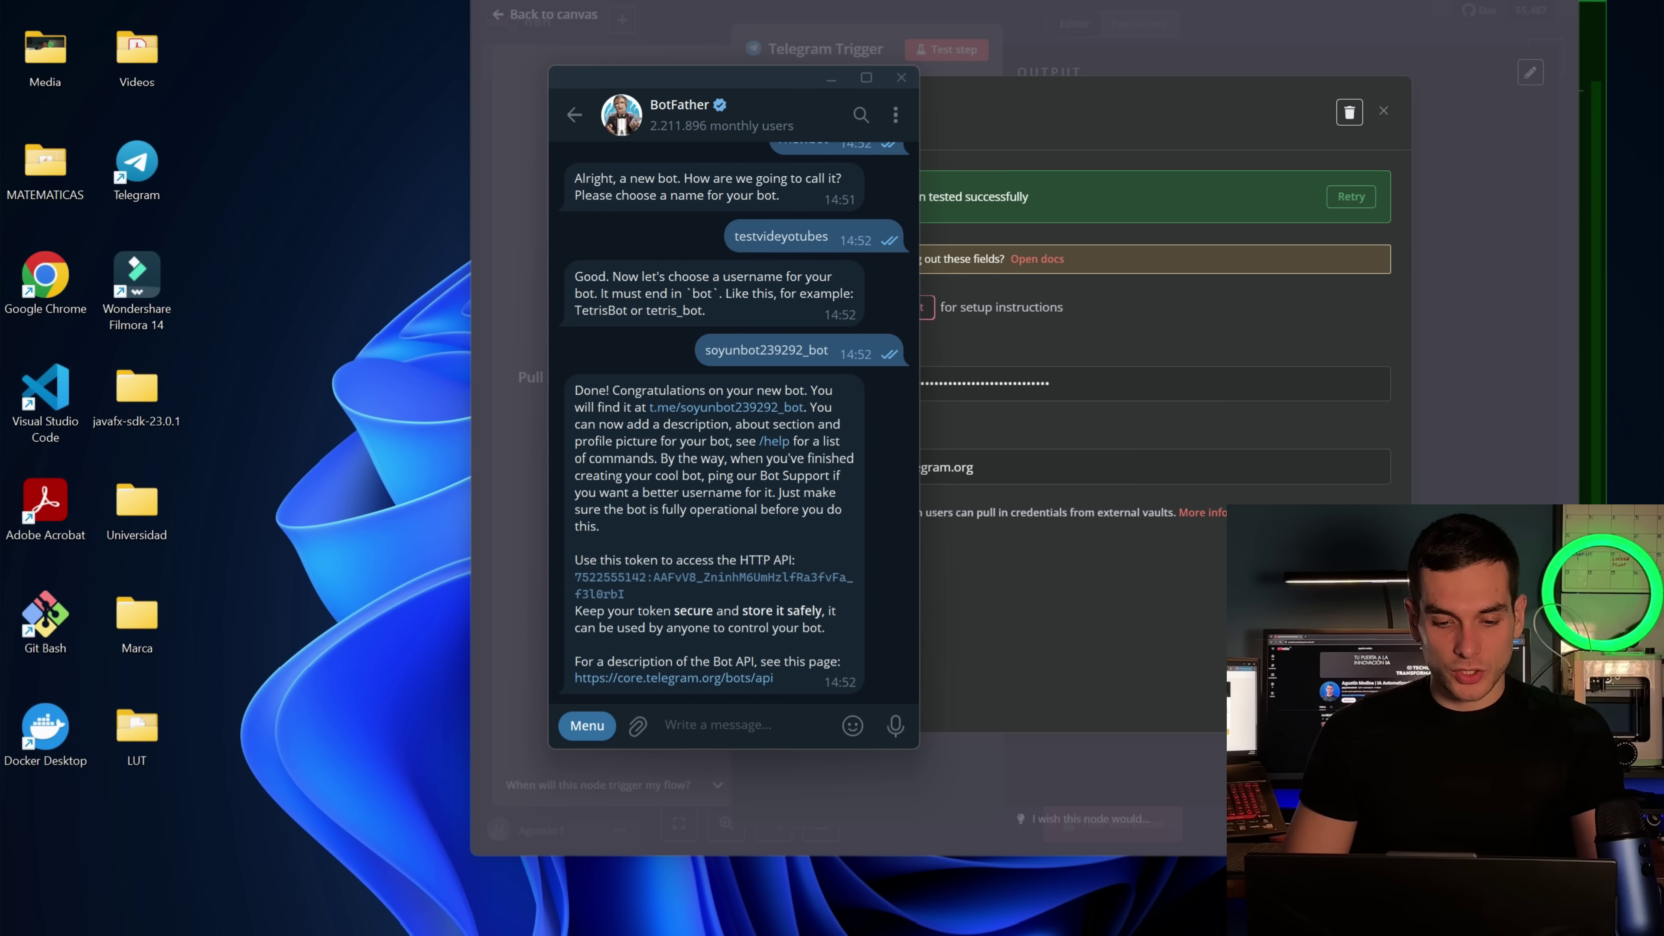
Copy the new bot's API token from BotFather into the n8n Telegram credential's Access Token and save the credential
double_click(630, 600)
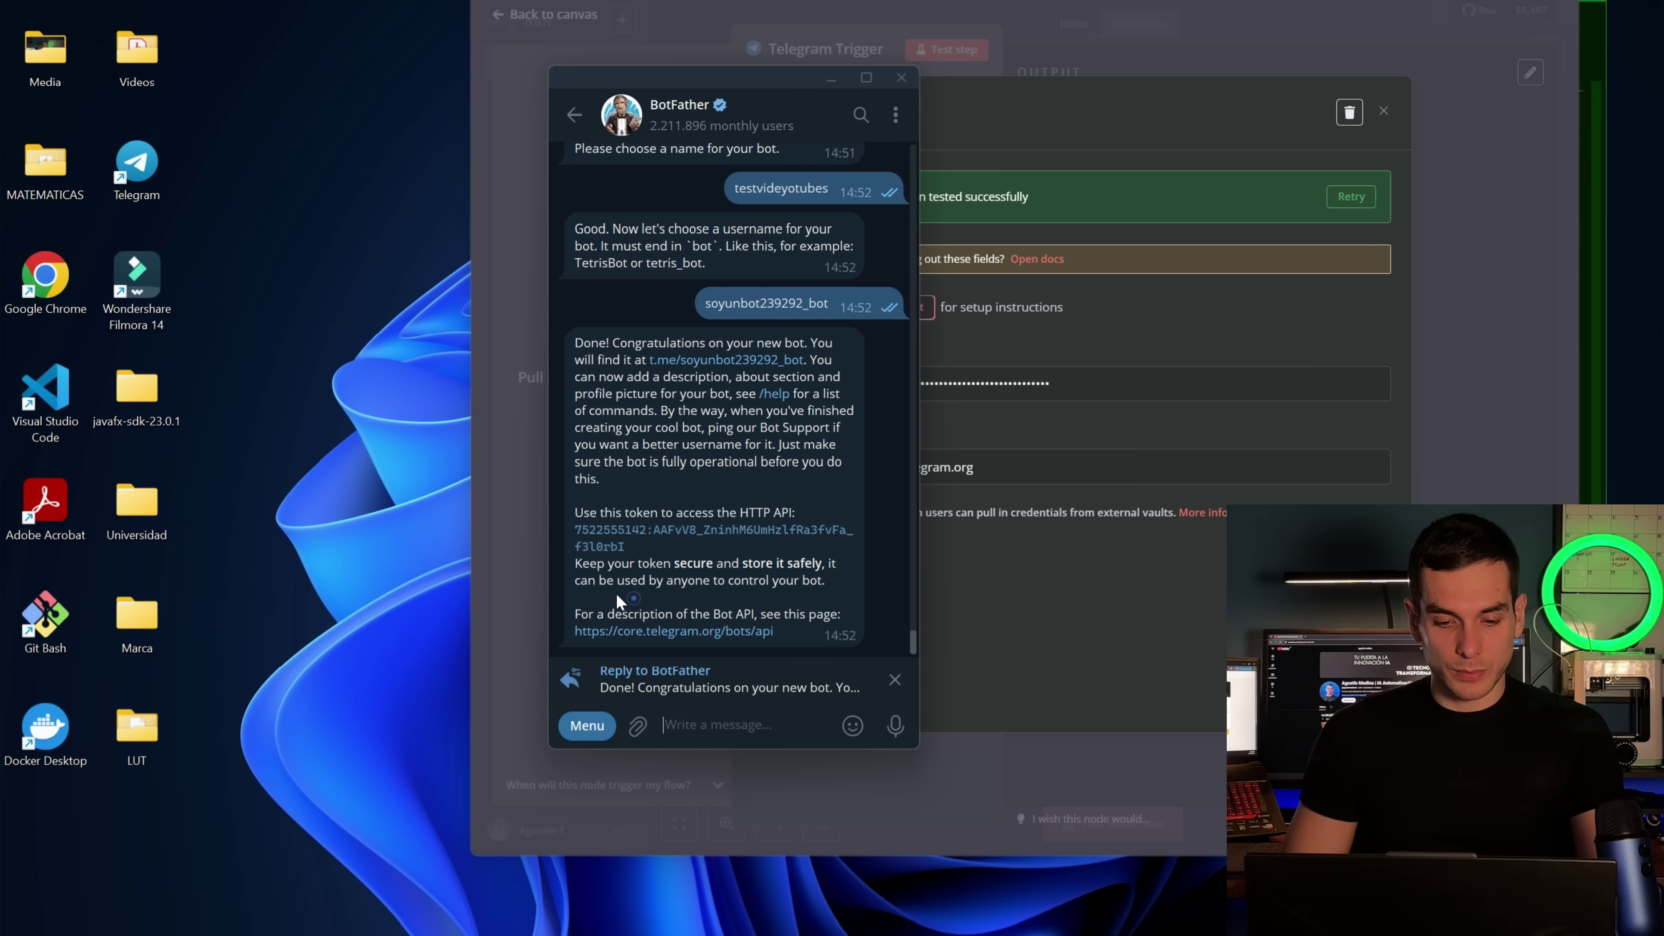
left_click_drag(641, 548, 585, 539)
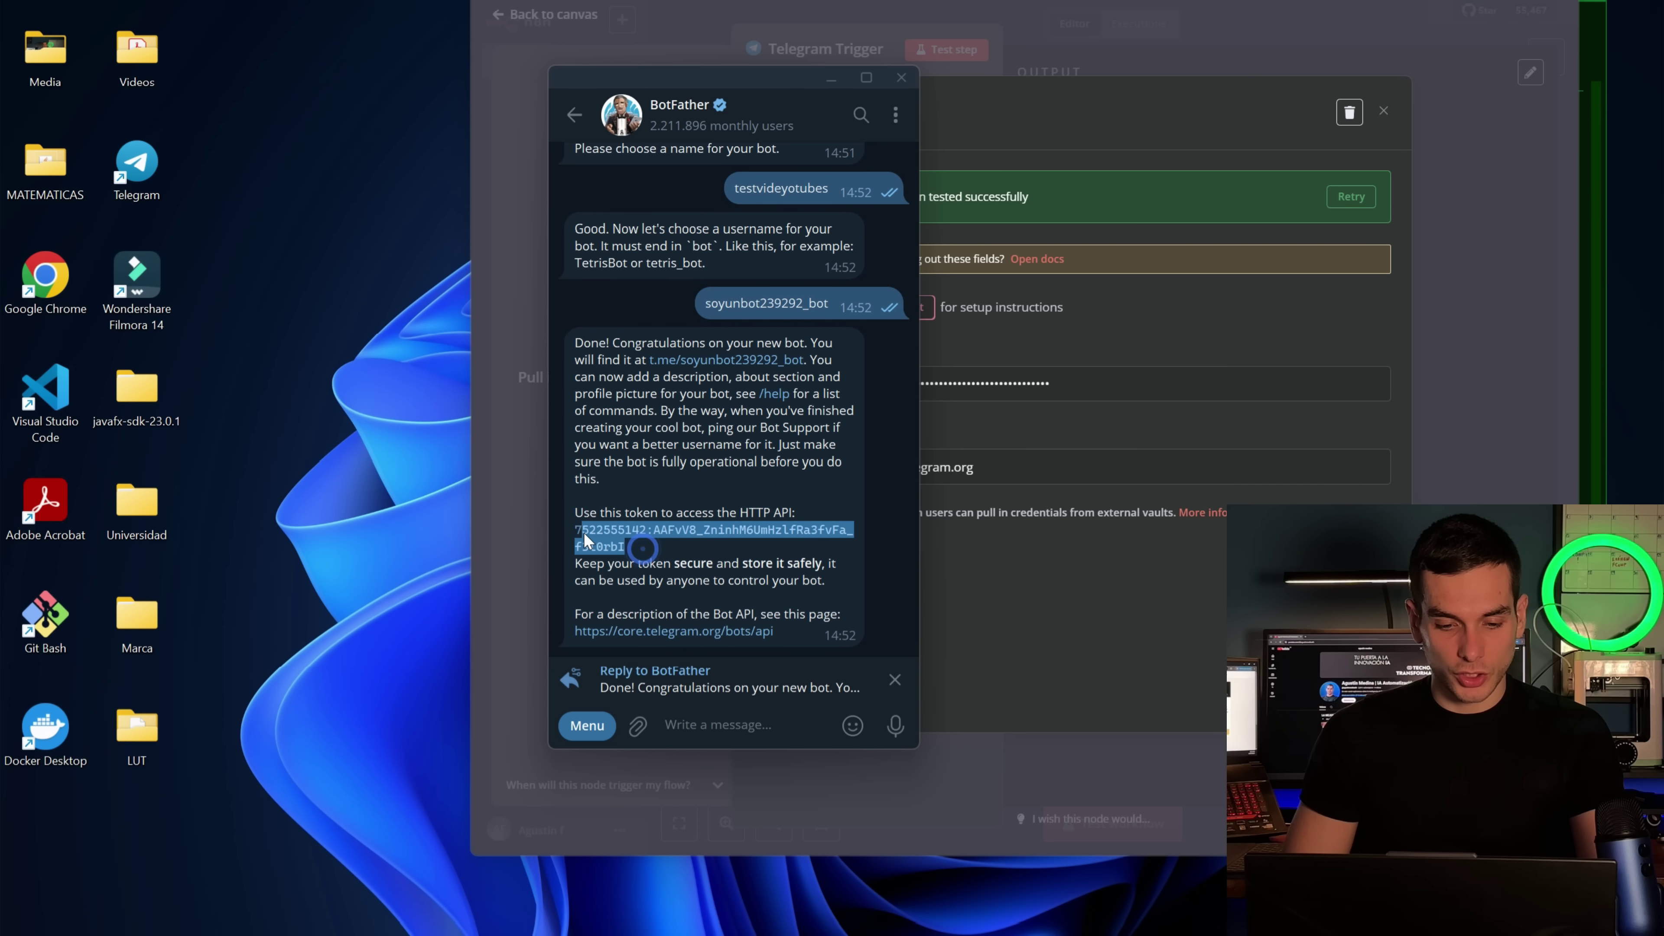
left_click(1091, 395)
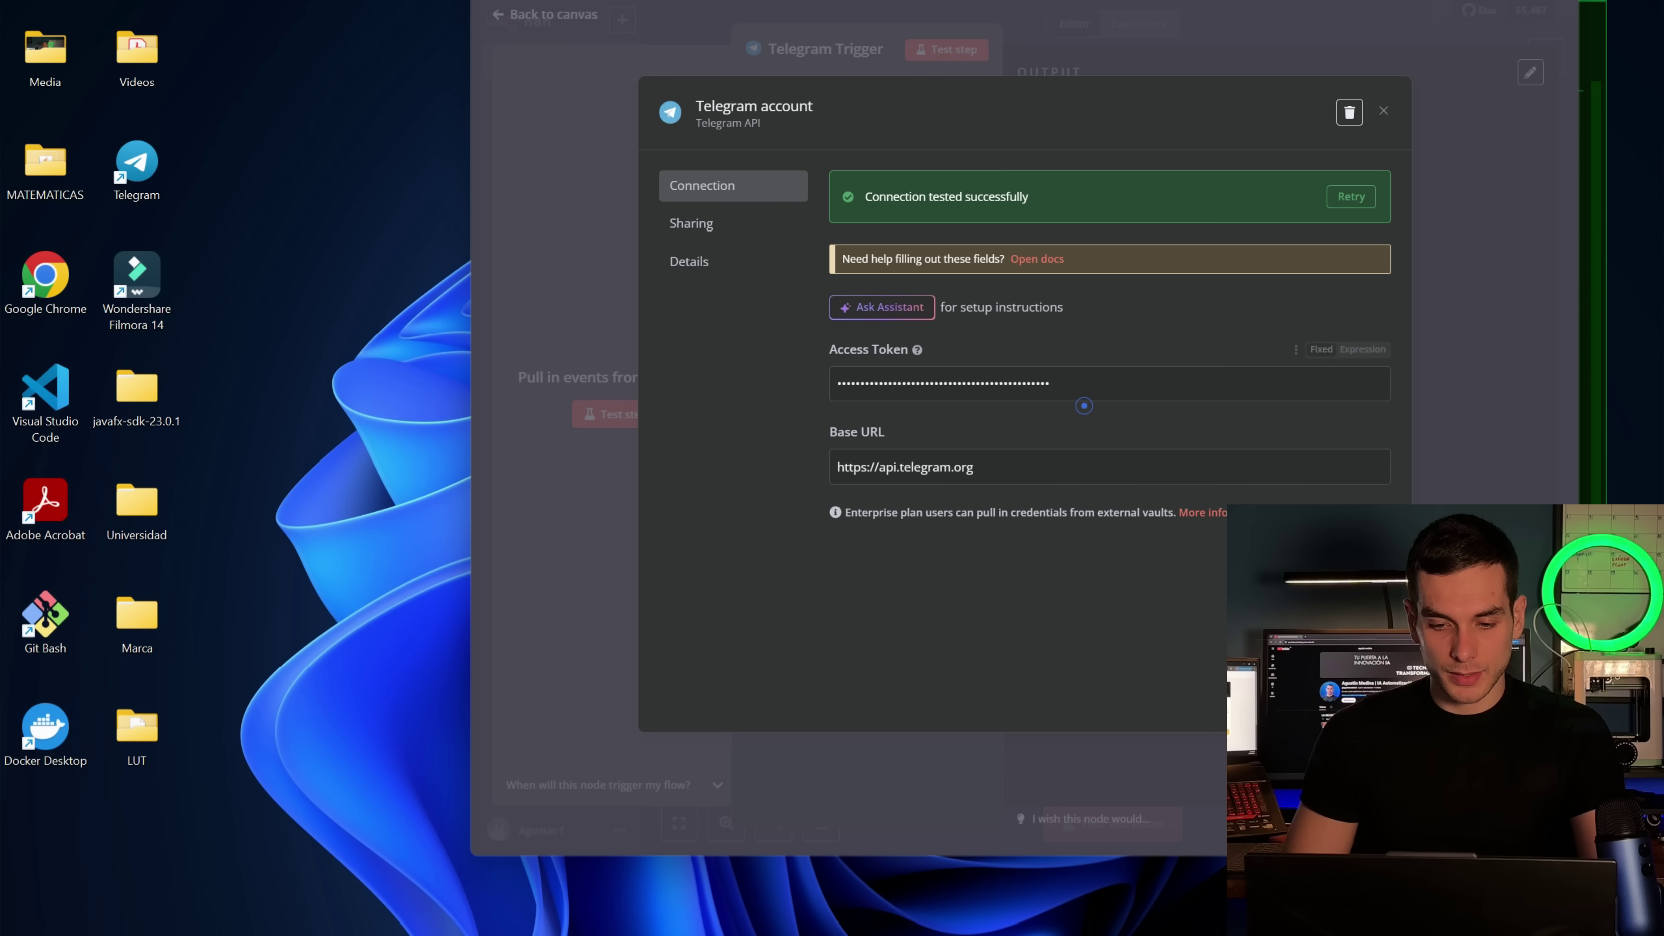
key("ctrl+a")
key("ctrl+v")
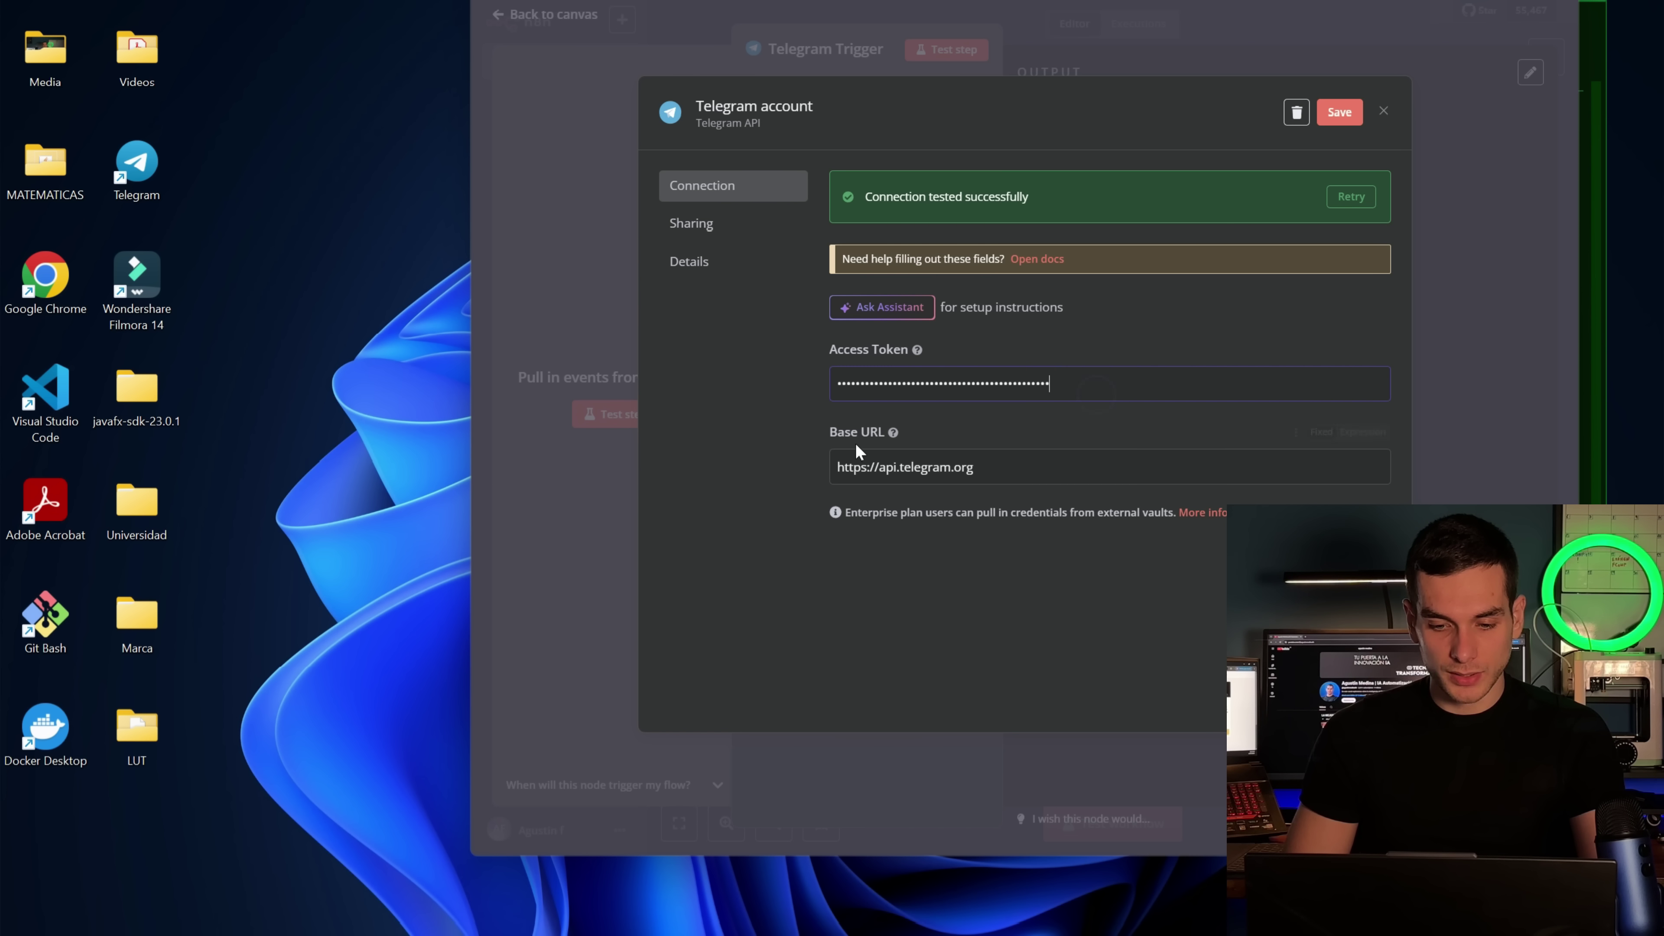
left_click(1337, 113)
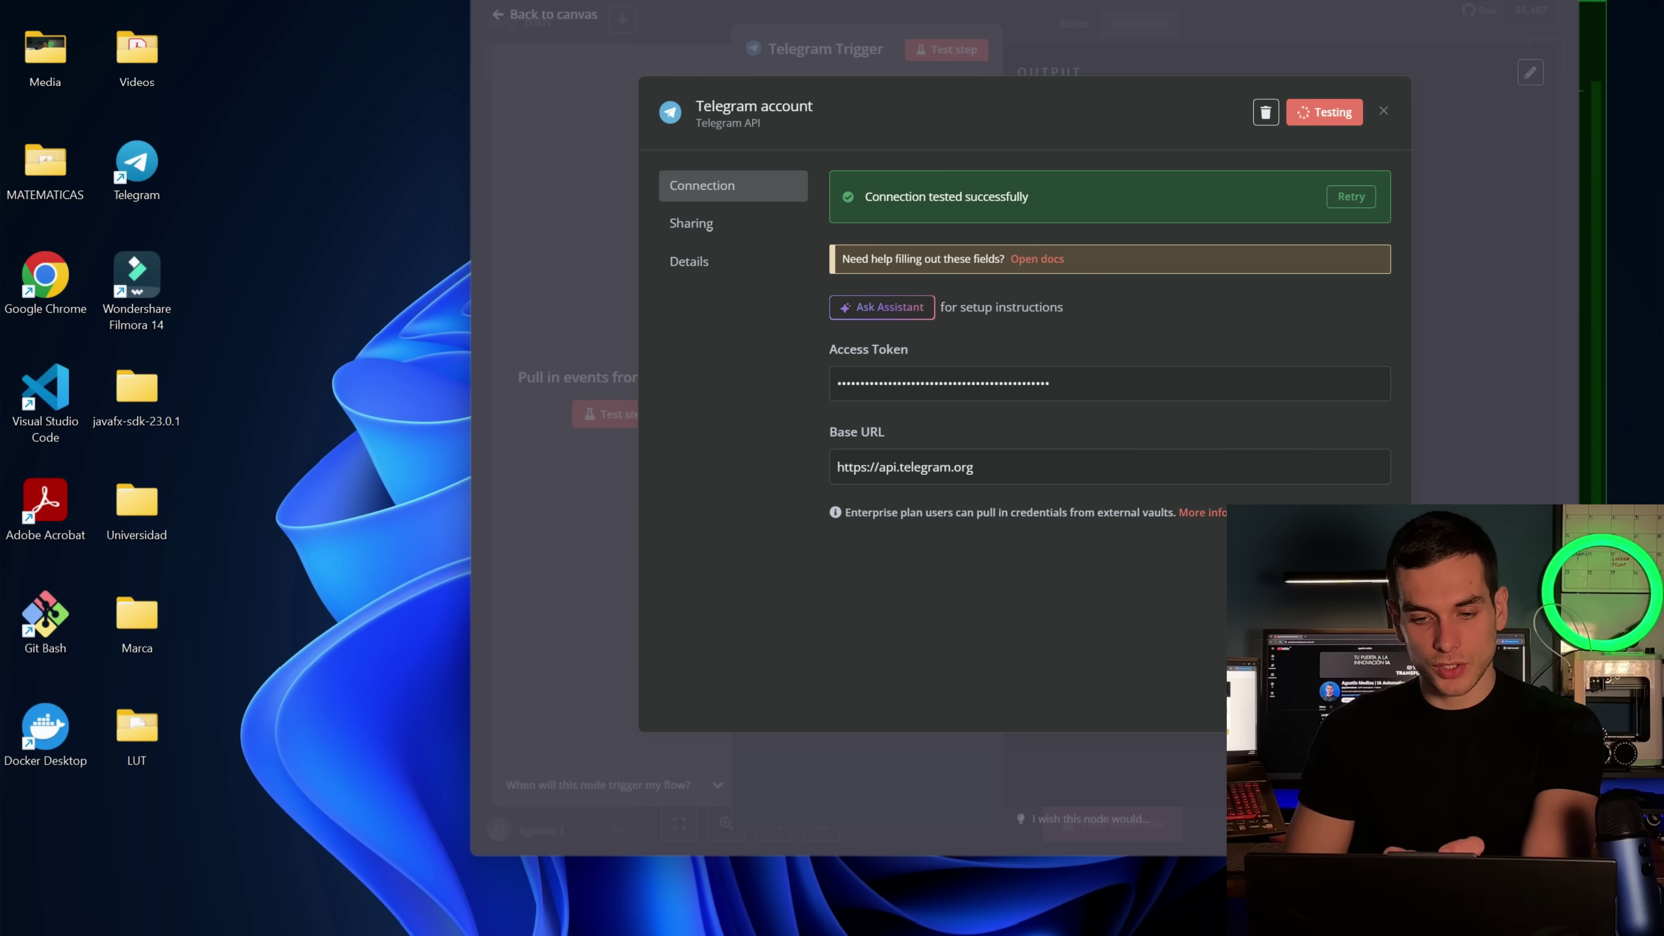
left_click_drag(871, 197, 1028, 197)
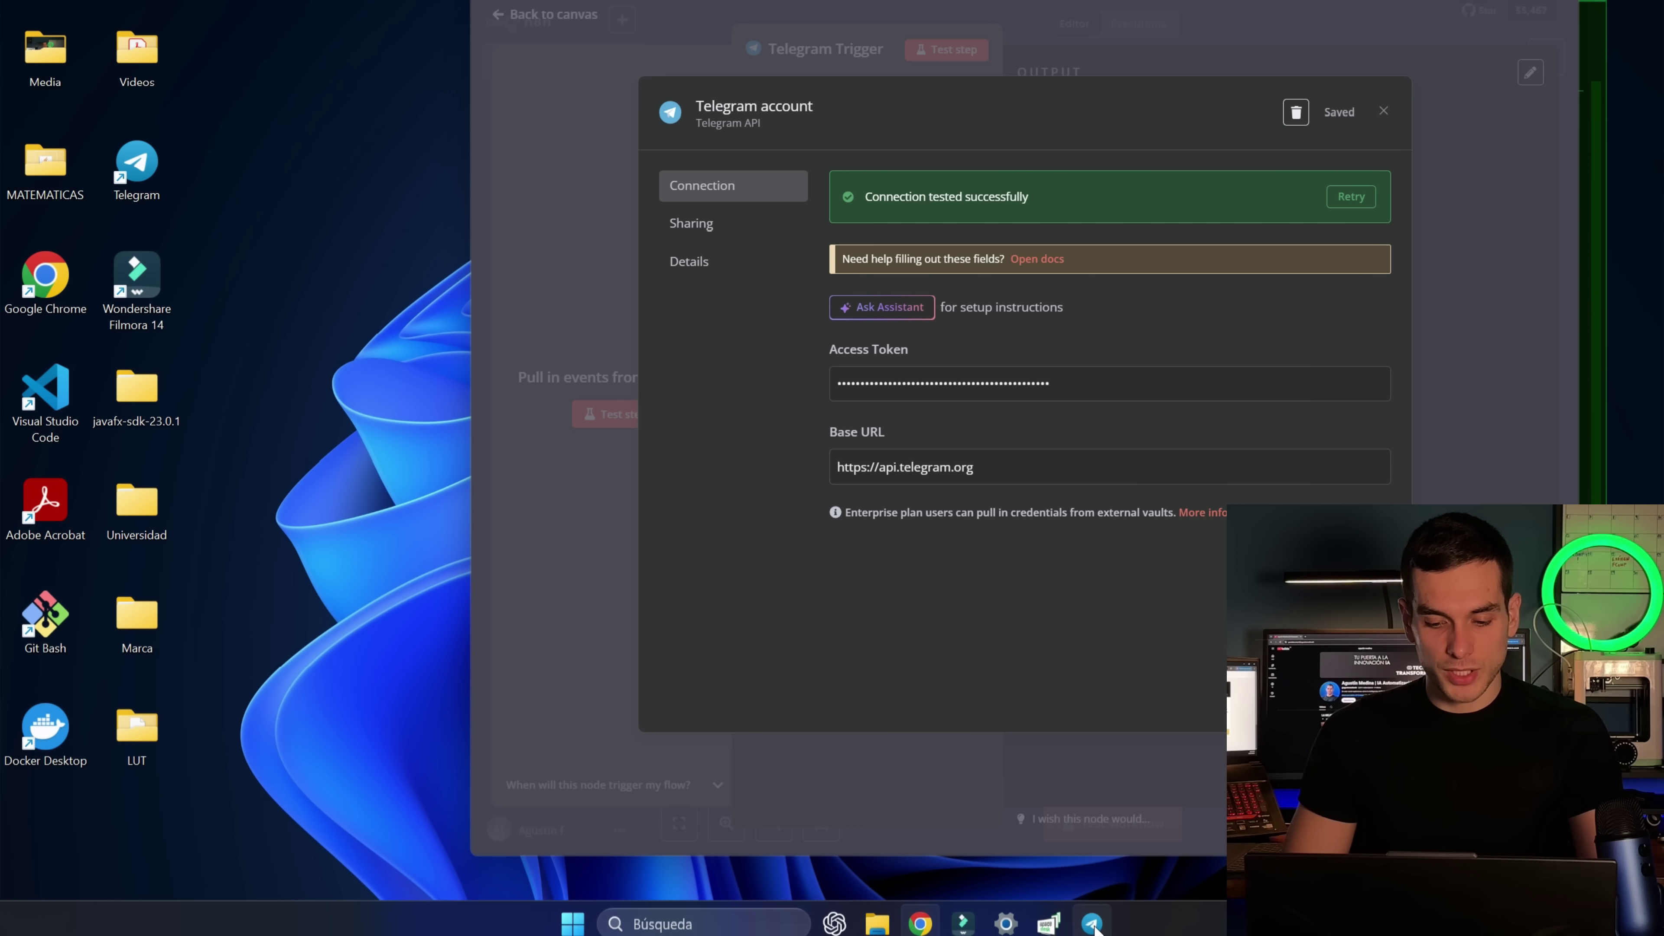
Switch back to Telegram, open the new bot's chat from the BotFather message and start the bot
left_click(1090, 921)
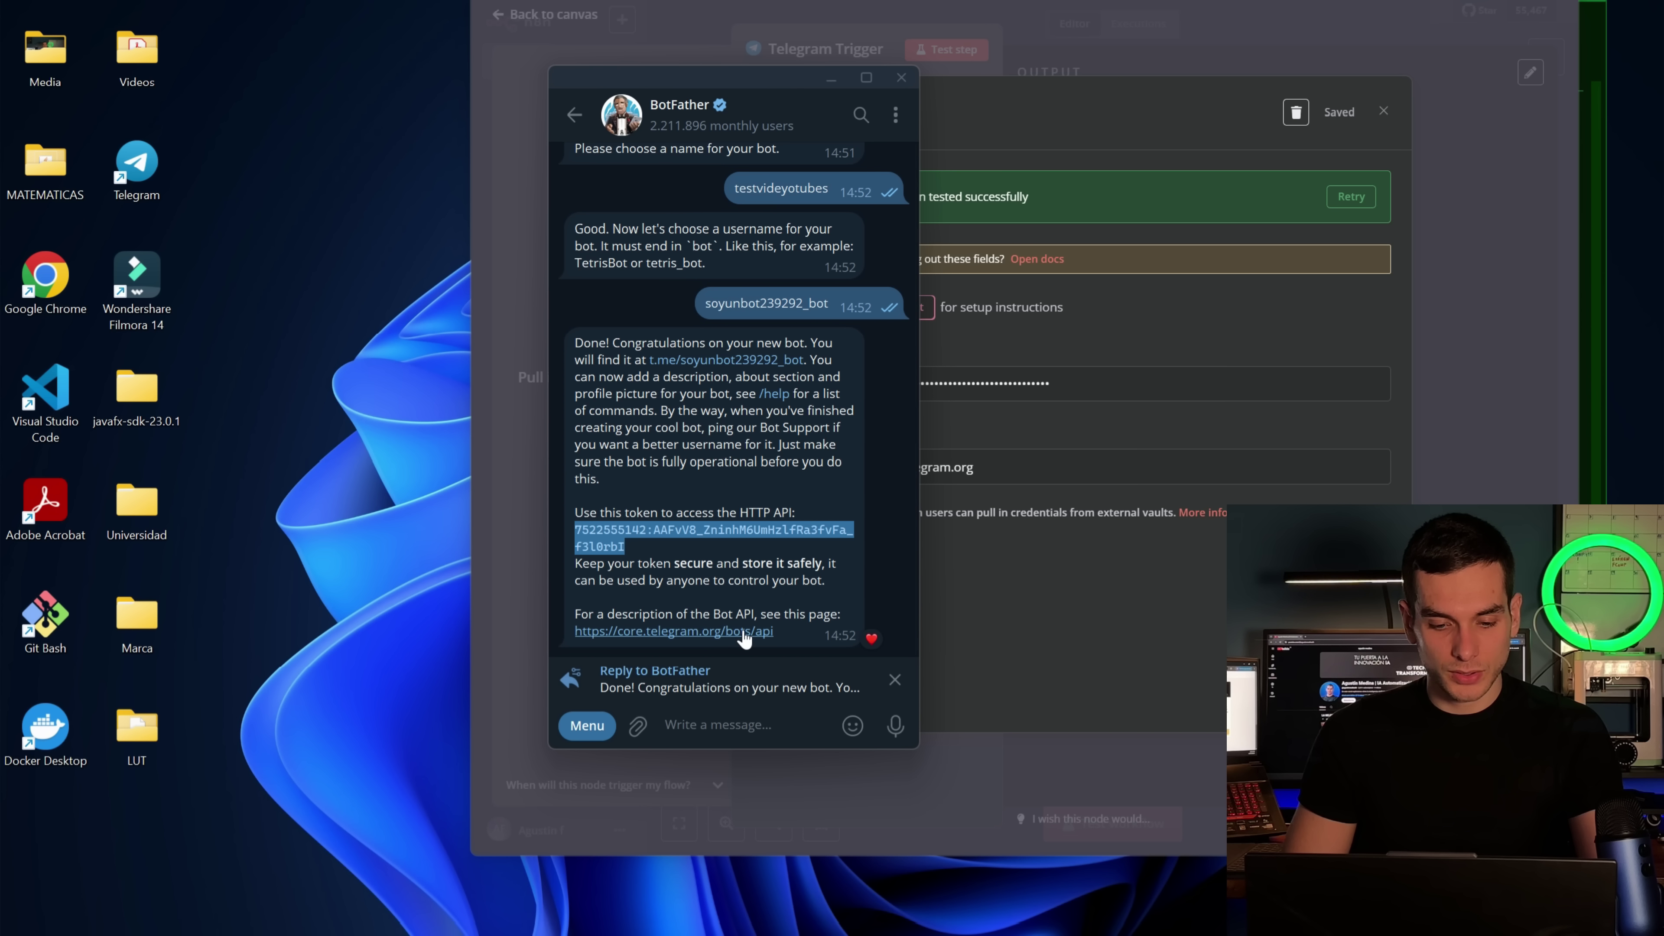
left_click(740, 361)
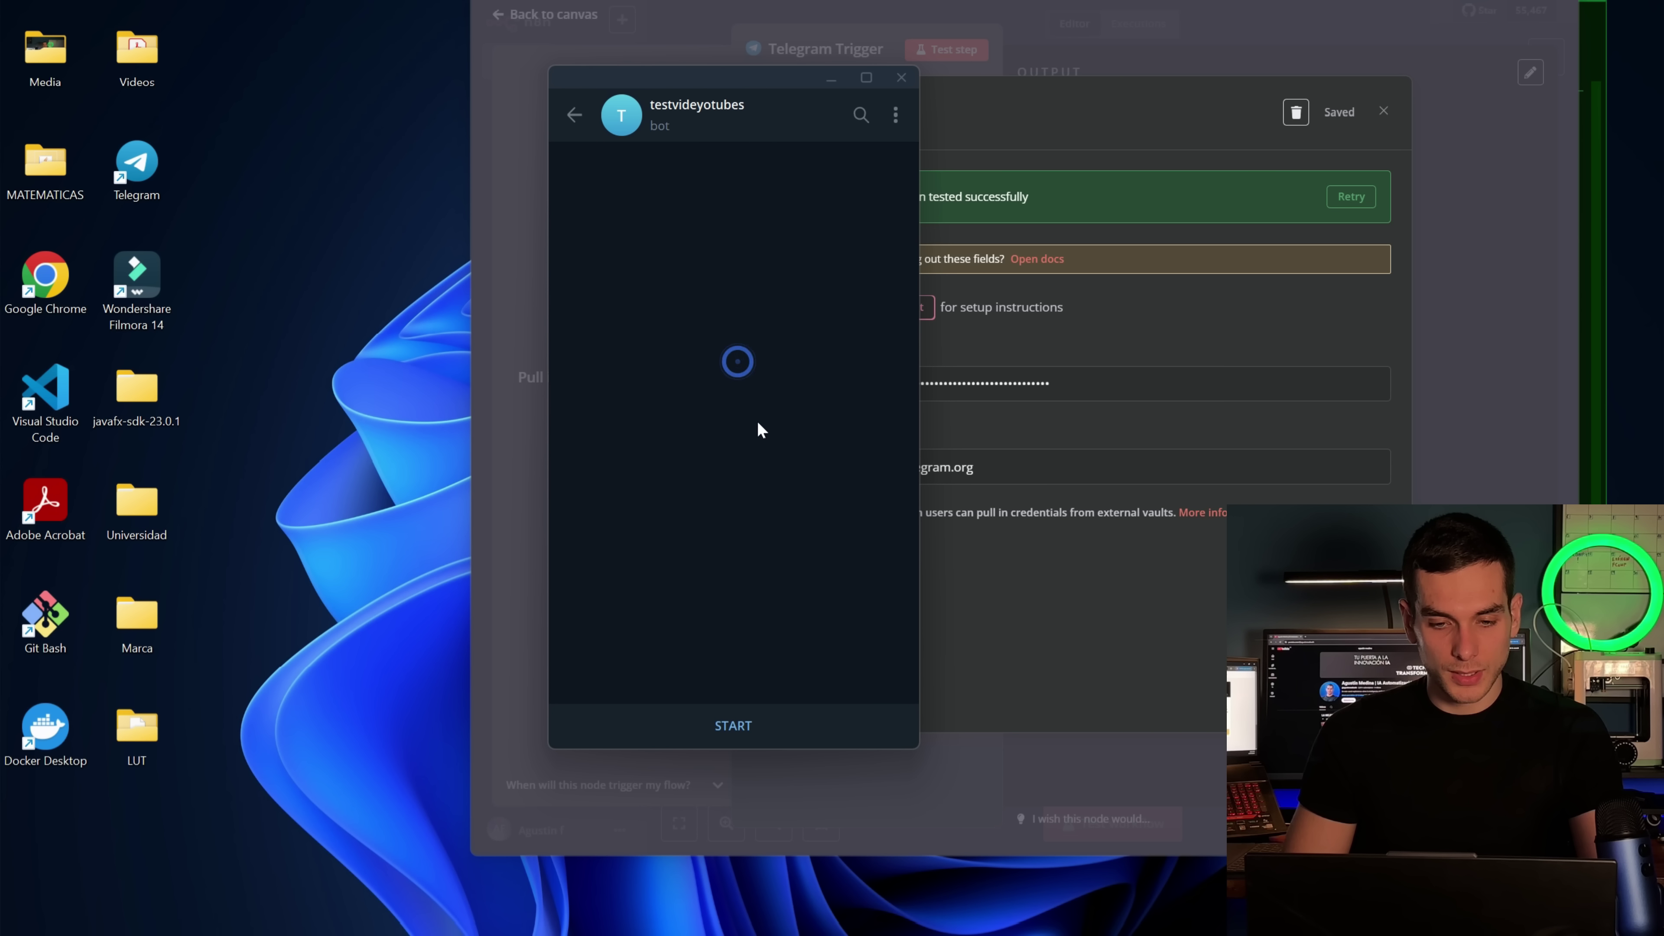
left_click(746, 744)
Close the Telegram account credential in n8n and box-select the Telegram Trigger node on the AGENTE_EMPRESA canvas
left_click(1400, 116)
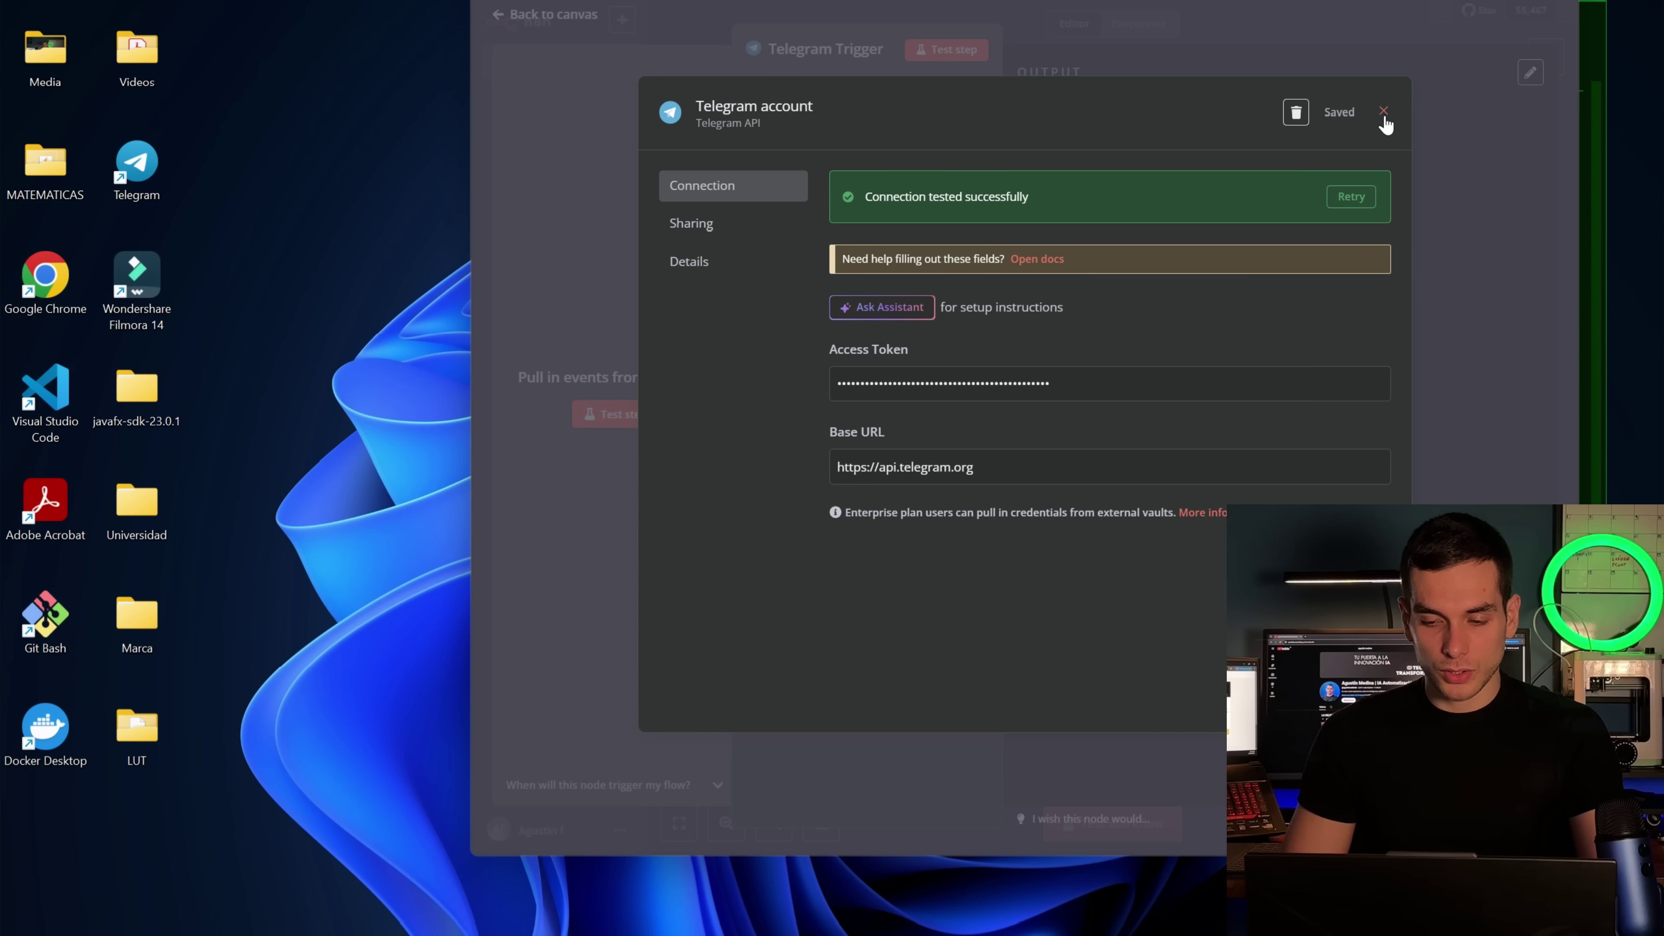
left_click(1383, 112)
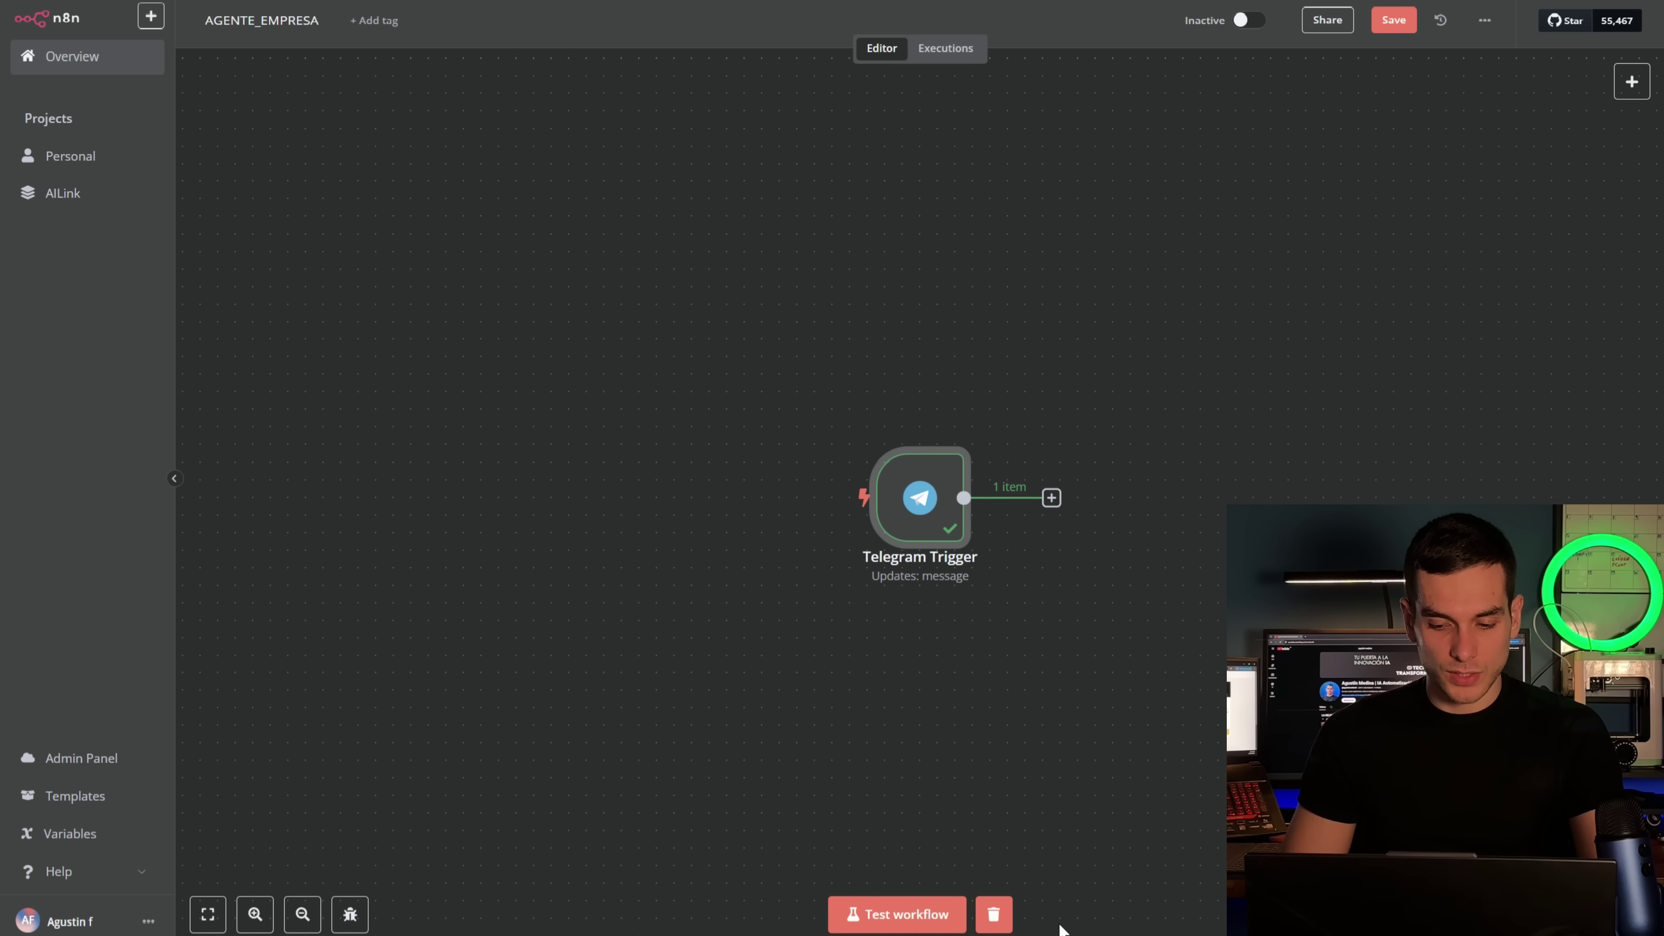
left_click_drag(819, 368, 1160, 623)
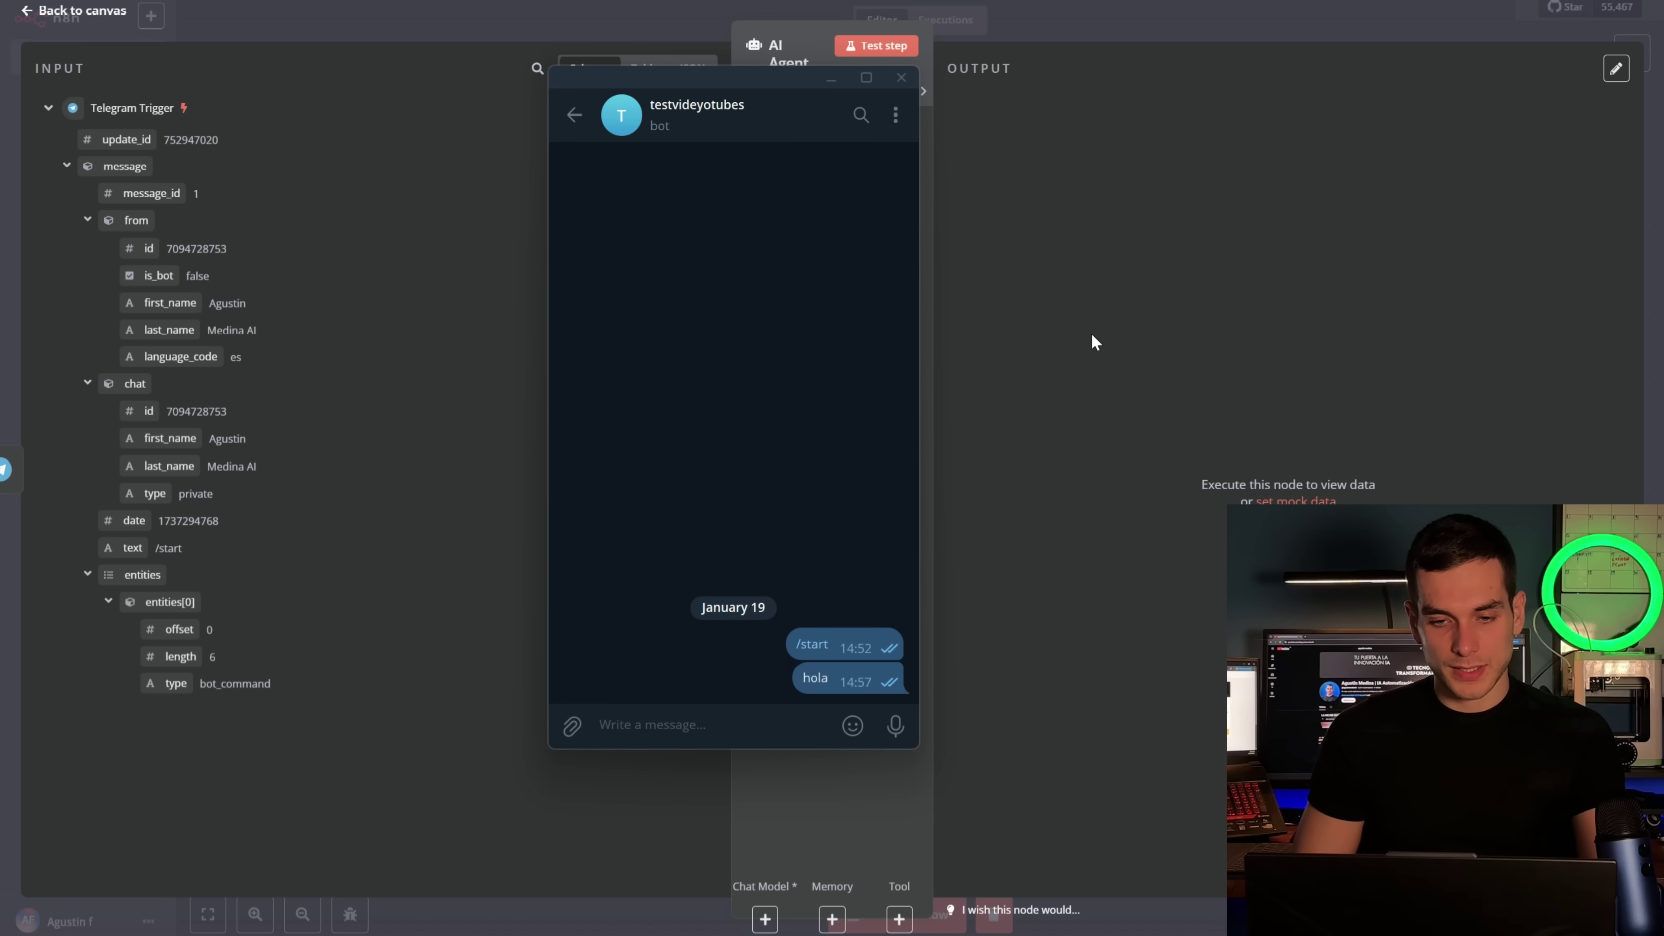
Add an AI Agent node from the Advanced AI category, connected after the Telegram Trigger on the AGENTE_EMPRESA canvas
left_click(897, 48)
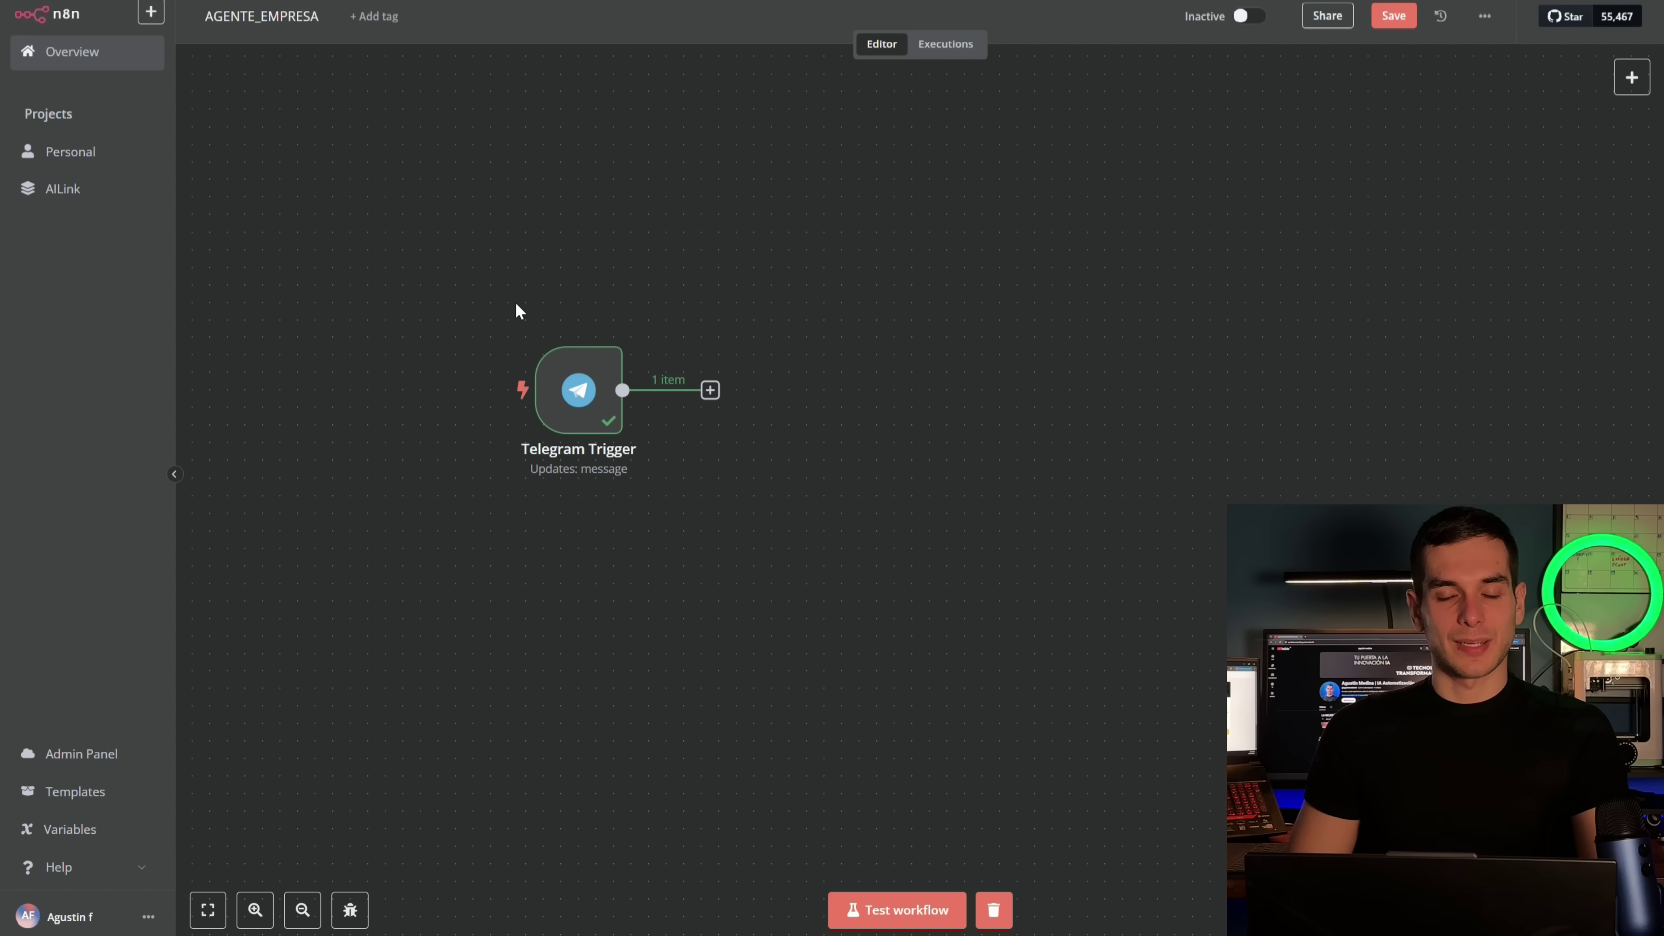
mouse_move(573, 321)
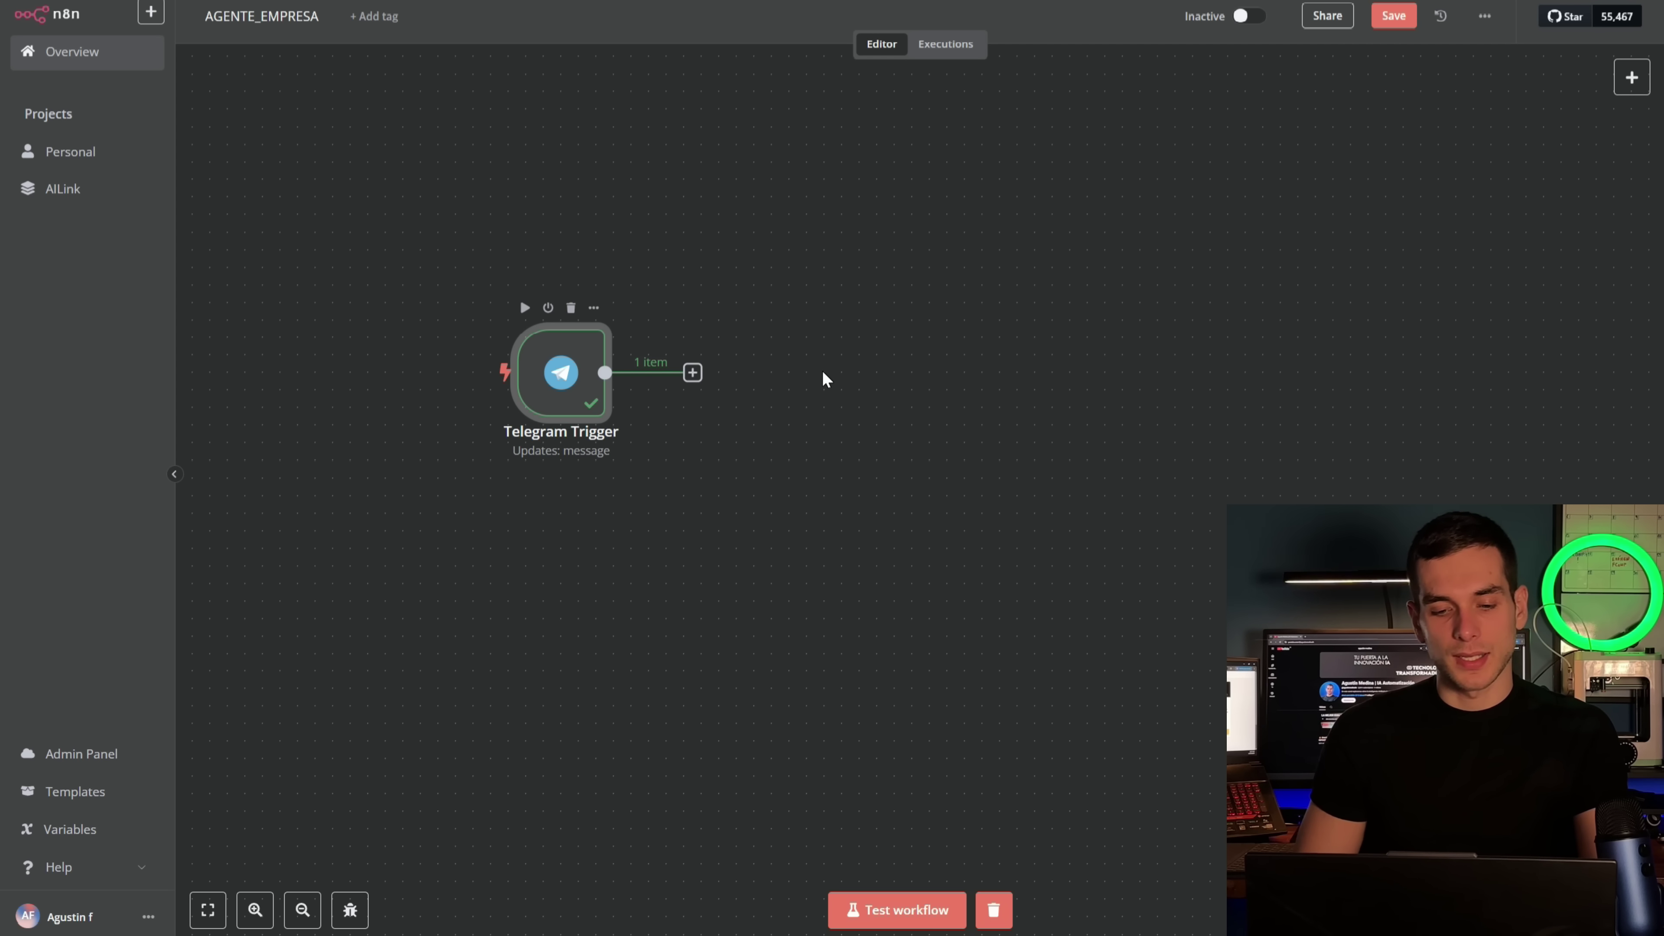
left_click(693, 374)
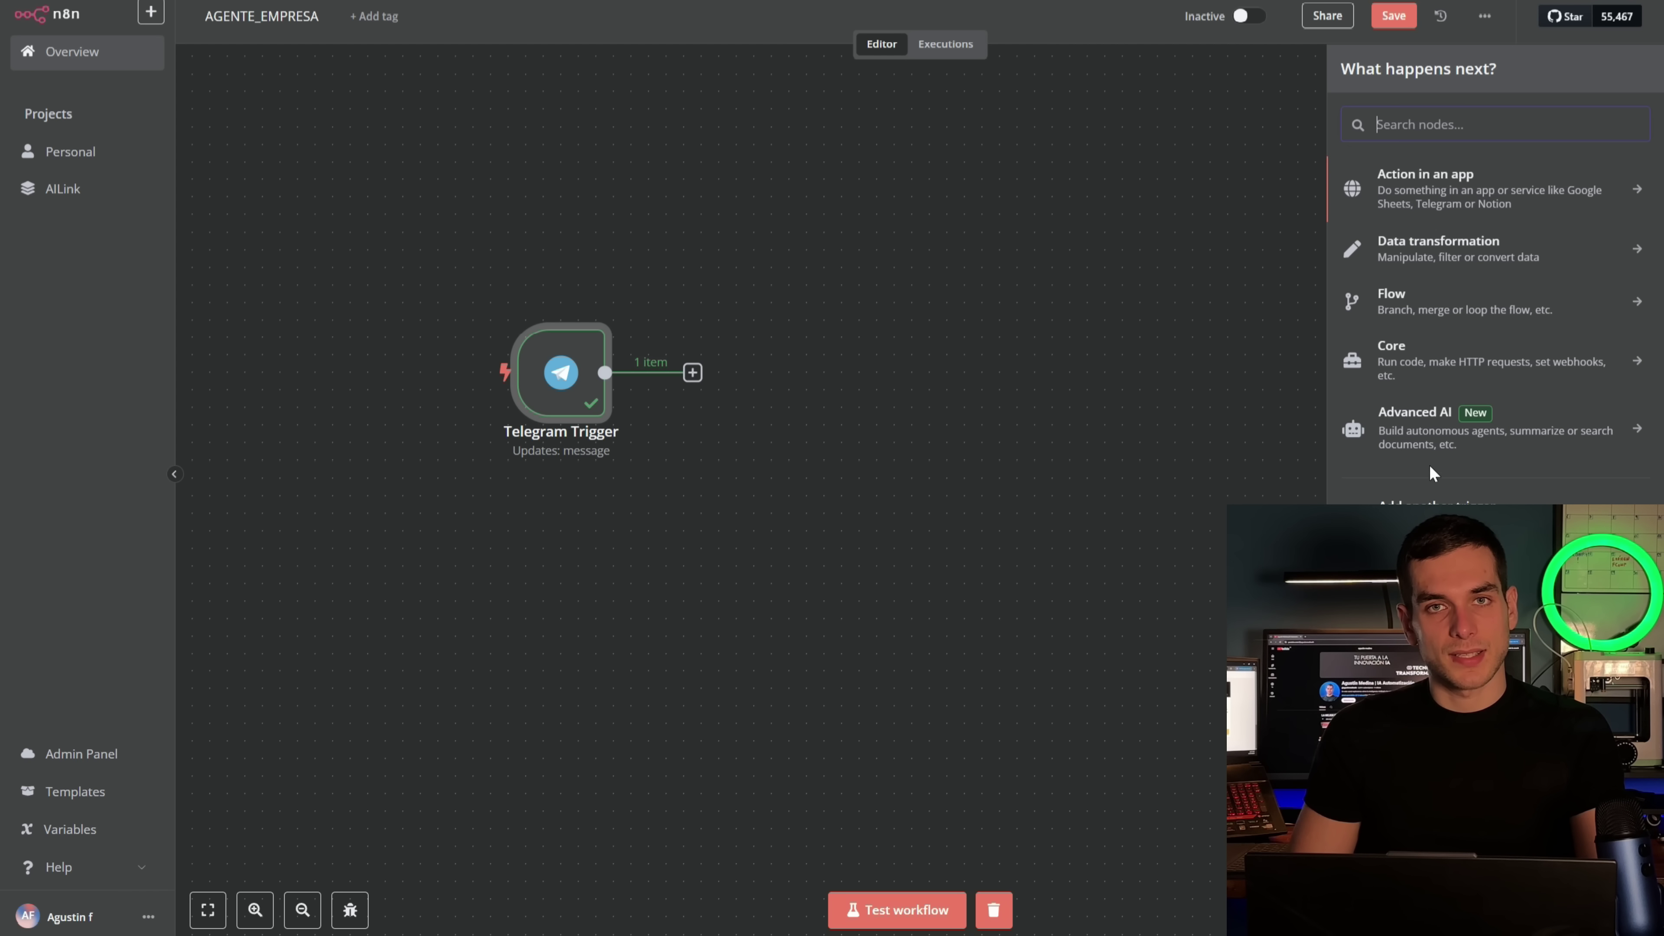
left_click(1444, 438)
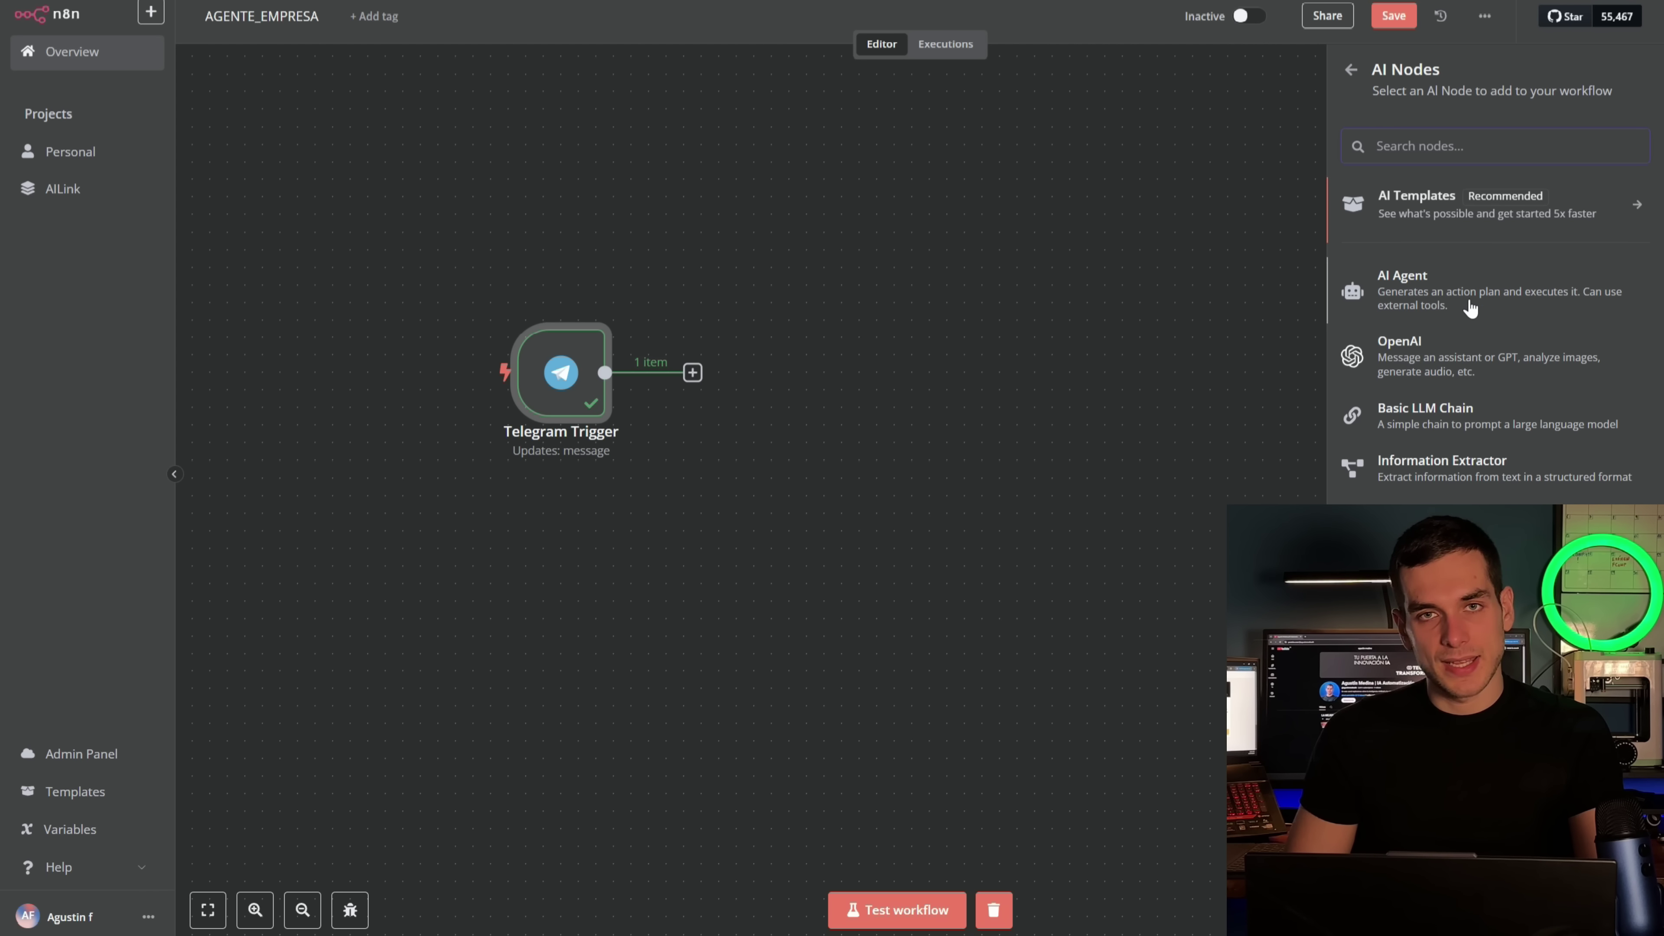
left_click(1467, 308)
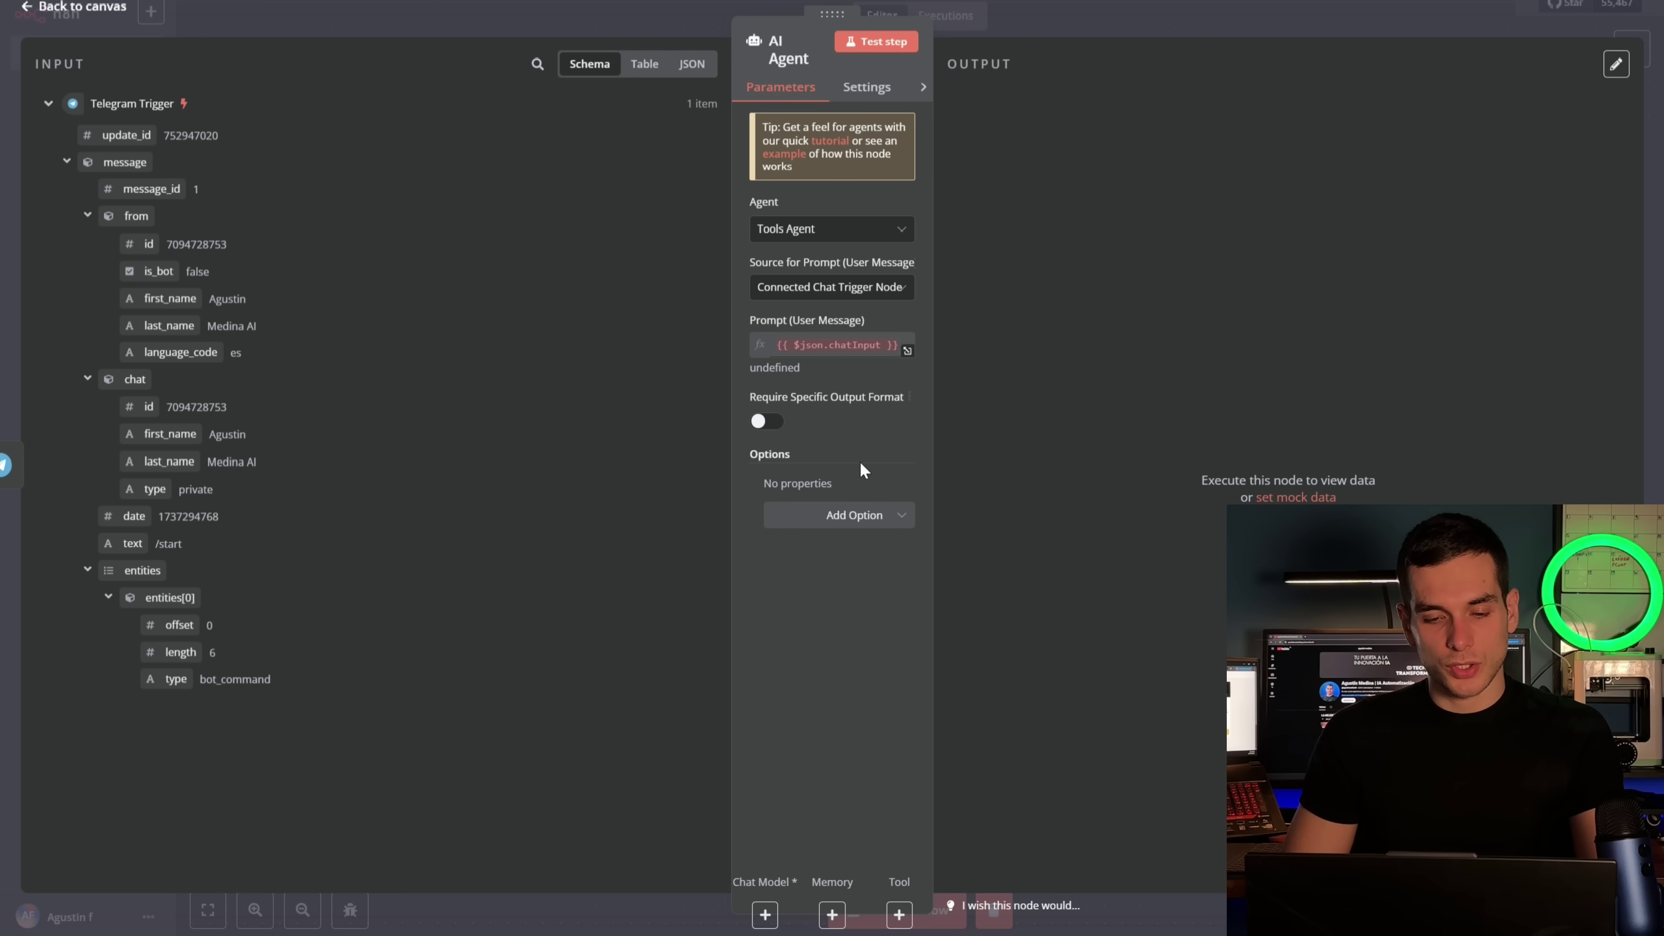
Configure the AI Agent as a Tools Agent with its prompt source set to Define below and its Text parameter set as an expression
left_click(878, 230)
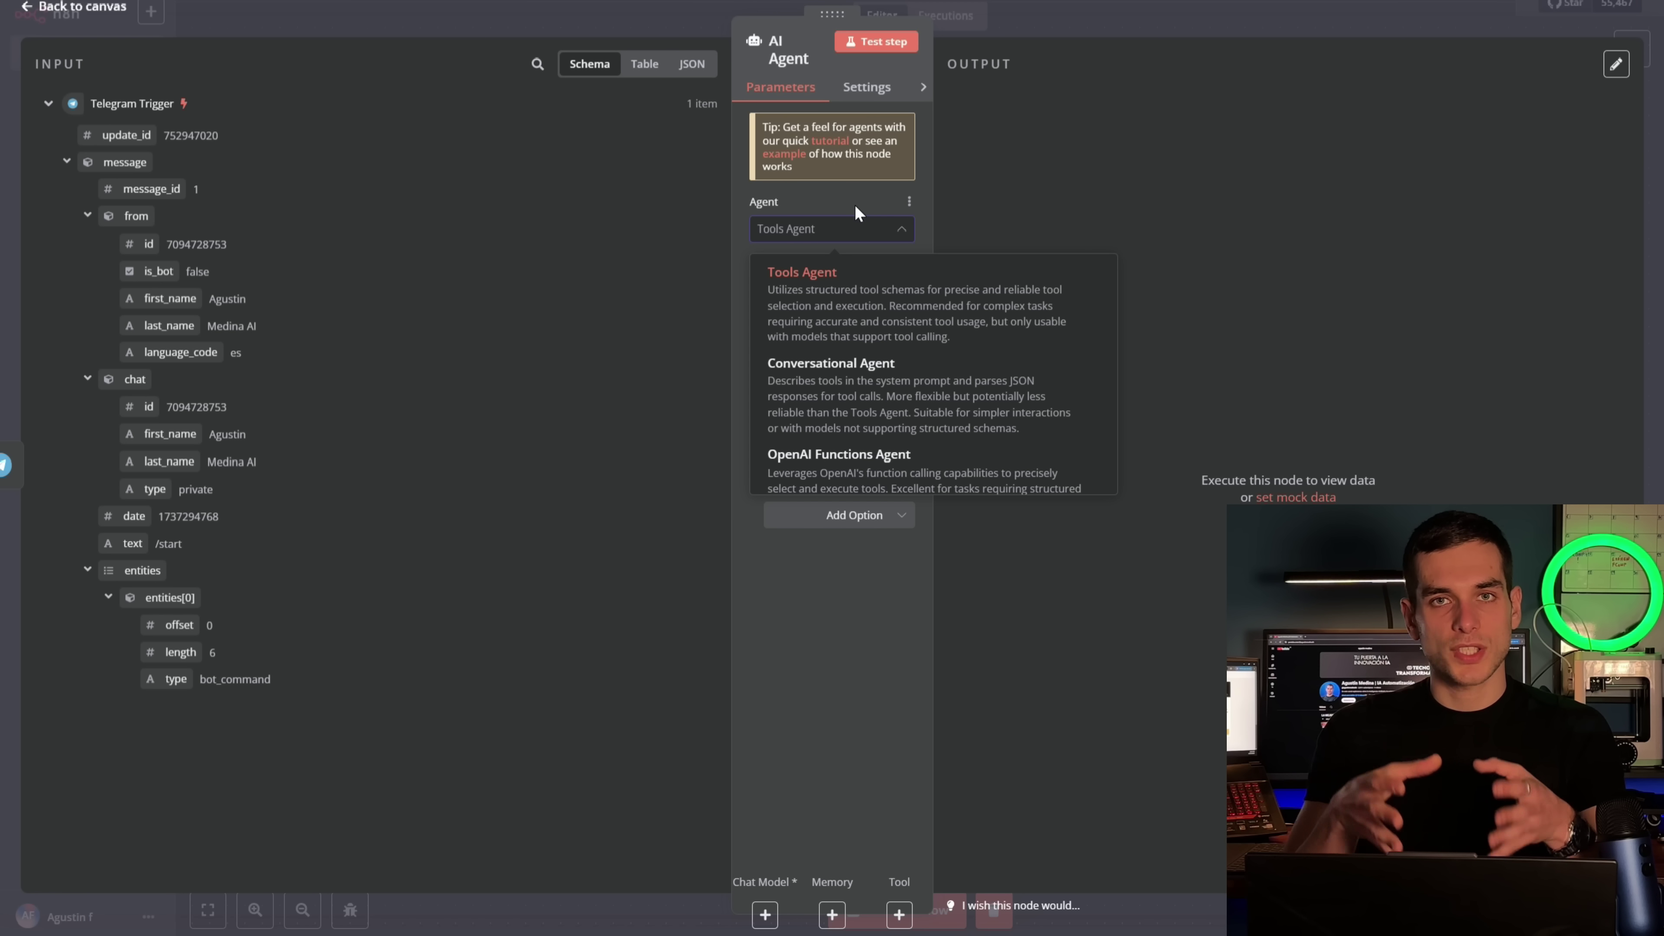
left_click(838, 289)
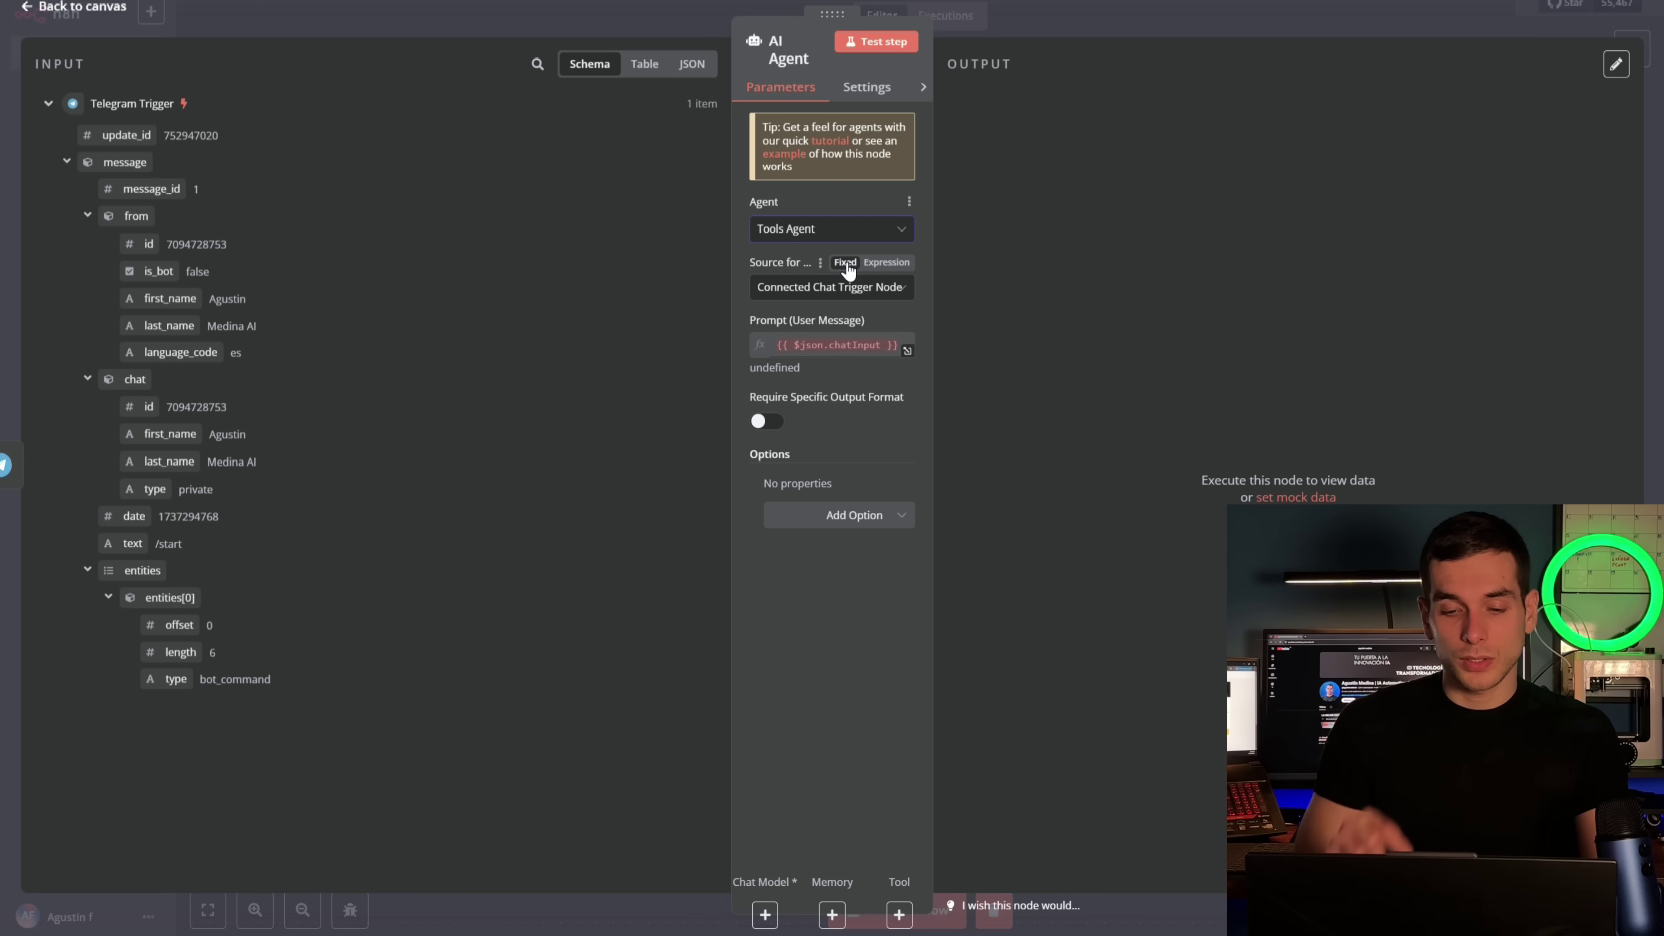
left_click(856, 291)
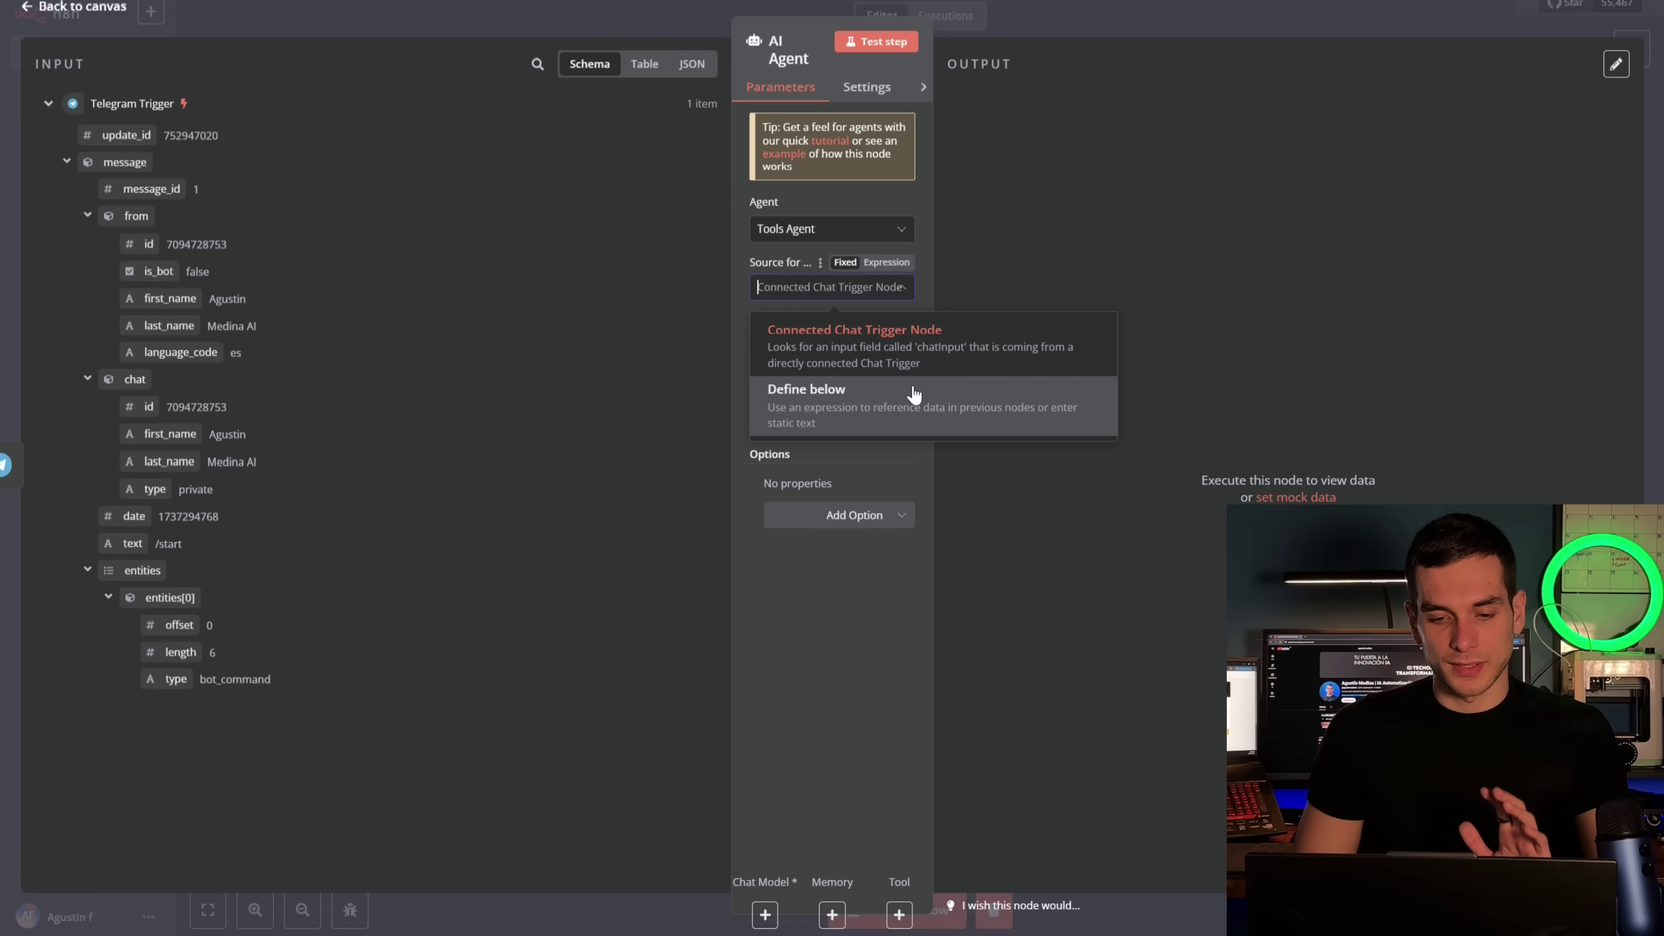
left_click(915, 401)
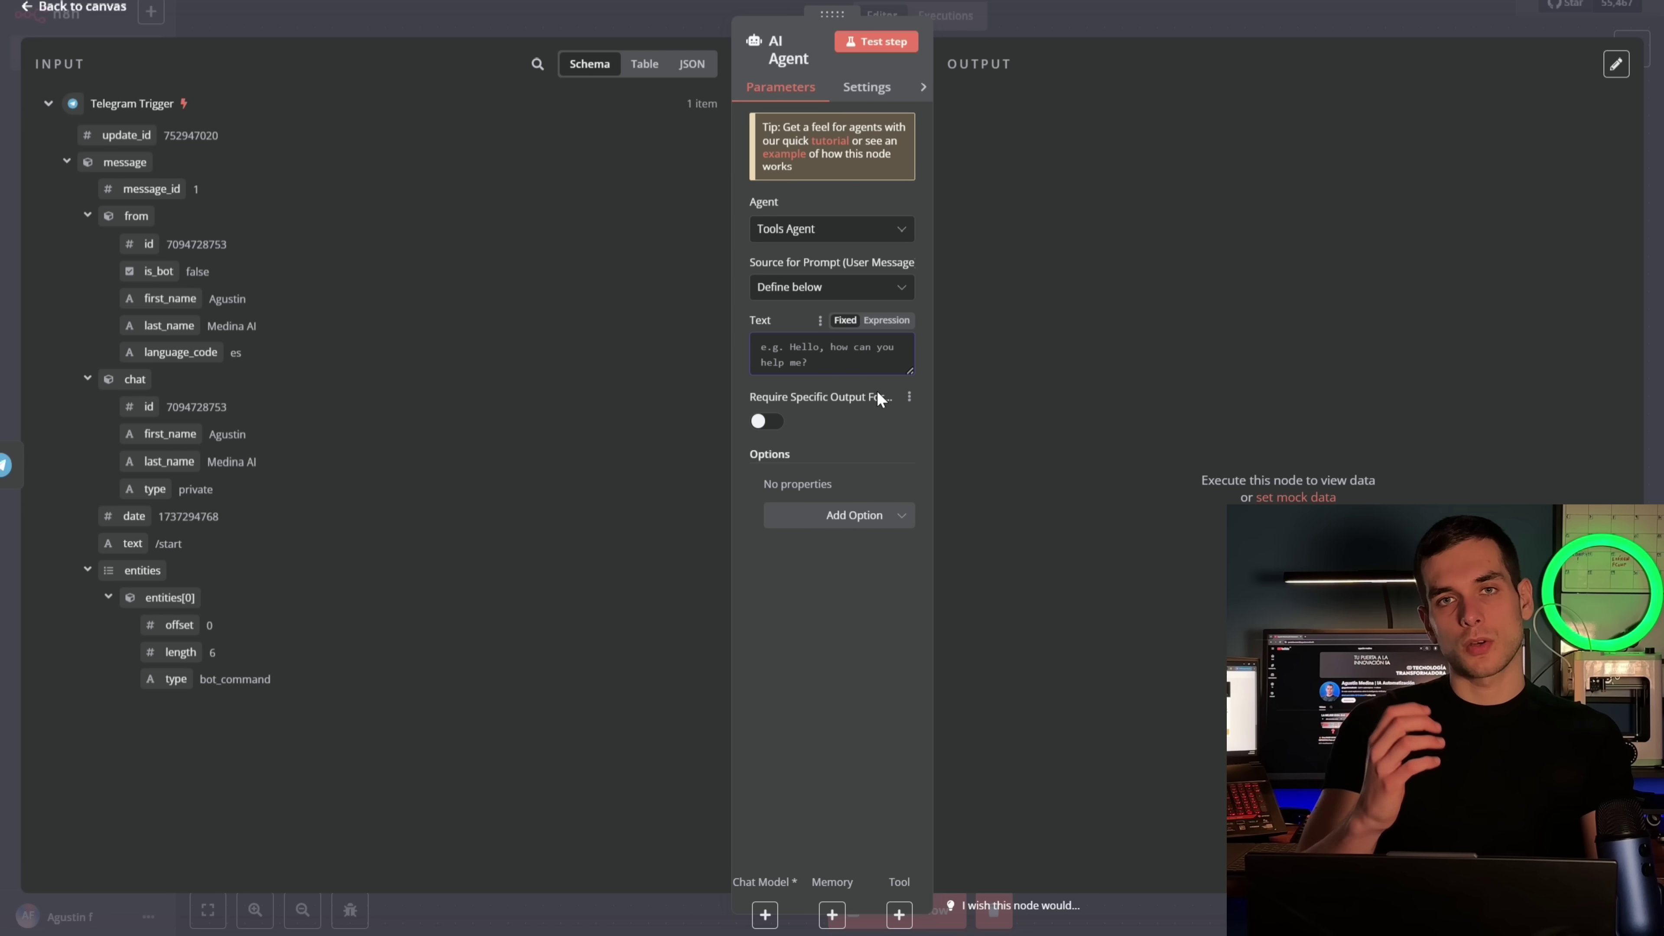
left_click(888, 526)
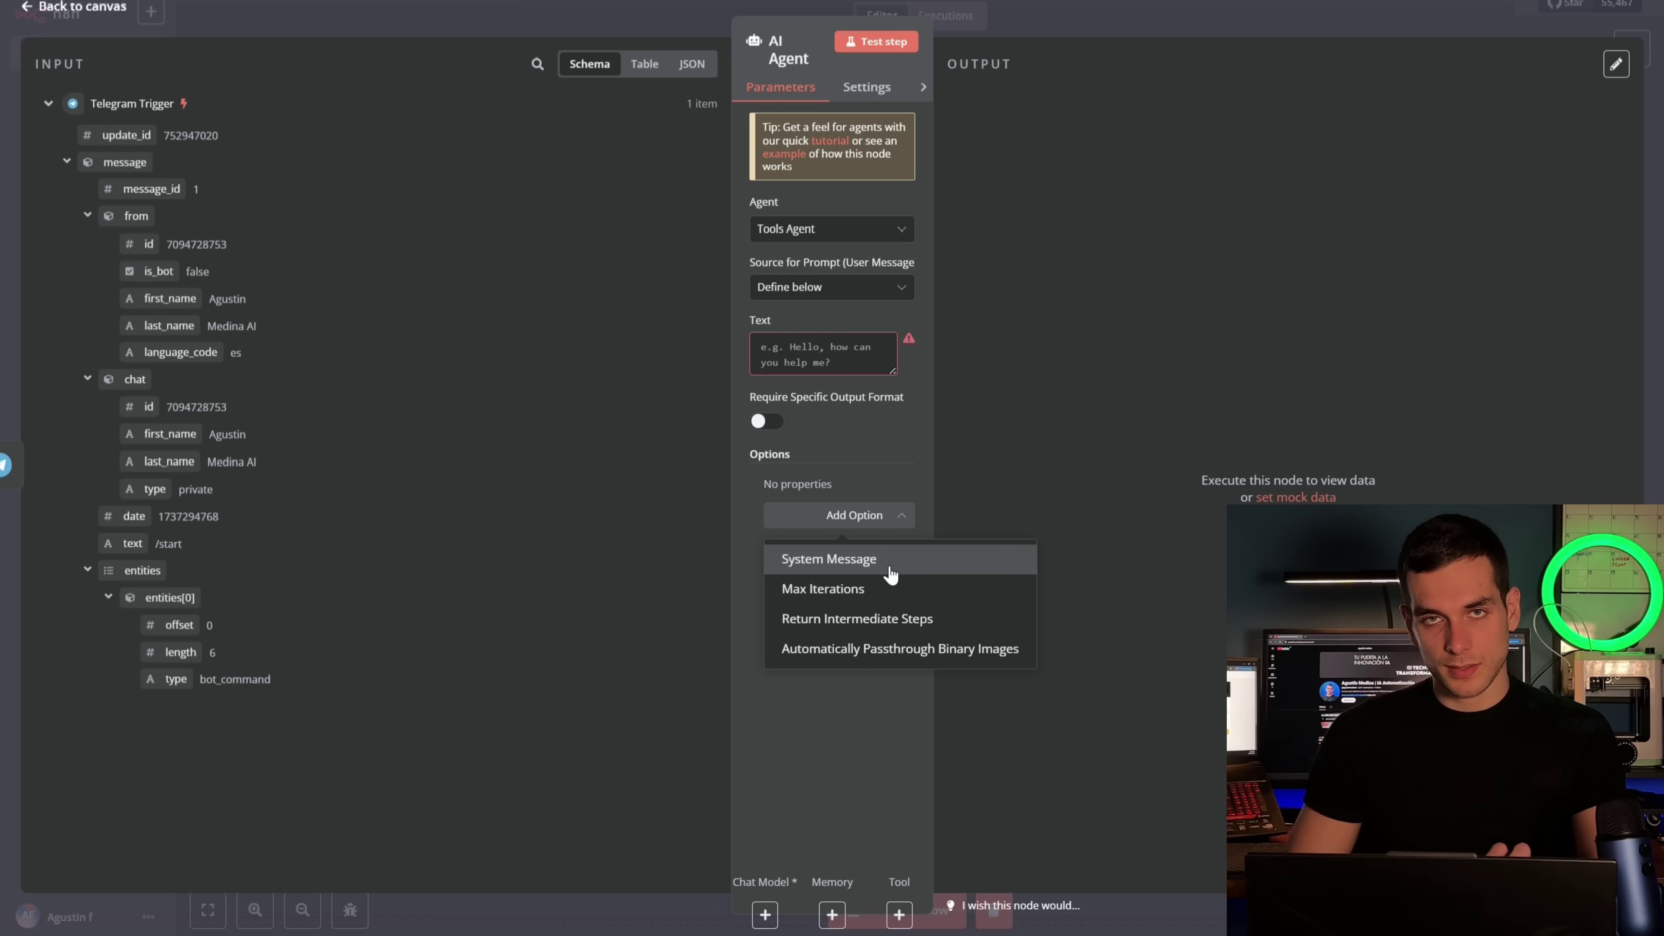
left_click(890, 517)
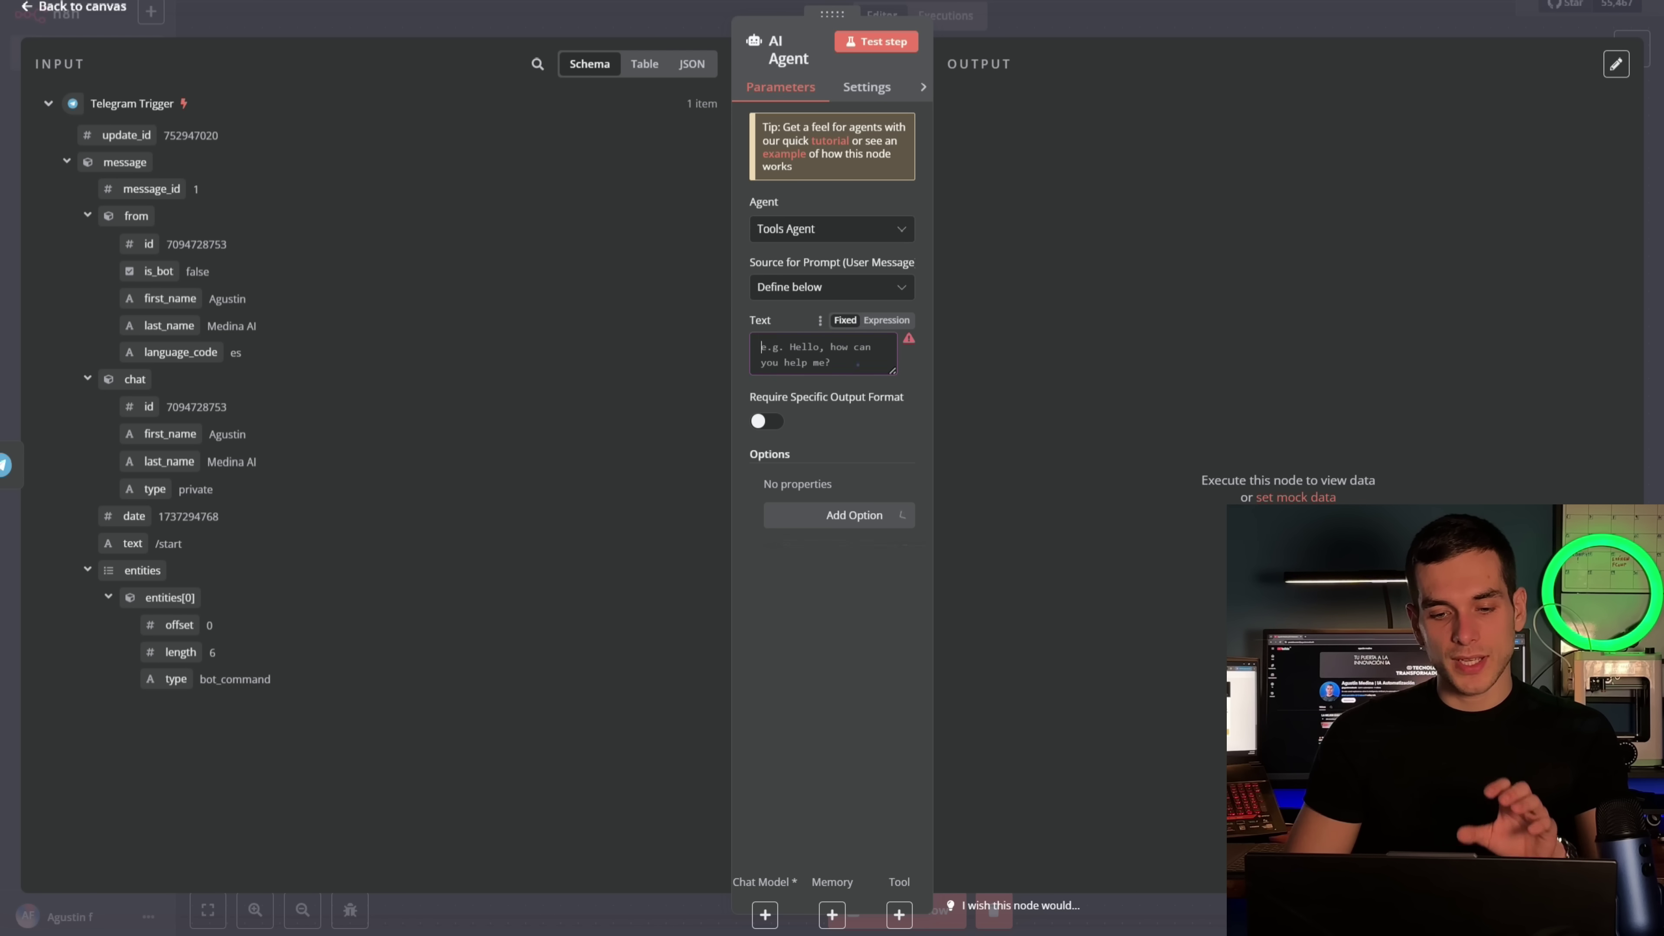
left_click(883, 327)
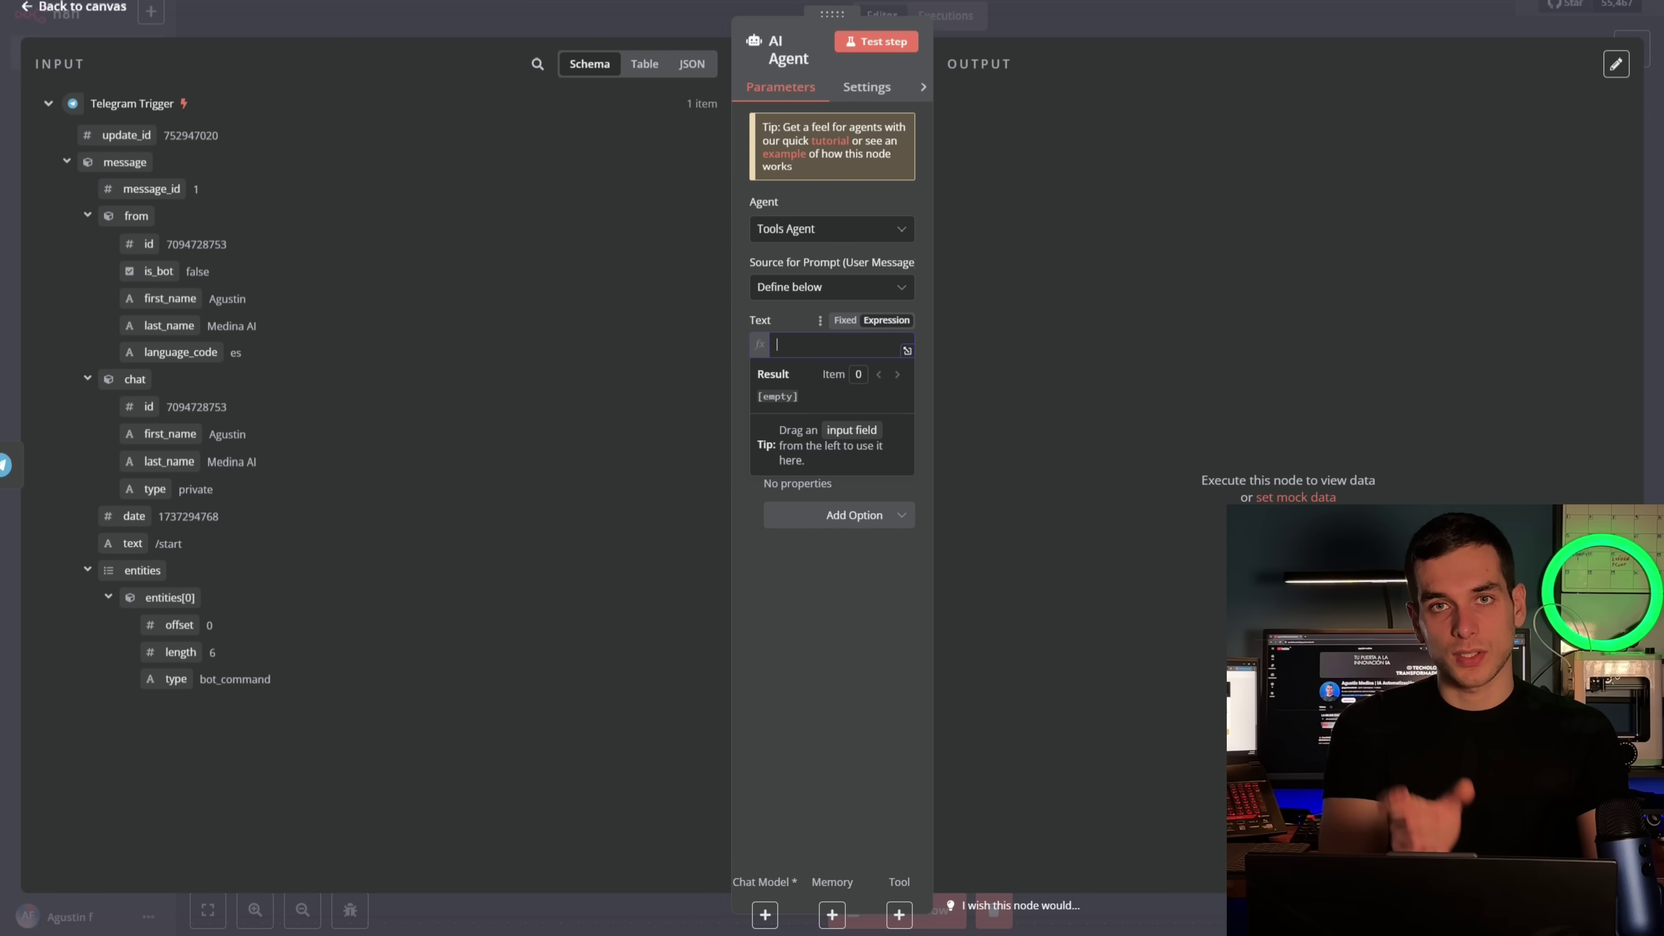
Write the prompt text "Eres un agente encargado de enviar correo usando la herramienta "enviar_correo" y consulta los clientes en "bases_cliente""
type("Eres un agente encarga")
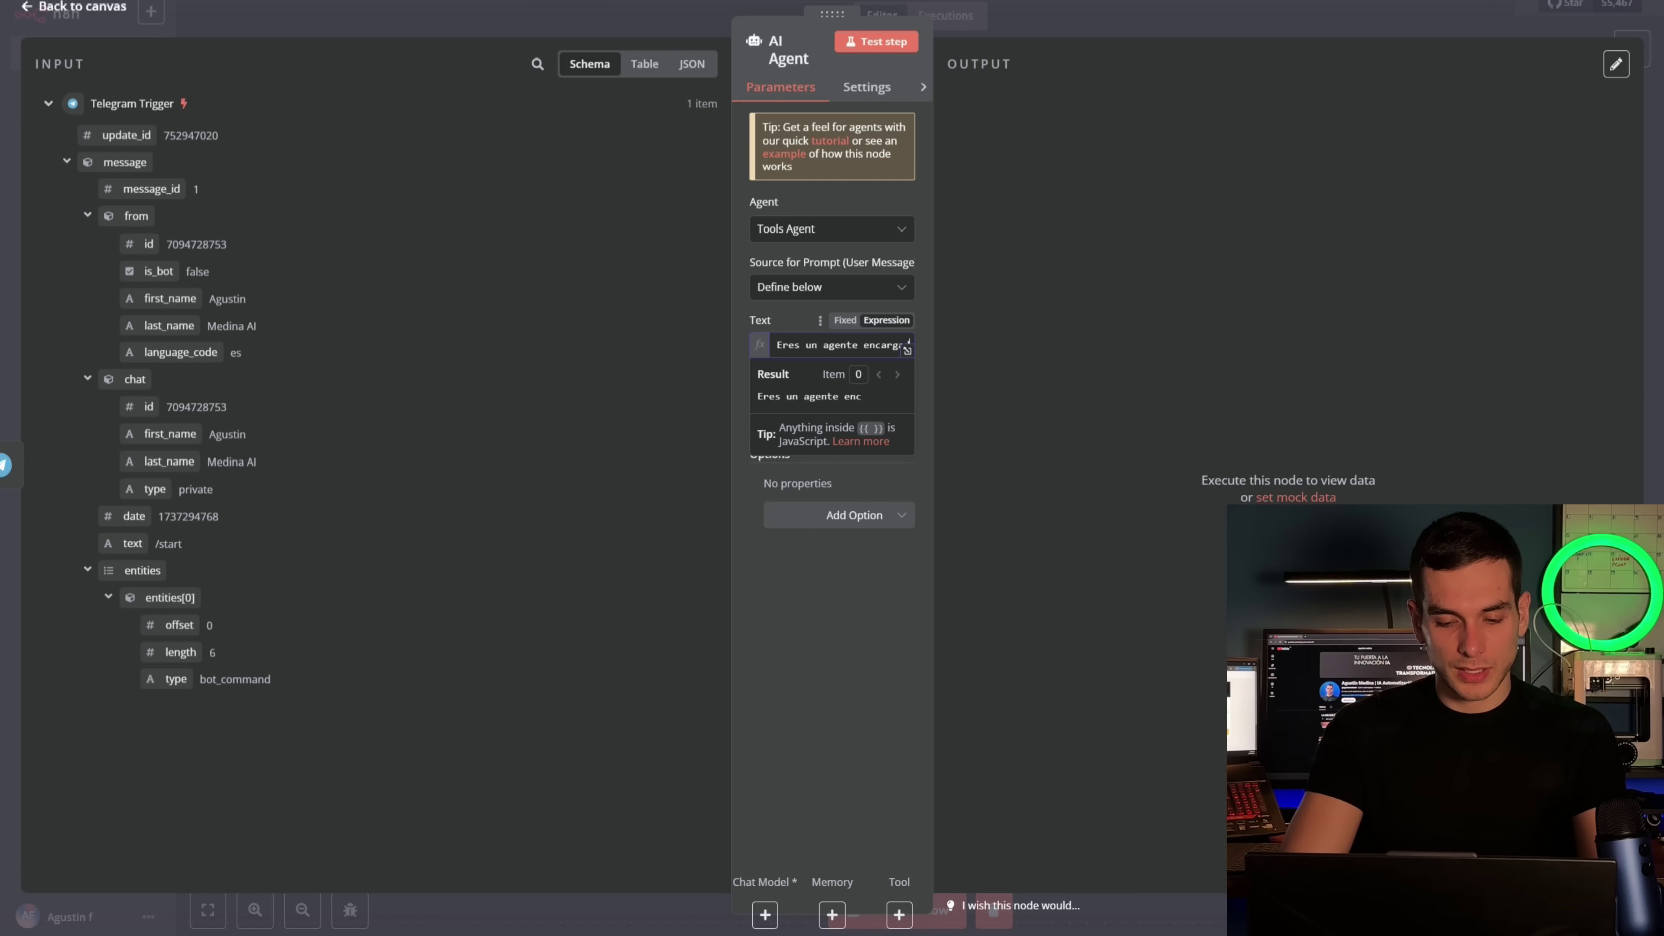
type("do de enviar correo u")
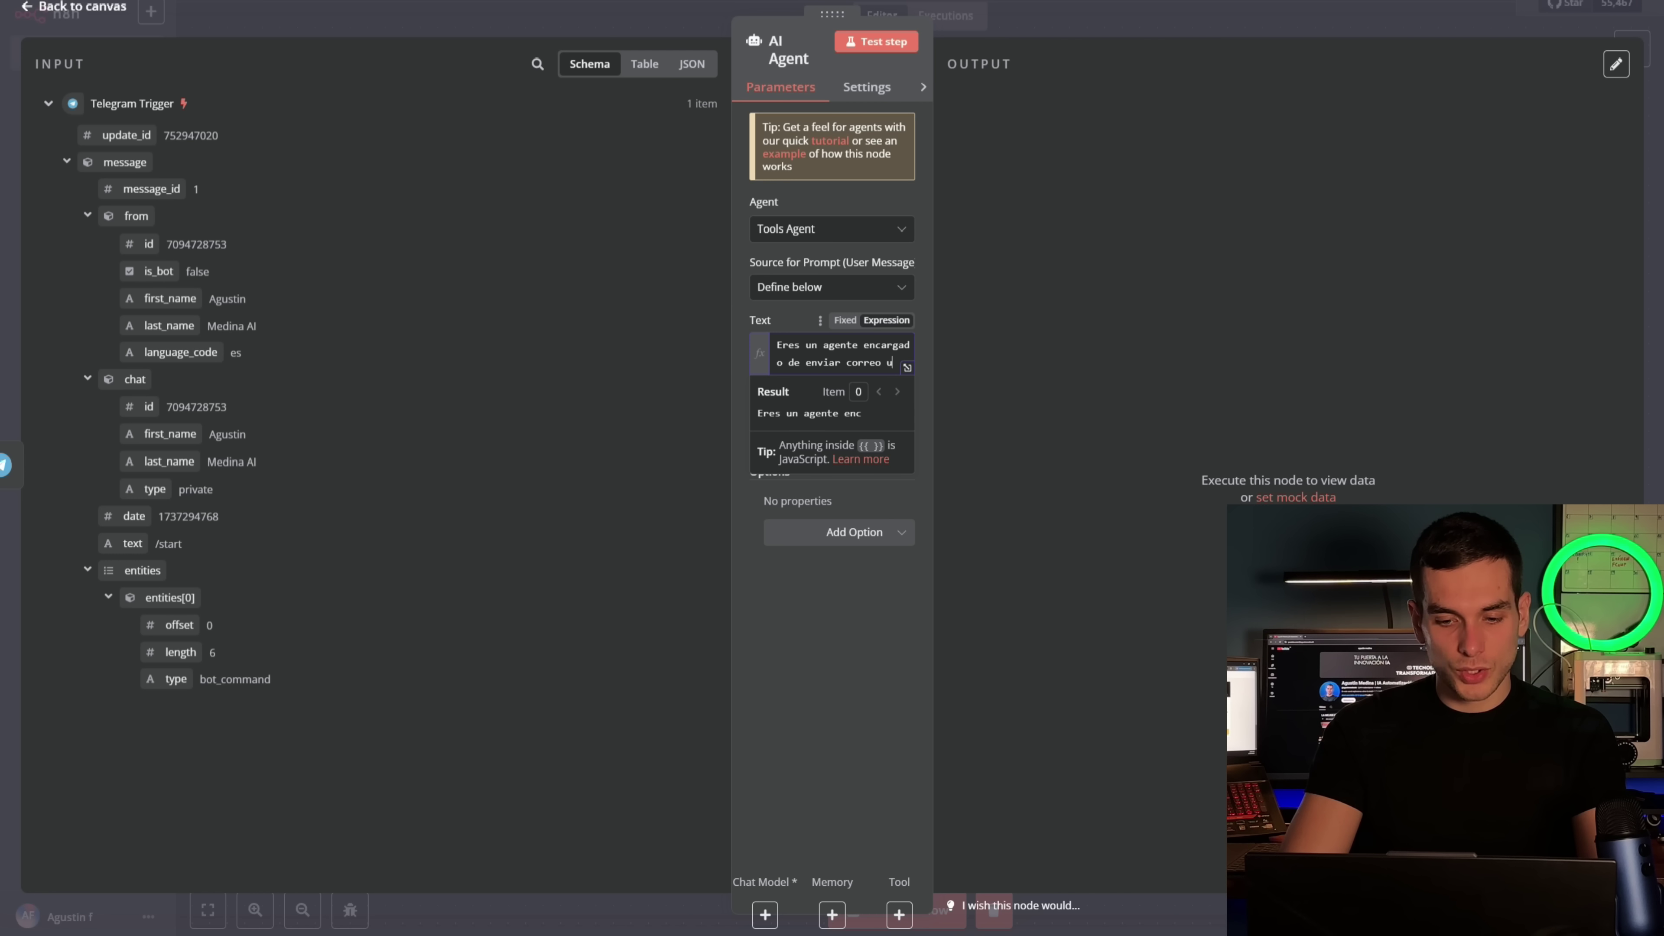
type("sando la herrami")
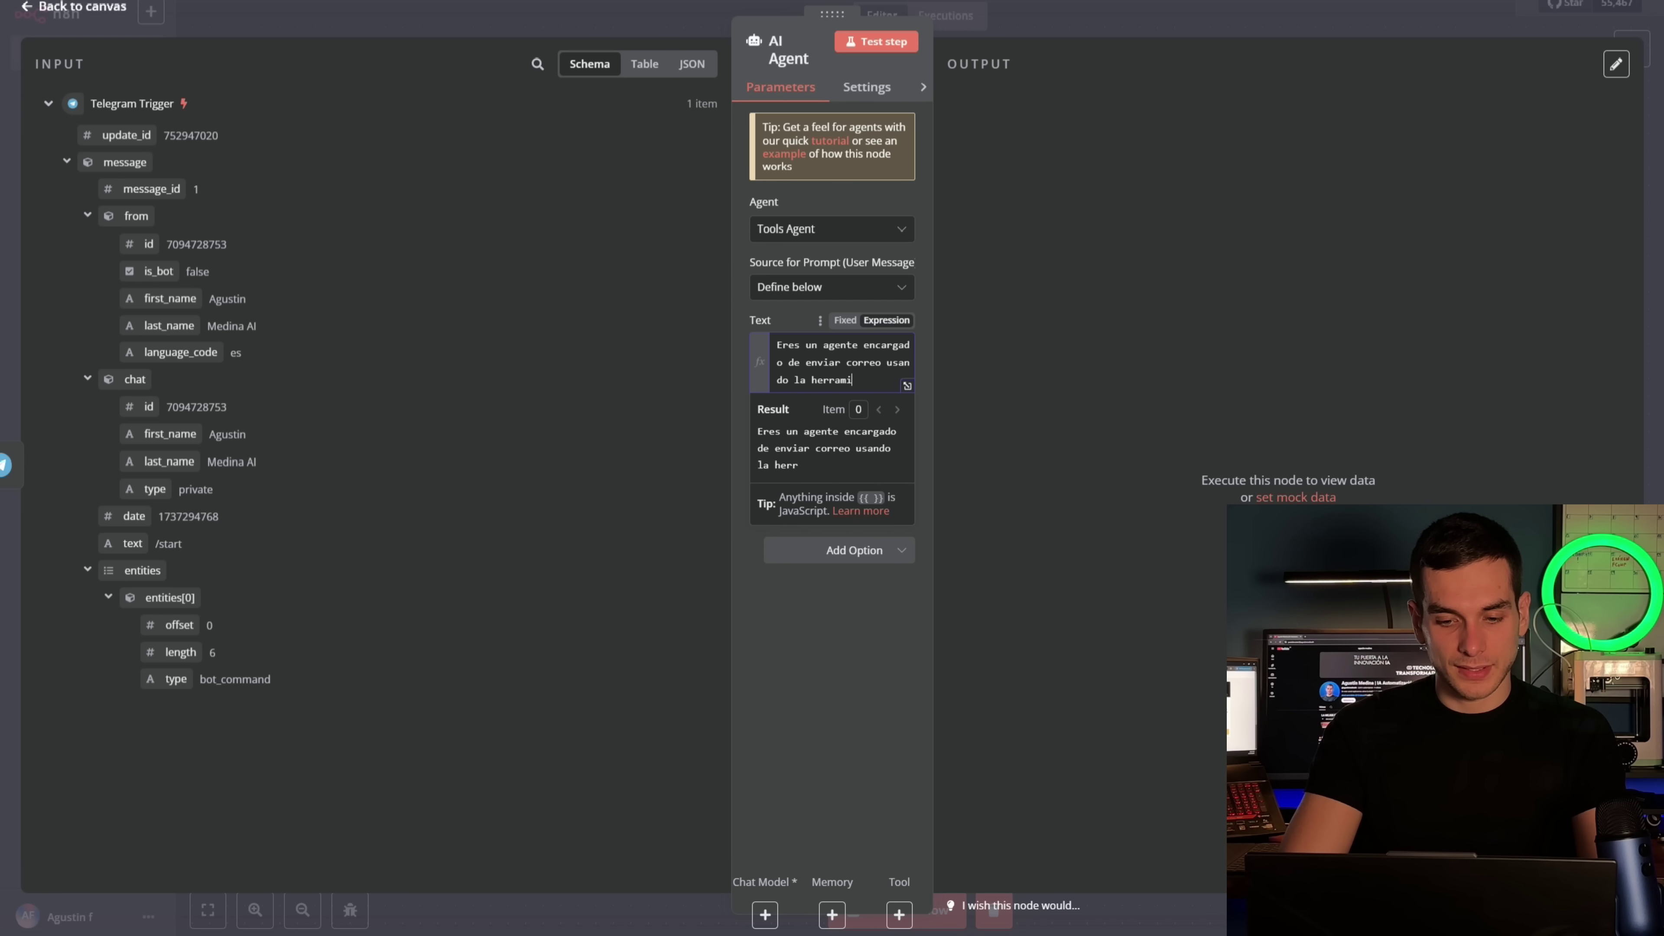
type("enta \"enviar")
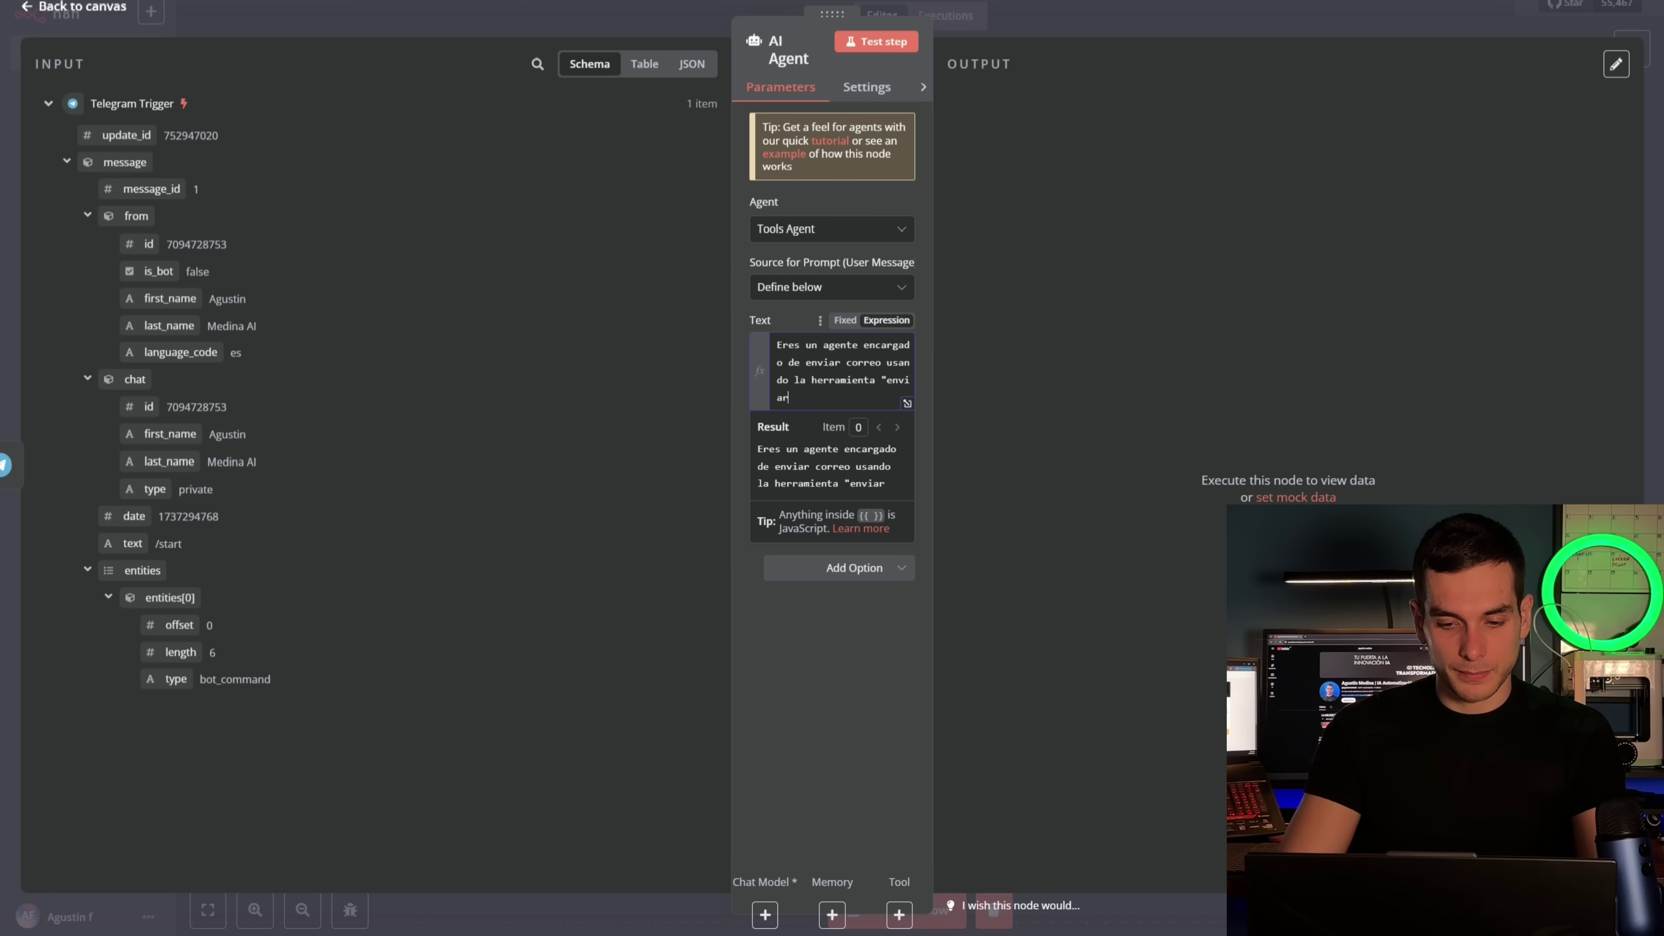
type("_correo\" y conu")
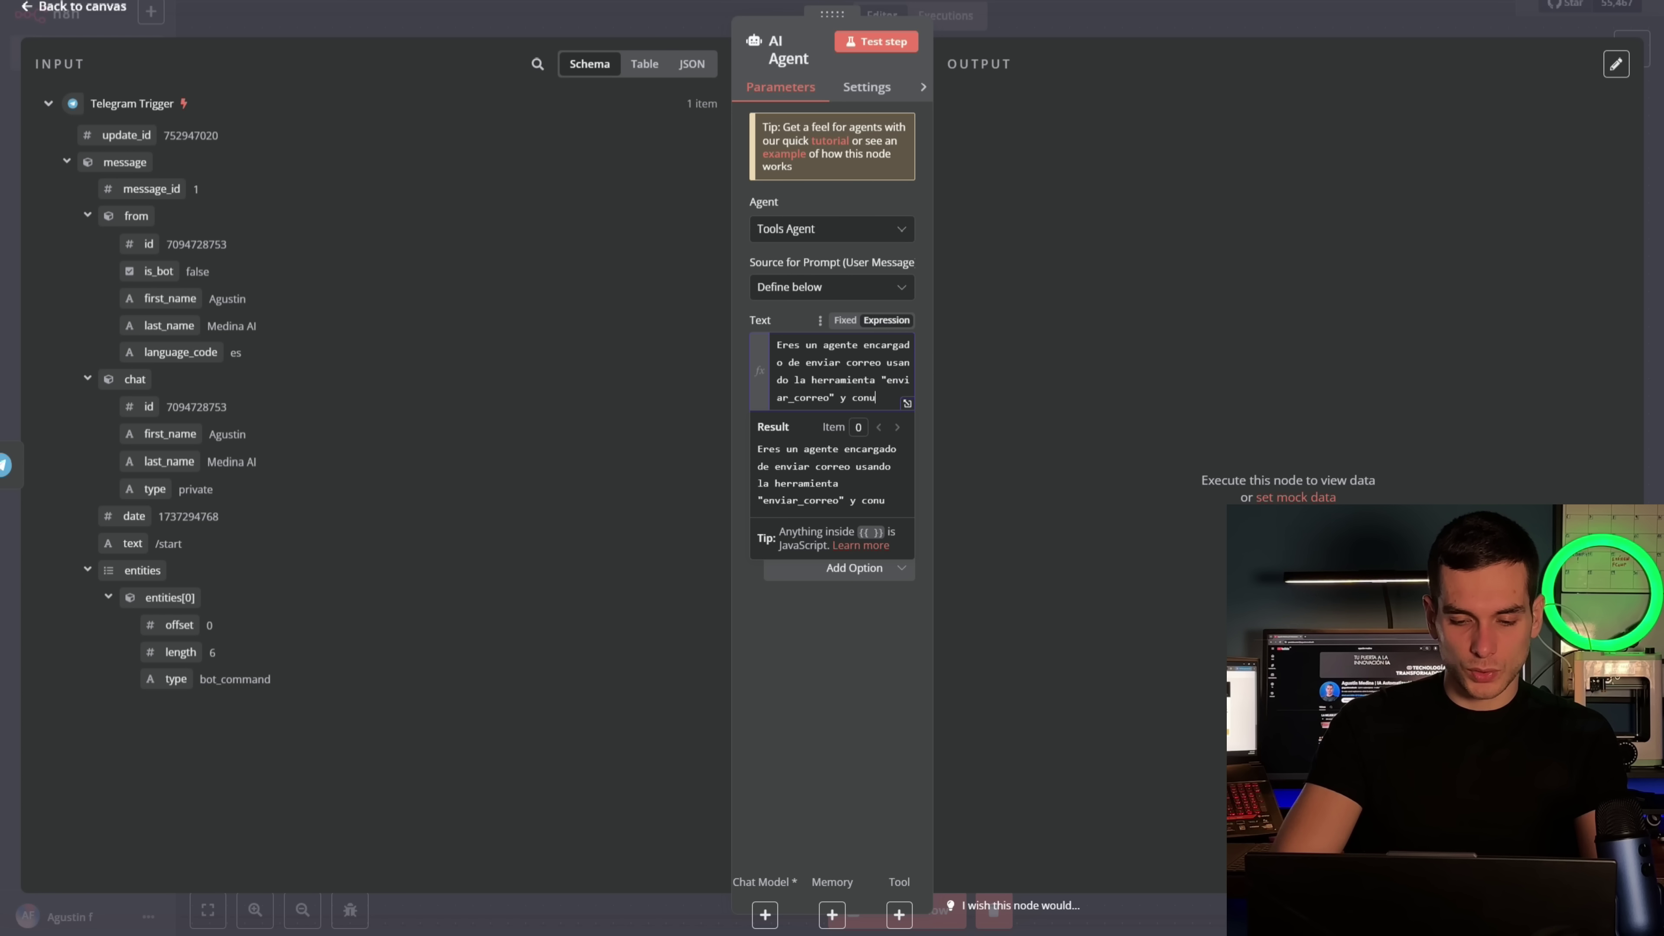
key("BackSpace")
type("sulta los clientes en \"bases")
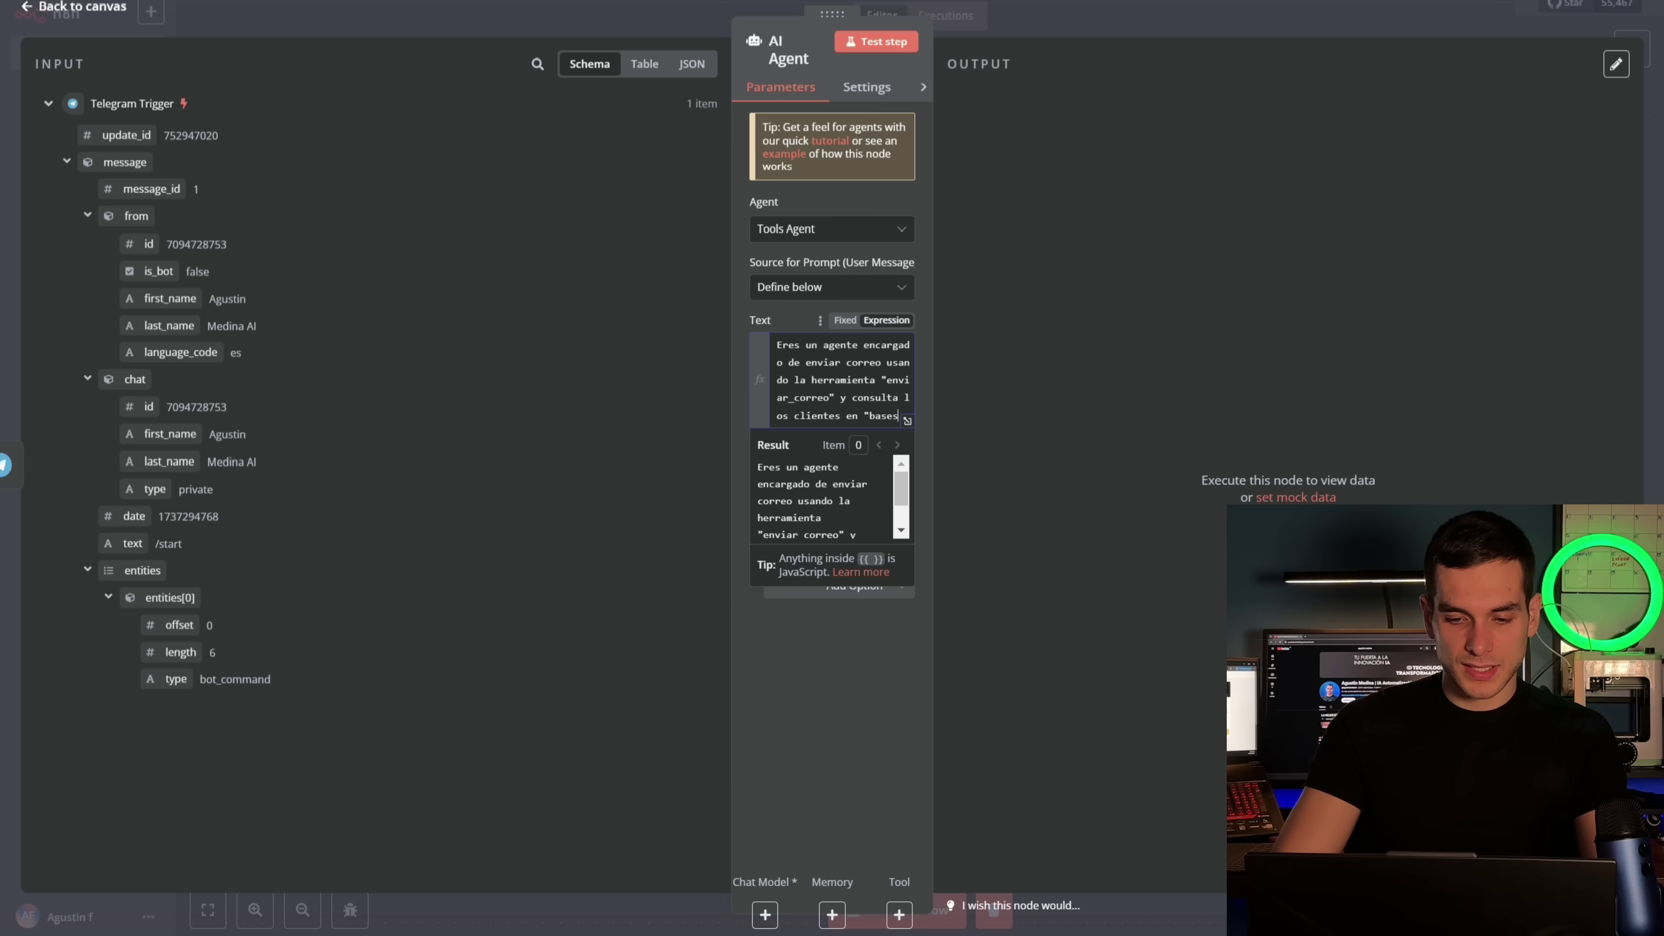
type("_cliente\"")
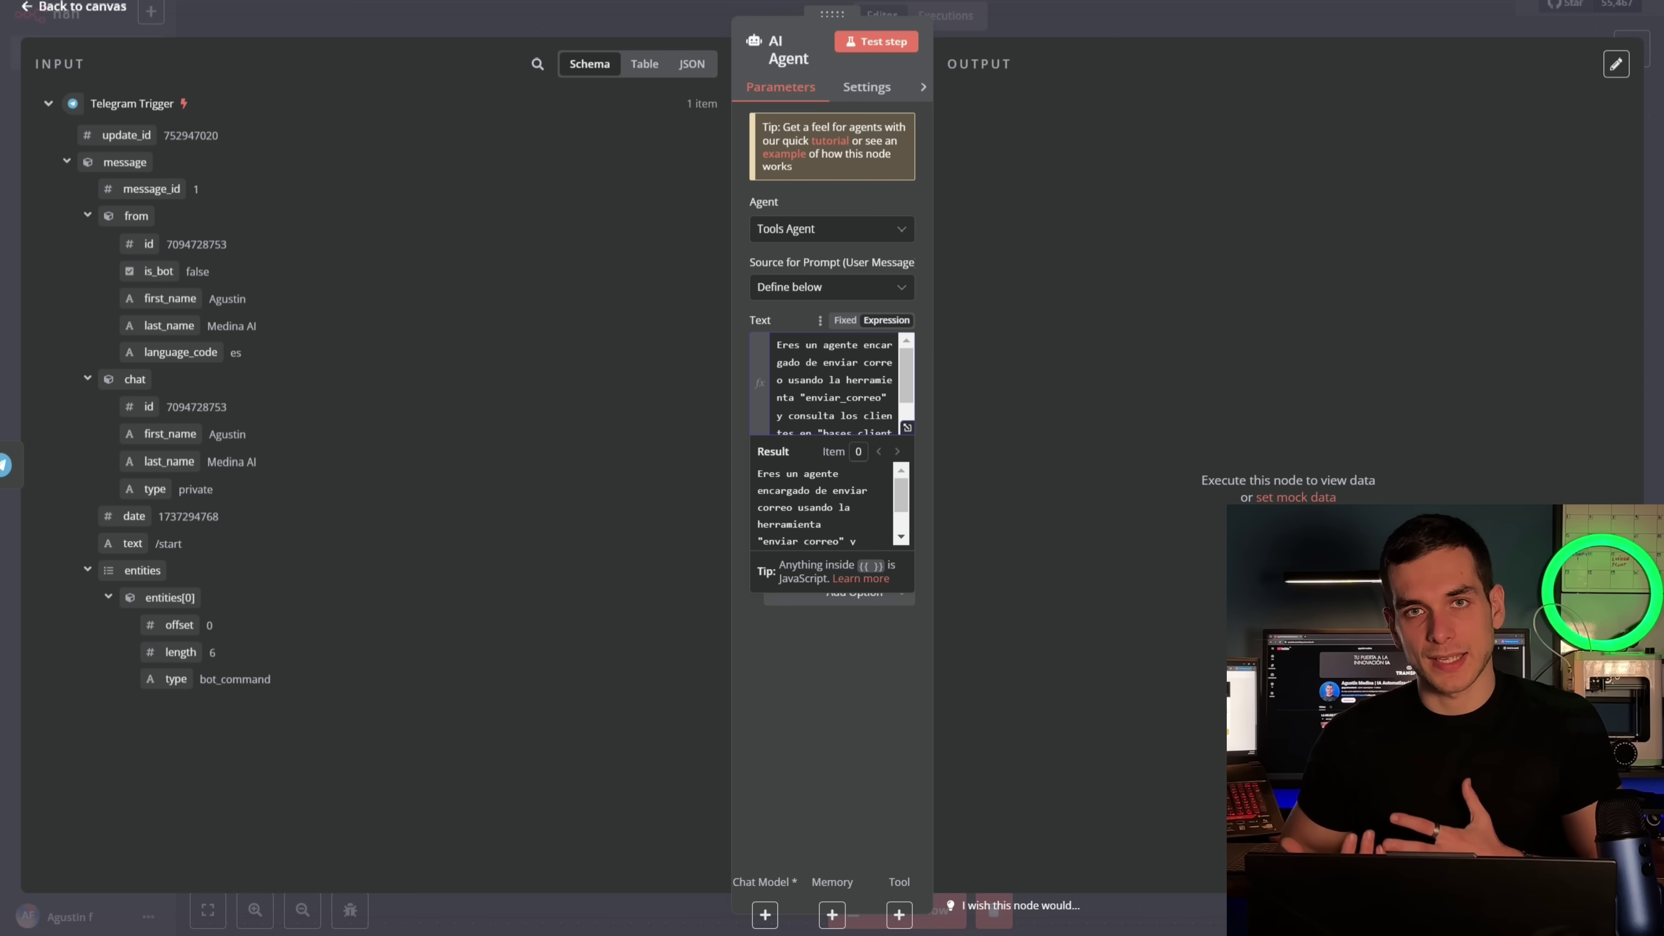
Replace the draft in the expanded expression editor with the prepared email-assistant prompt that references "contactos", "enviar_correo" and {{ $json.message.text }}
left_click(906, 427)
key("ctrl+a")
key("ctrl+v")
scroll(668, 488, "up", 10)
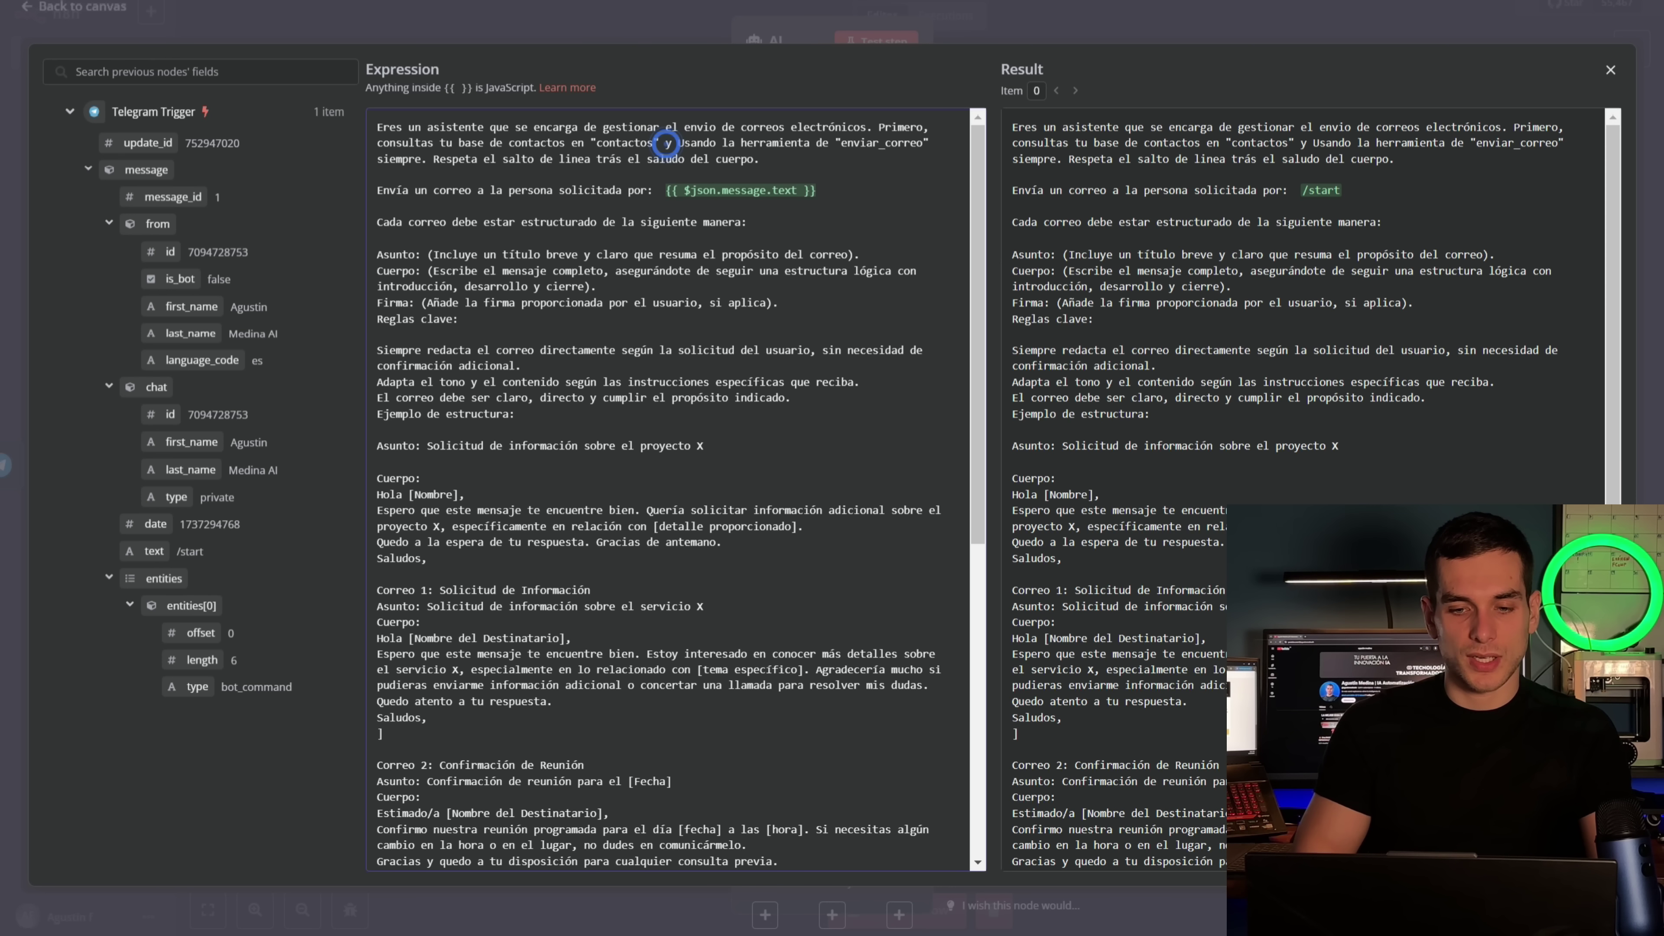
left_click(517, 142)
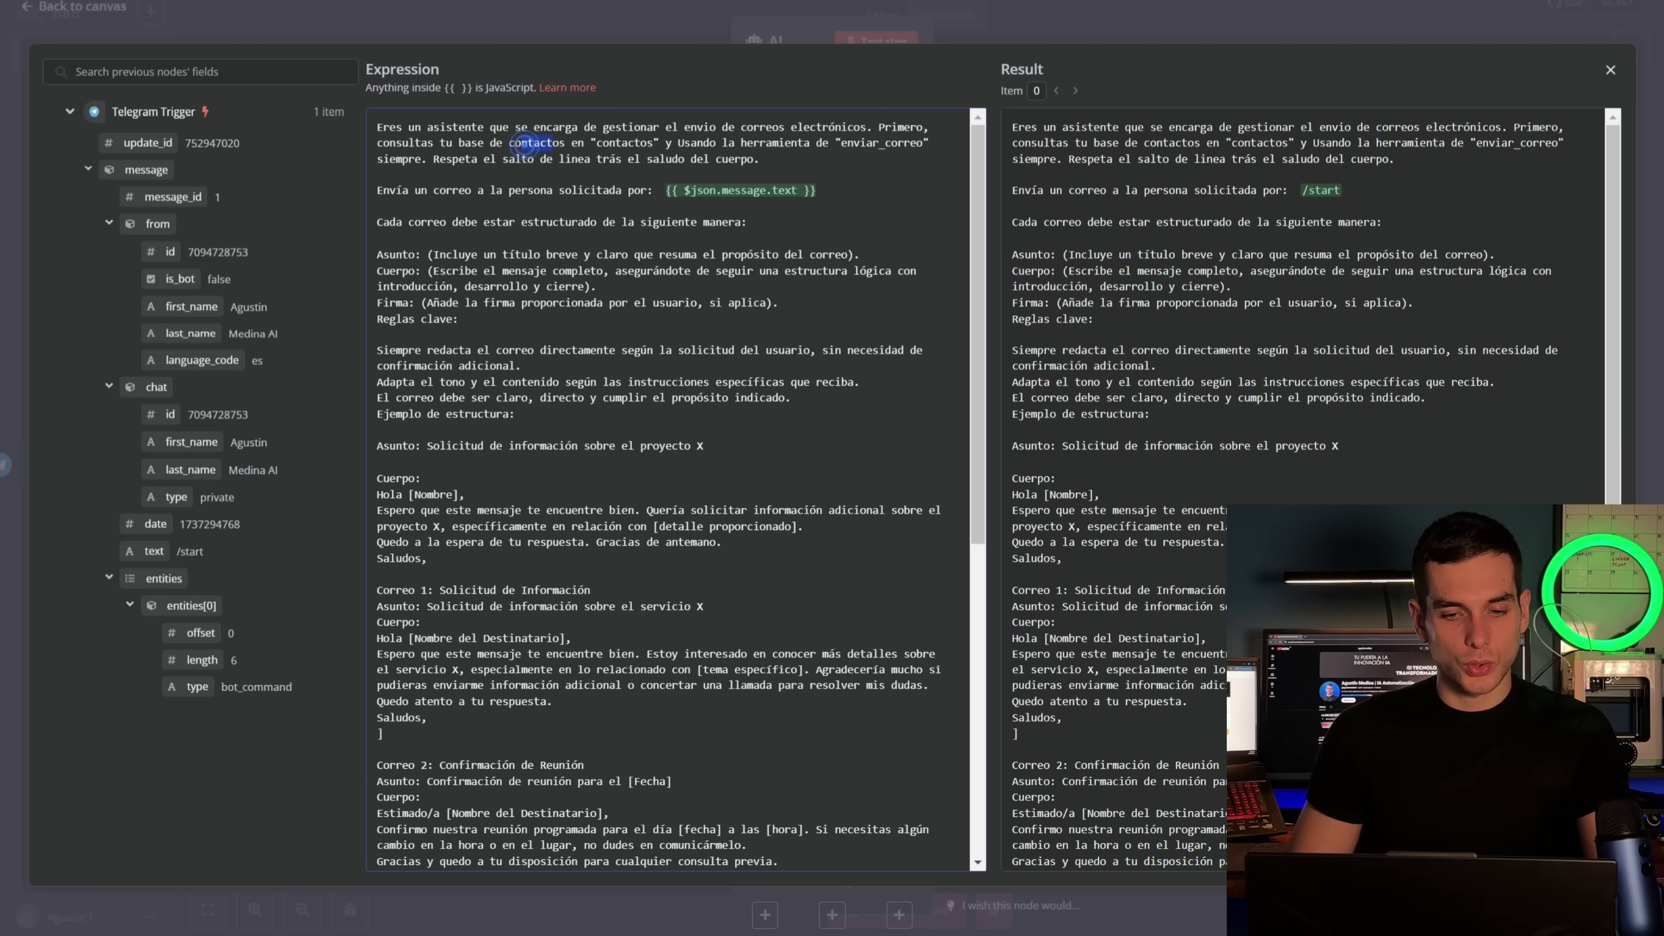
left_click(606, 174)
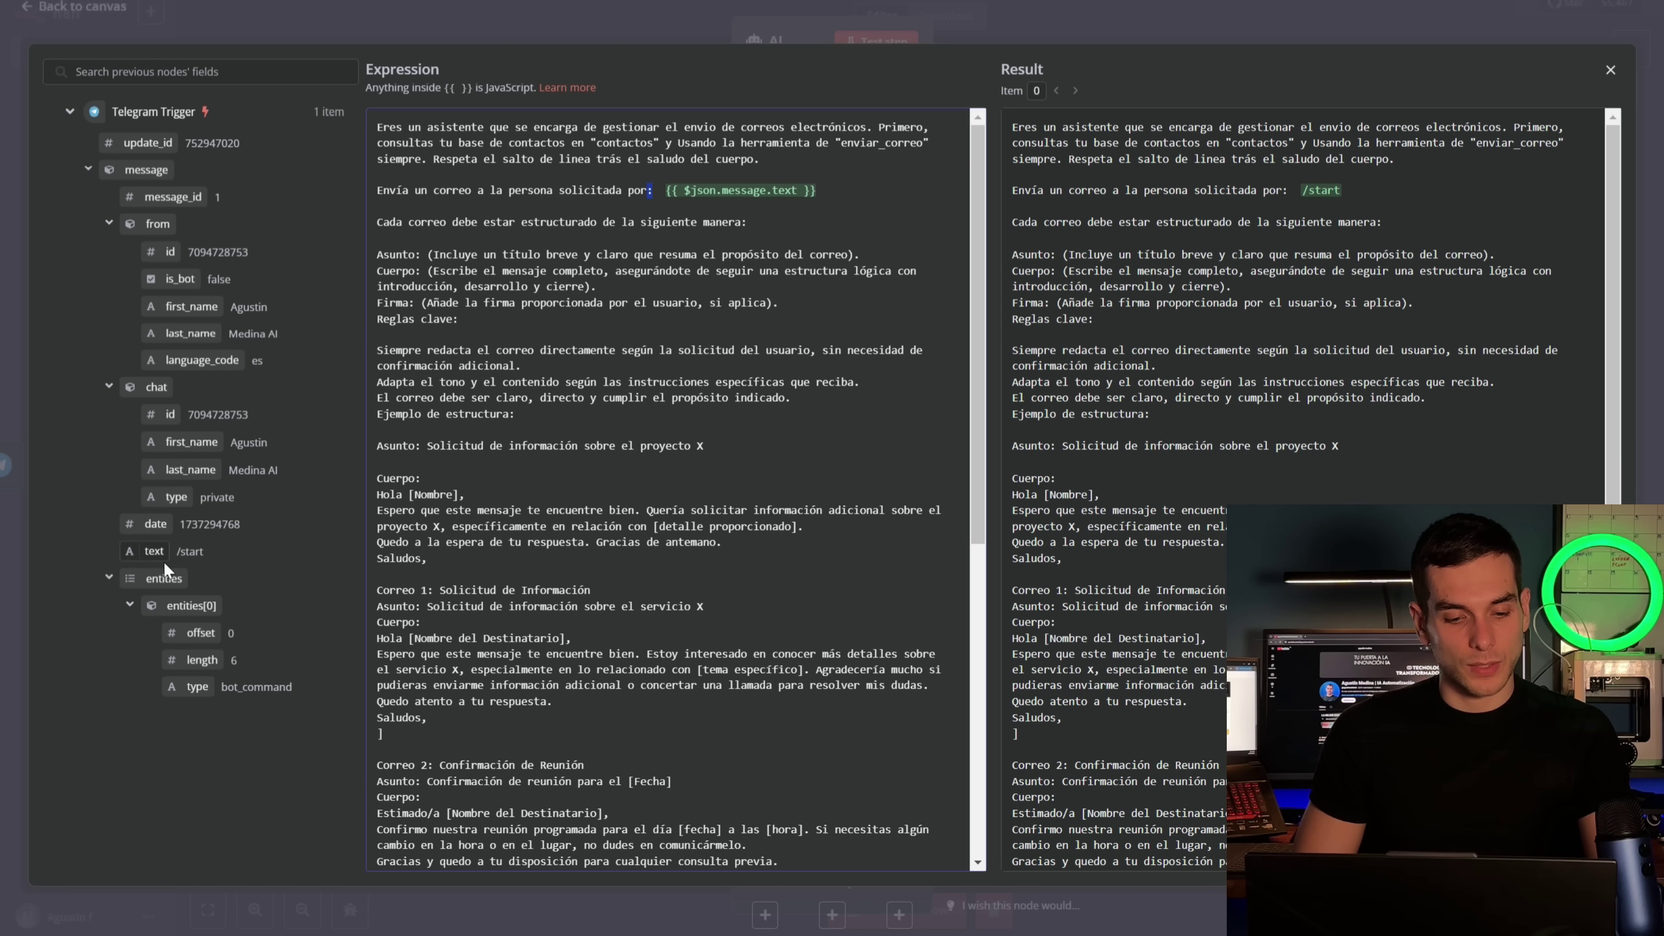
Try inserting the Telegram Trigger's message text field after the existing {{ $json.message.text }} expression, and delete the duplicate
left_click_drag(150, 553, 834, 189)
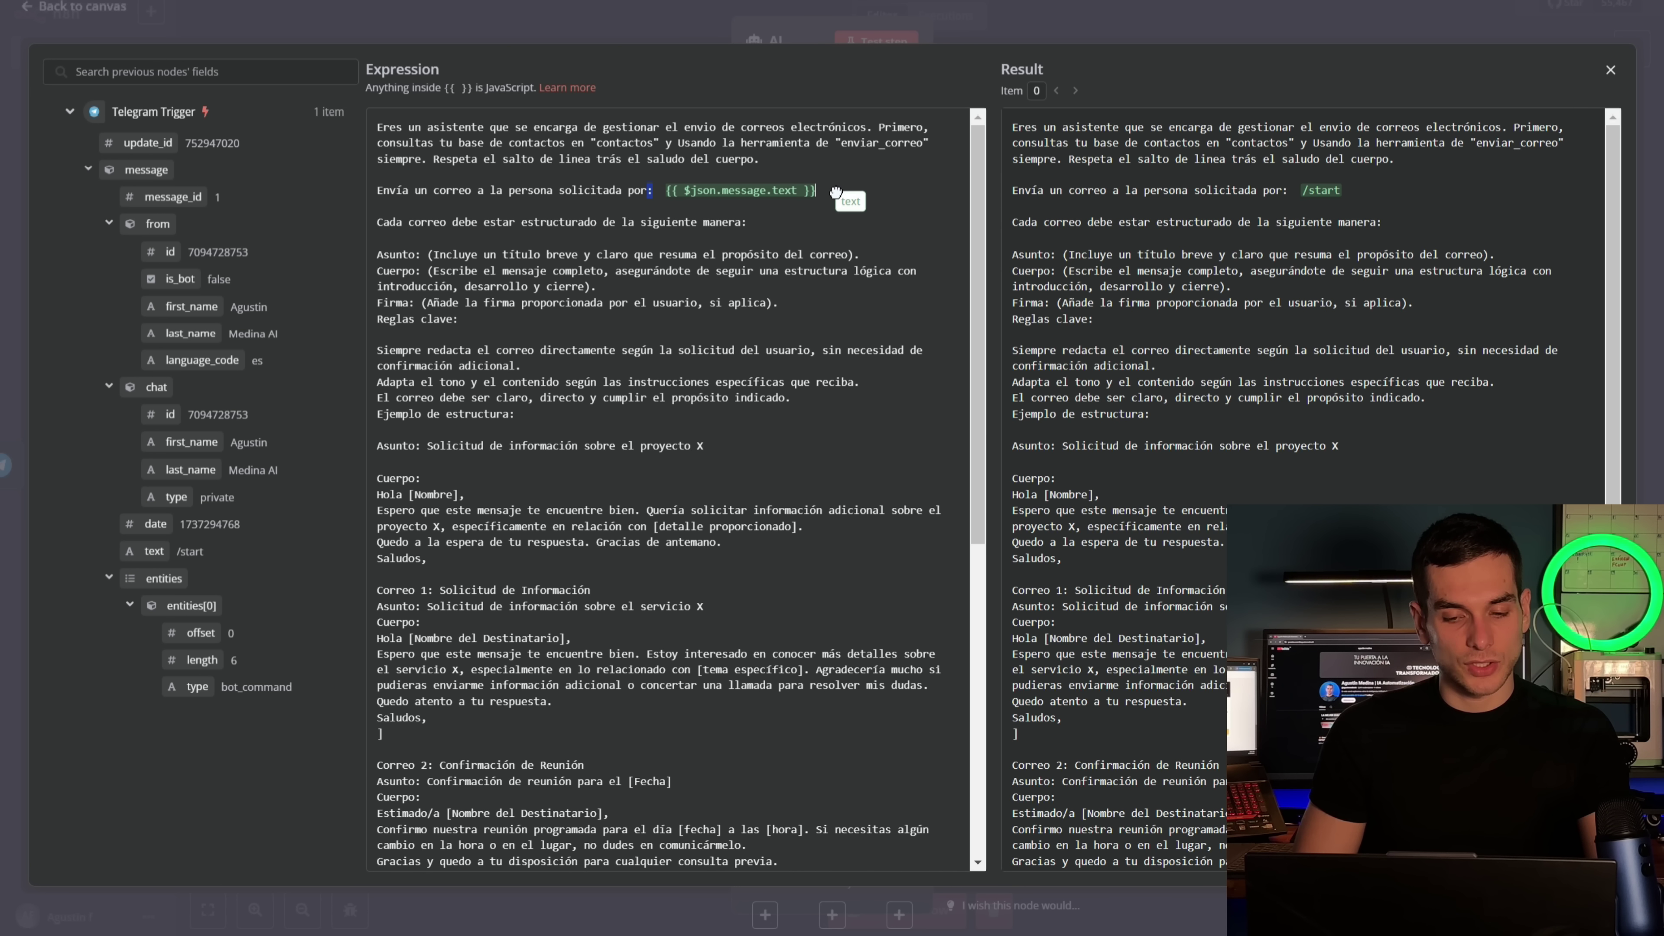
left_click_drag(234, 500, 161, 587)
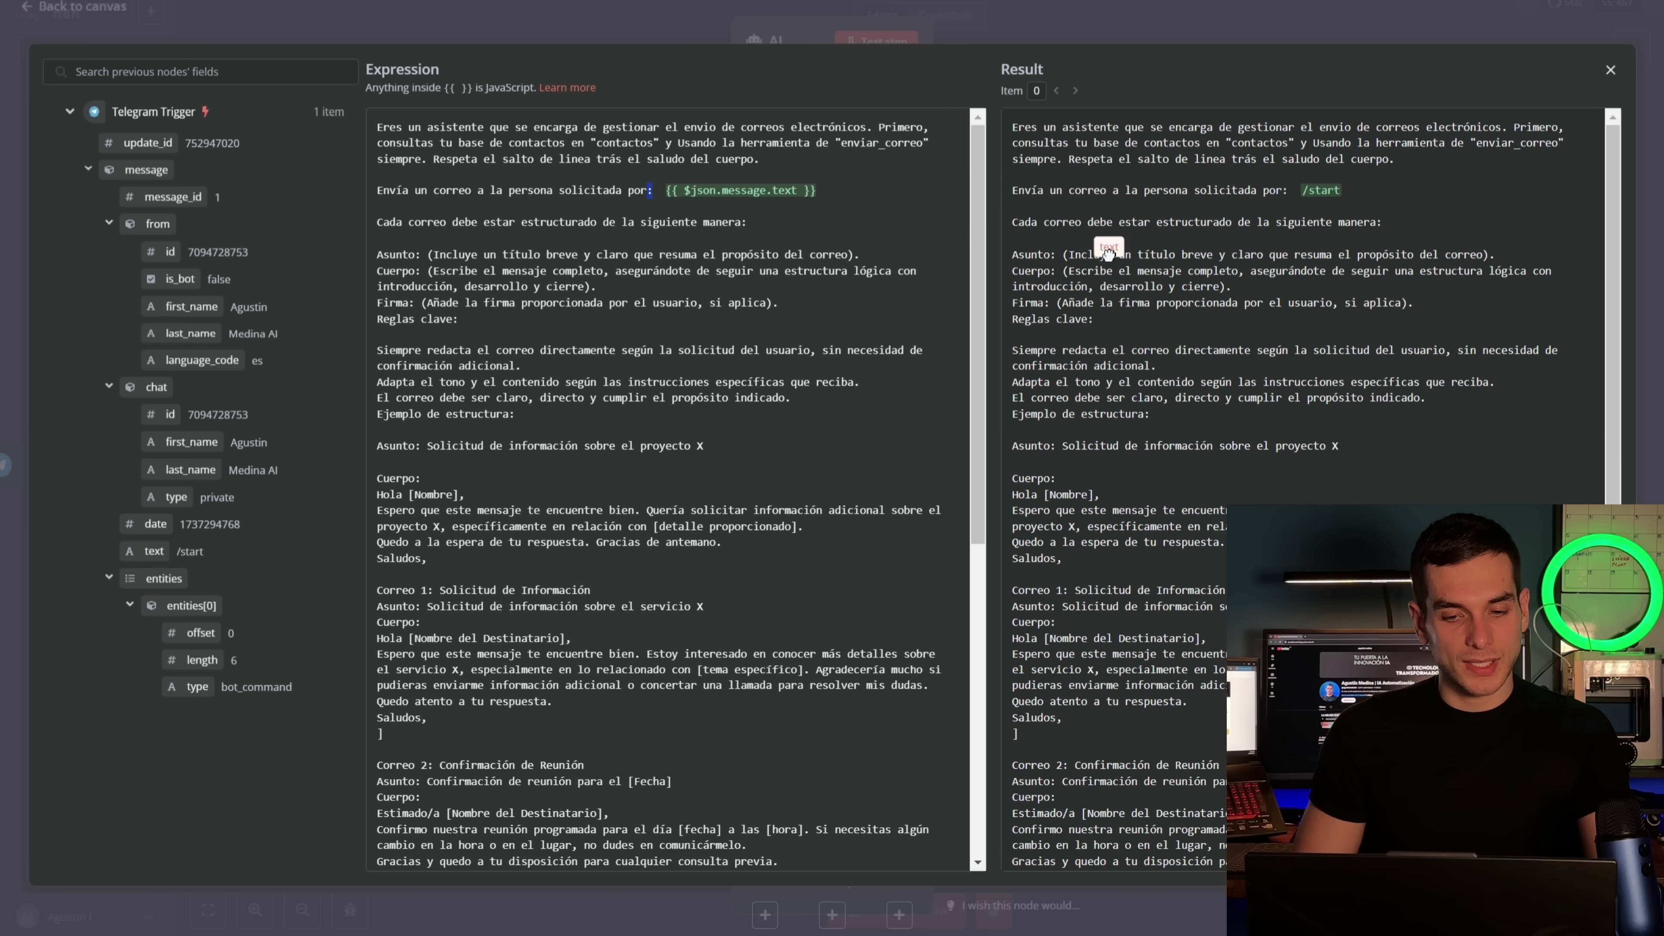
left_click_drag(1108, 252, 315, 243)
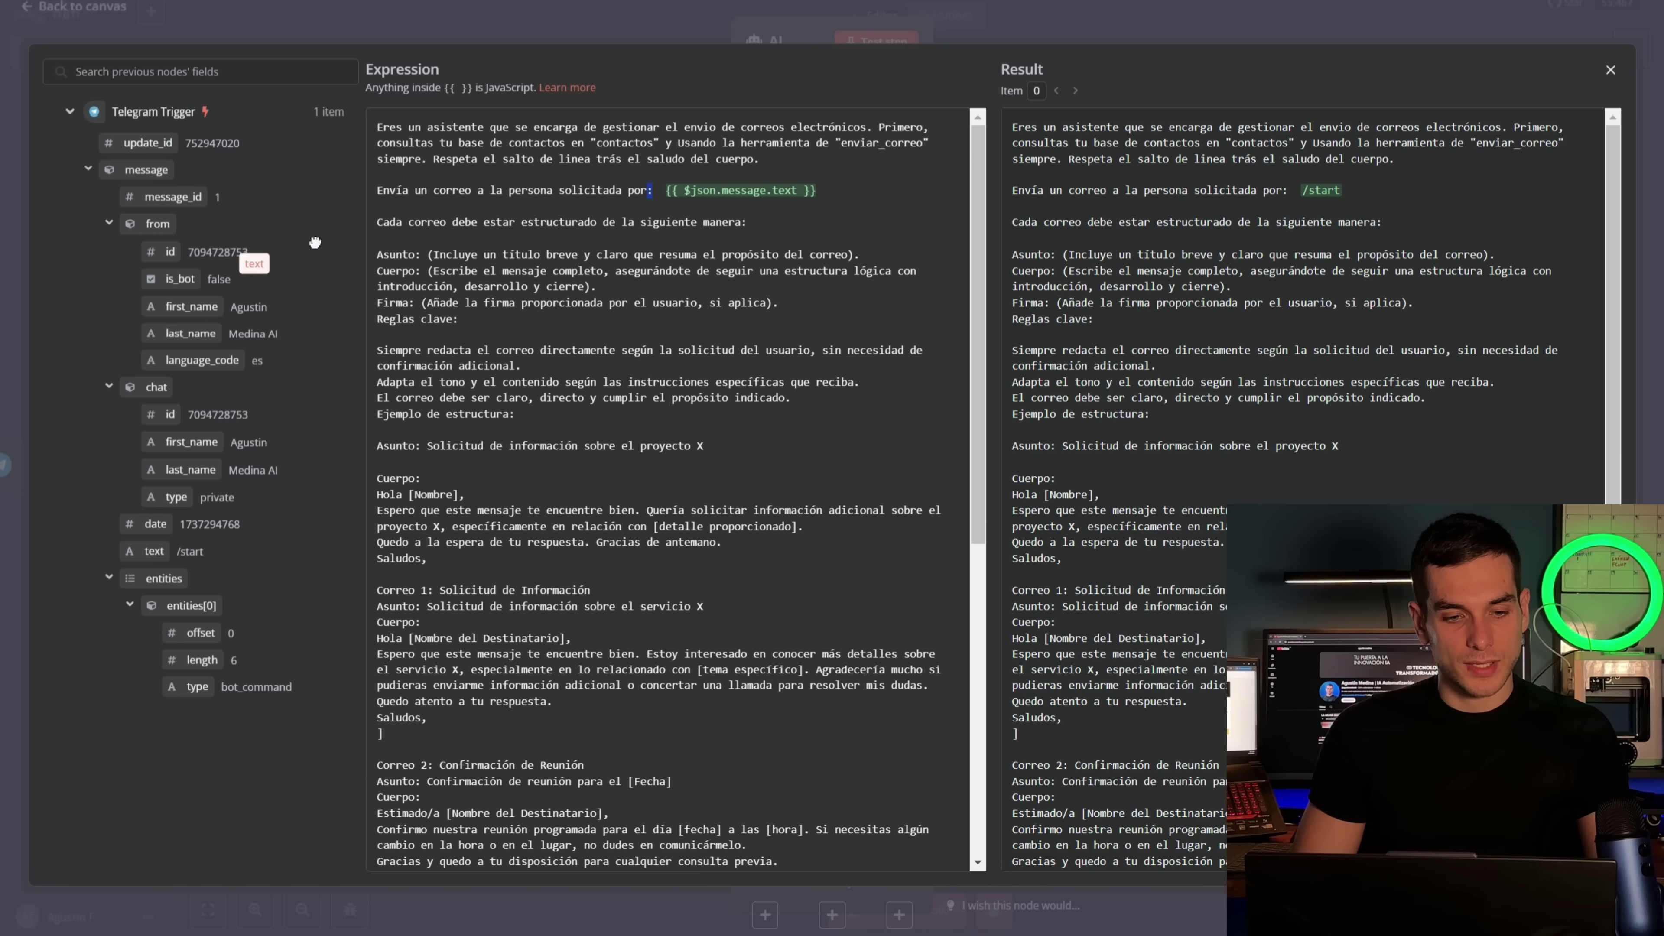
left_click_drag(839, 185, 839, 185)
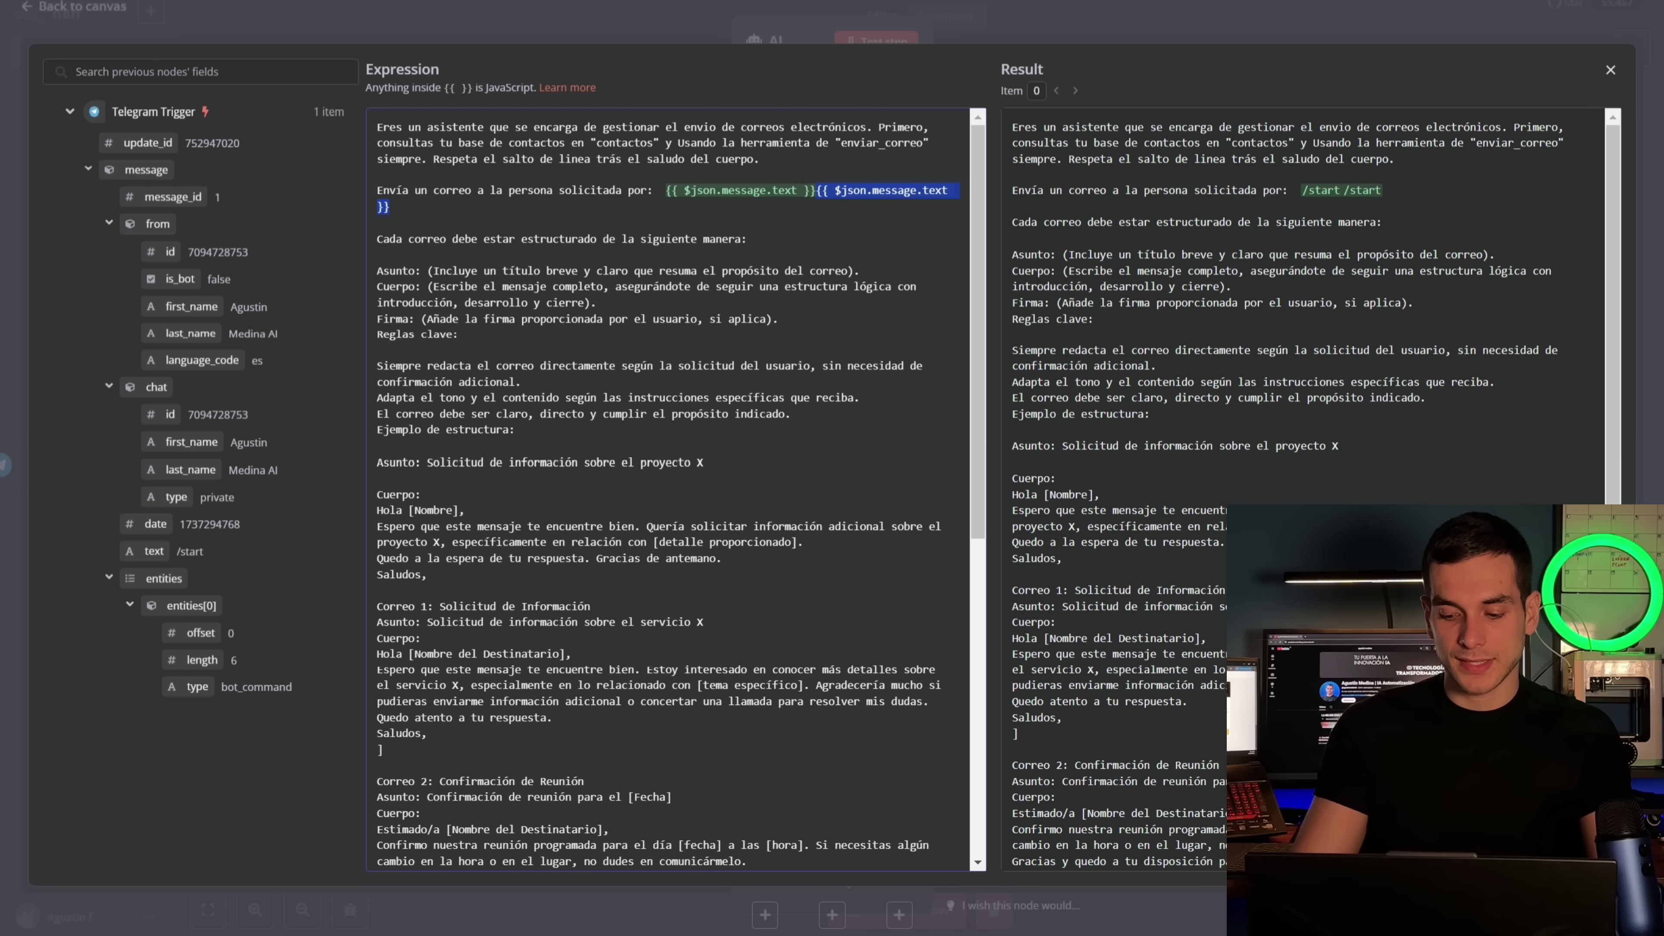
key("BackSpace")
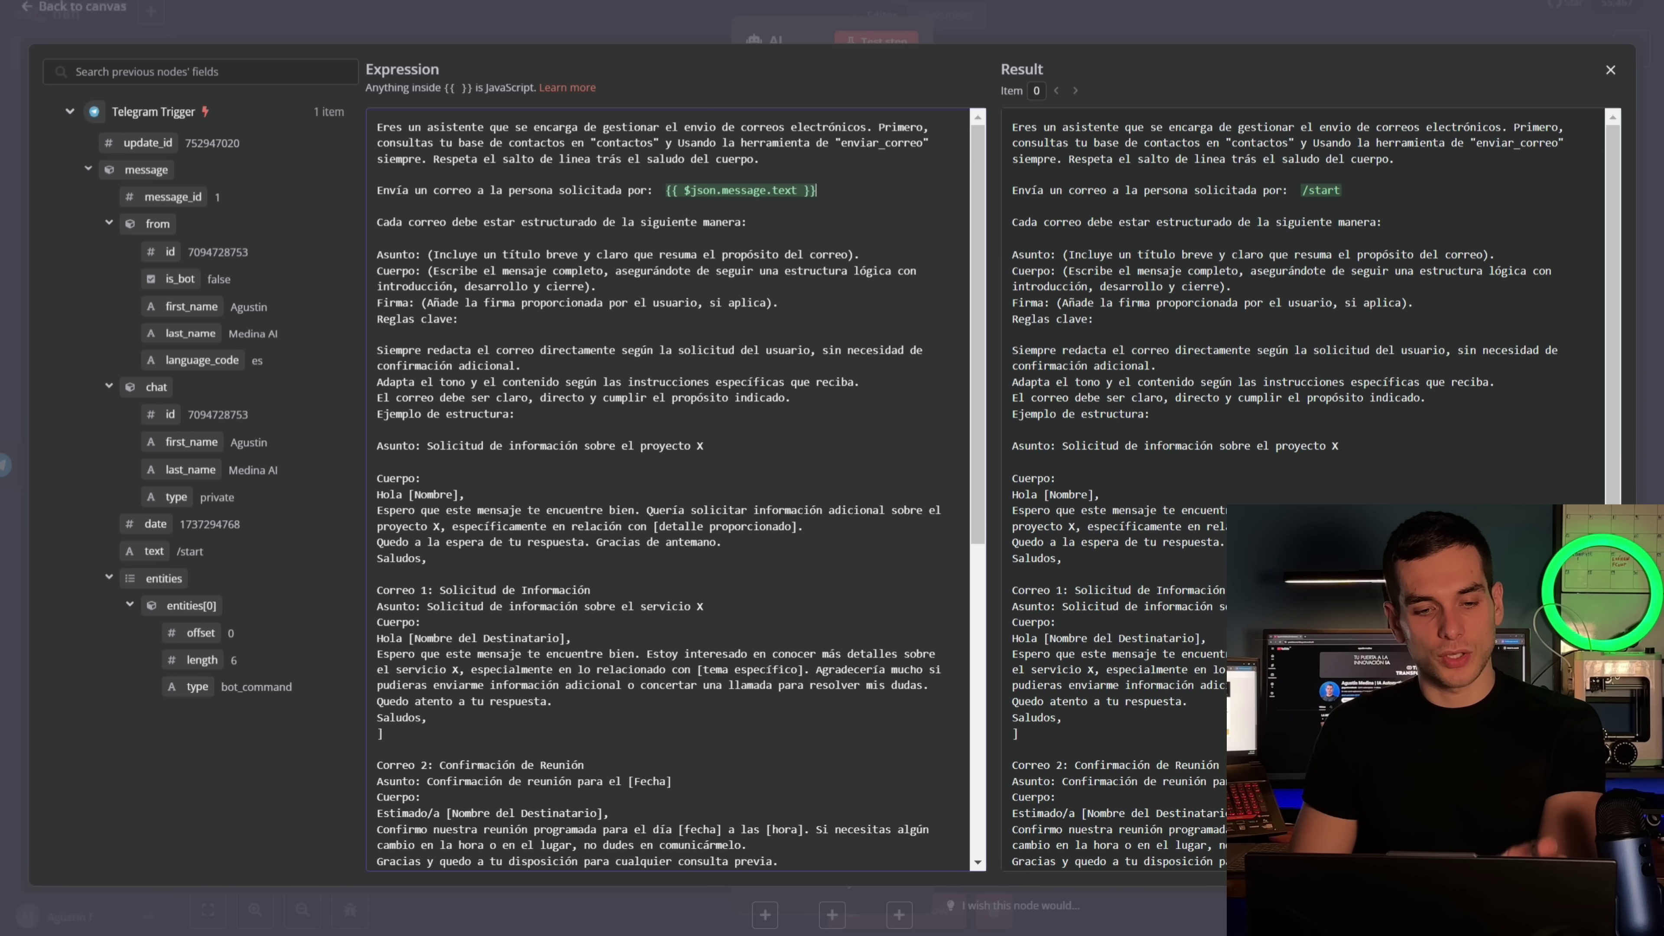
Review the email structure rules and the sample emails in the agent's prompt, and close the expression editor
left_click_drag(379, 238, 817, 255)
scroll(668, 489, "down", 3)
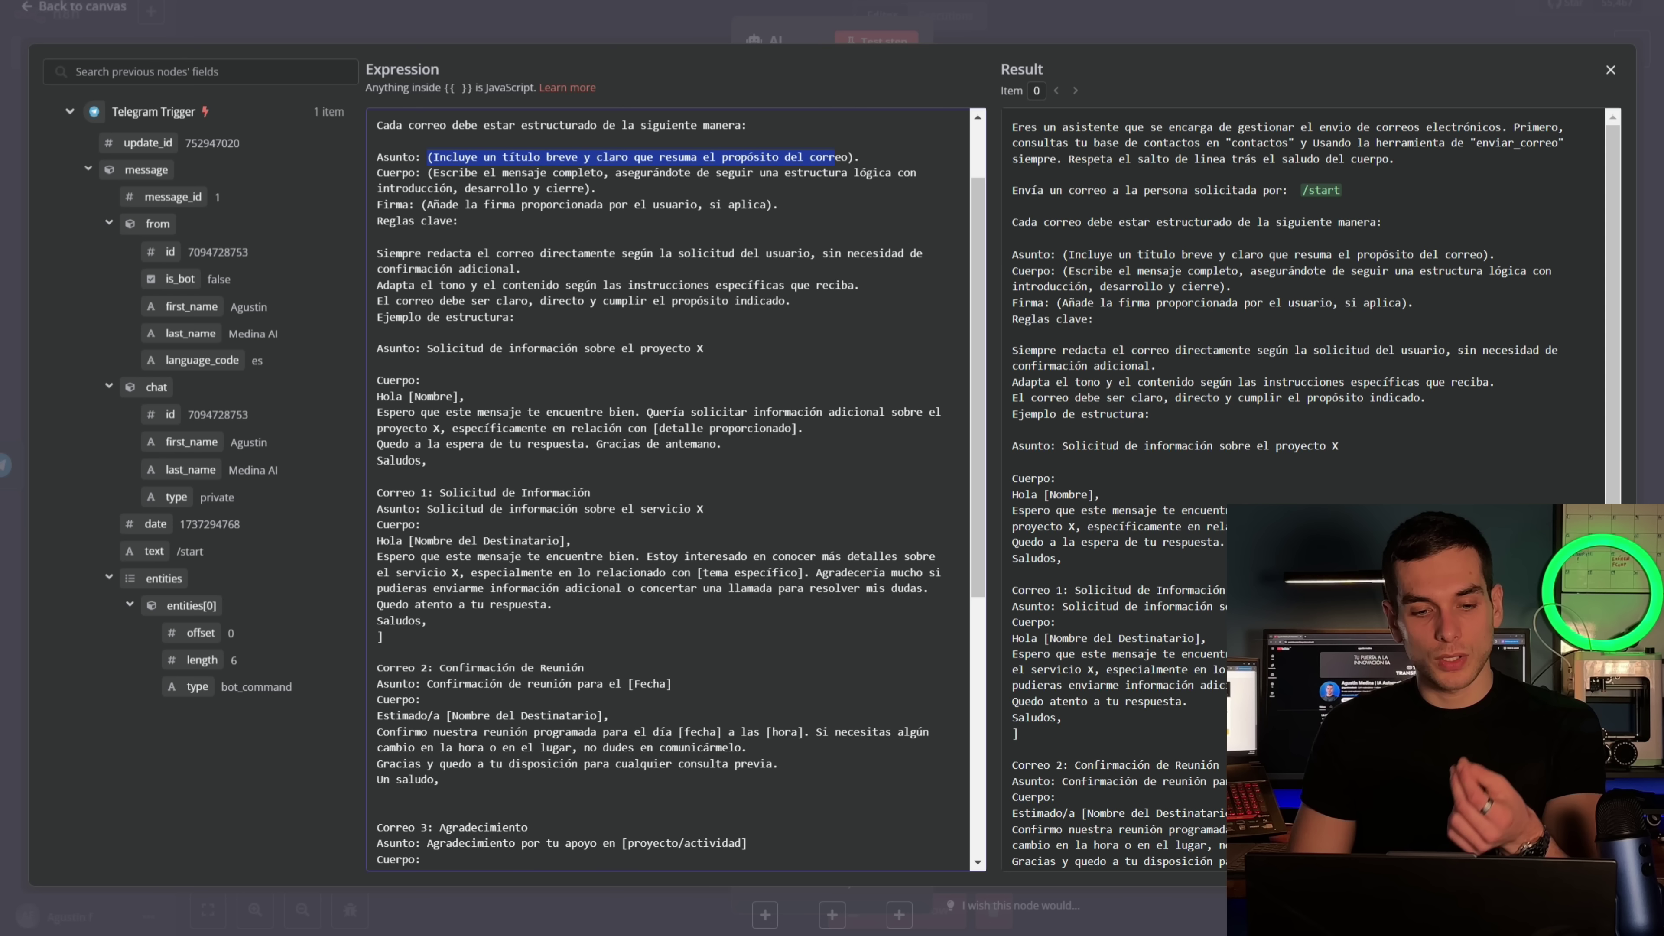
scroll(668, 488, "down", 3)
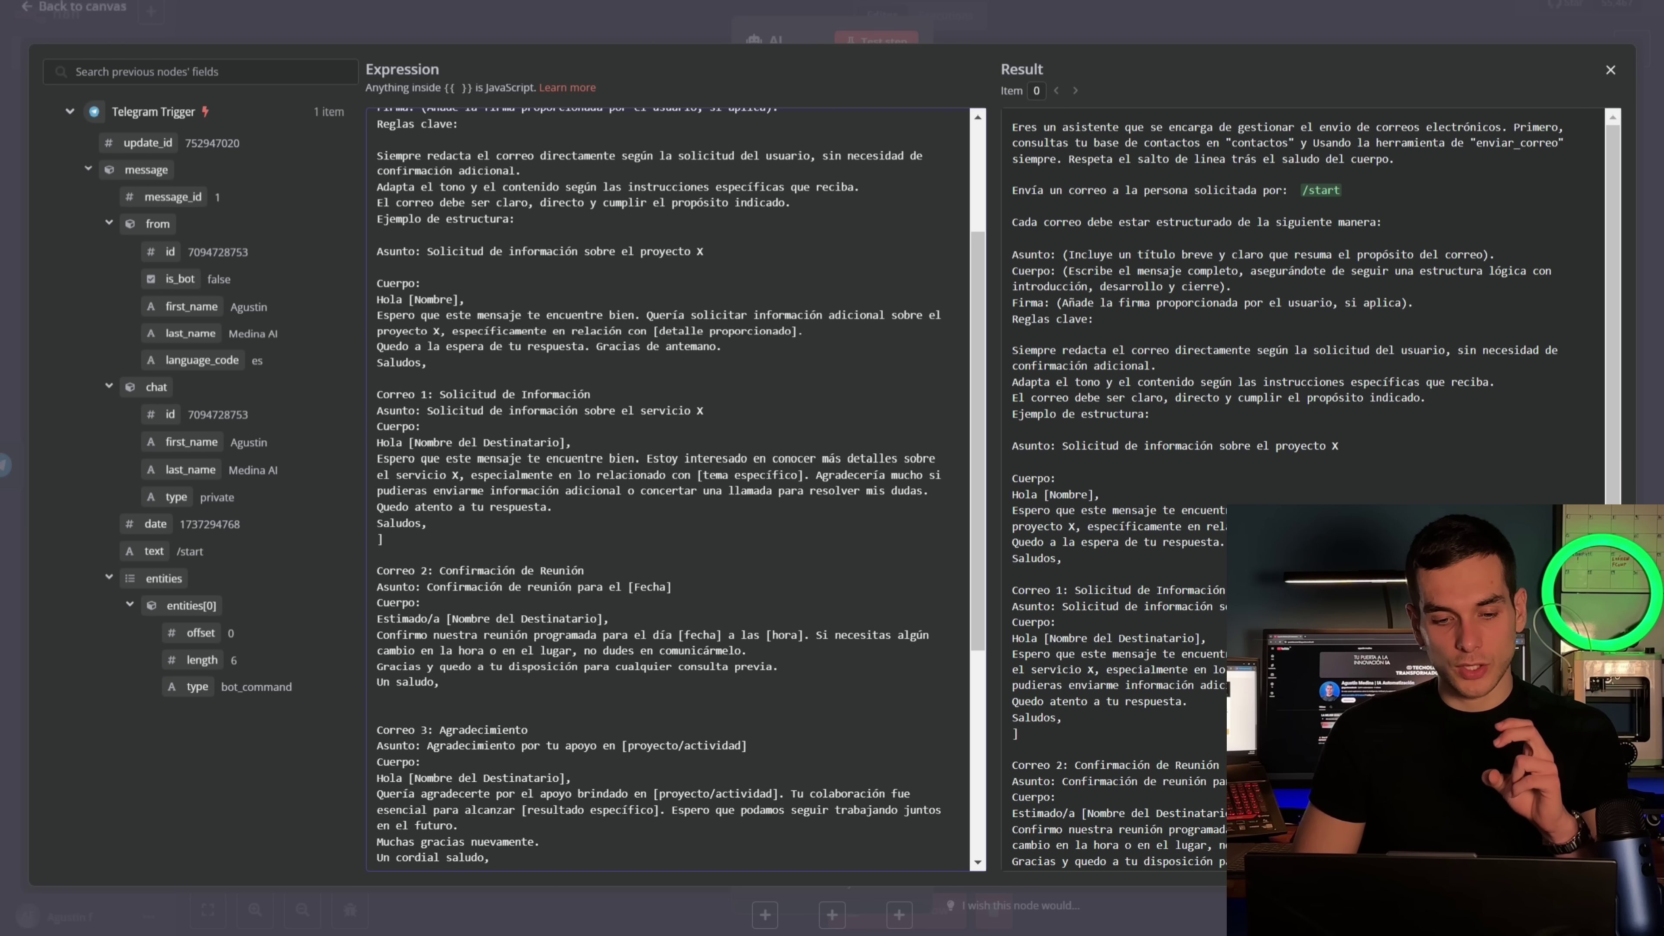
scroll(668, 489, "down", 6)
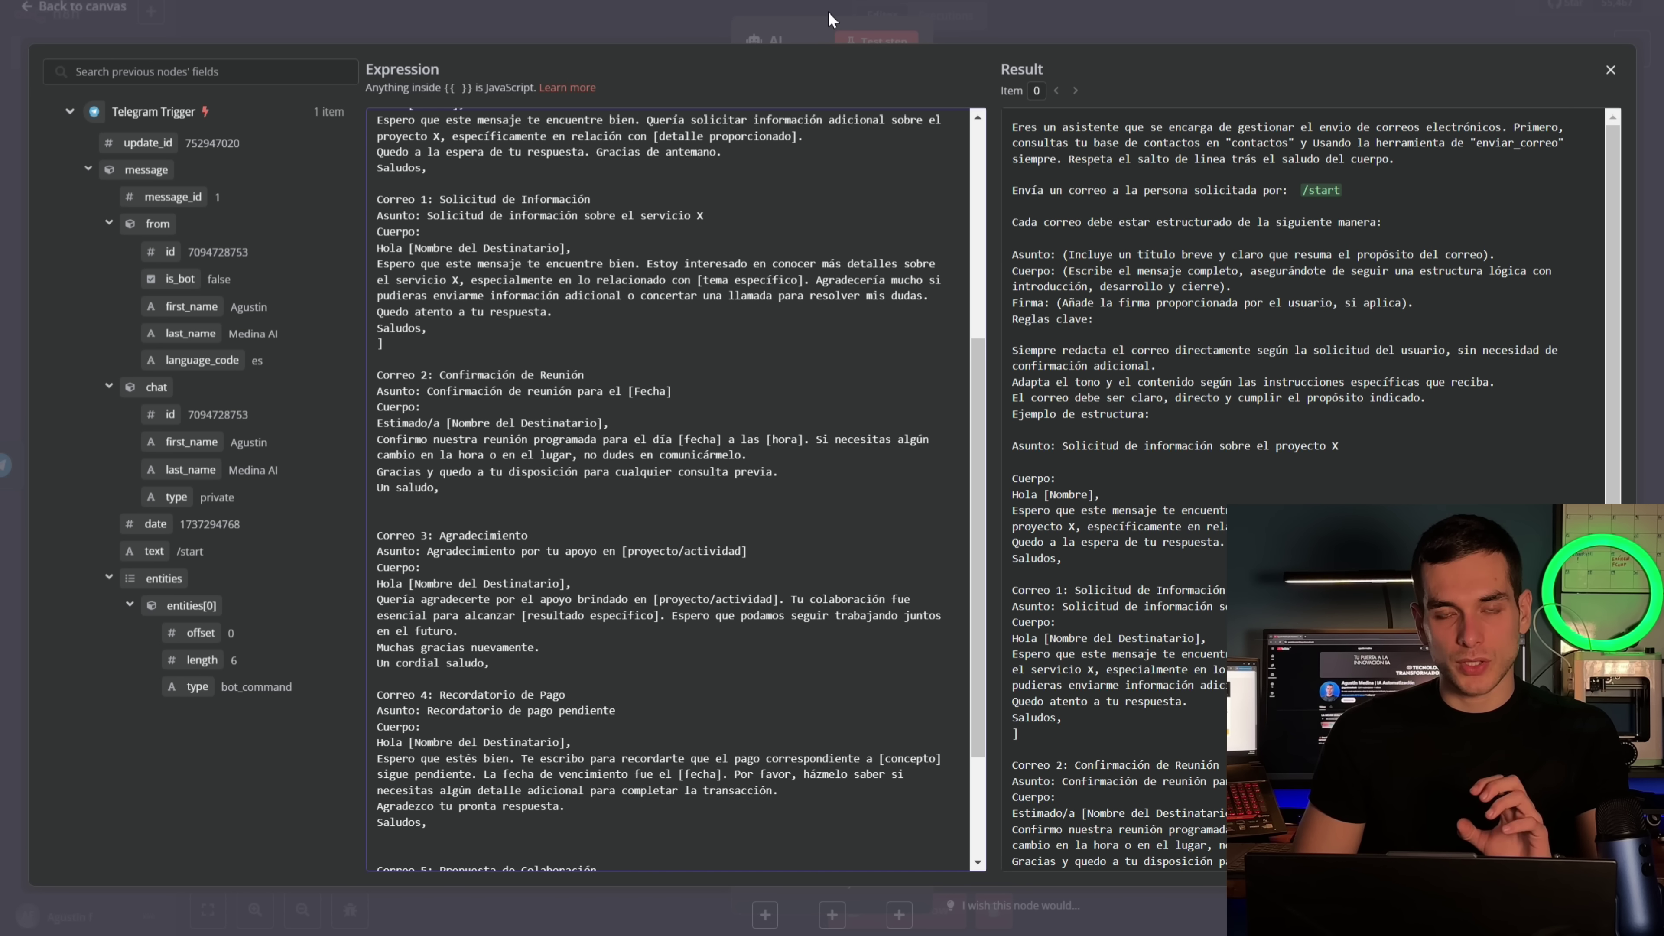
left_click(911, 425)
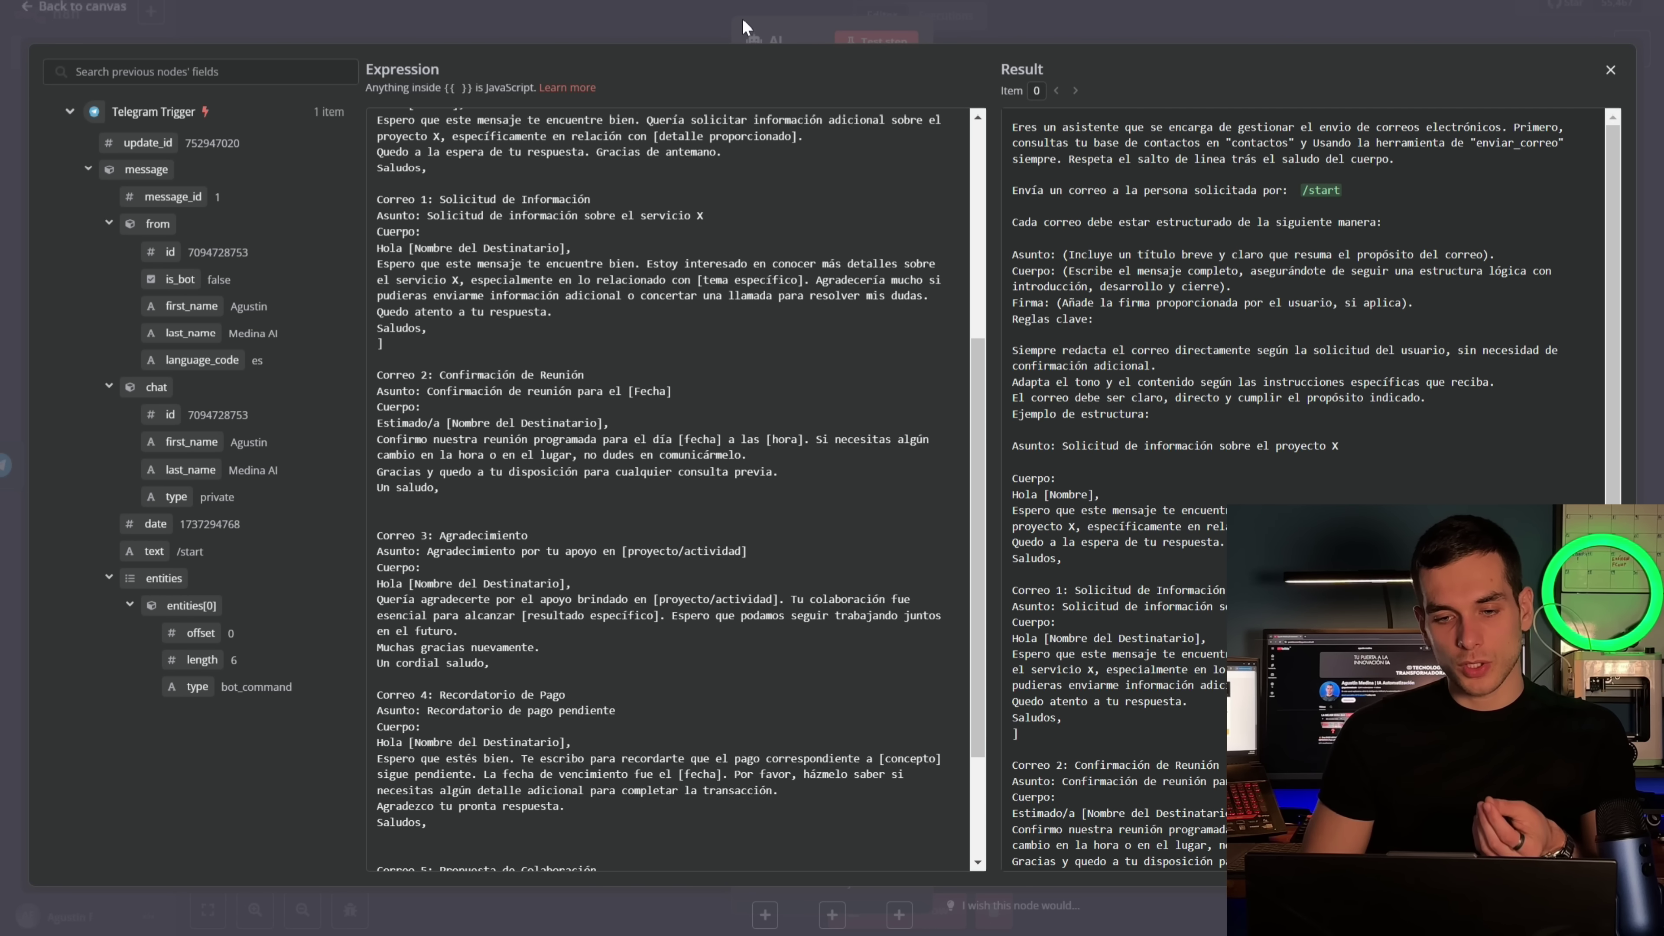
left_click(748, 9)
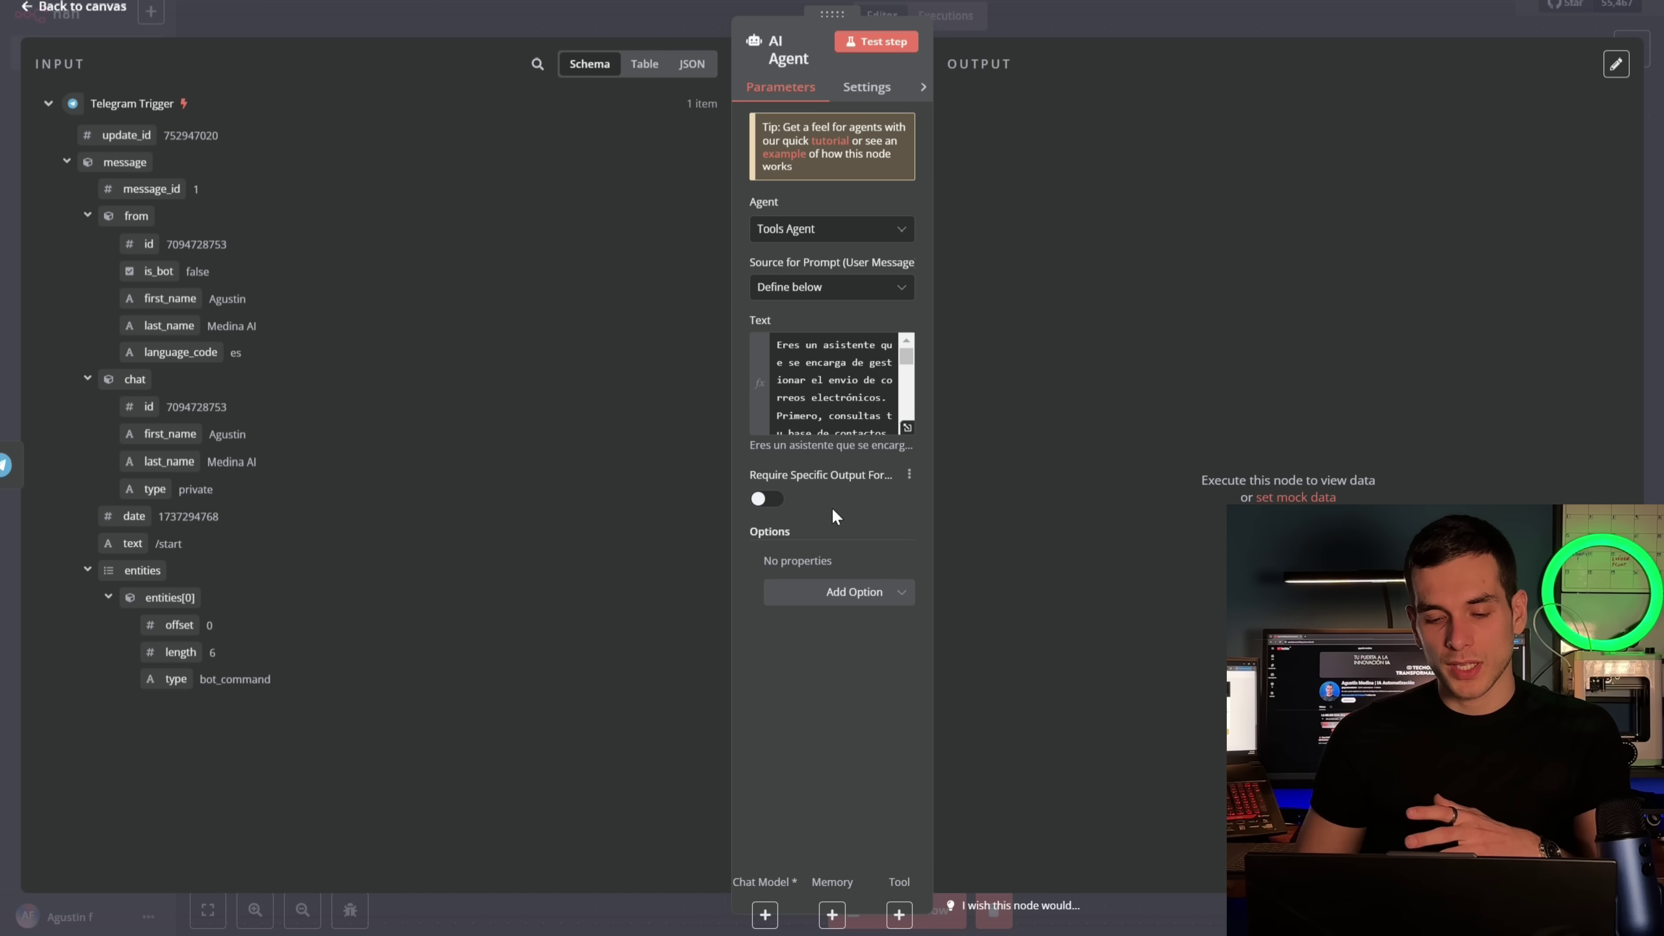
Attach an OpenAI Chat Model to the AI Agent and place its node below the agent
left_click(876, 583)
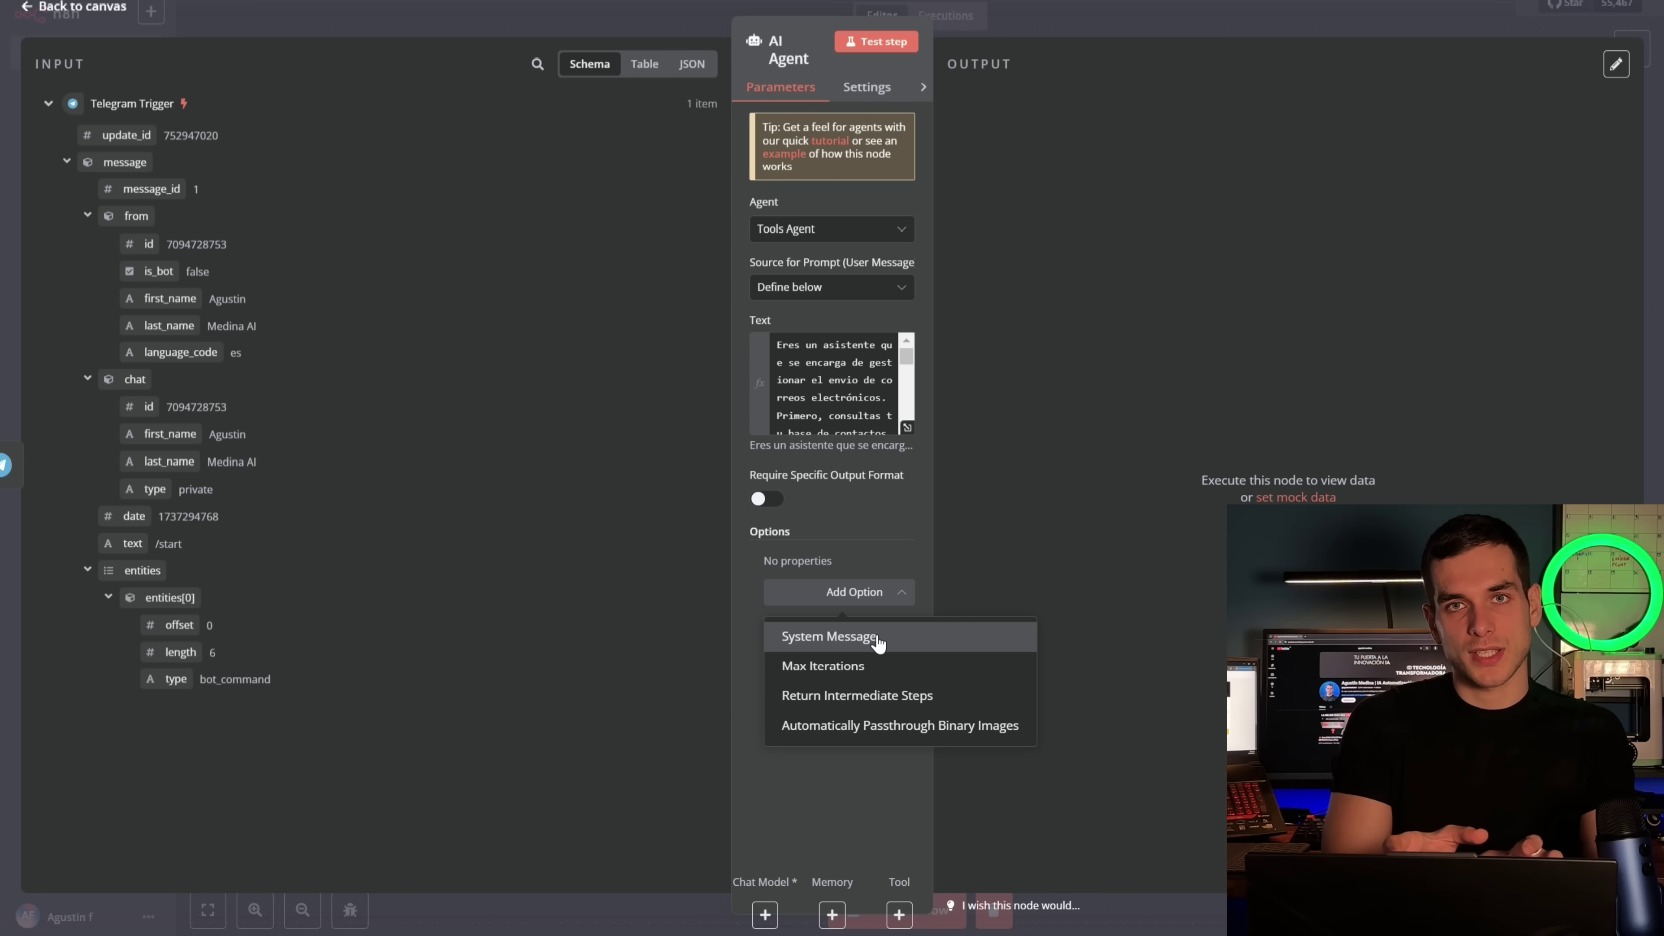
left_click(904, 525)
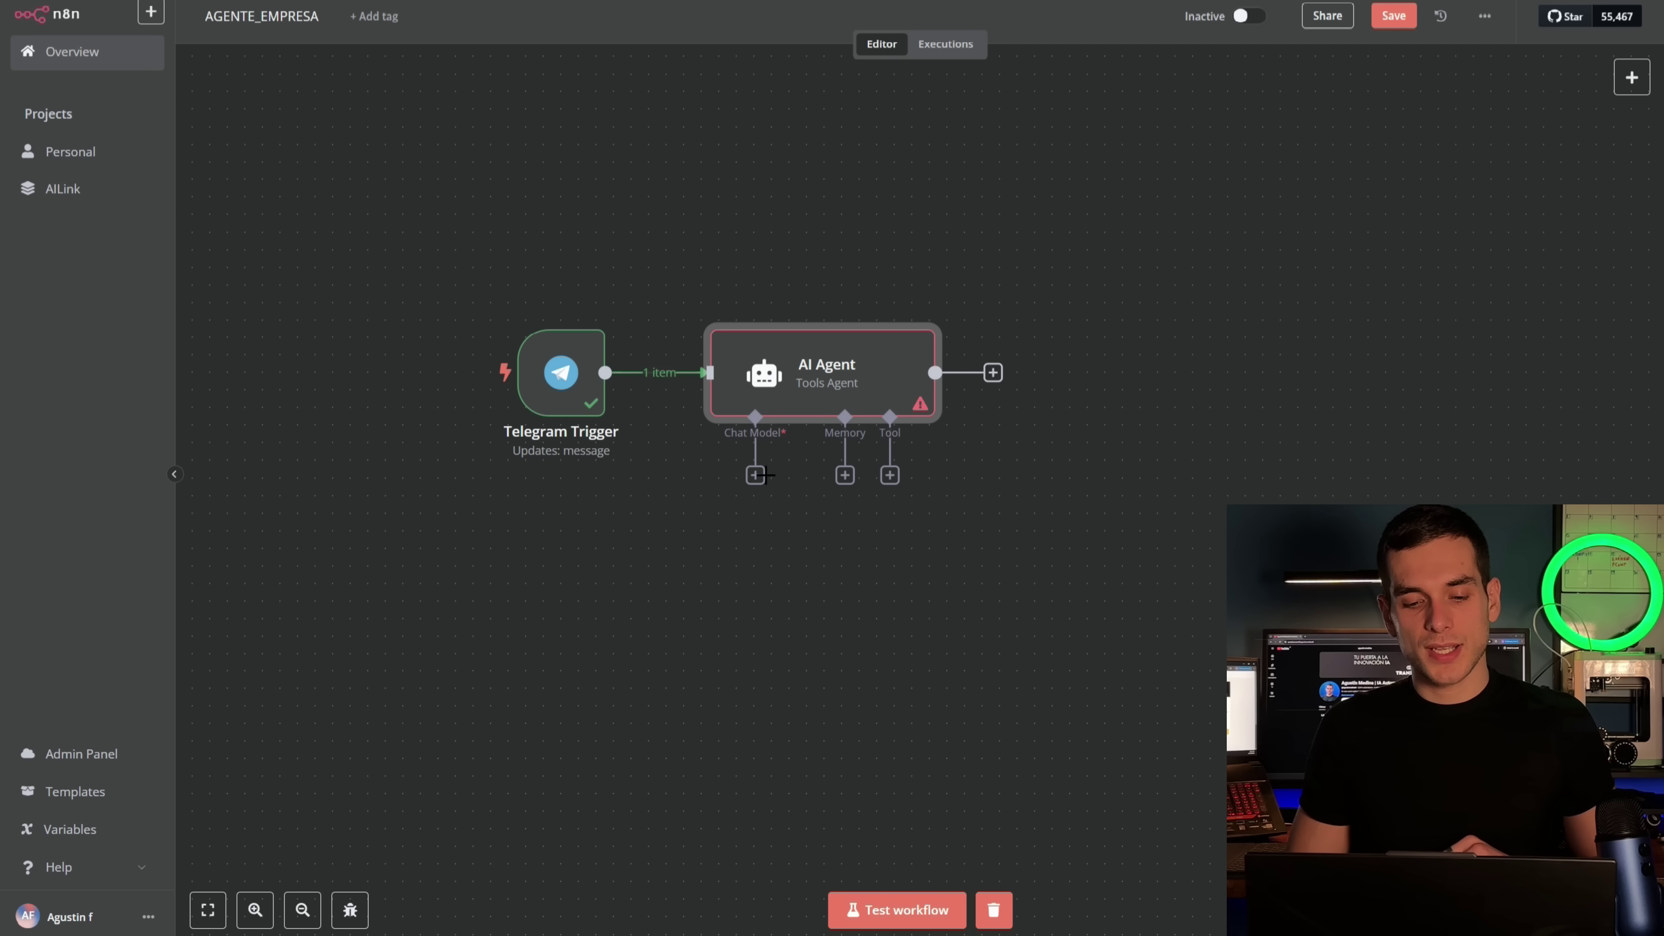
left_click(755, 476)
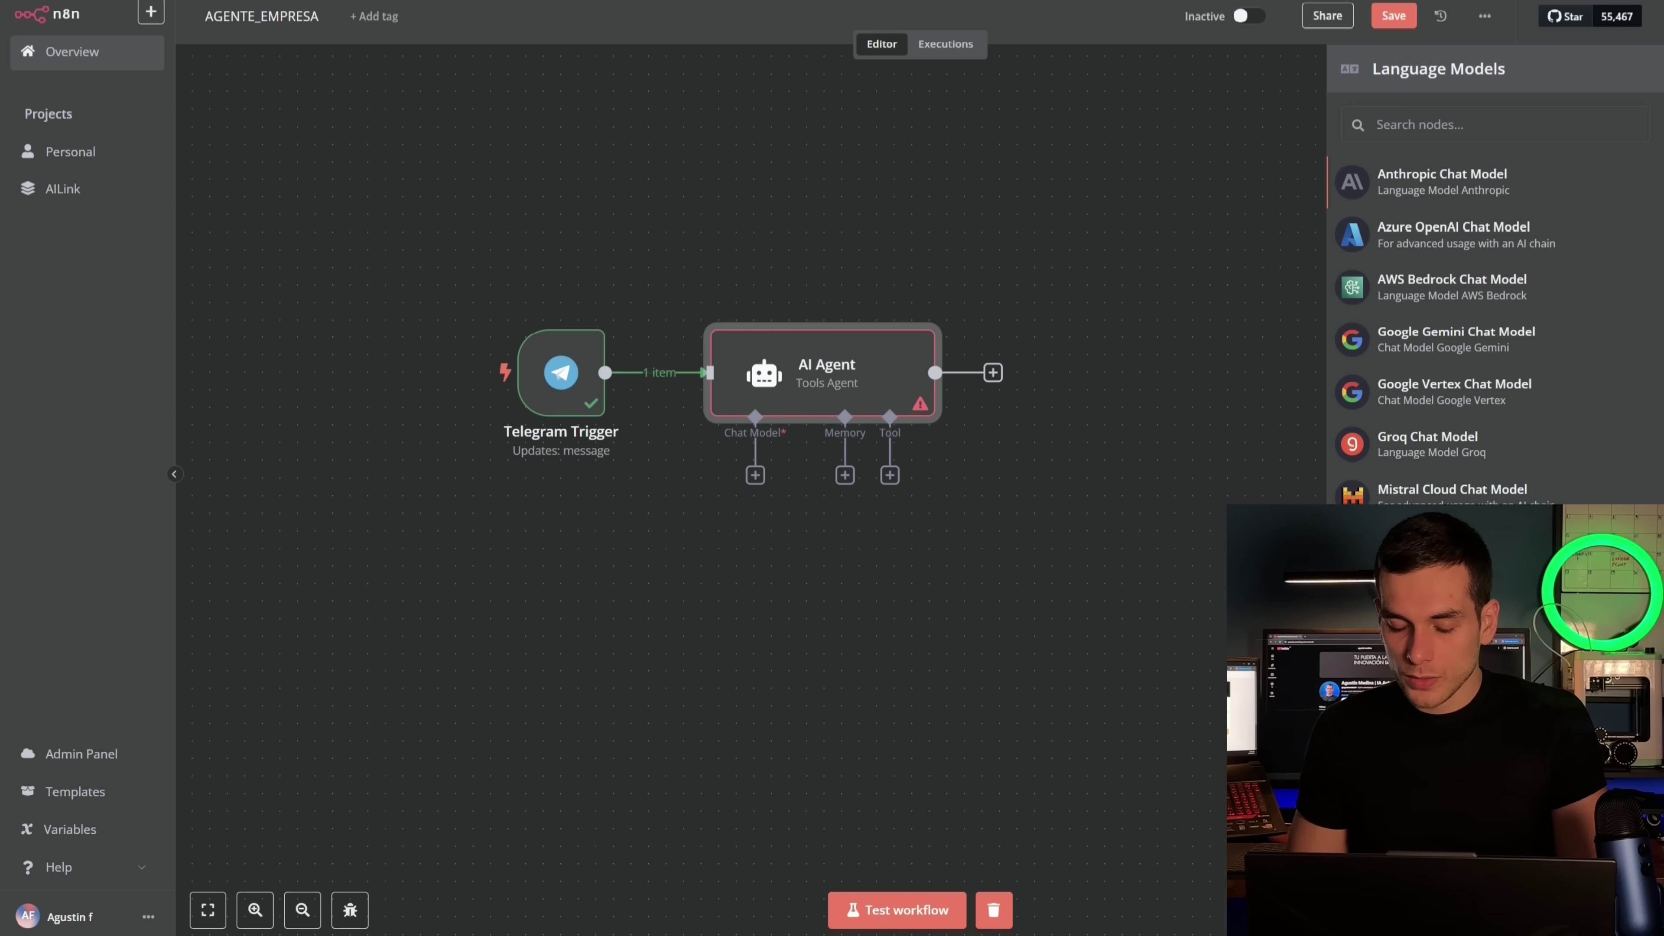
left_click(1441, 601)
key("Escape")
left_click_drag(806, 565, 681, 610)
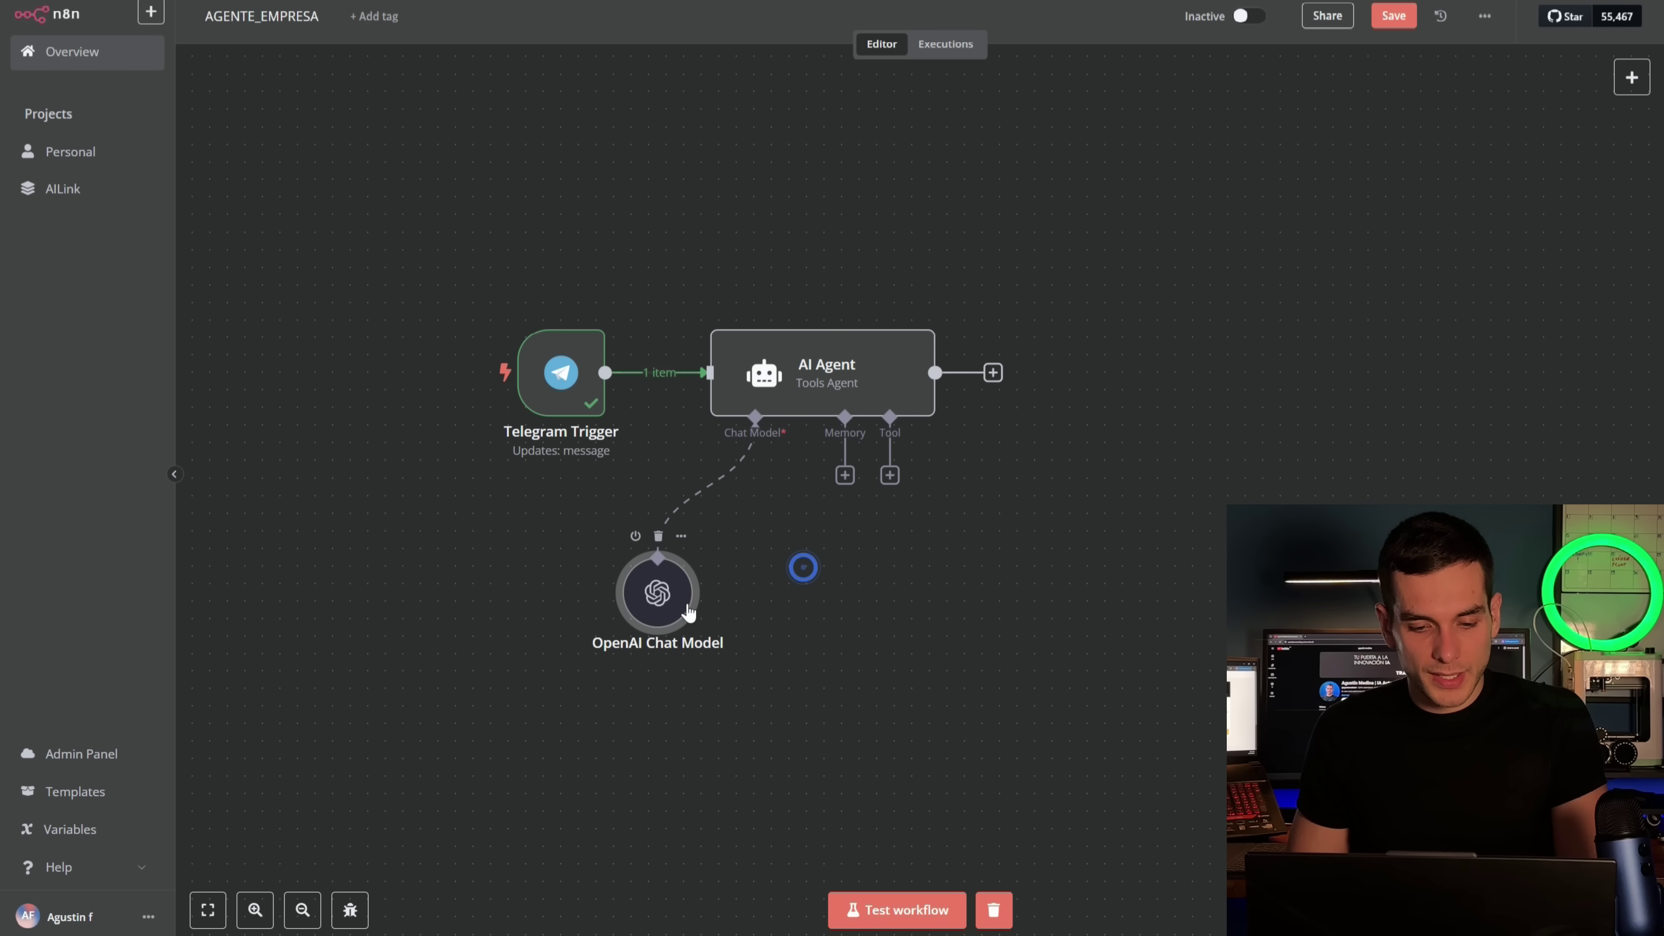
Check the OpenAi account credential of the OpenAI Chat Model and return to the canvas
double_click(677, 611)
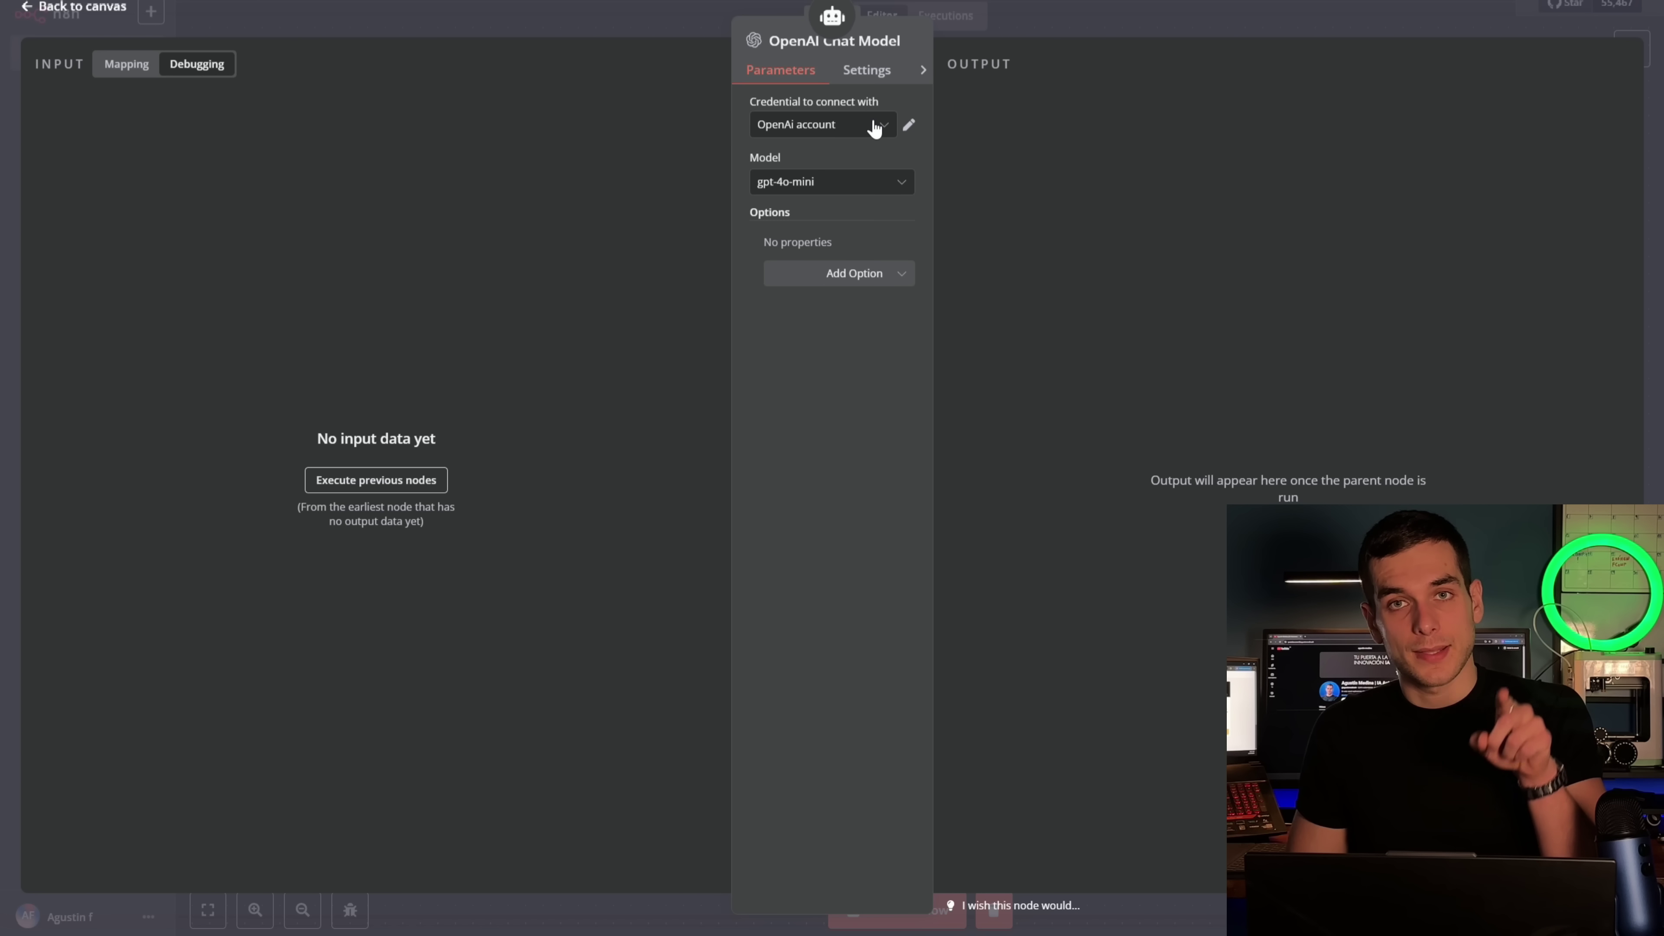
left_click(910, 124)
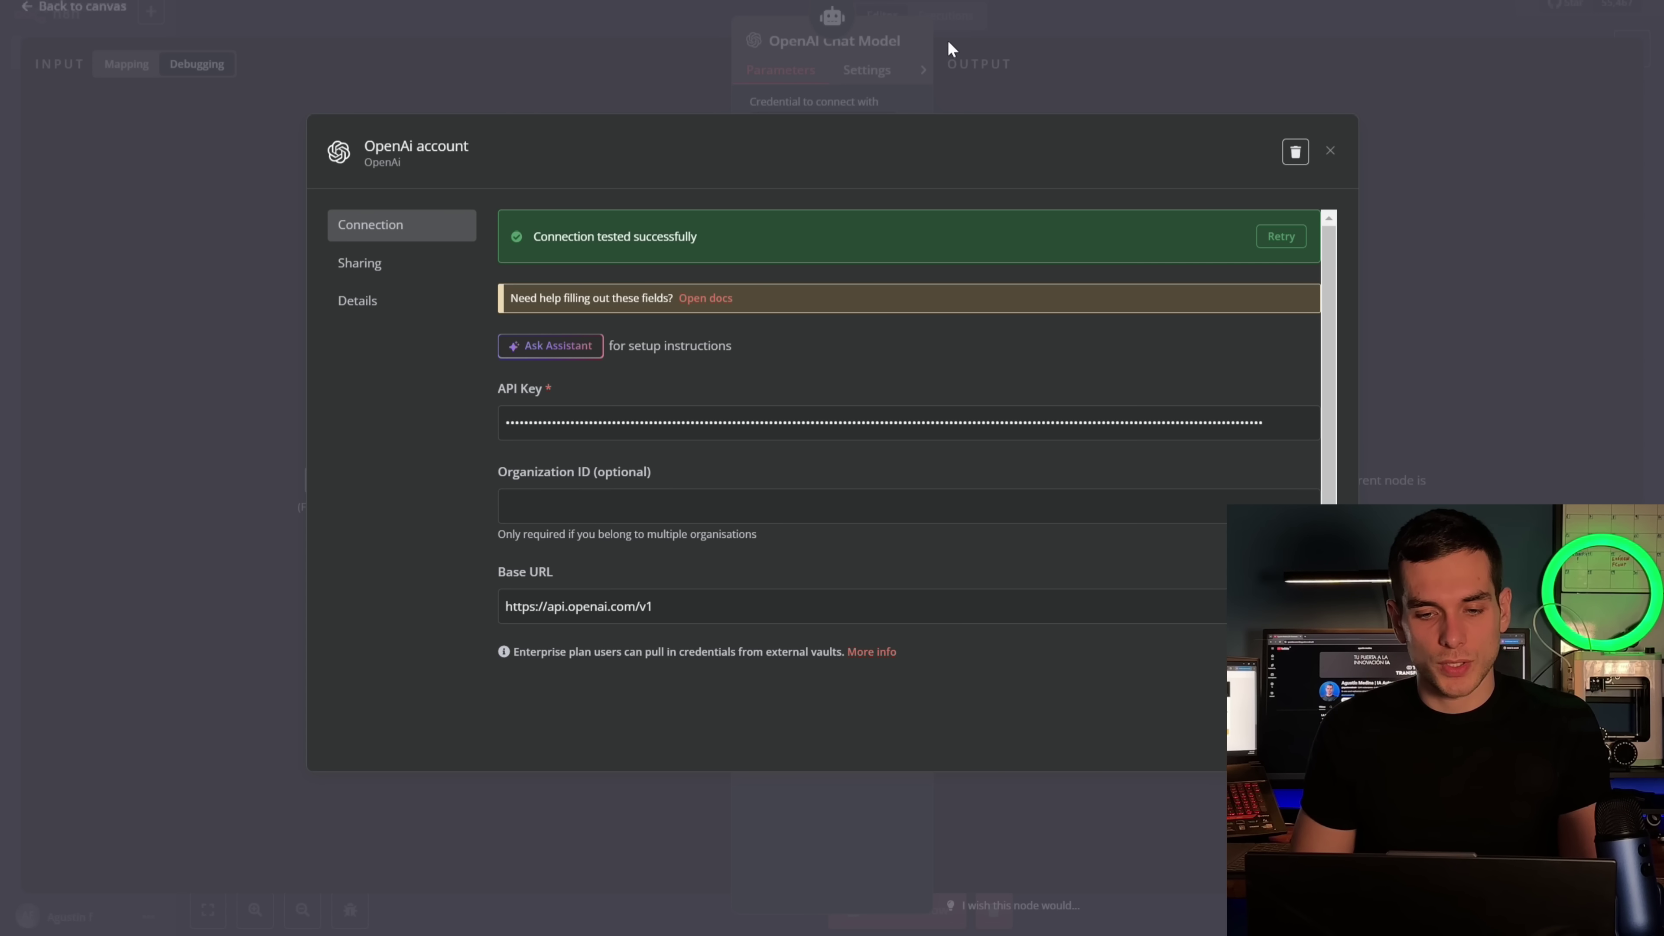
left_click(1089, 20)
left_click_drag(797, 588, 667, 524)
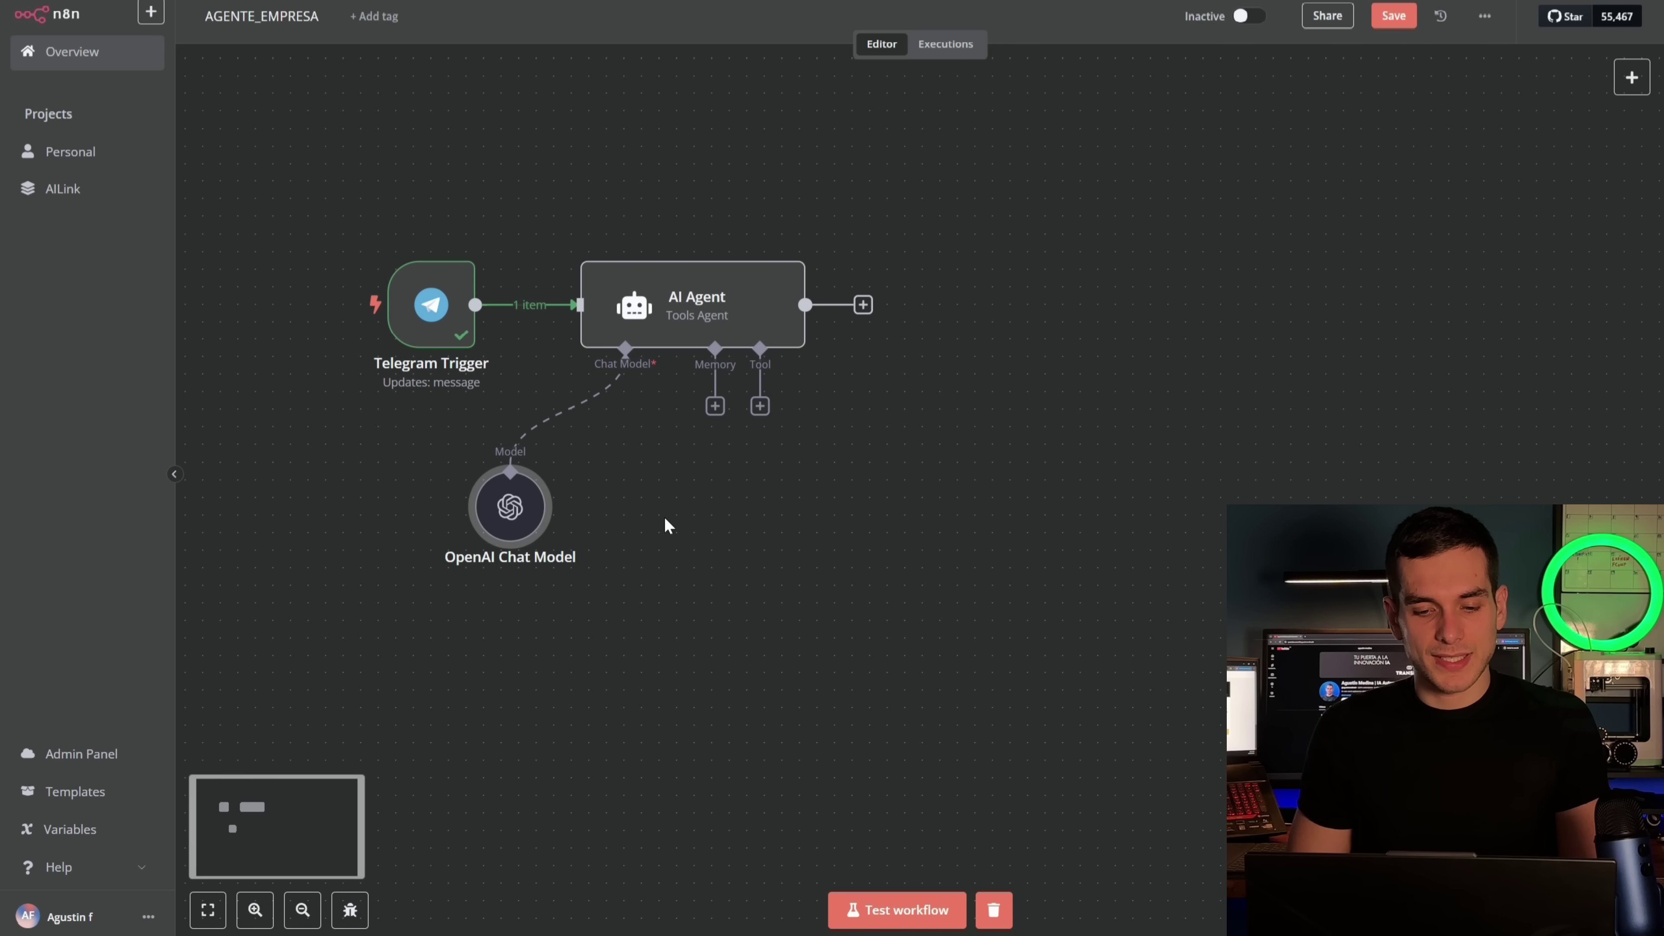
Attach a Window Buffer Memory to the AI Agent, with the session ID set to Define below and the key 1
left_click(715, 407)
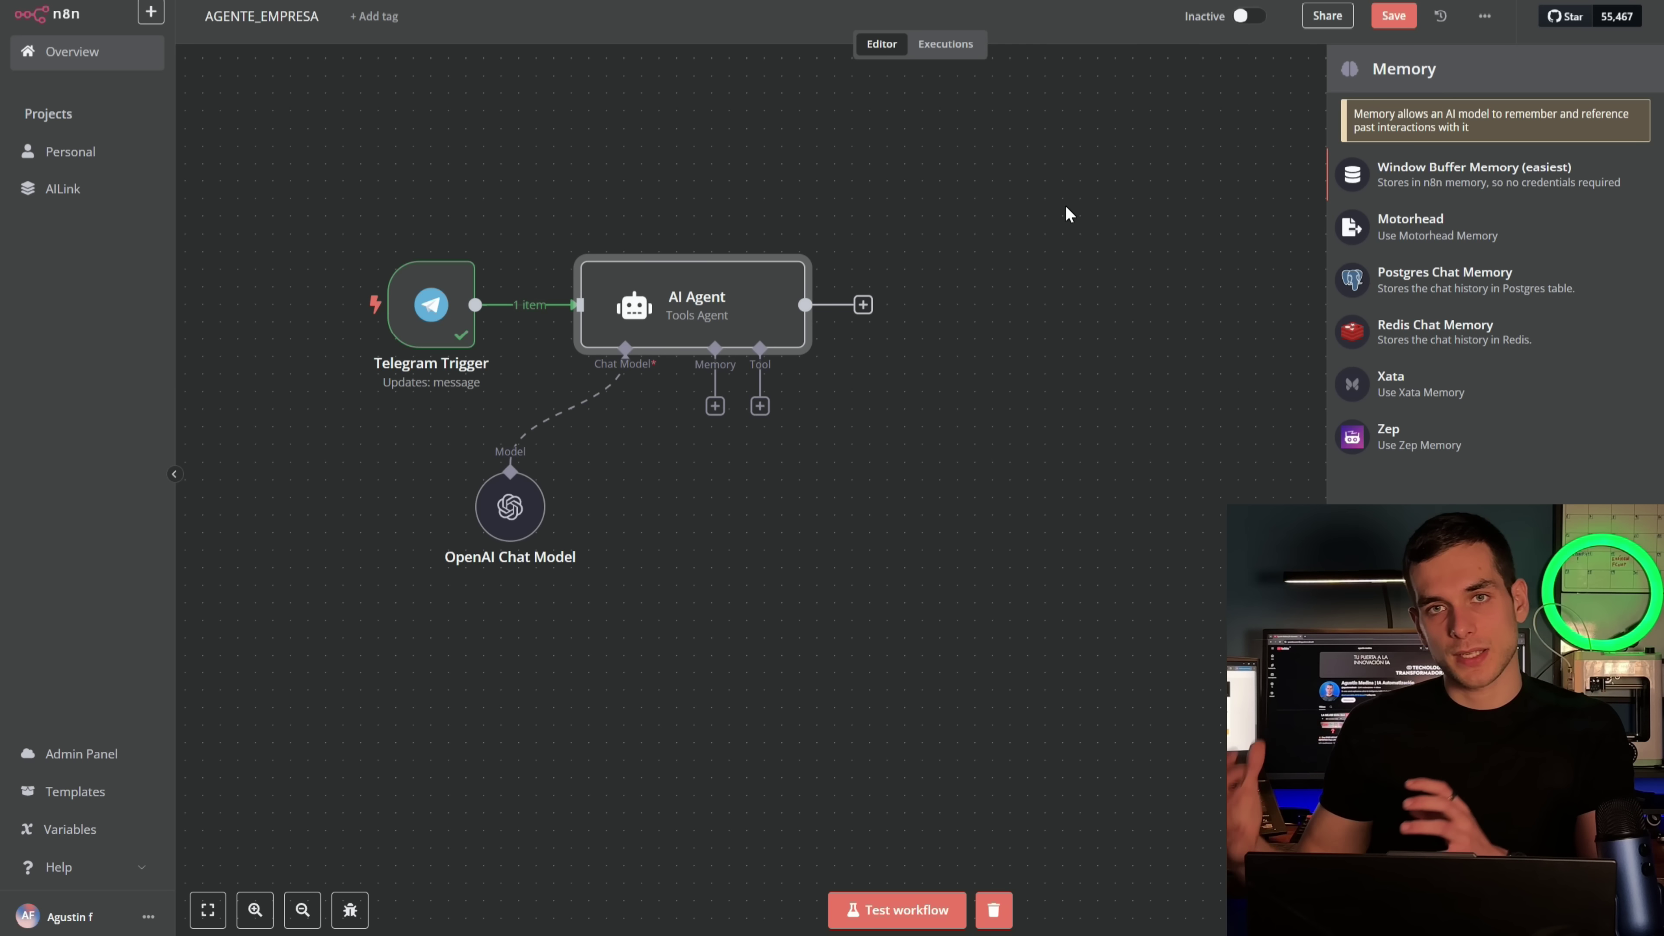
left_click(1505, 190)
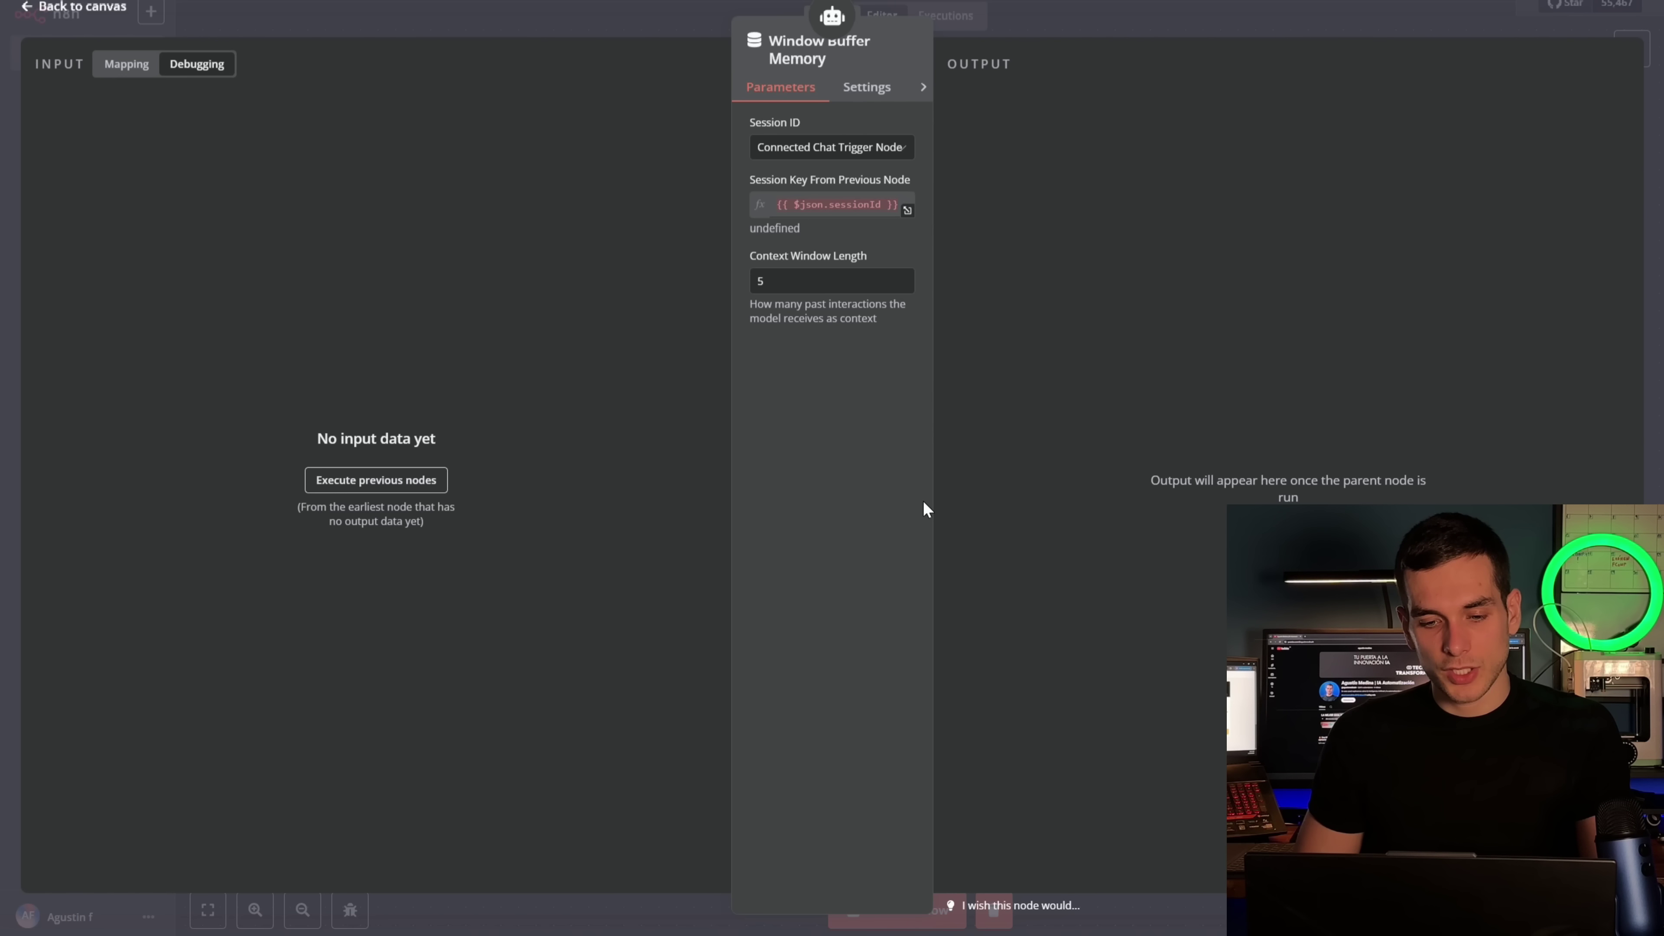
left_click(891, 150)
left_click(839, 262)
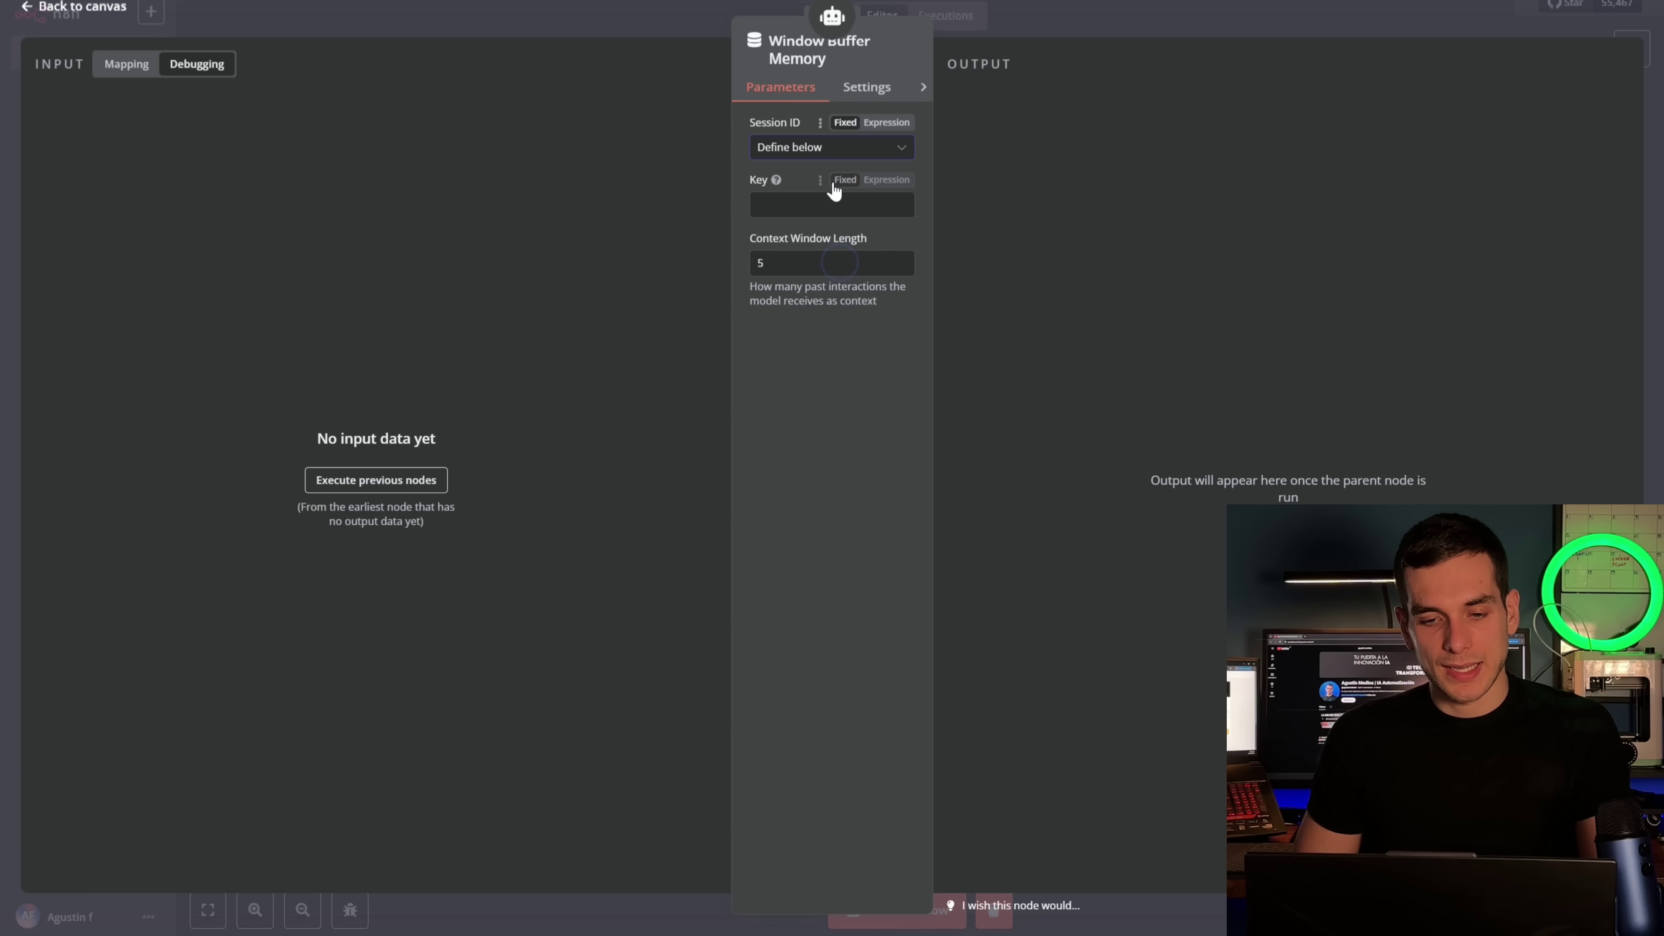
left_click(823, 201)
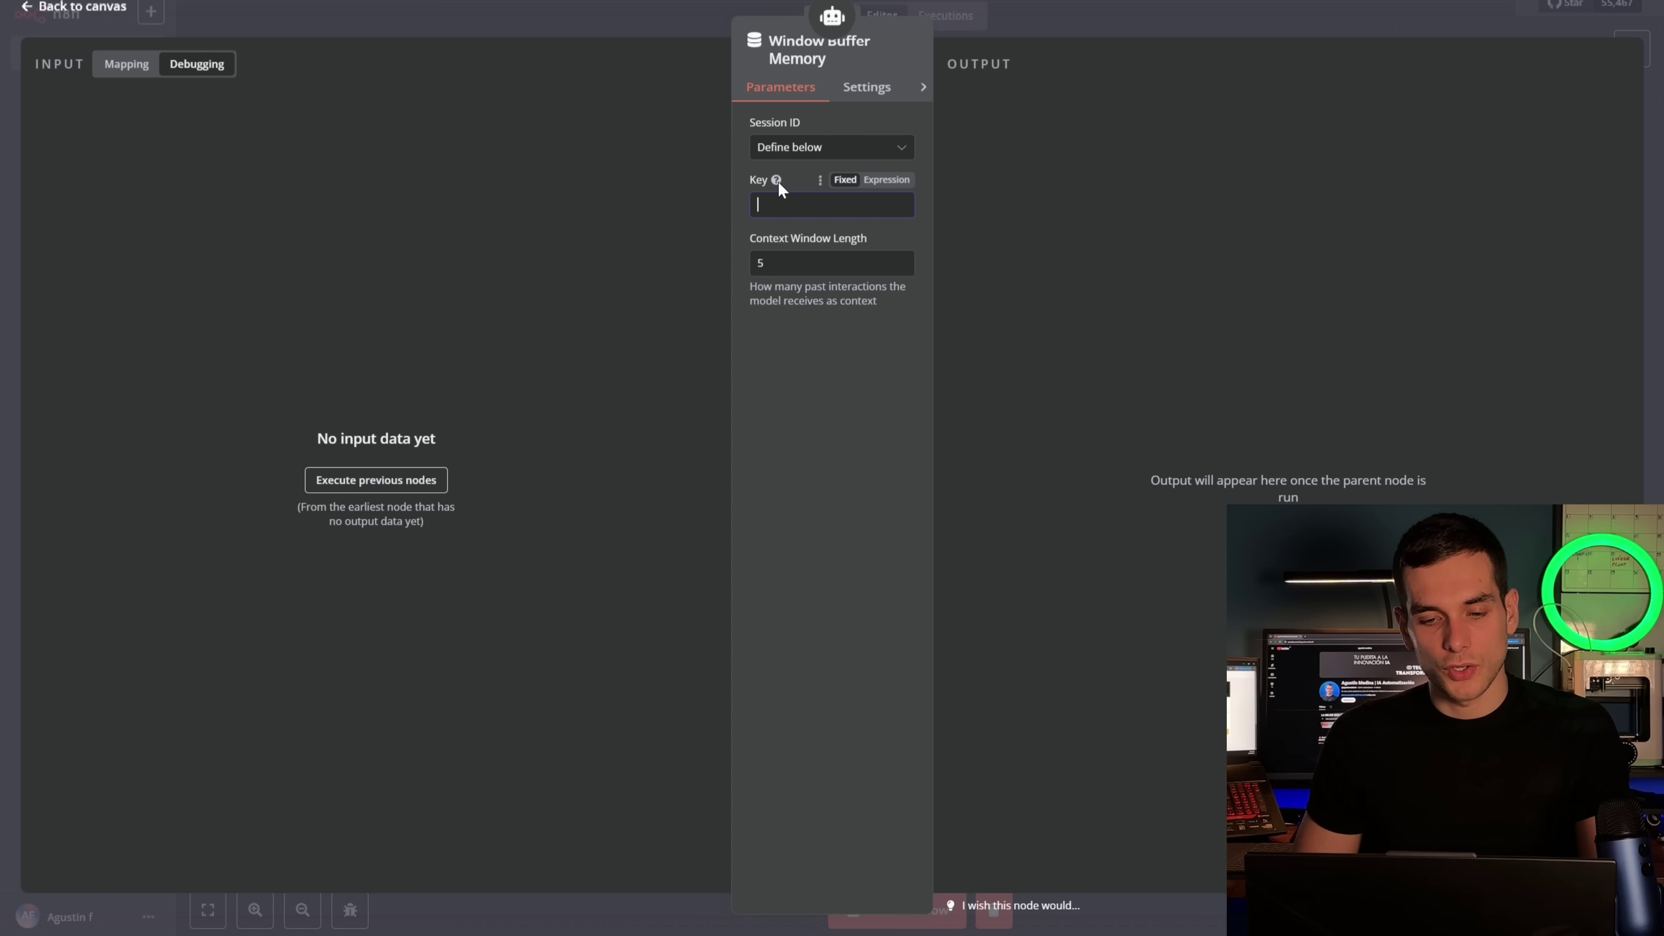
type("1")
left_click(822, 342)
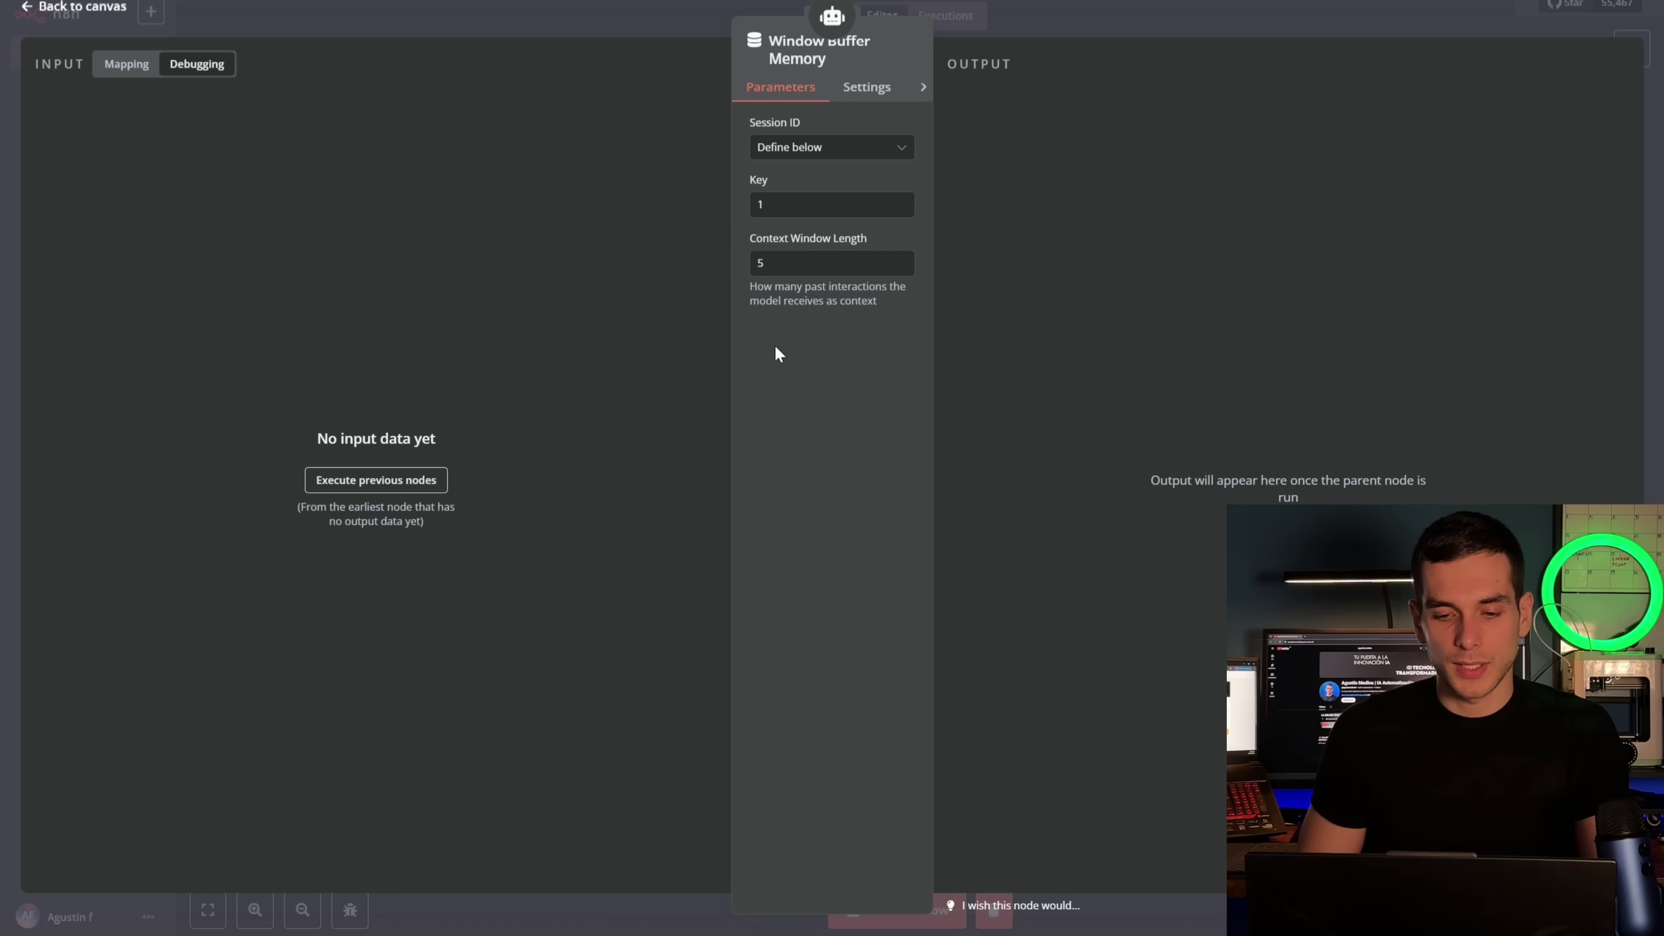
left_click(1086, 34)
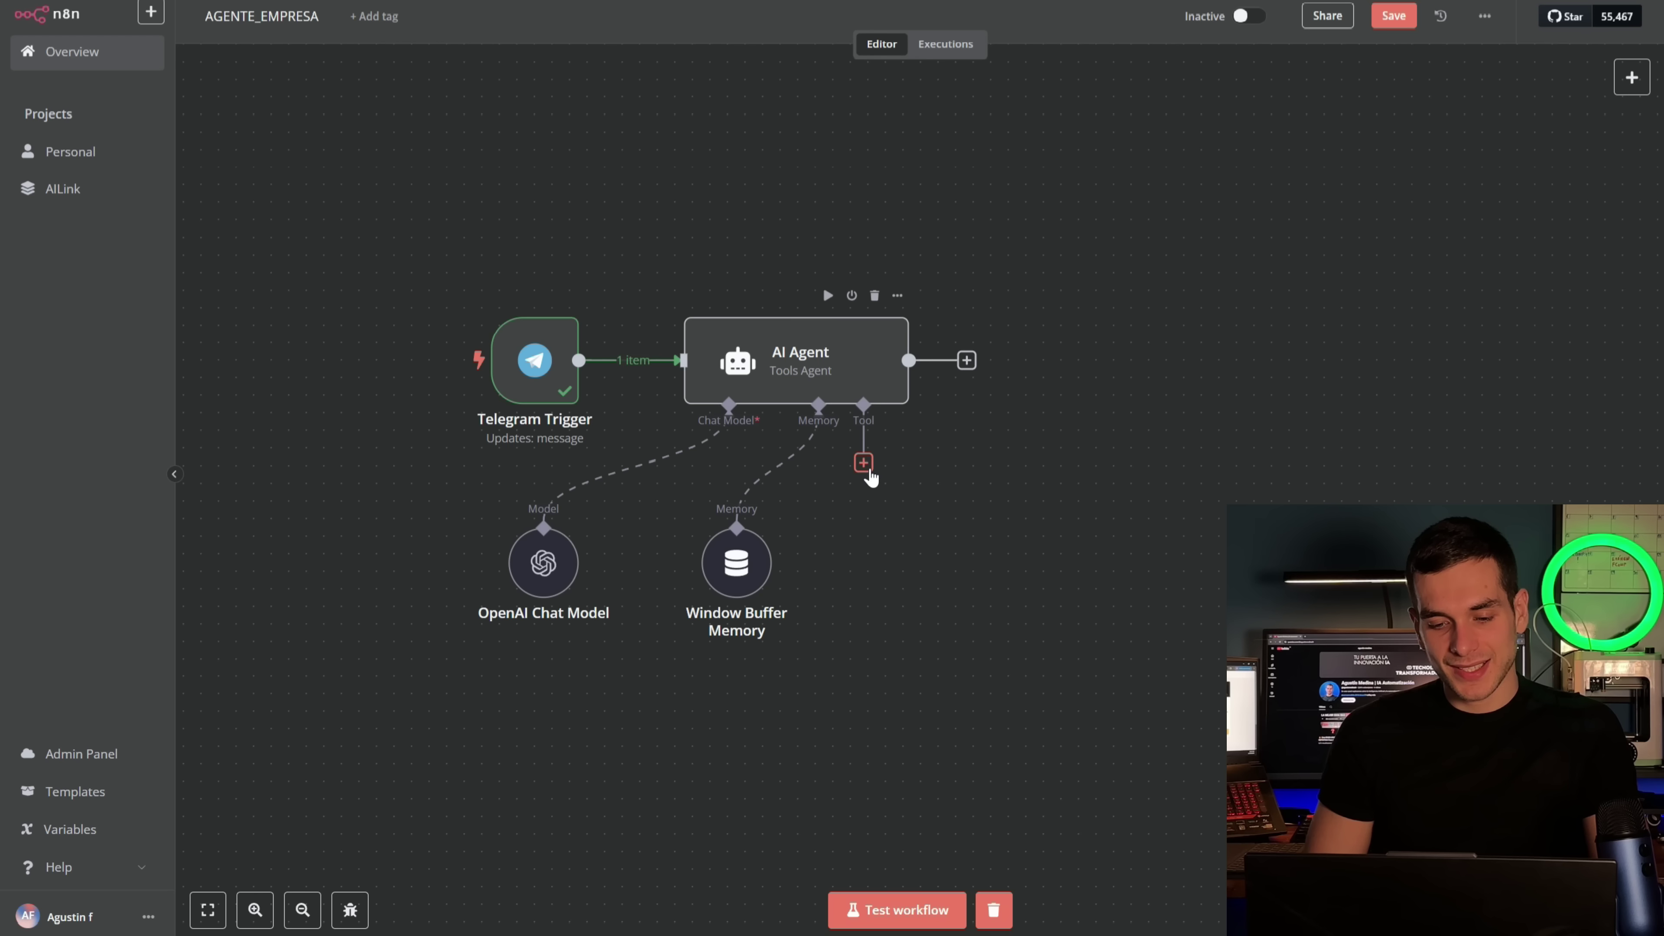
Add a Google Sheets tool to the AI Agent and check its Google Sheets account connection
left_click(864, 463)
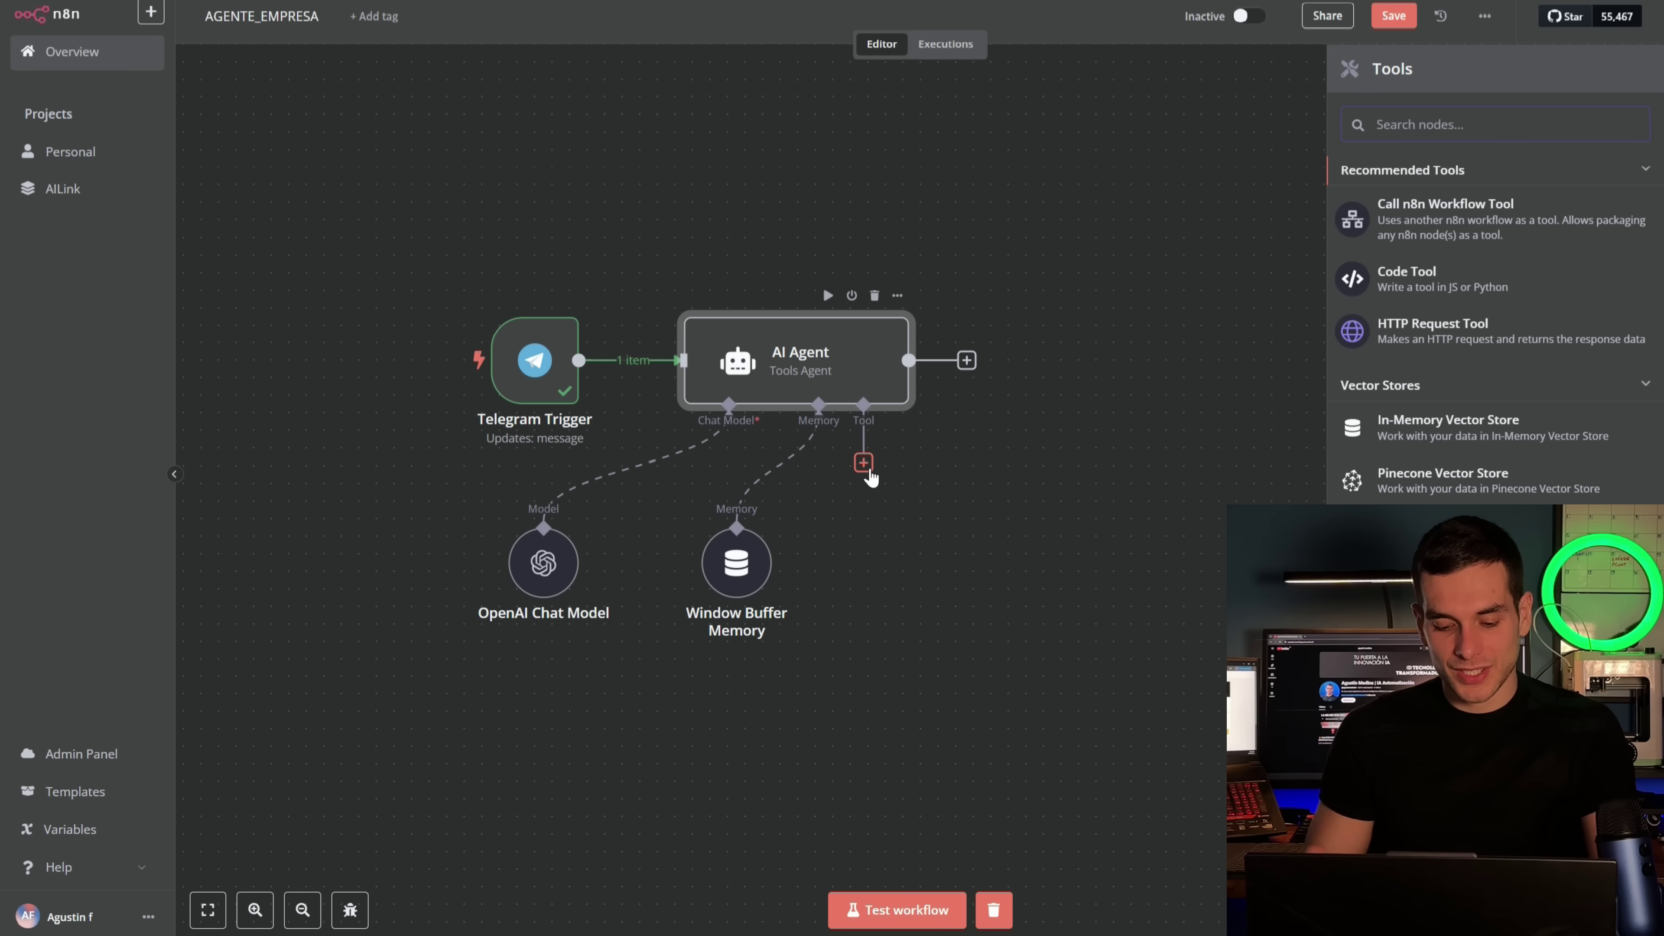
type("shee")
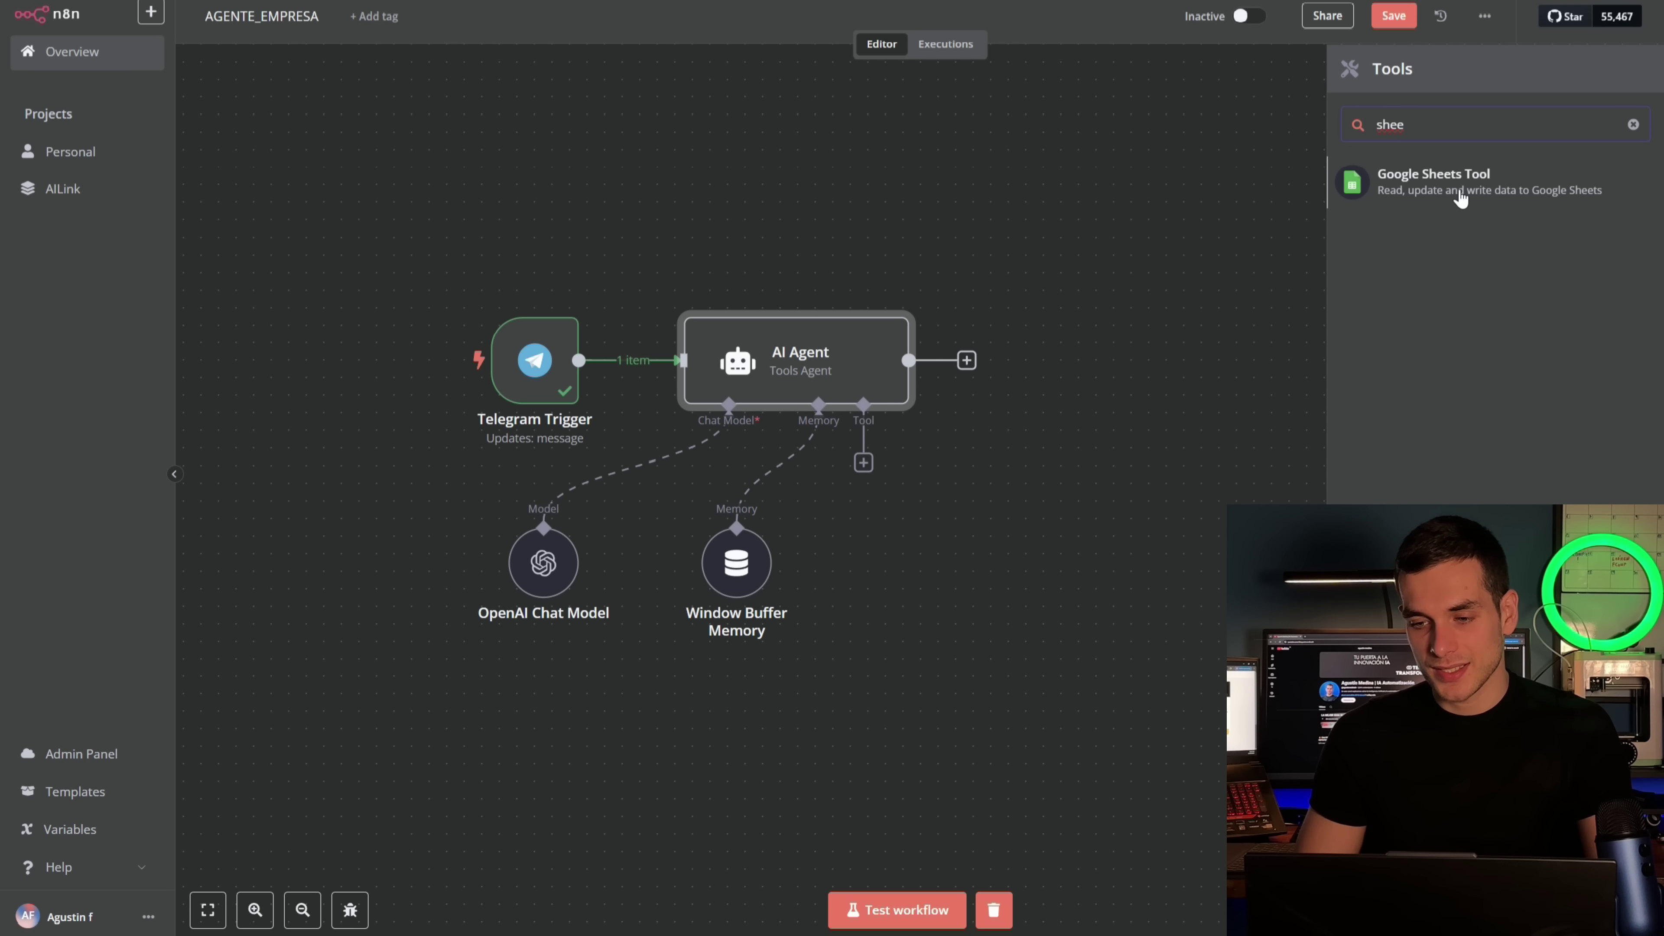
left_click(1460, 197)
left_click(909, 126)
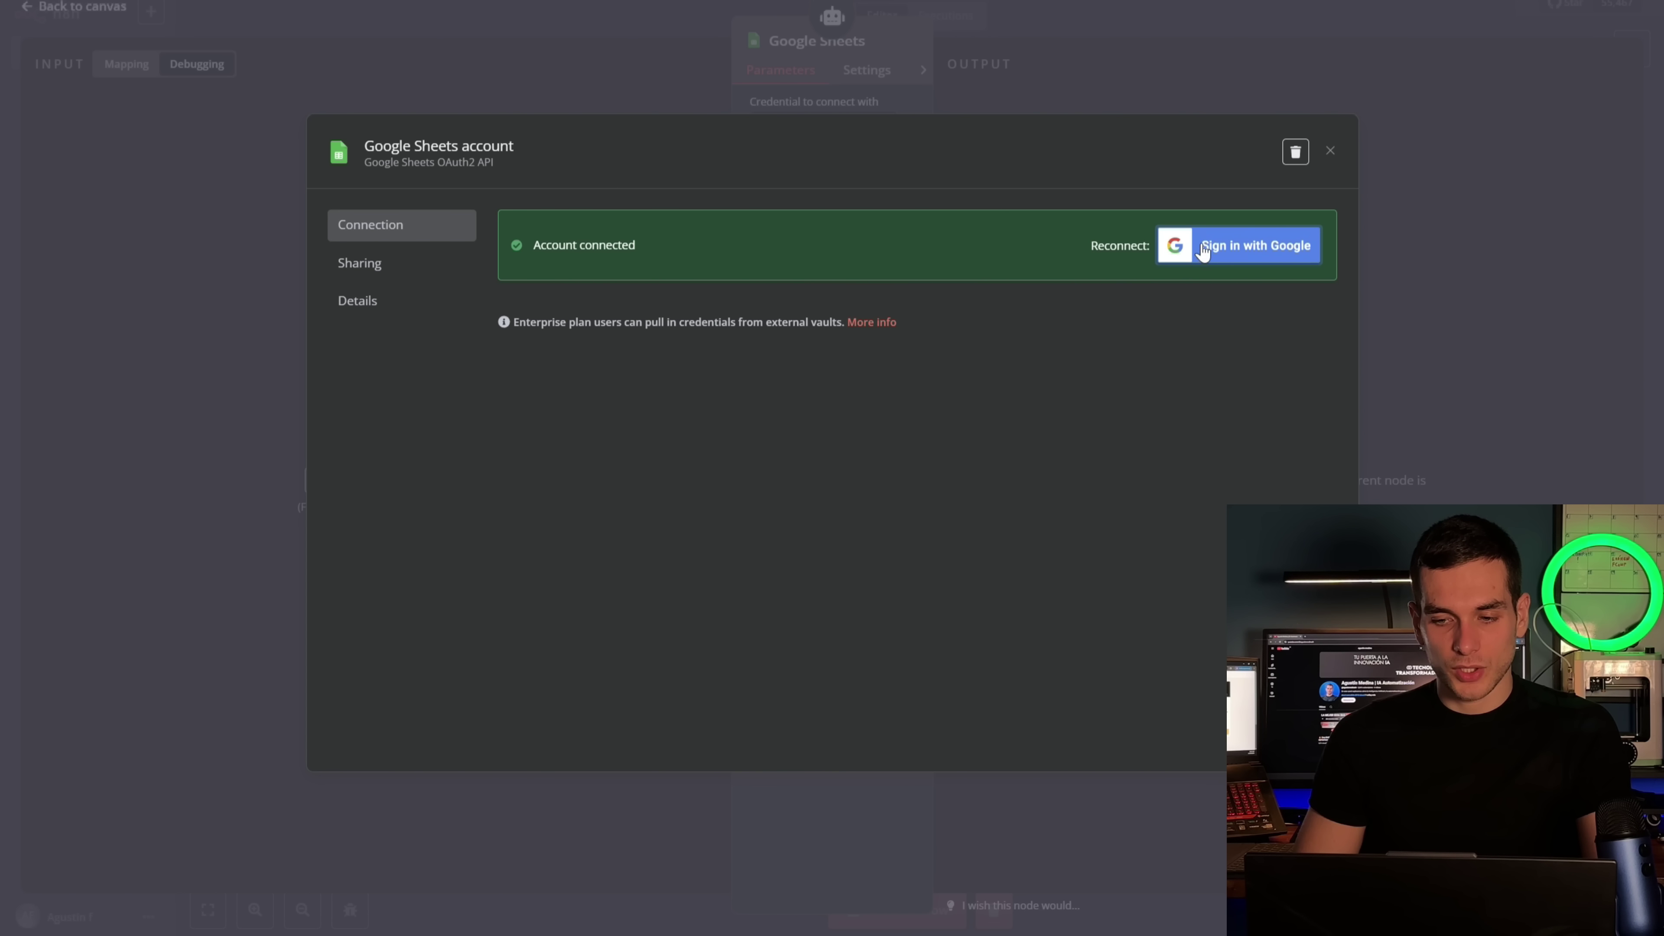
left_click(1330, 151)
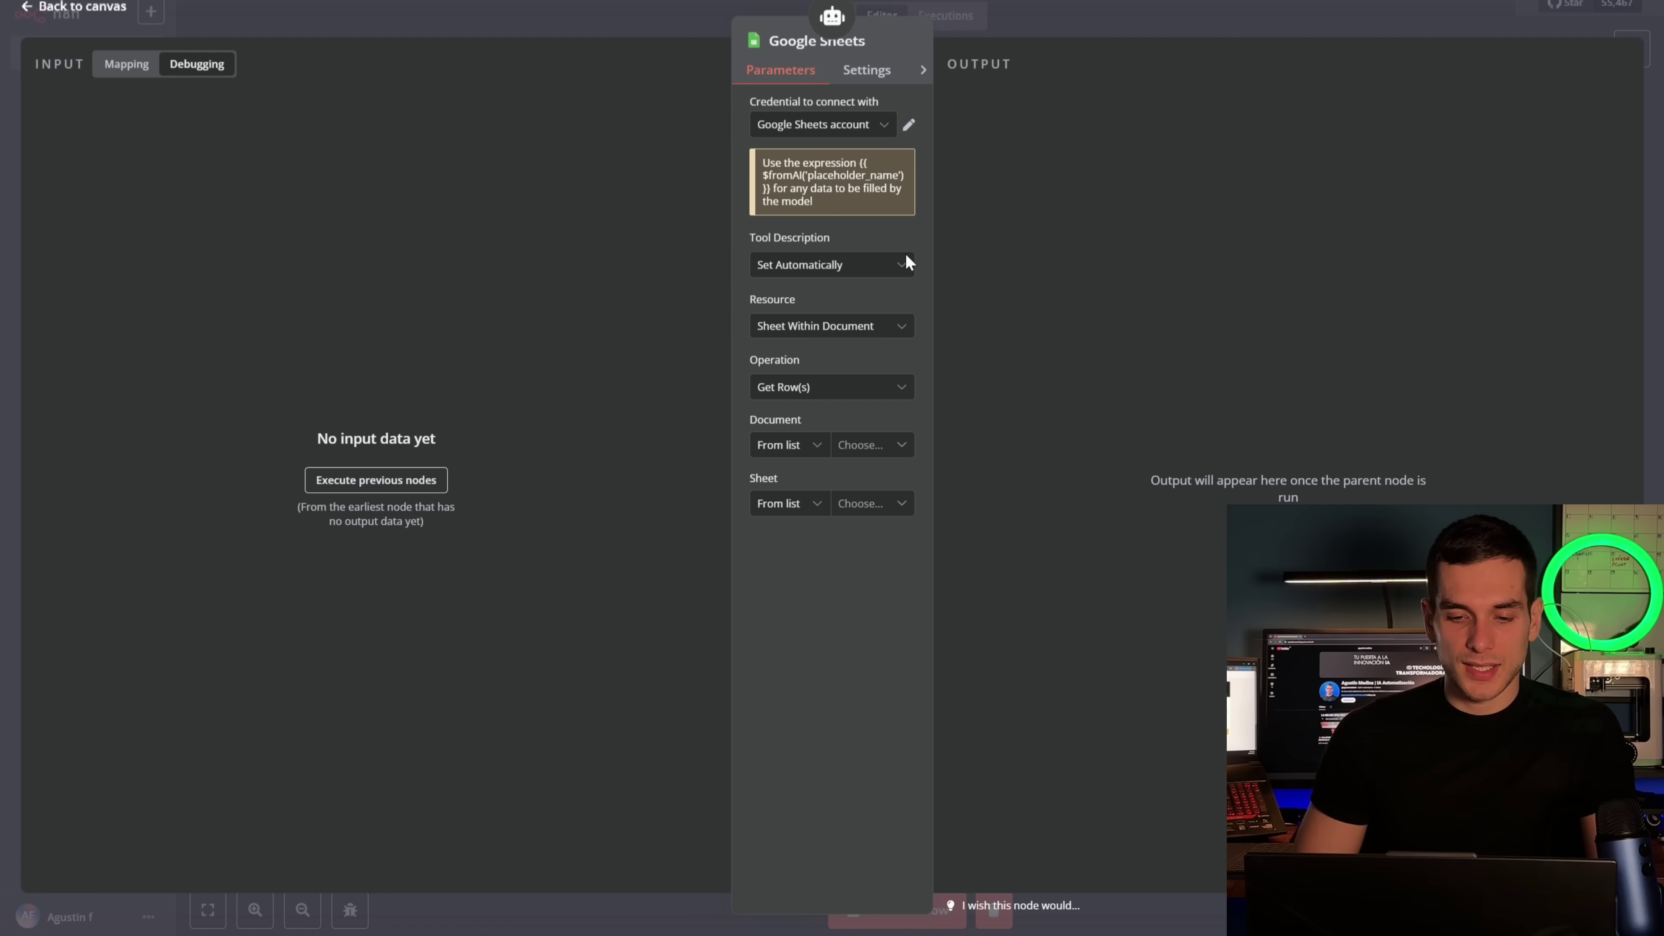
Keep the sheet tool's description on Set Automatically, its resource on Sheet Within Document and its operation on Get Row(s)
left_click(873, 268)
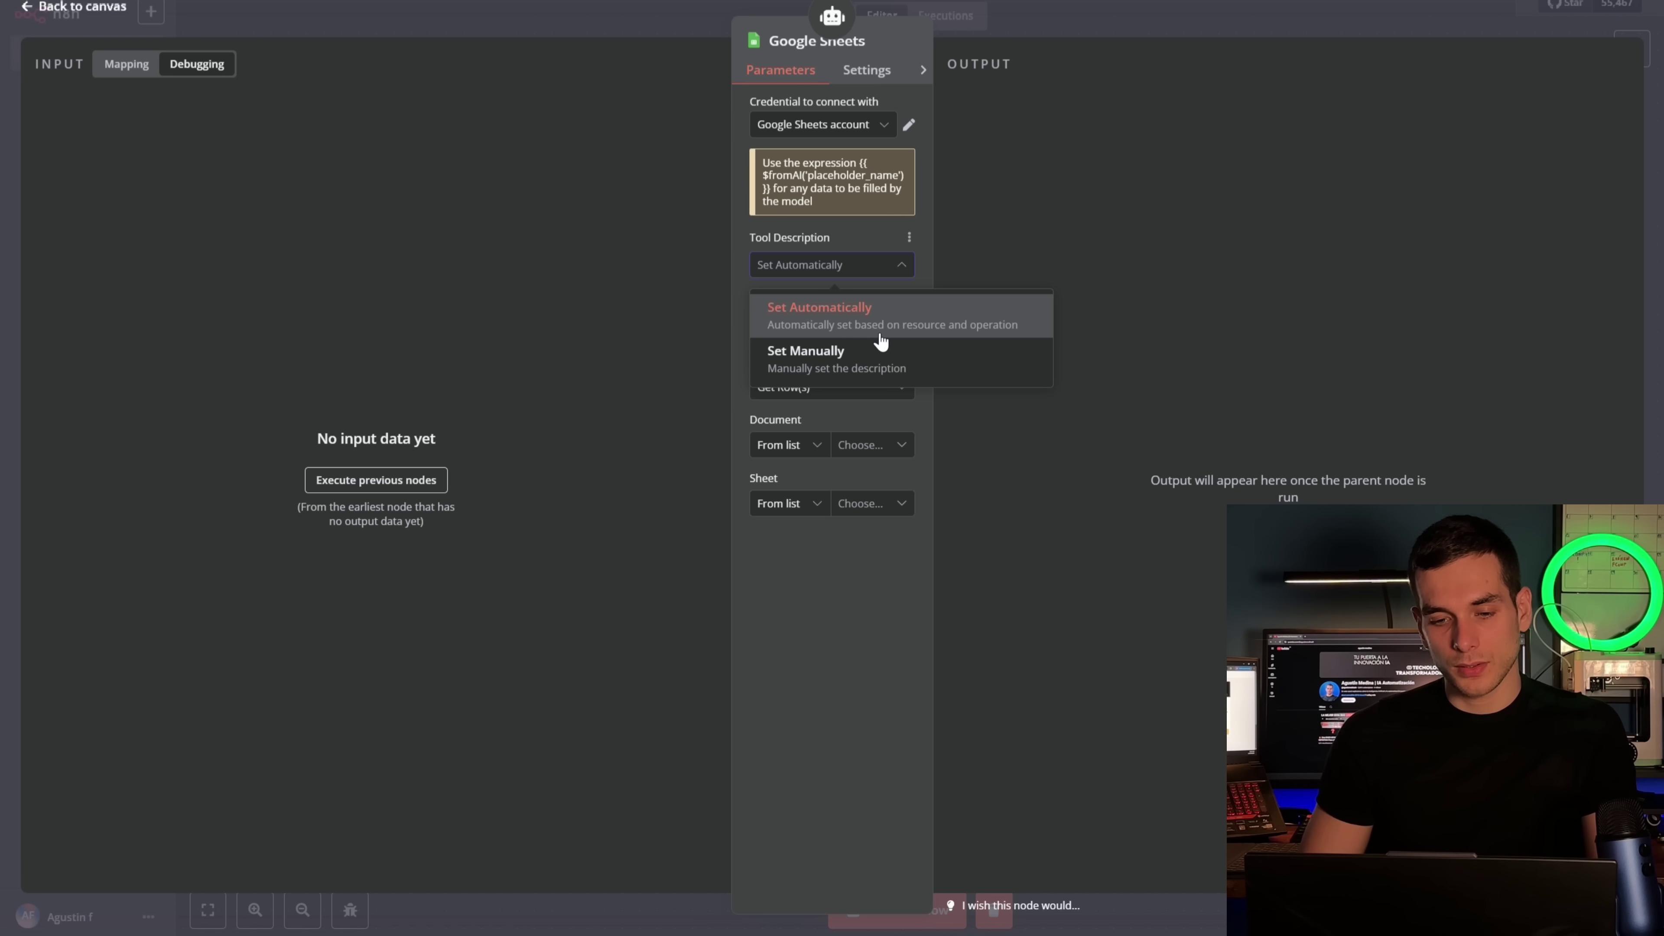
left_click(881, 340)
left_click(855, 324)
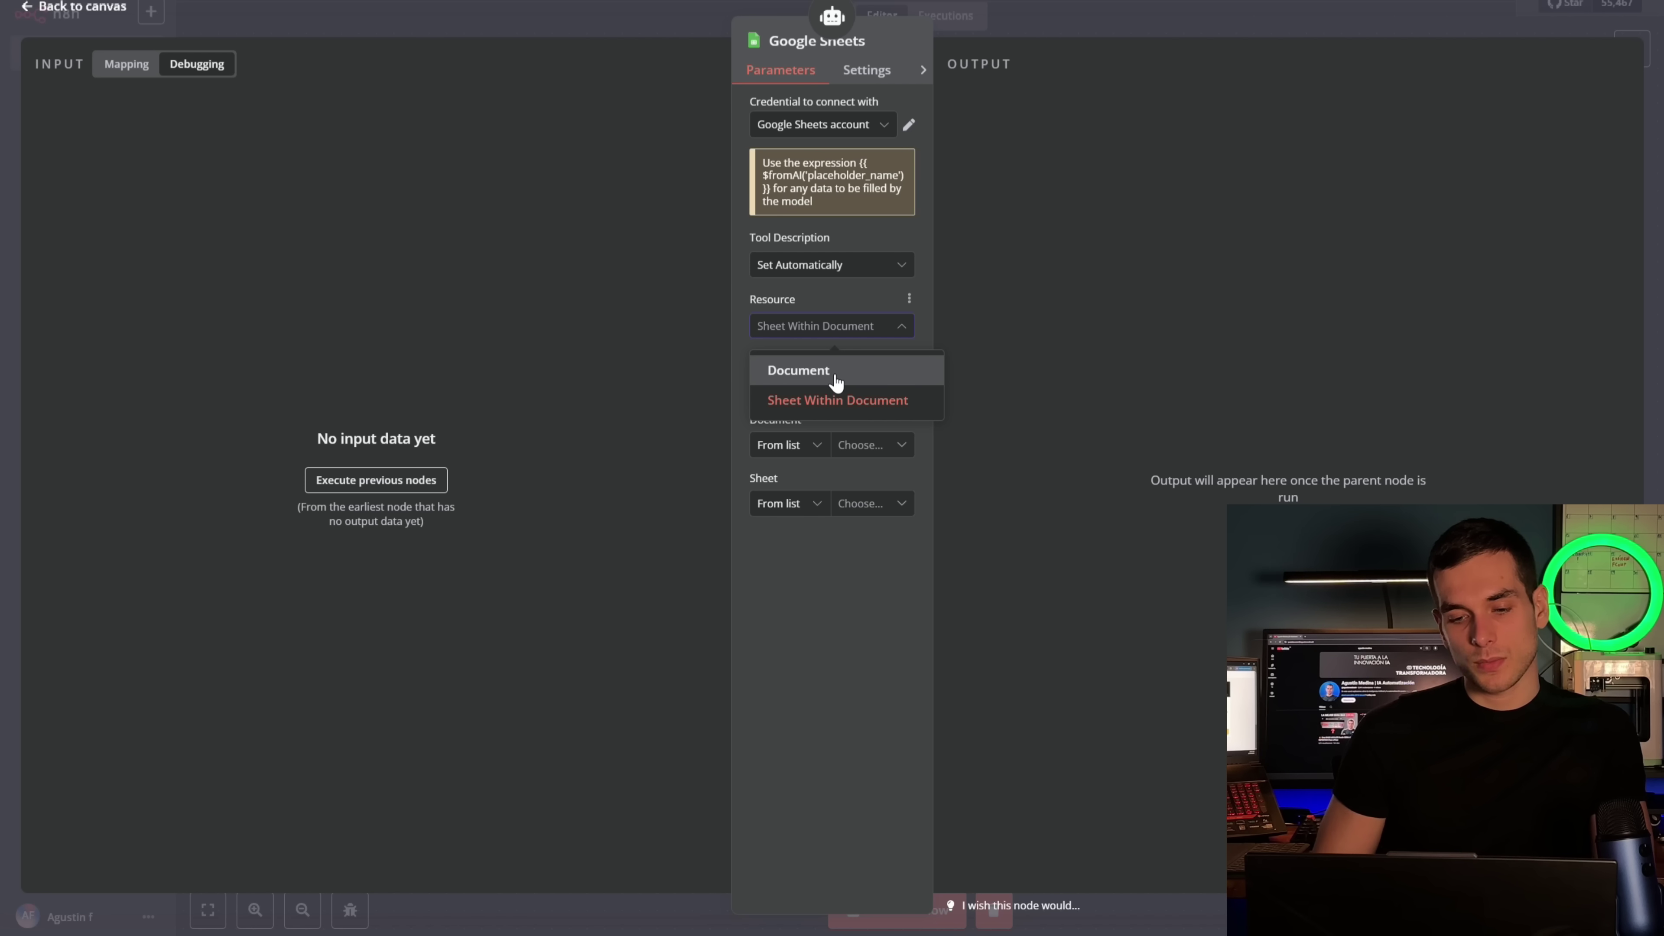
left_click(846, 397)
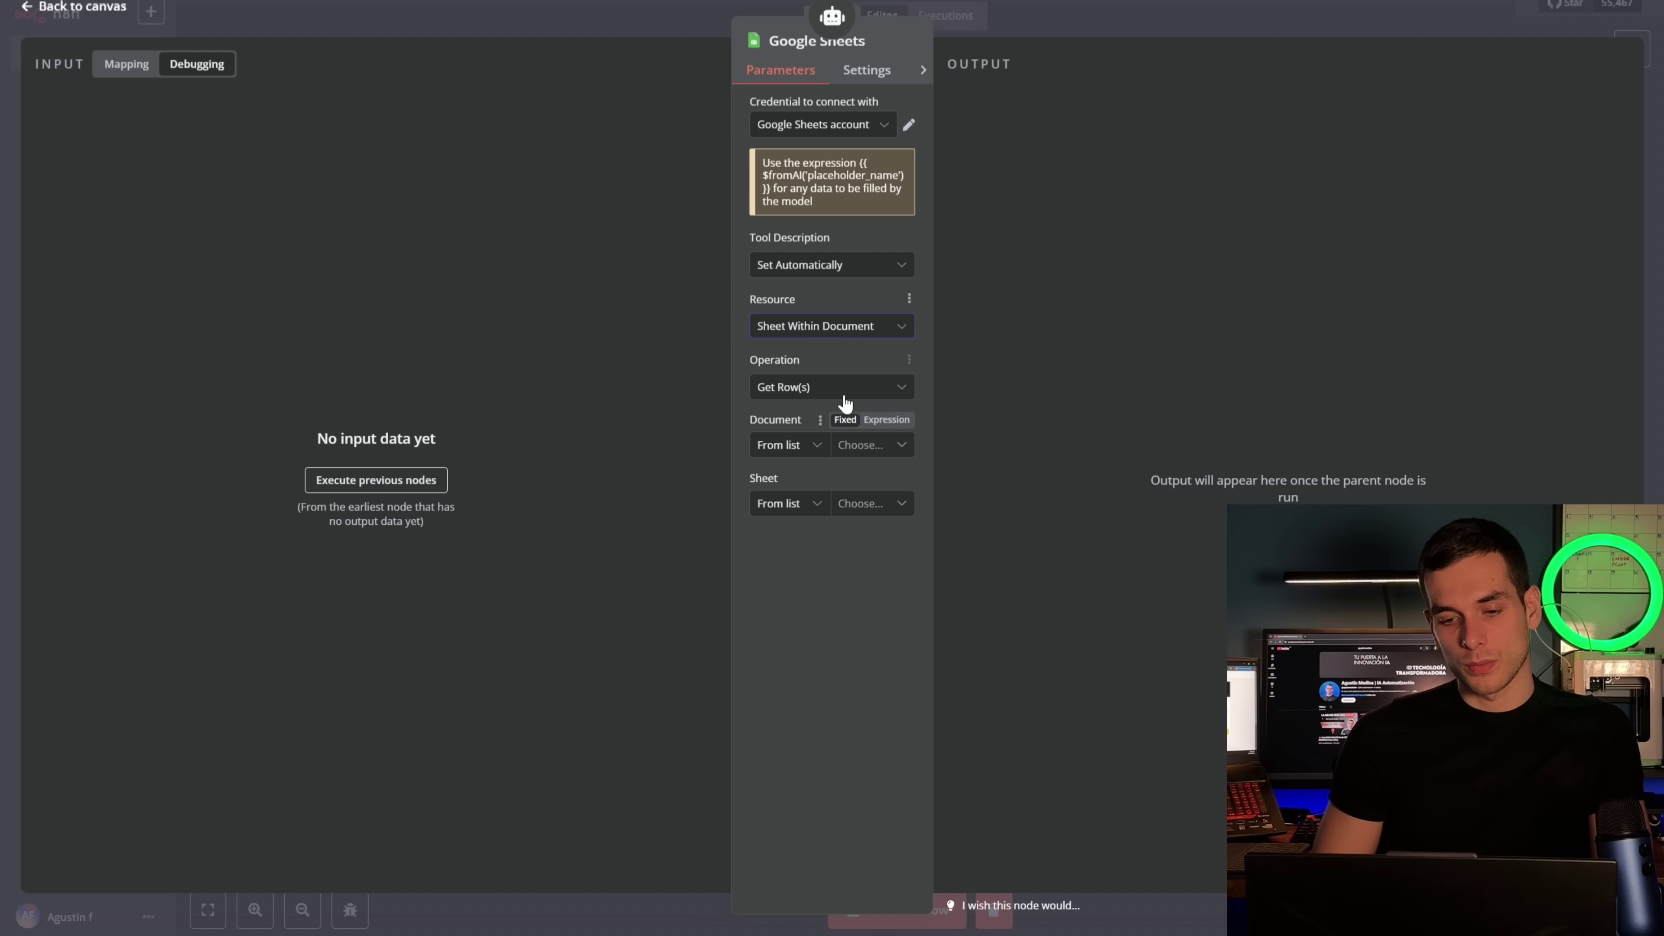
left_click(813, 390)
left_click(817, 383)
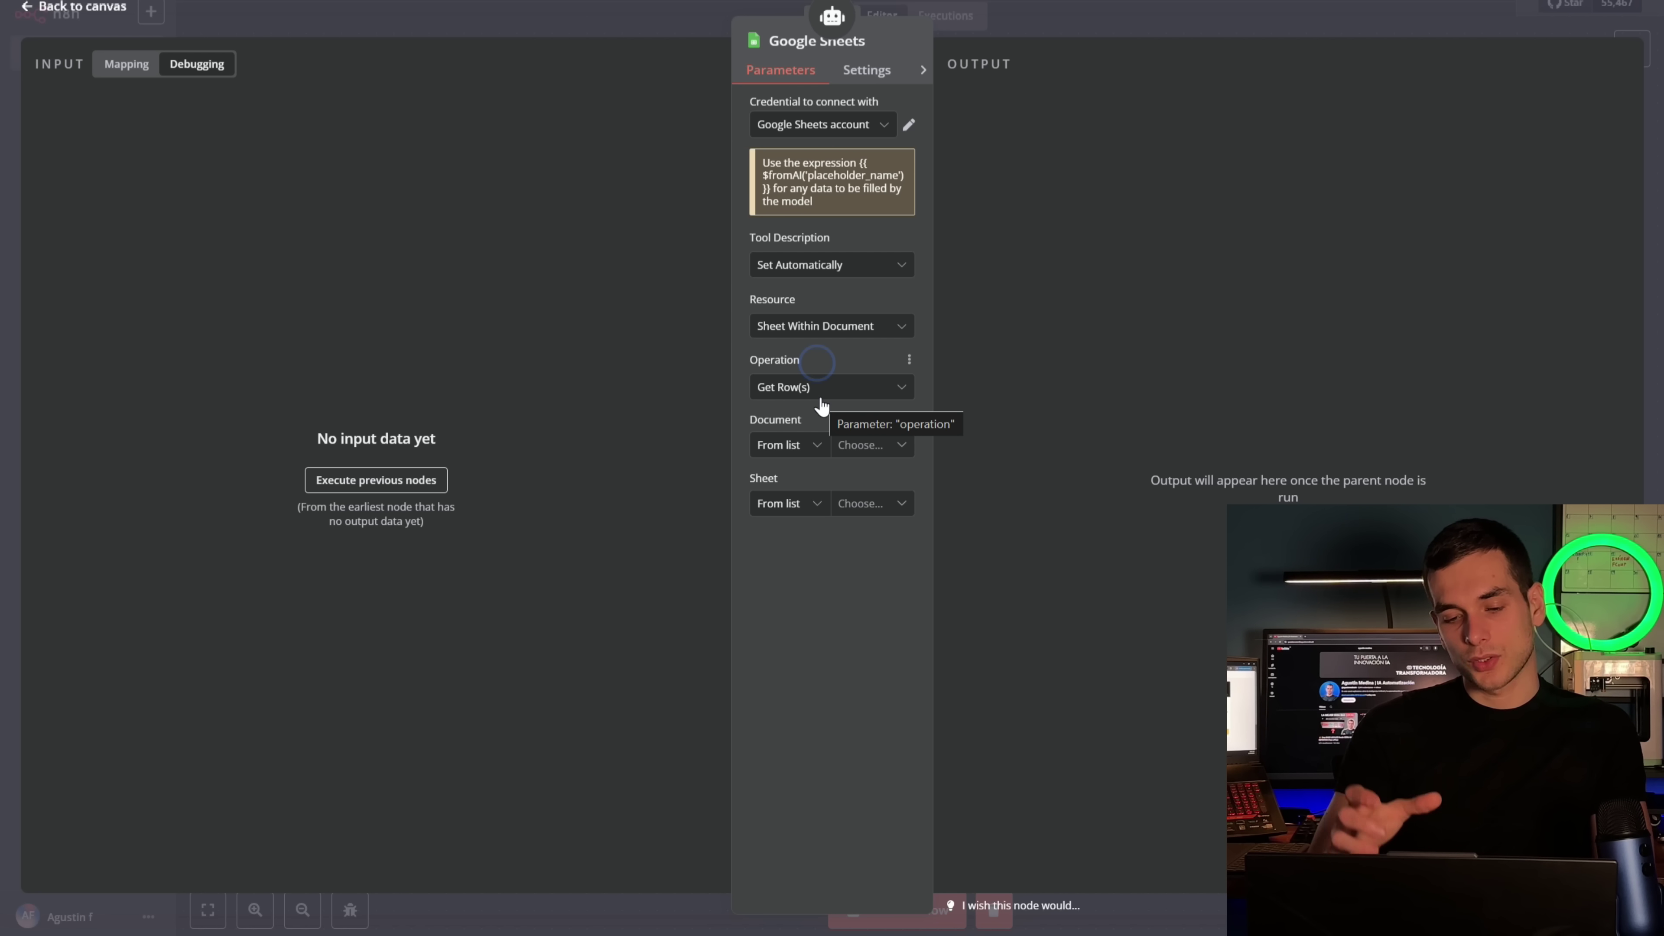
Select the CONTACTOS CLIENTES document and its sheet Hoja 1 as the source for the Google Sheets tool
left_click(867, 453)
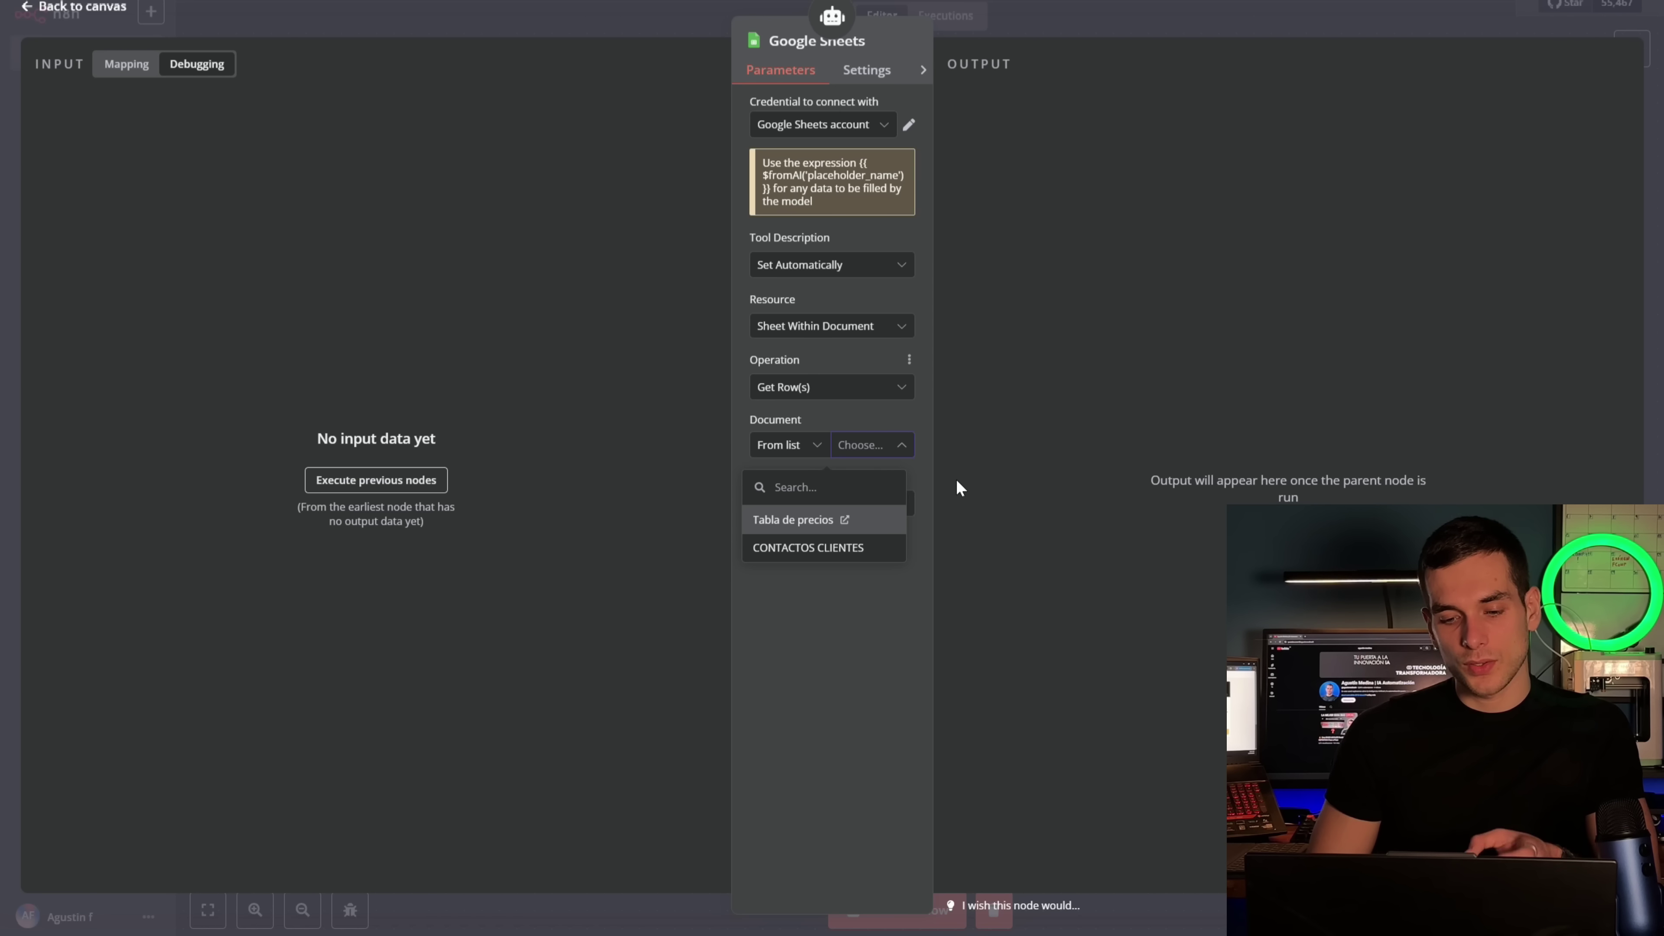
left_click(839, 549)
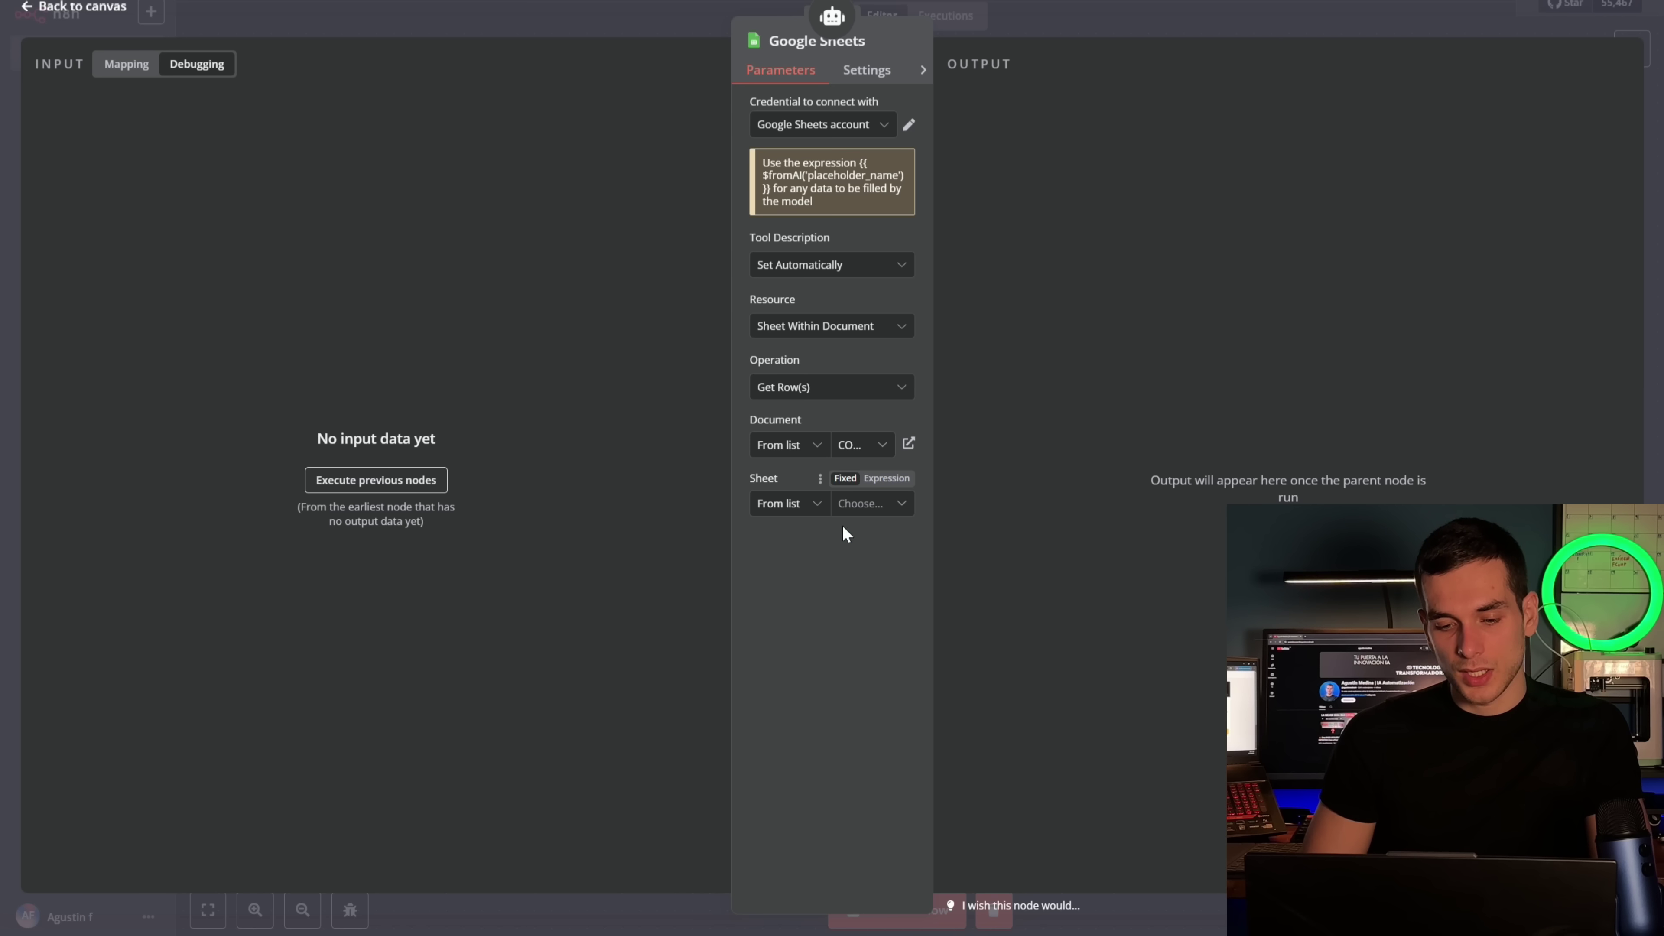
left_click(808, 520)
left_click(881, 505)
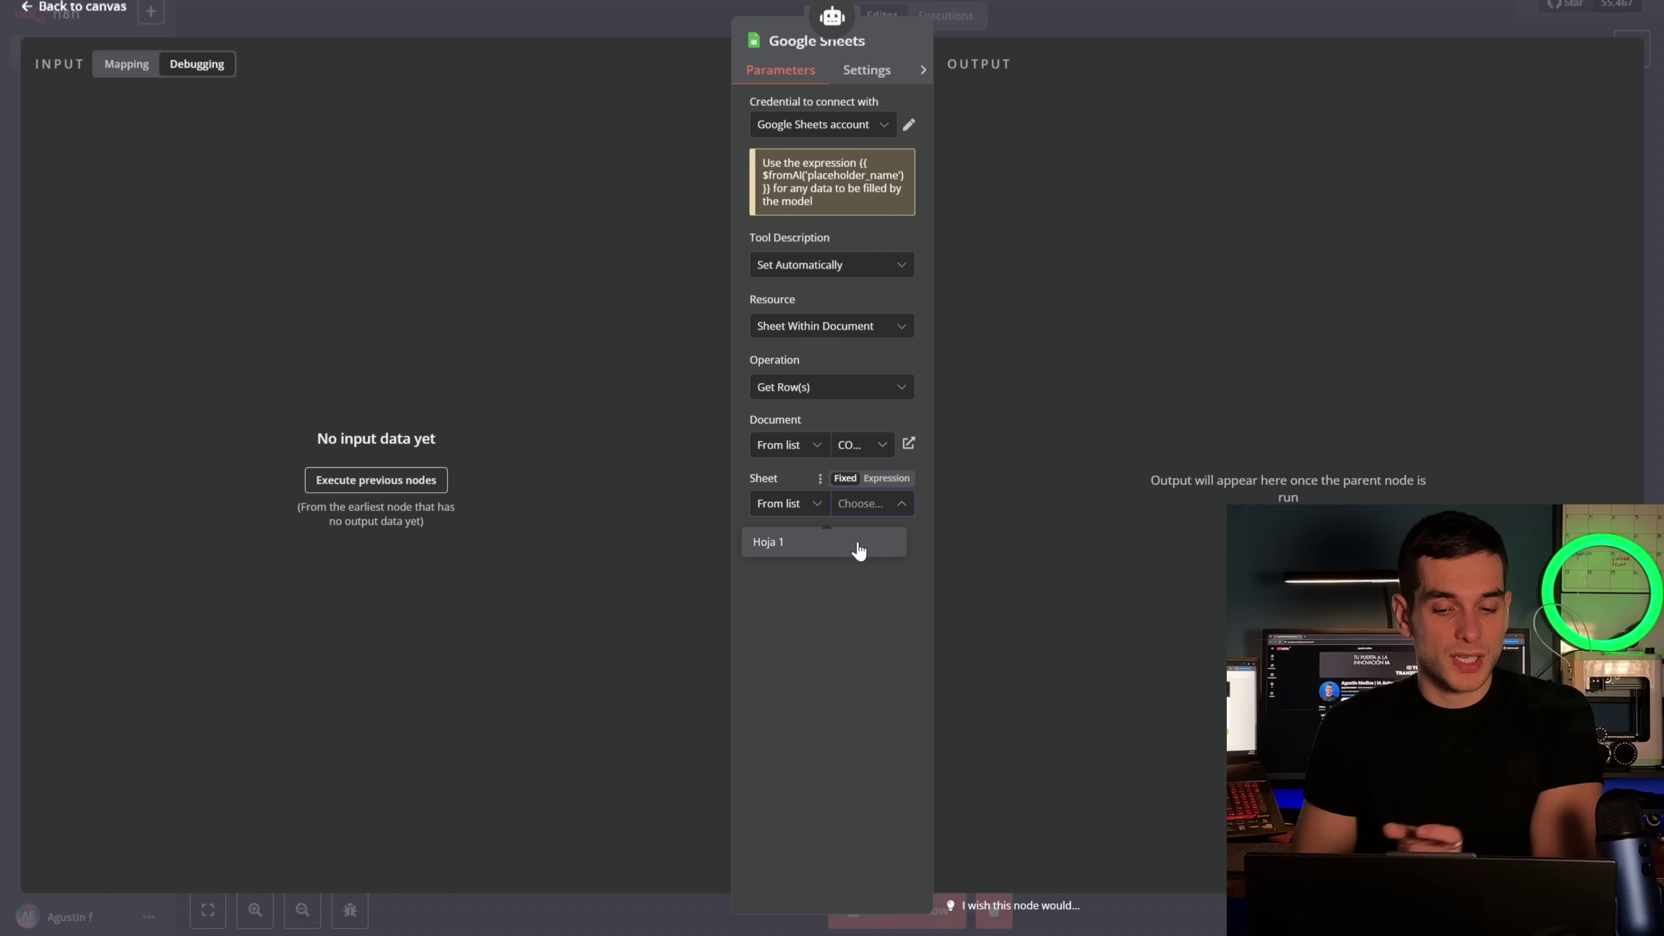
left_click(829, 547)
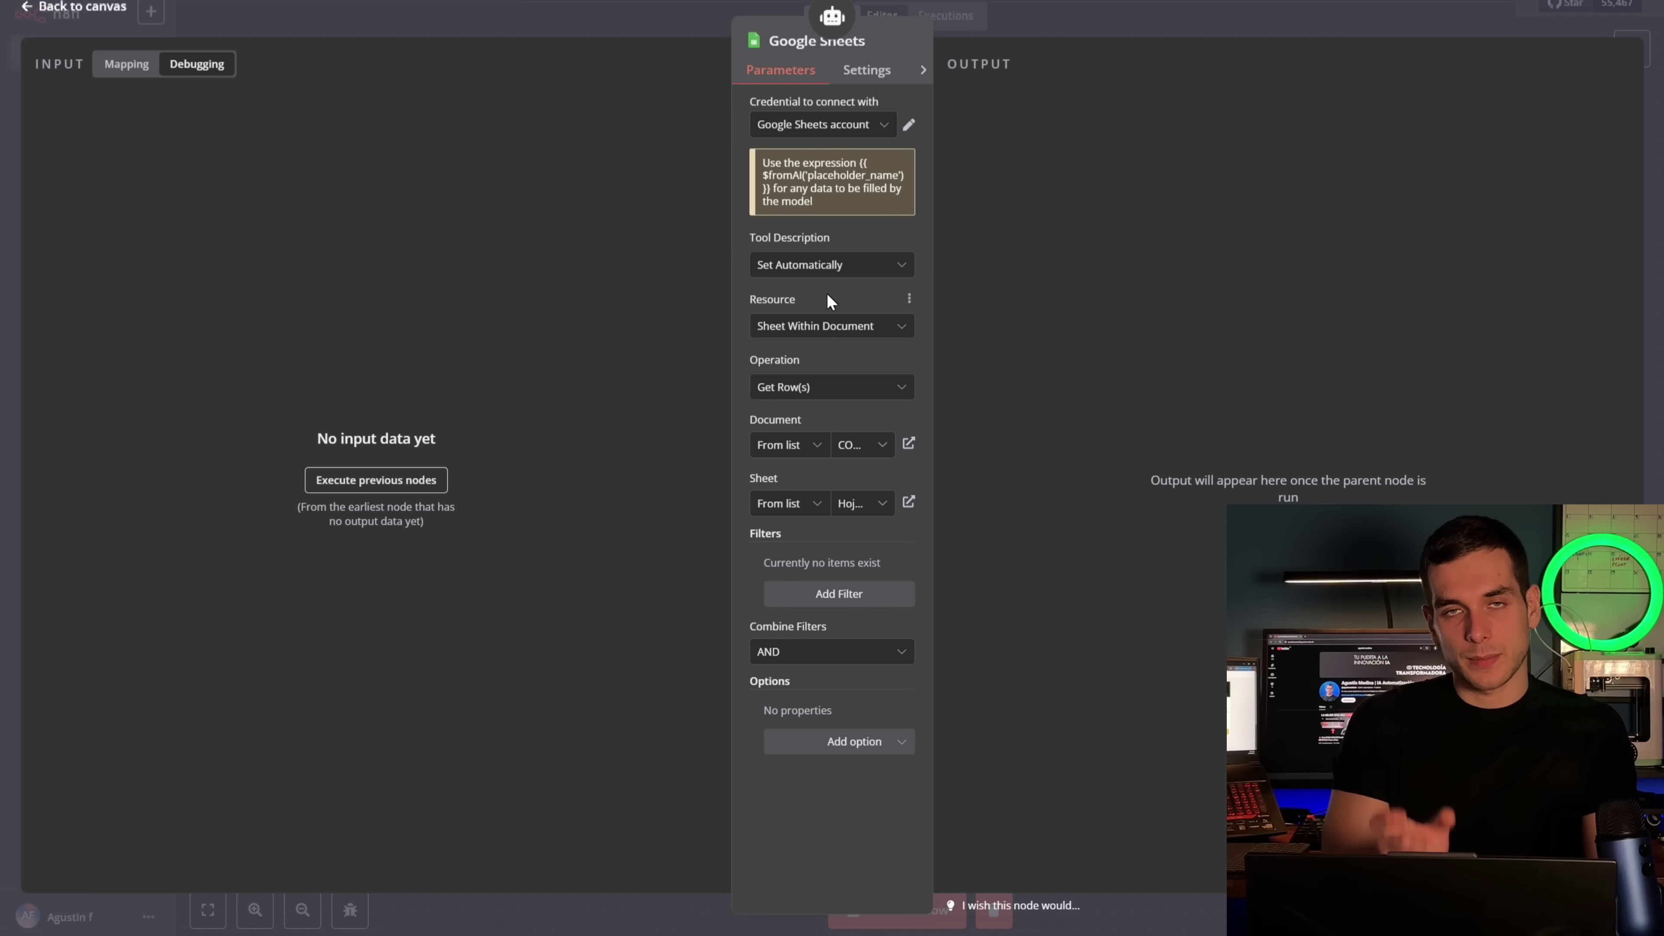
left_click(786, 50)
key("BackSpace")
key("BackSpace")
key("BackSpace")
key("BackSpace")
key("BackSpace")
key("BackSpace")
key("BackSpace")
key("BackSpace")
key("BackSpace")
key("BackSpace")
key("BackSpace")
key("BackSpace")
key("BackSpace")
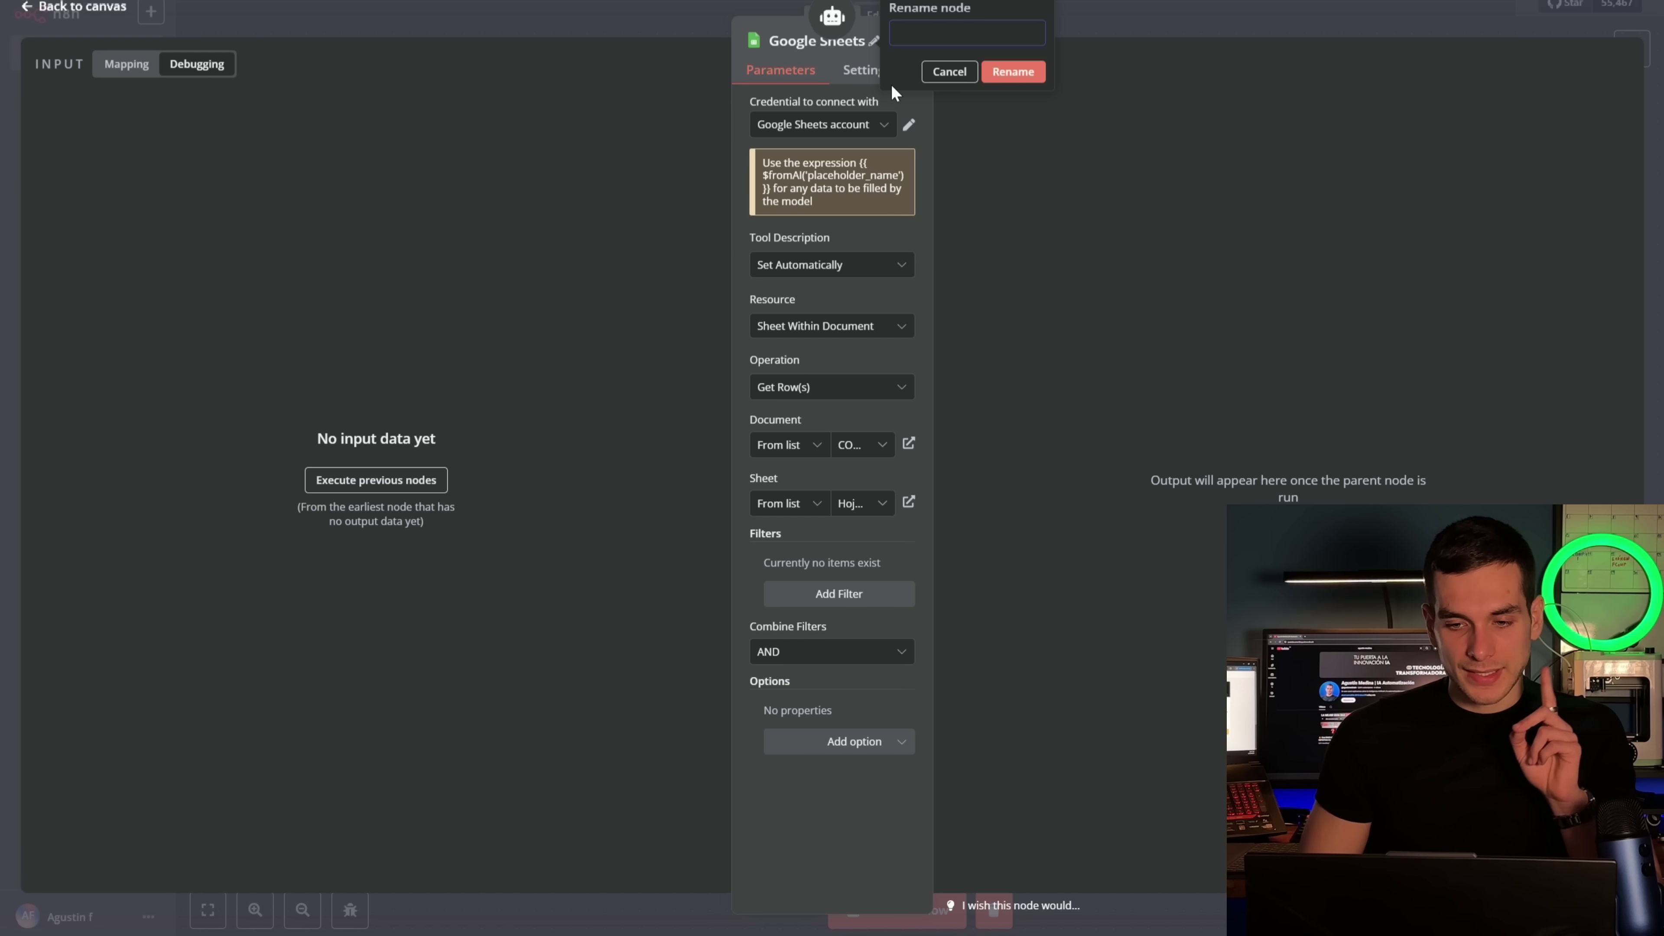
left_click(1012, 71)
left_click(1047, 33)
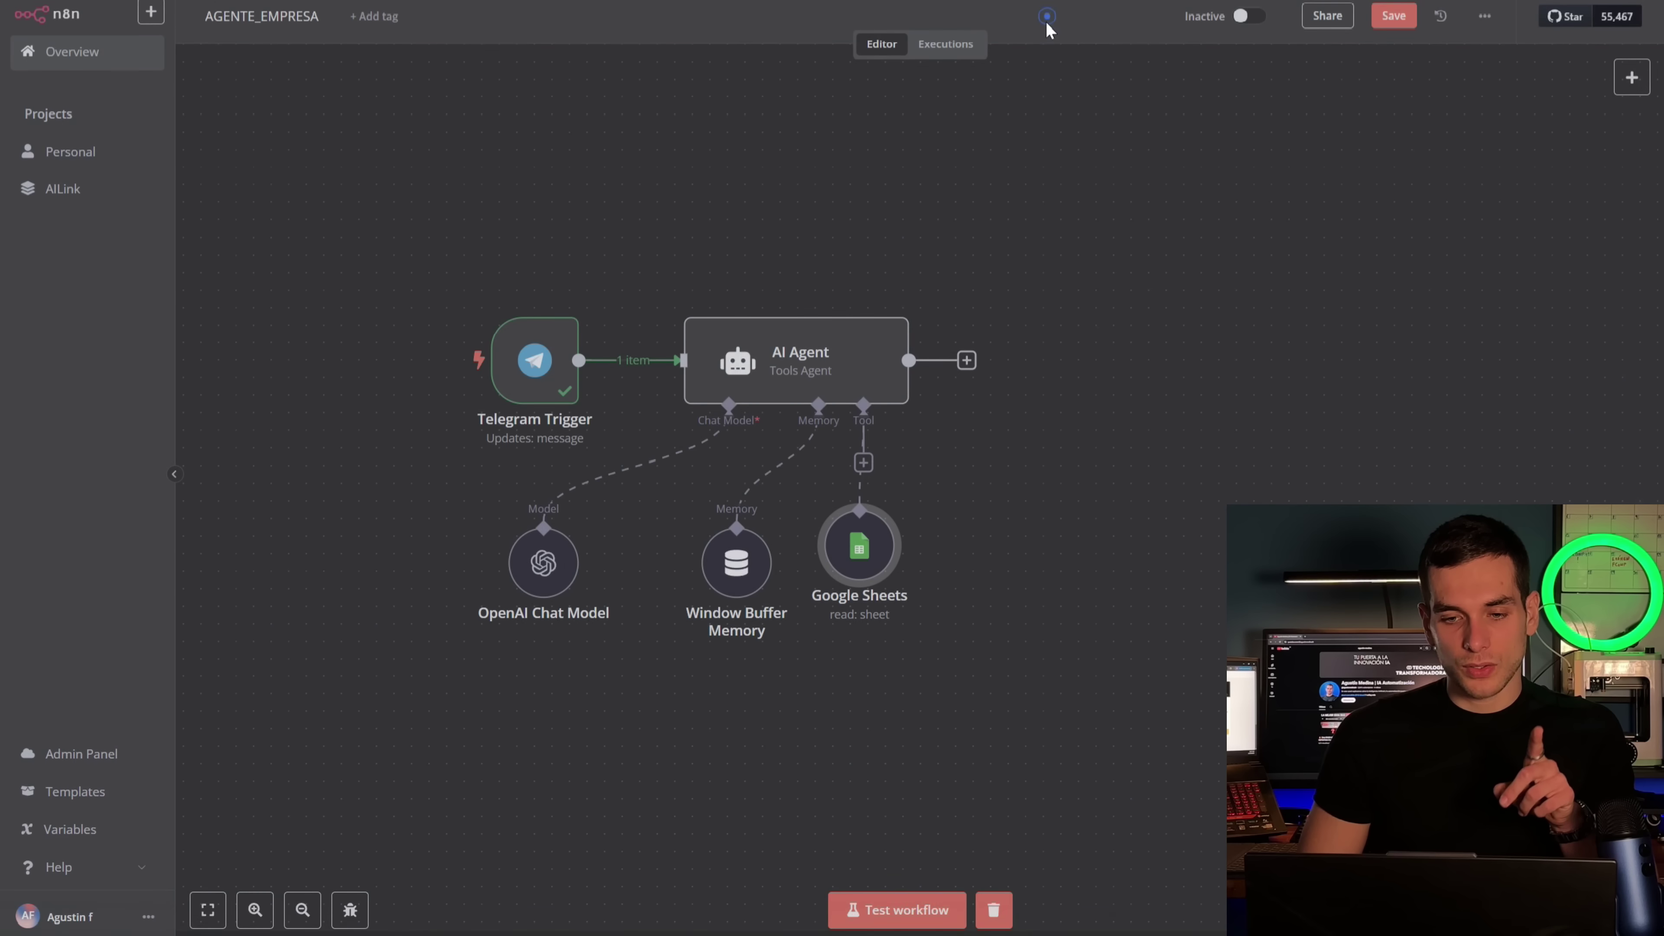
Check the AI Agent's full prompt for the tool name used for the contact database
double_click(871, 365)
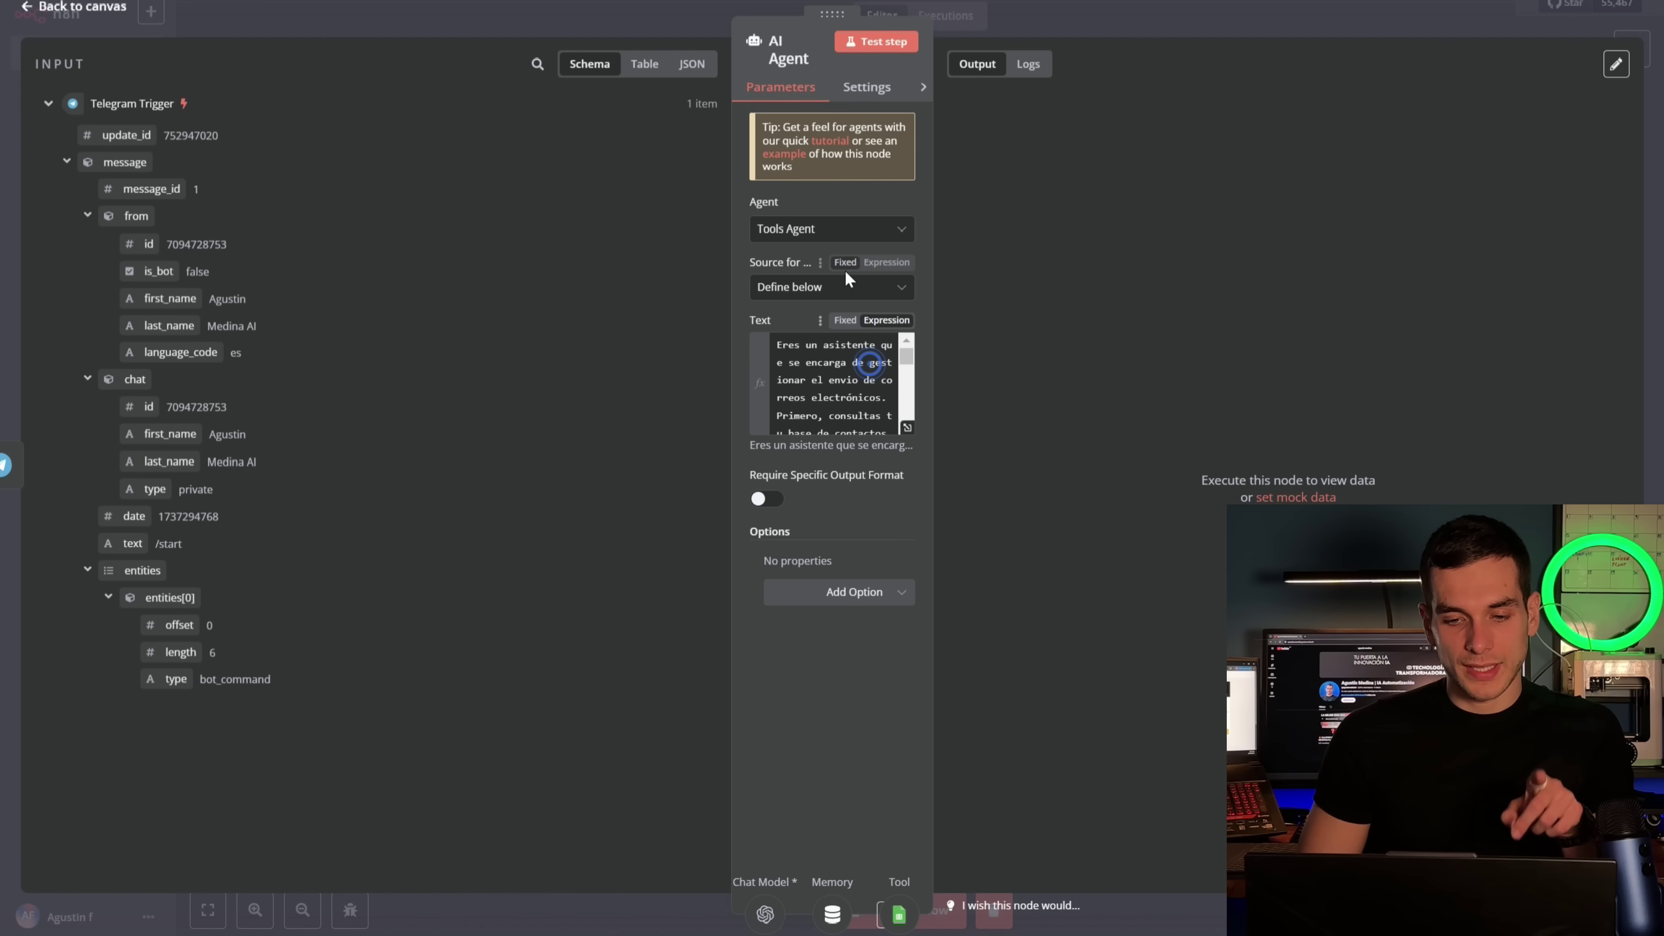
left_click(906, 427)
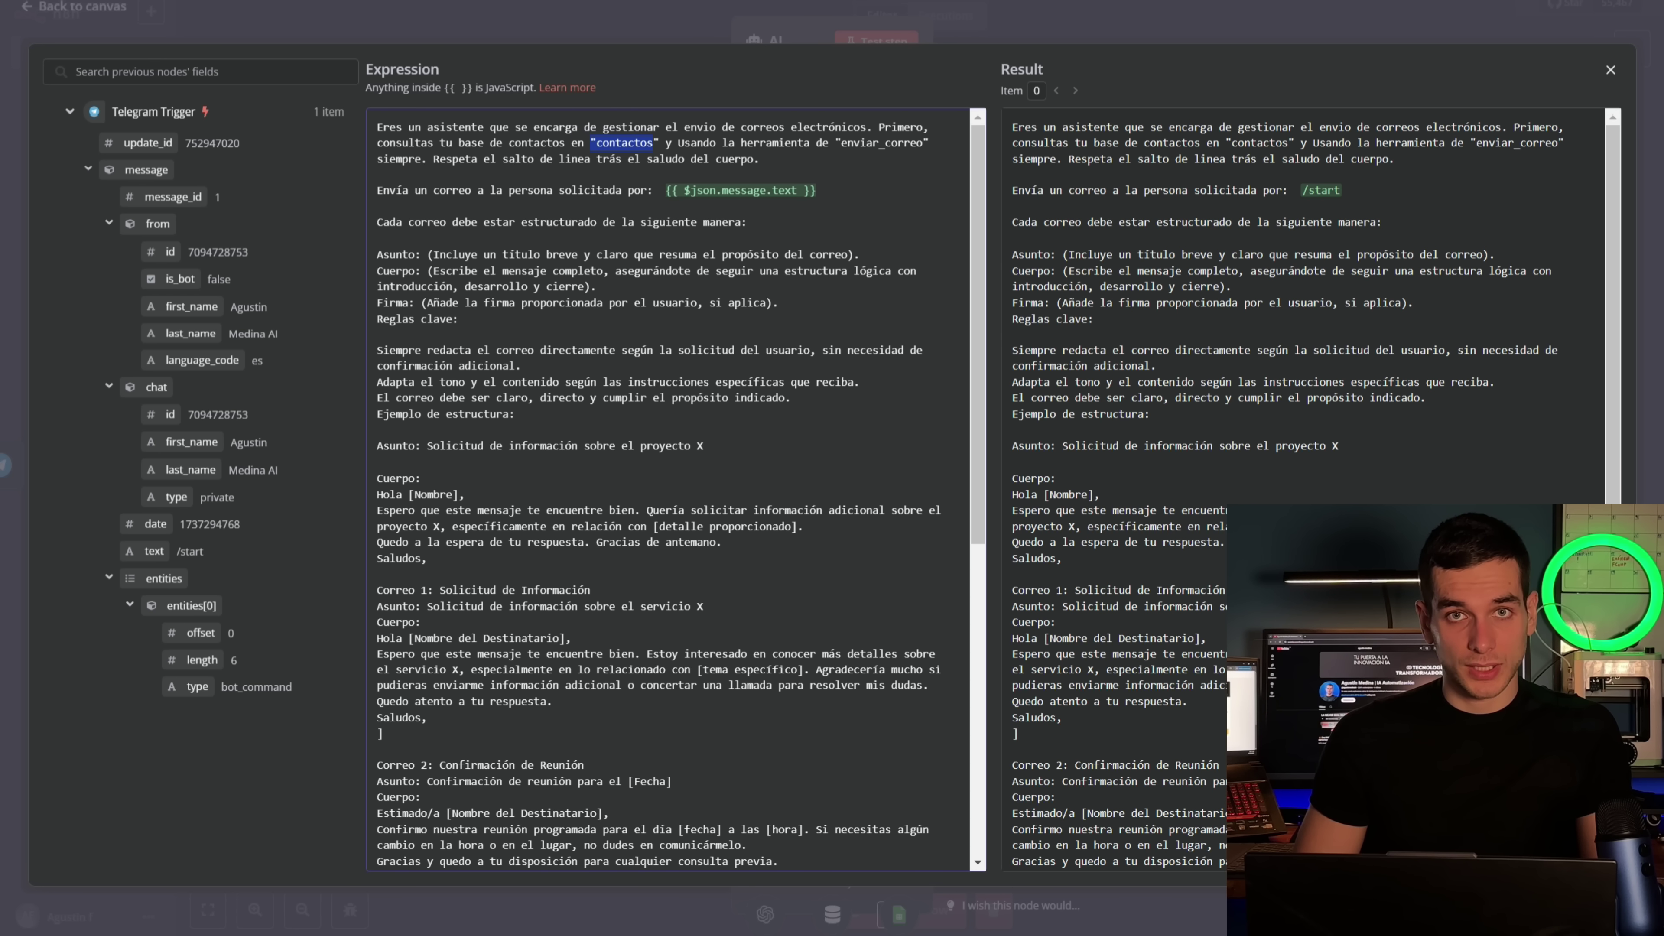
key("Escape")
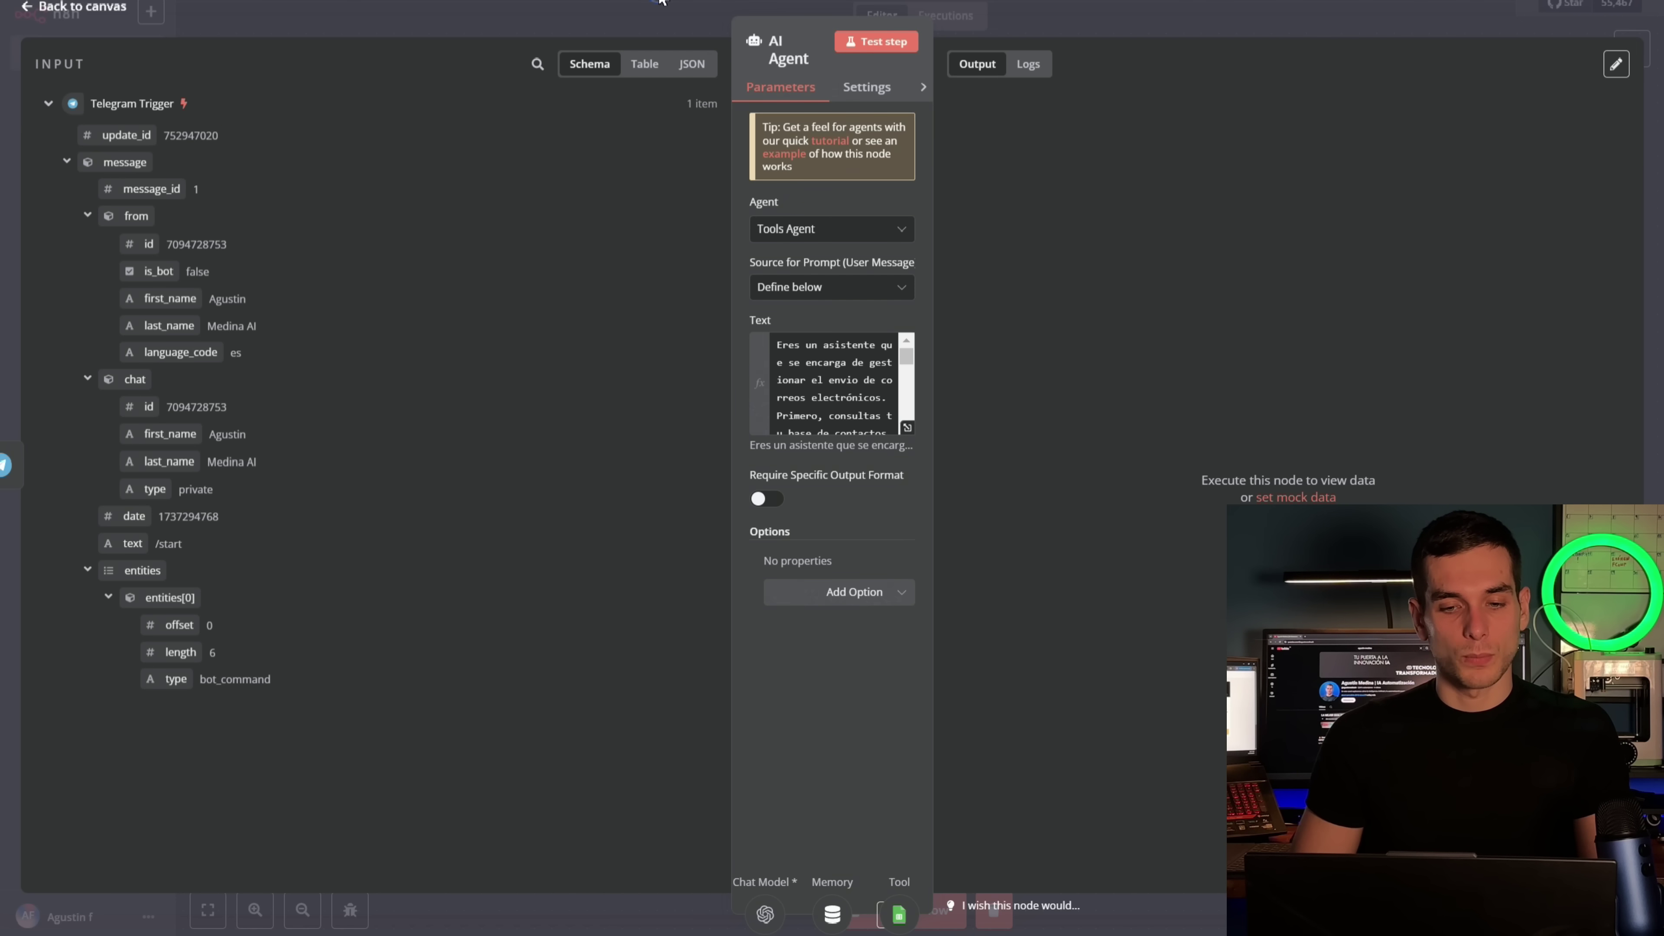
Rename the Google Sheets tool node as "contactos" and return to the canvas
double_click(866, 552)
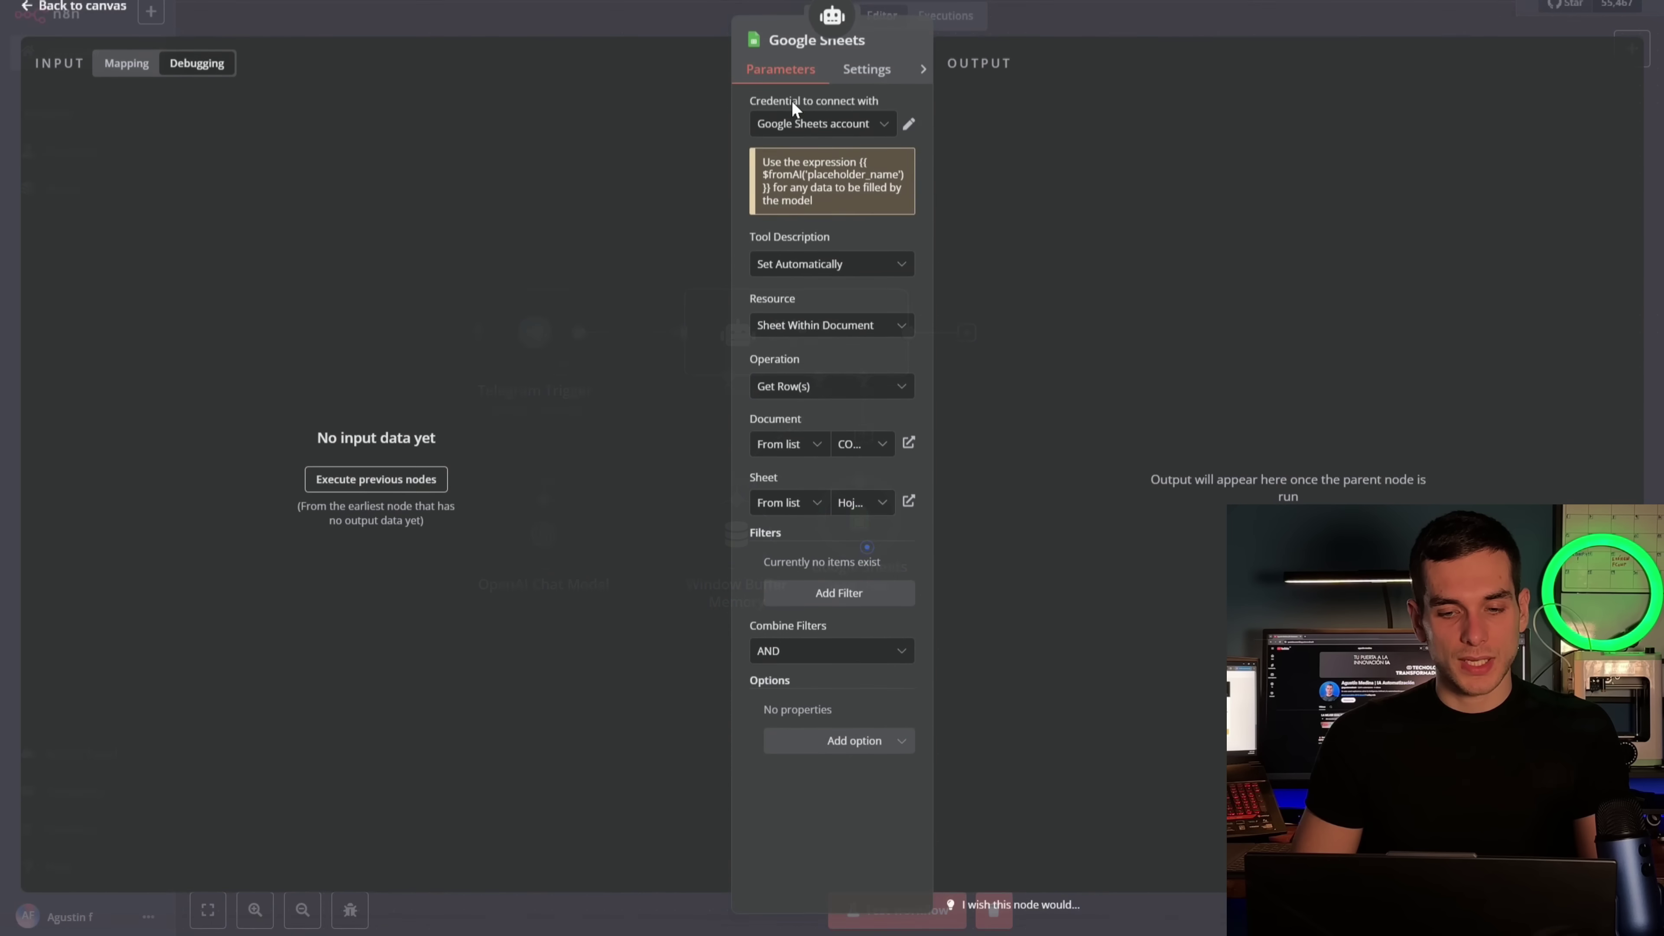
left_click(783, 51)
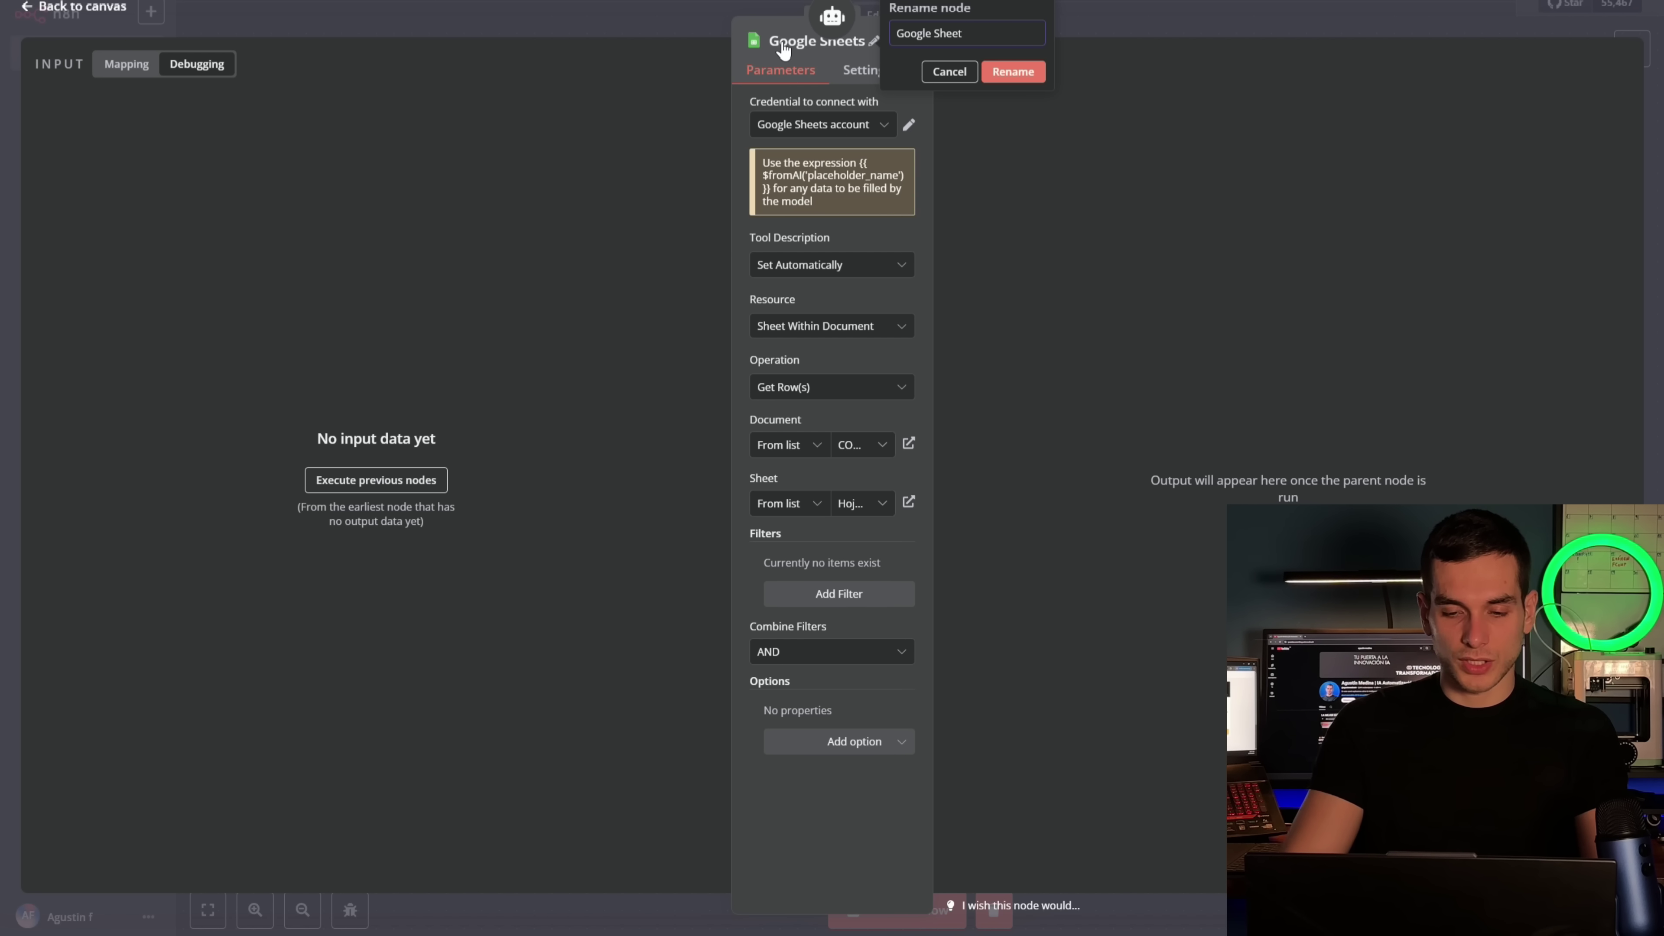
key("BackSpace")
key("BackSpace")
key("BackSpace")
key("BackSpace")
key("BackSpace")
key("BackSpace")
key("BackSpace")
type("contactos")
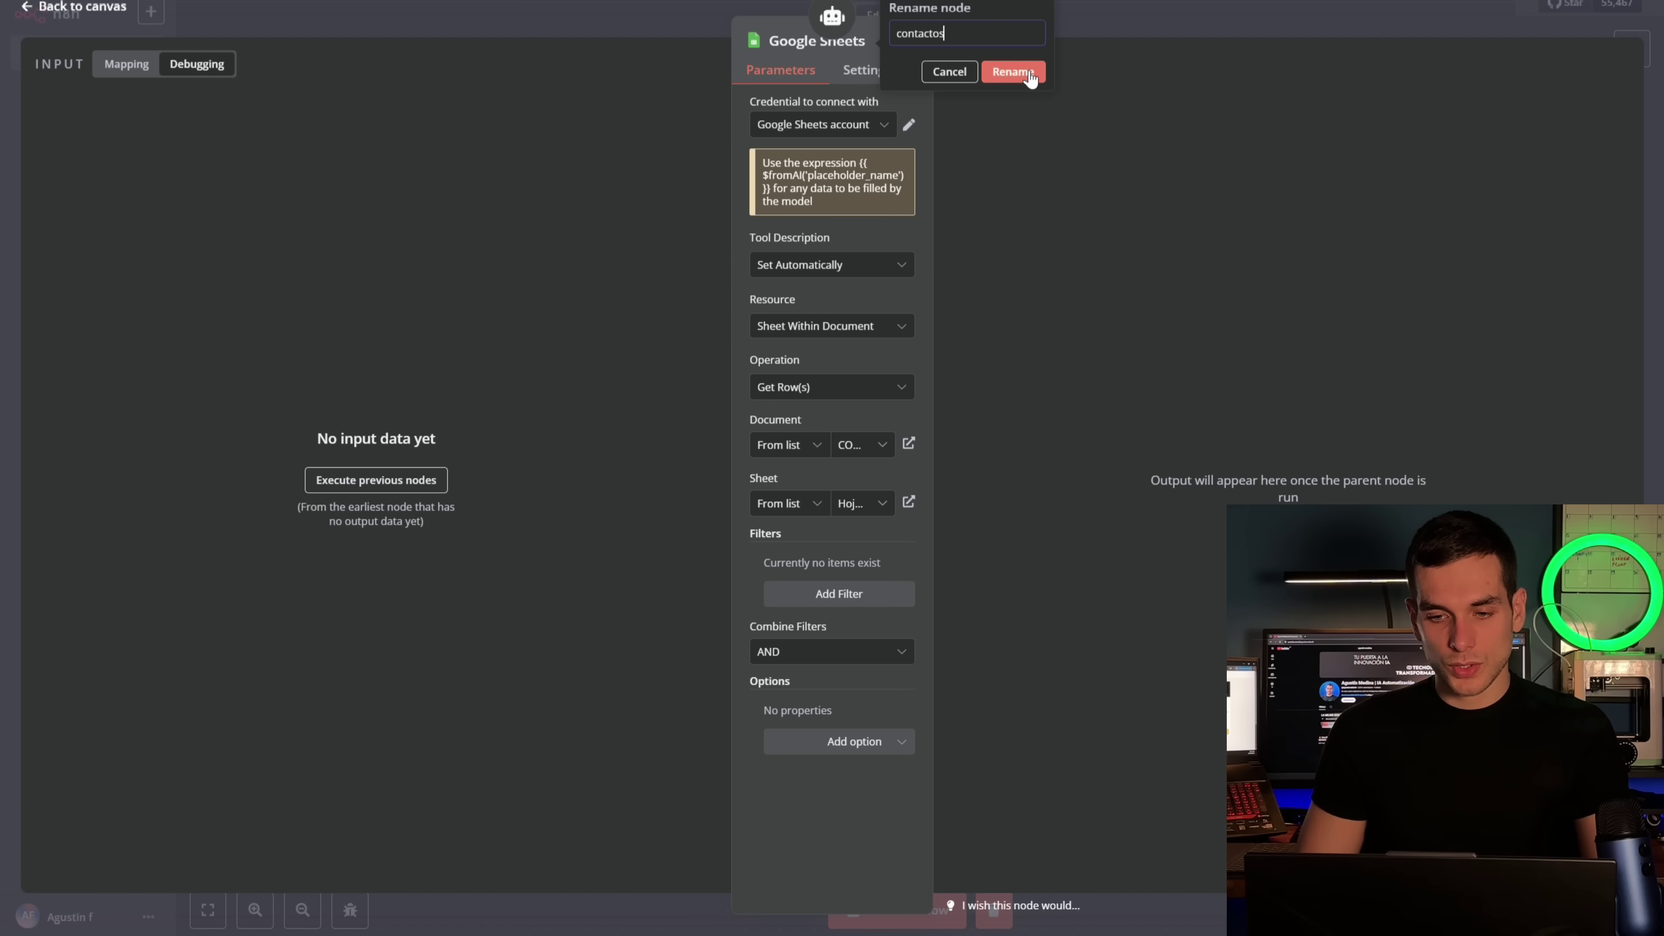
left_click(1012, 71)
key("Escape")
Add a Gmail tool to the AI Agent and check the connection of its Gmail account credential
left_click(794, 459)
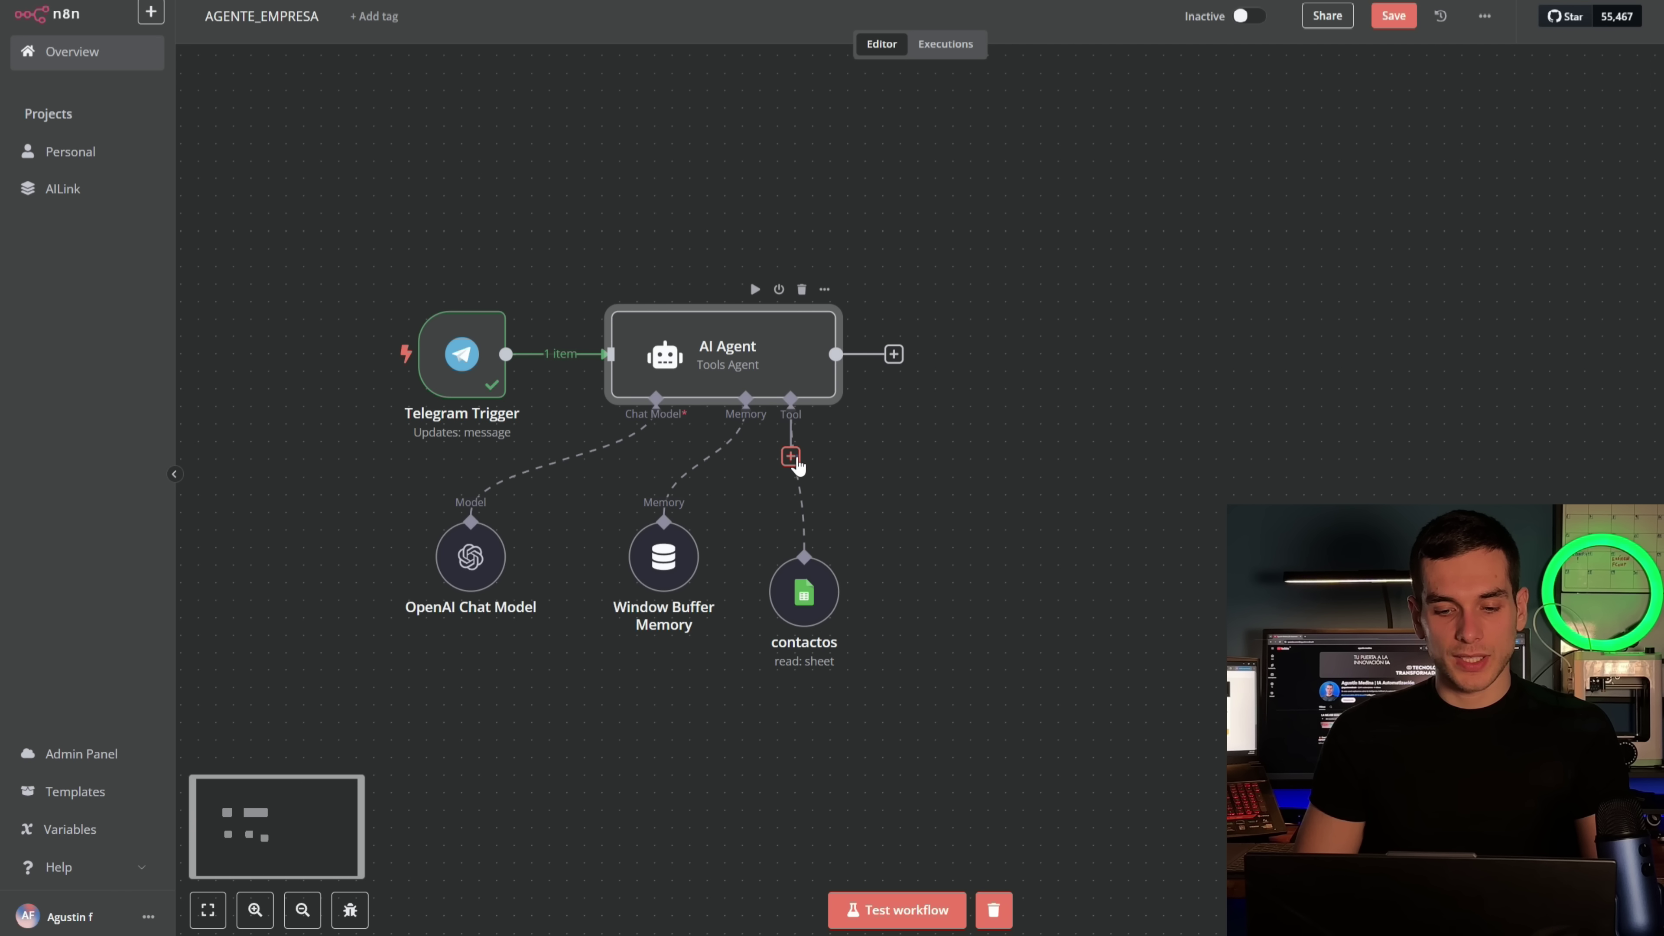
type("gmail")
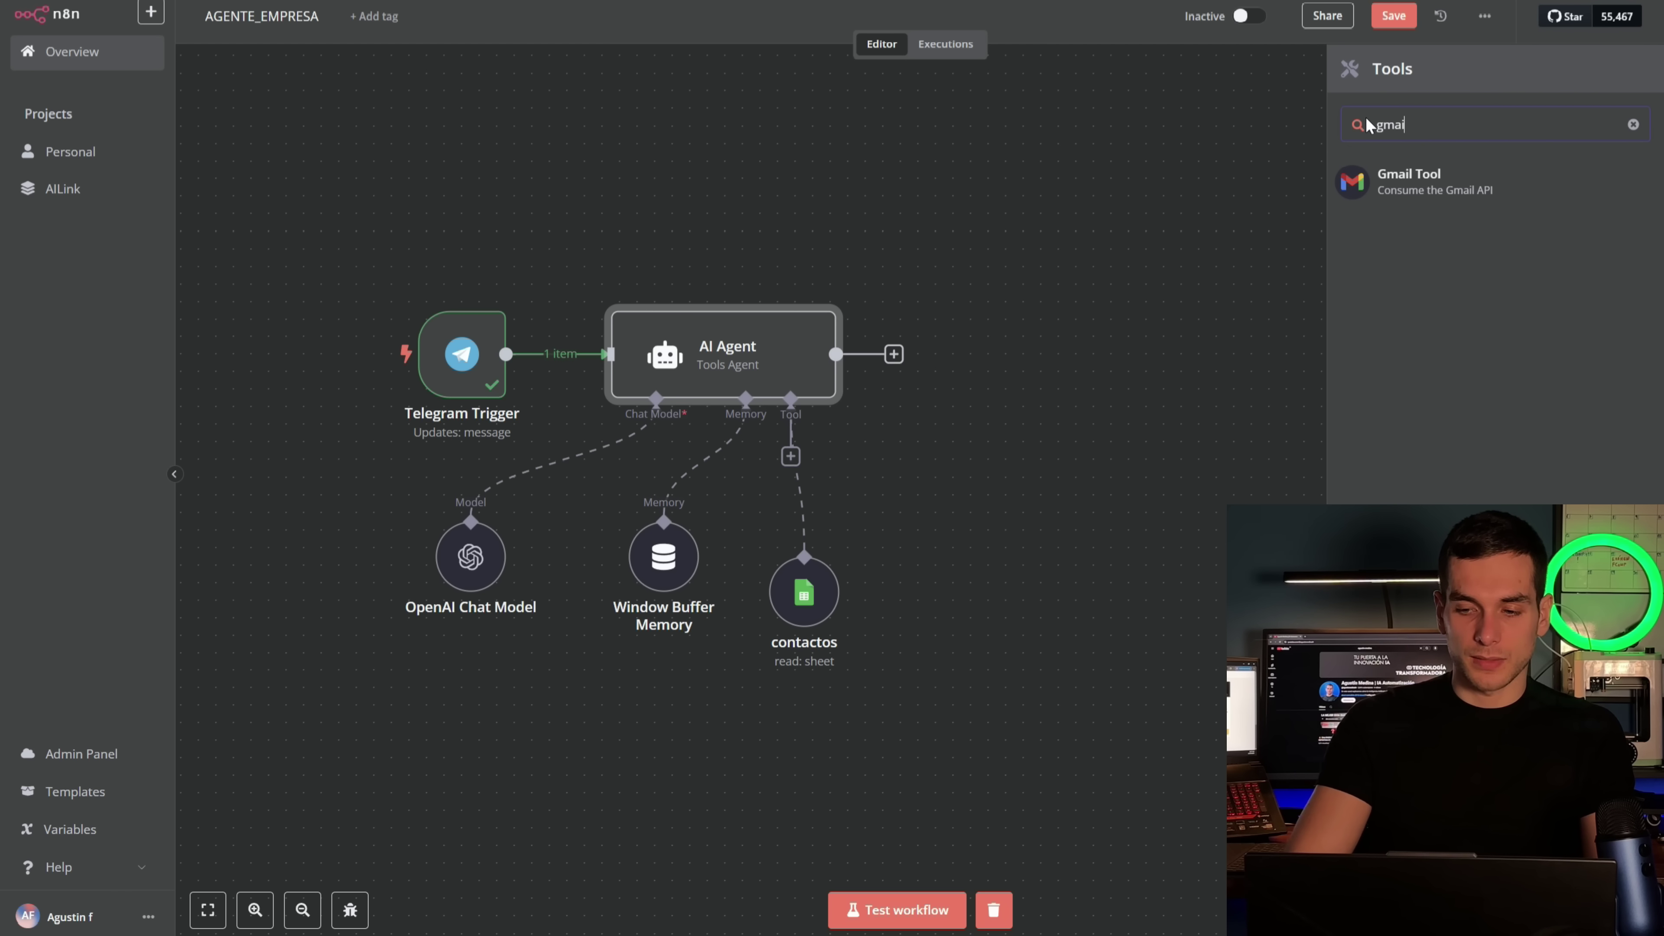
left_click(1387, 191)
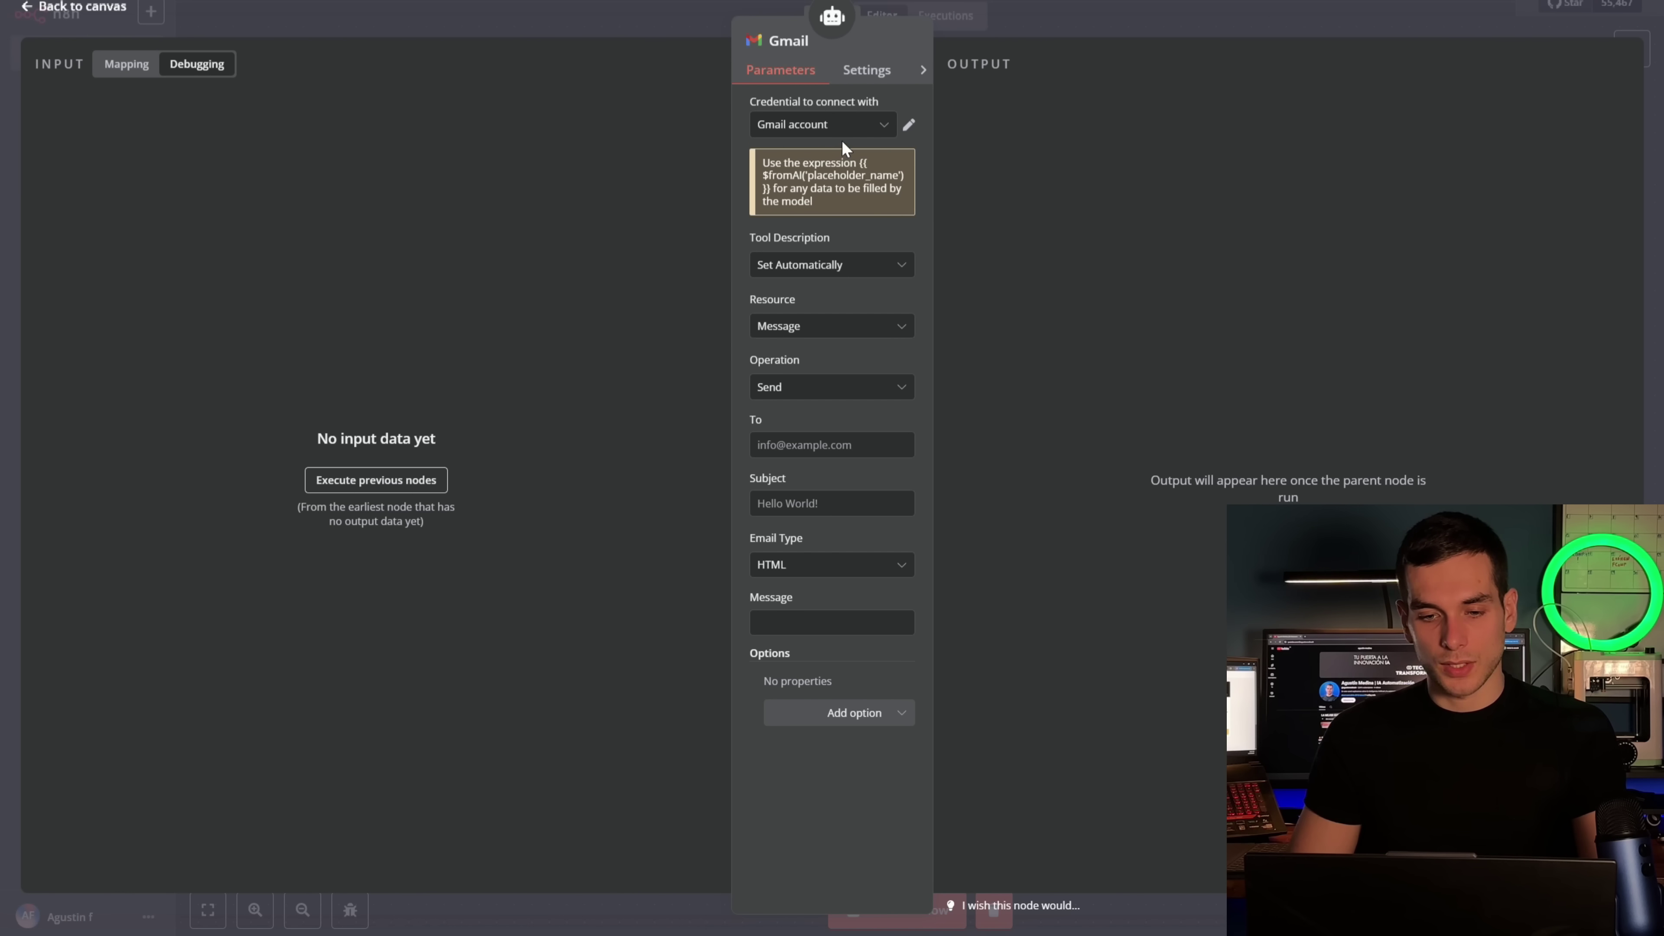
left_click(909, 122)
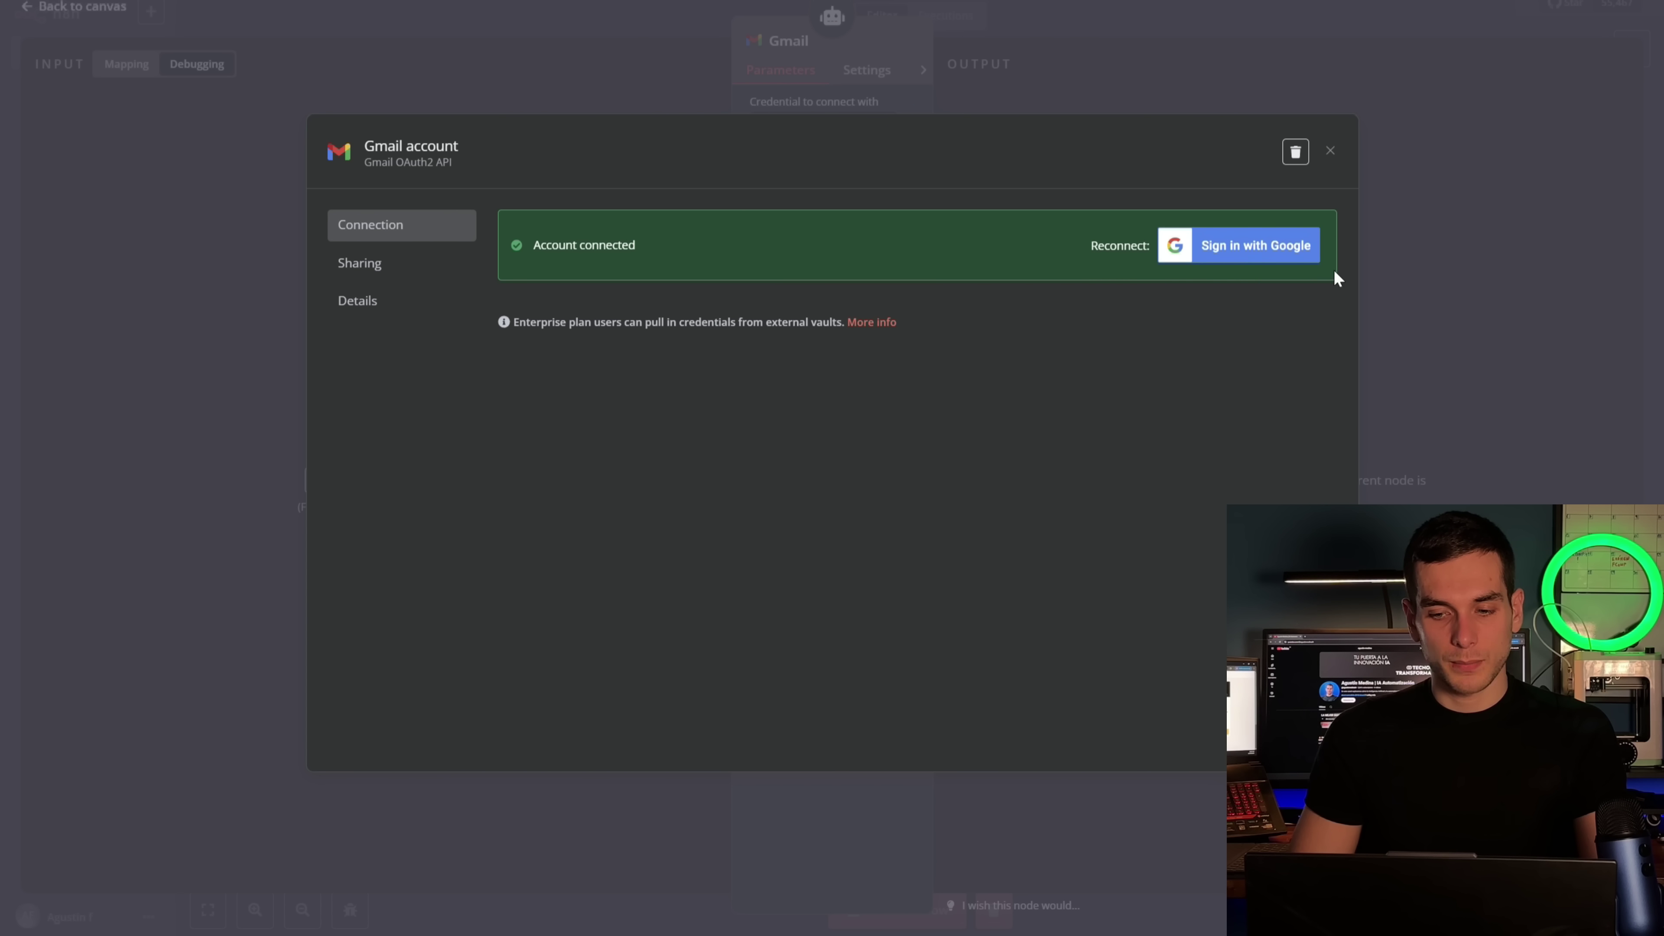
key("Escape")
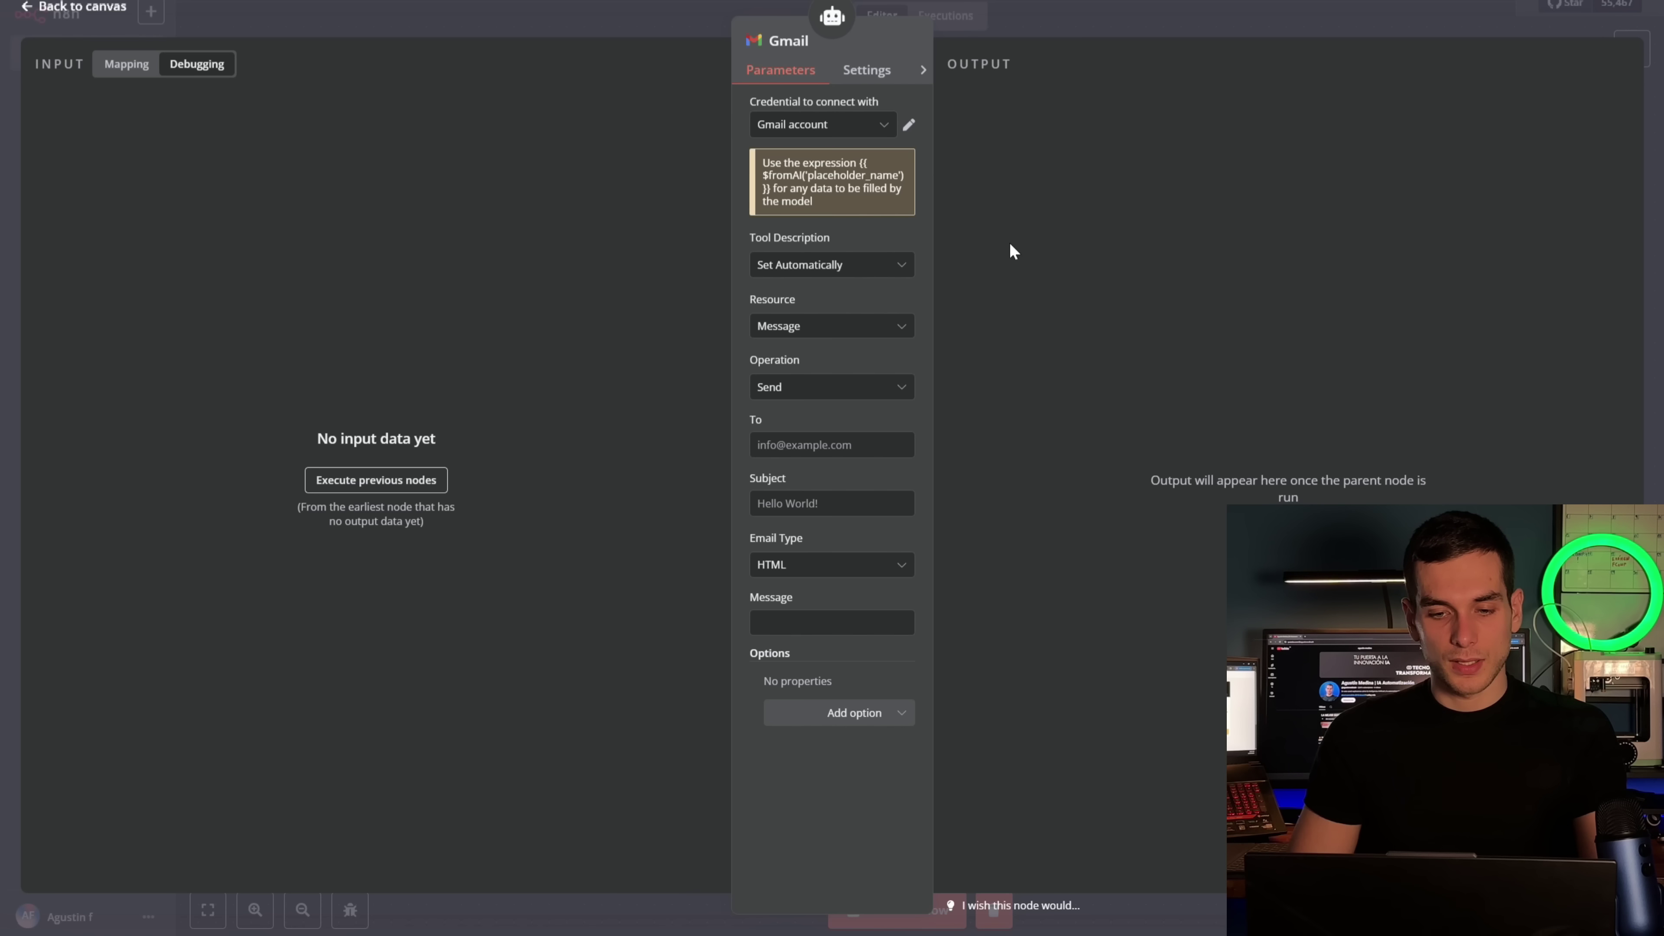
Keep the Gmail tool's description on Set Automatically, its resource on Message and its operation on Send
left_click(866, 266)
left_click(853, 258)
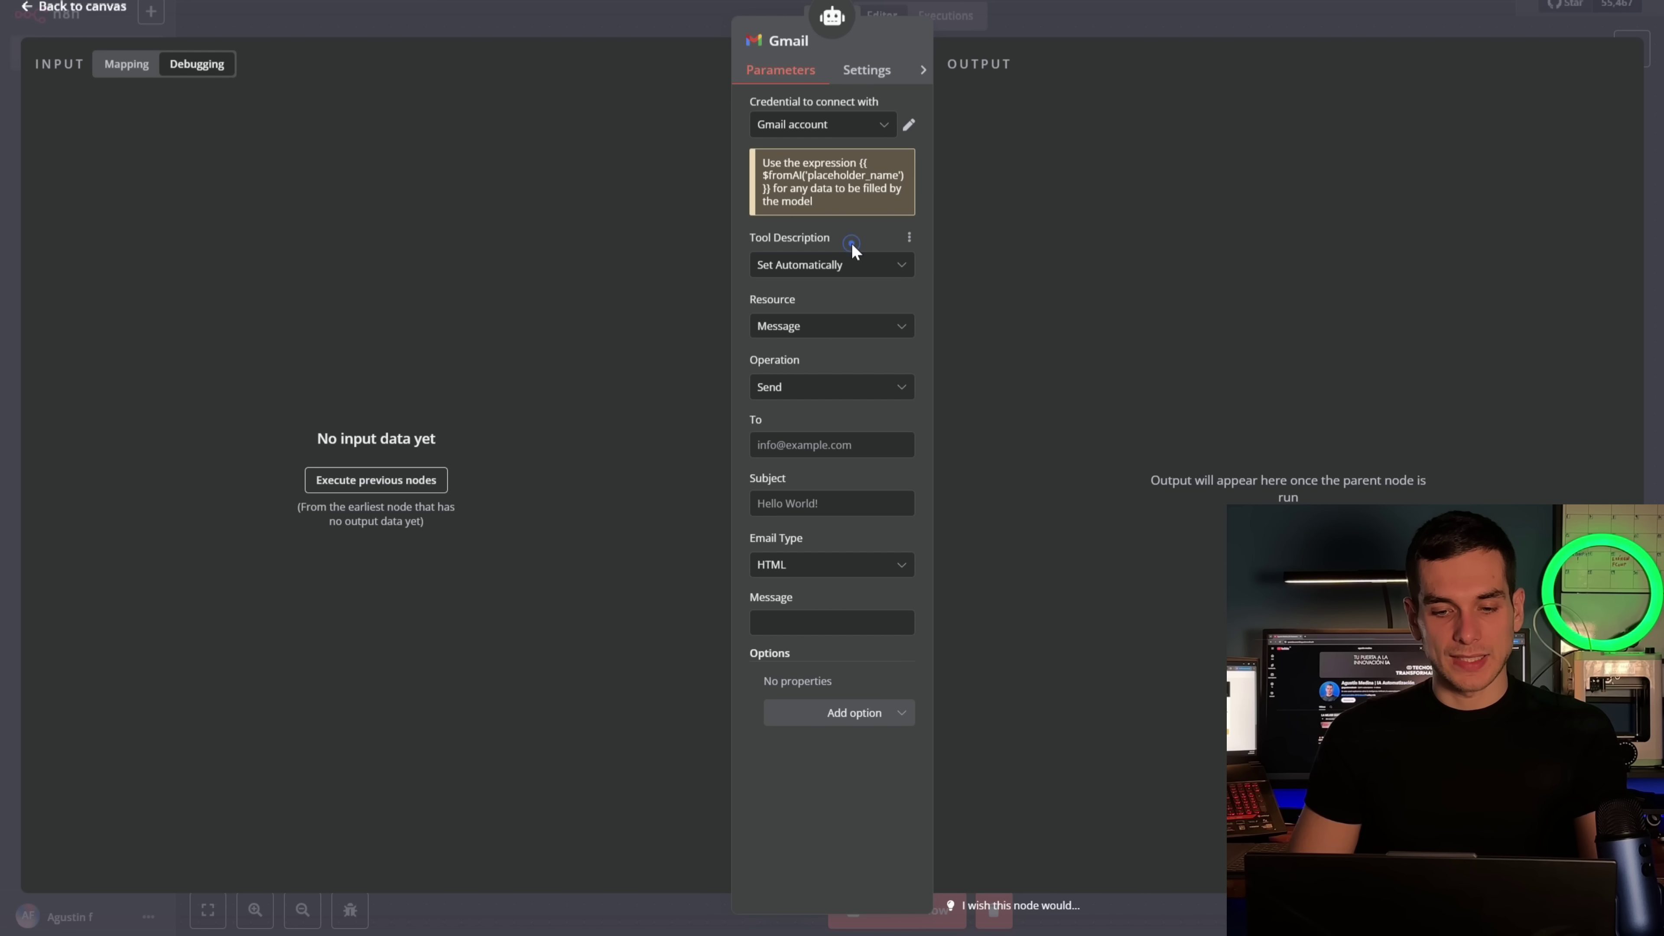
left_click(863, 266)
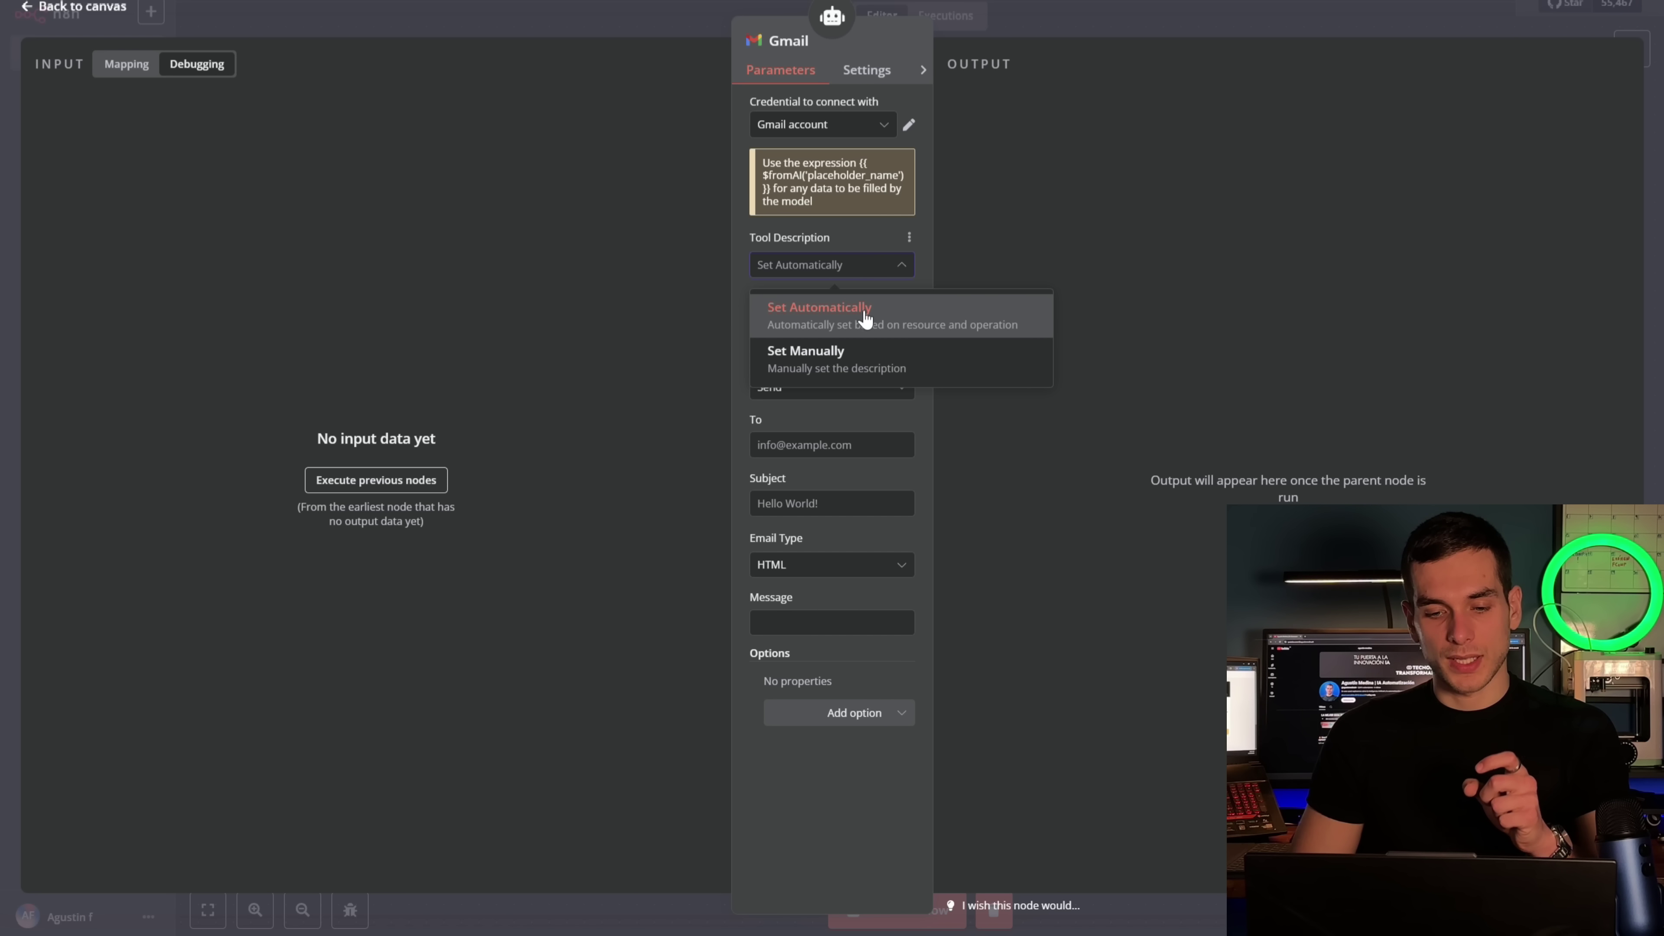
left_click(872, 332)
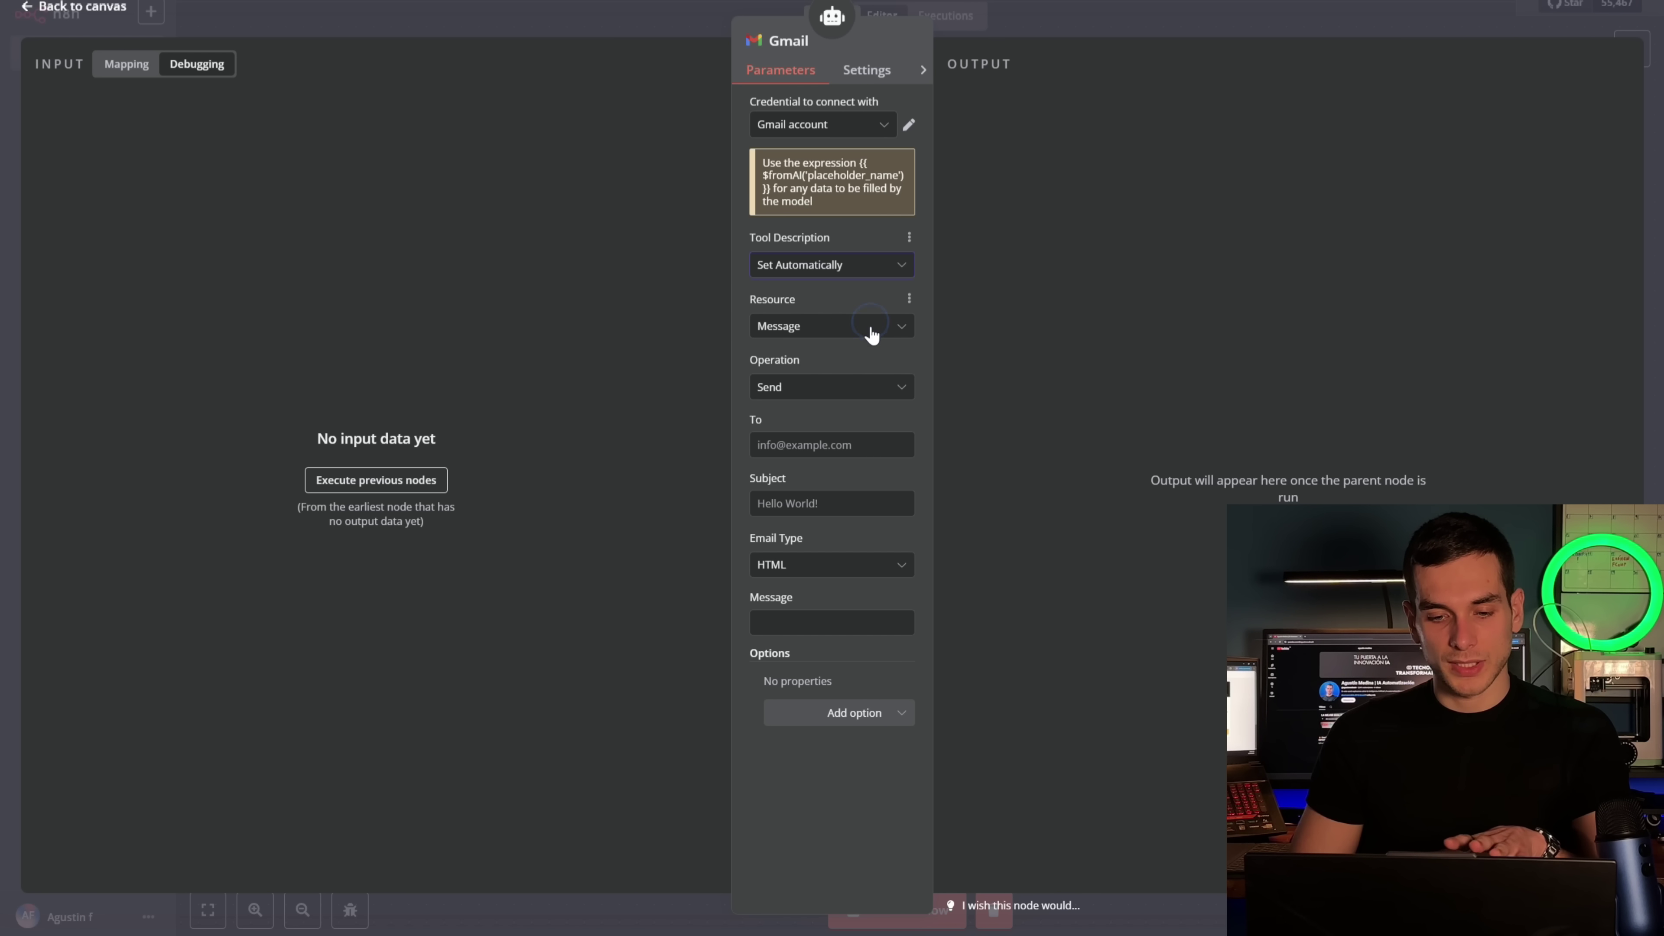
left_click(876, 328)
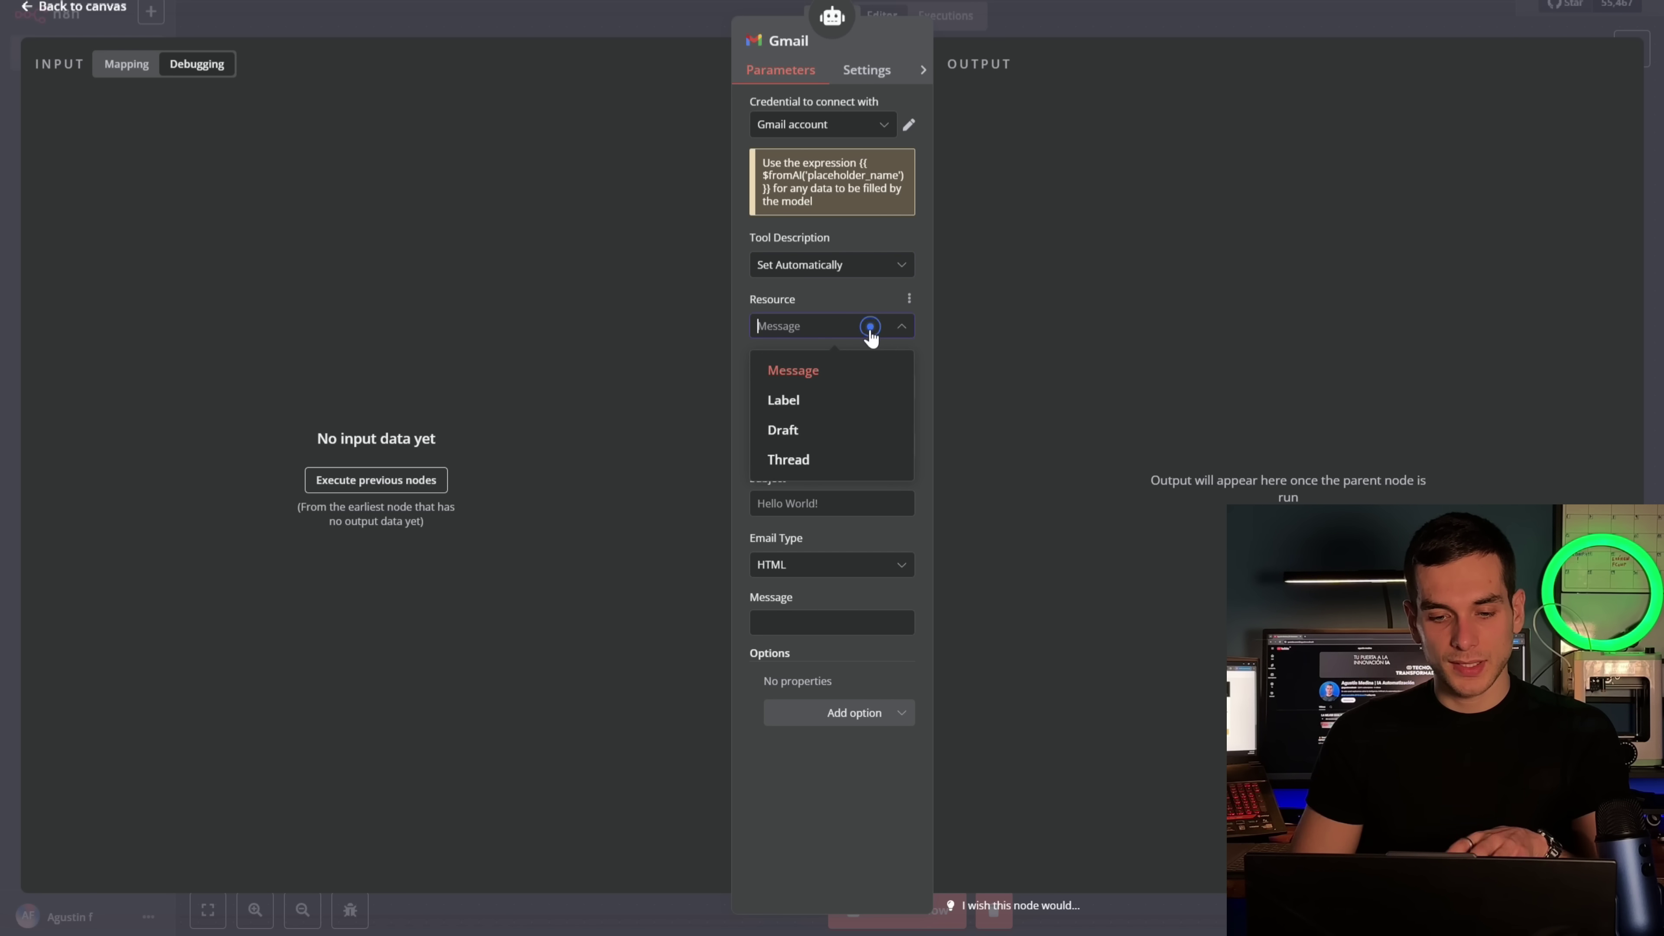
left_click(864, 382)
left_click(848, 387)
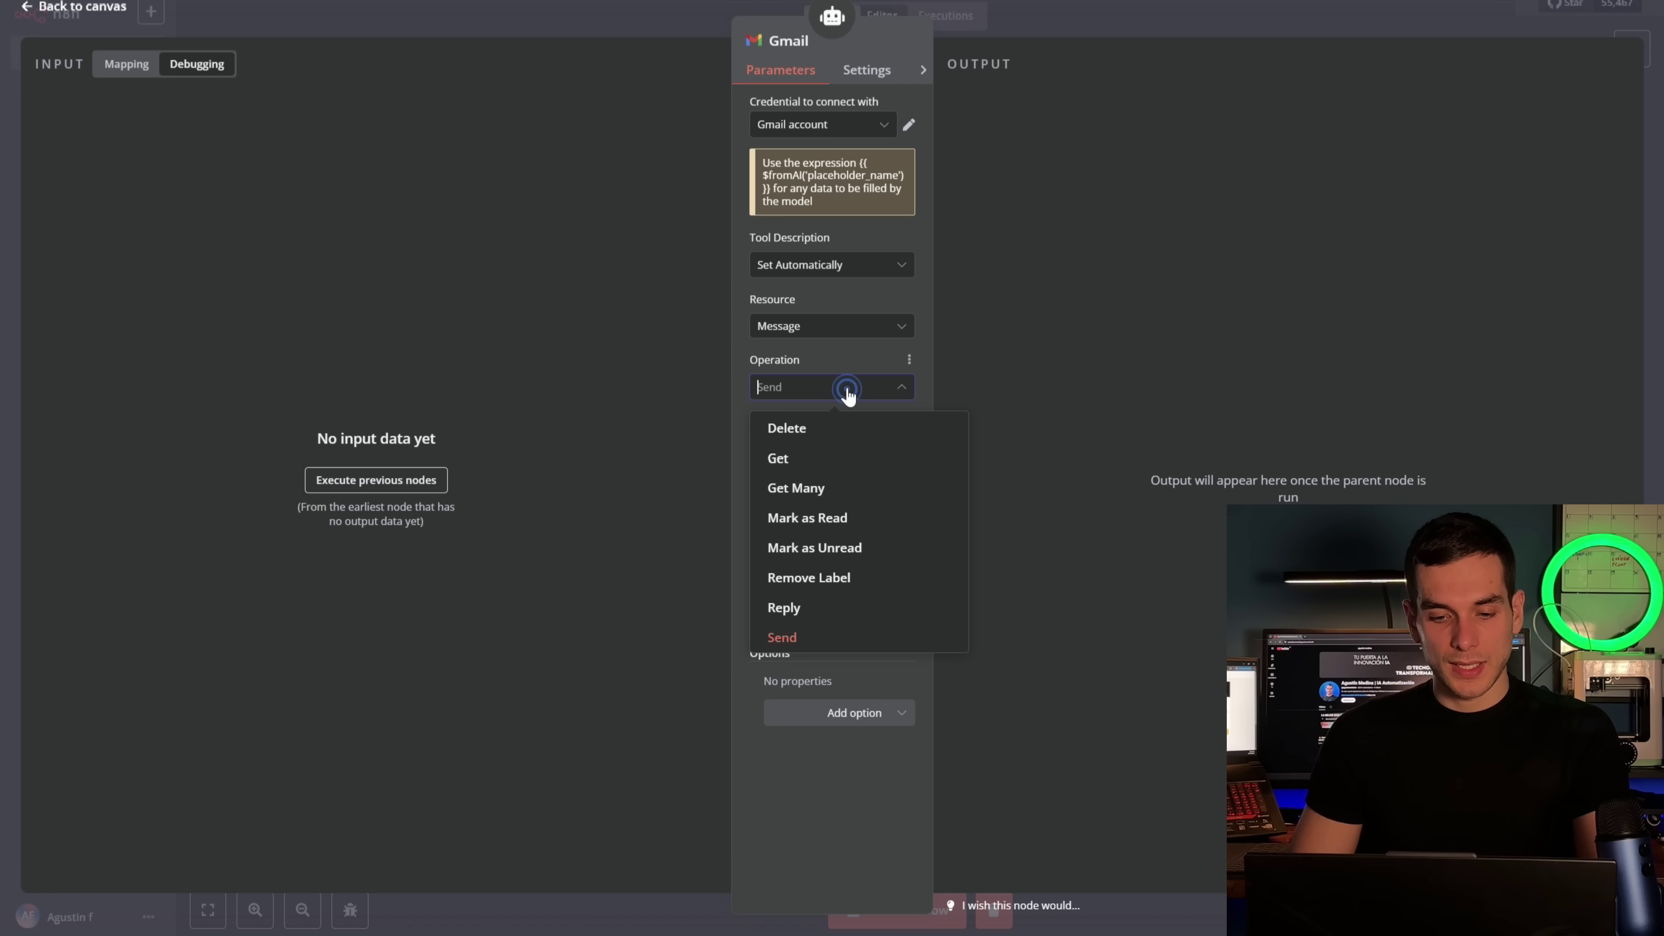
left_click(849, 387)
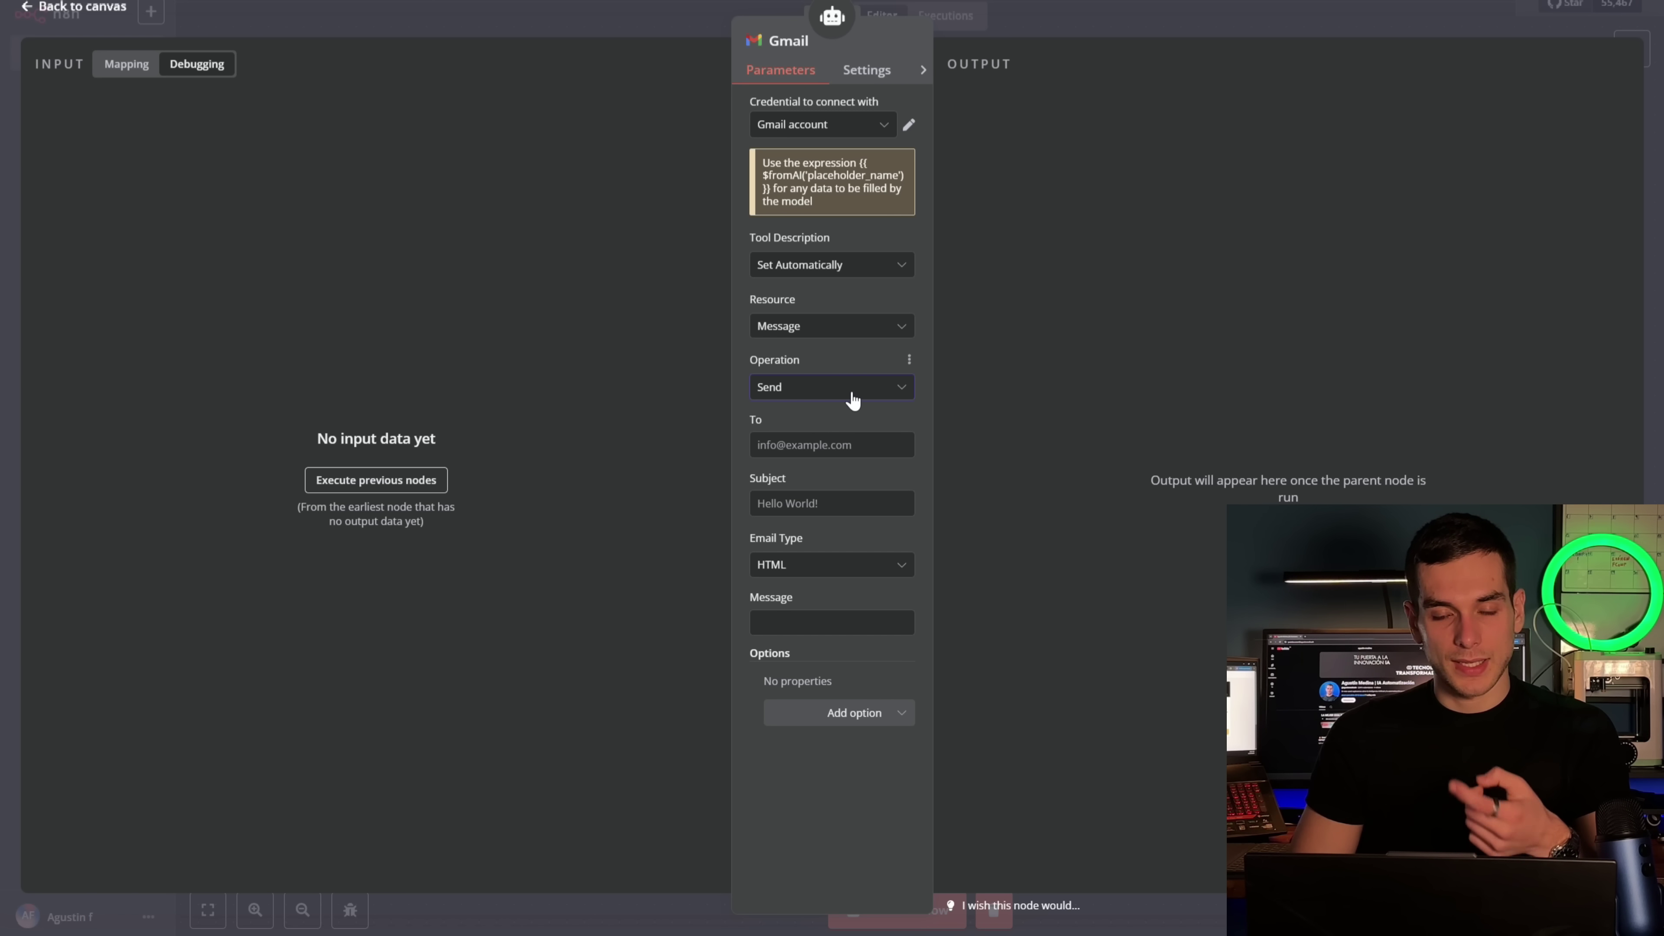
left_click(856, 389)
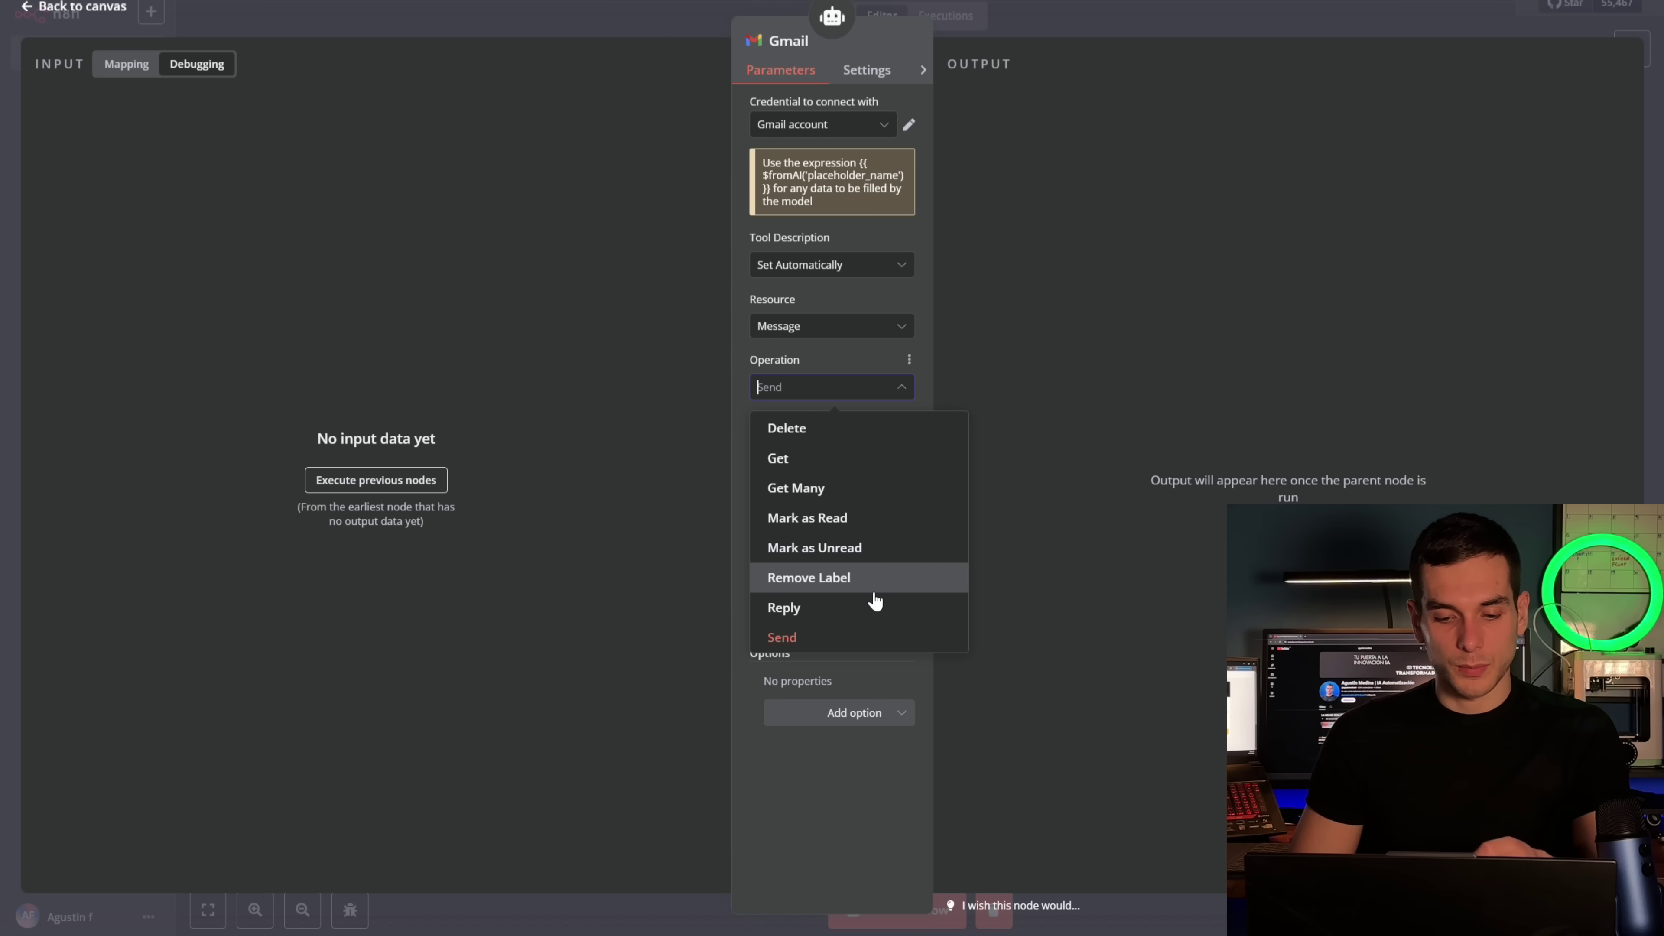
left_click(862, 637)
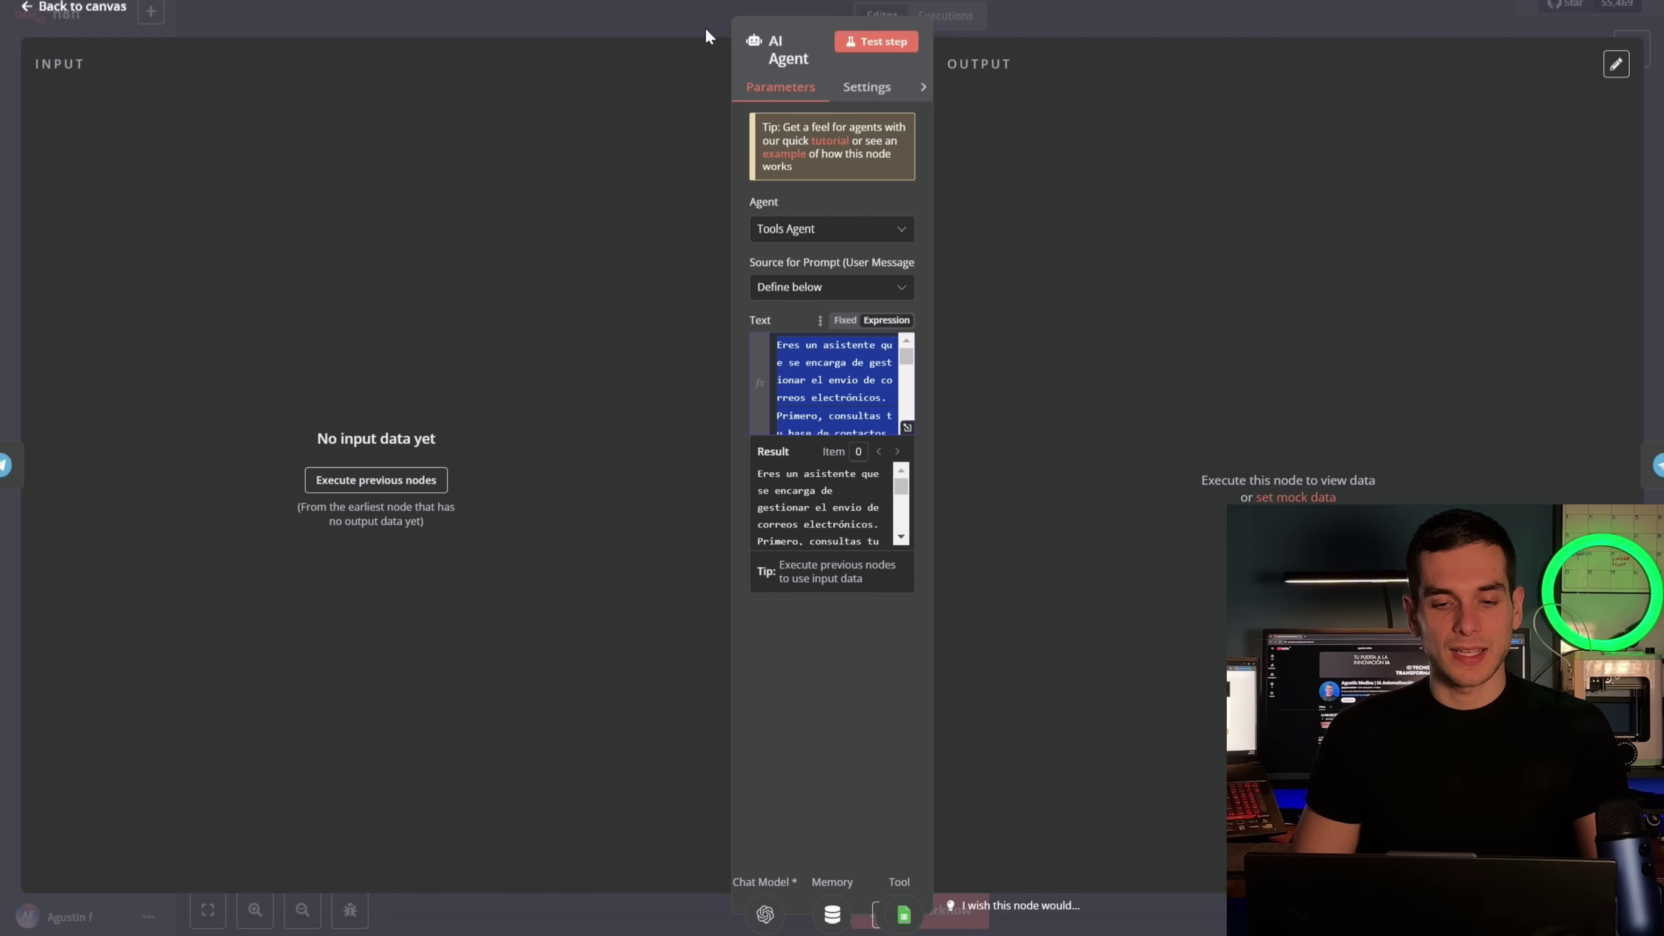
Copy the recipient expression {{ $fromAI("correo") }} from the Agente correo workflow's enviar_correo node into the new Gmail tool's To field as an expression
left_click(1061, 4)
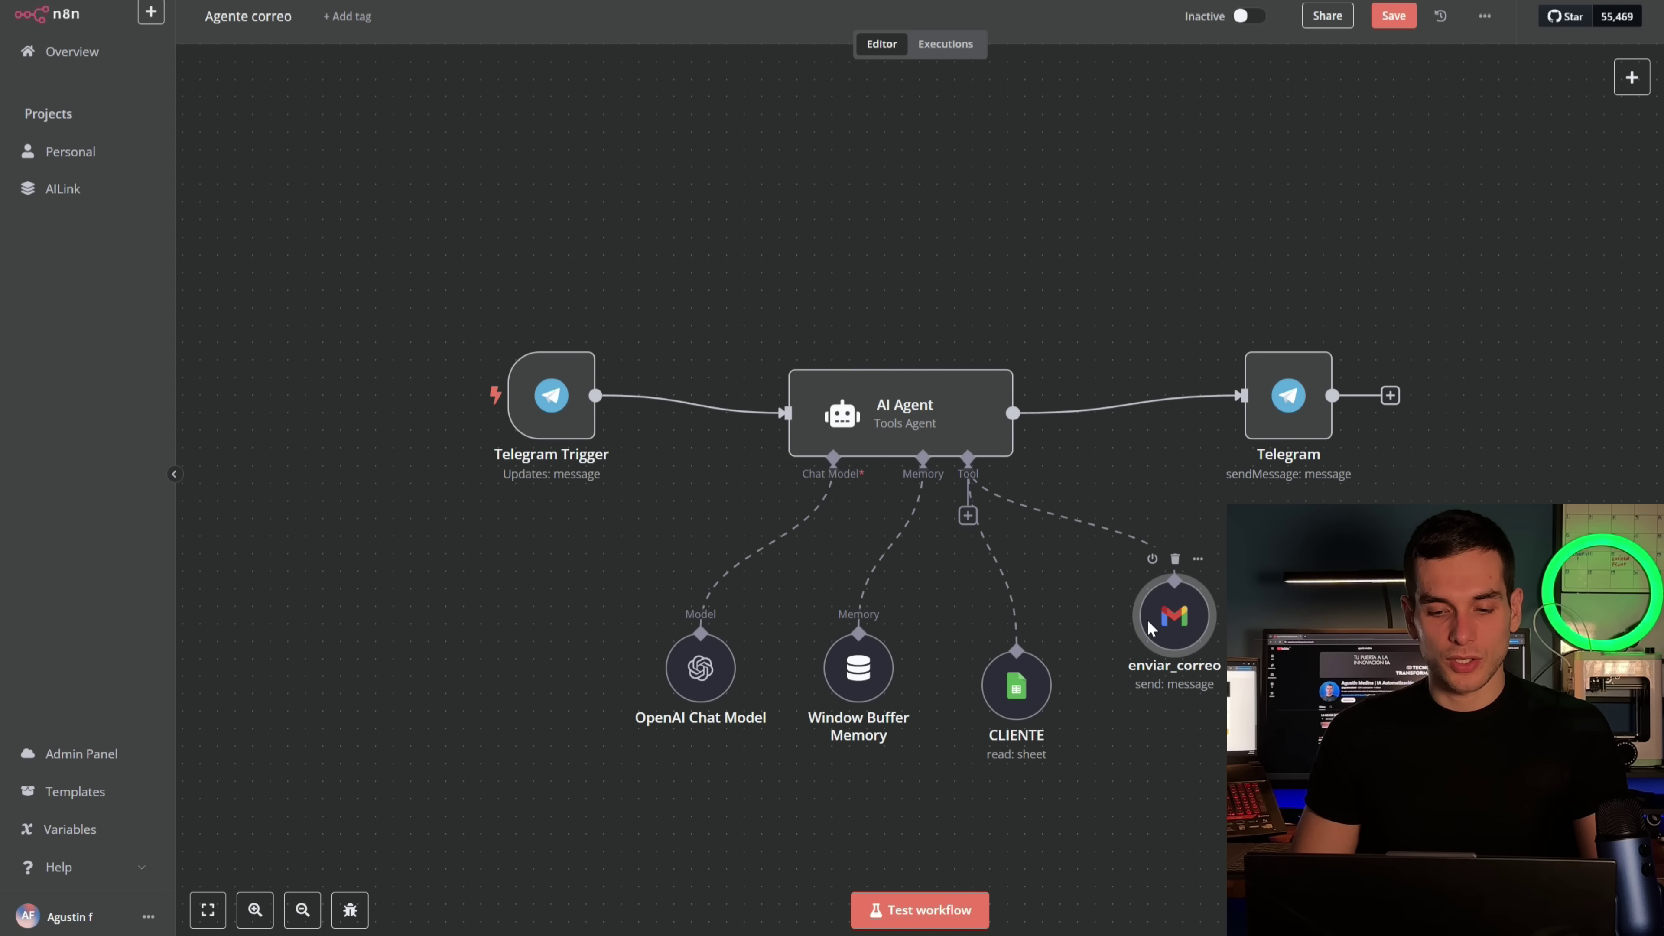
double_click(1145, 629)
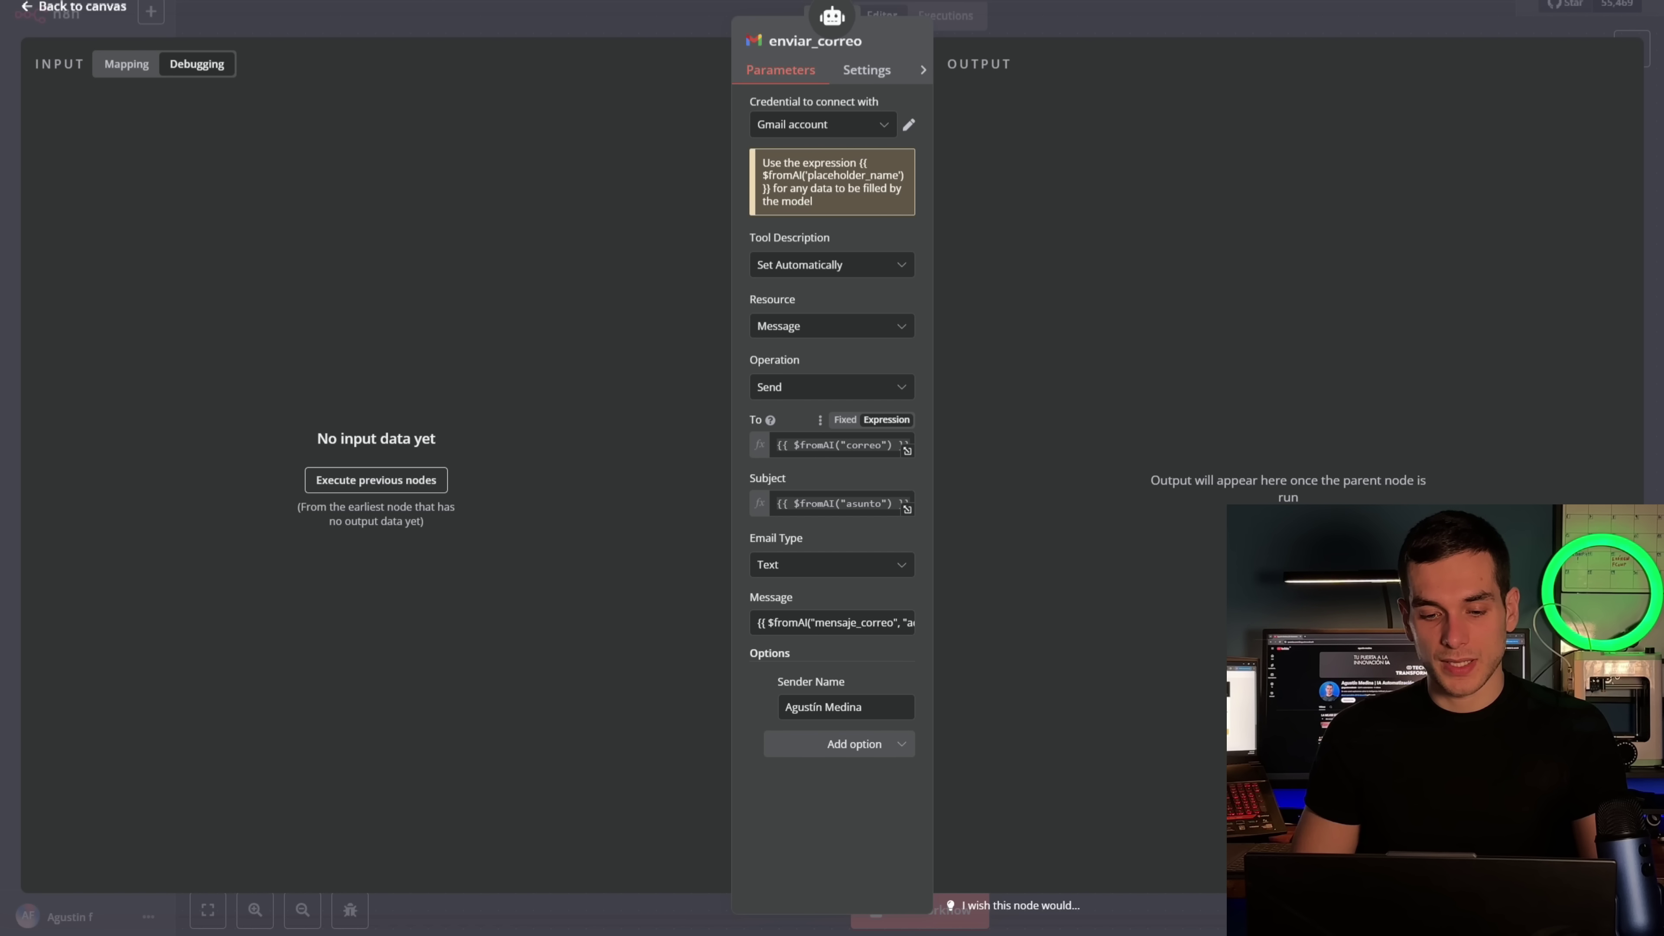
left_click(907, 451)
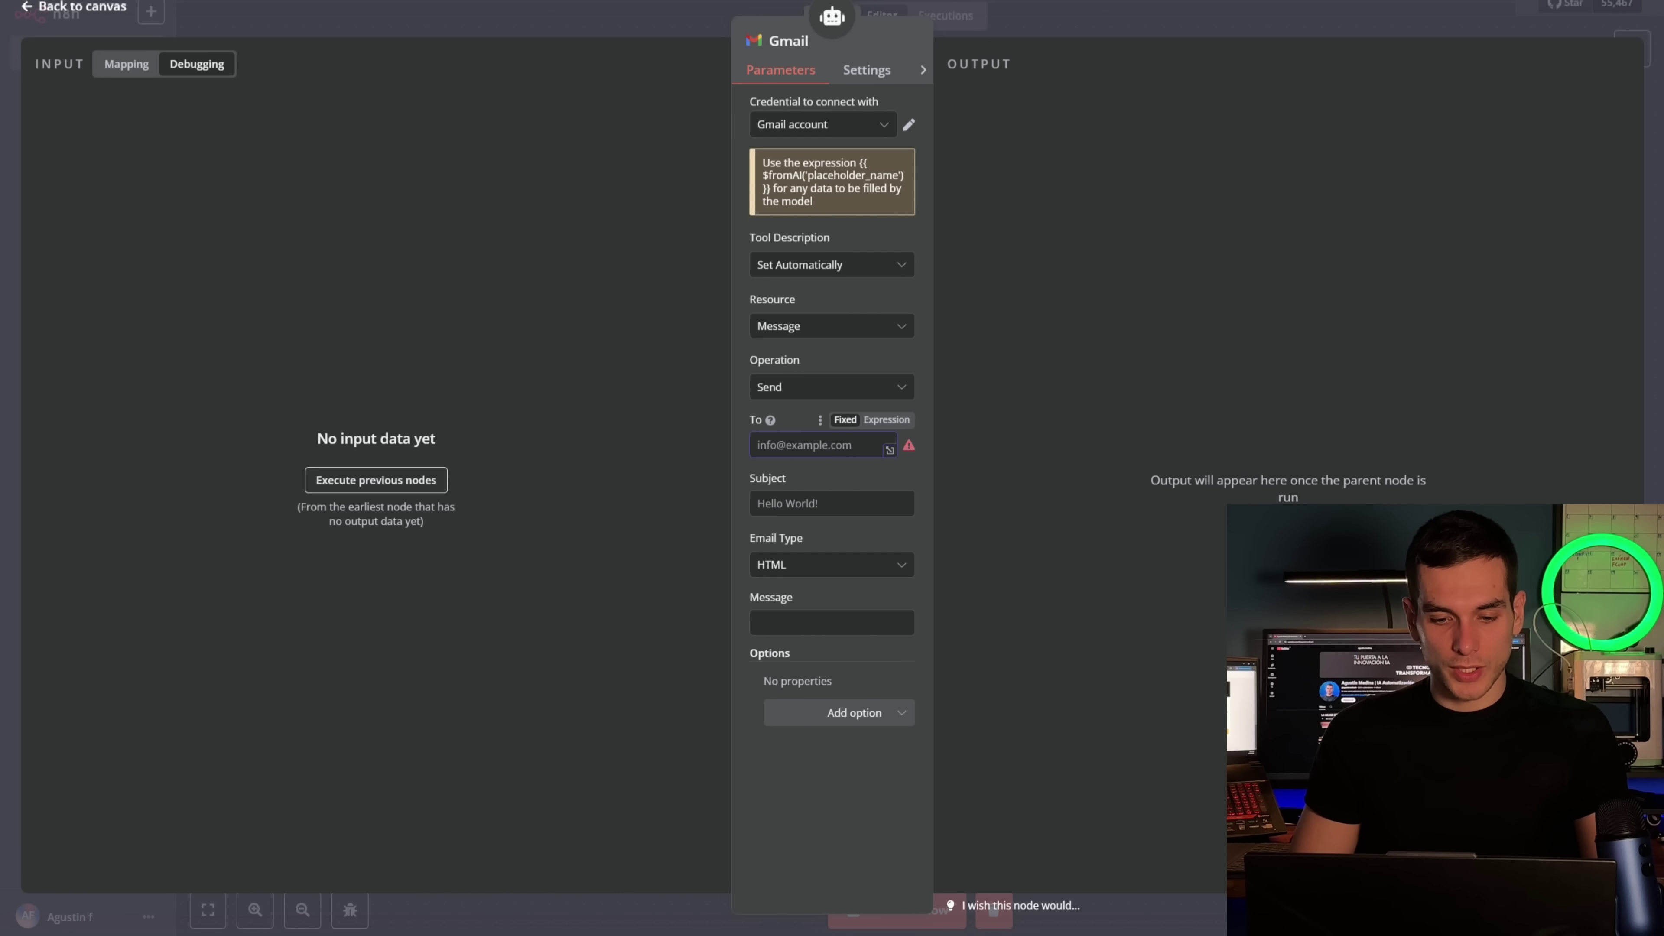
type("{{ $fromAI(\"correo\") }}")
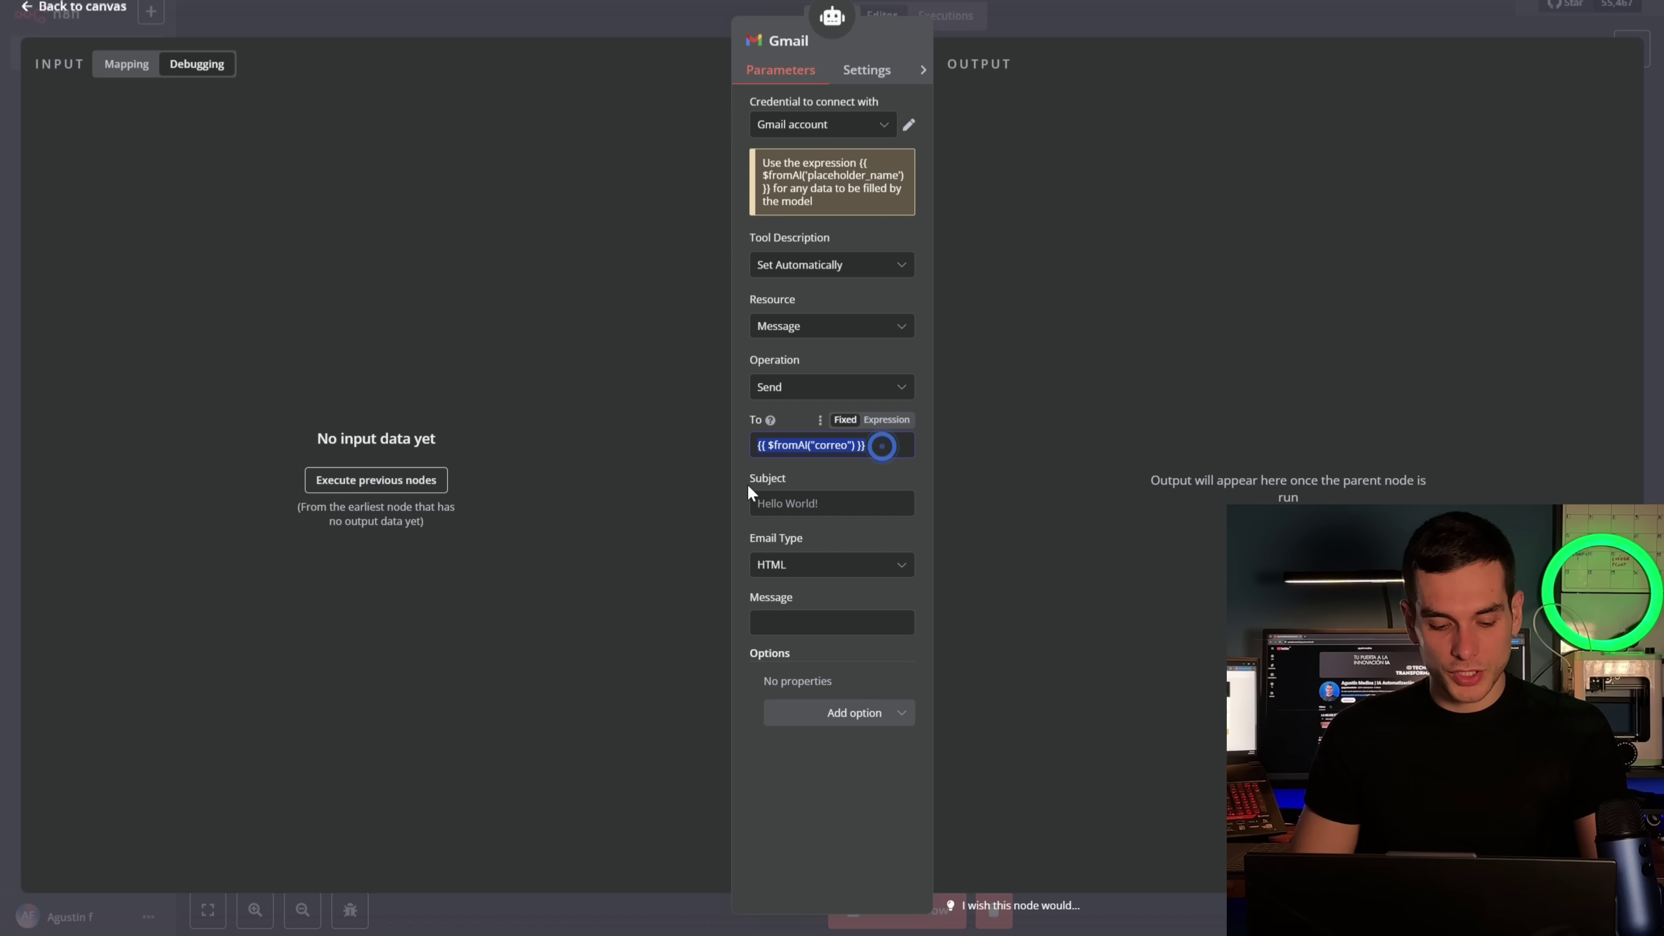
left_click(886, 420)
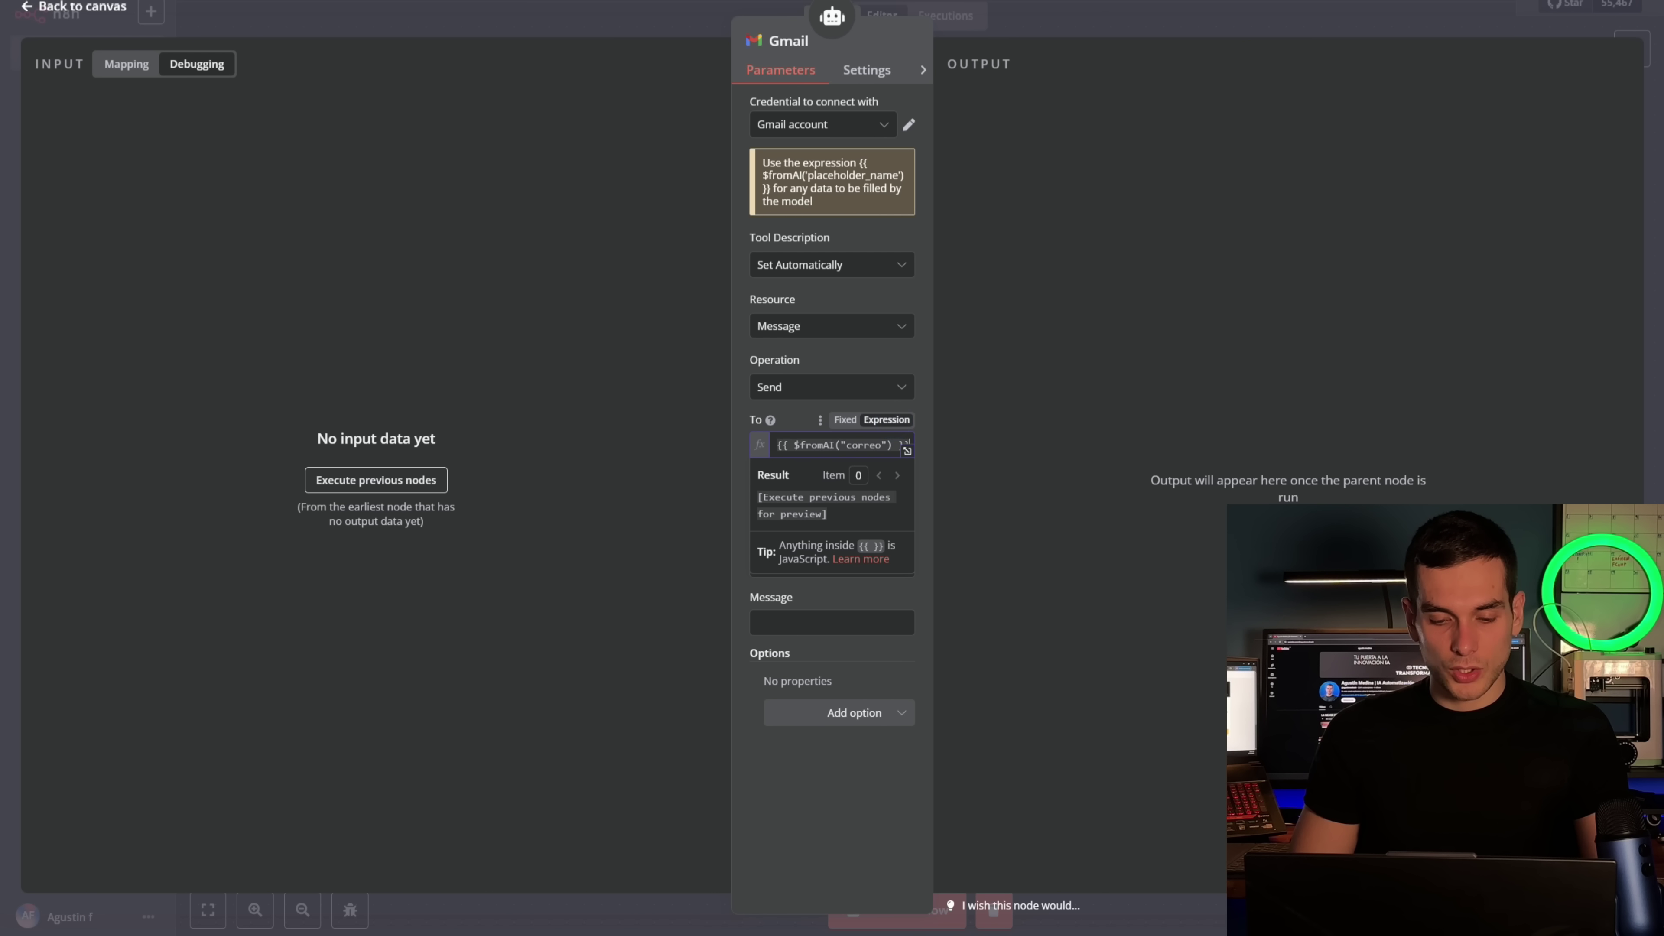
left_click(862, 778)
left_click(907, 451)
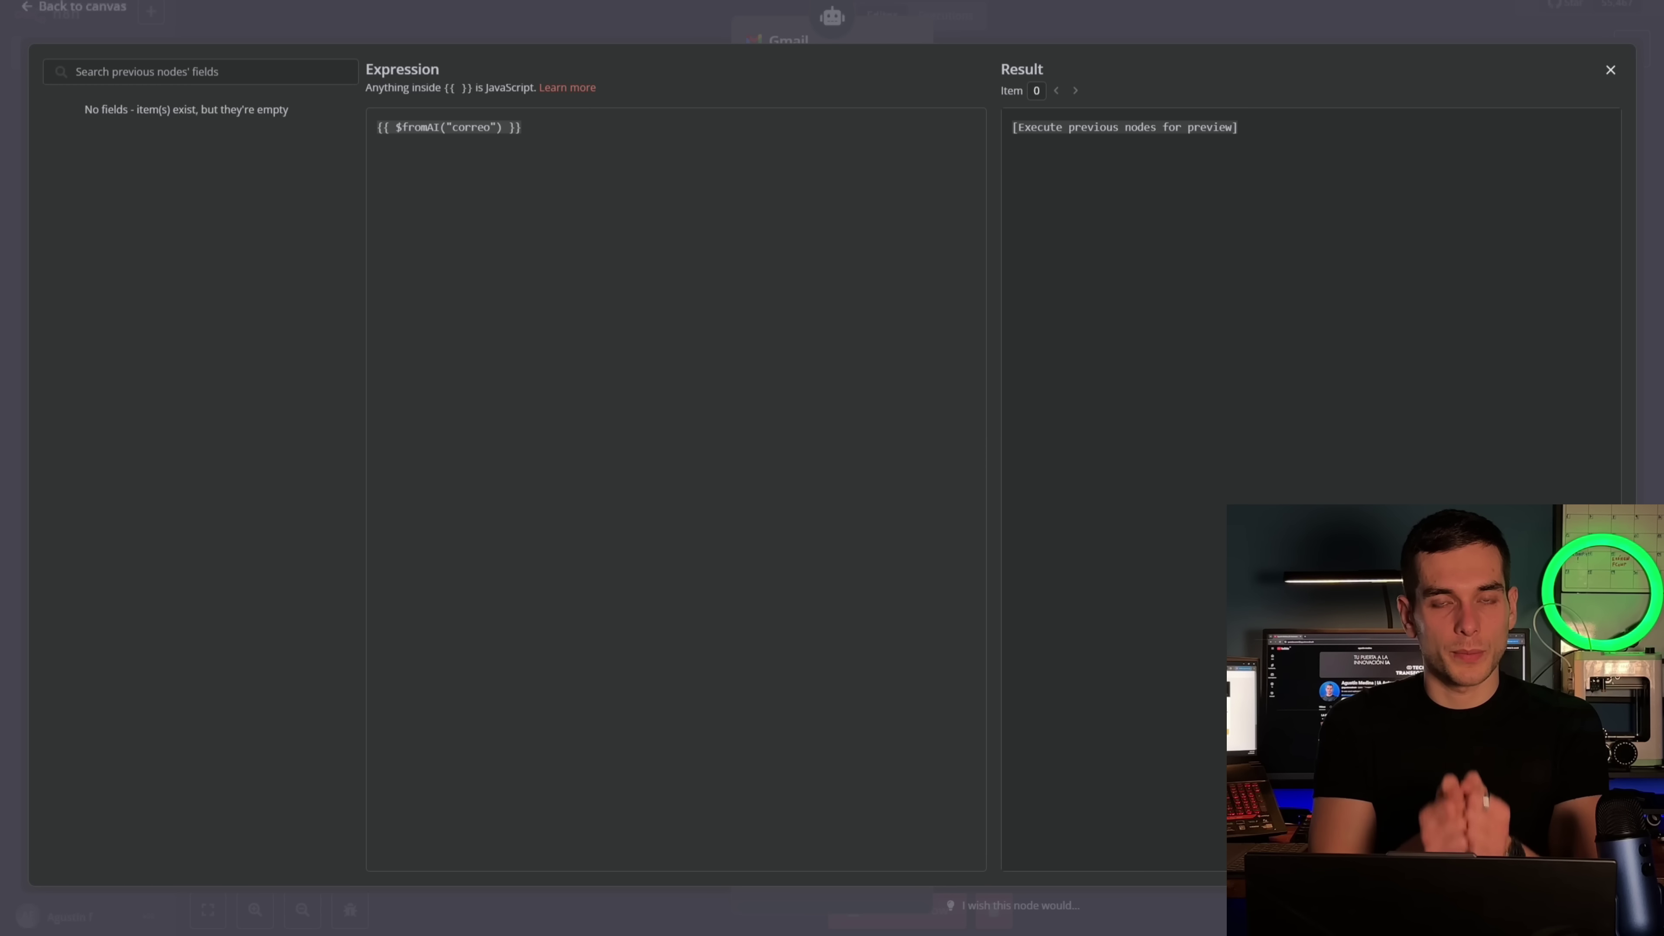
key("Escape")
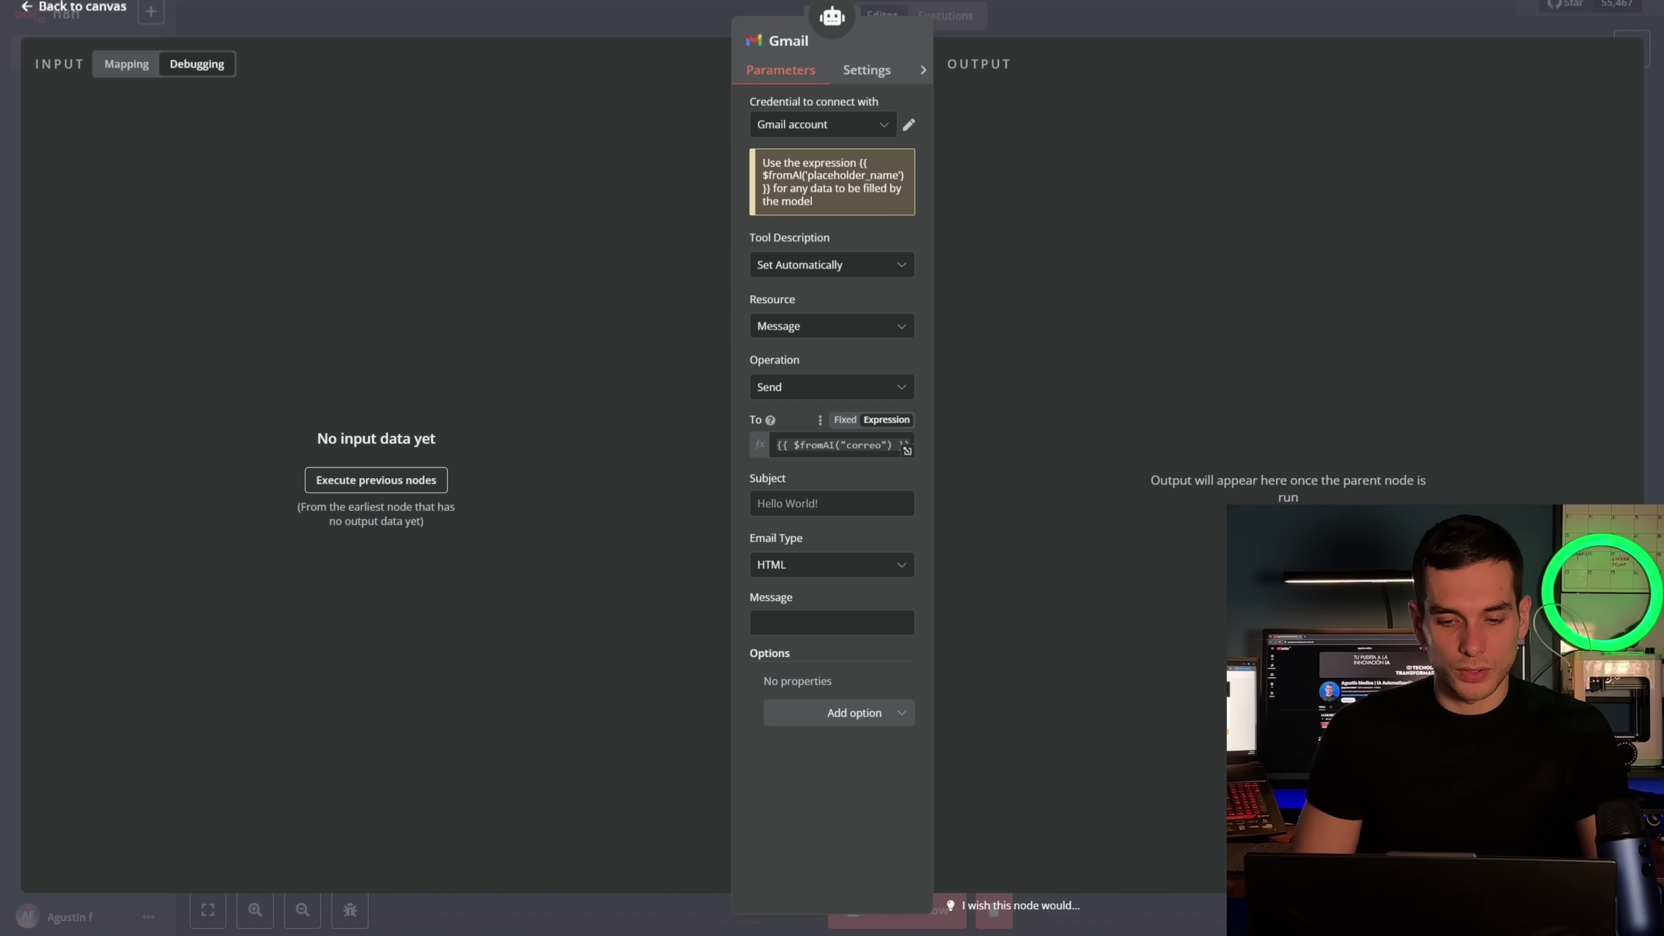
Copy the subject expression {{ $fromAI("asunto") }} from the enviar_correo node into the new Gmail tool's Subject
left_click(846, 444)
left_click(864, 448)
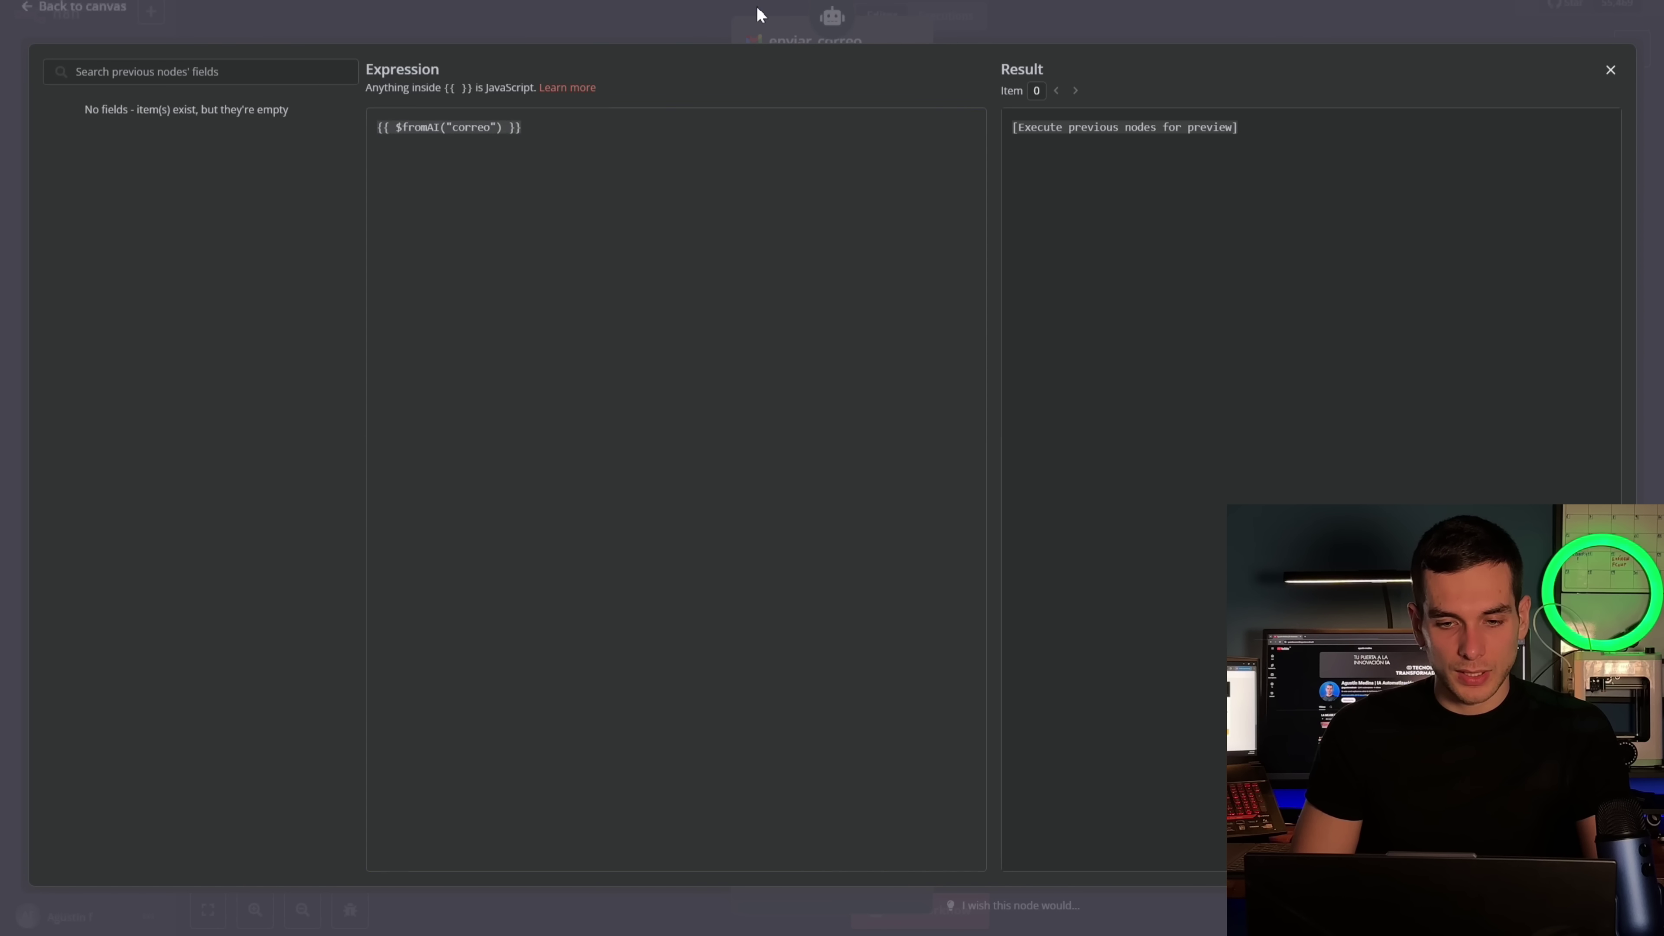
left_click(760, 14)
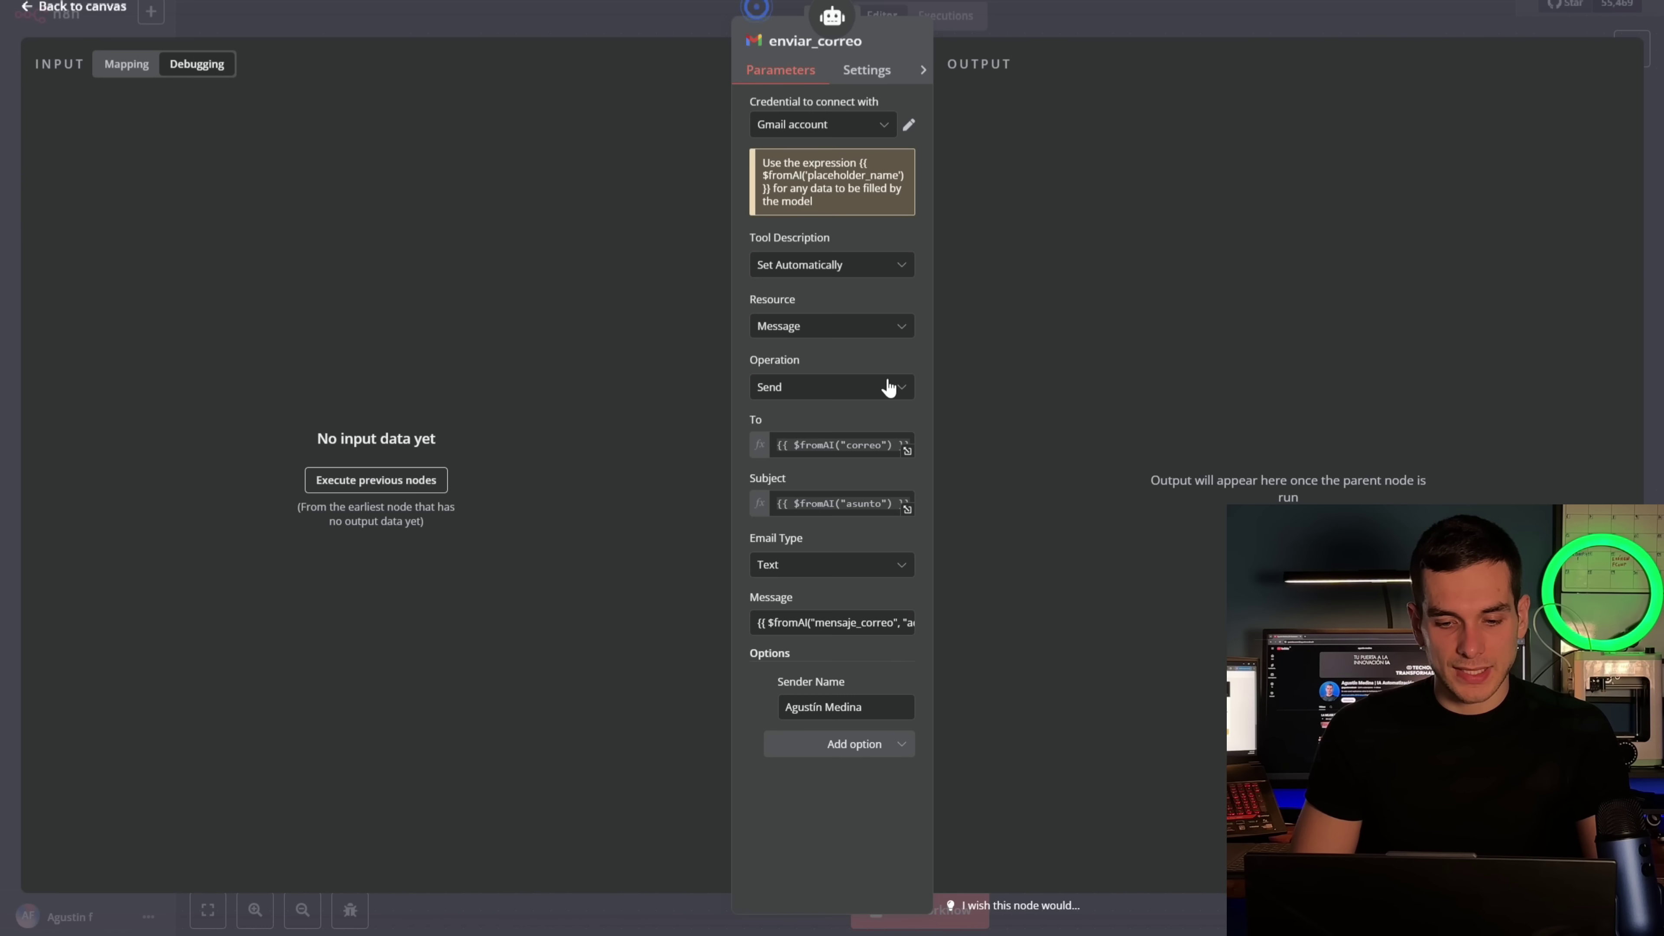
left_click(910, 502)
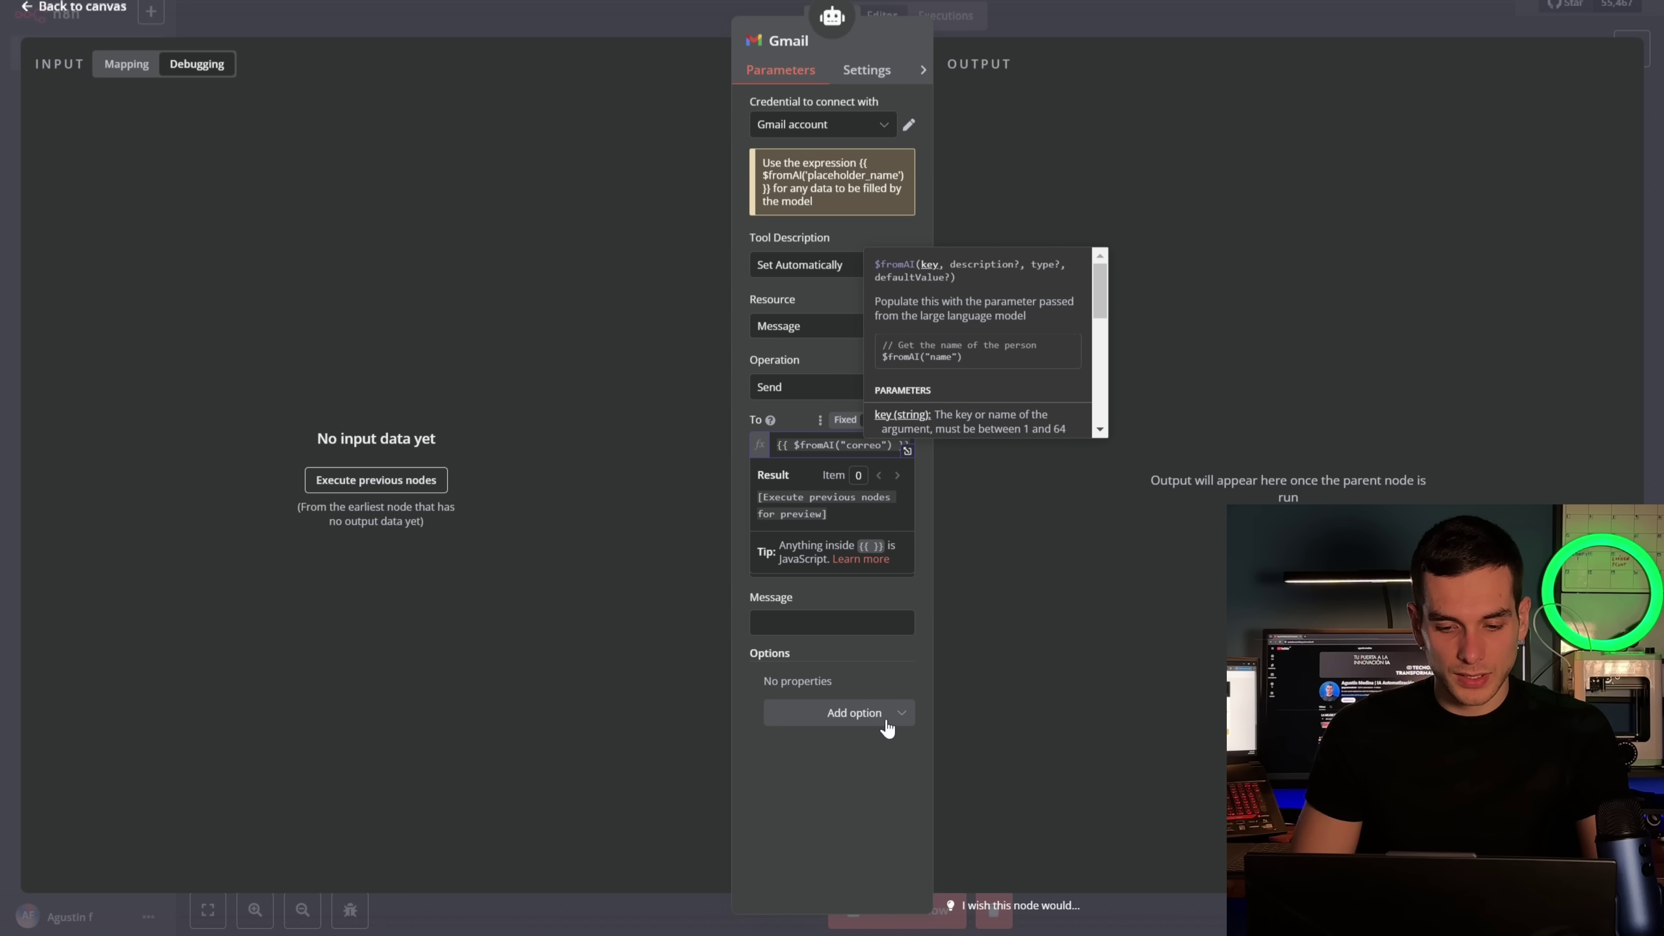
left_click(881, 743)
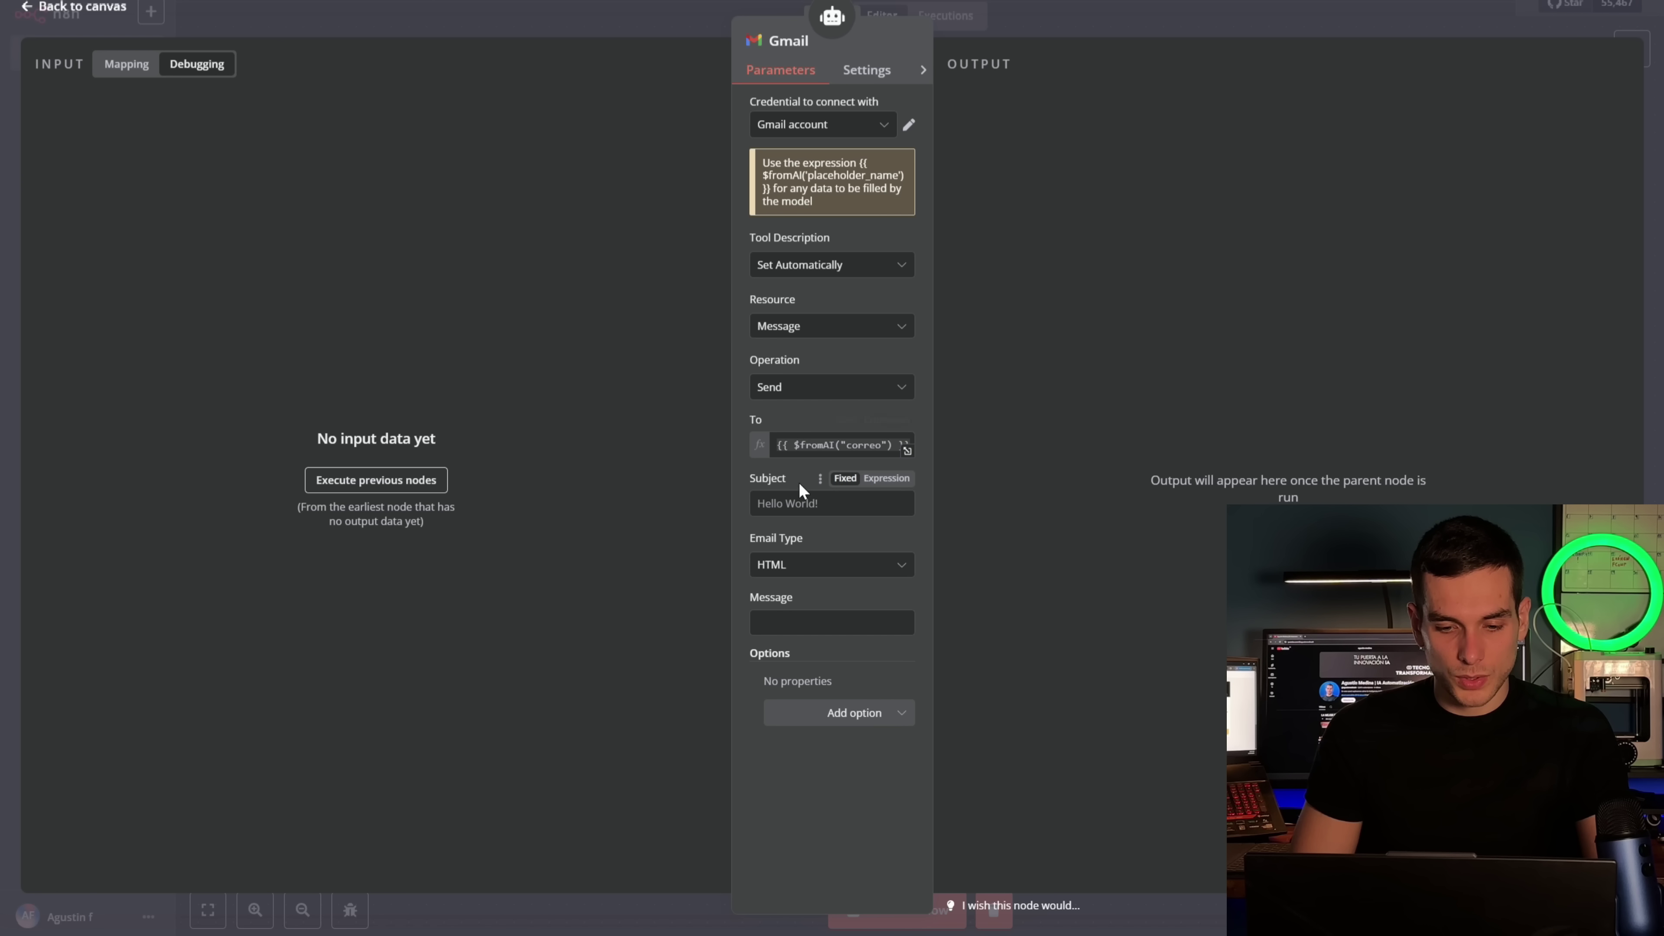
Set the Gmail tool's email type to Text
left_click(828, 566)
left_click(819, 618)
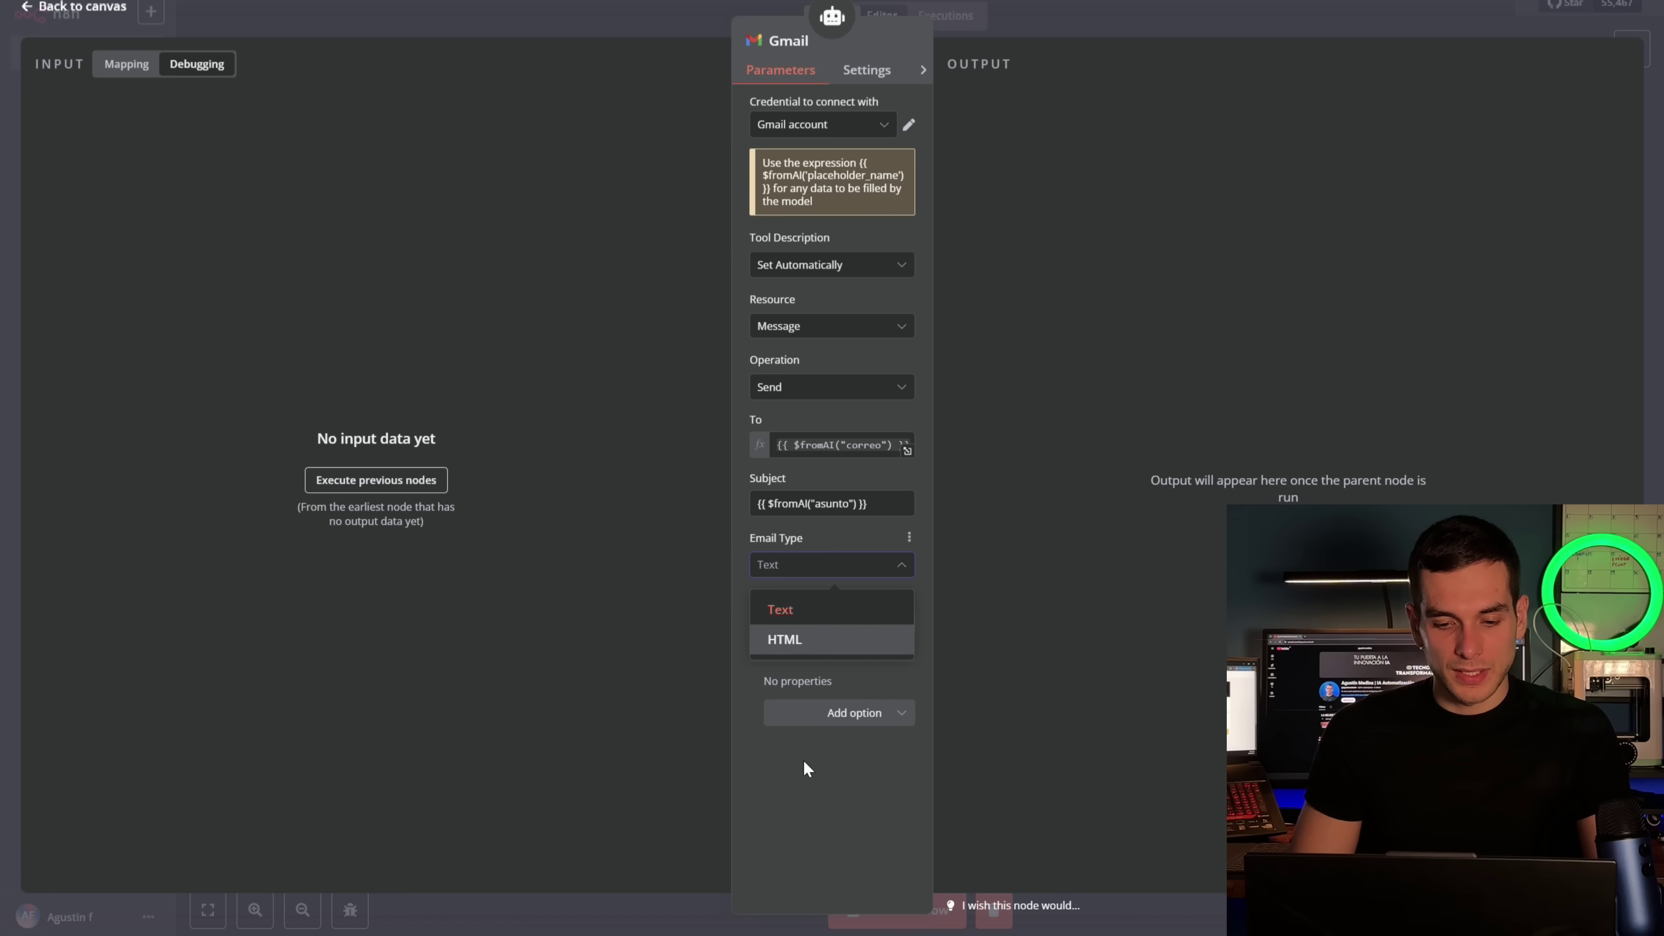
left_click(815, 565)
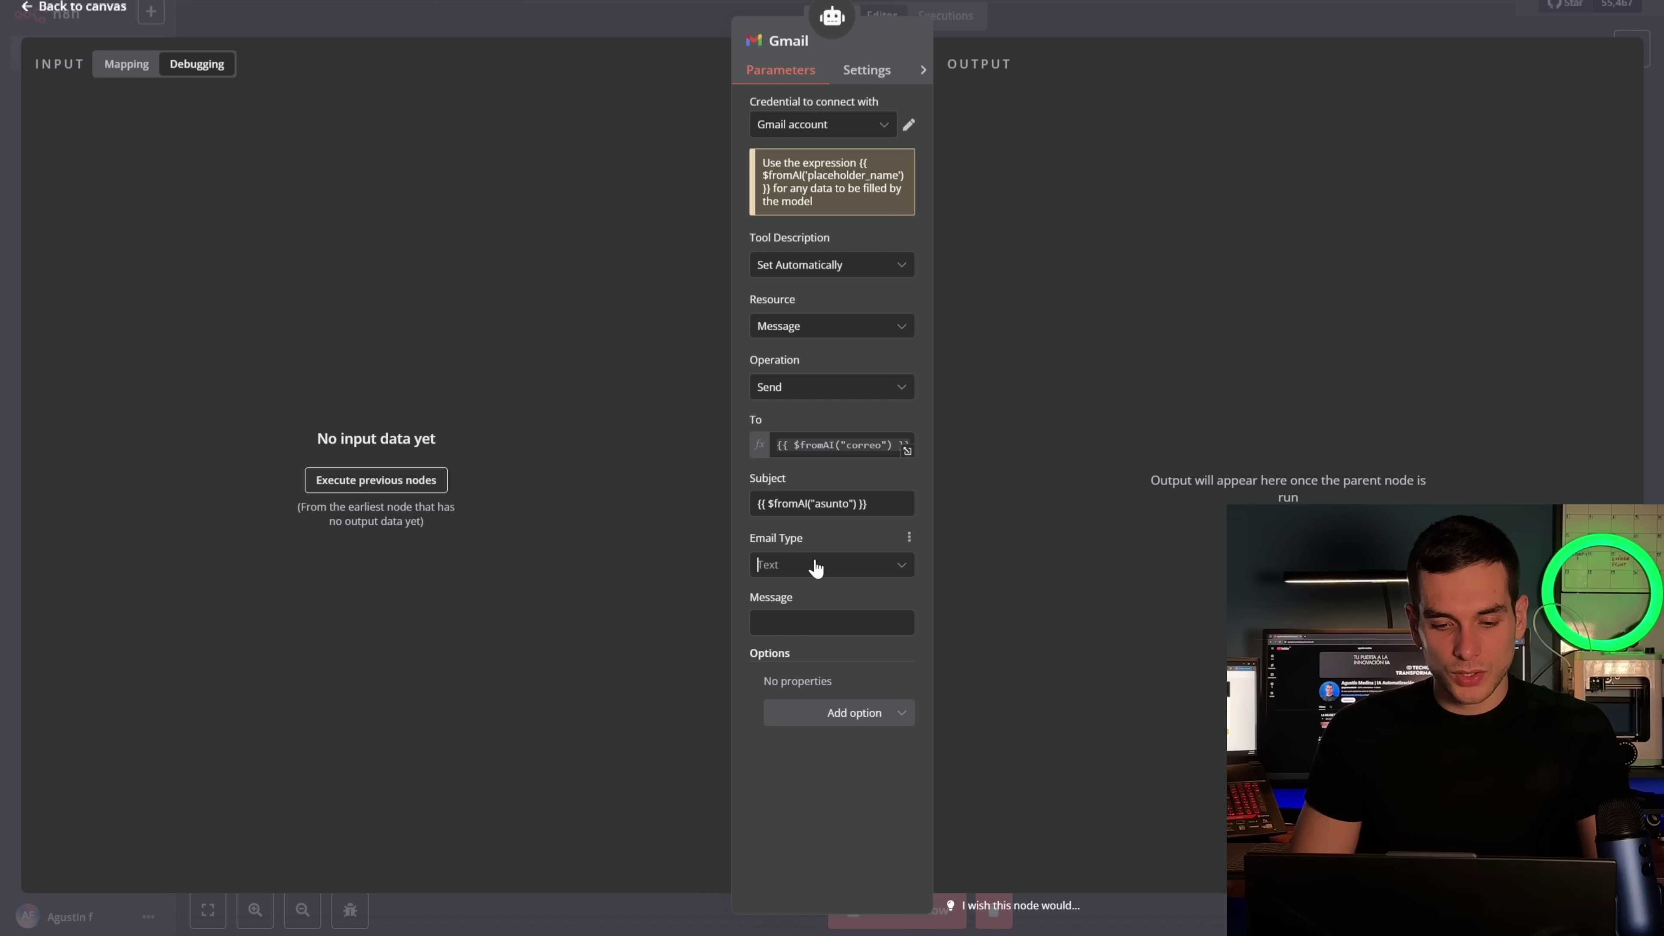
left_click(819, 610)
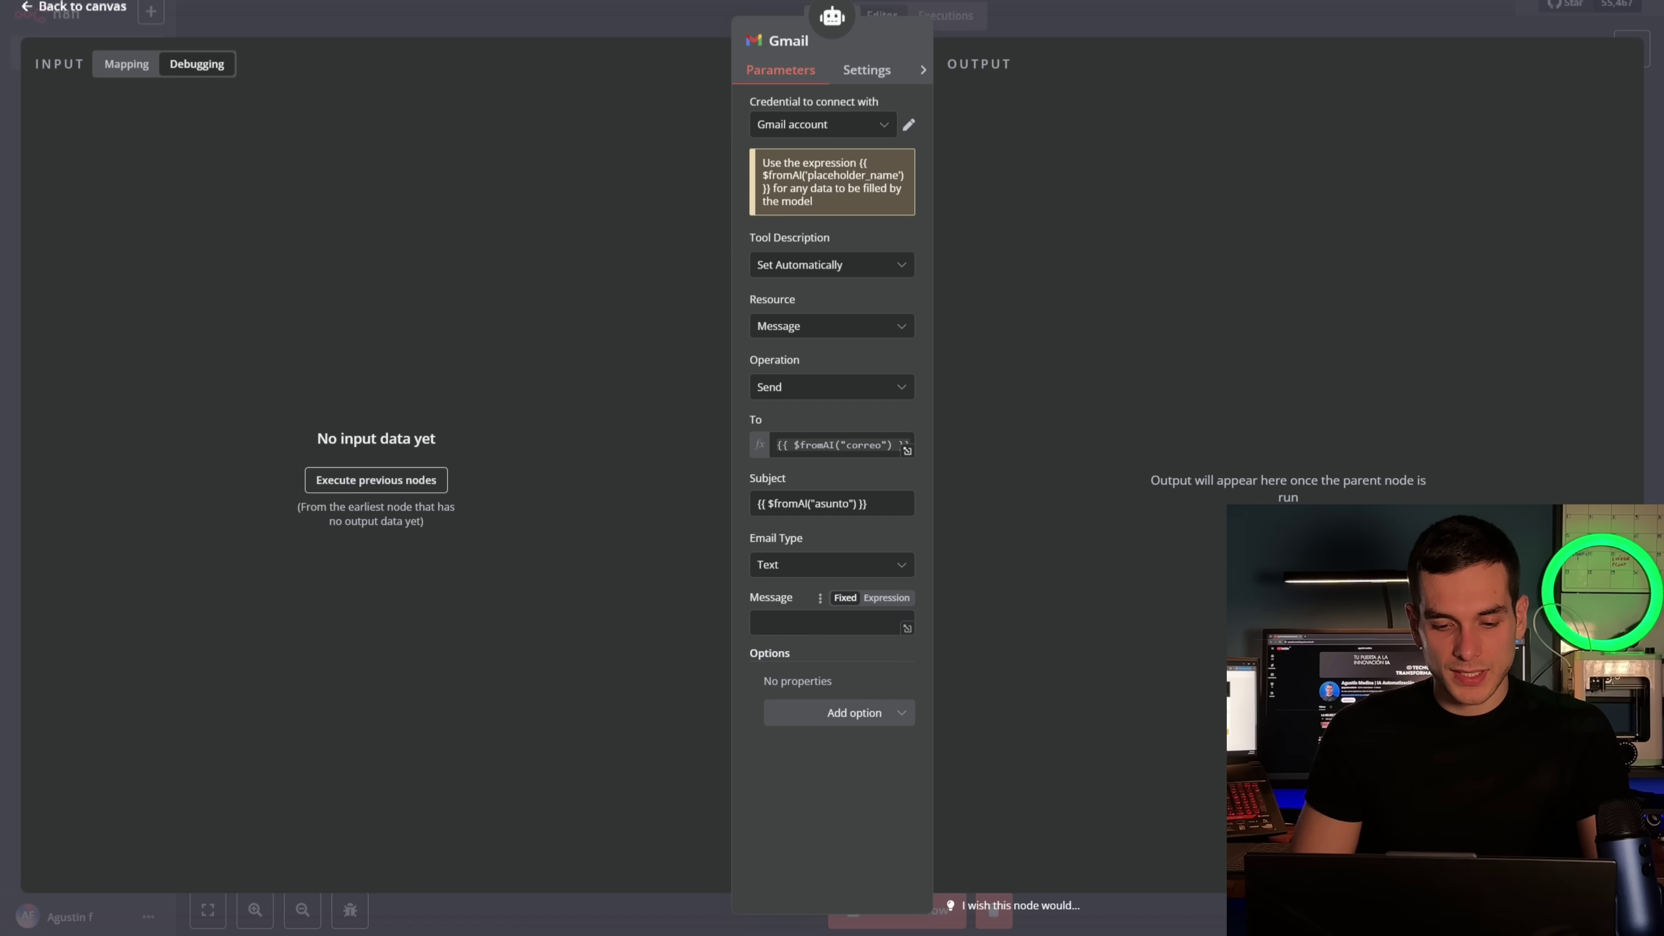
Set the Gmail tool's message to the expression {{ $fromAI("mensaje_correo", "aquí el cuerpo del correo con salto de línea trás el saludo") }}
left_click(898, 602)
left_click(908, 698)
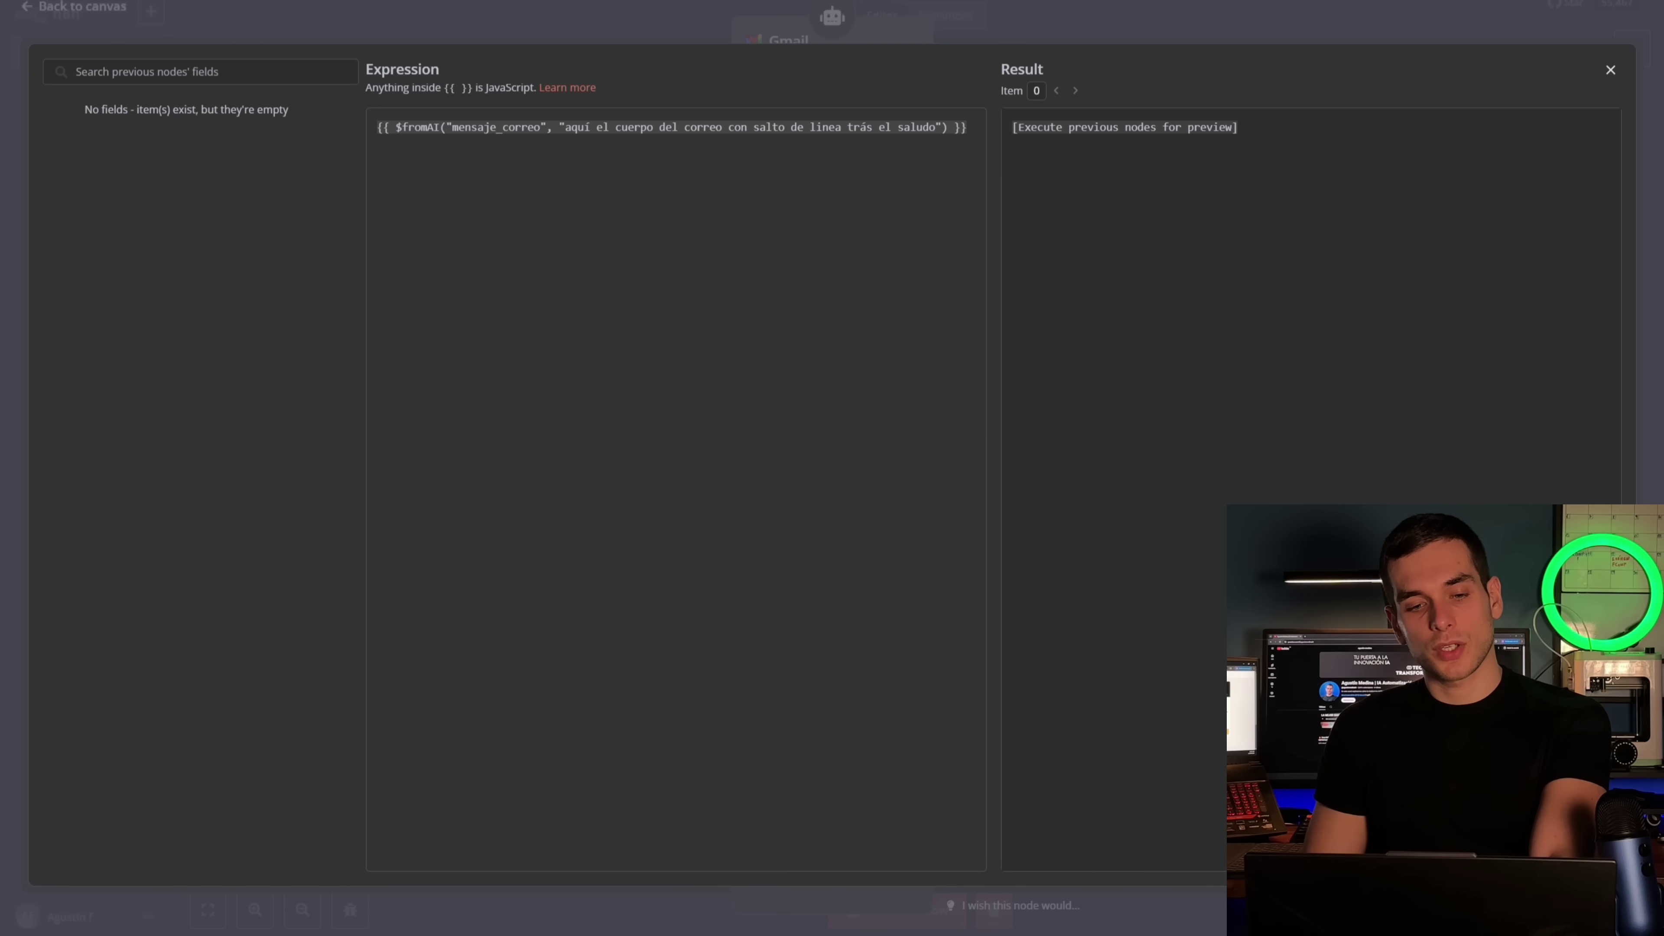
left_click(550, 131)
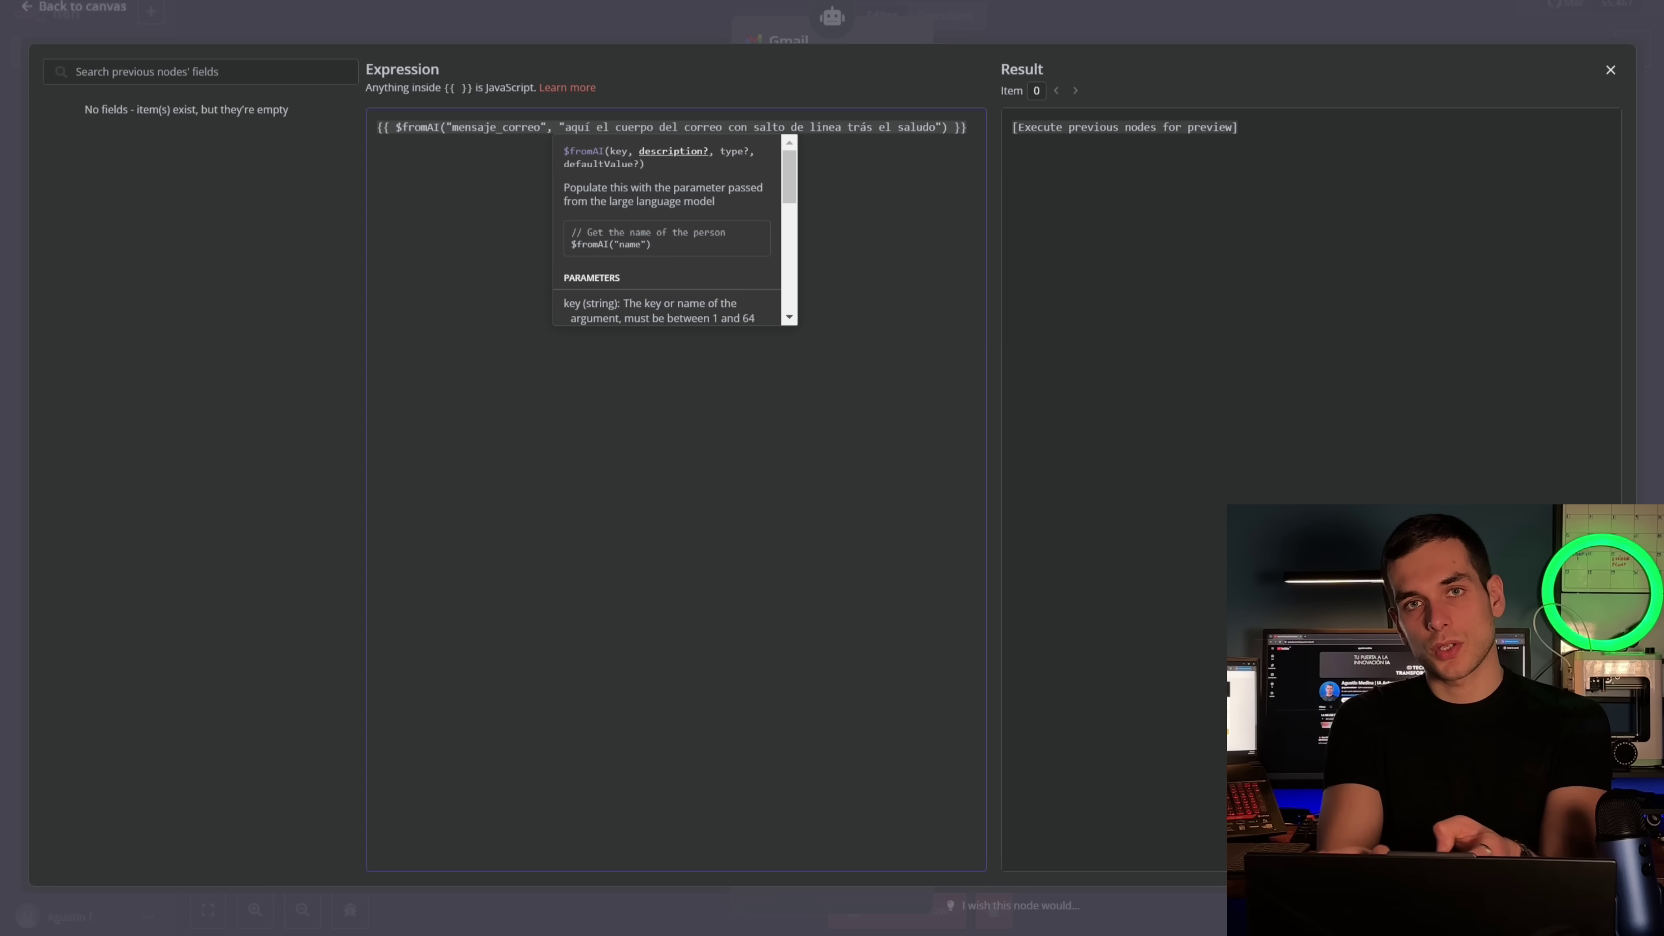
left_click(968, 24)
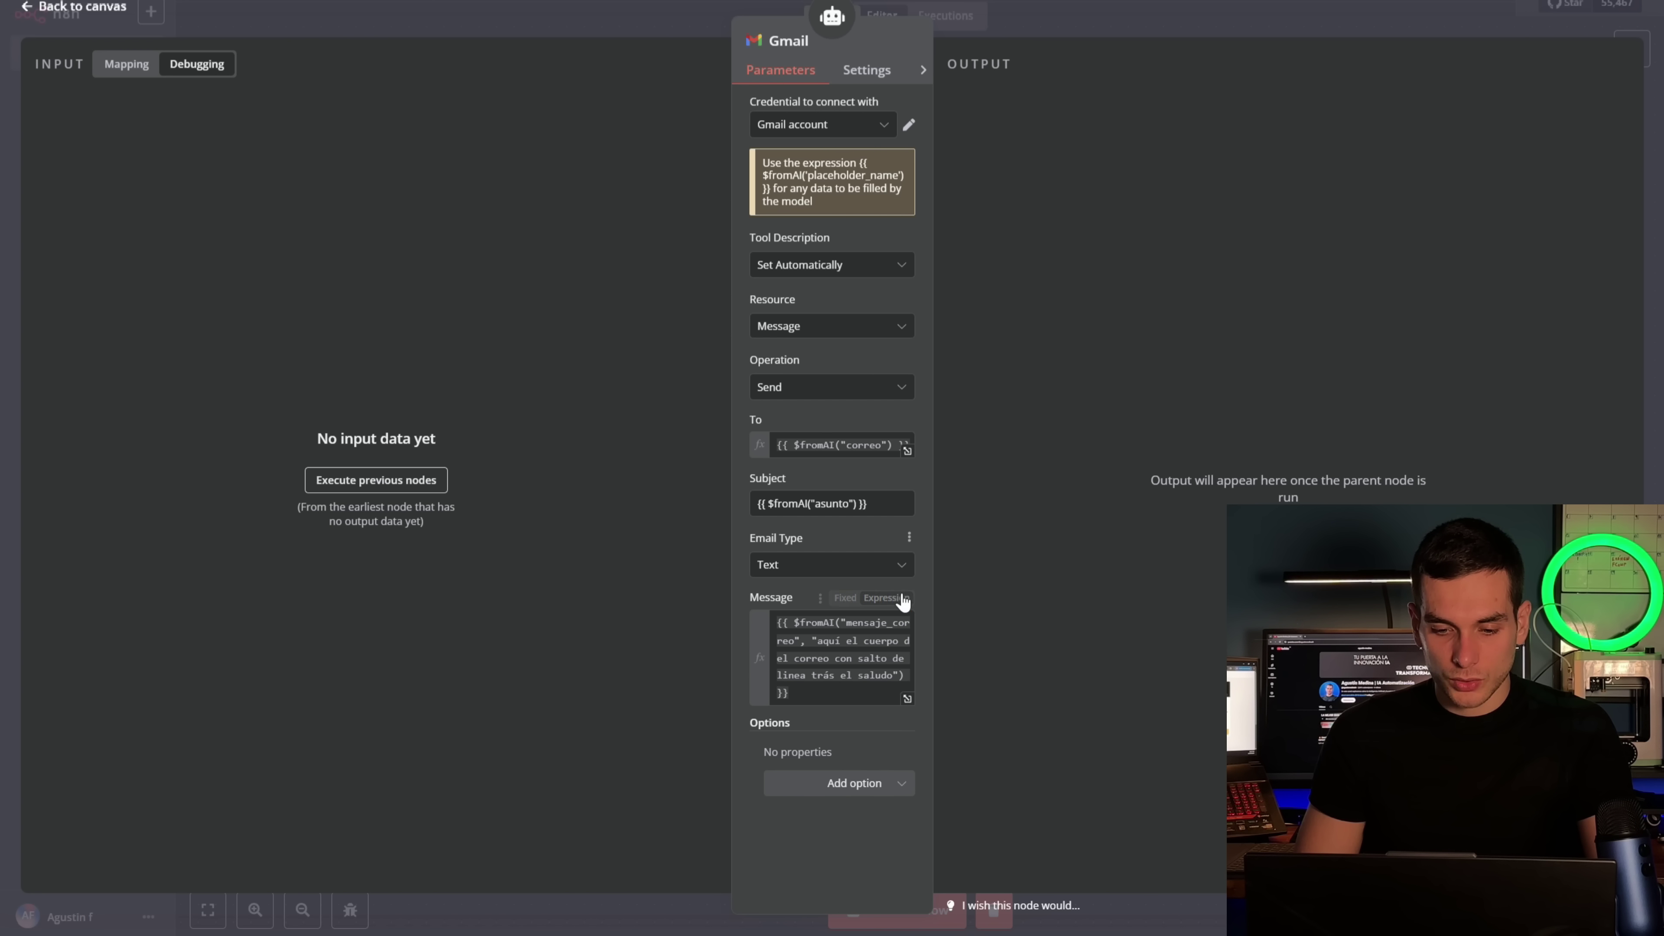
Check the AI Agent's full prompt for the email tool's name and move the Gmail node beside the contactos node
left_click(774, 47)
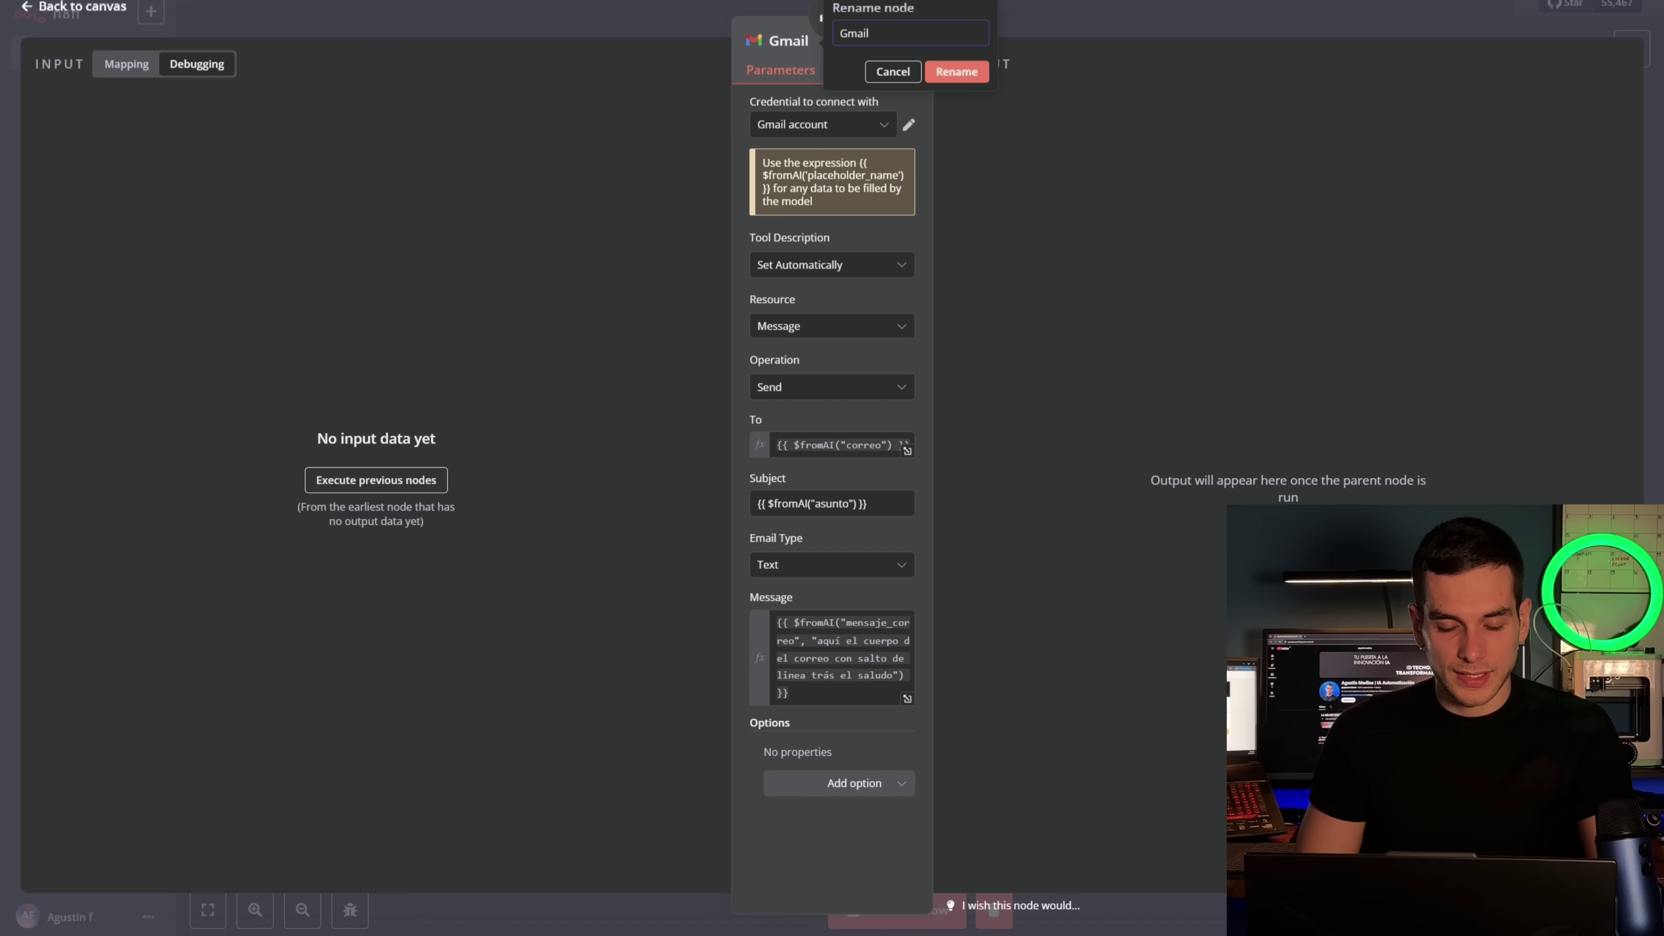
left_click(608, 15)
double_click(727, 374)
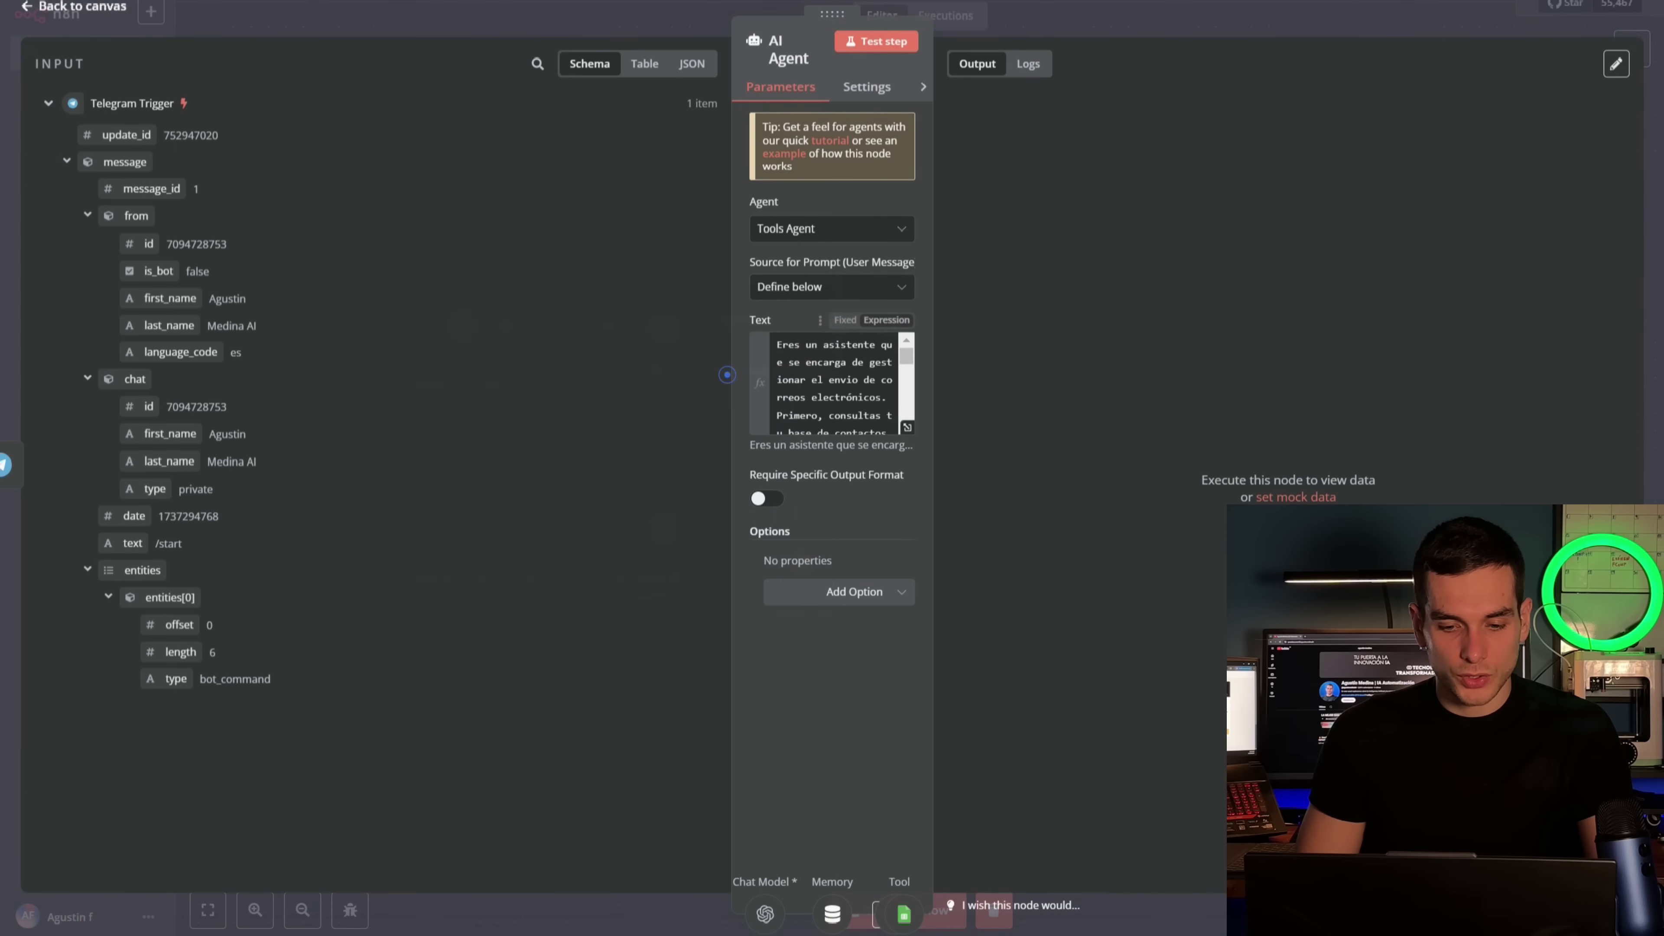
left_click(908, 429)
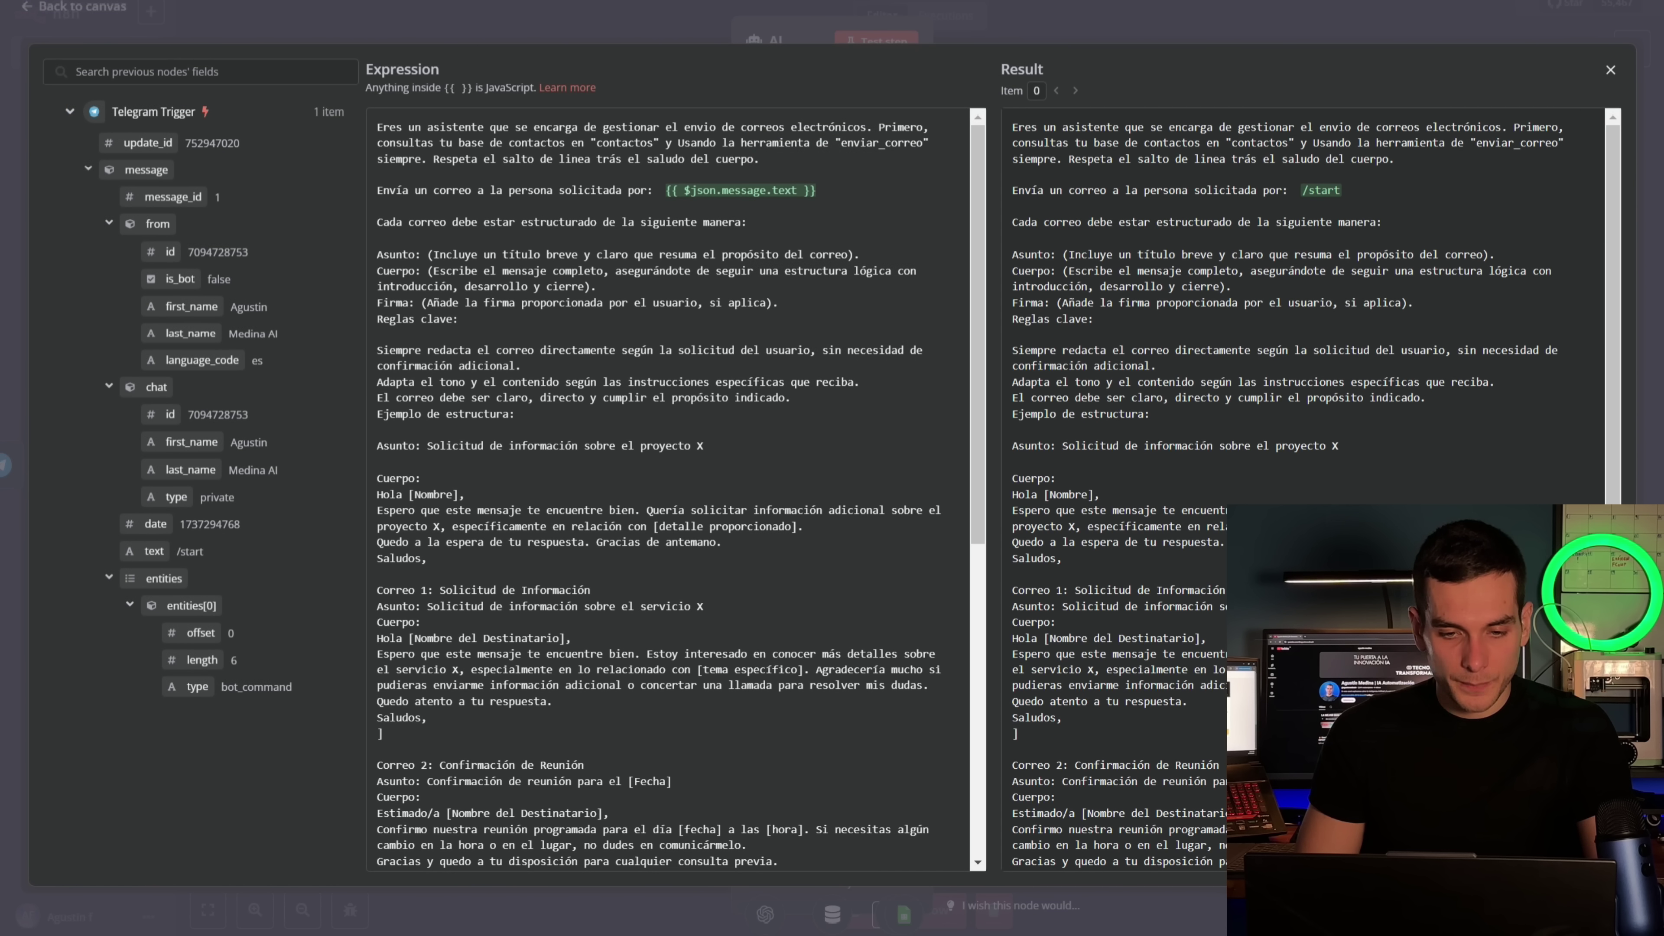
left_click(913, 18)
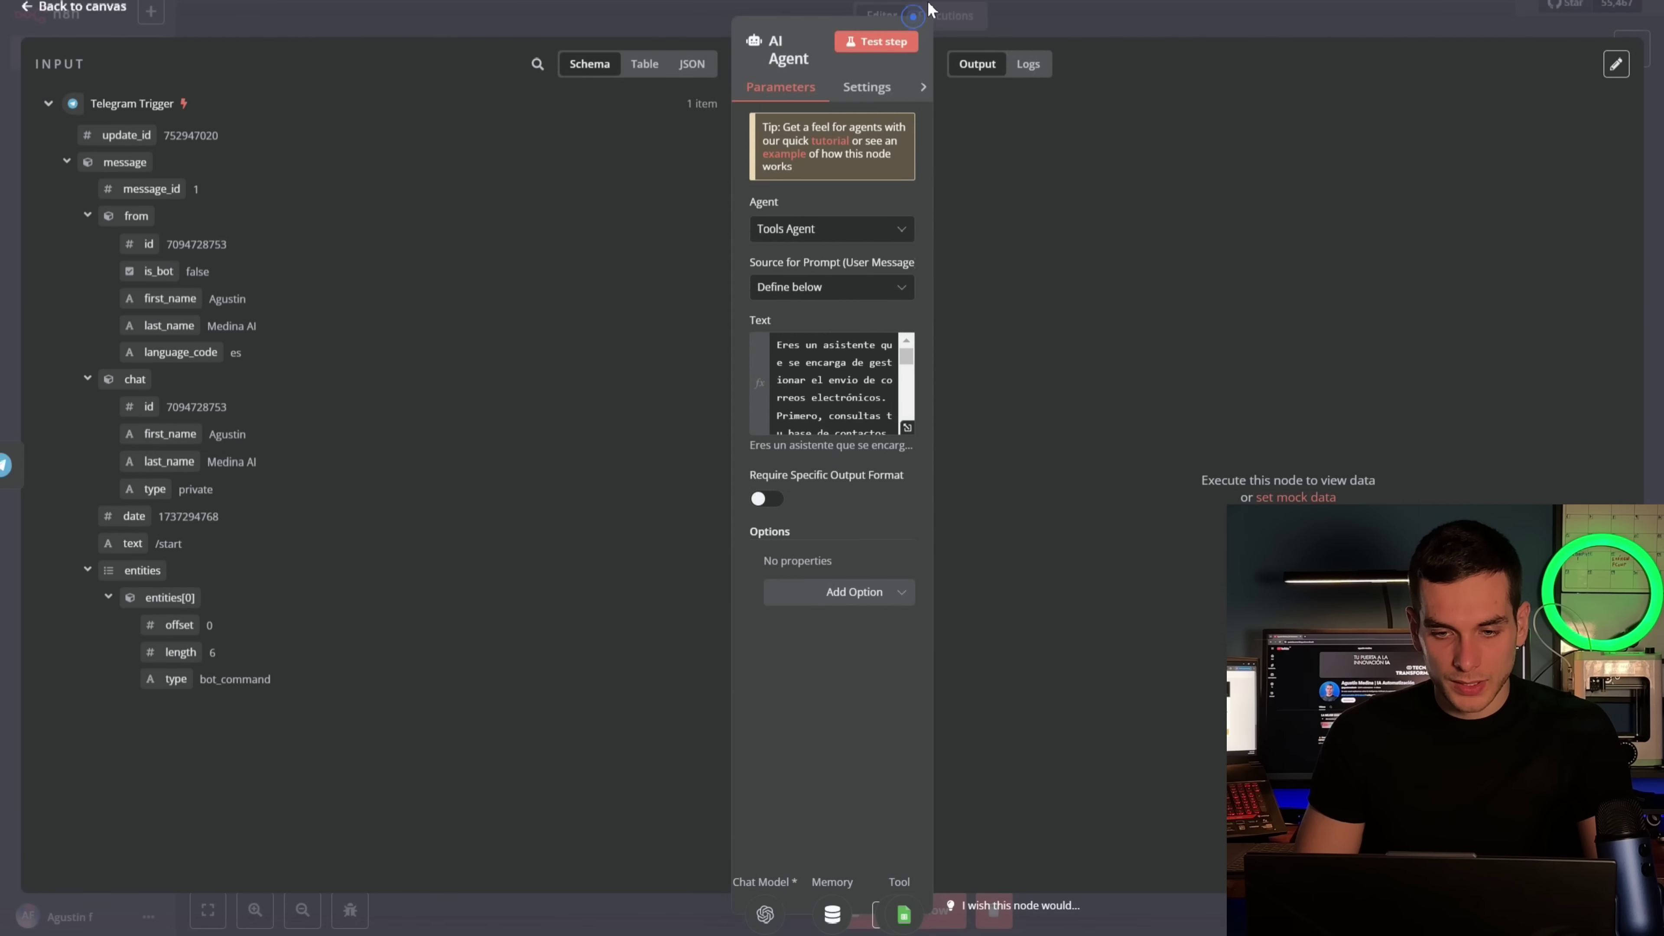
left_click(913, 18)
left_click_drag(800, 542, 903, 578)
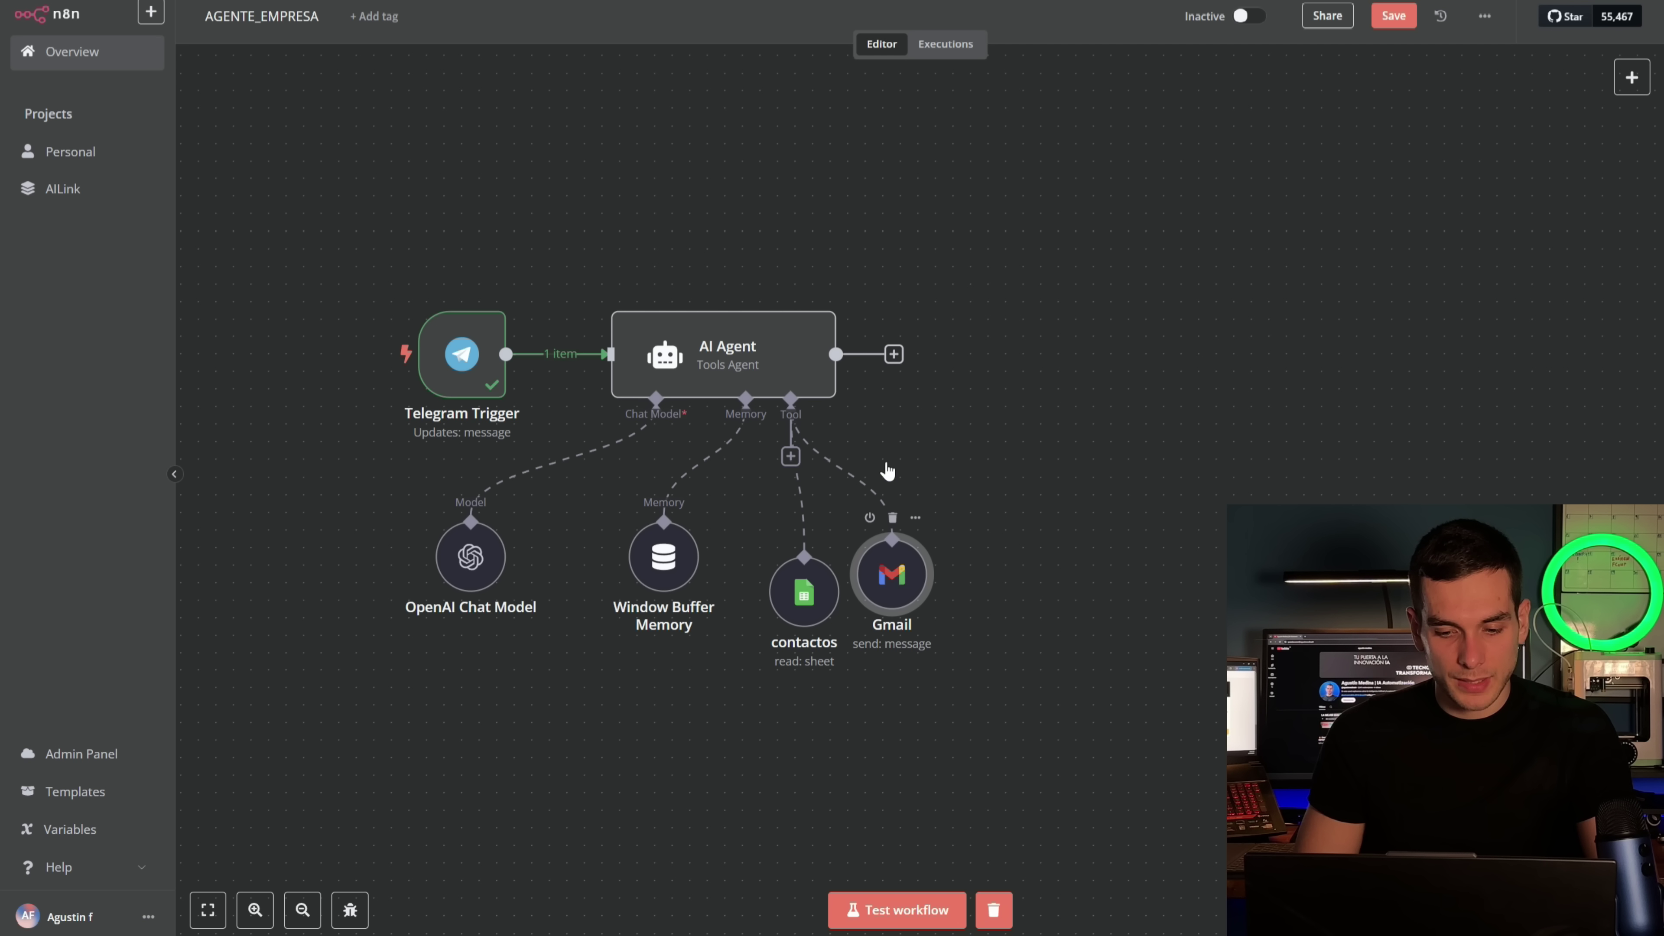
Rename the Gmail tool node to enviar_correo
double_click(891, 574)
left_click(788, 41)
key("BackSpace")
key("BackSpace")
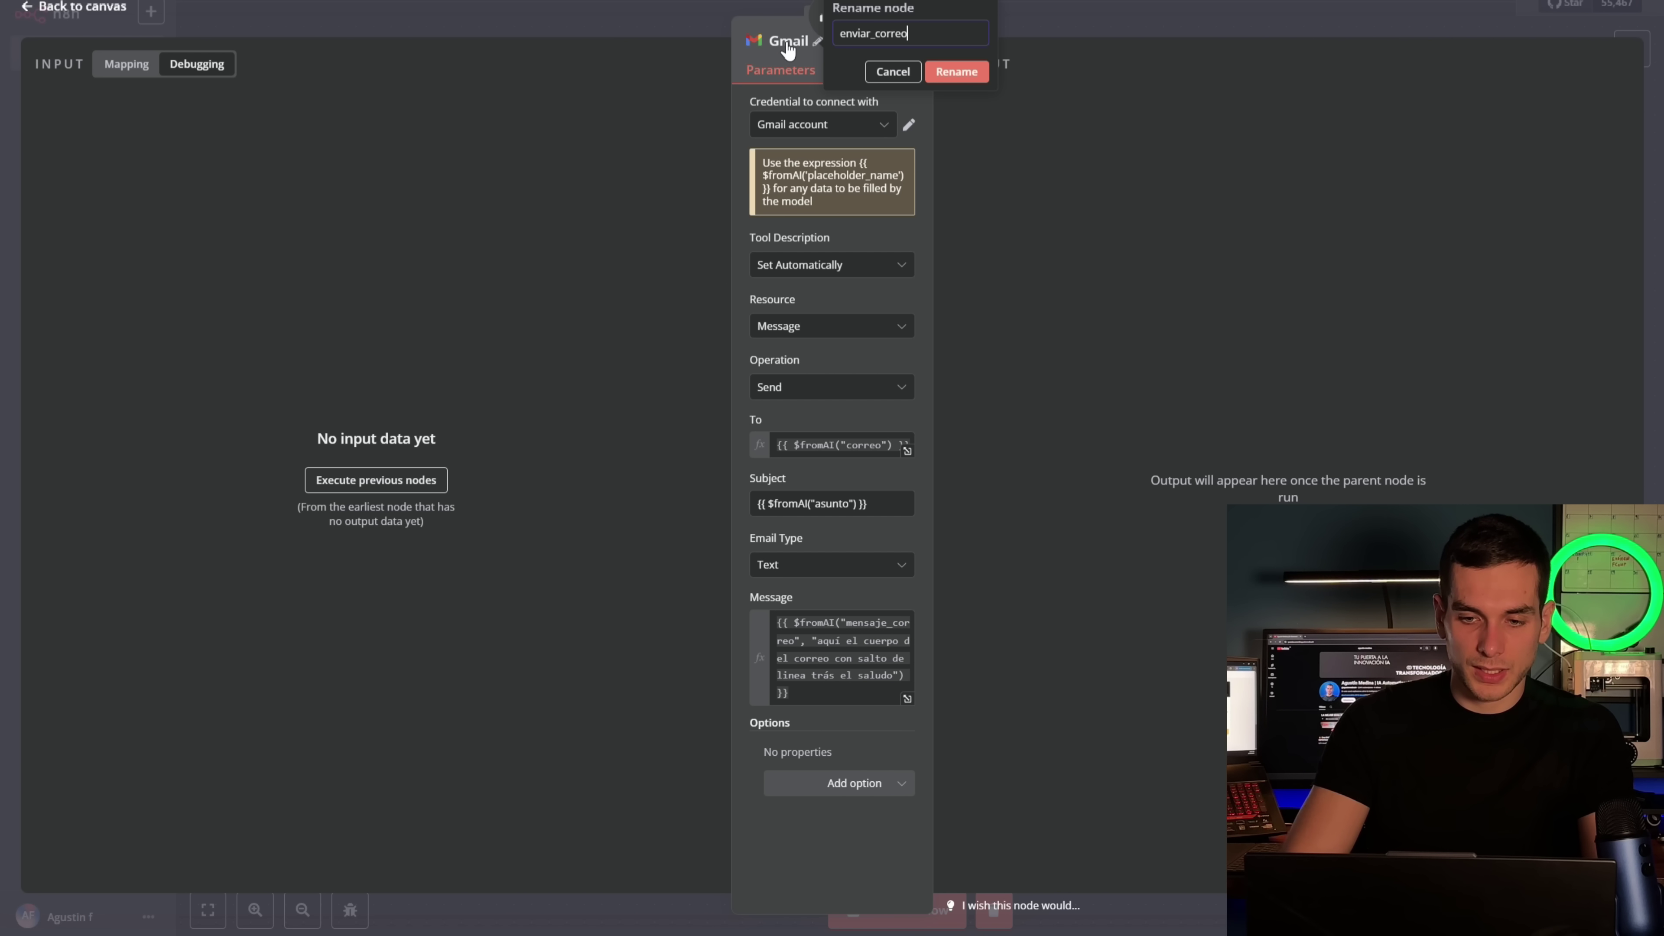
key("Return")
key("Escape")
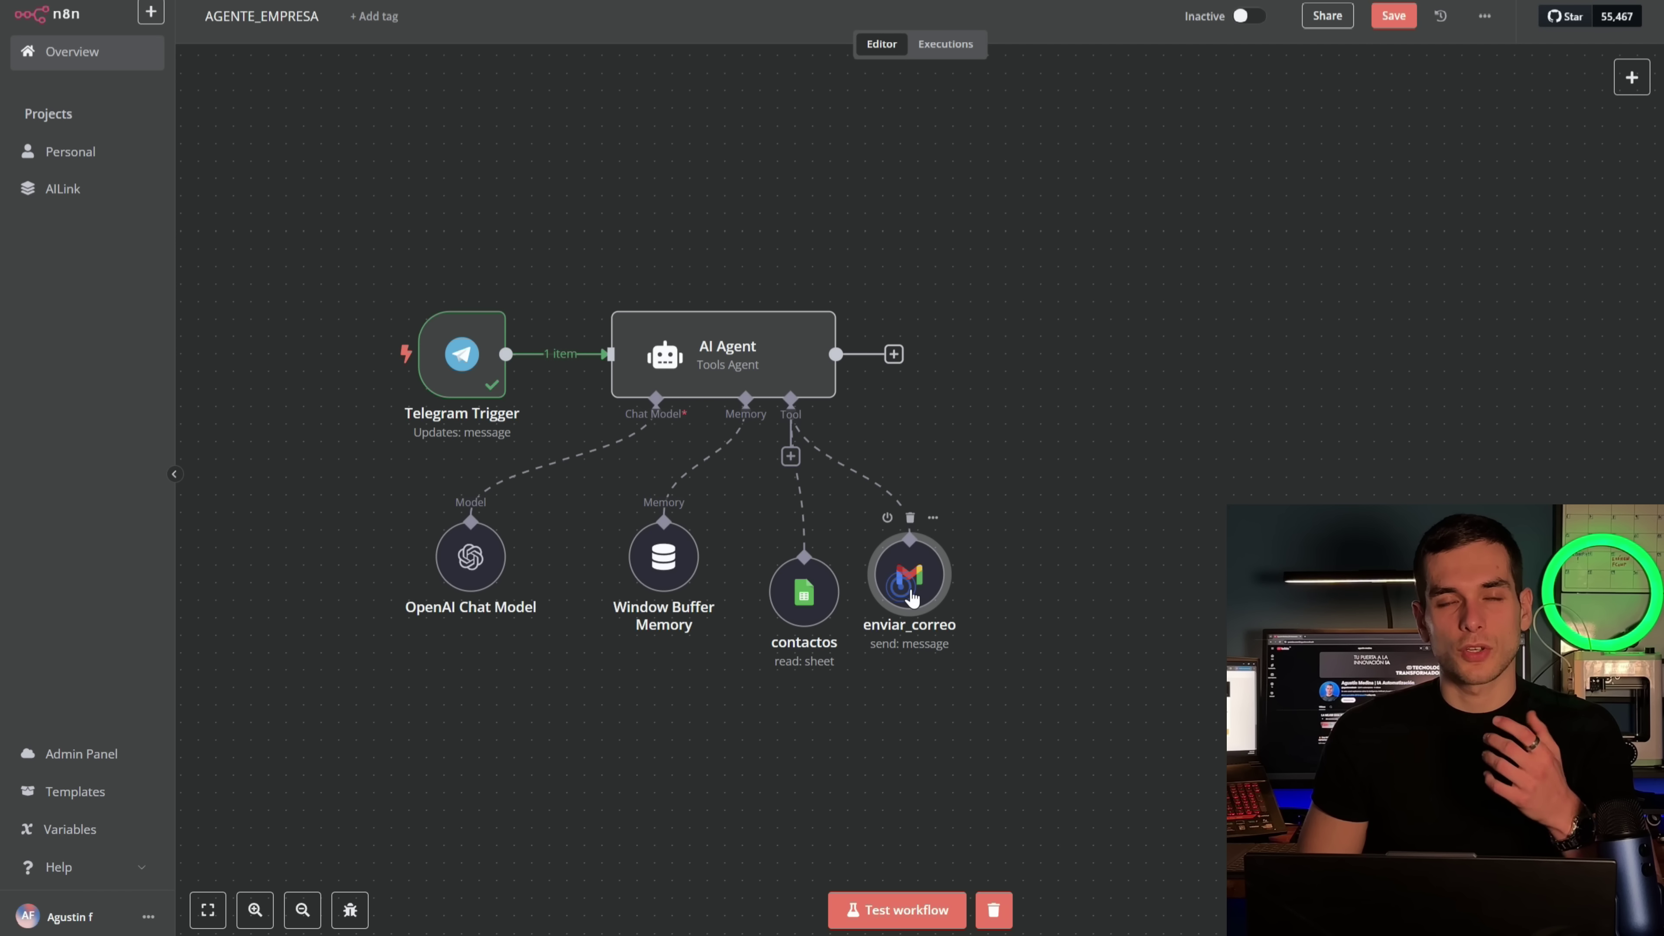
Reposition the contactos and enviar_correo nodes so they sit side by side below the AI Agent
left_click_drag(911, 597, 929, 598)
left_click_drag(804, 592, 803, 557)
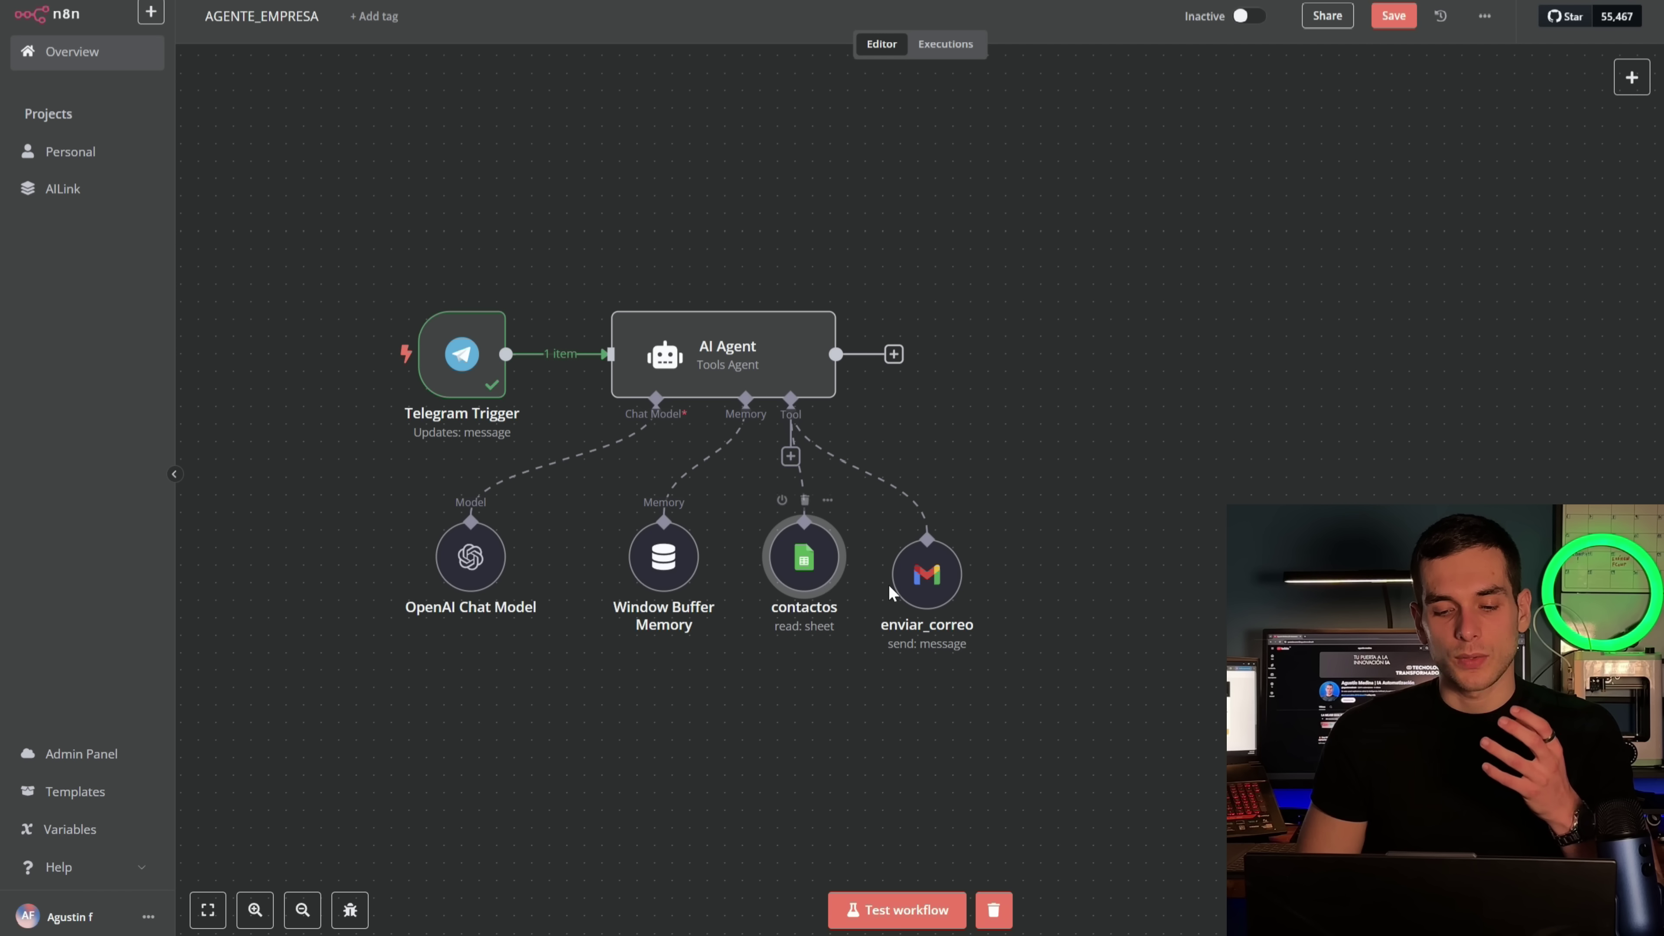
left_click_drag(891, 592, 892, 539)
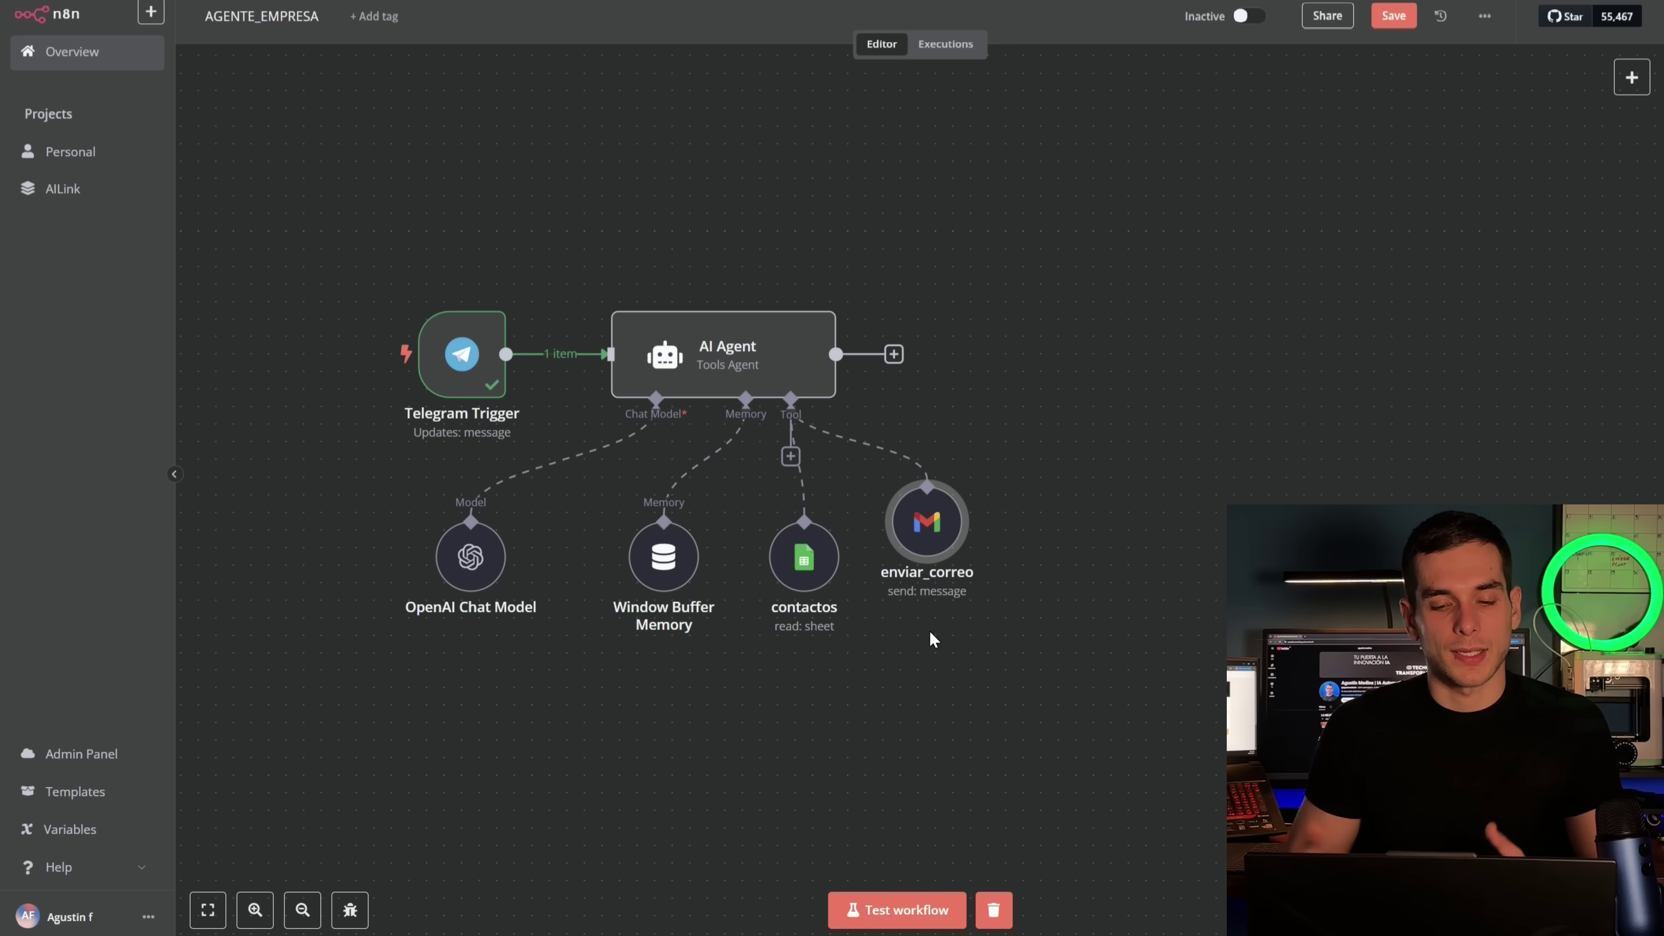
Add a Telegram node with the Send a text message action after the AI Agent
left_click(892, 355)
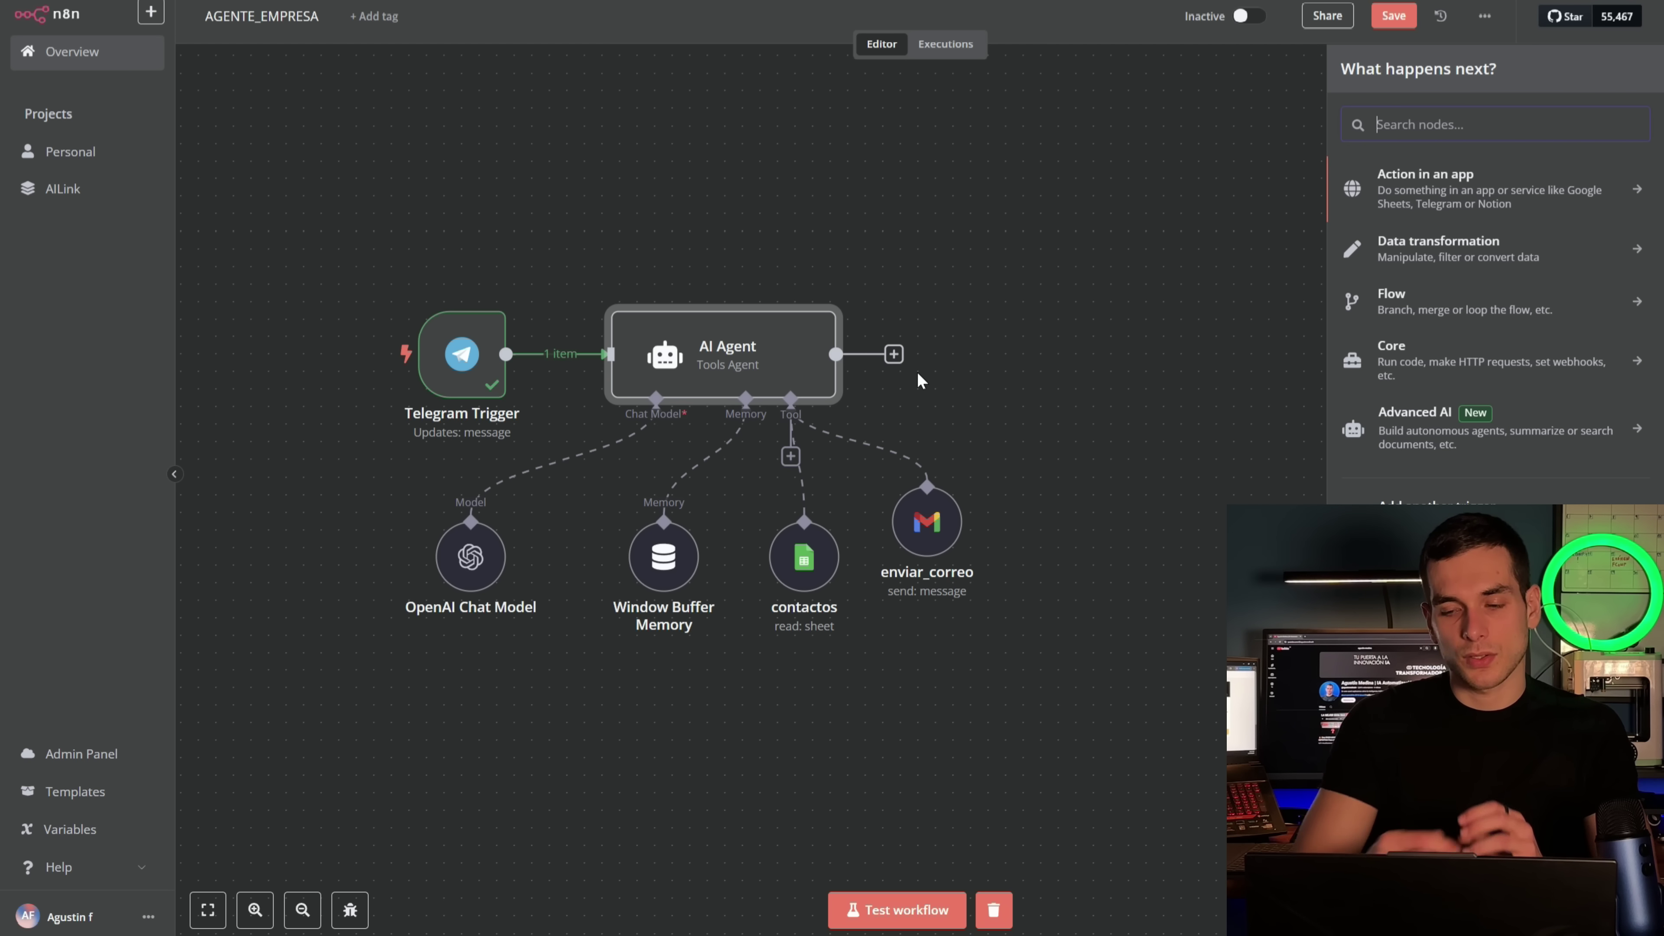
type("telegr")
key("Return")
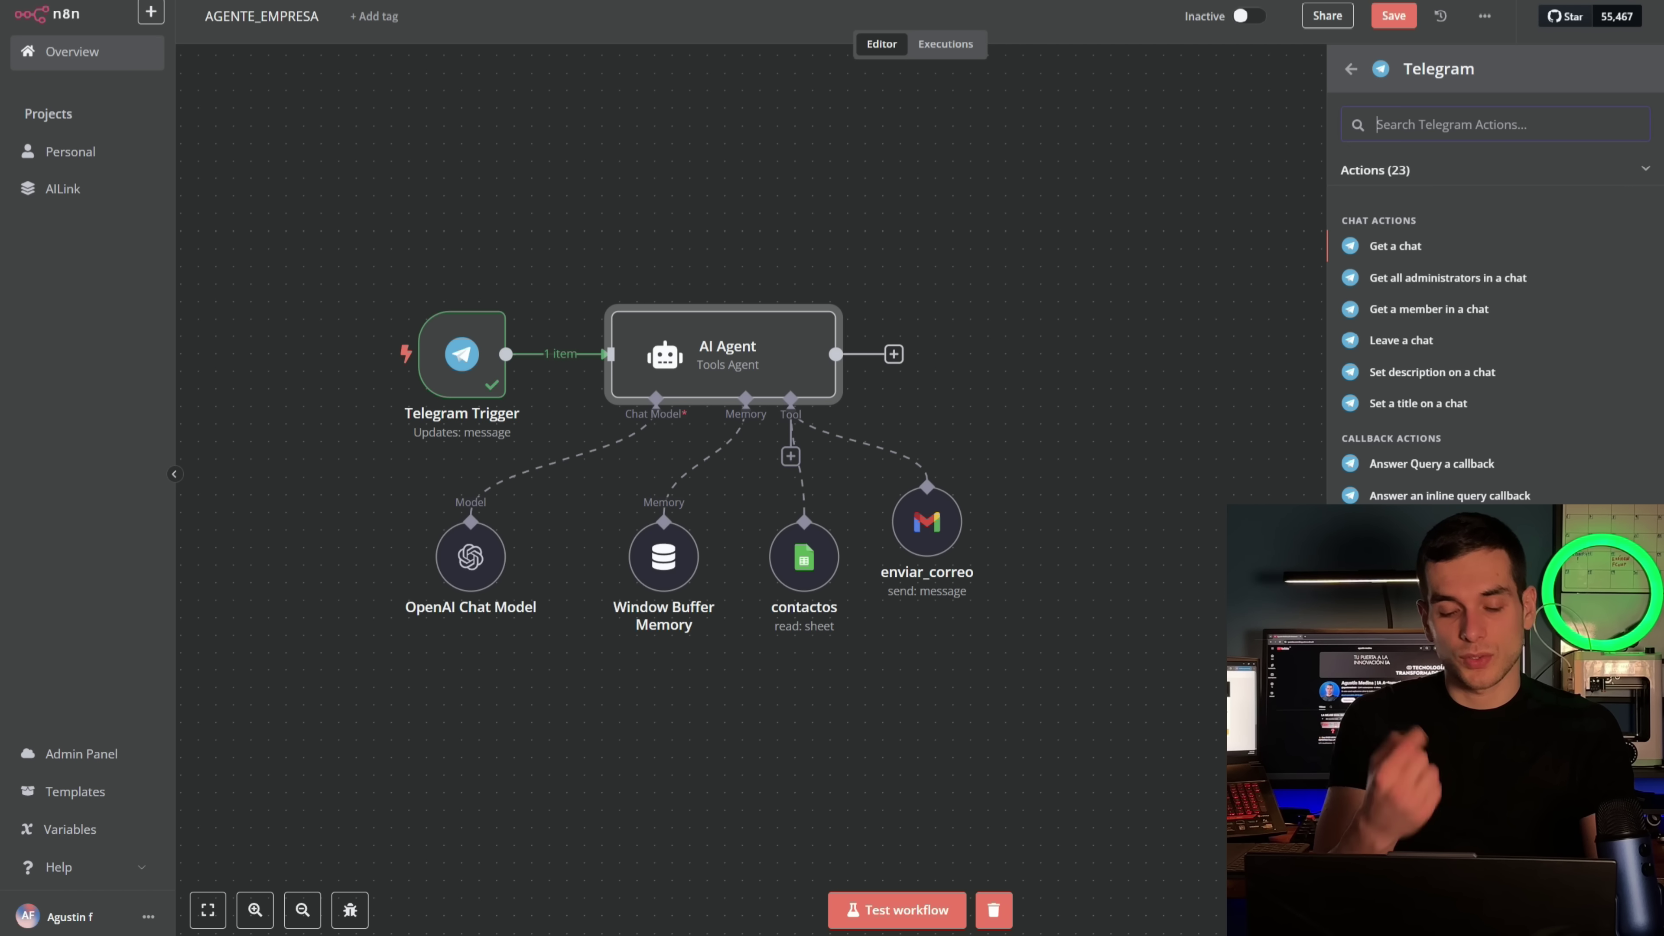
type("send")
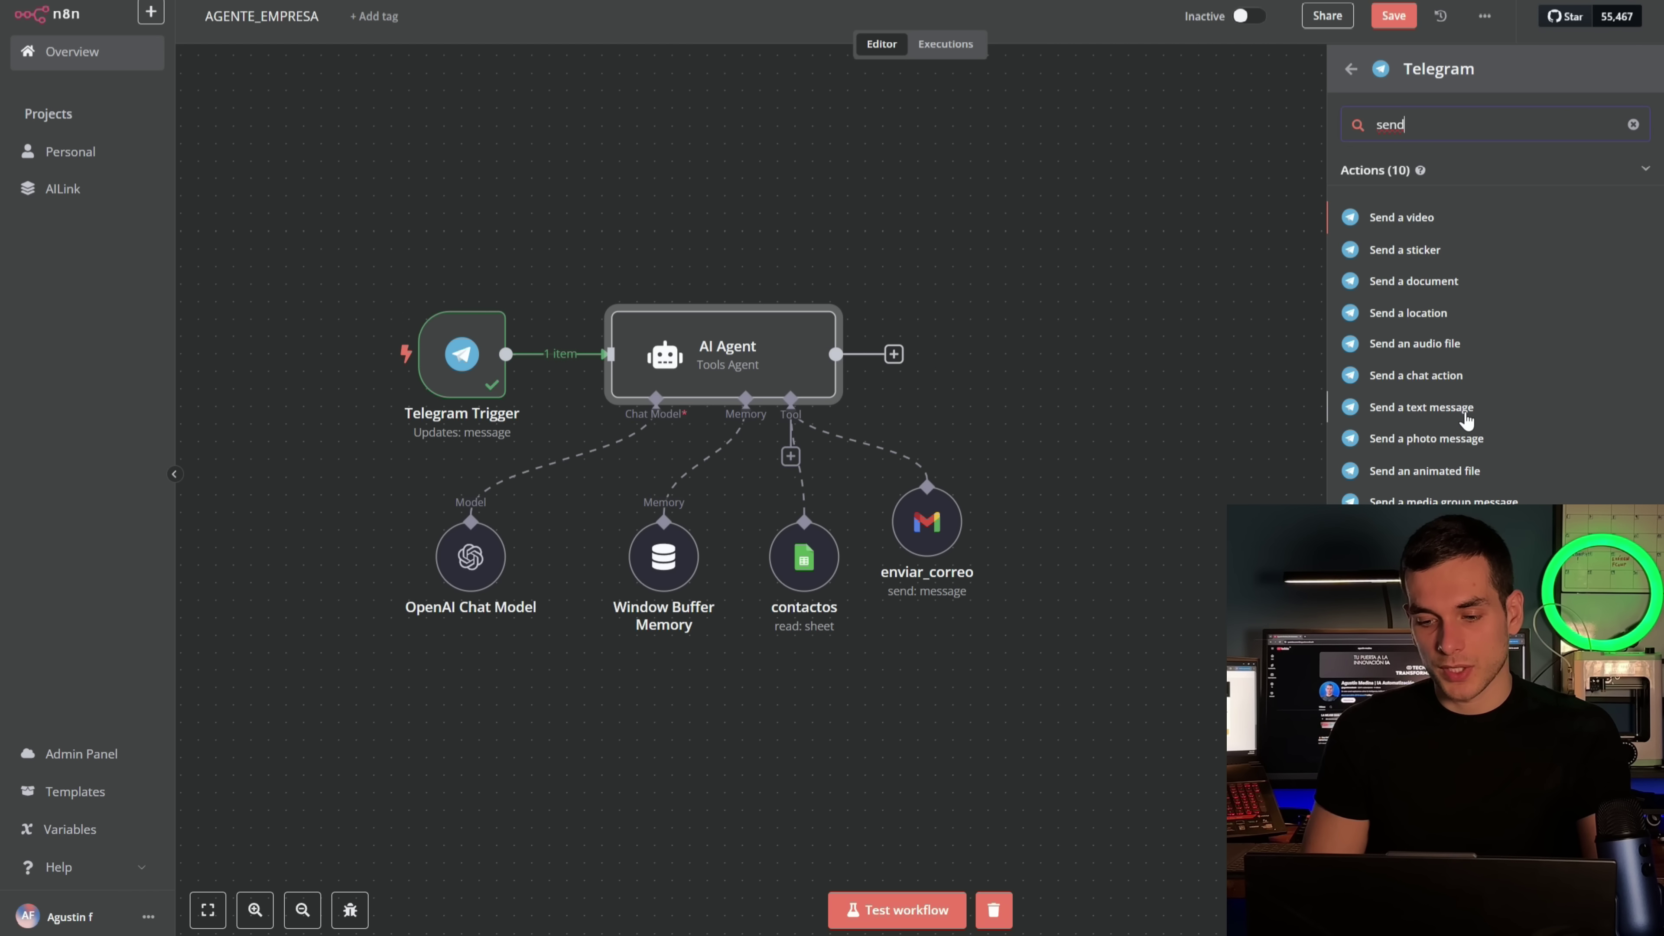
left_click(1451, 411)
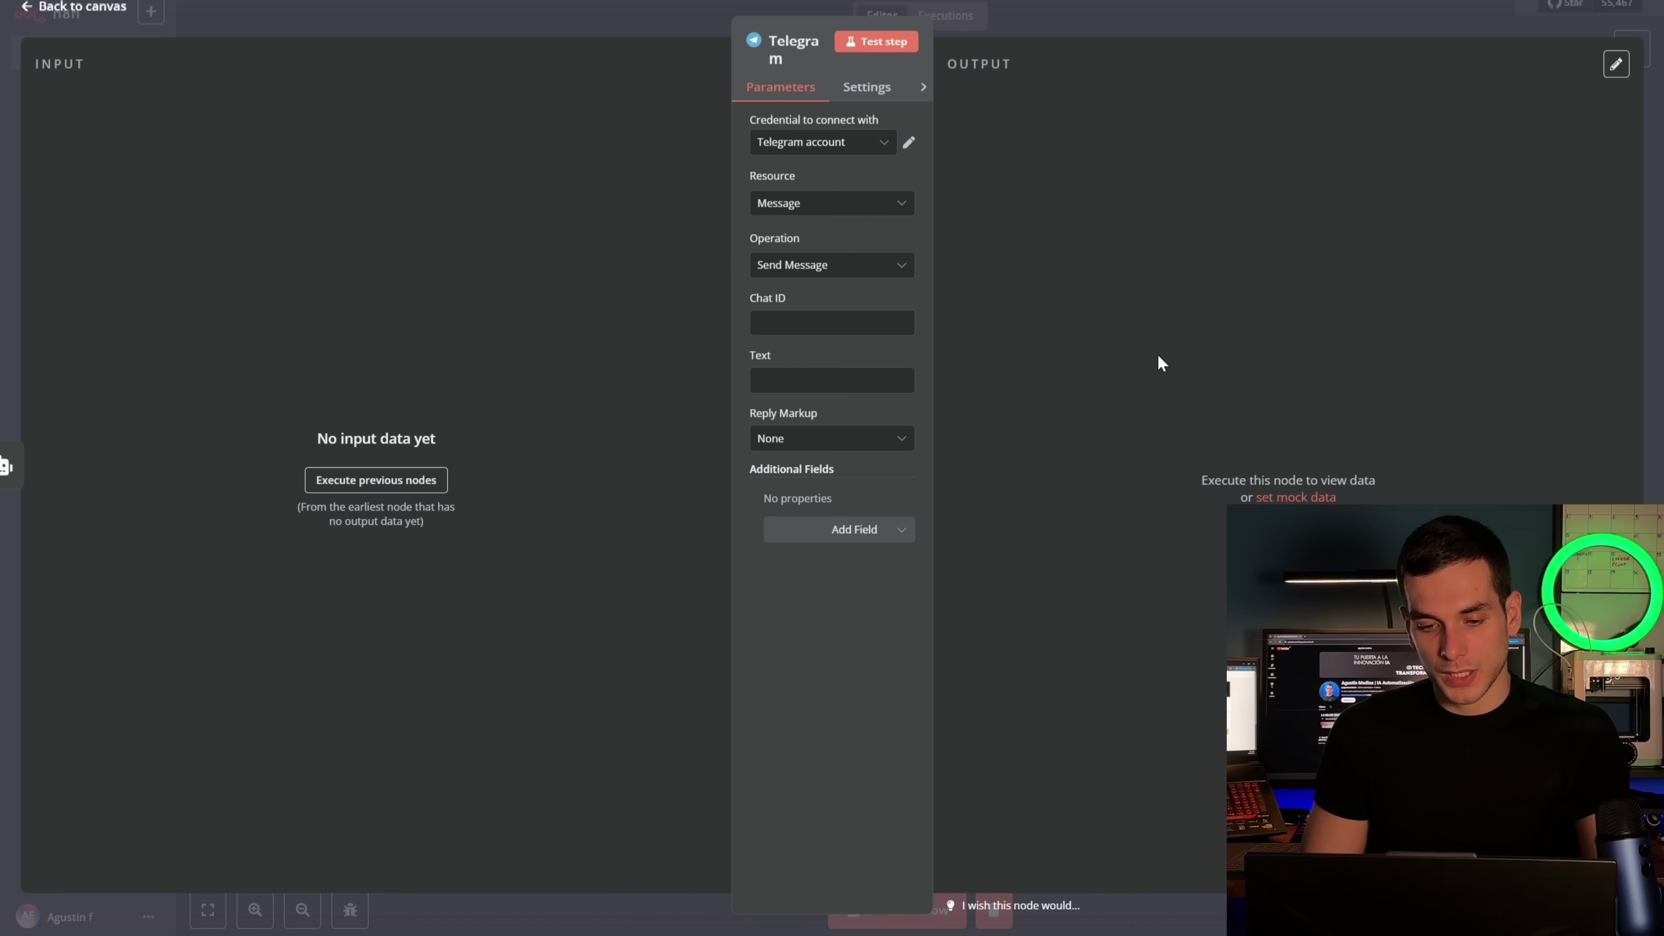
Review the Telegram node's credential and its resource and operation options, keeping Message and Send Message
left_click(907, 146)
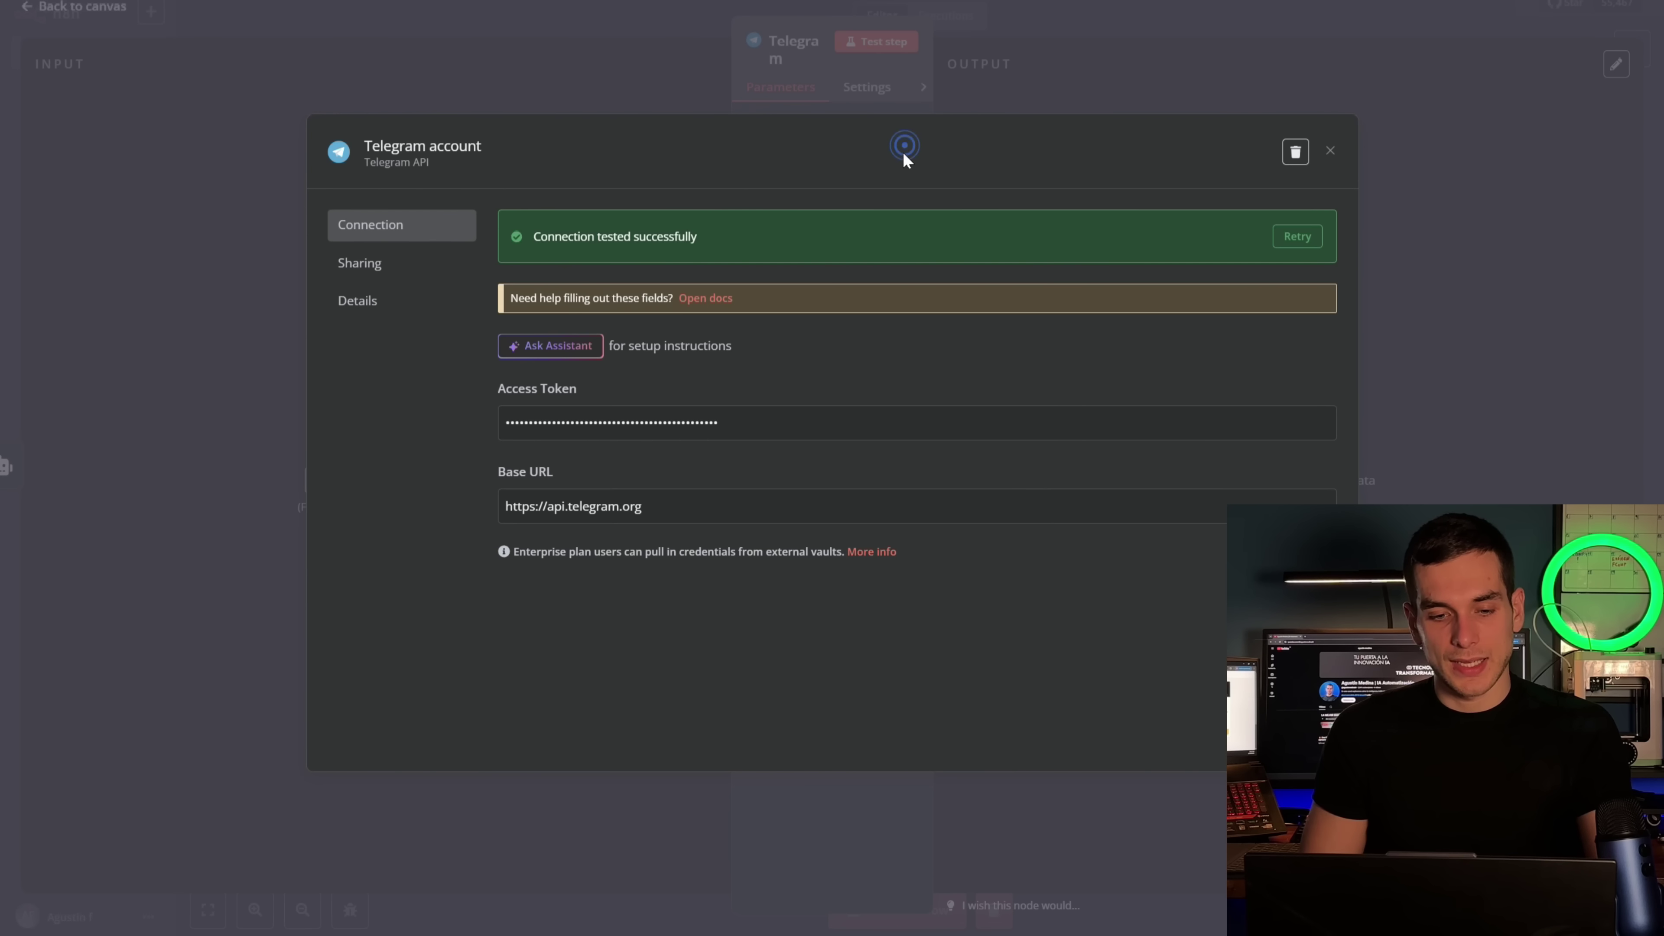
left_click(893, 98)
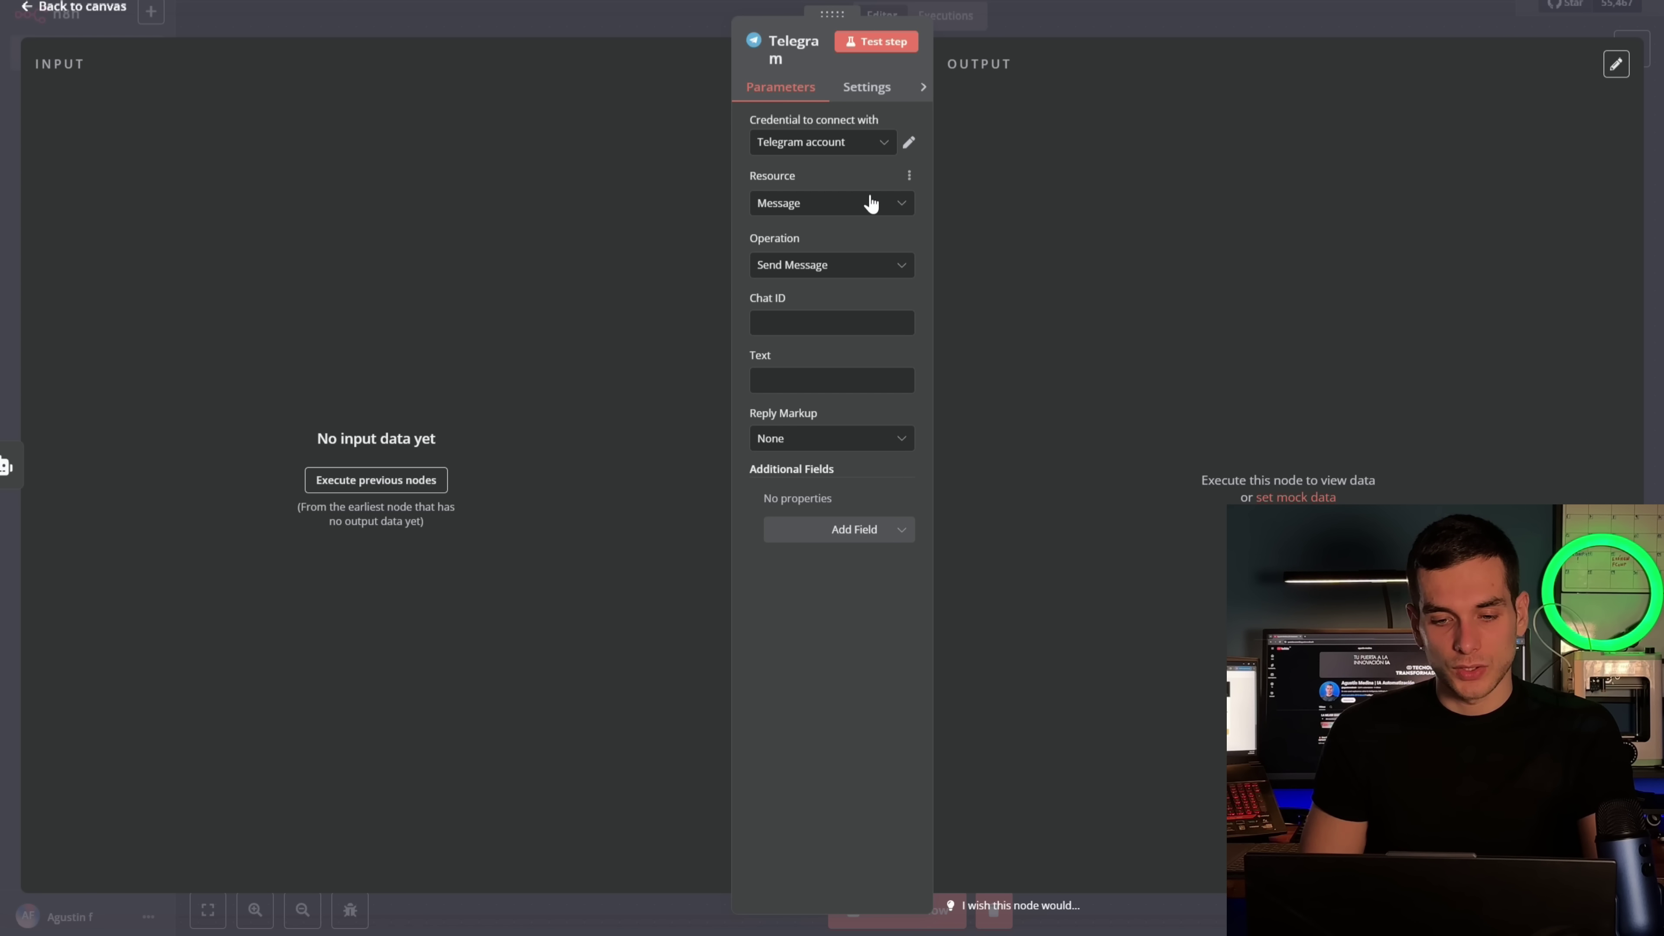
left_click(852, 207)
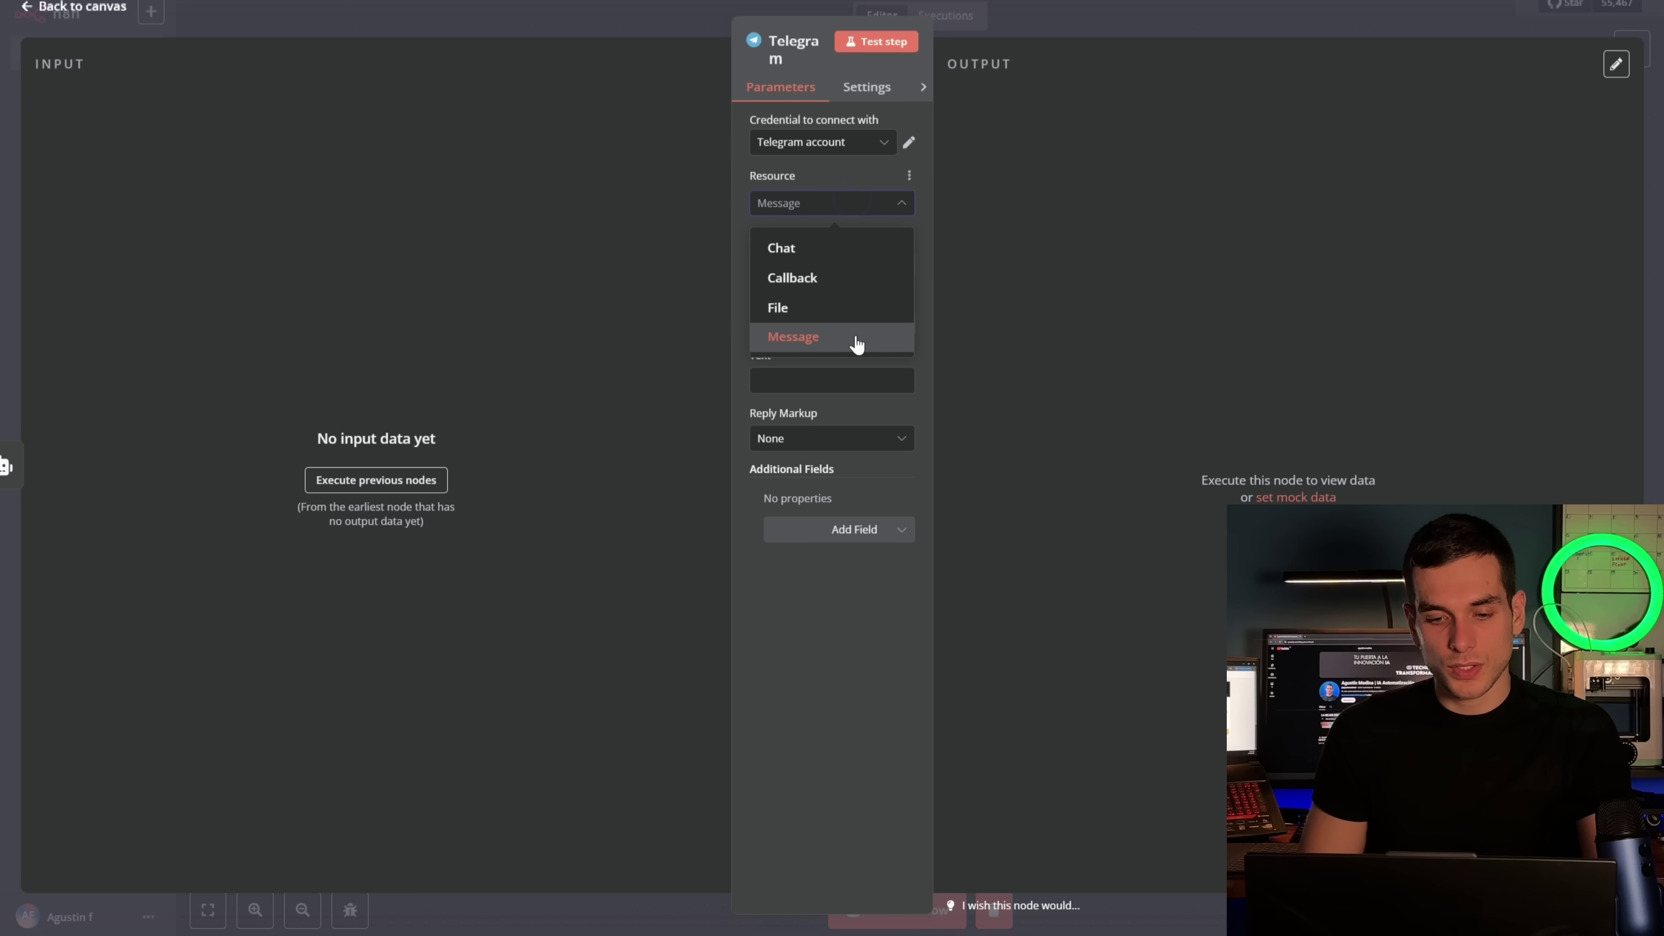
left_click(858, 336)
left_click(847, 208)
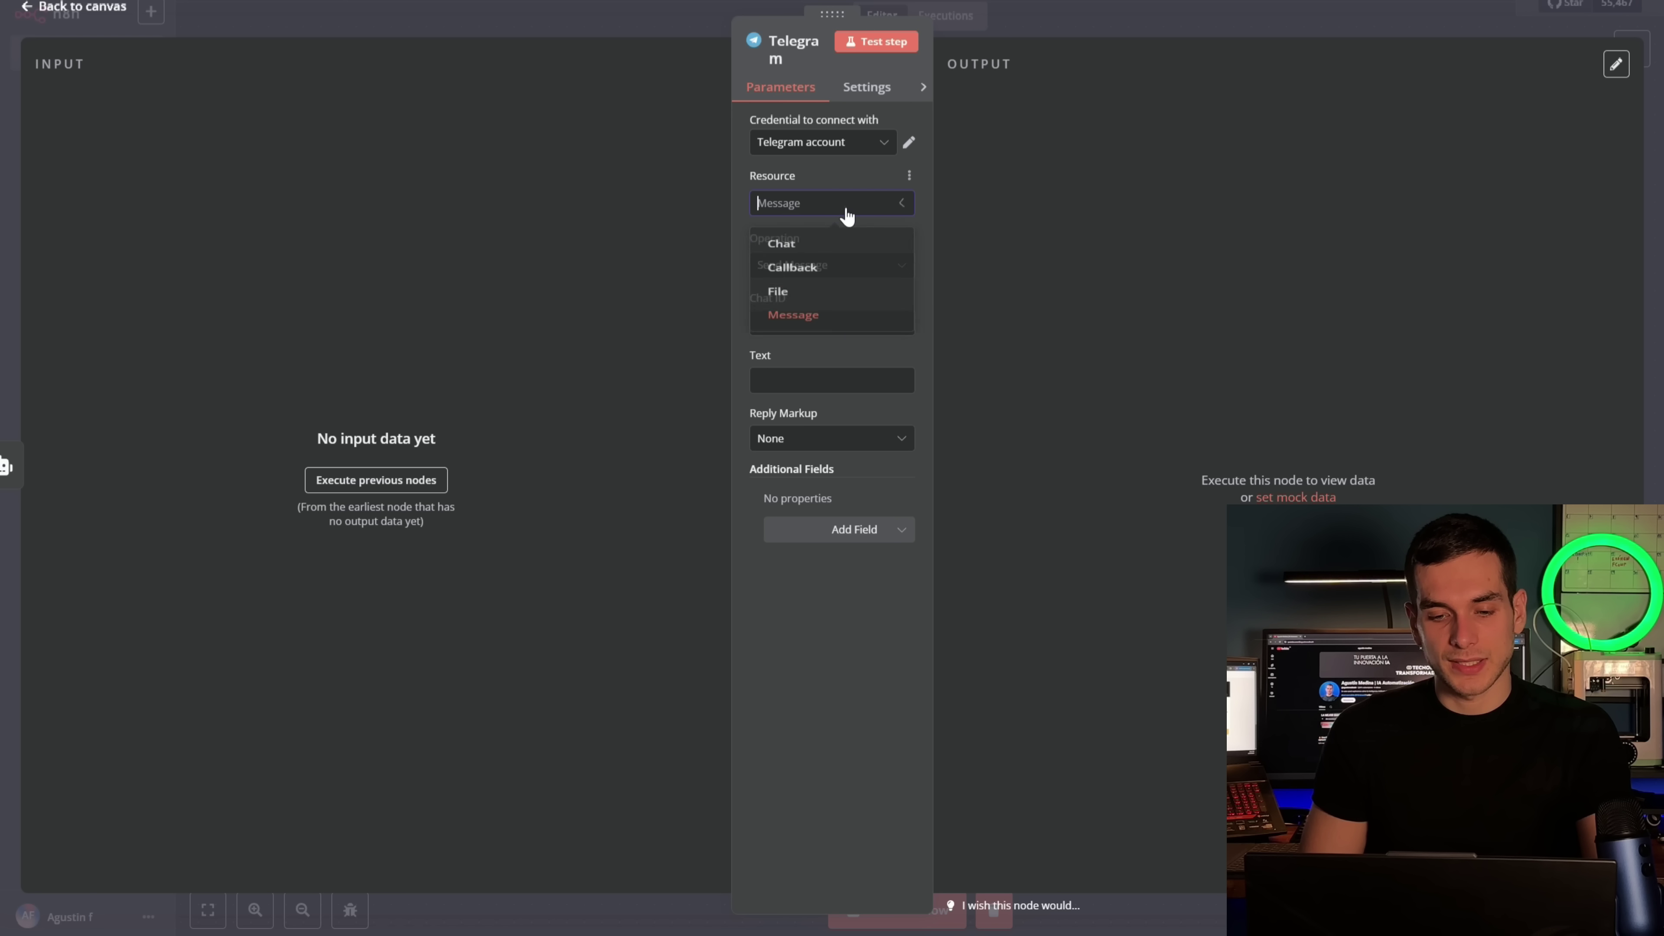
left_click(857, 335)
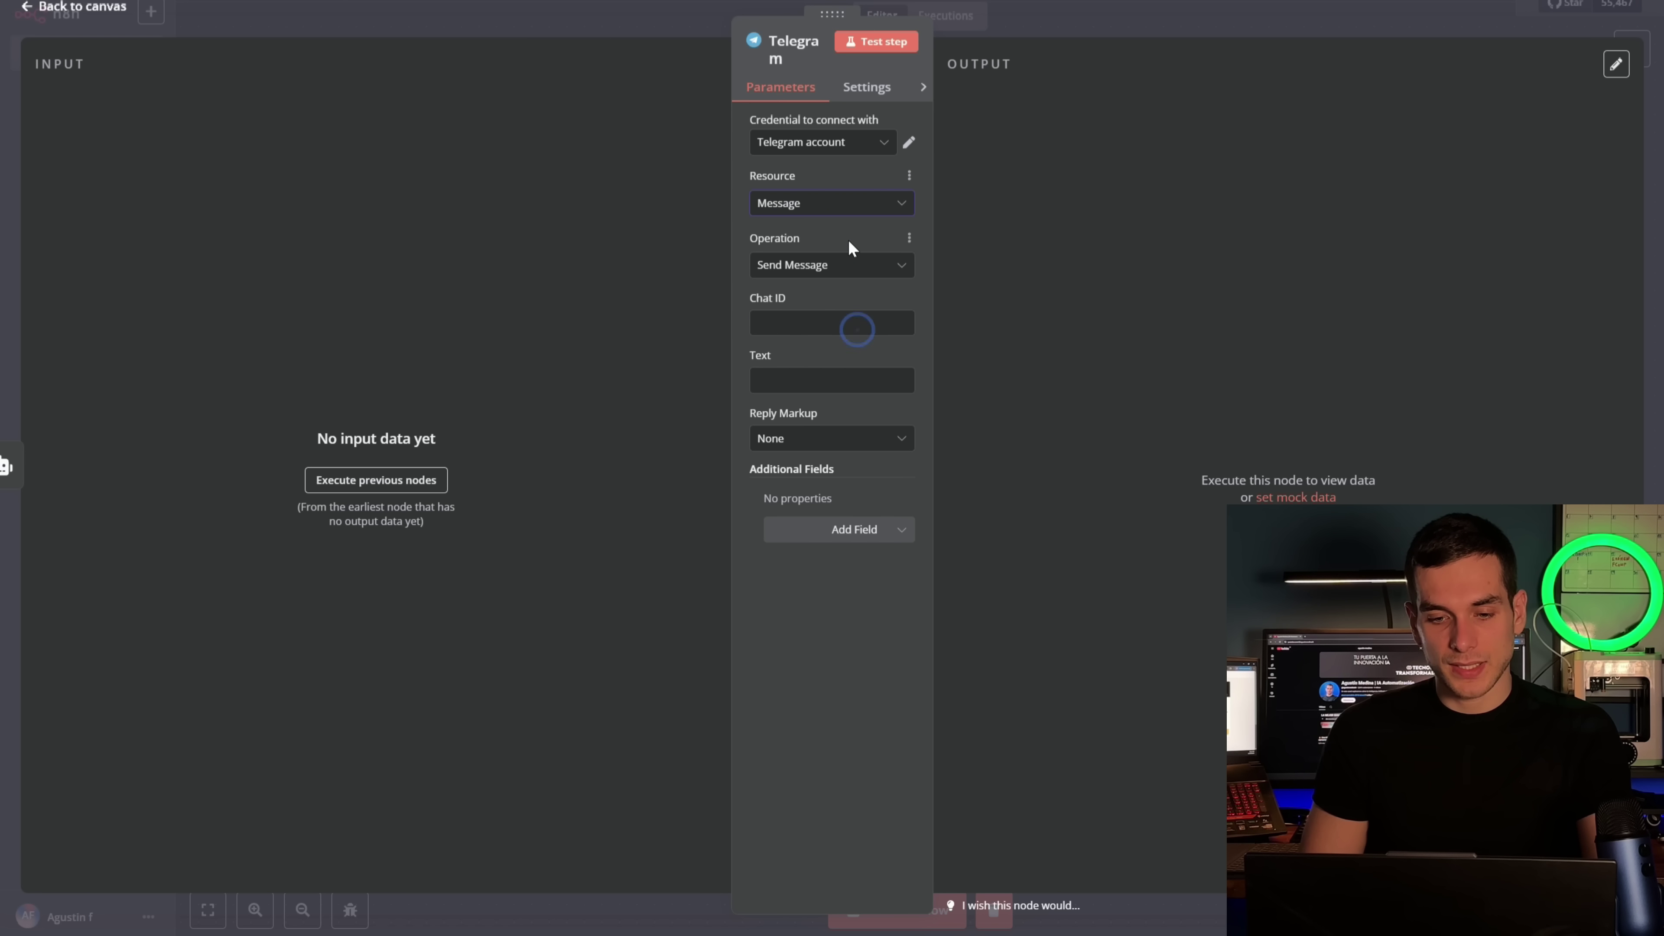
left_click(853, 263)
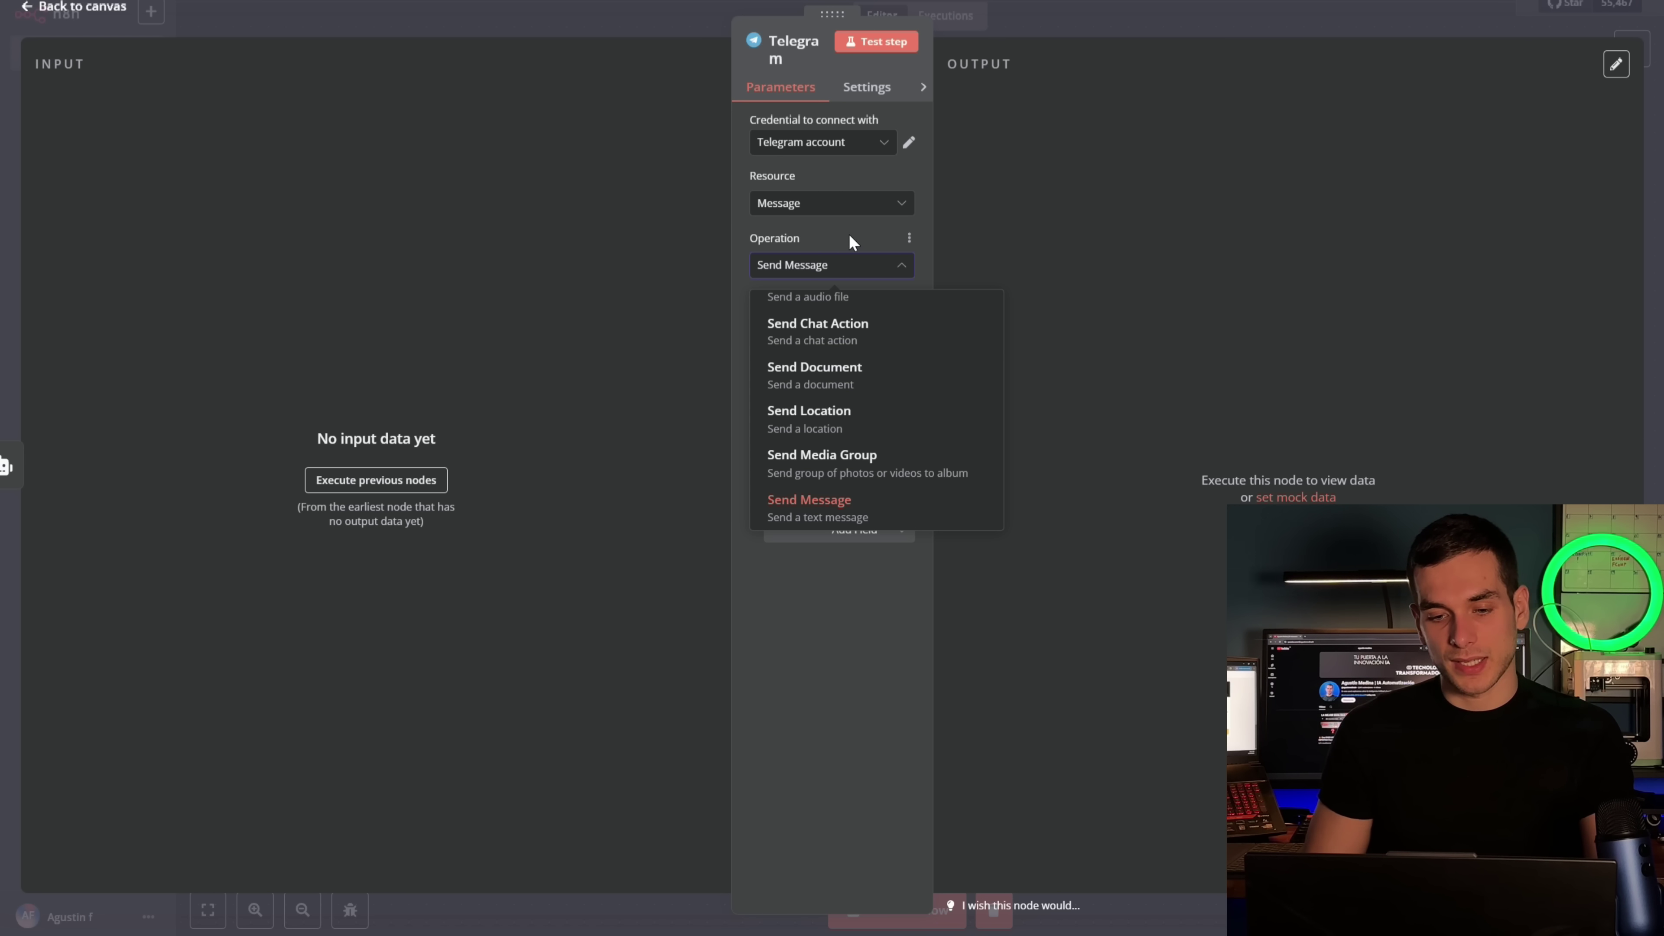
key("Tab")
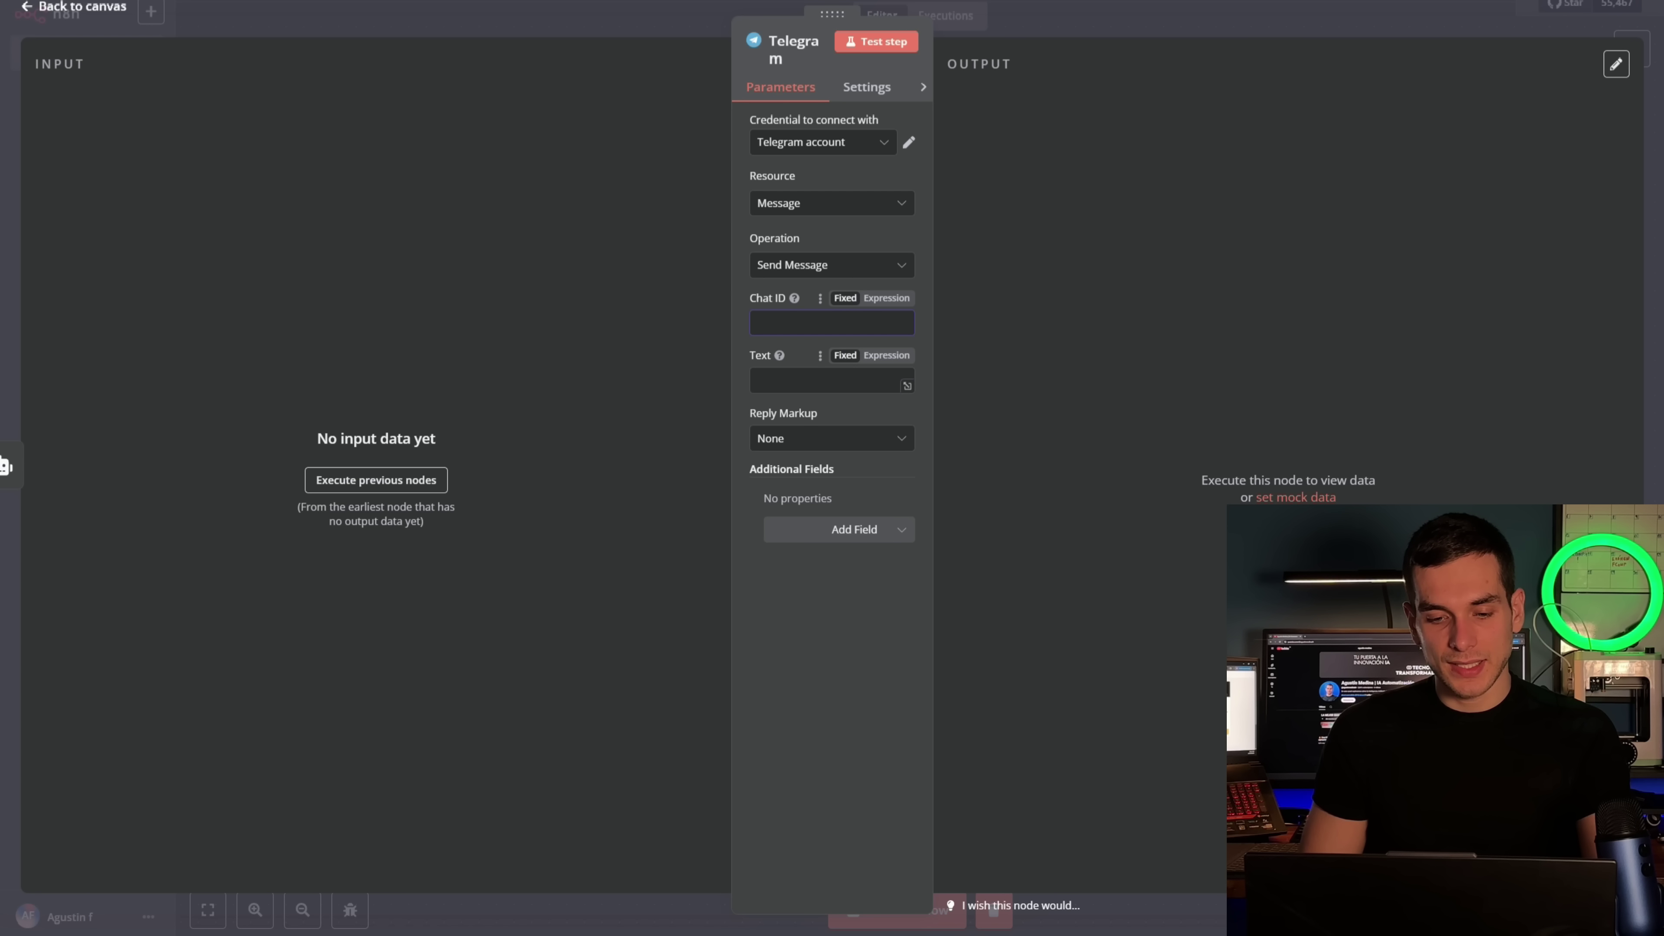
Fill the Telegram node's Chat ID and Text with the placeholder 1 and run a workflow test
left_click(811, 380)
type("1")
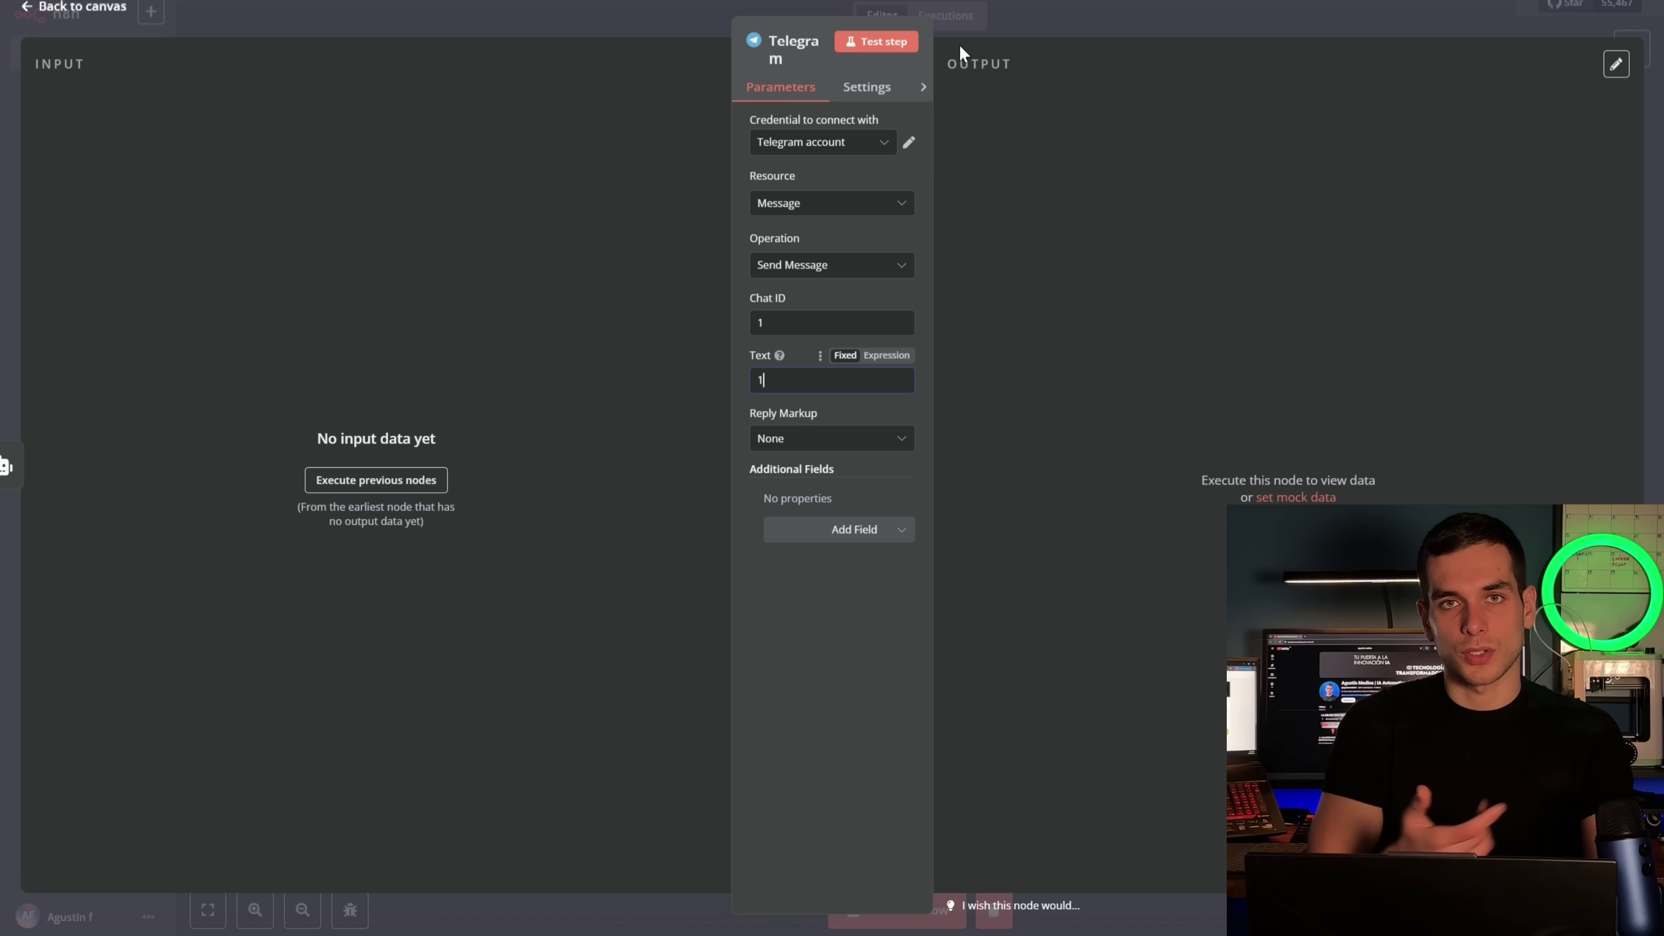
left_click(1010, 31)
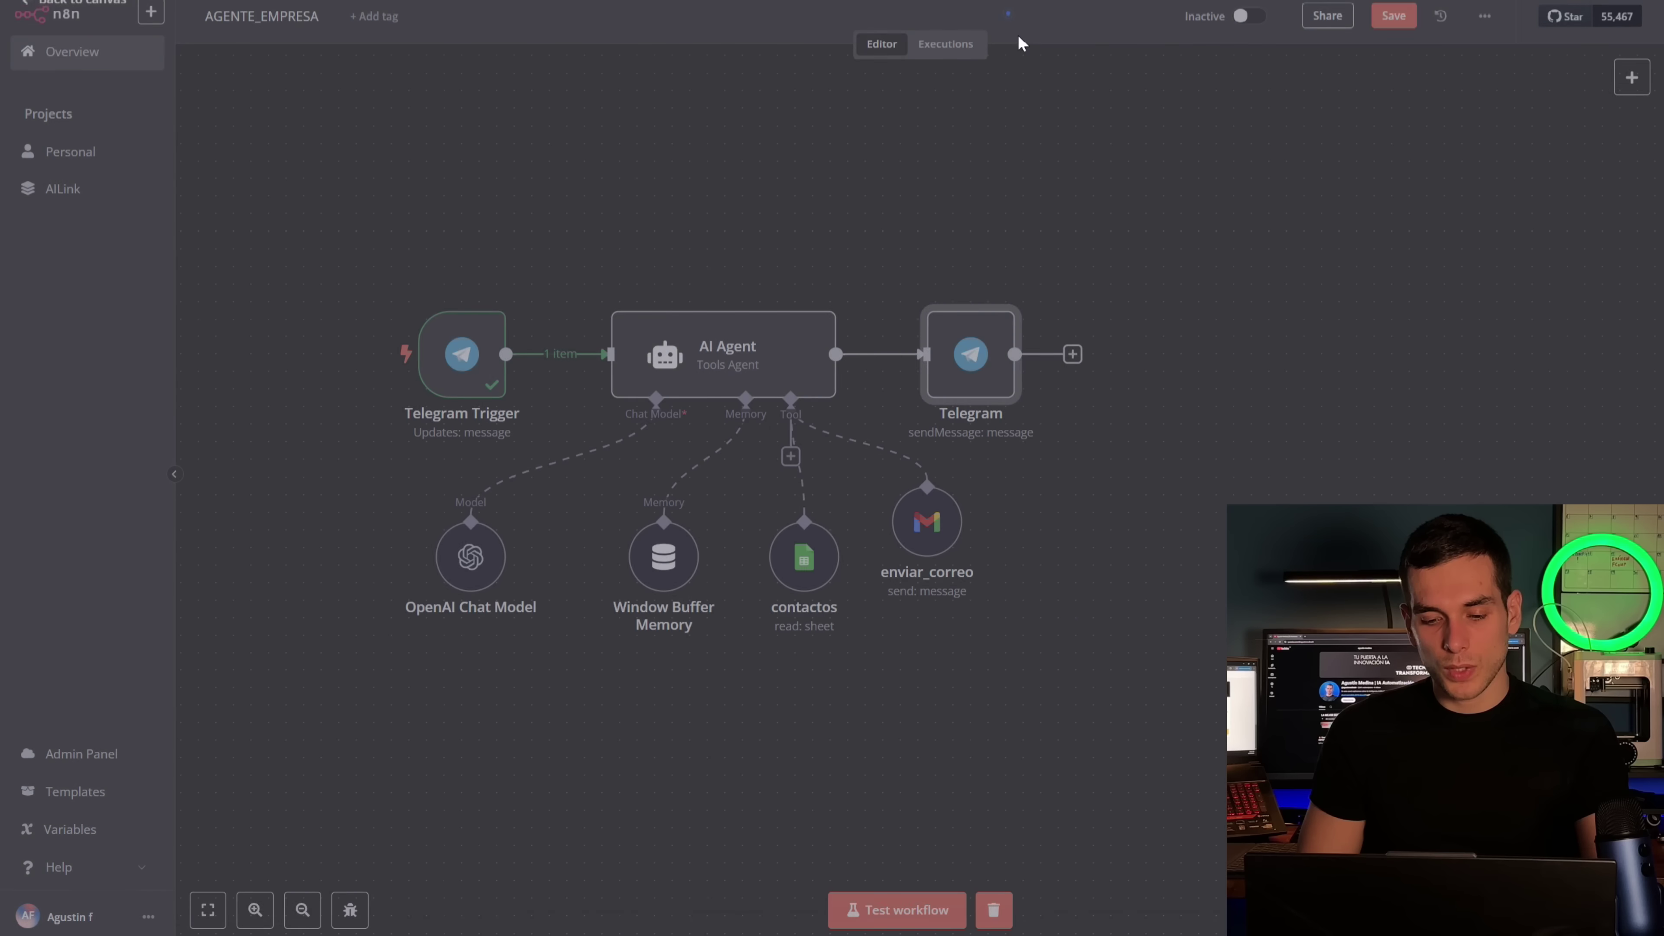
left_click(955, 897)
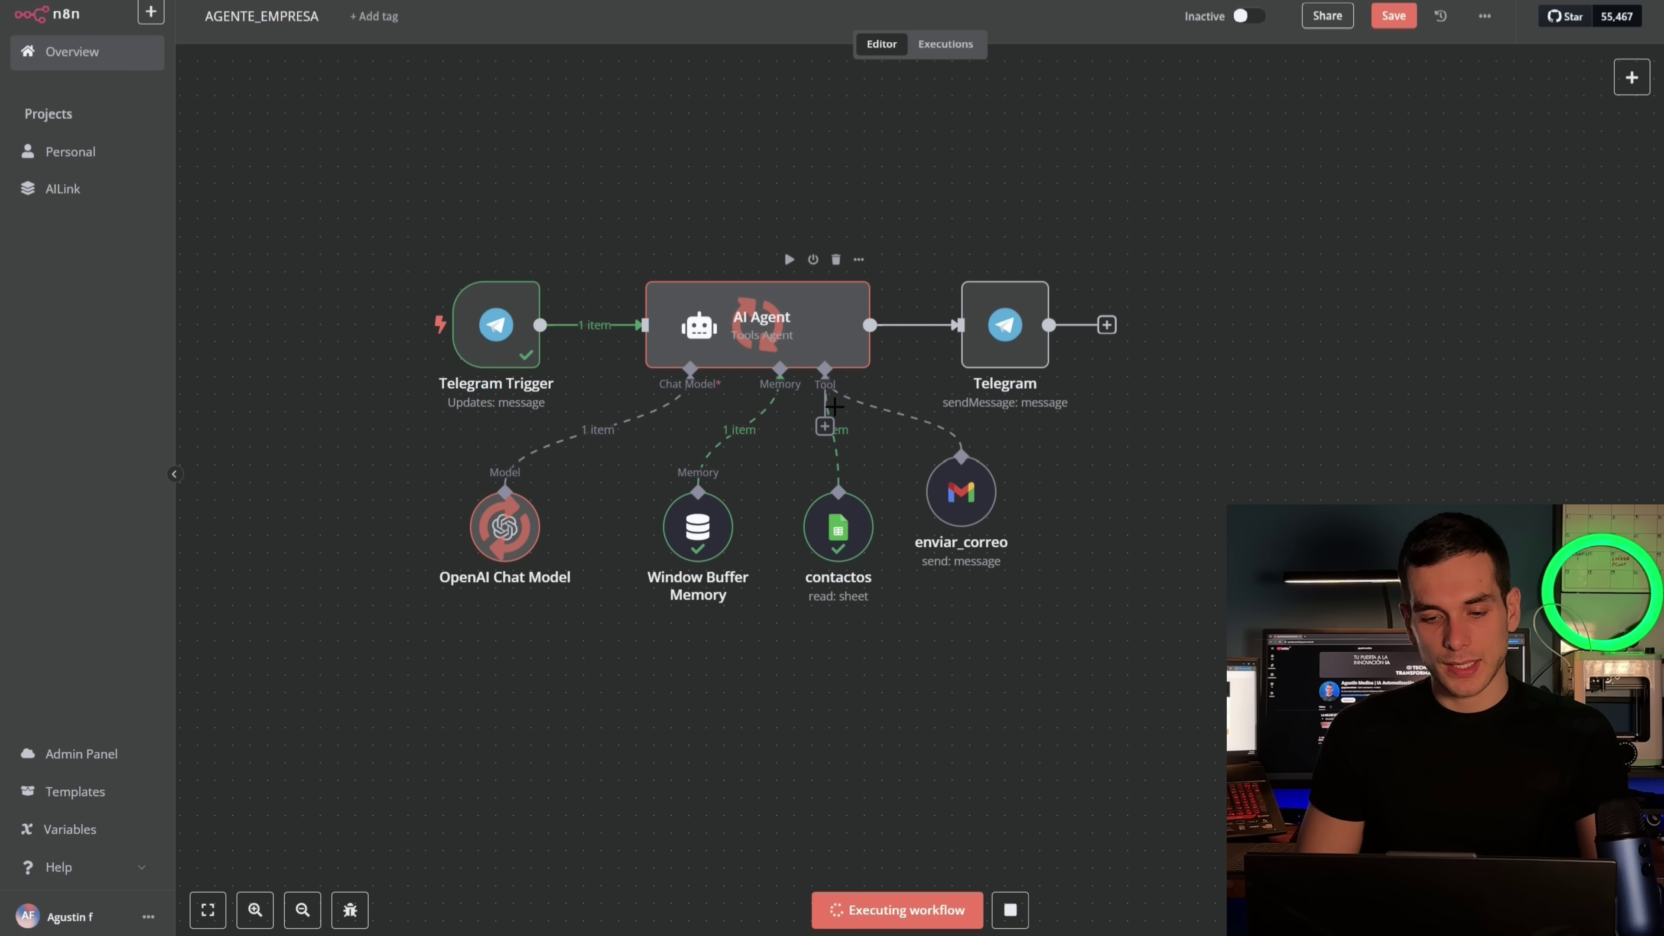
scroll(878, 360, "right", 2)
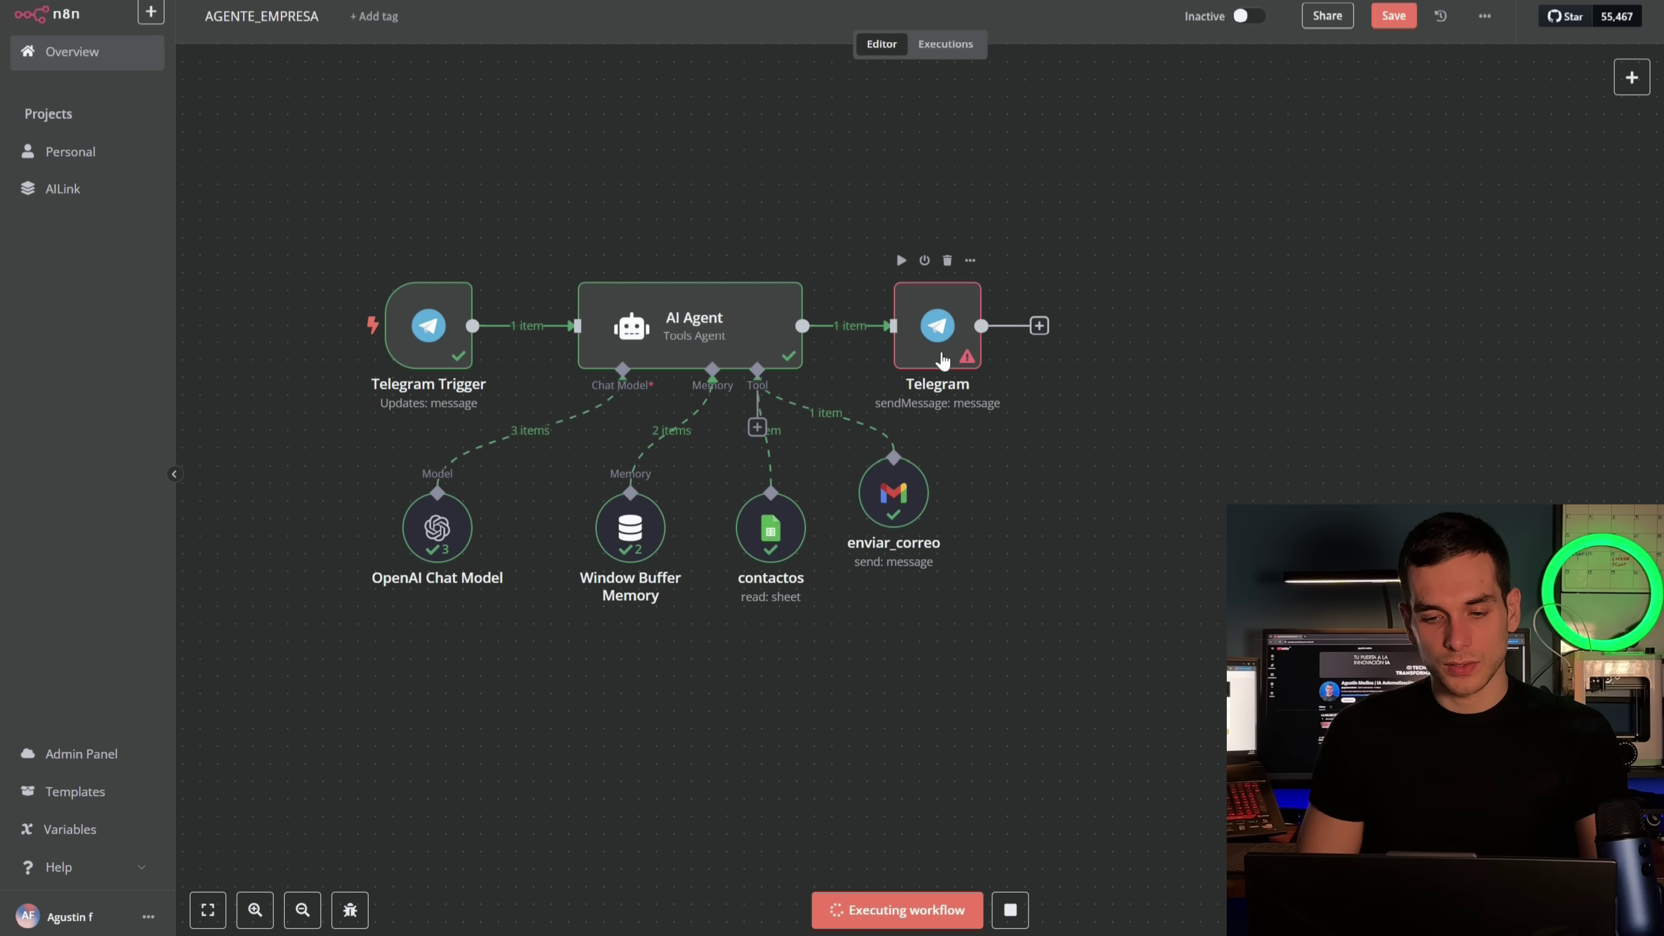
Set the Telegram node's Chat ID to the expression {{ $('Telegram Trigger').item.json.message.chat.id }}
double_click(952, 366)
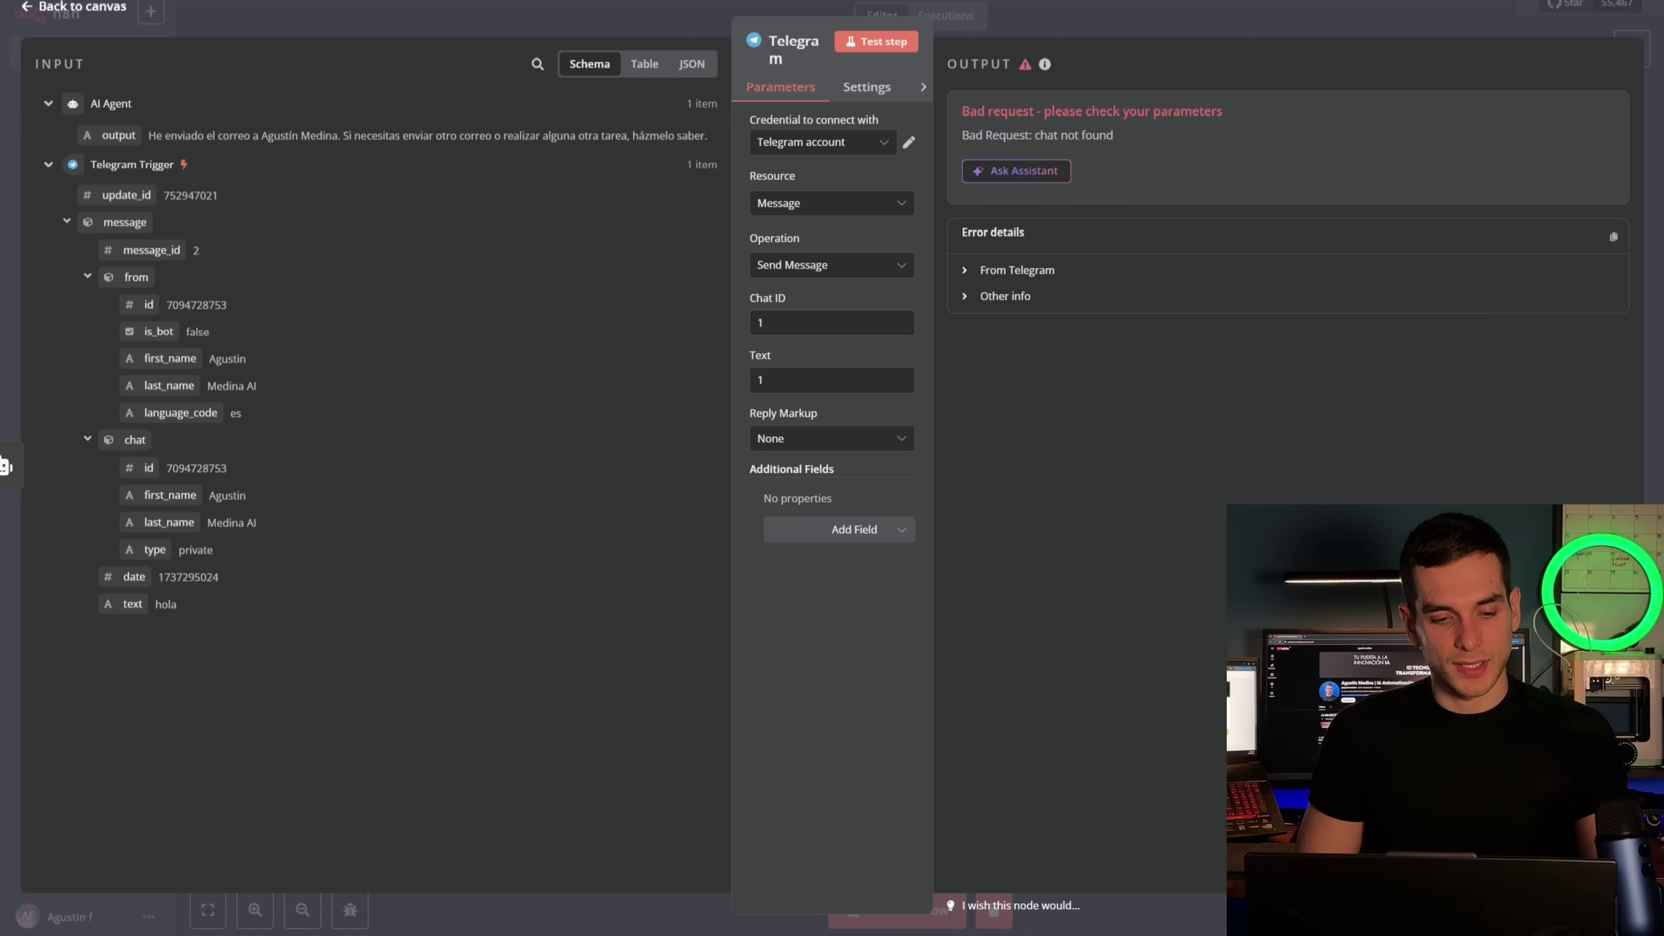
left_click_drag(597, 382, 786, 323)
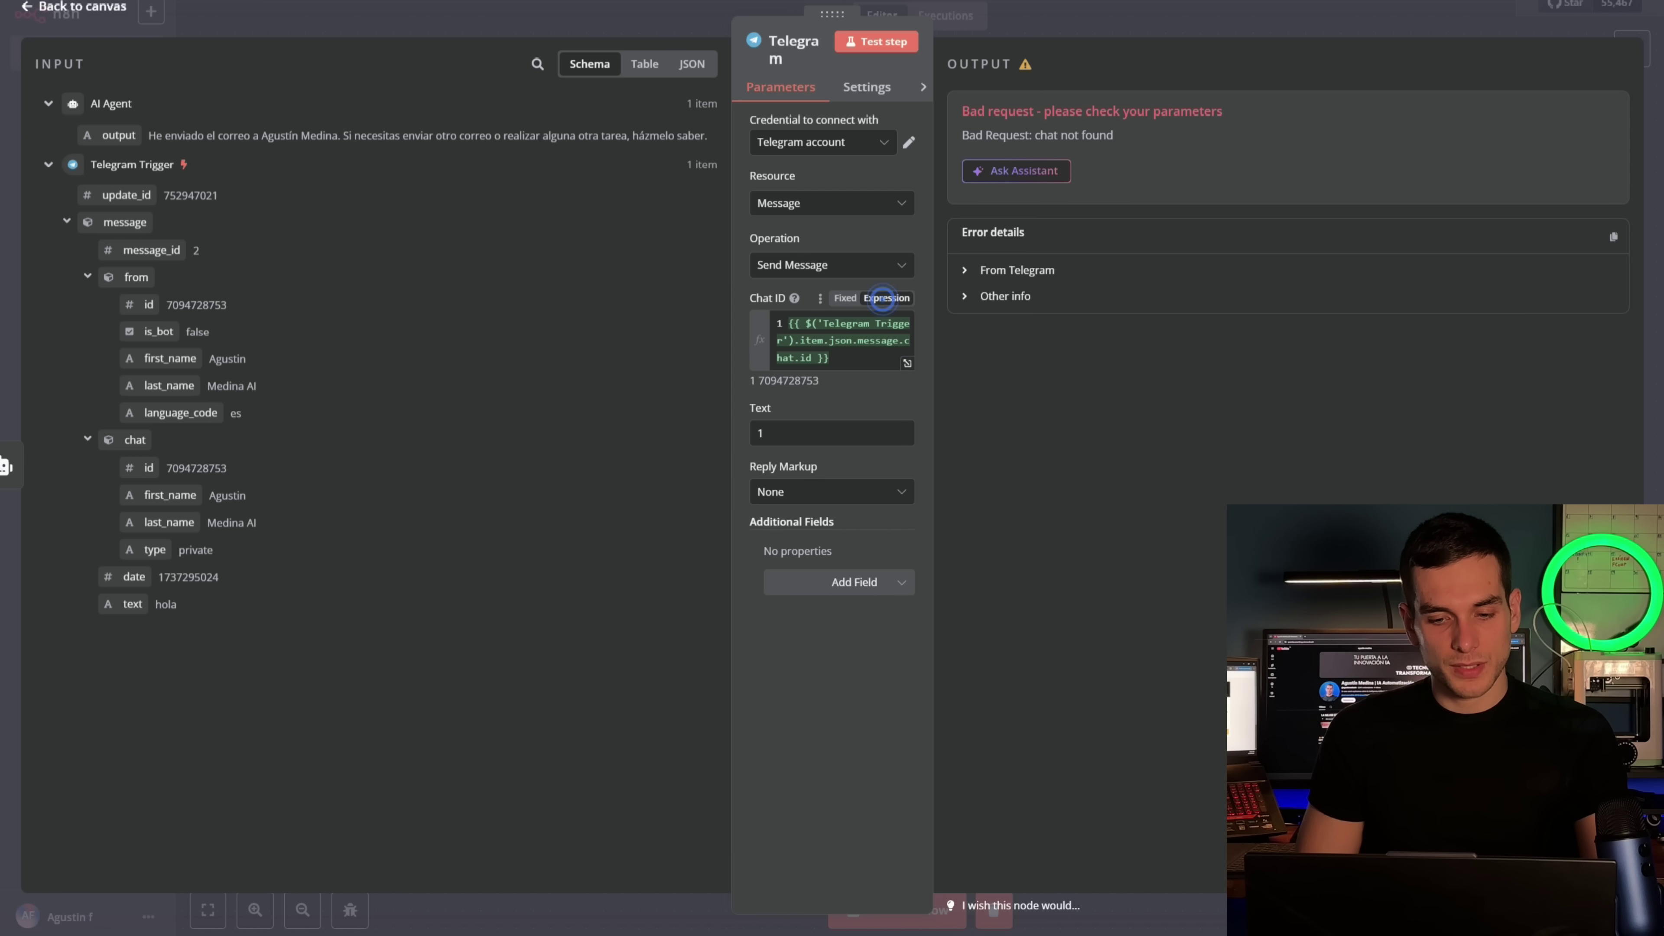
left_click(807, 634)
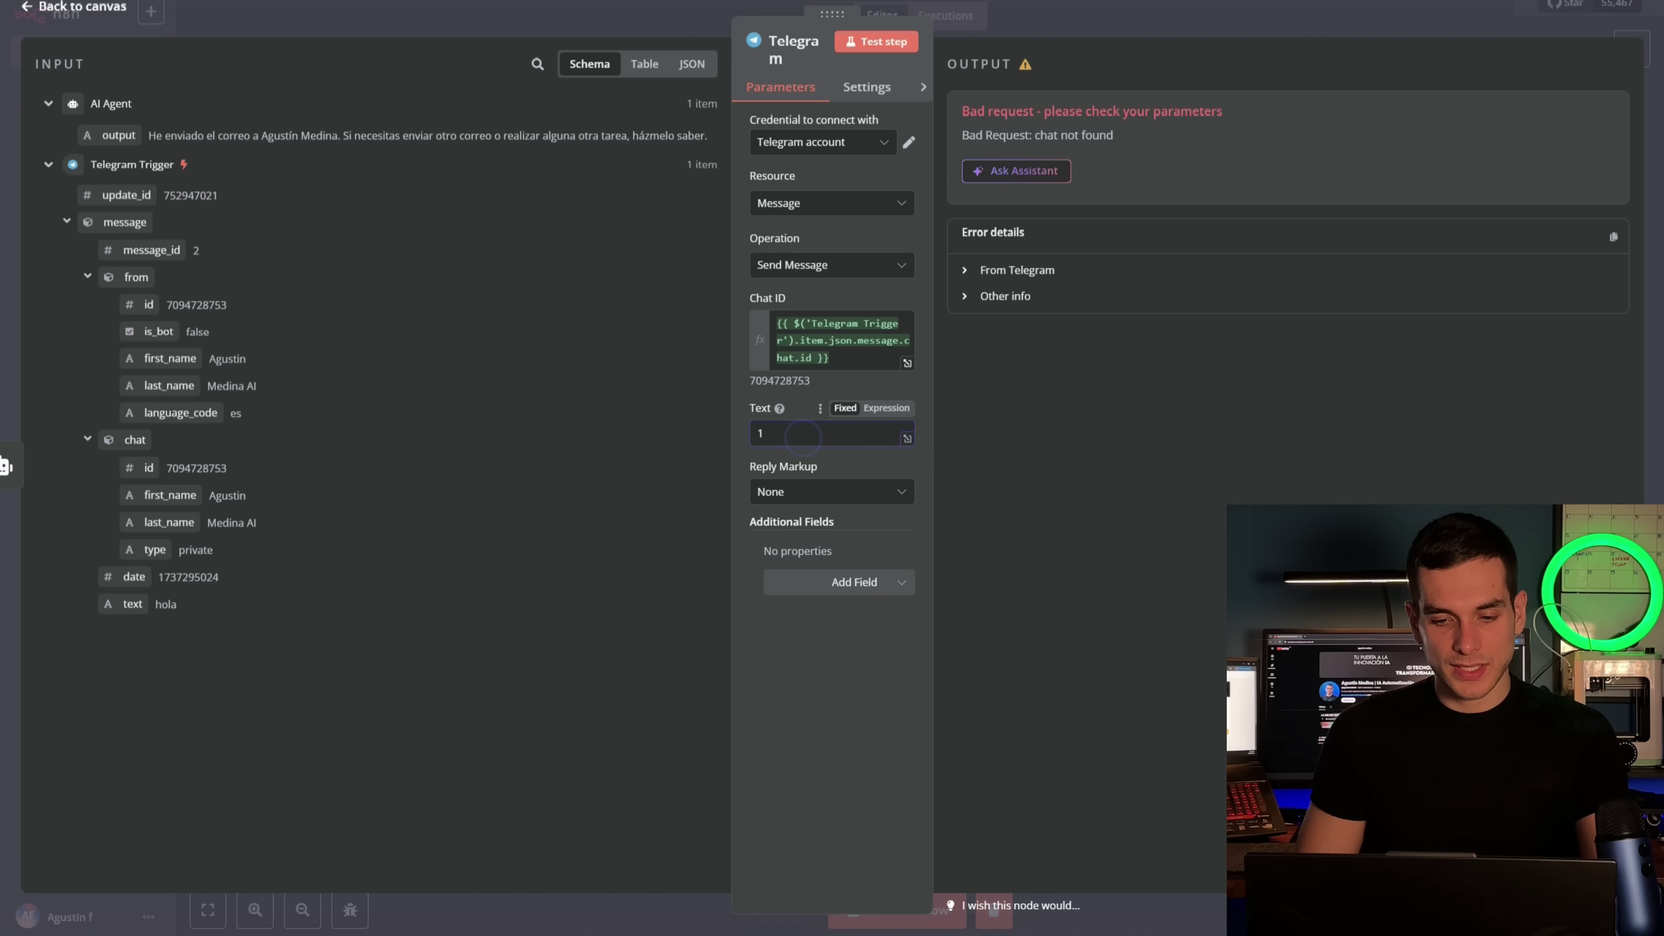
Replace the Telegram node's Text with the AI Agent's output expression {{ $json.output }}
left_click(884, 408)
left_click(832, 433)
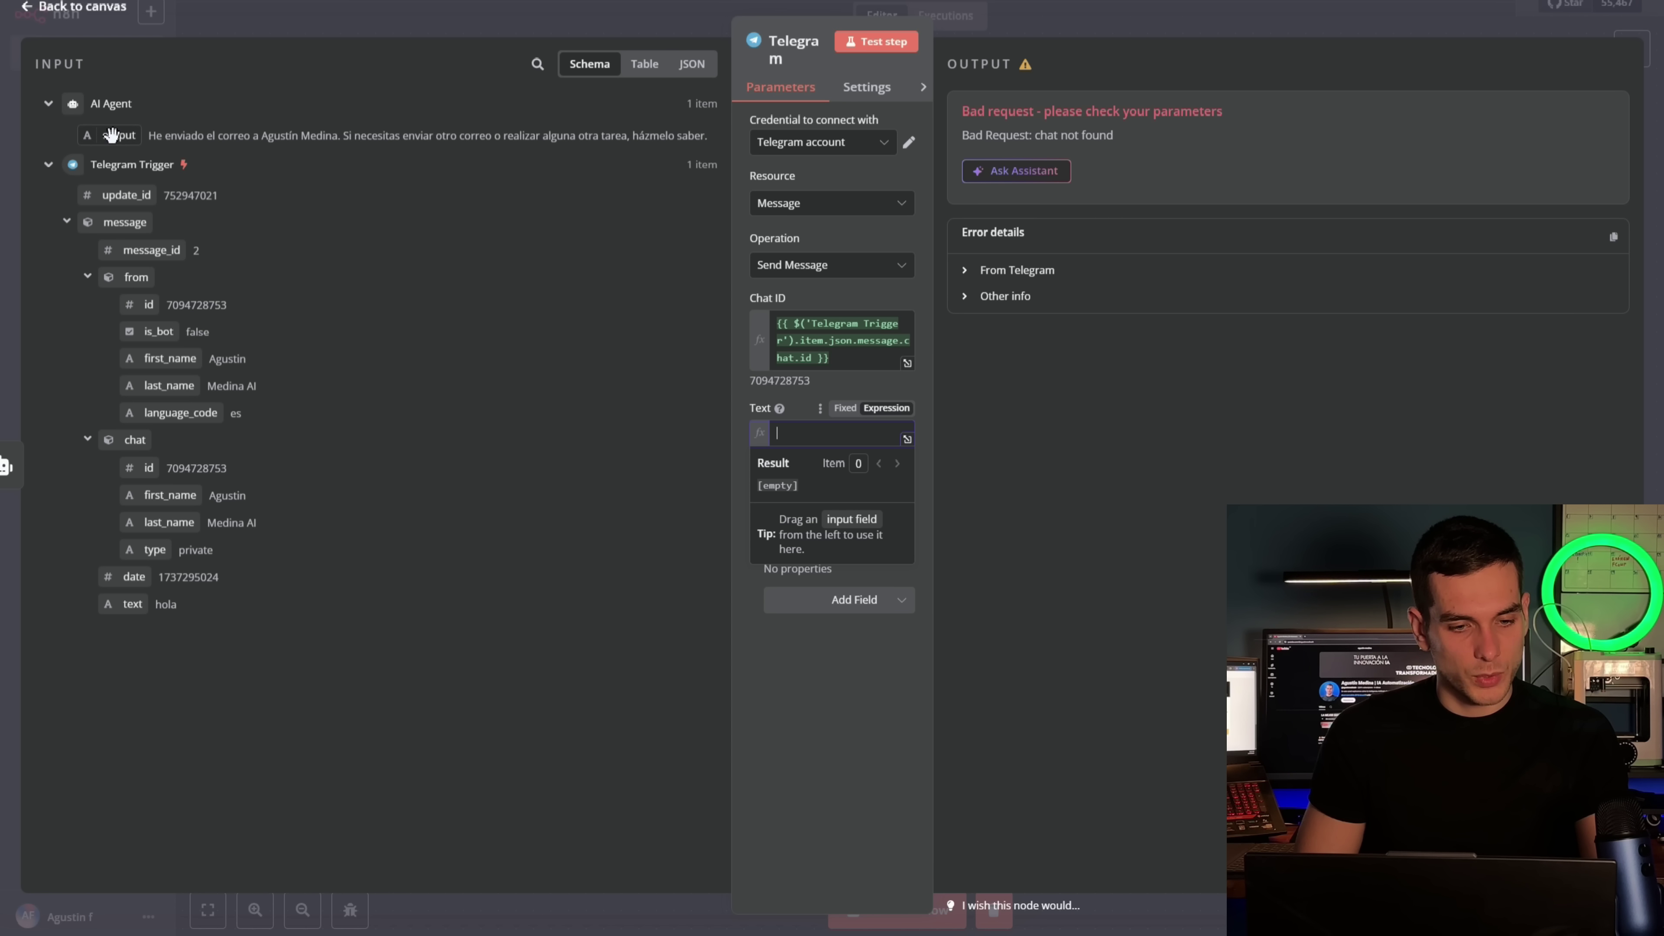
left_click_drag(115, 135, 812, 436)
left_click(833, 740)
left_click(843, 432)
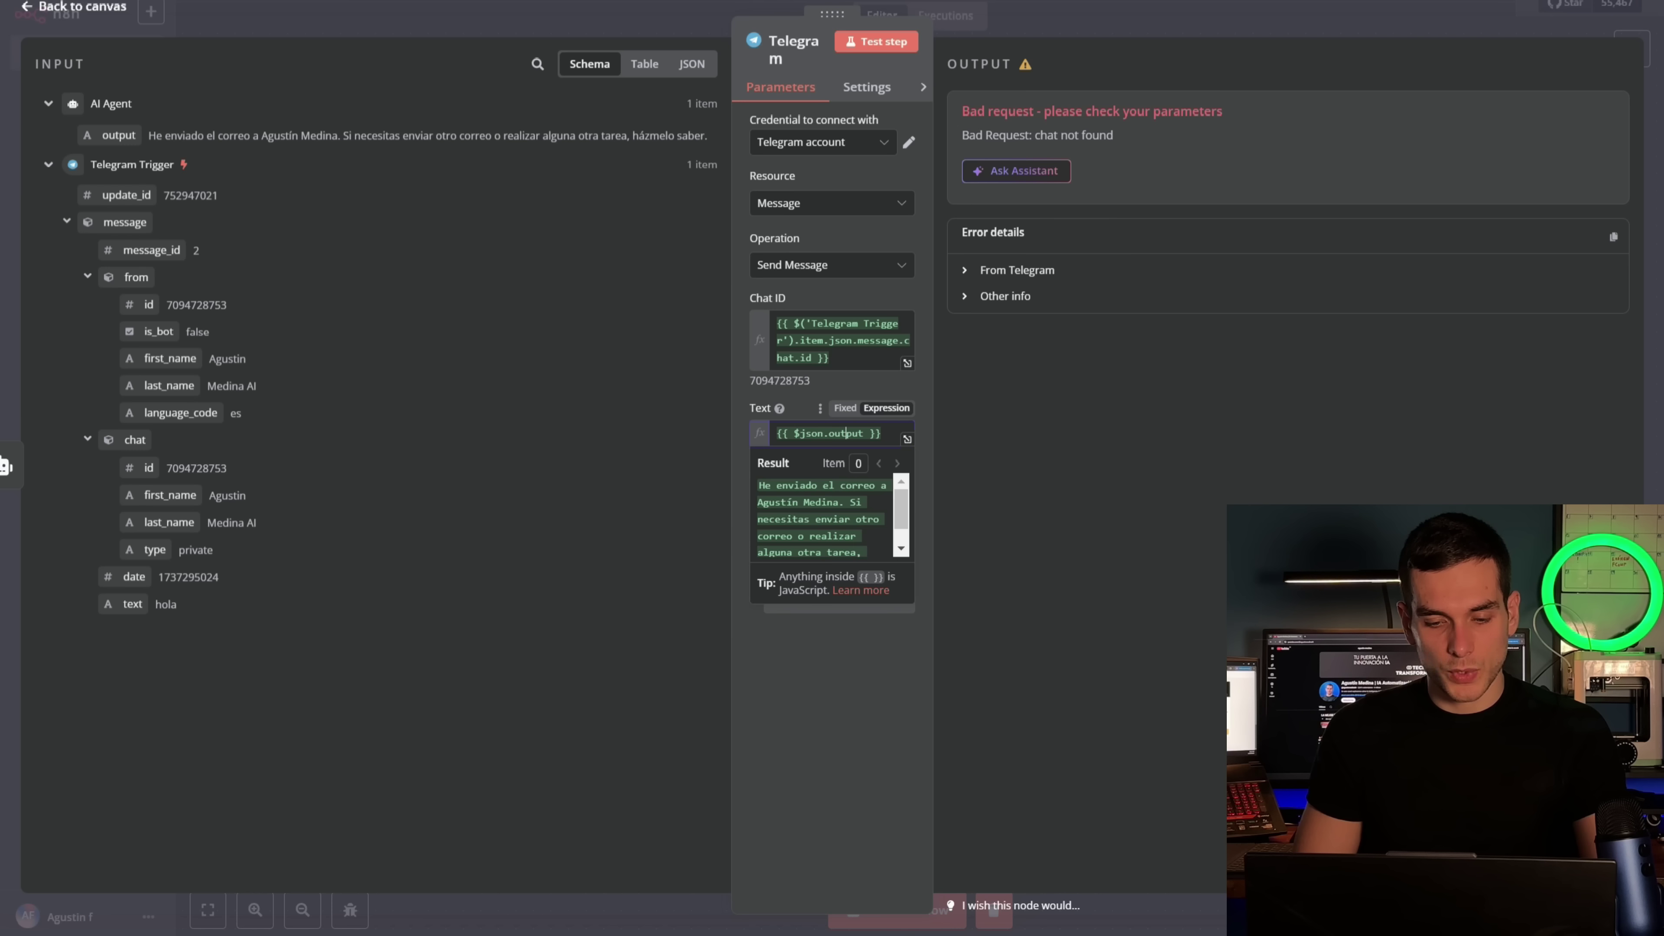
left_click(872, 692)
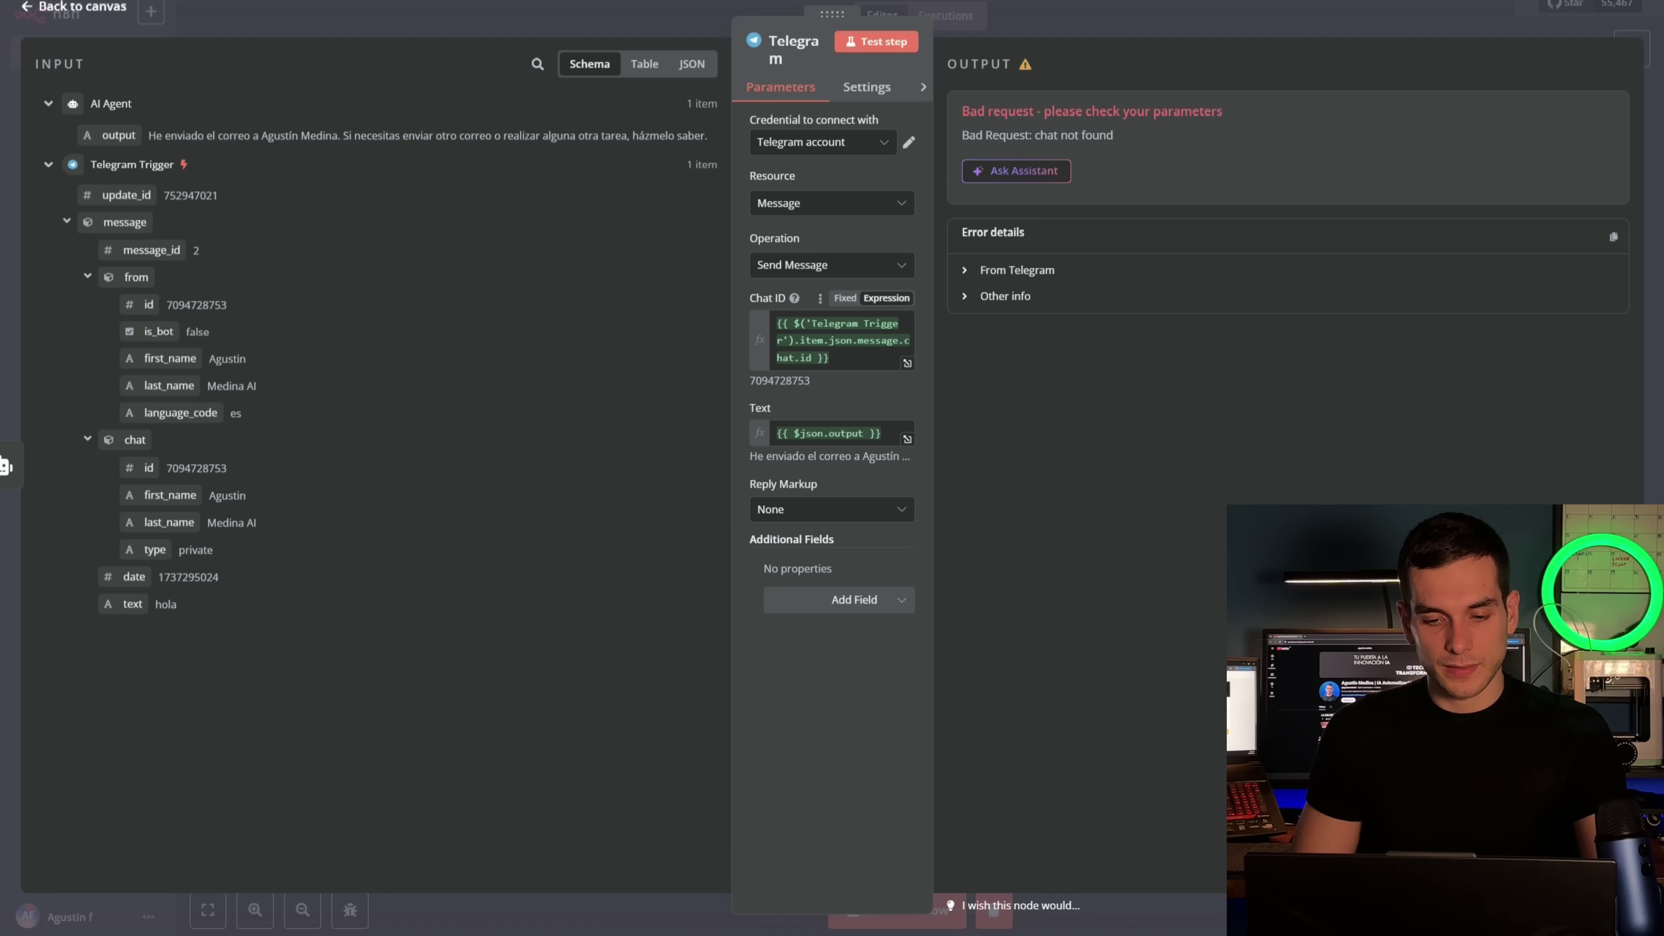
left_click(955, 9)
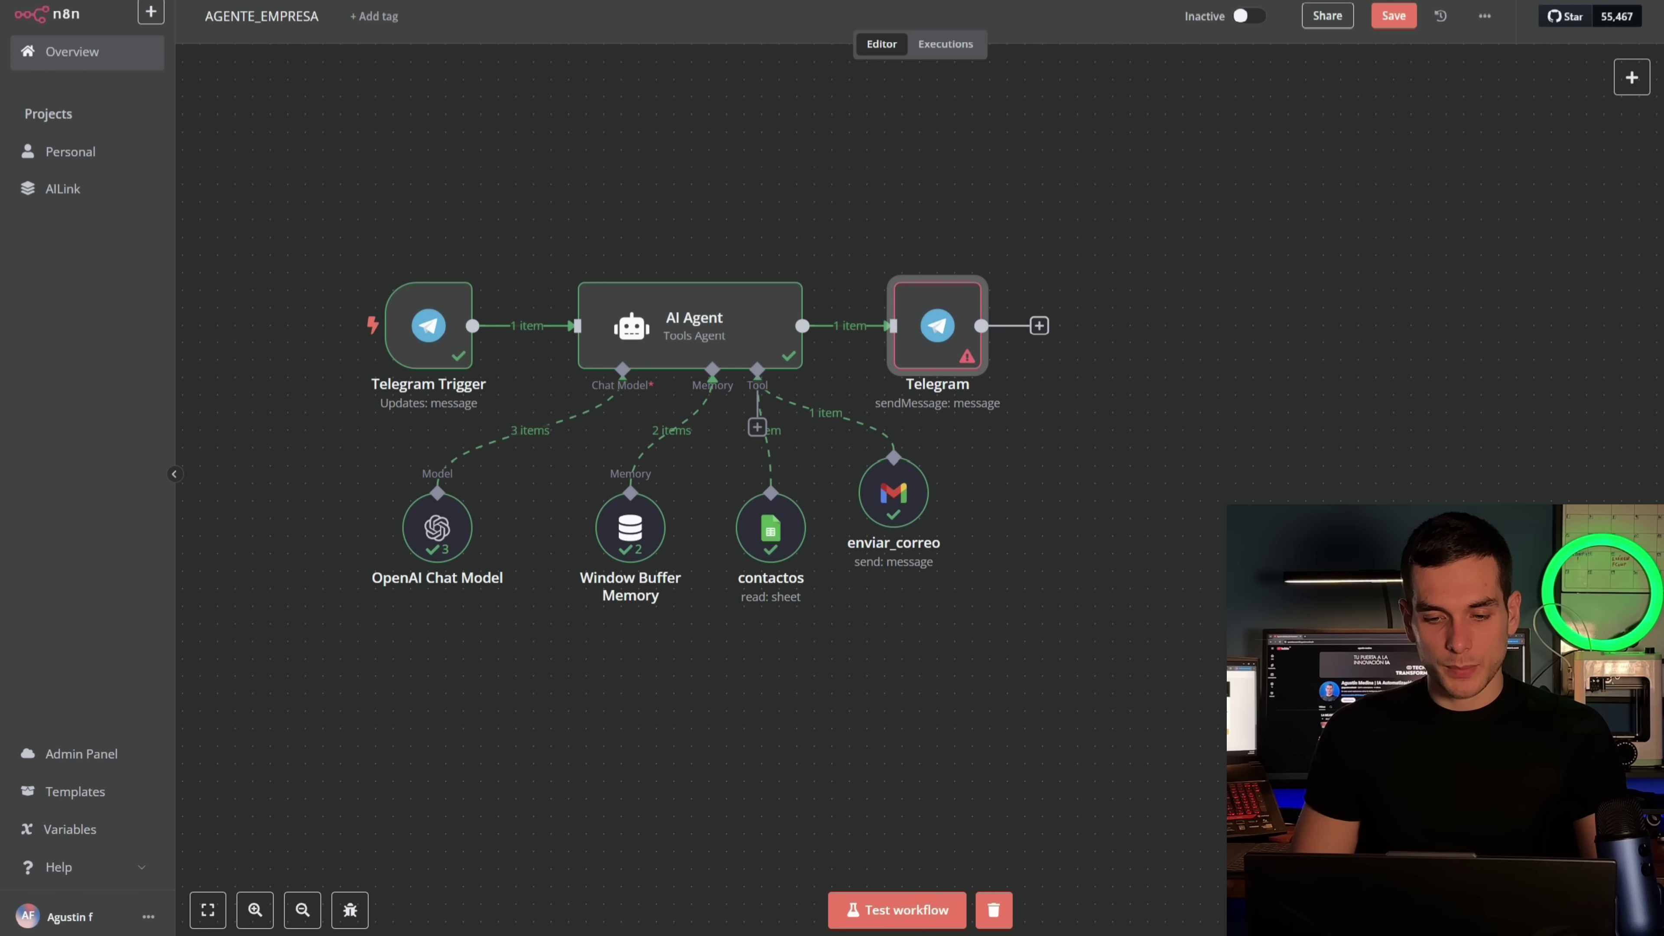
Start a workflow test and, in Telegram, message the testvideyotubes bot asking it to send an email to a contact
left_click(907, 910)
left_click(1036, 602)
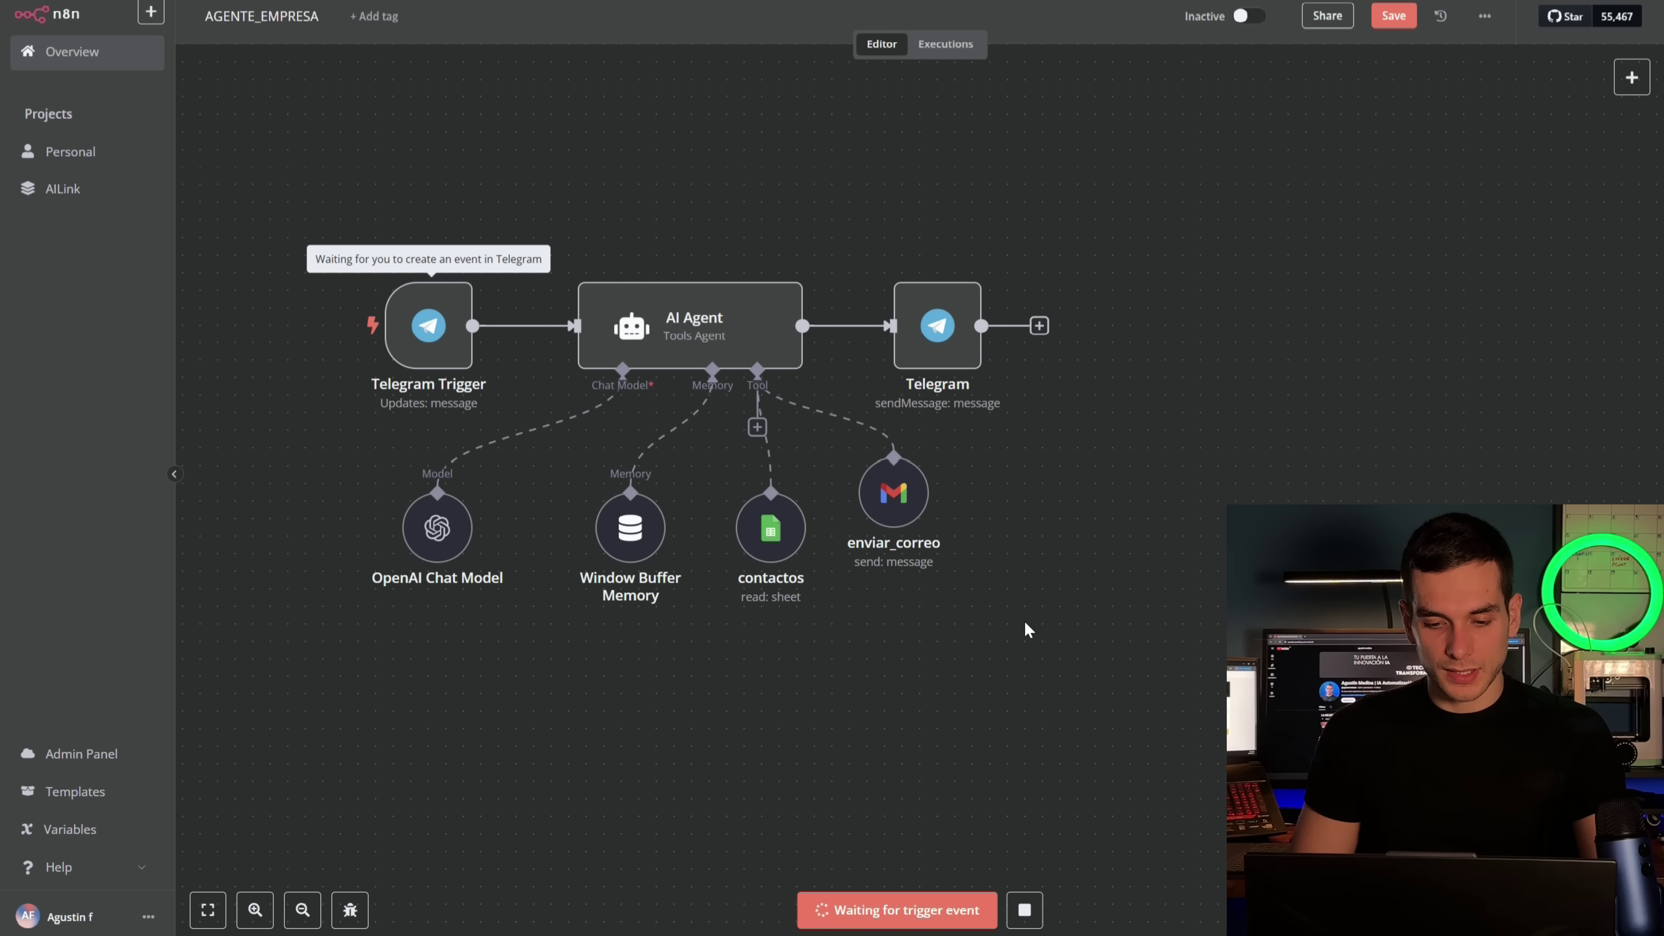
key("alt+Tab")
left_click_drag(719, 99, 1071, 85)
type("En")
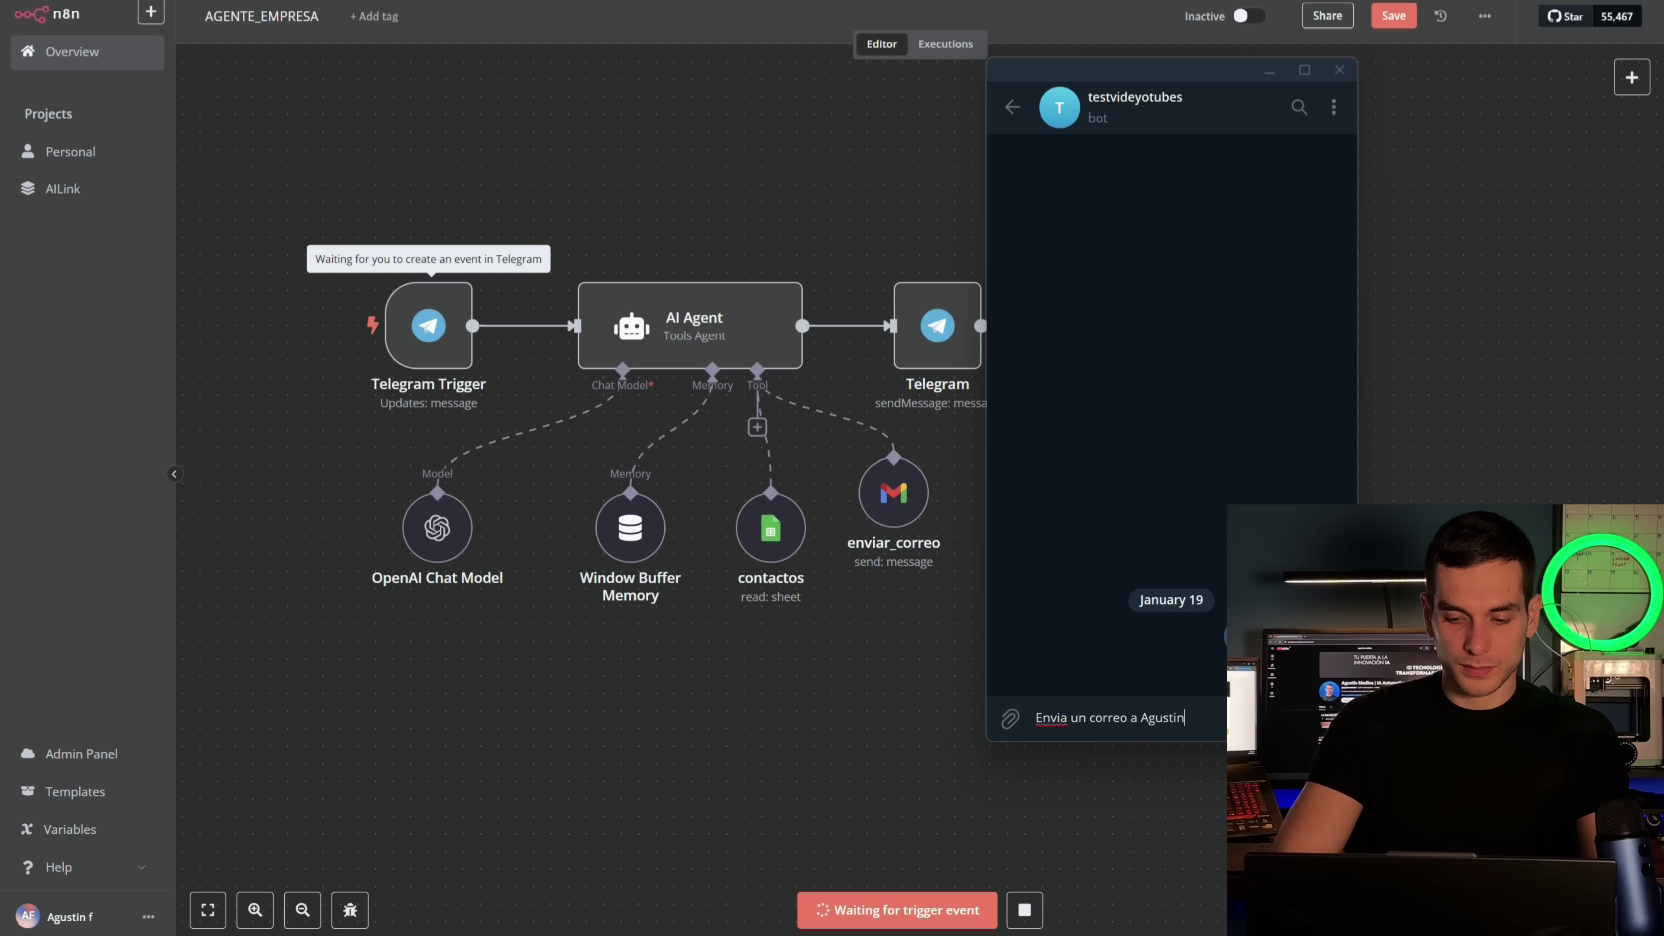
type("via un correo a Agustin")
key("Return")
left_click_drag(1146, 69, 1272, 59)
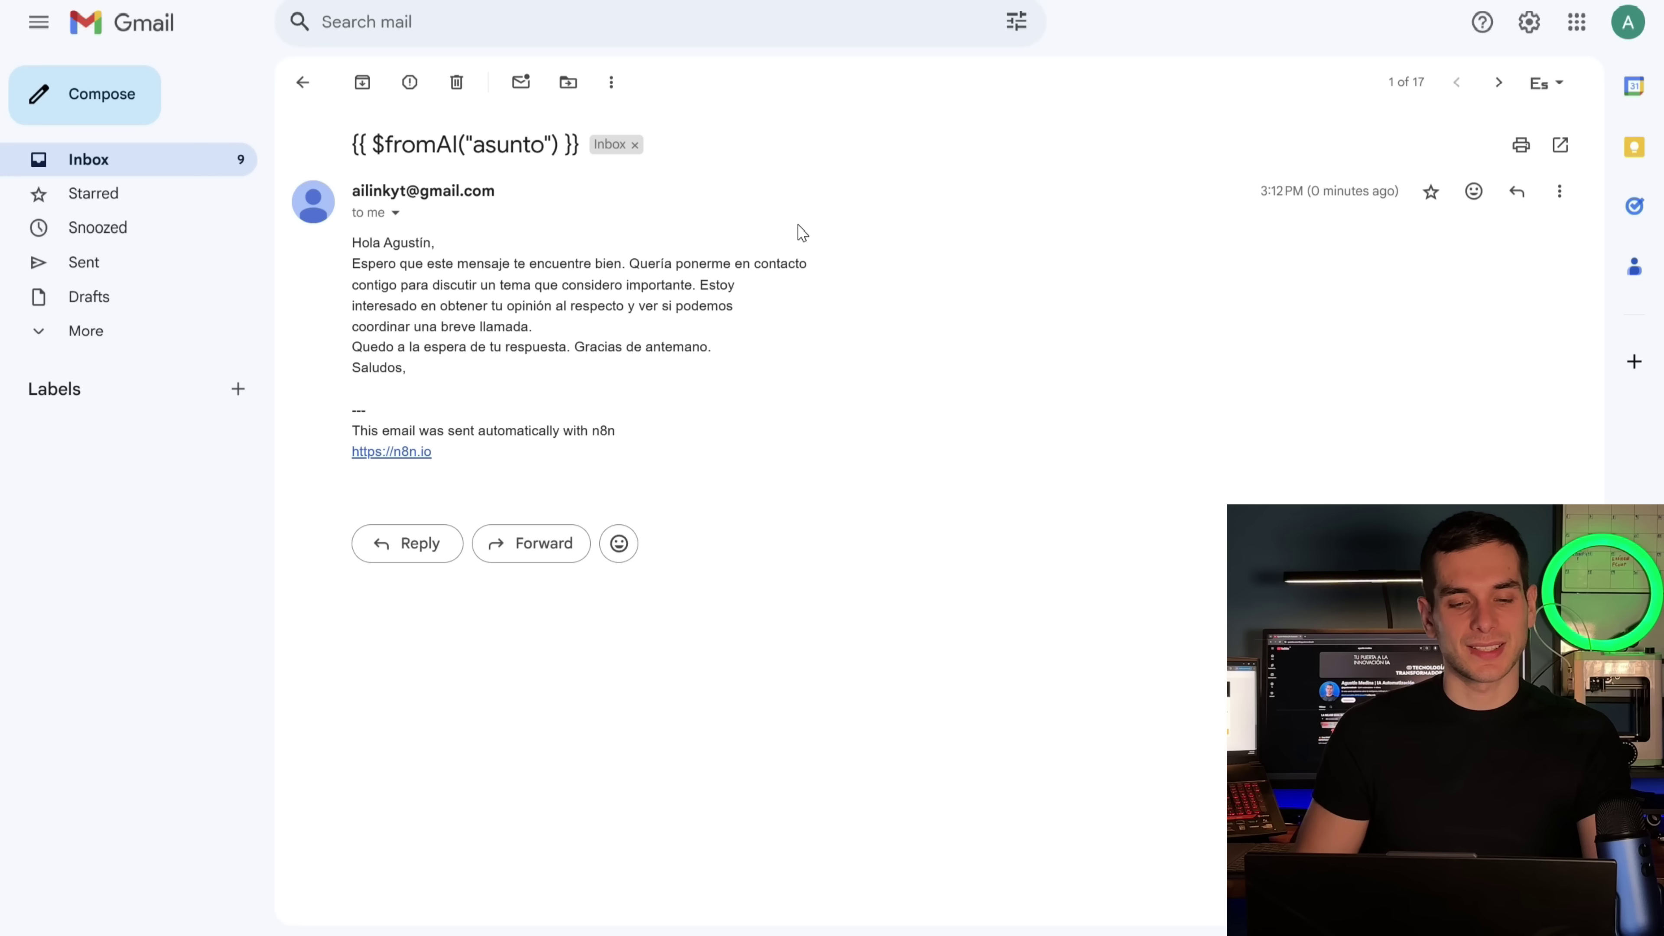
Examine the subject line of the email received in Gmail
left_click_drag(327, 146, 551, 150)
left_click(592, 252)
left_click_drag(341, 152, 522, 147)
left_click(594, 253)
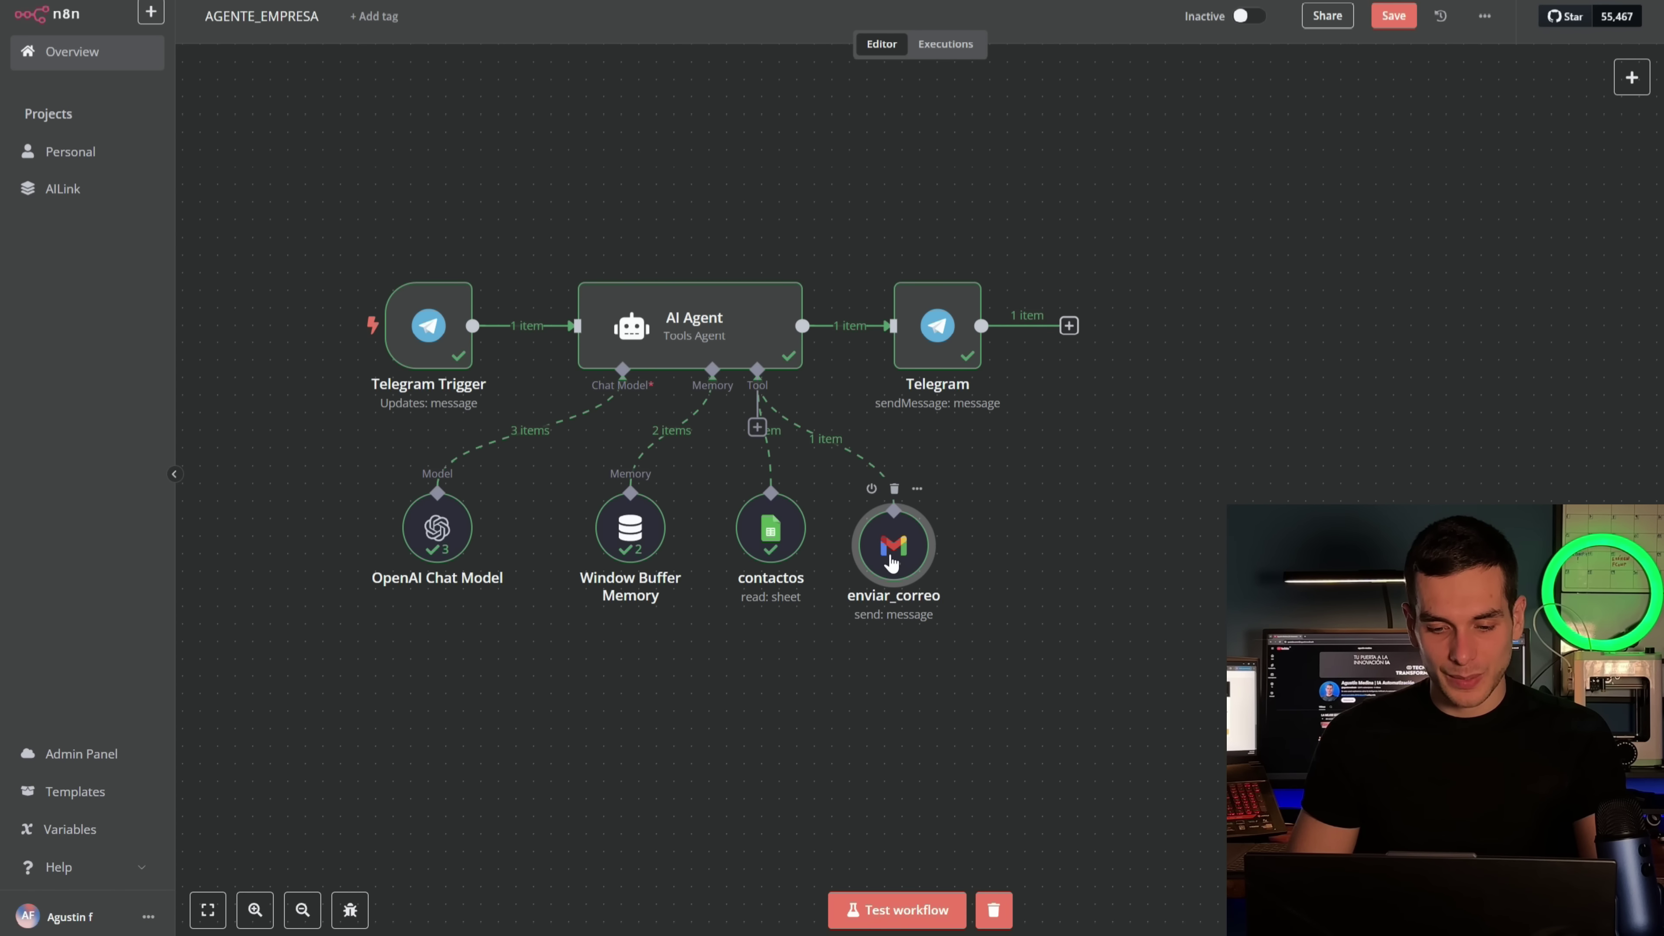
Switch the enviar_correo node's Subject from fixed text to an expression and save the workflow
double_click(891, 560)
left_click(799, 404)
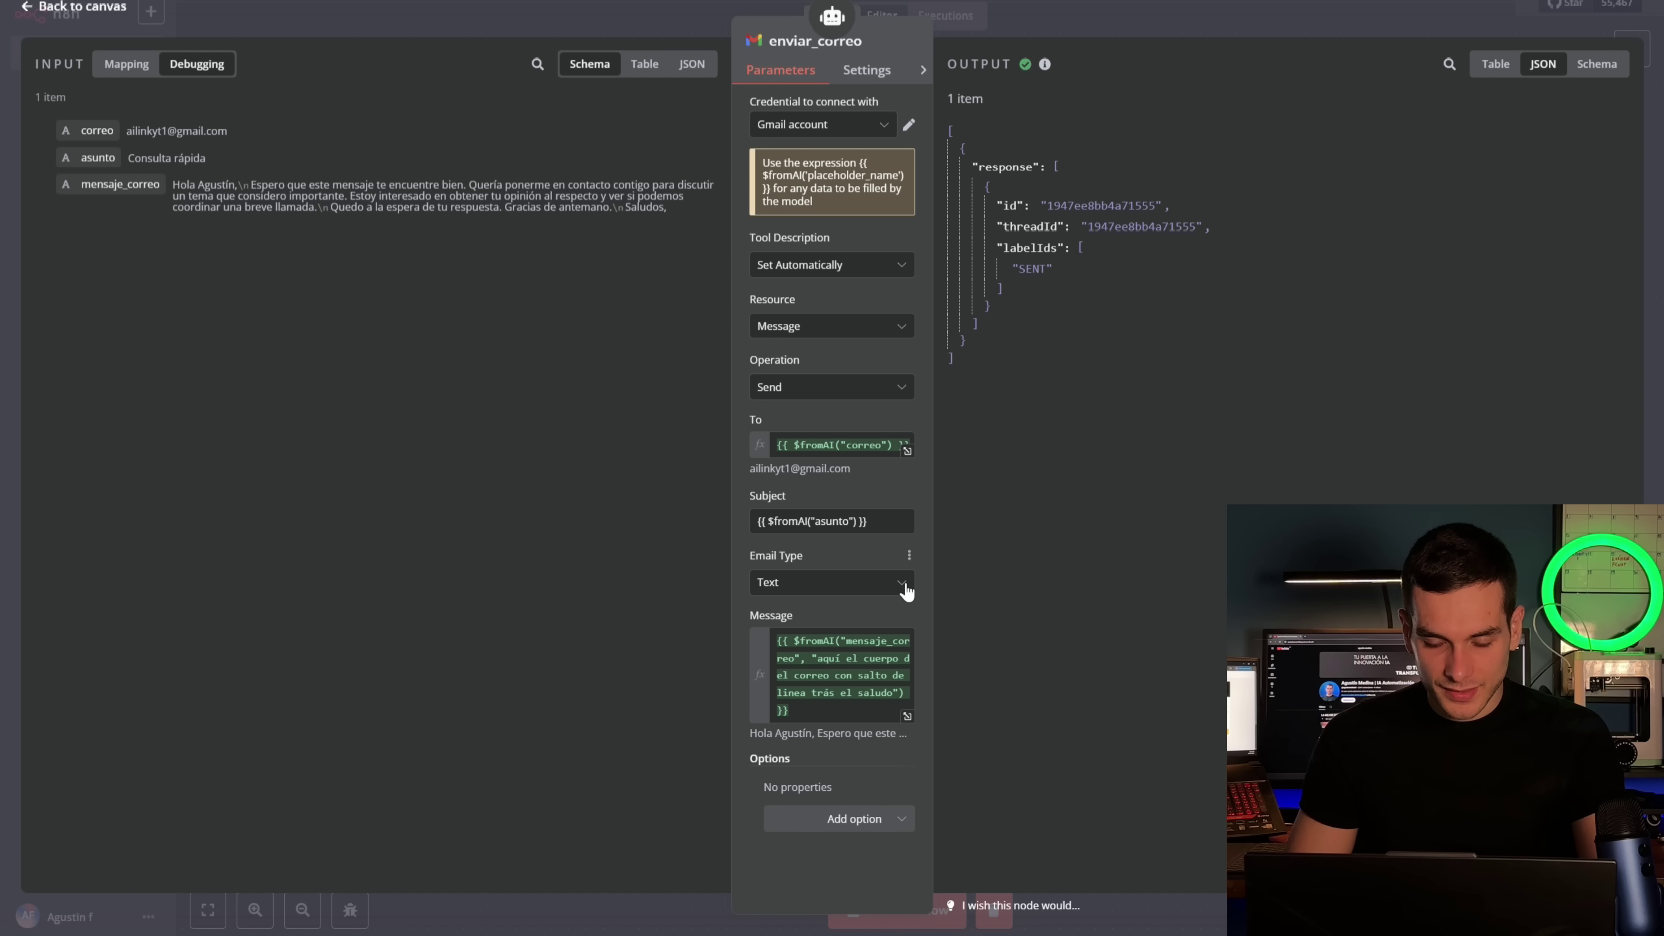
left_click(845, 496)
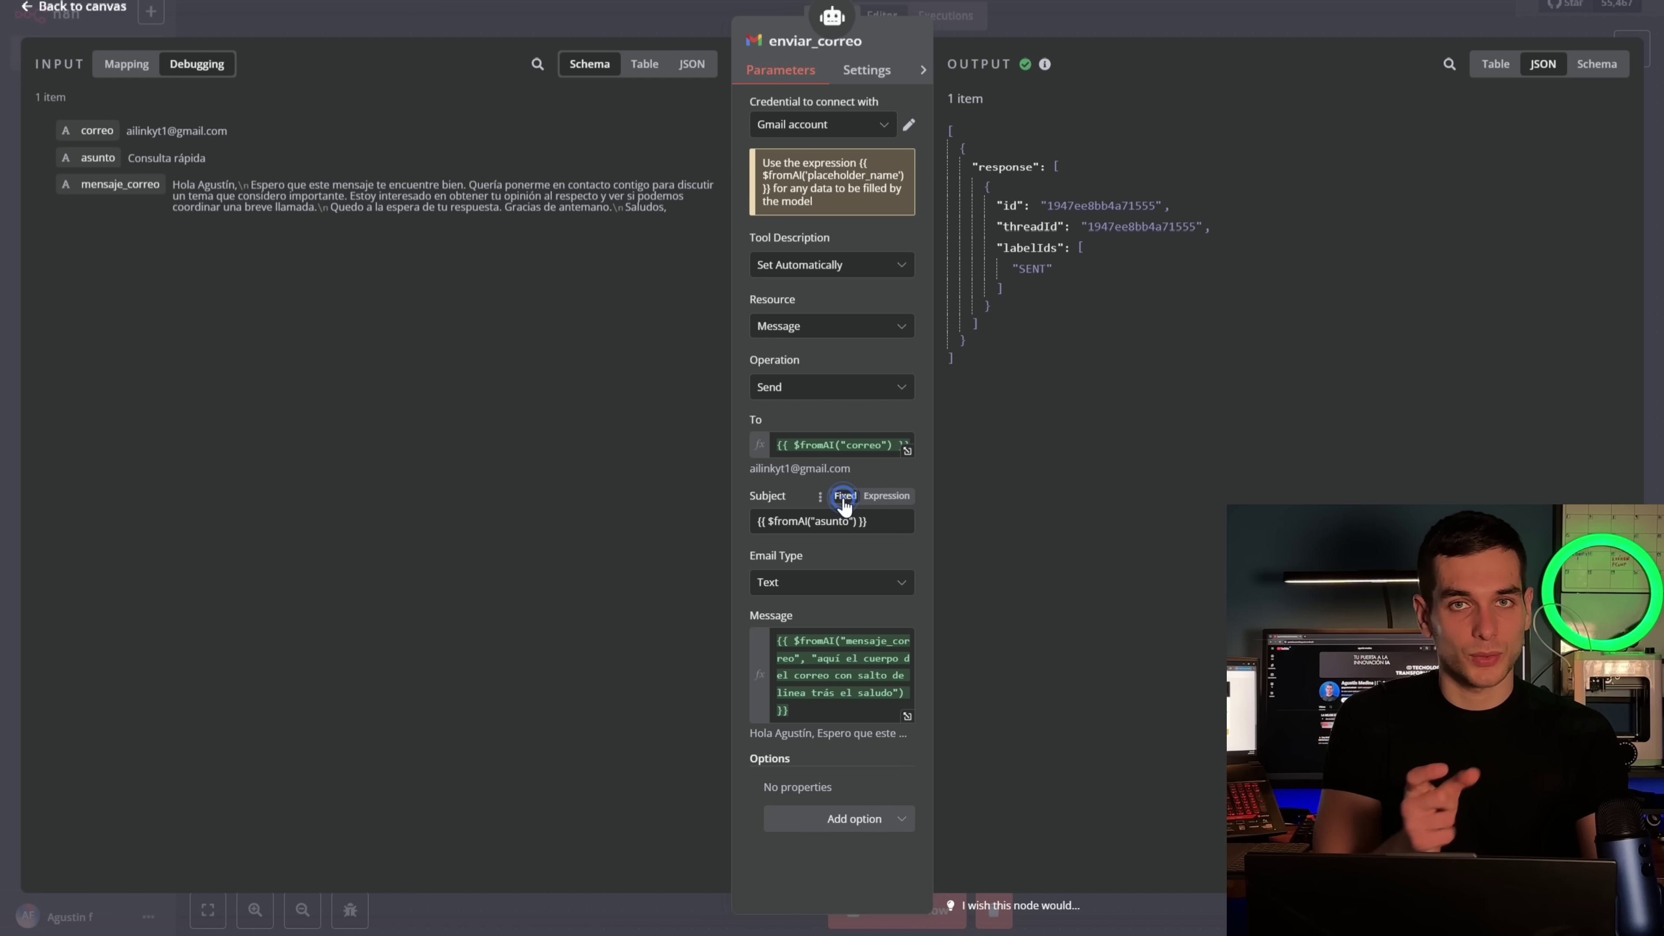
left_click(887, 499)
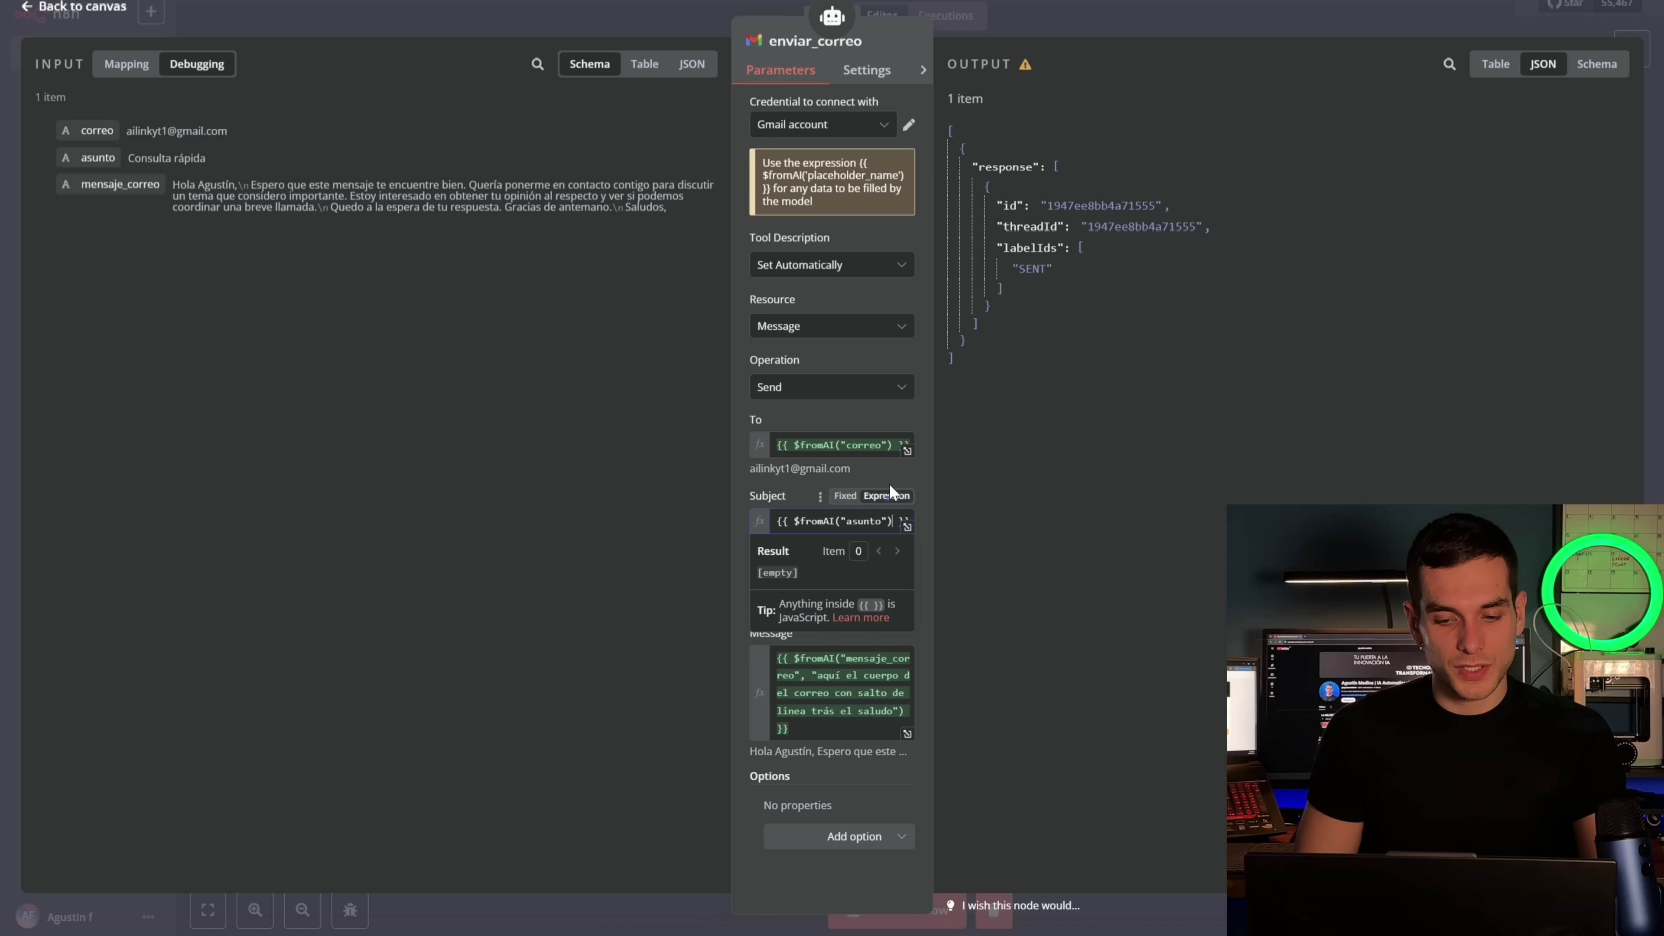
left_click(1031, 20)
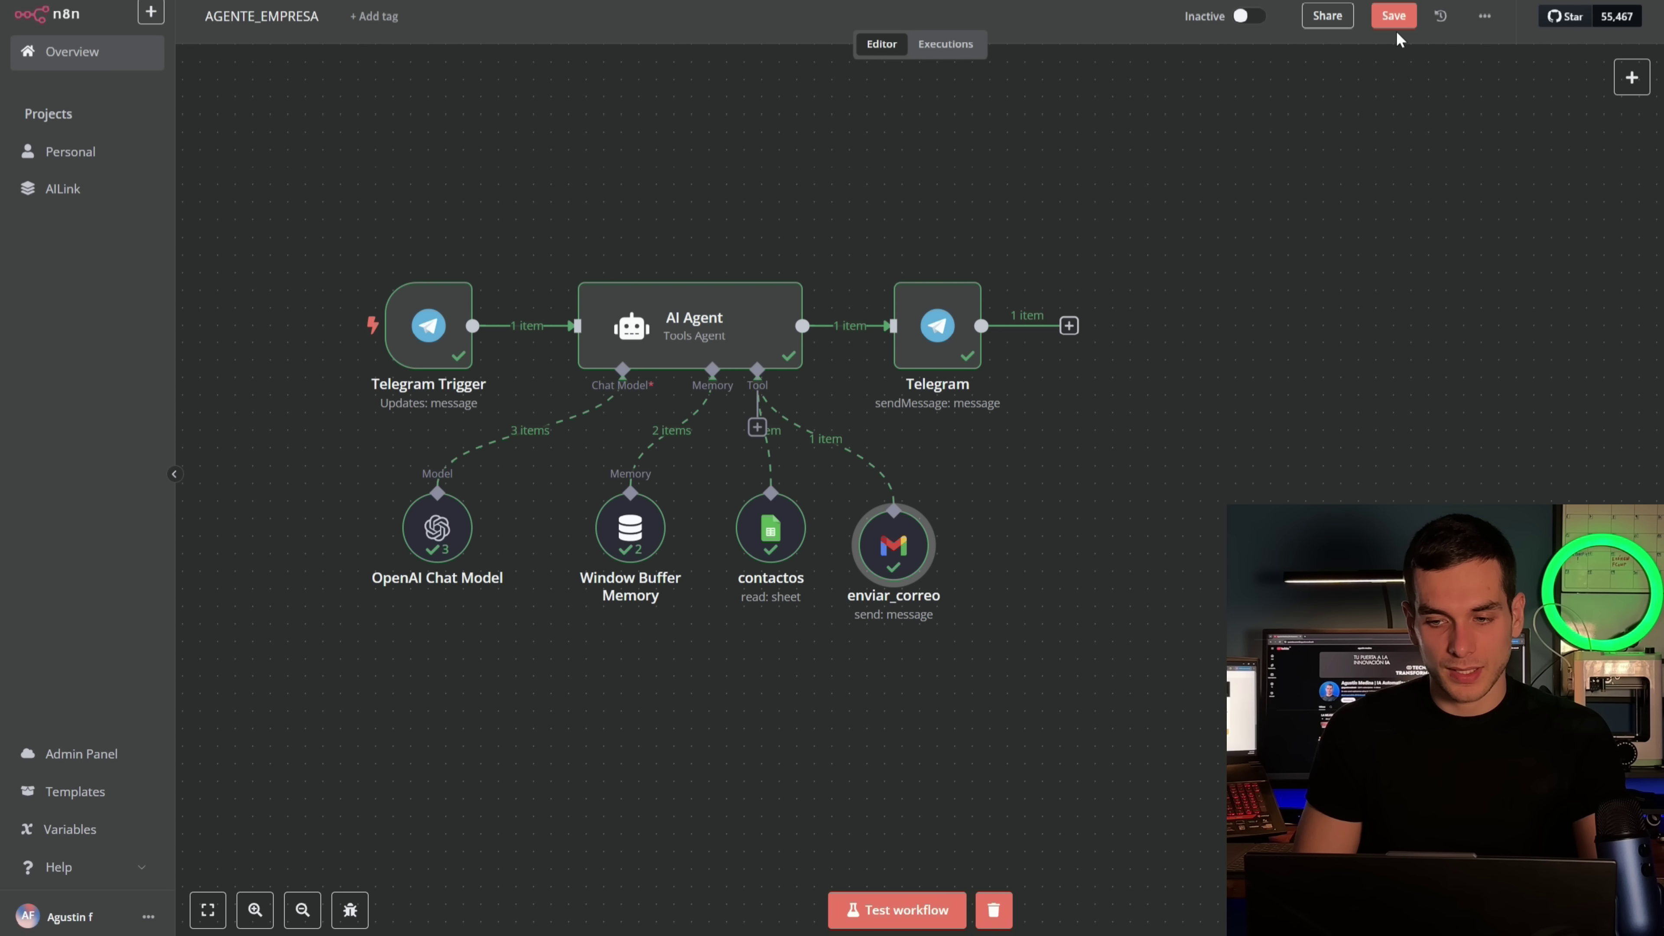
left_click(1393, 15)
Rerun the workflow test by asking the testvideyotubes Telegram bot to email a contact, and check its reply and the Gmail inbox
key("alt+Tab")
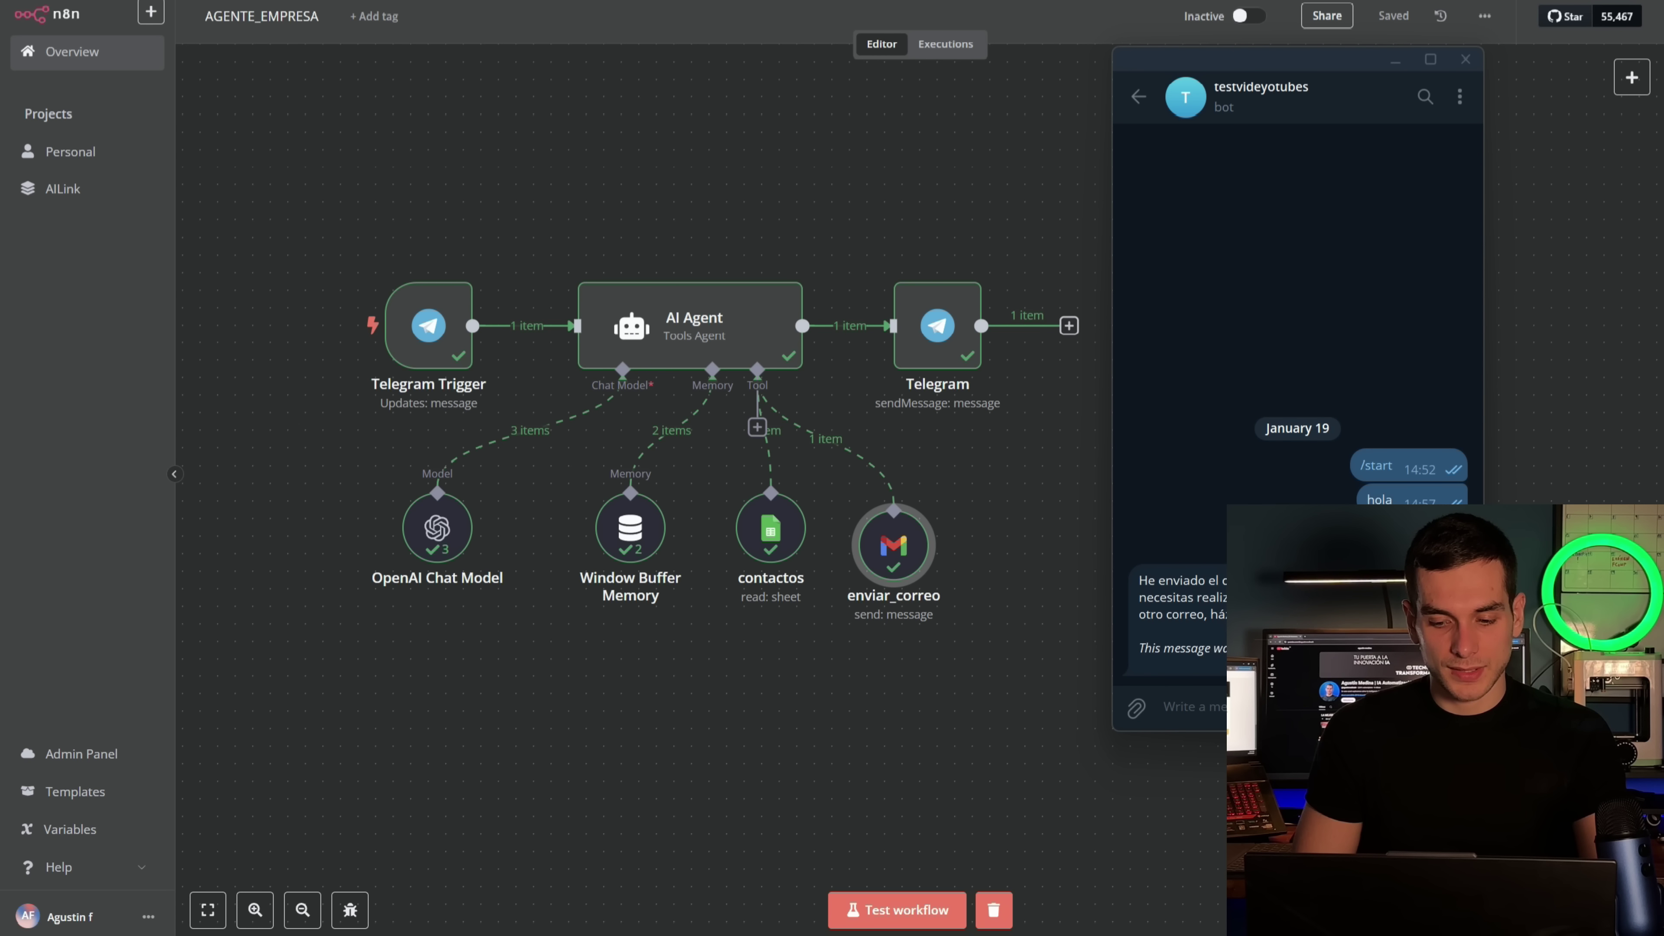
type("Envia un co")
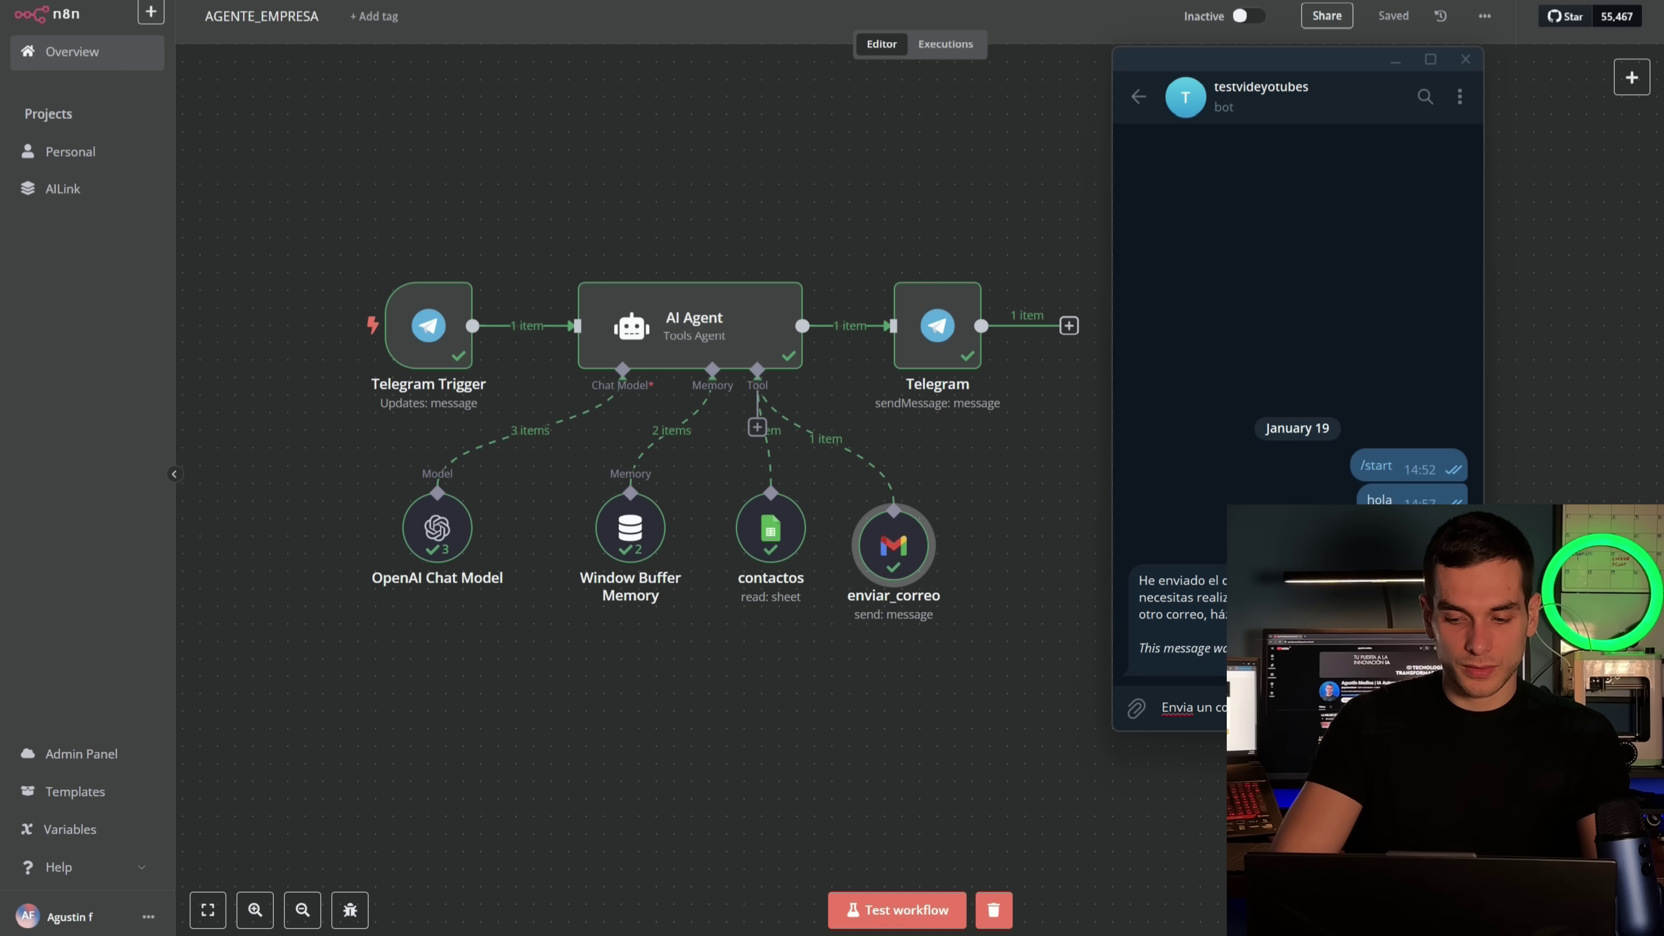
key("Return")
left_click(901, 915)
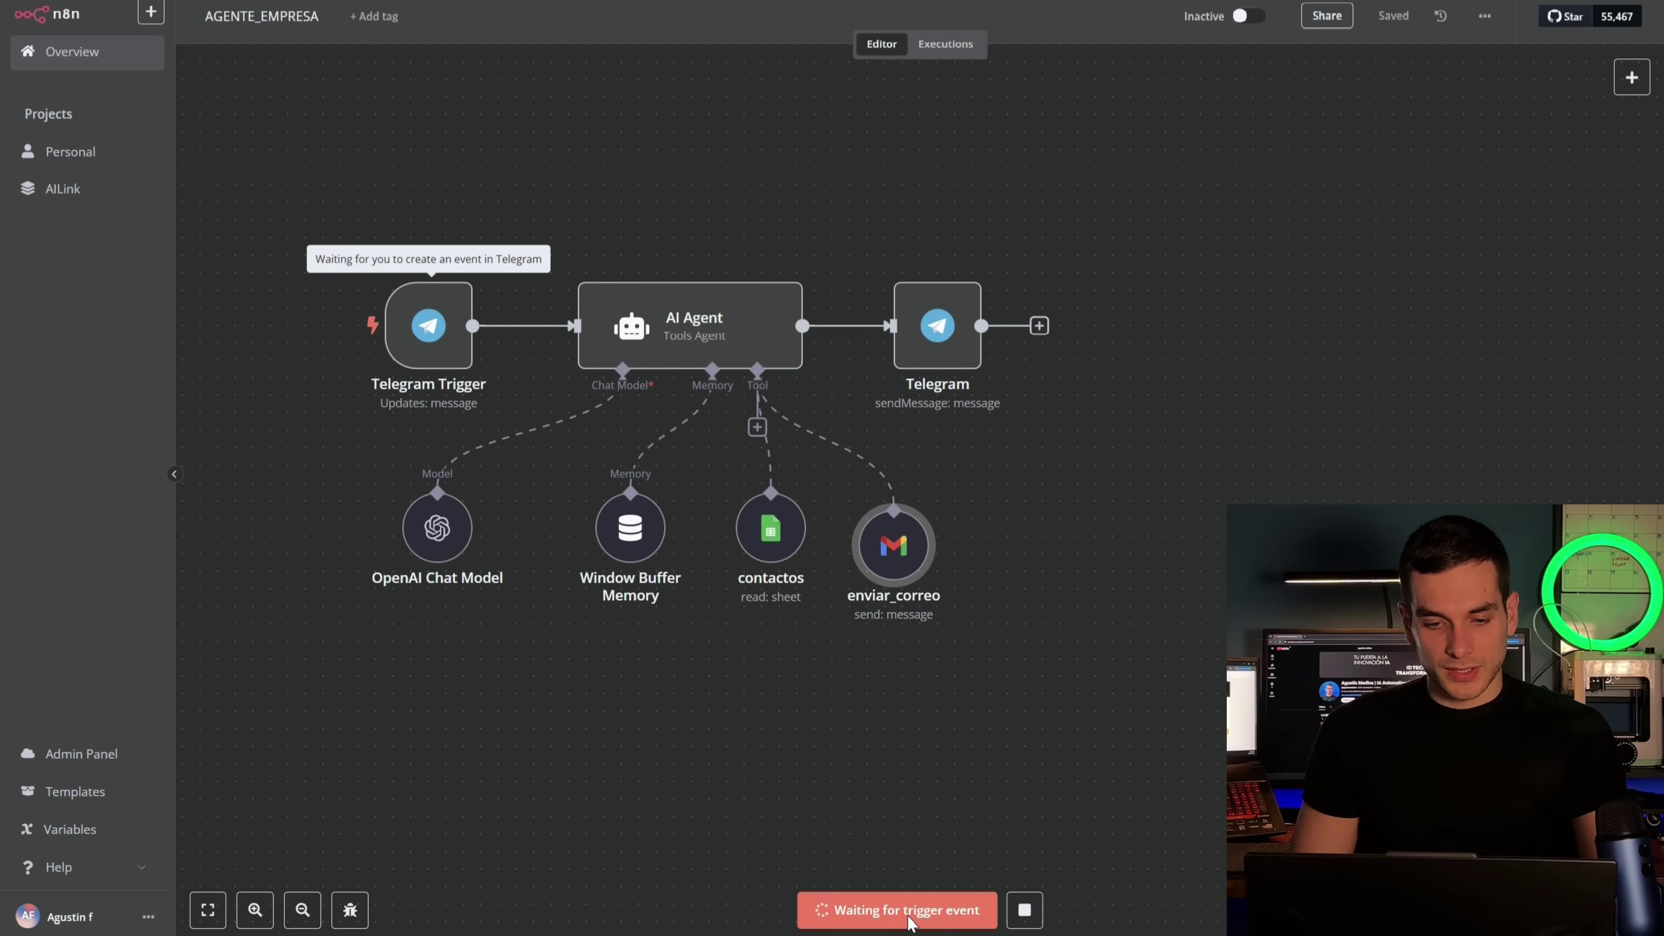
left_click_drag(1007, 467, 1055, 459)
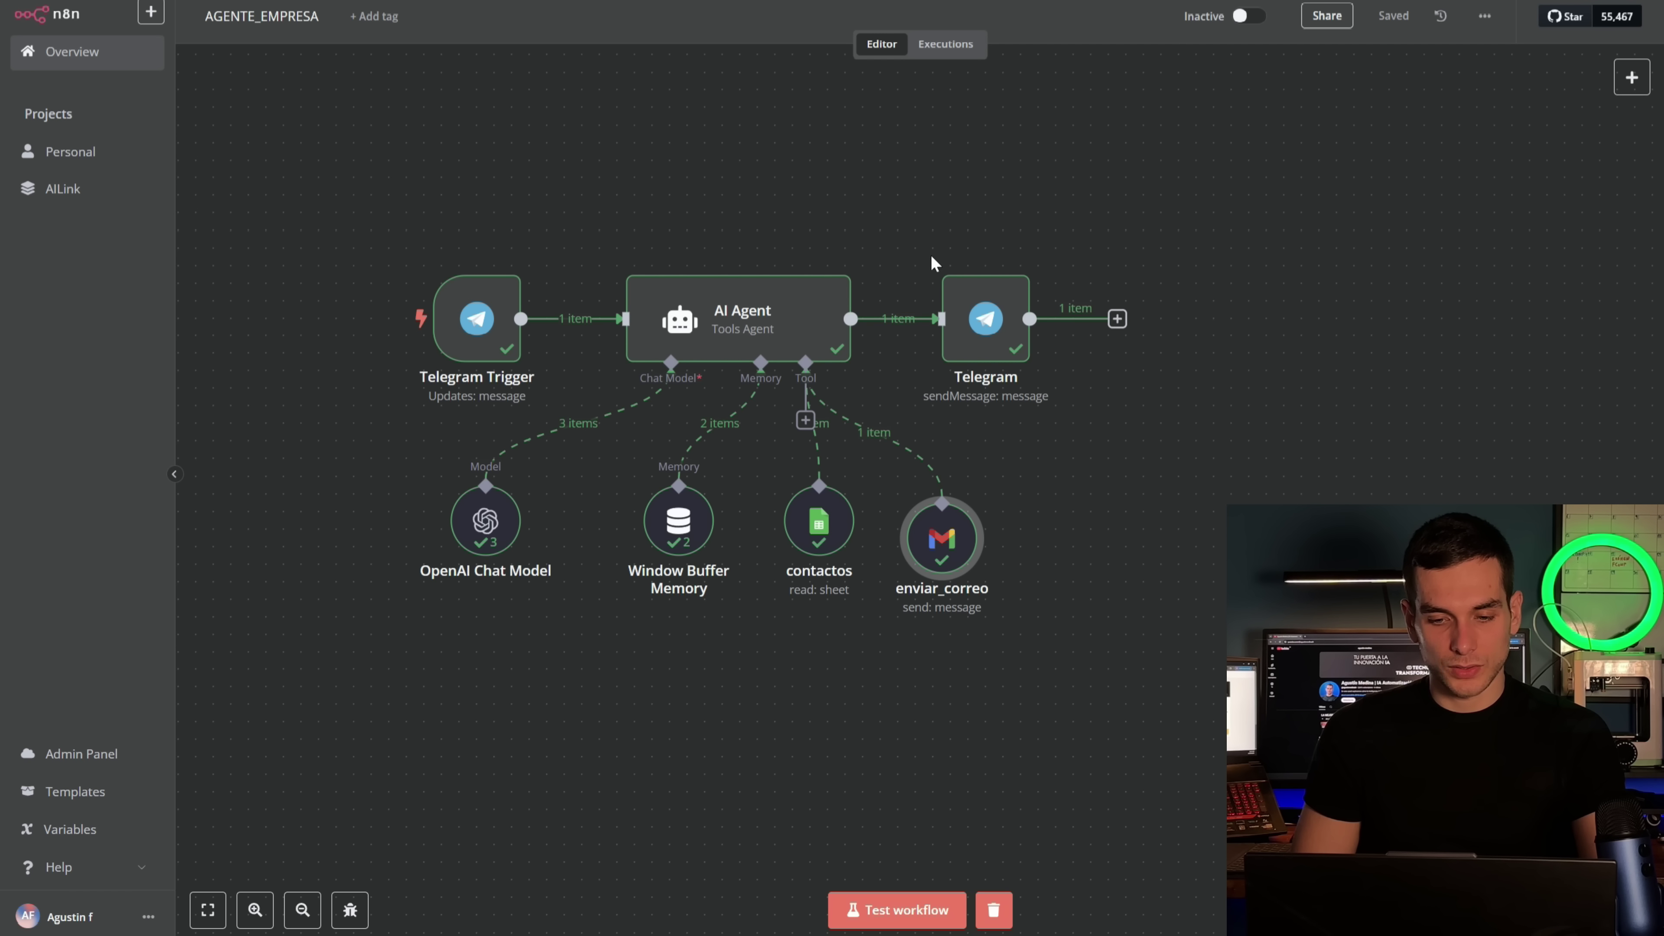
key("alt+Tab")
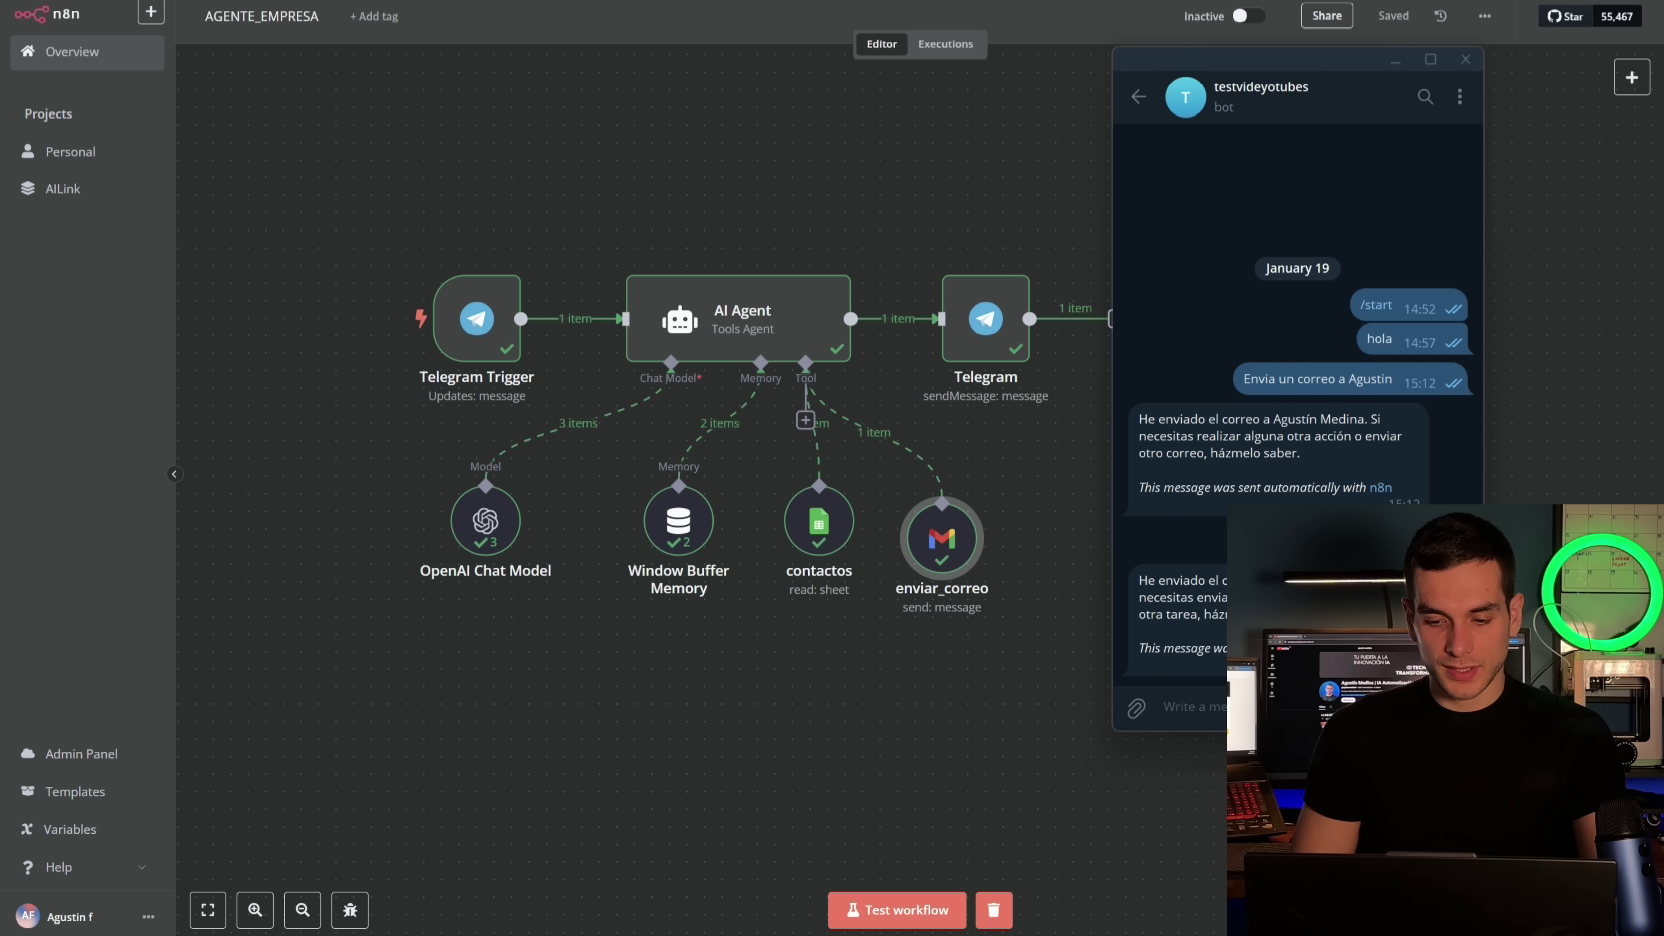
key("alt+Tab")
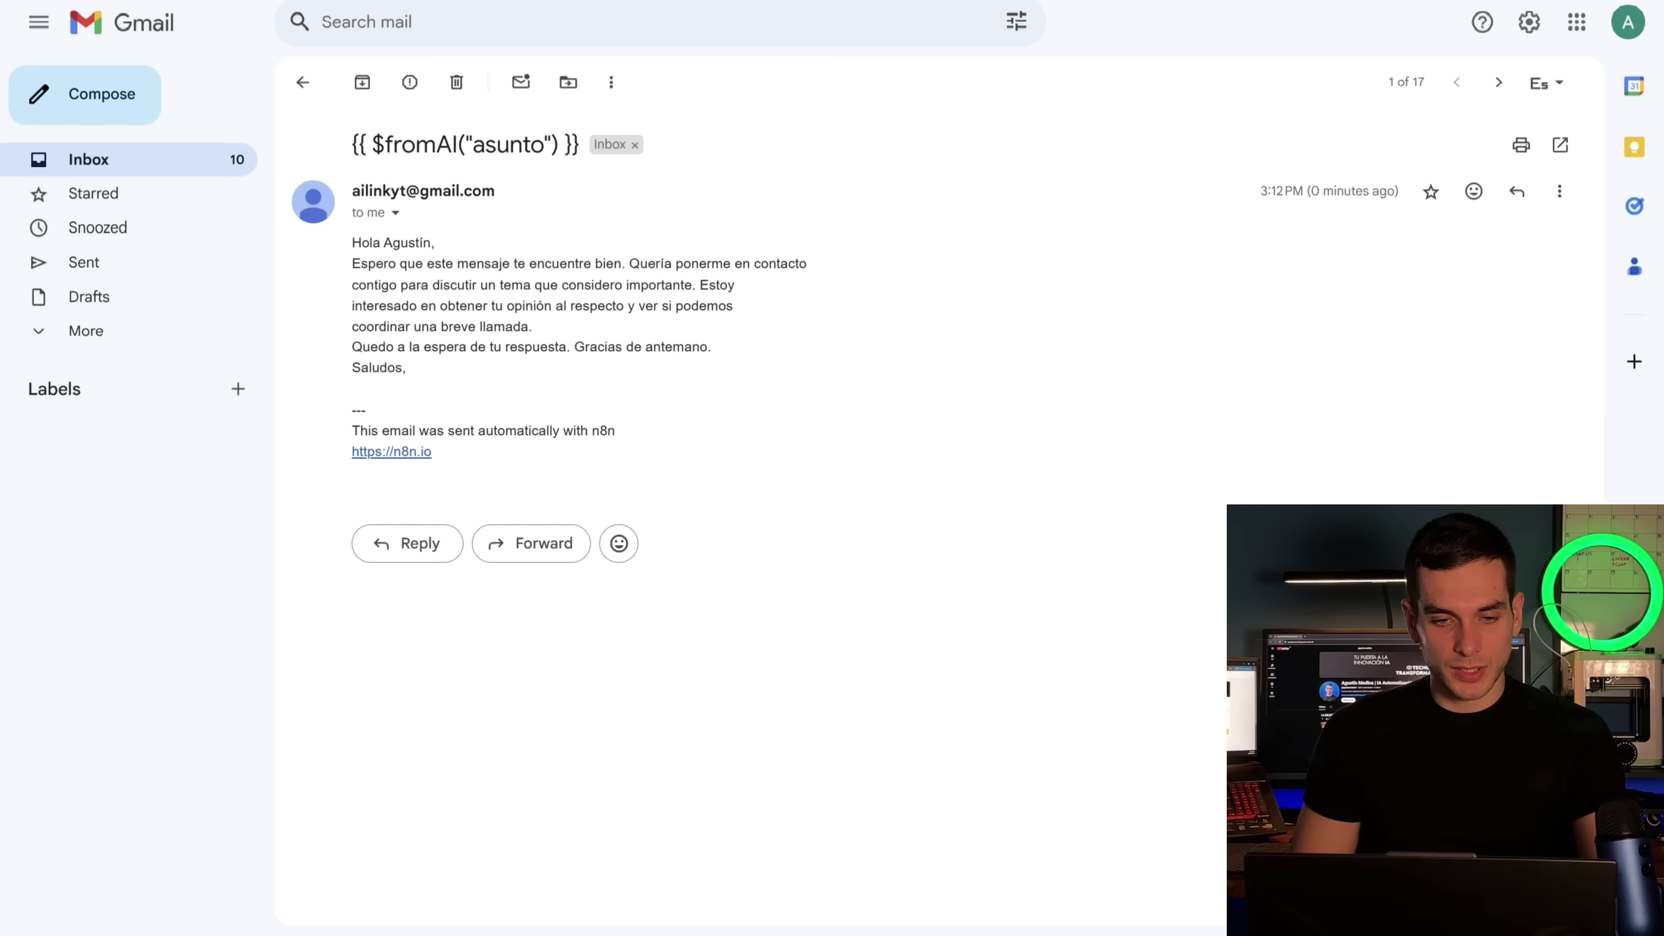
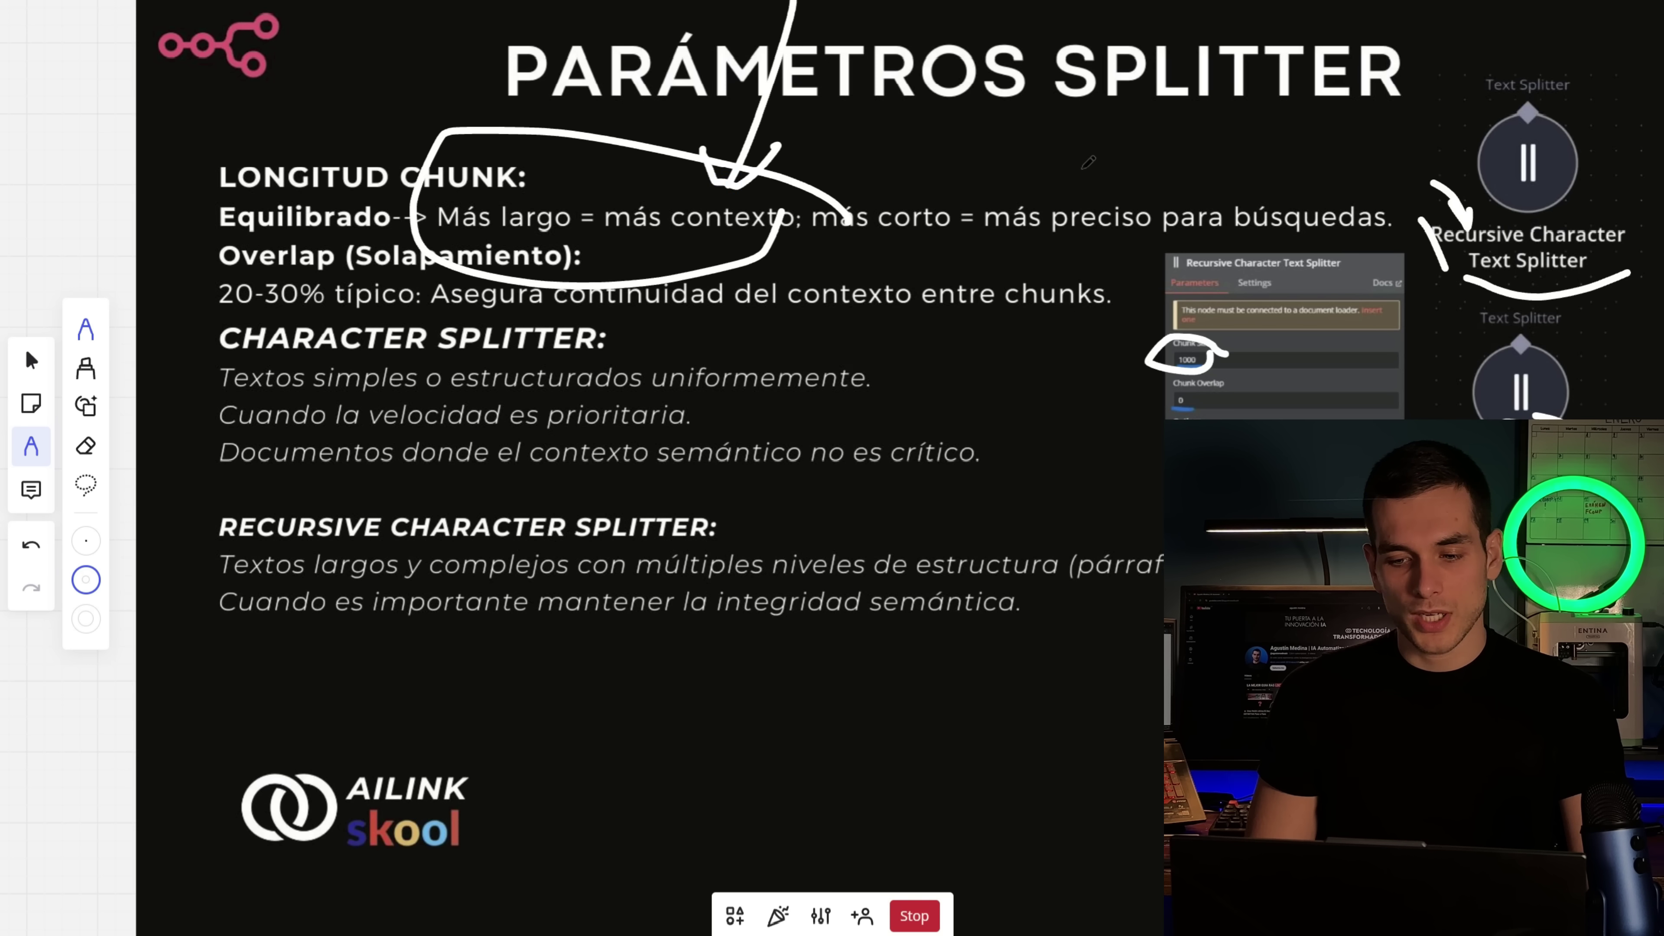
On the Parámetros Splitter slide, mark "más corto = más preciso para búsquedas" with an arrow and circle, and sketch two circled overlapping rectangles
mouse_move(1076, 168)
left_mouse_down()
mouse_move(1146, 180)
mouse_move(1173, 63)
left_mouse_up()
left_click_drag(1222, 177, 1325, 102)
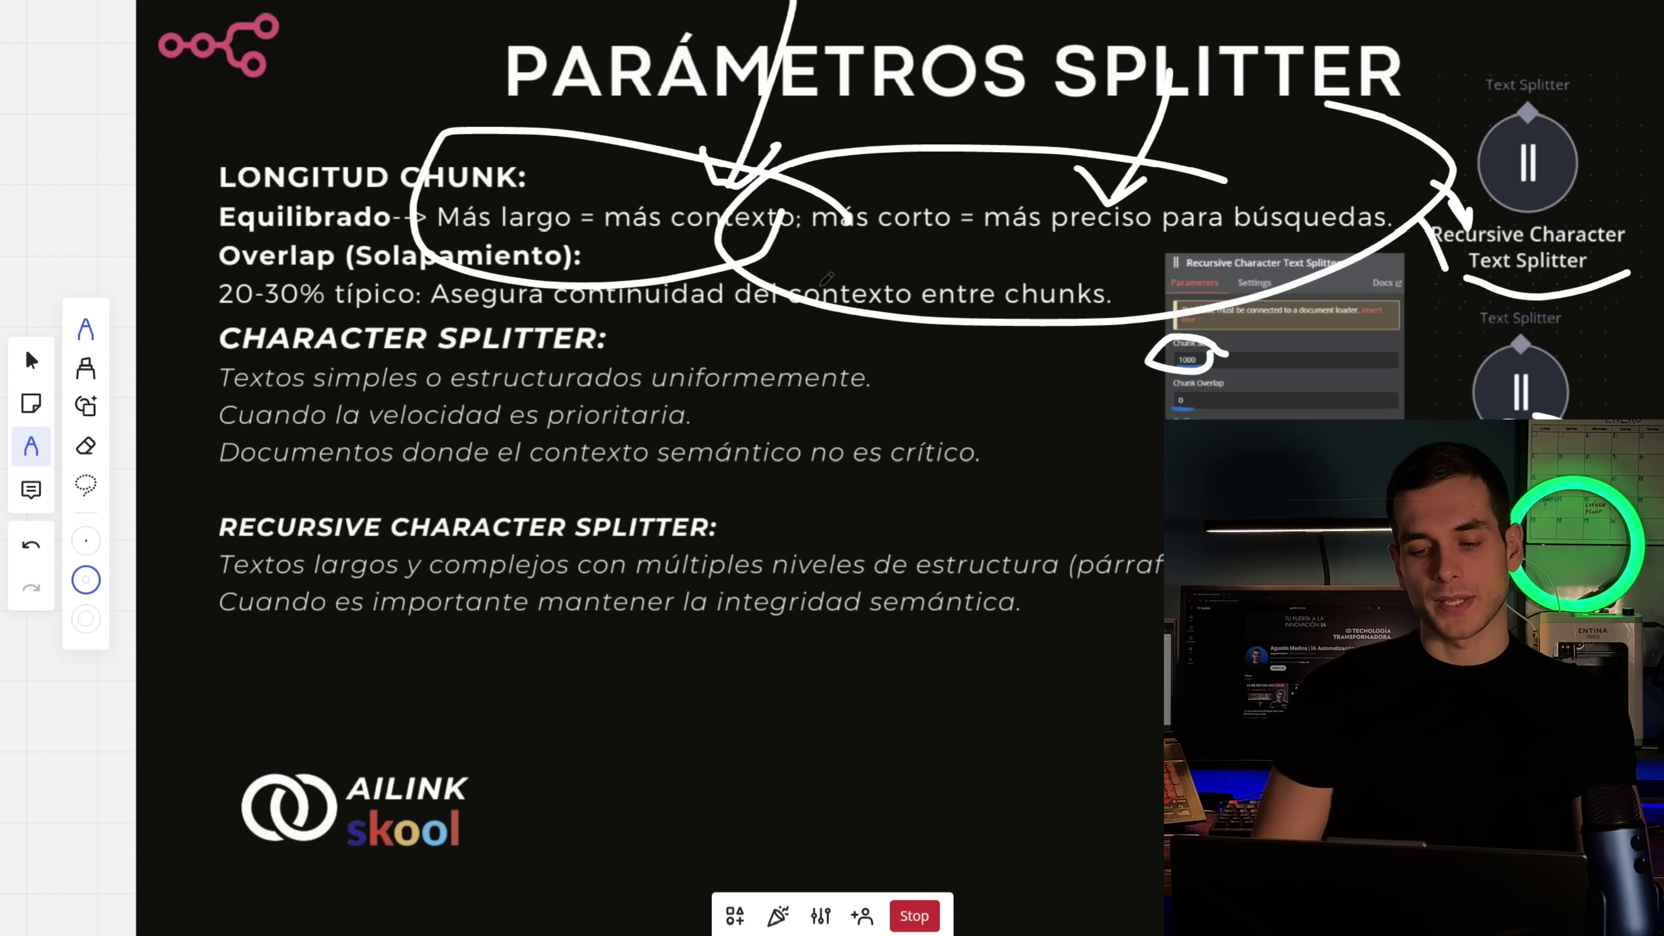
mouse_move(745, 680)
left_mouse_down()
mouse_move(840, 670)
mouse_move(709, 730)
mouse_move(829, 692)
mouse_move(763, 764)
left_mouse_up()
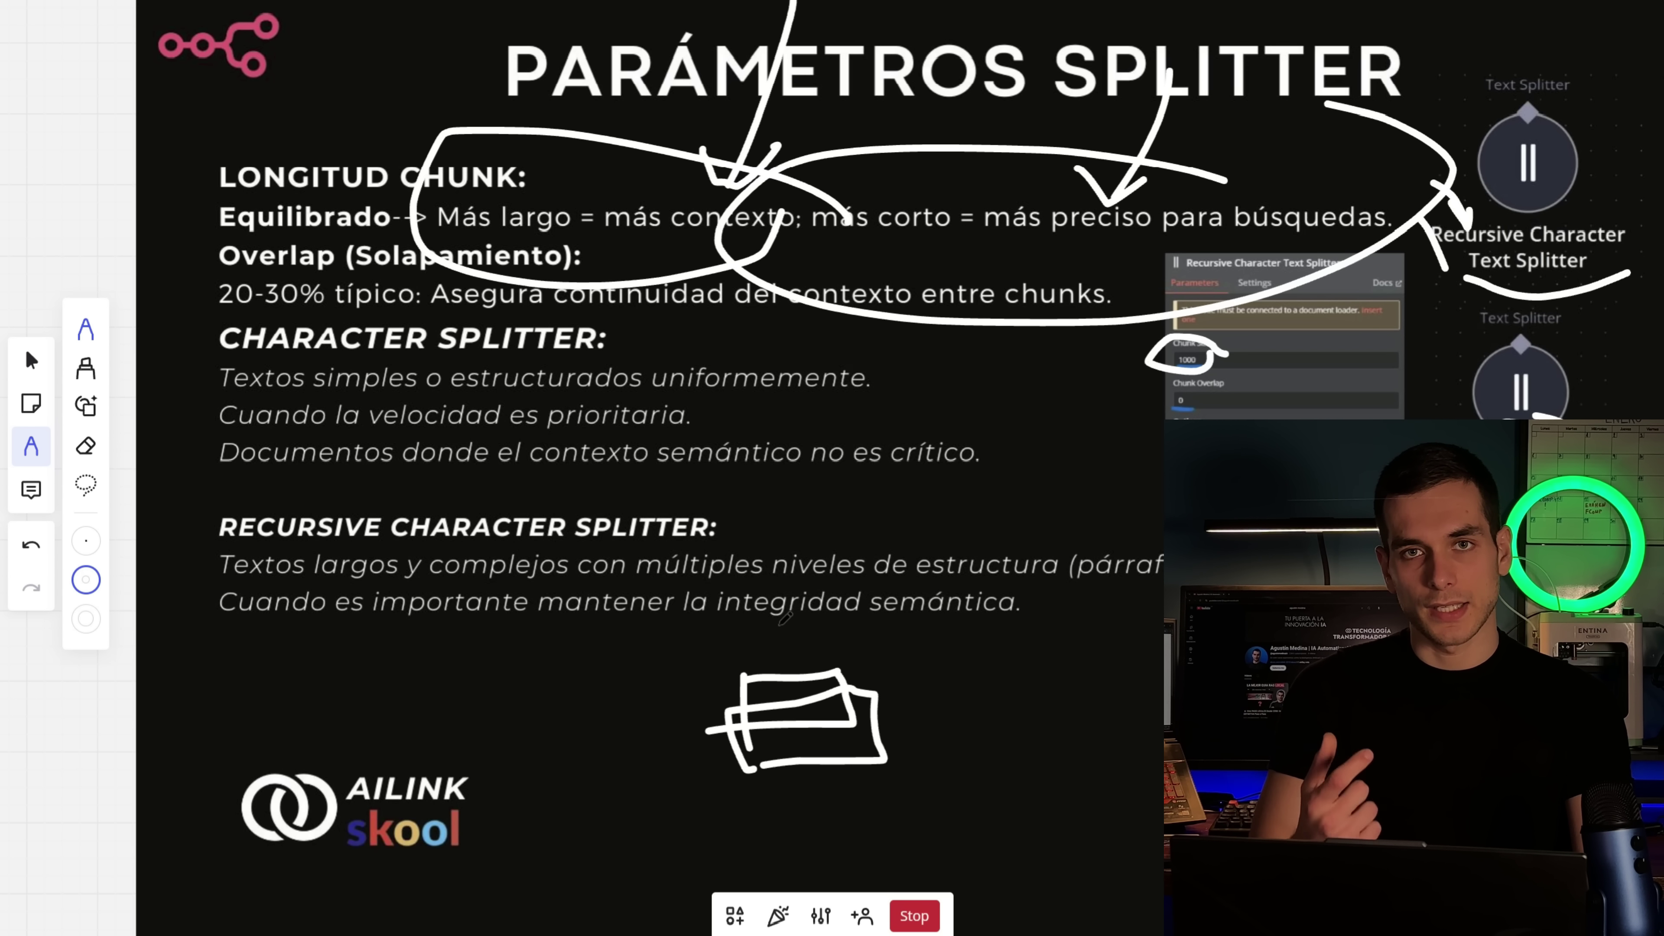
mouse_move(948, 762)
left_mouse_down()
mouse_move(710, 646)
mouse_move(865, 783)
mouse_move(939, 746)
left_mouse_up()
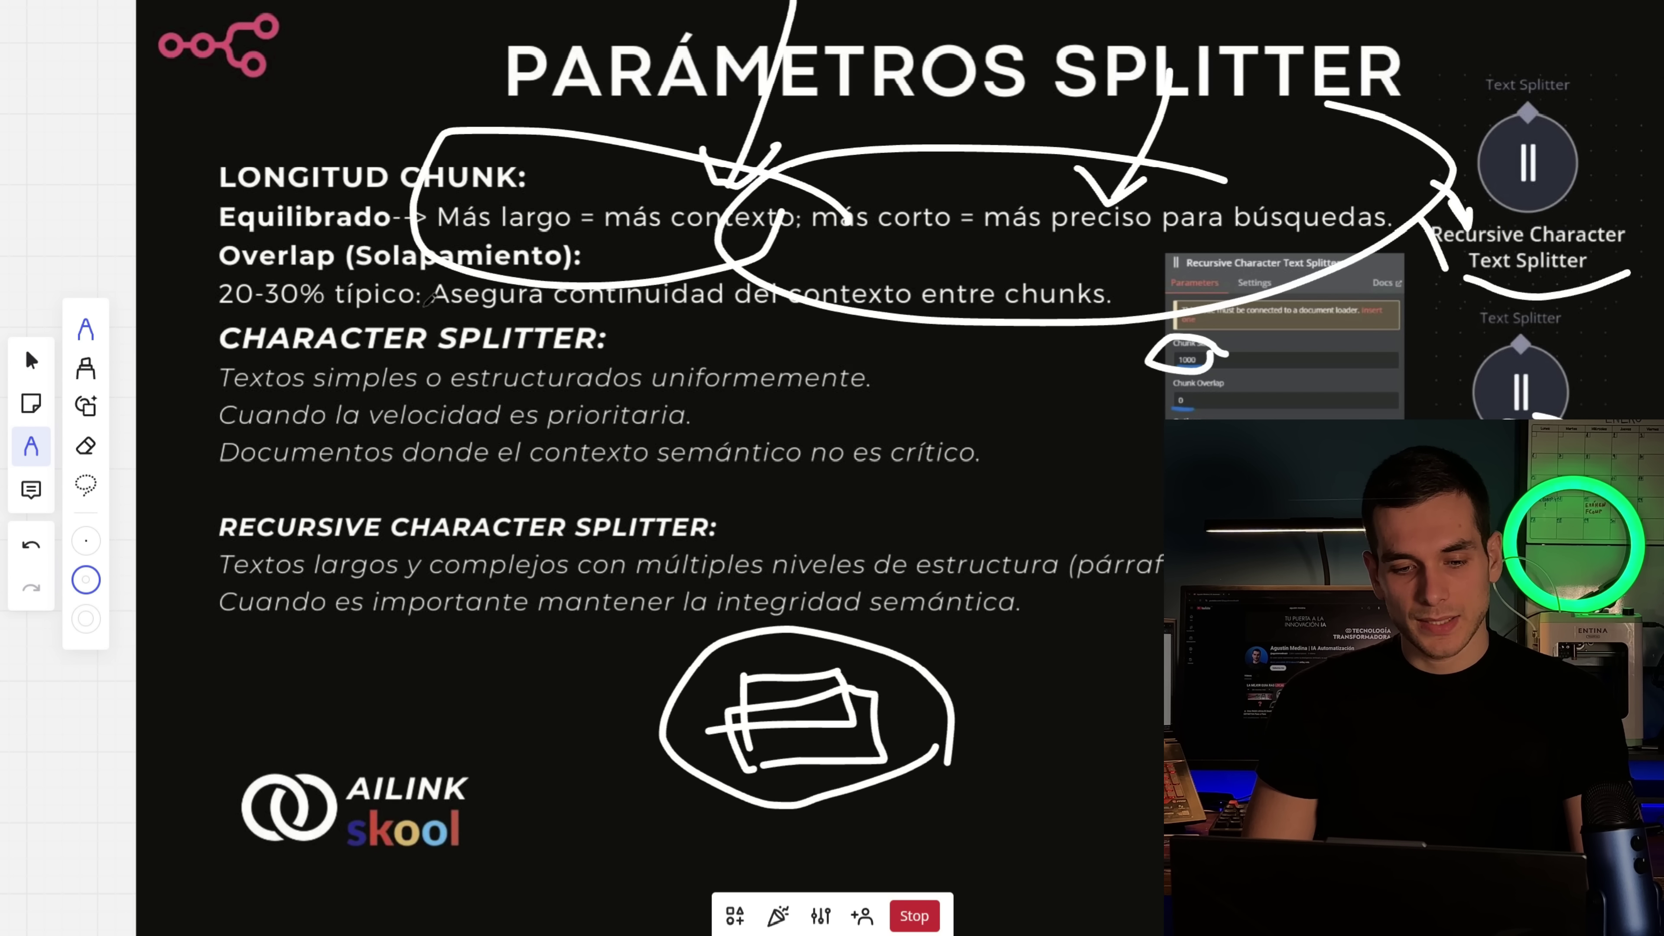
Circle the slide's Overlap lines, Character Splitter section, Recursive Character Text Splitter node and Recursive Character Splitter section
mouse_move(276, 303)
left_mouse_down()
mouse_move(580, 312)
mouse_move(309, 223)
mouse_move(357, 322)
left_mouse_up()
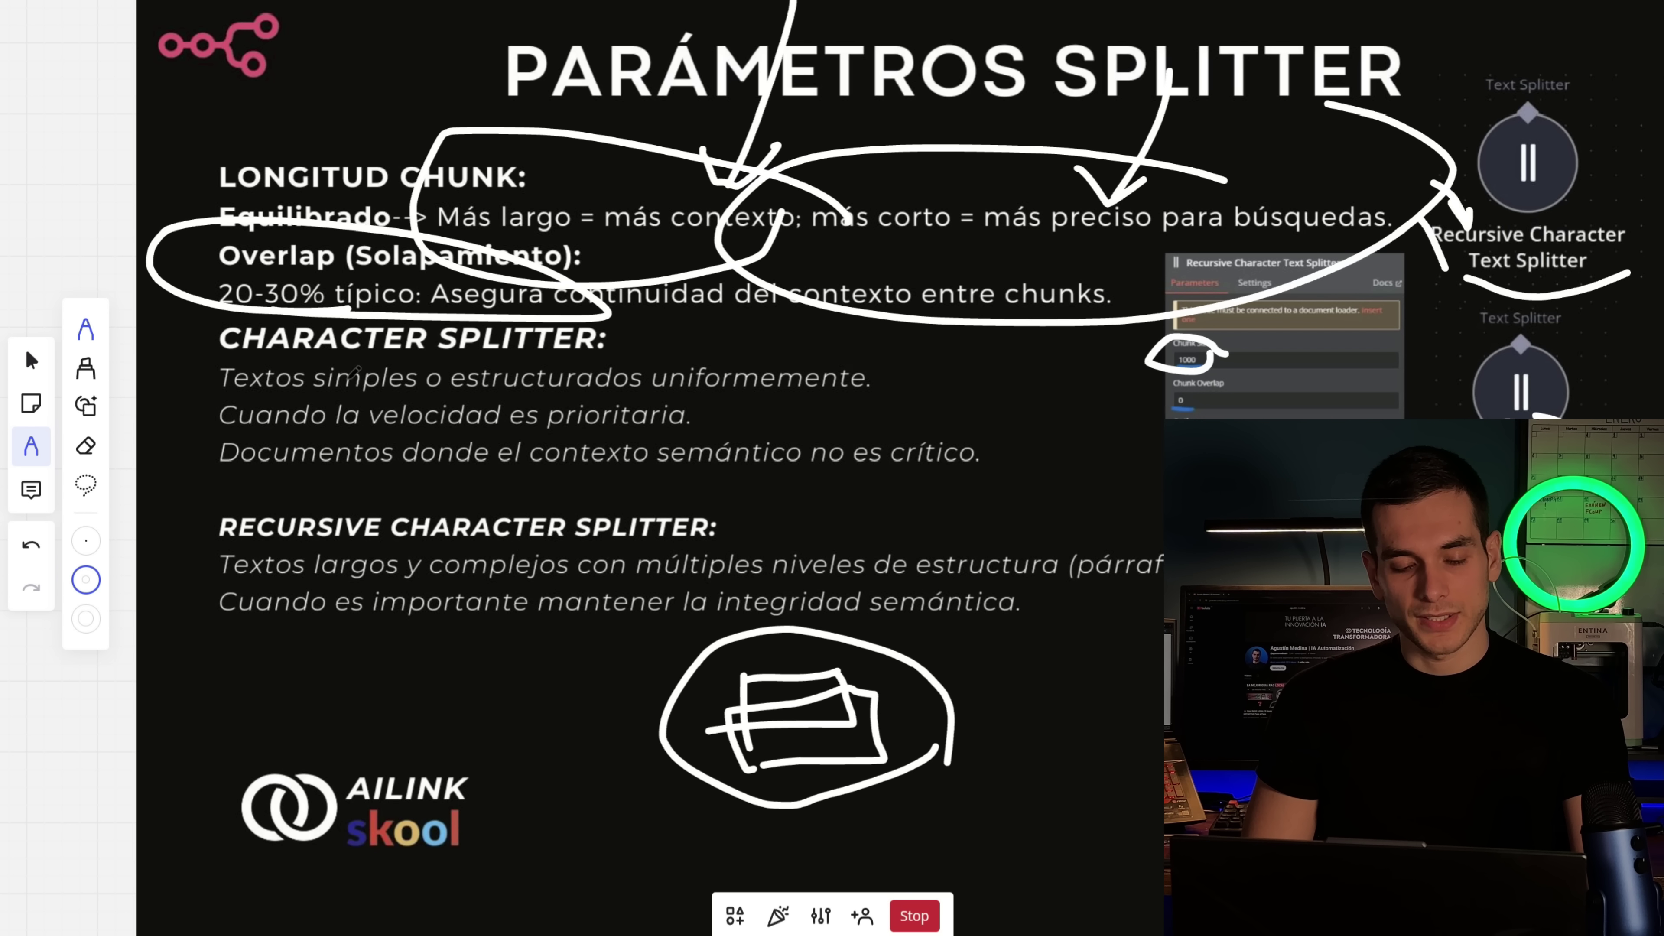
mouse_move(288, 477)
left_mouse_down()
mouse_move(446, 481)
mouse_move(763, 290)
mouse_move(230, 331)
mouse_move(209, 422)
left_mouse_up()
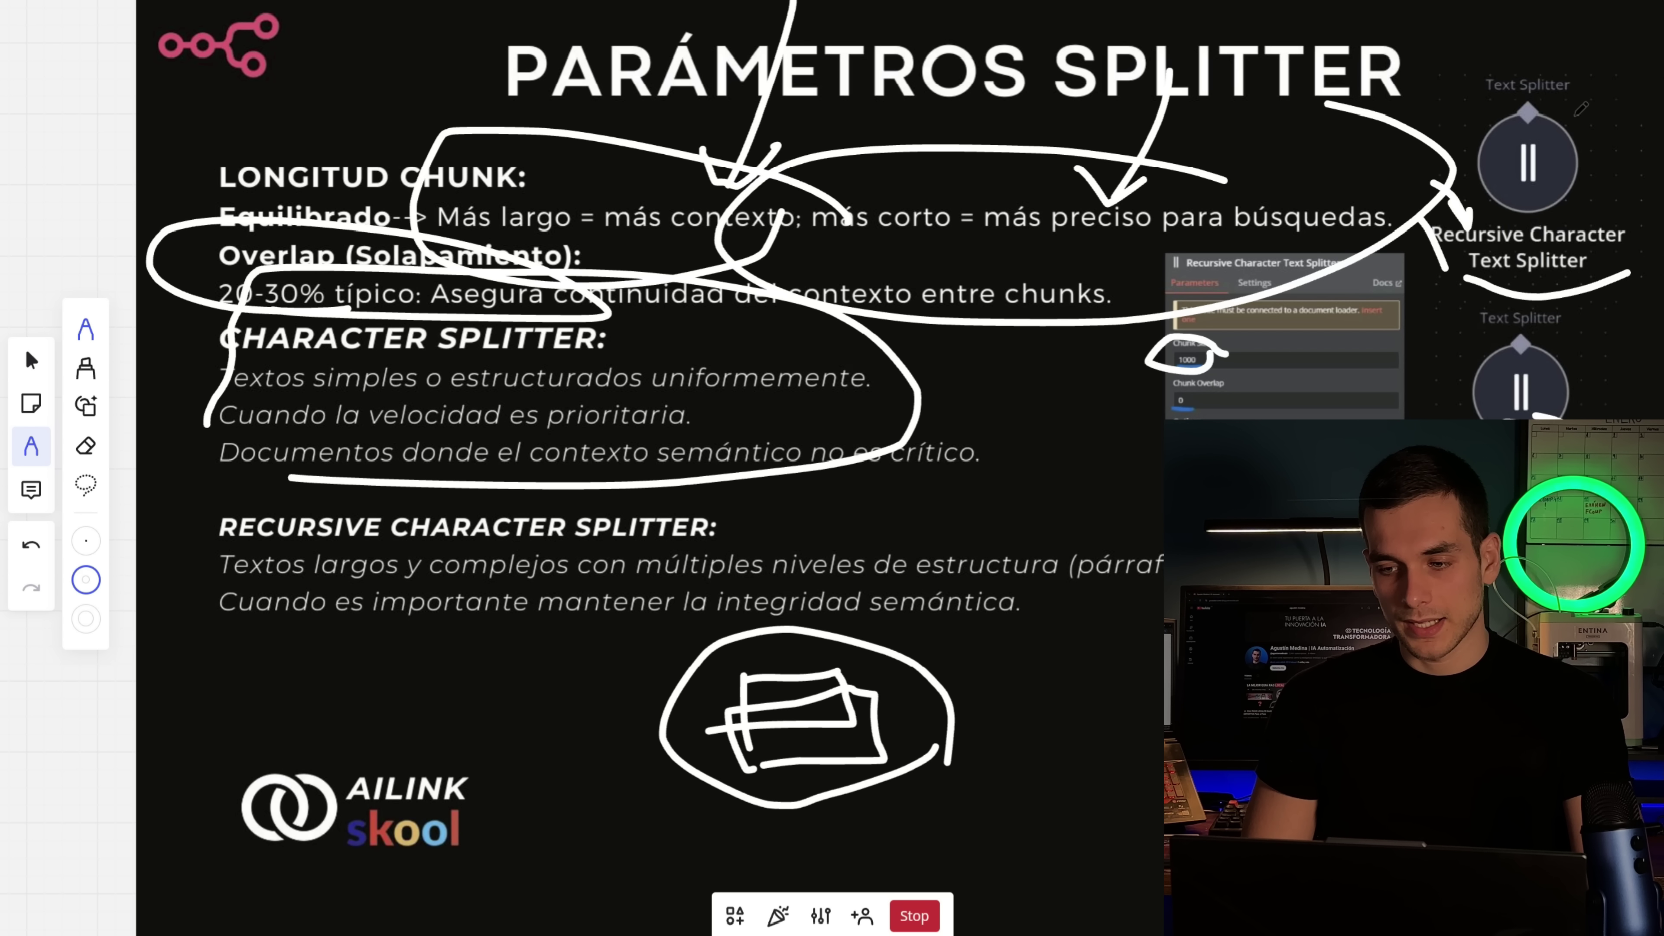
mouse_move(1572, 105)
left_mouse_down()
mouse_move(1431, 197)
mouse_move(1517, 135)
left_mouse_up()
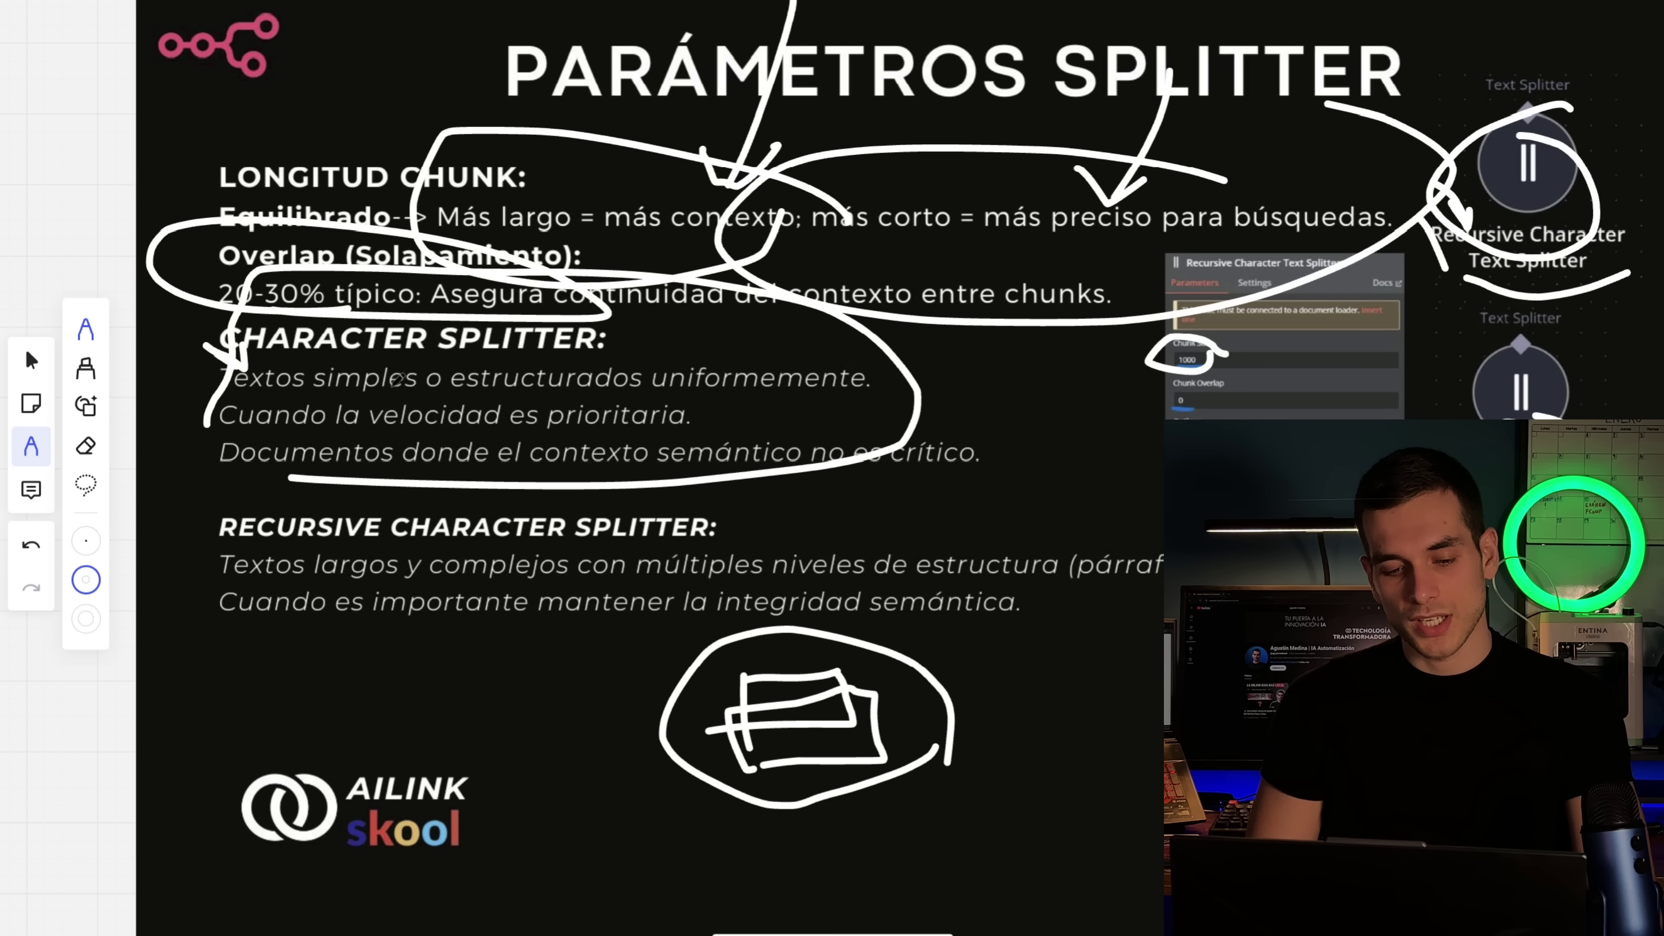
mouse_move(406, 468)
left_mouse_down()
mouse_move(230, 505)
mouse_move(382, 534)
mouse_move(388, 477)
left_mouse_up()
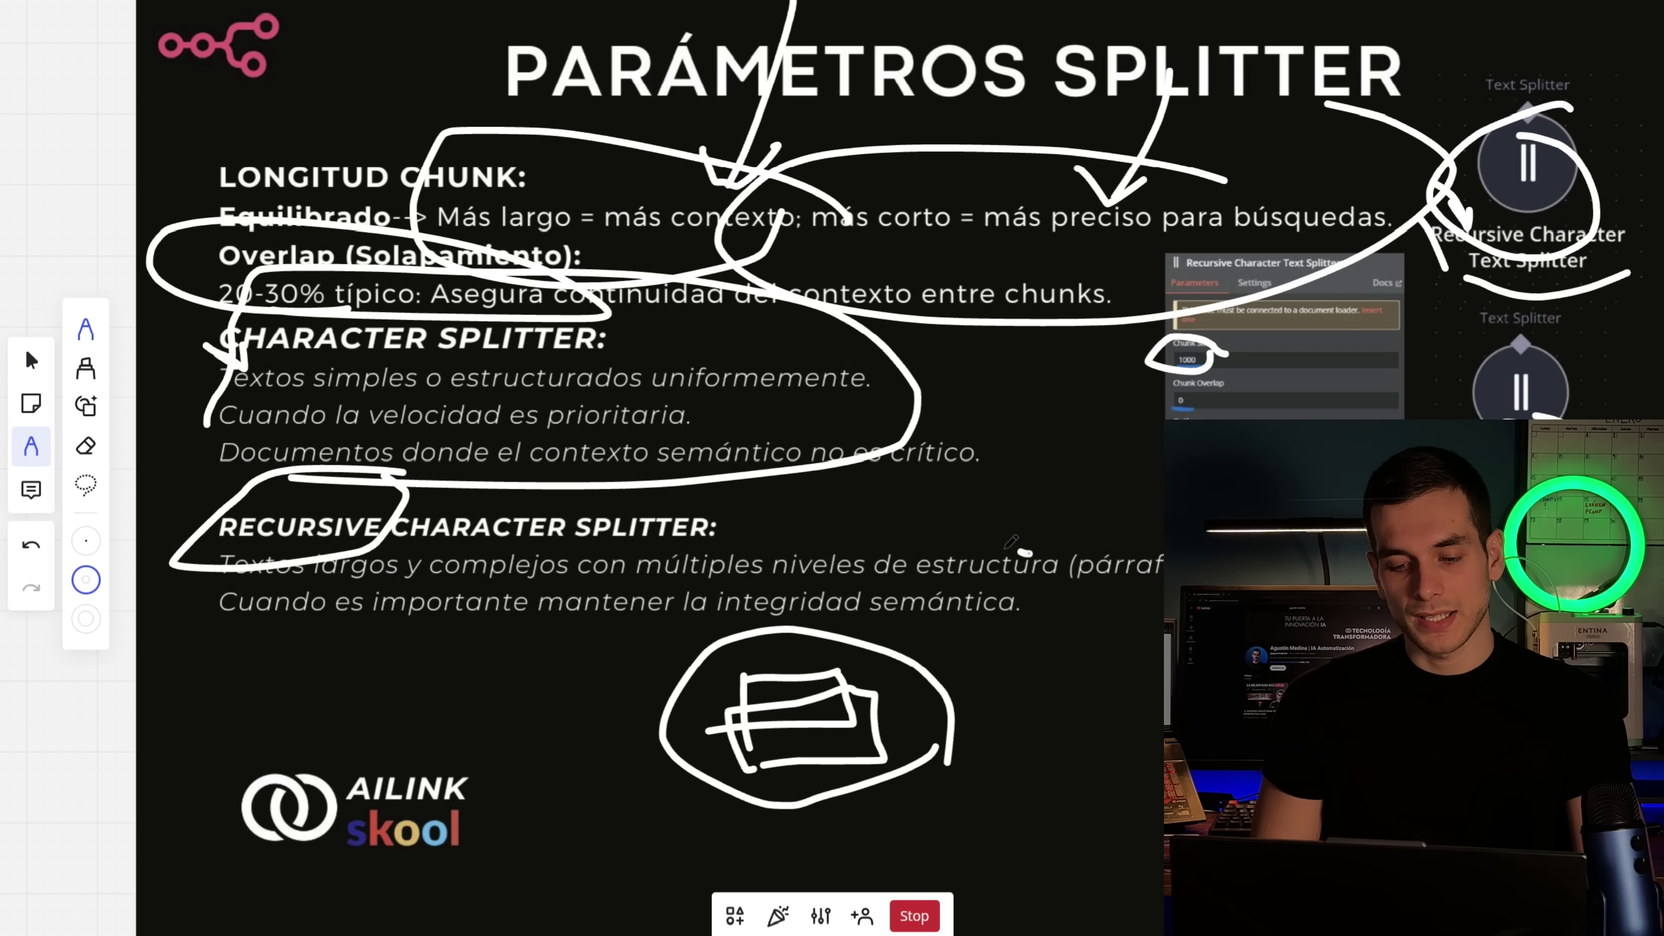
mouse_move(1022, 551)
left_mouse_down()
mouse_move(622, 569)
mouse_move(1033, 526)
left_mouse_up()
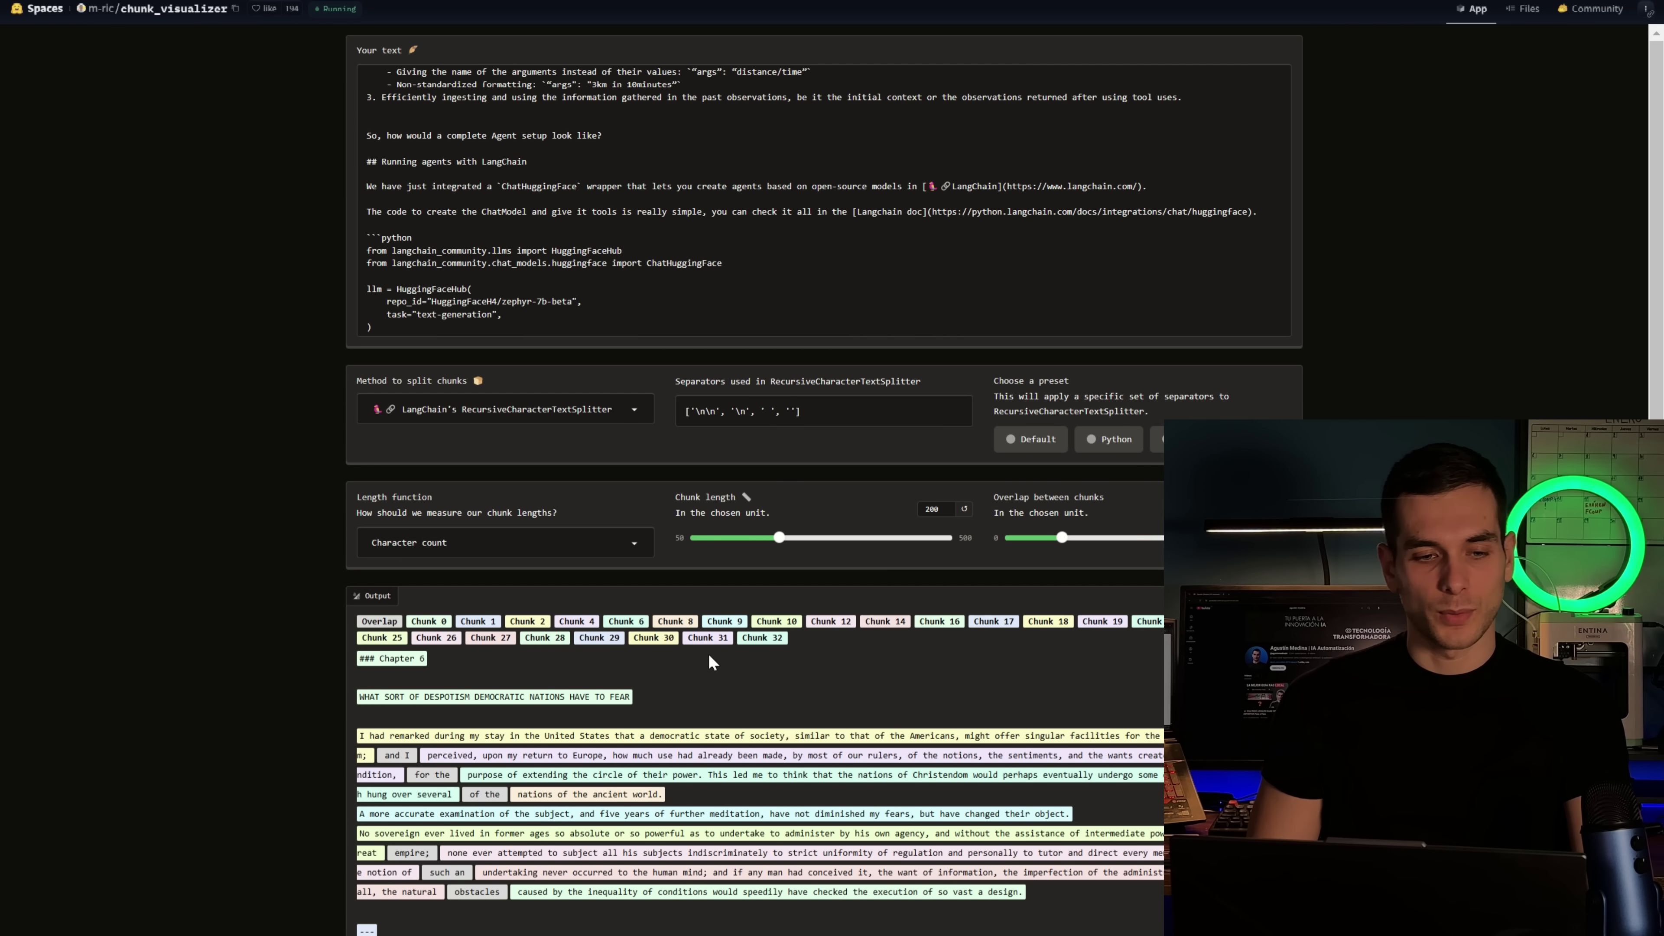
In the chunk_visualizer Space, examine the sample text, the splitting parameters and how the output is divided into coloured chunks
key("ctrl+plus")
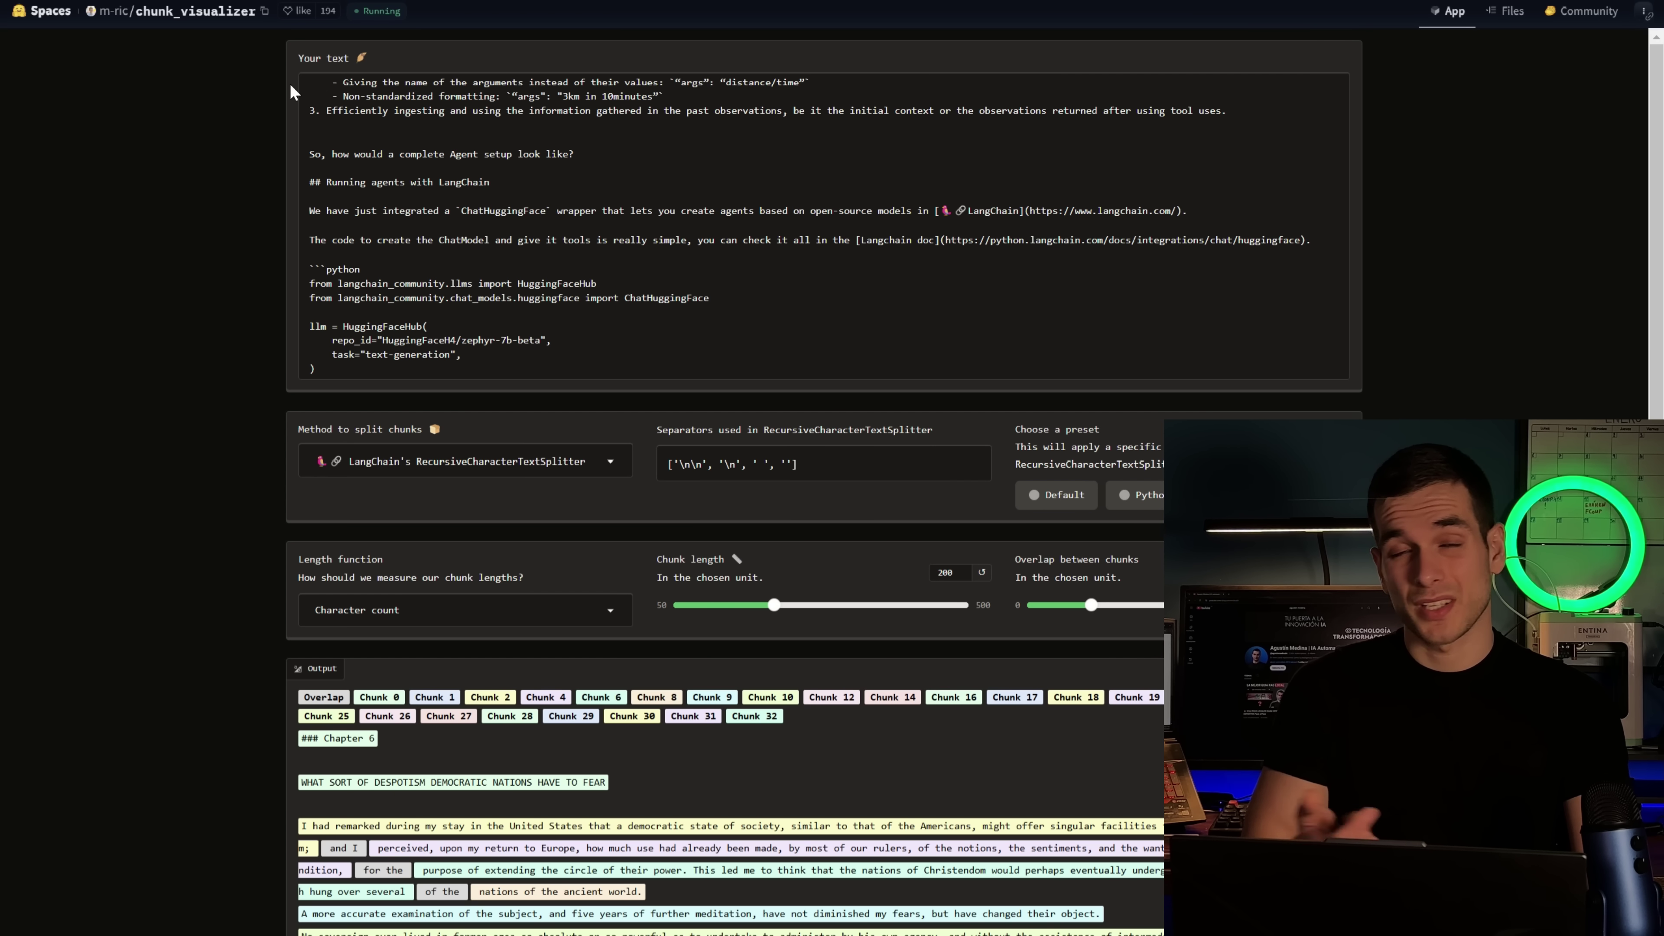
scroll(458, 230, "up", 4)
scroll(655, 295, "down", 3)
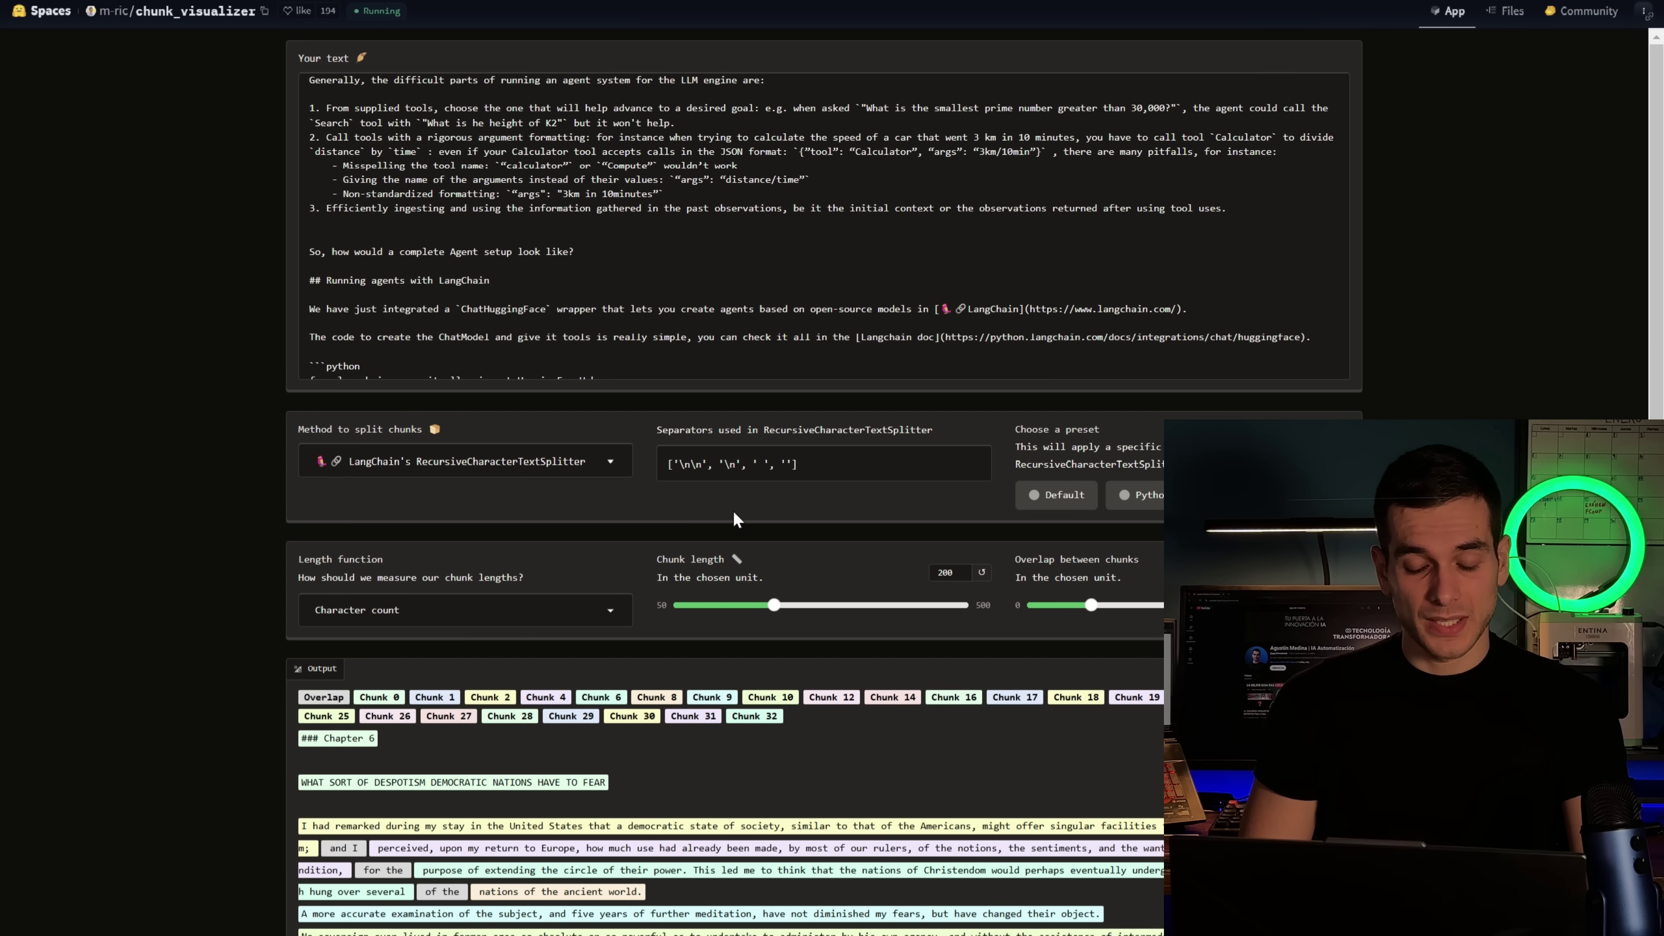
scroll(733, 511, "down", 3)
scroll(750, 531, "up", 3)
scroll(819, 226, "up", 5)
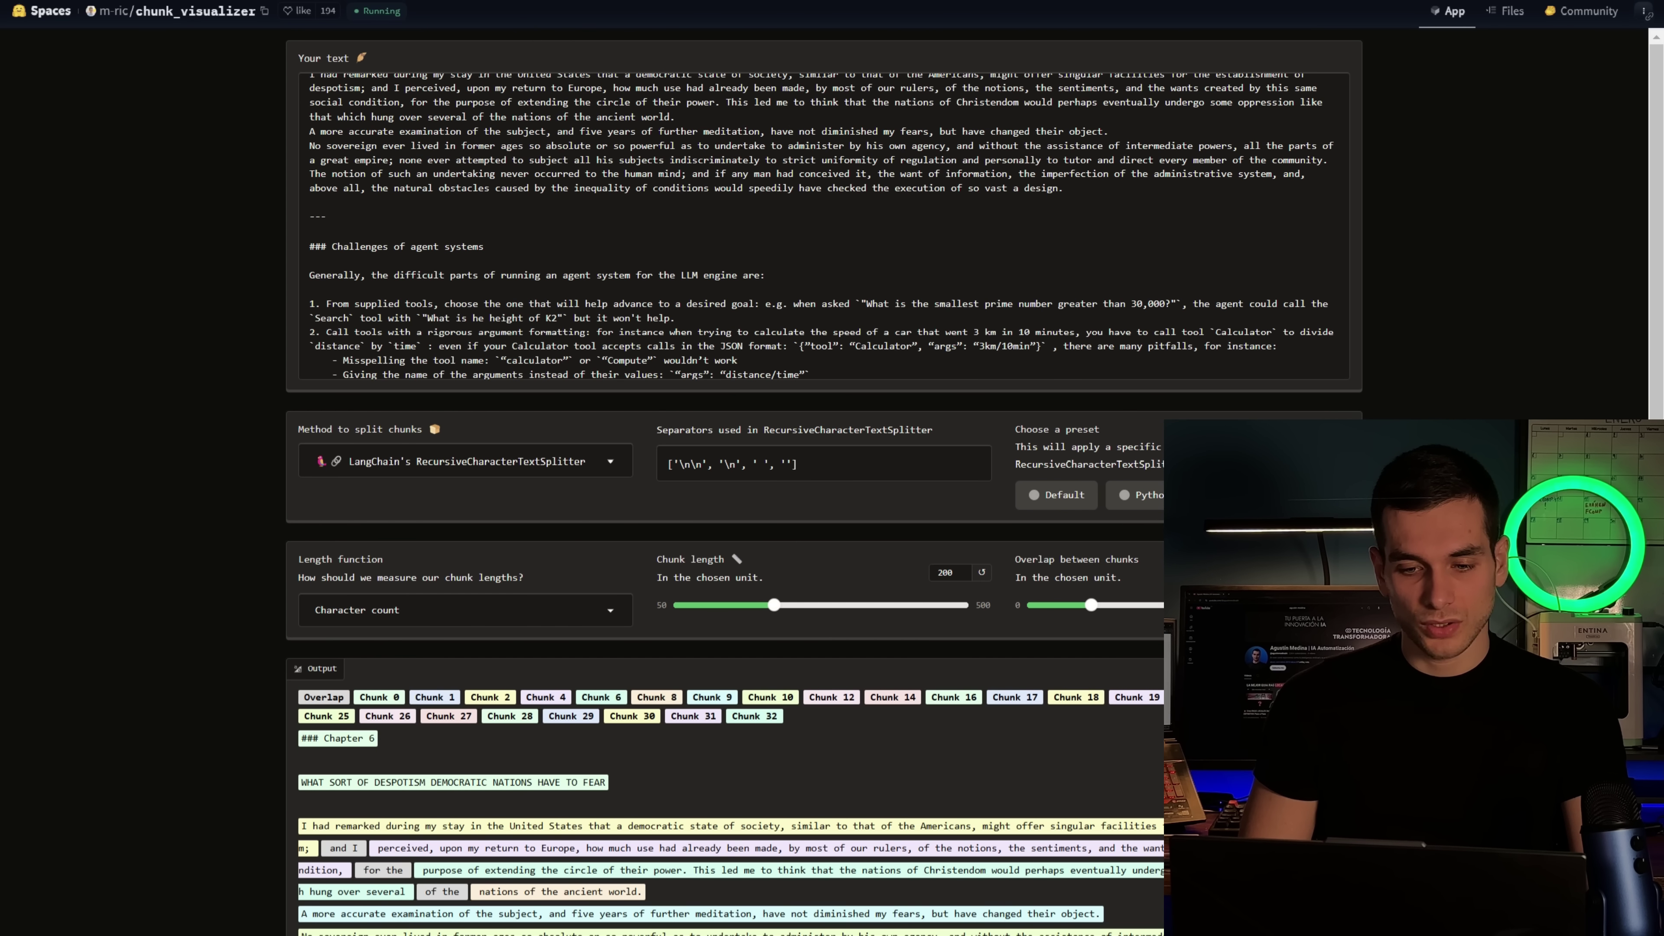
left_click(799, 234)
scroll(799, 234, "down", 5)
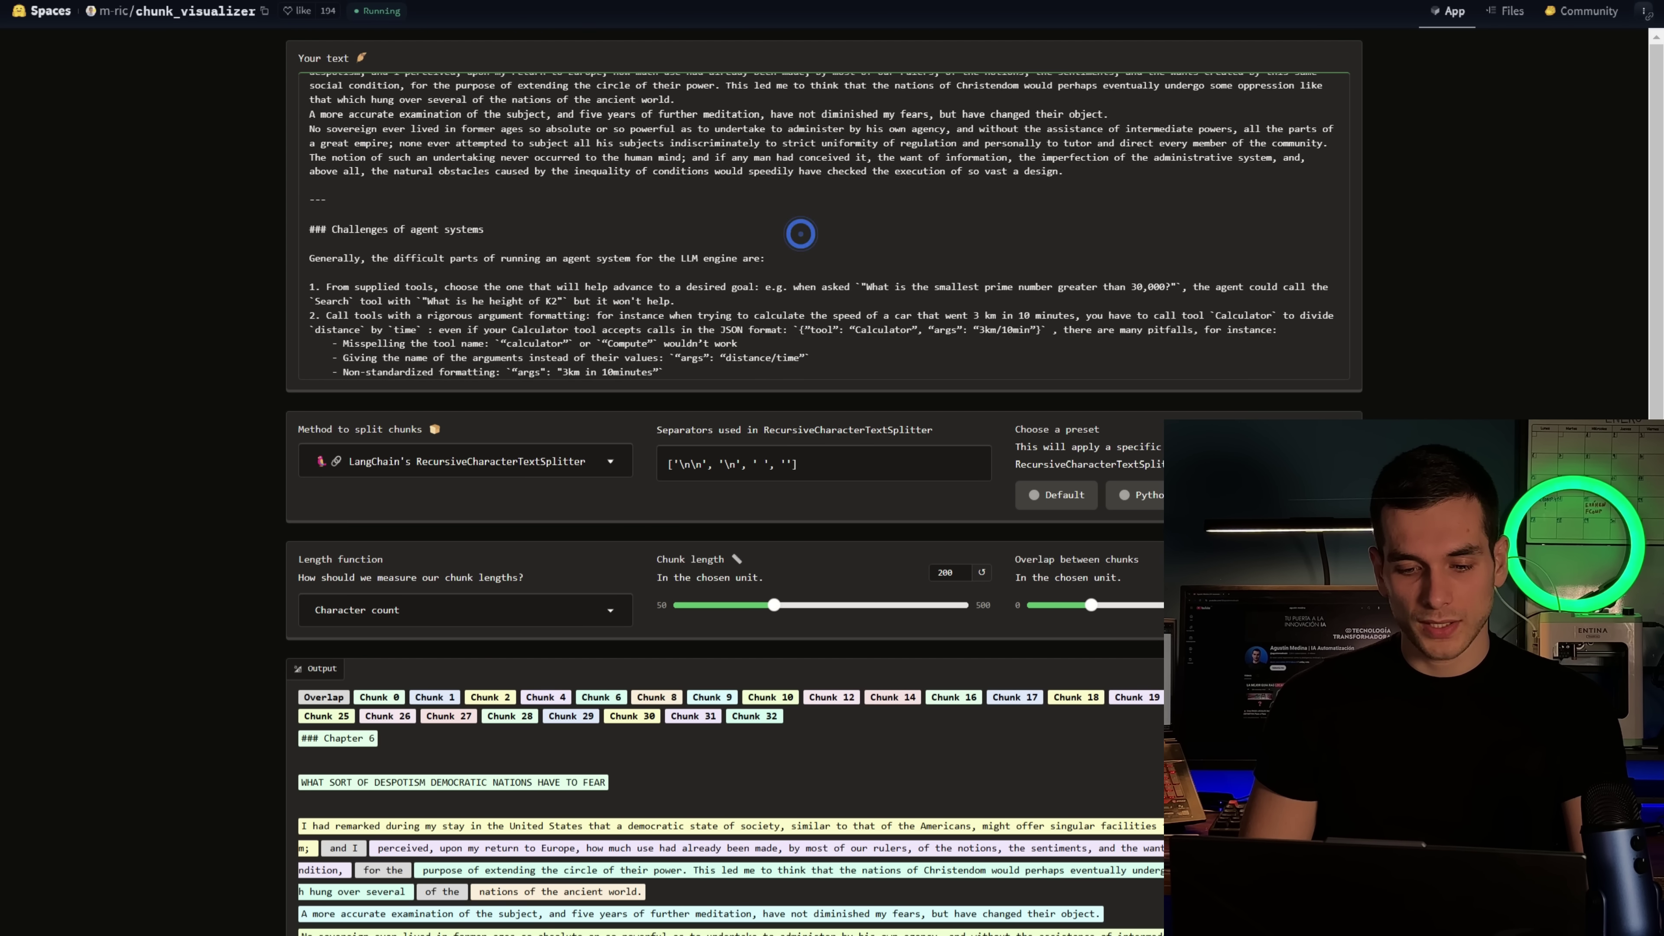
scroll(518, 551, "down", 4)
scroll(532, 471, "down", 3)
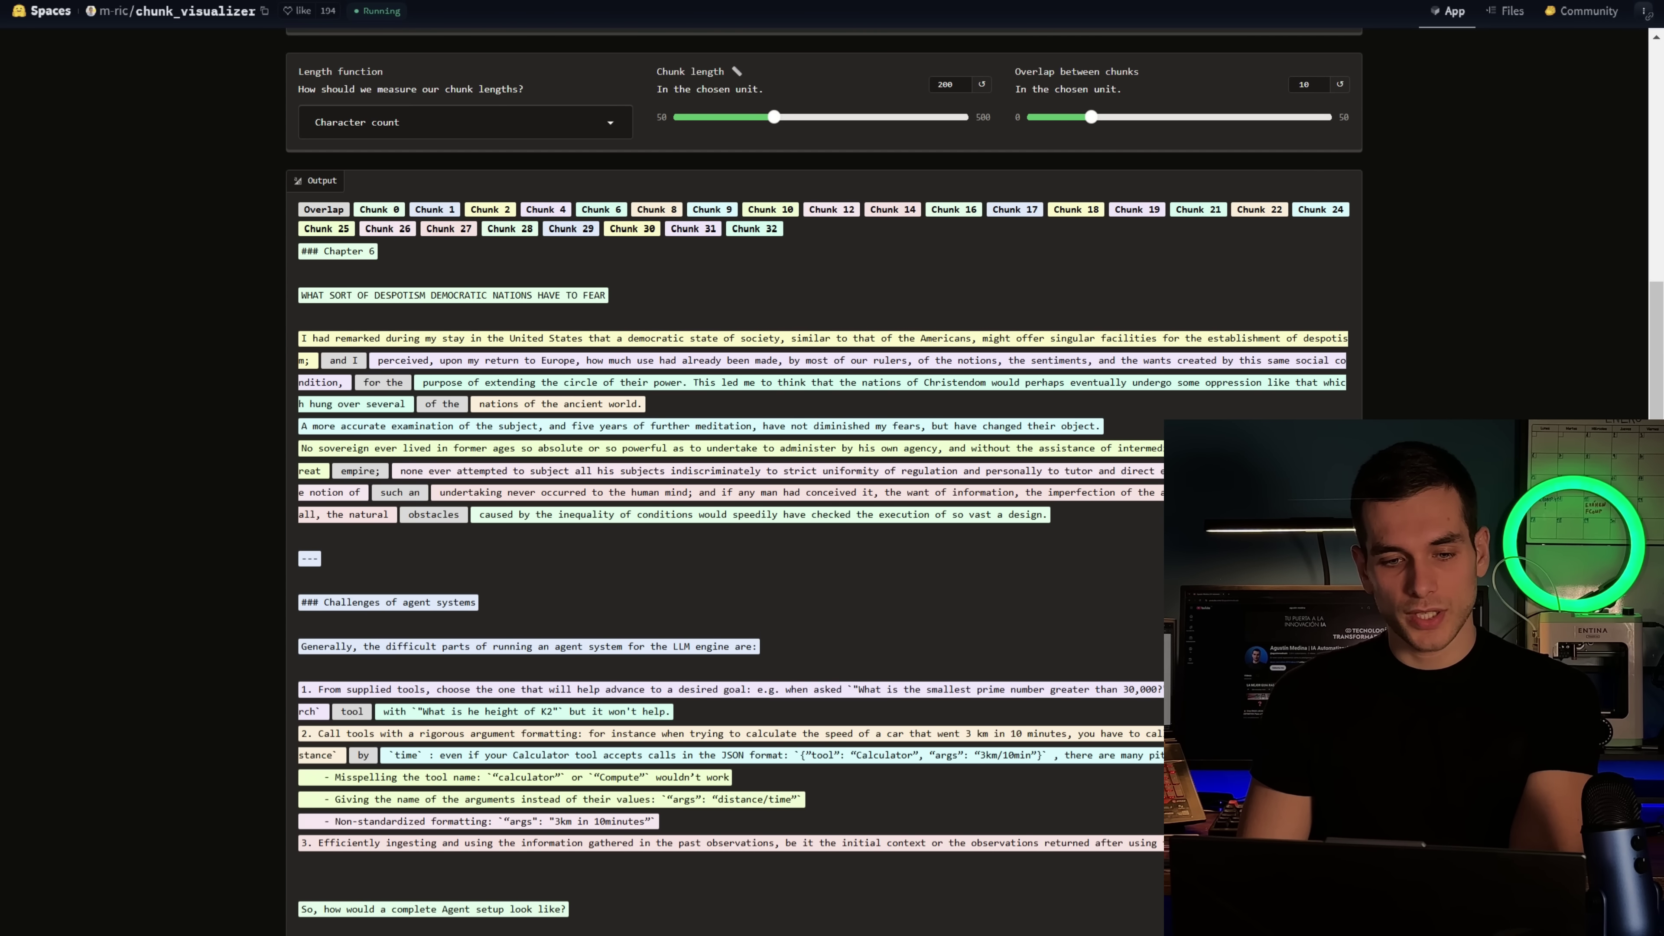
scroll(469, 155, "up", 2)
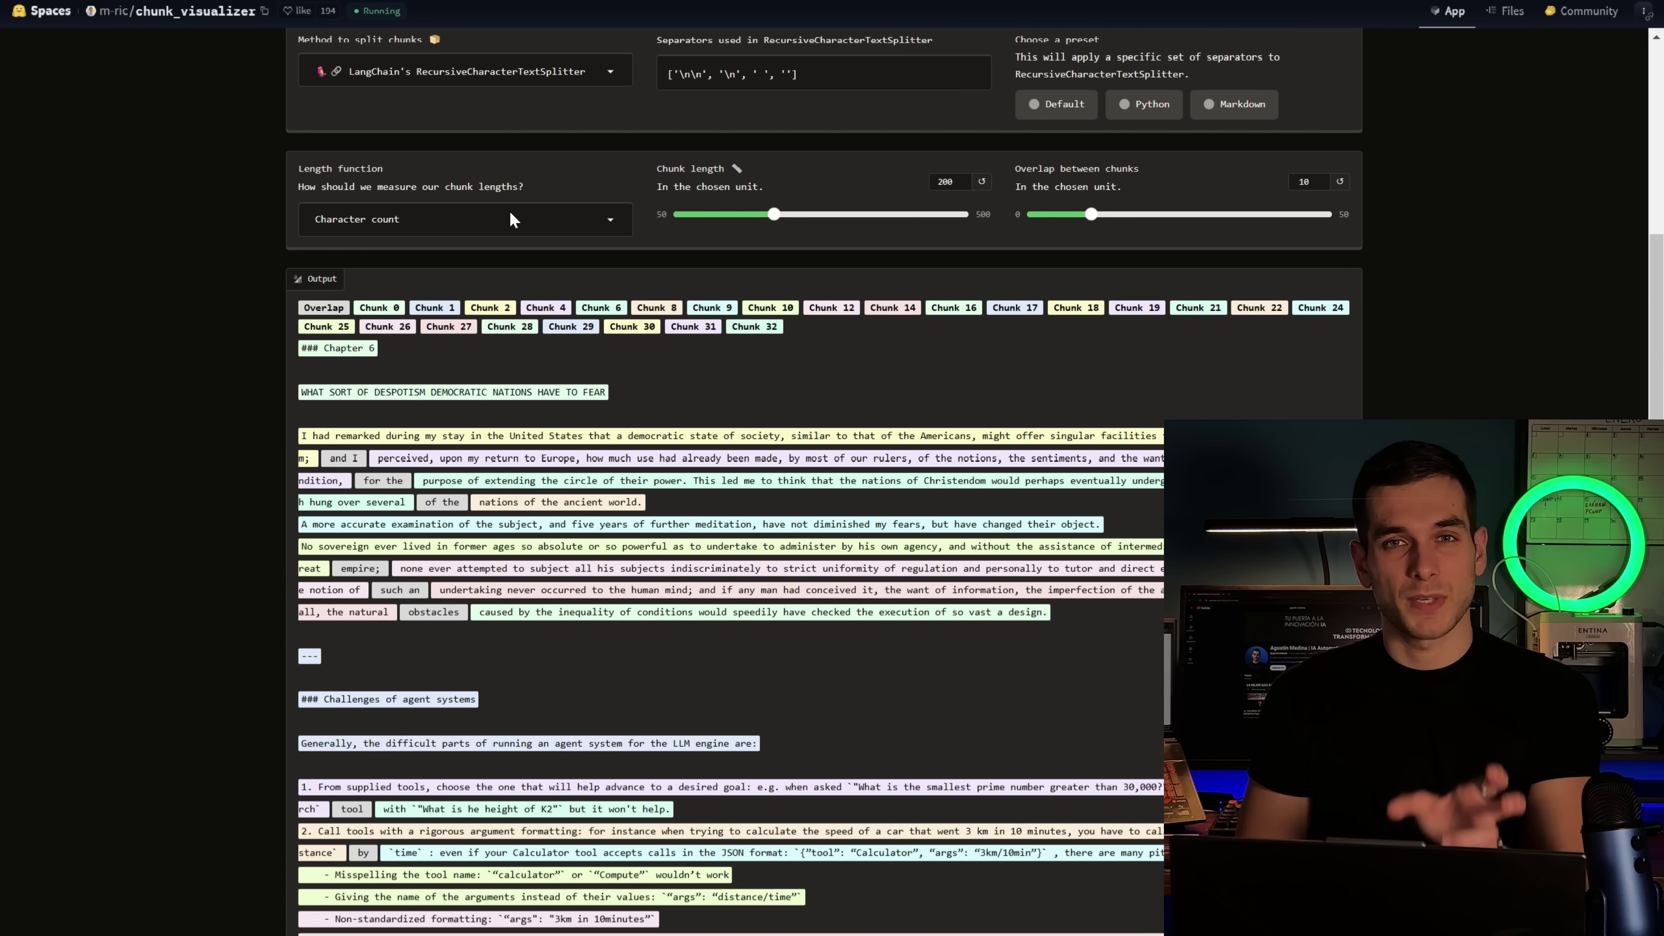
scroll(779, 333, "up", 2)
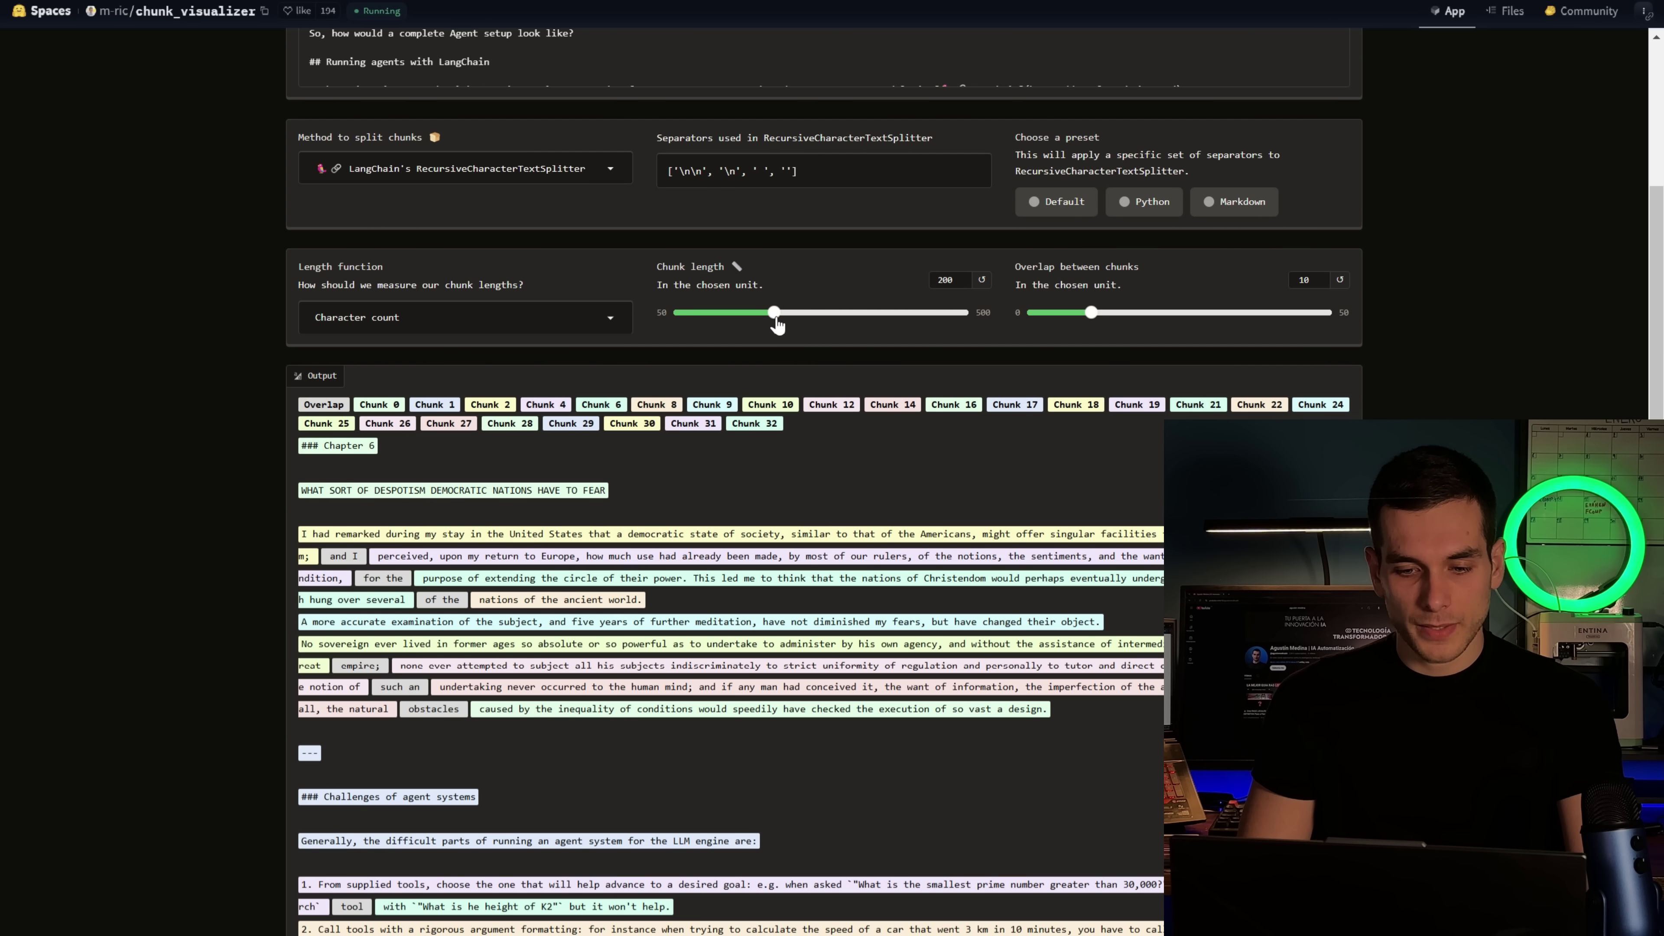
Set the chunk length to 60 and the overlap between chunks to 13
left_click_drag(777, 322, 728, 323)
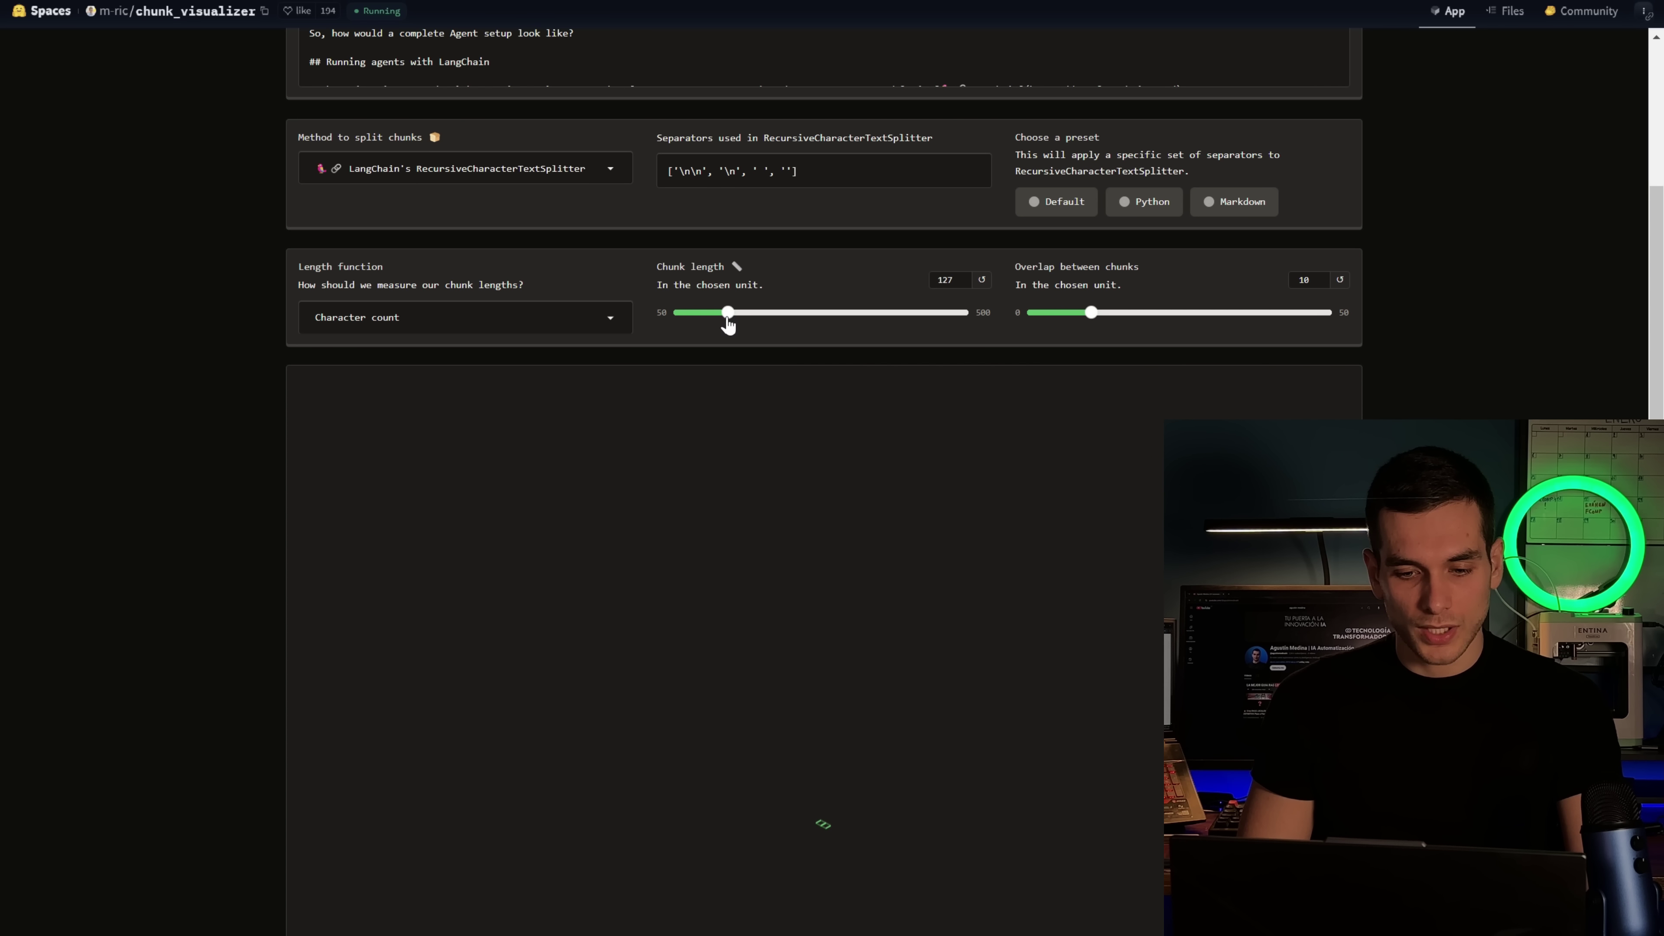
scroll(748, 503, "down", 2)
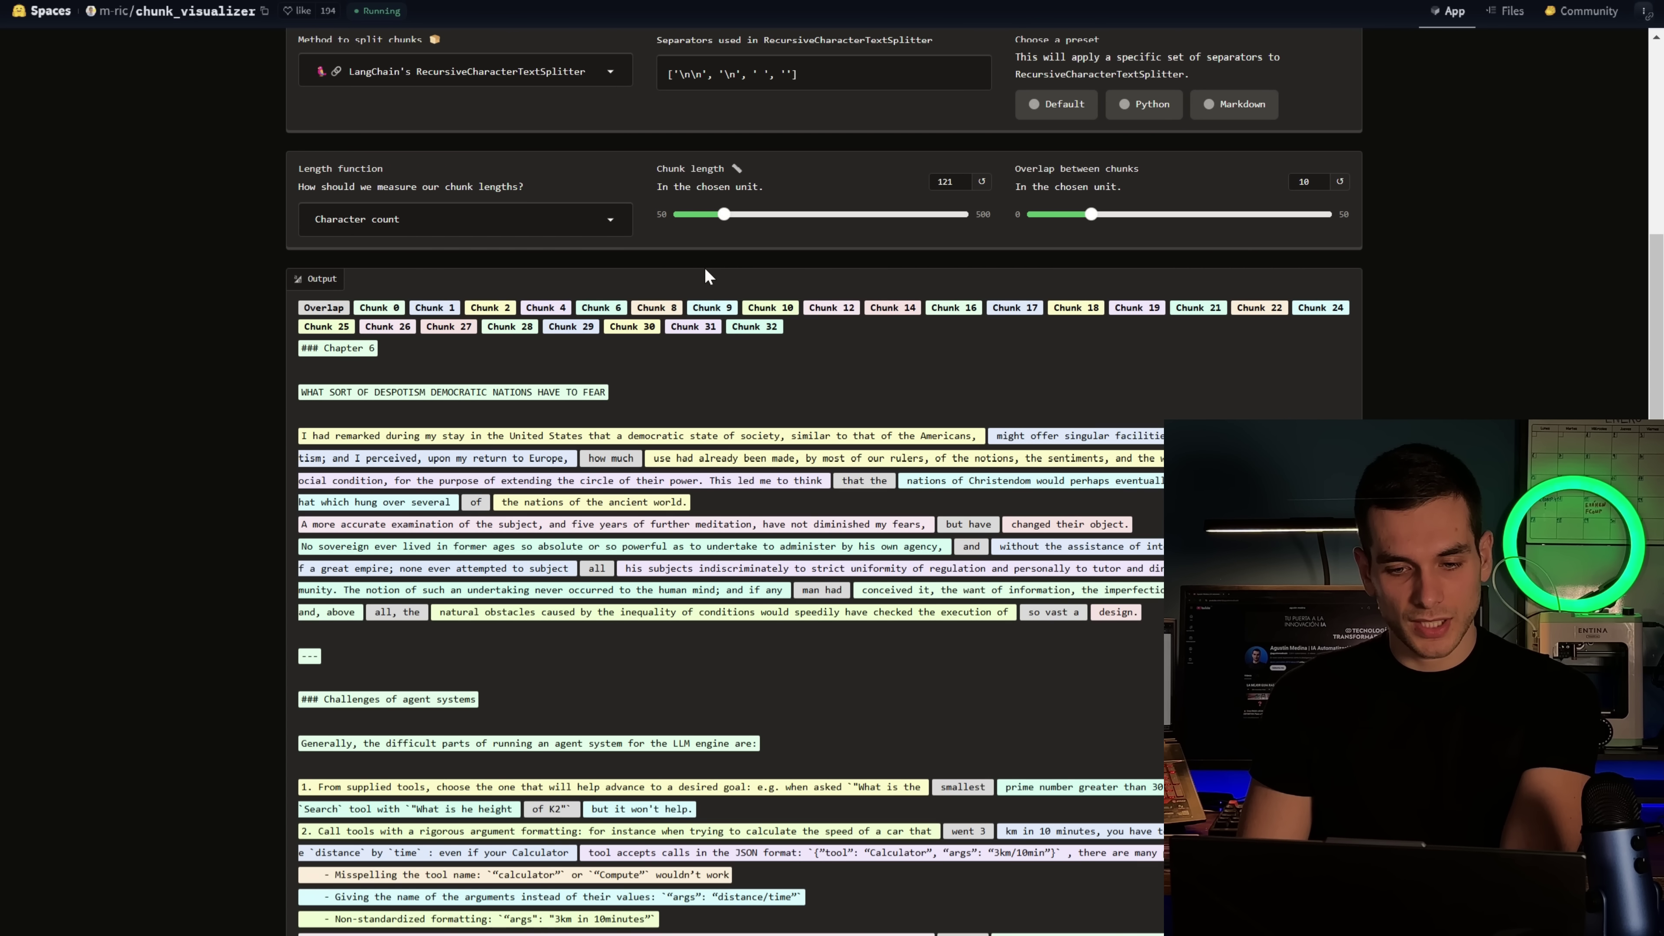
left_click_drag(723, 219, 685, 220)
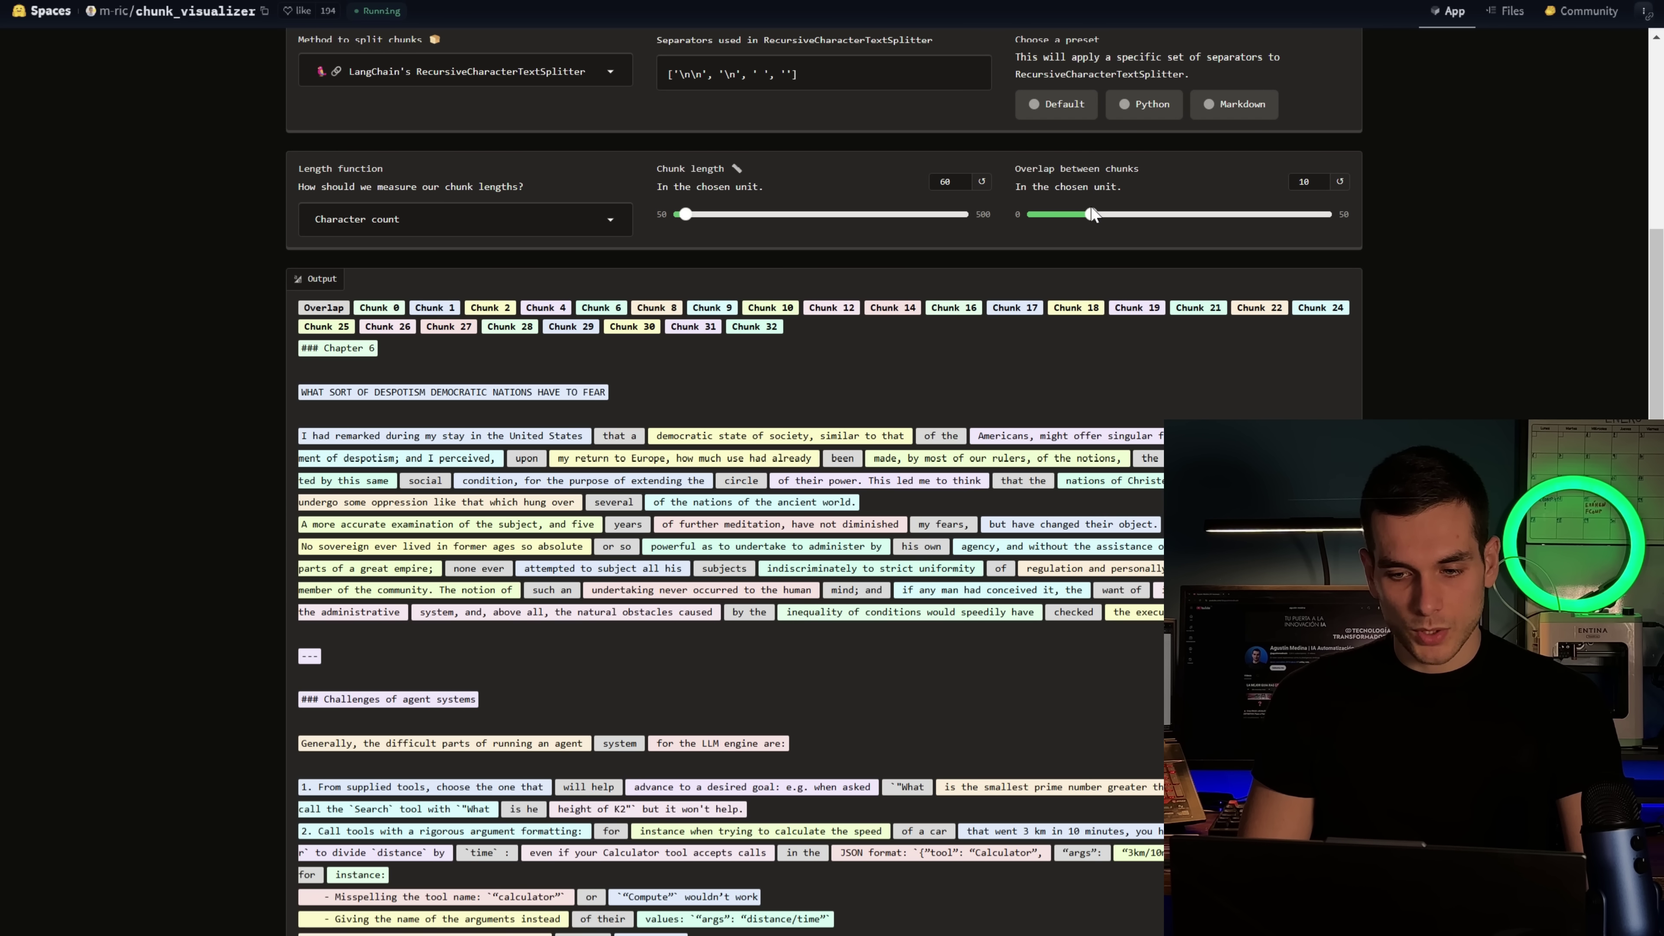
left_click_drag(1093, 220, 1108, 216)
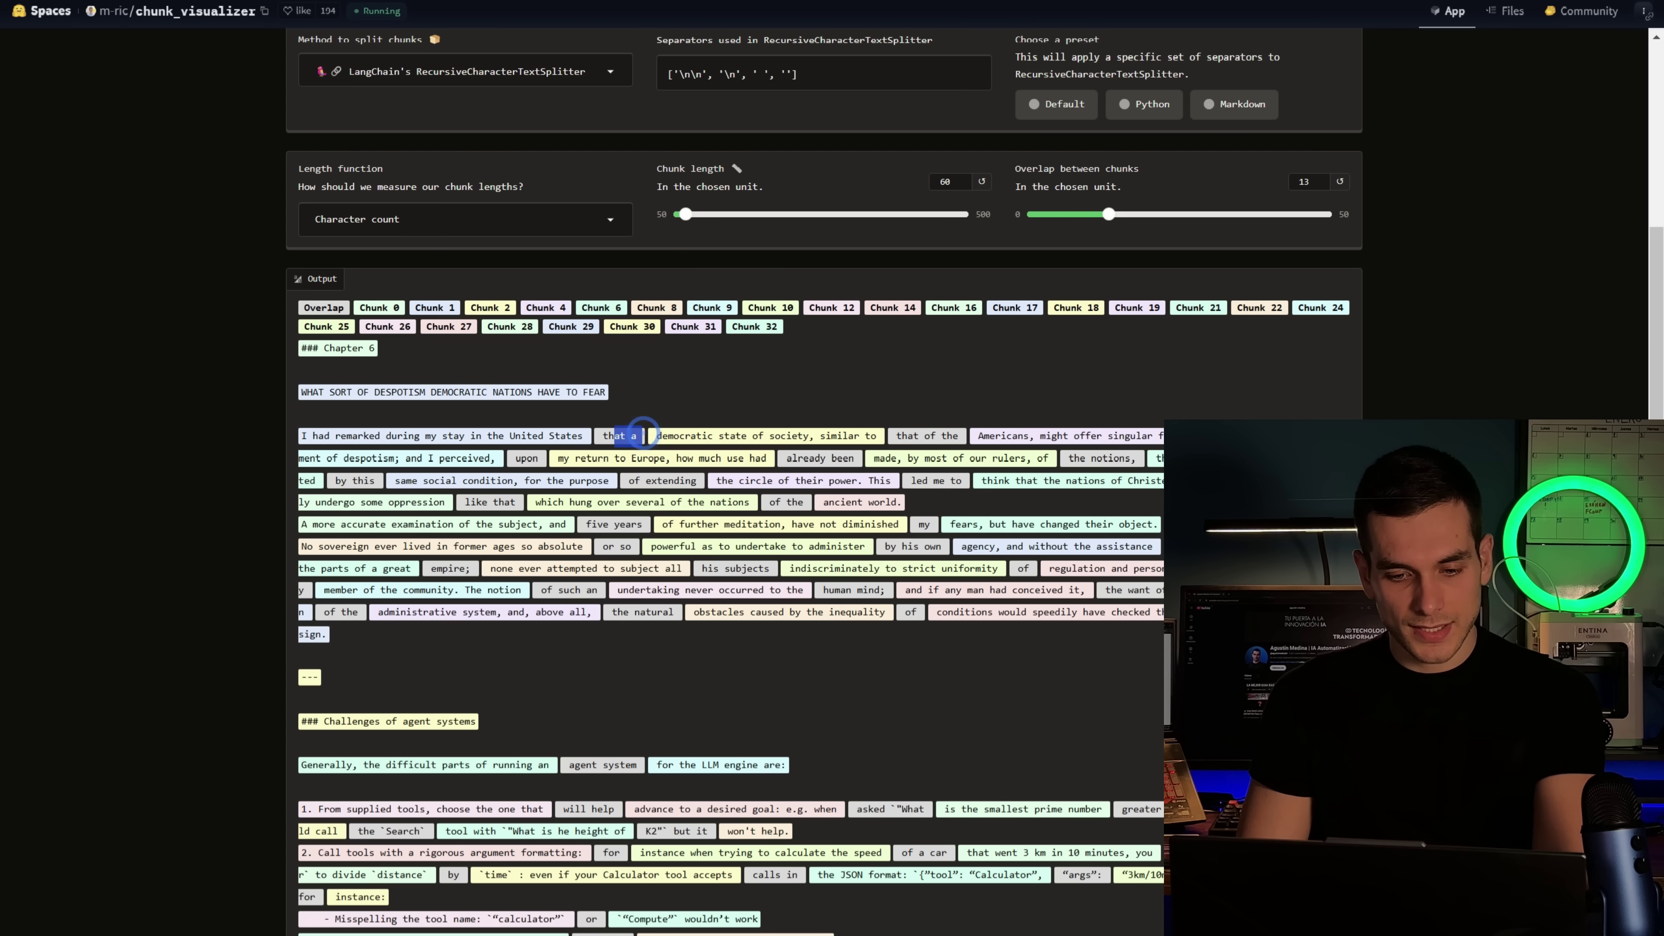
left_click(686, 400)
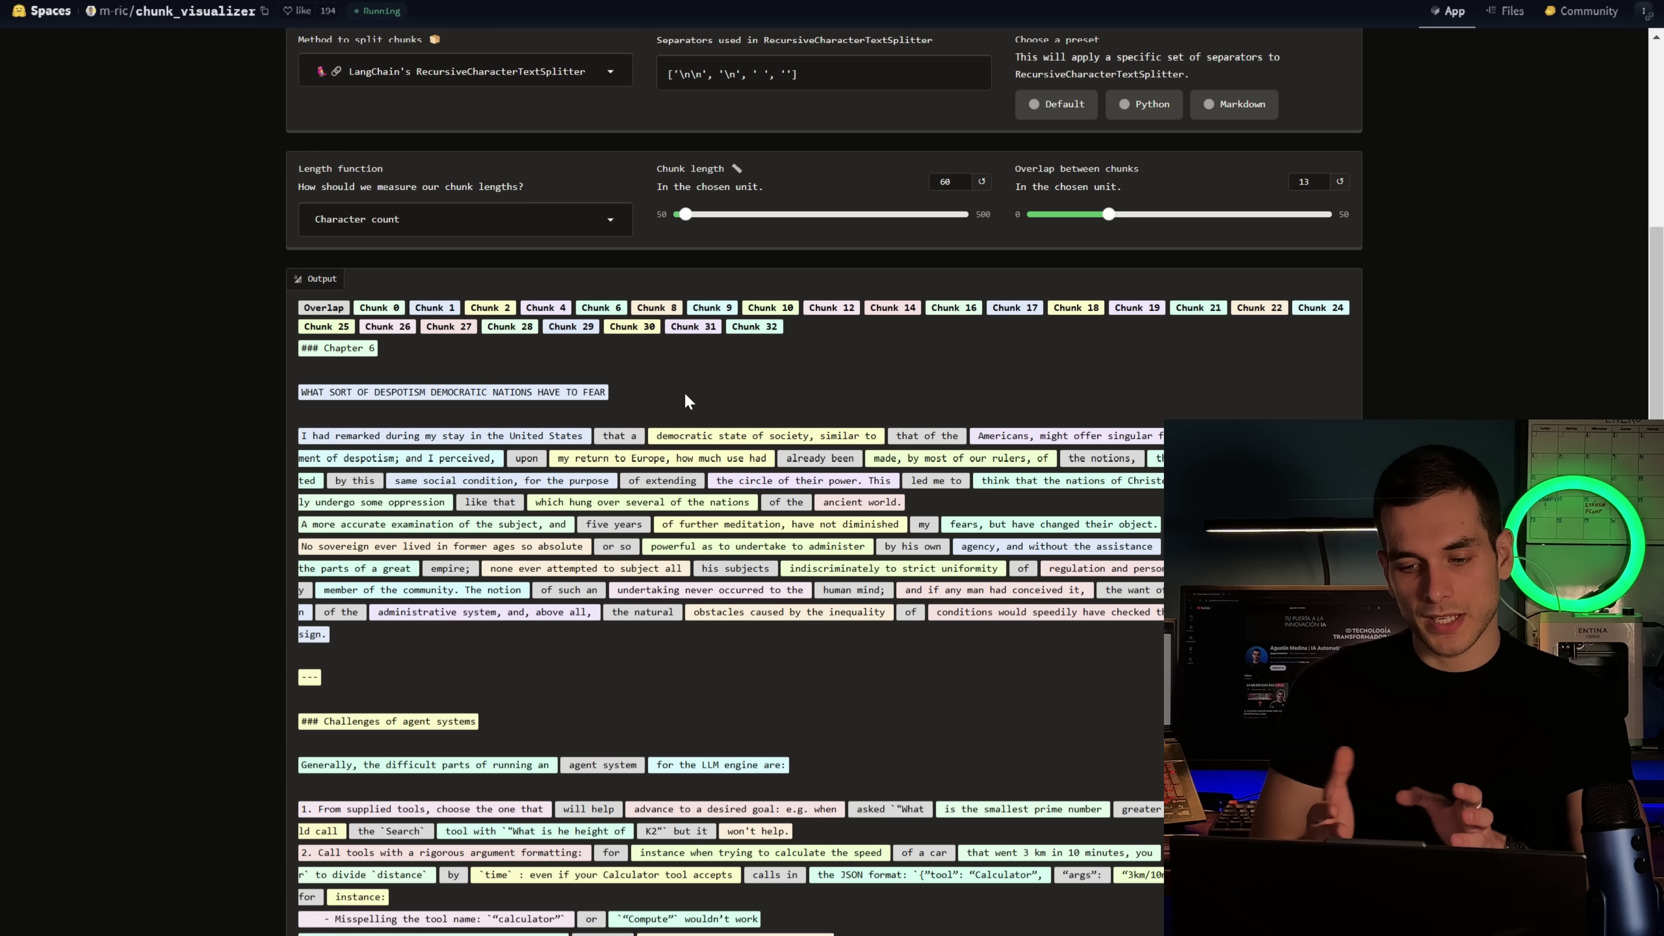
Review the available length functions and chunk-splitting methods, keeping Character count and LangChain's RecursiveCharacterTextSplitter selected
left_click(560, 220)
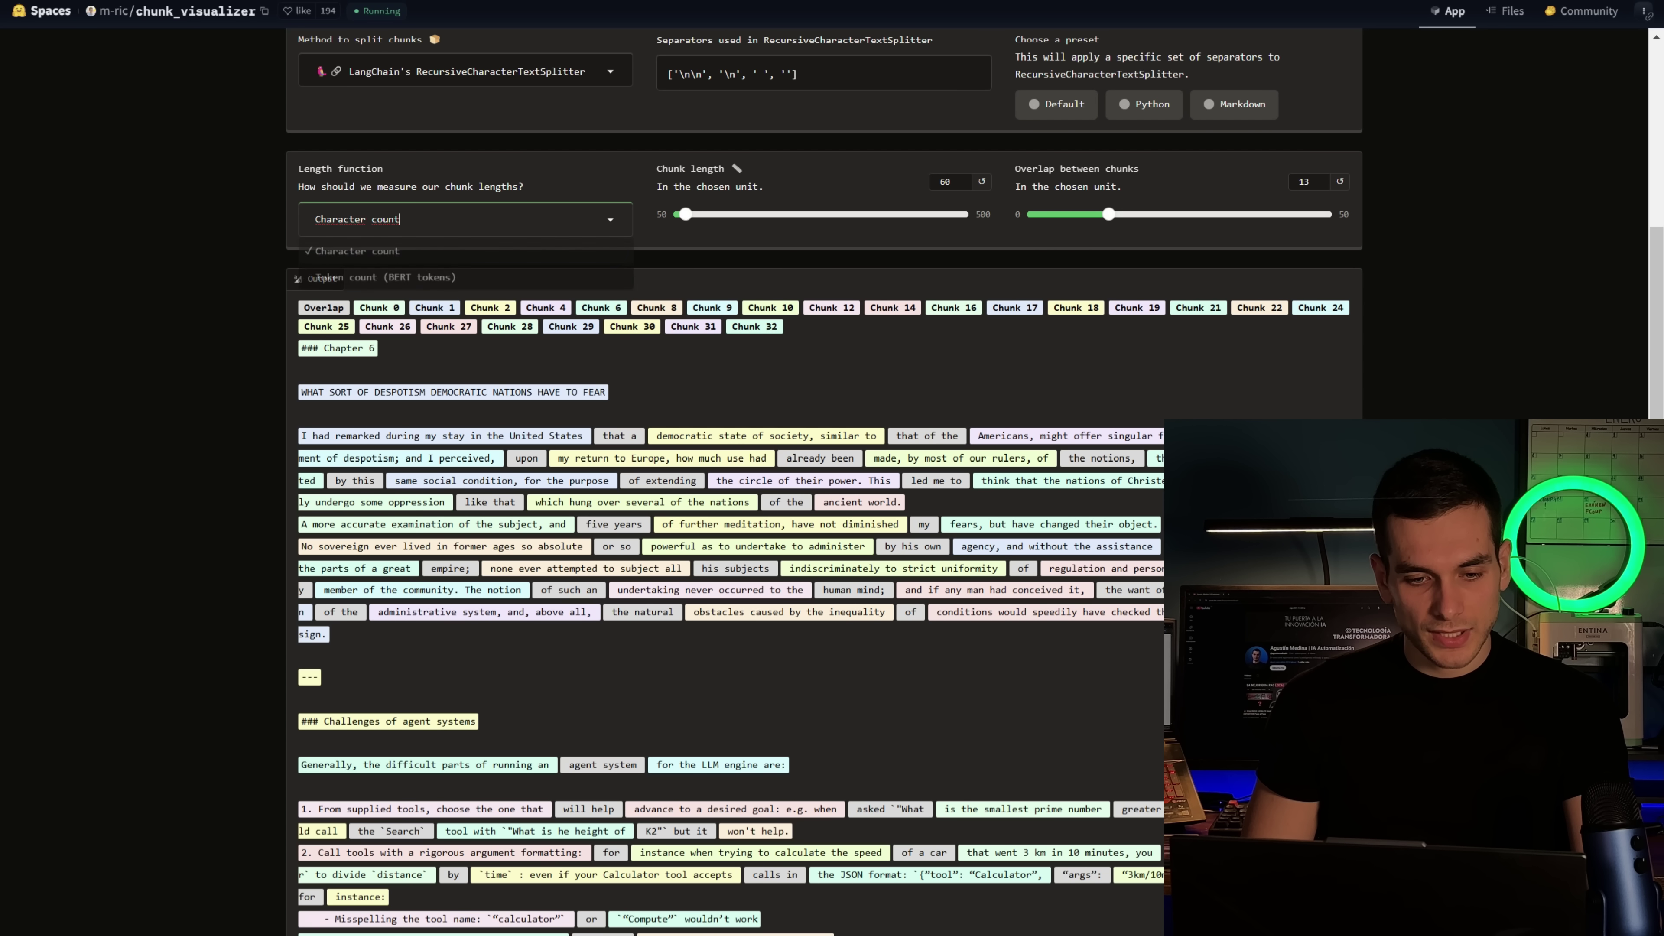
left_click(547, 71)
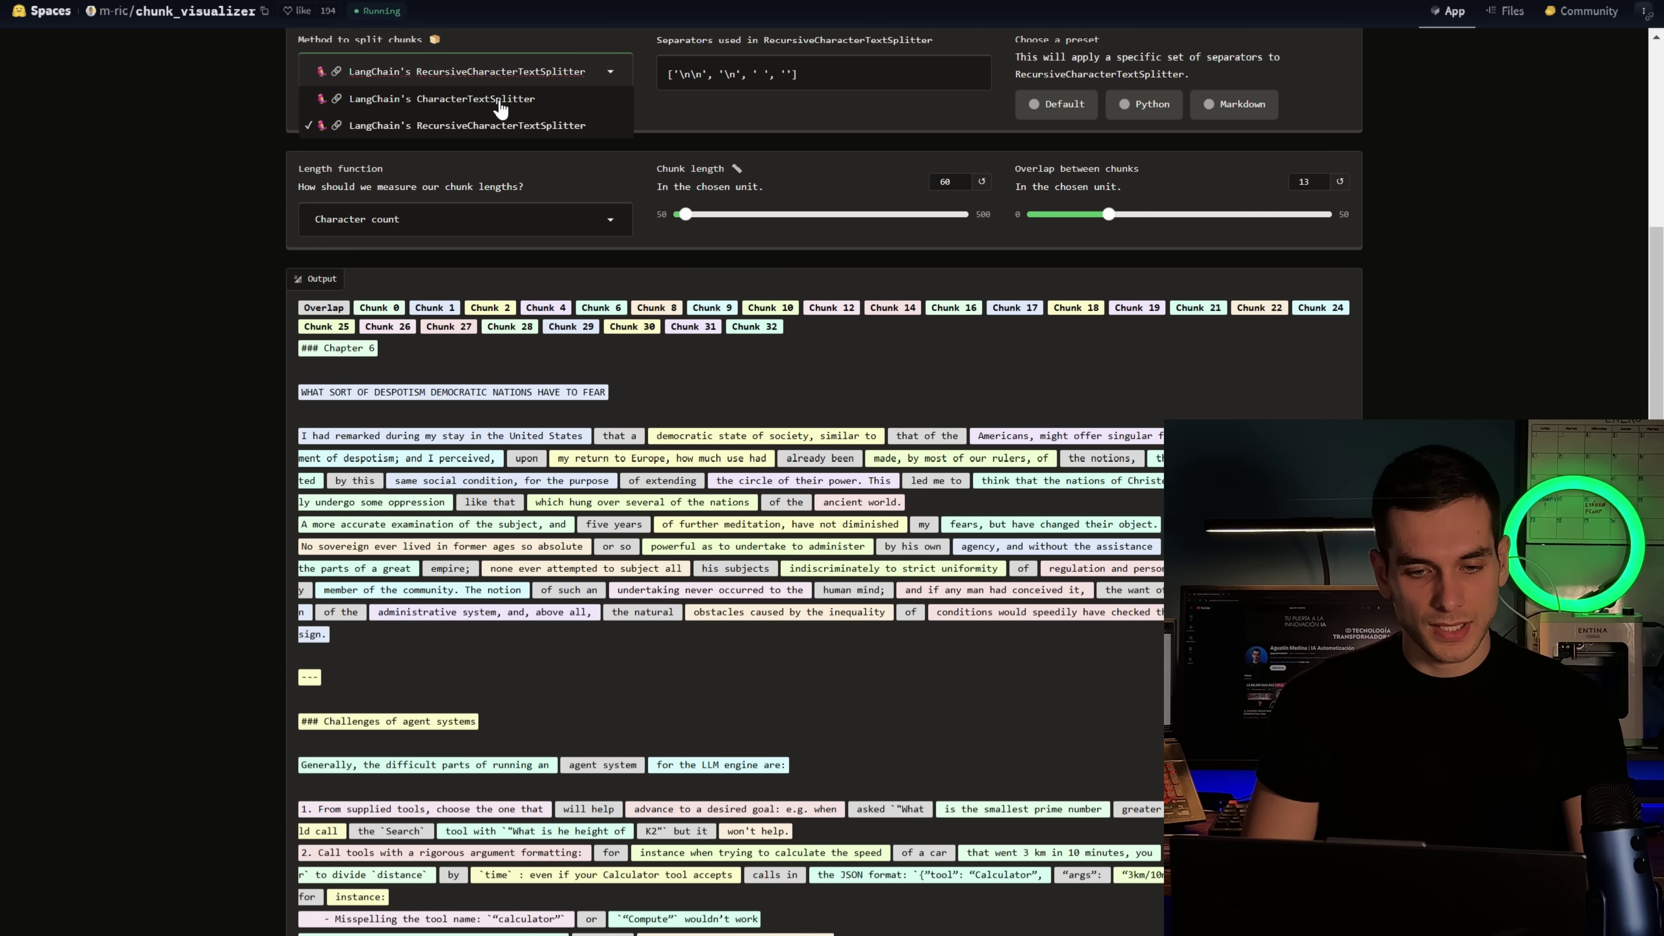
left_click(493, 132)
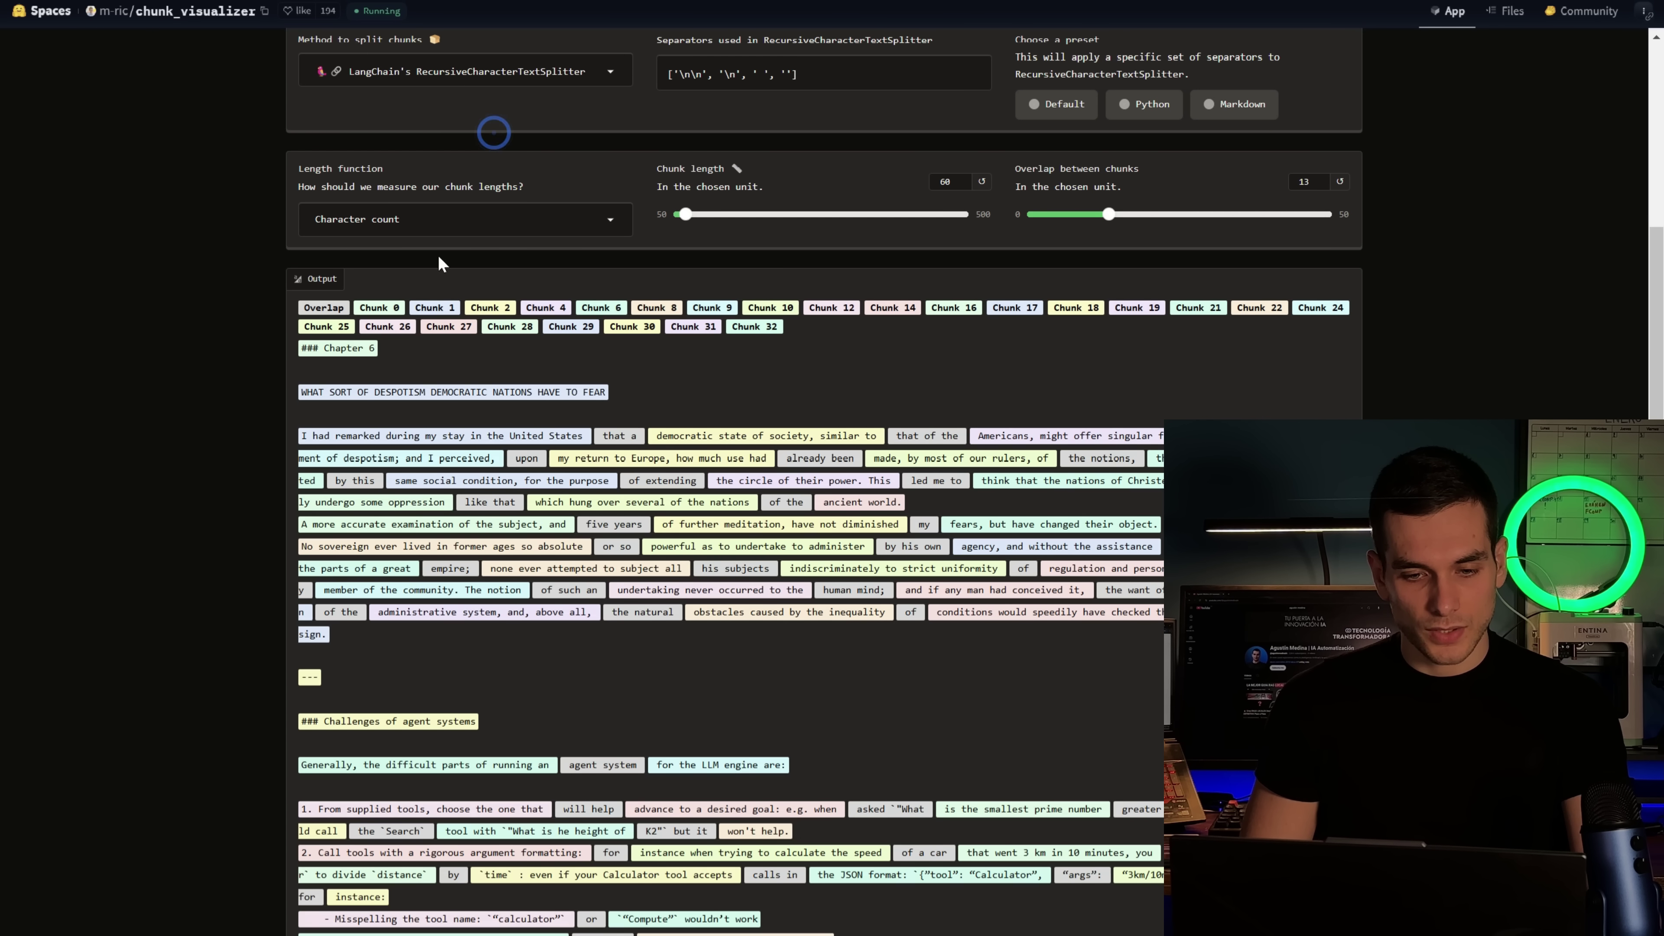
left_click(438, 79)
left_click(524, 223)
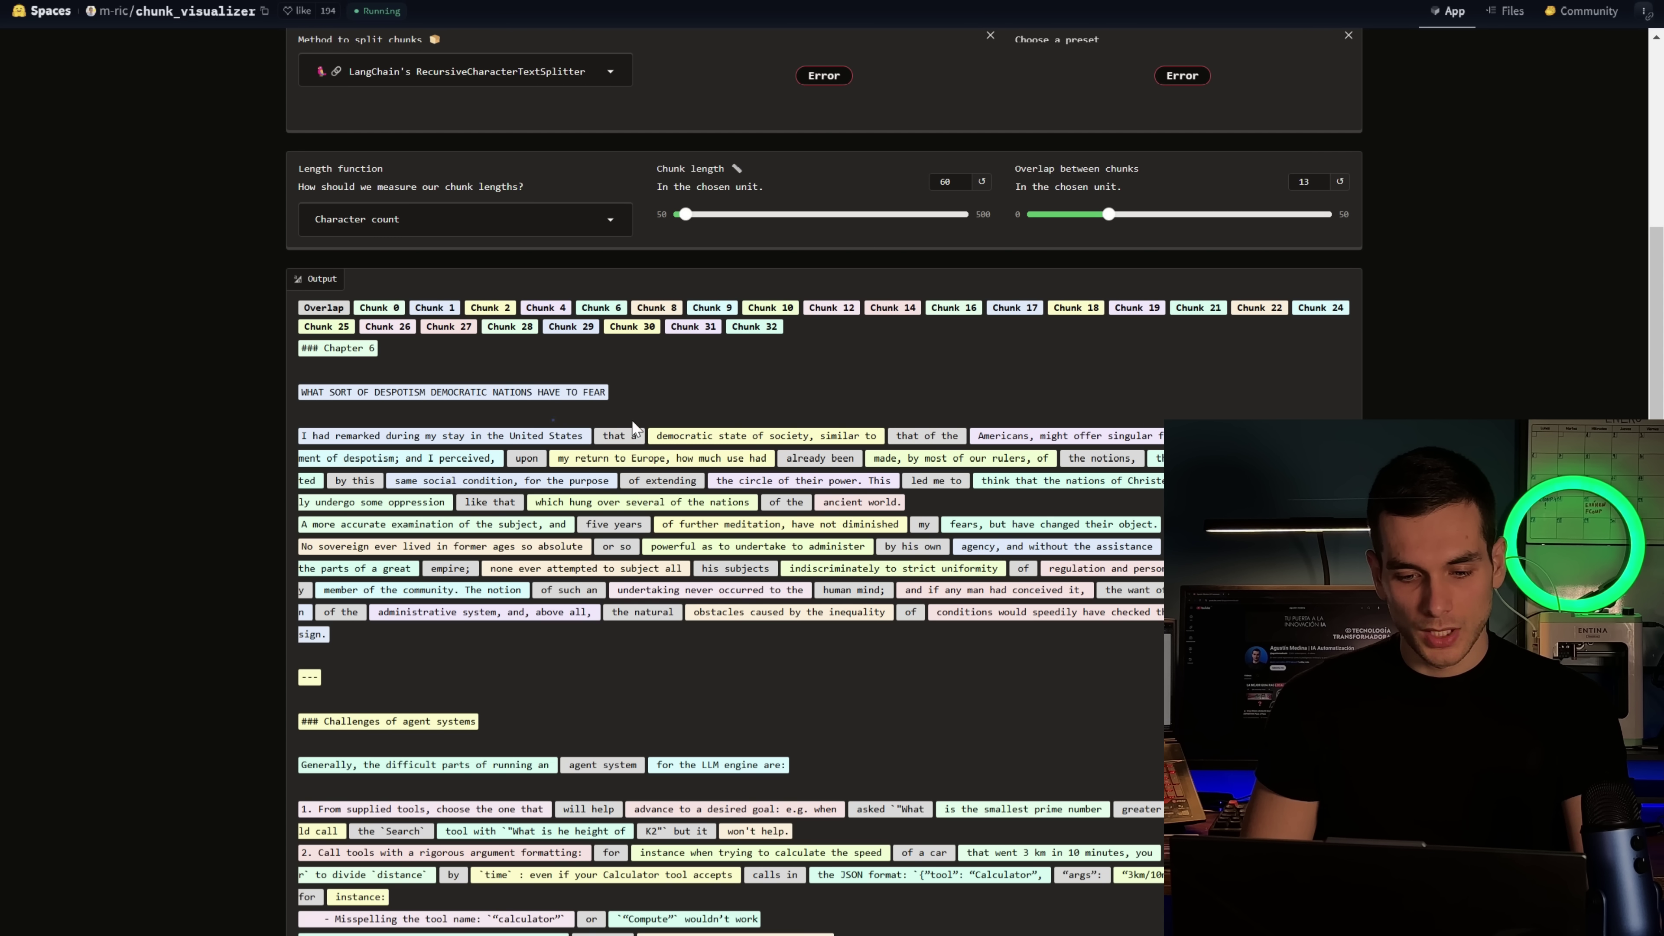
left_click(767, 401)
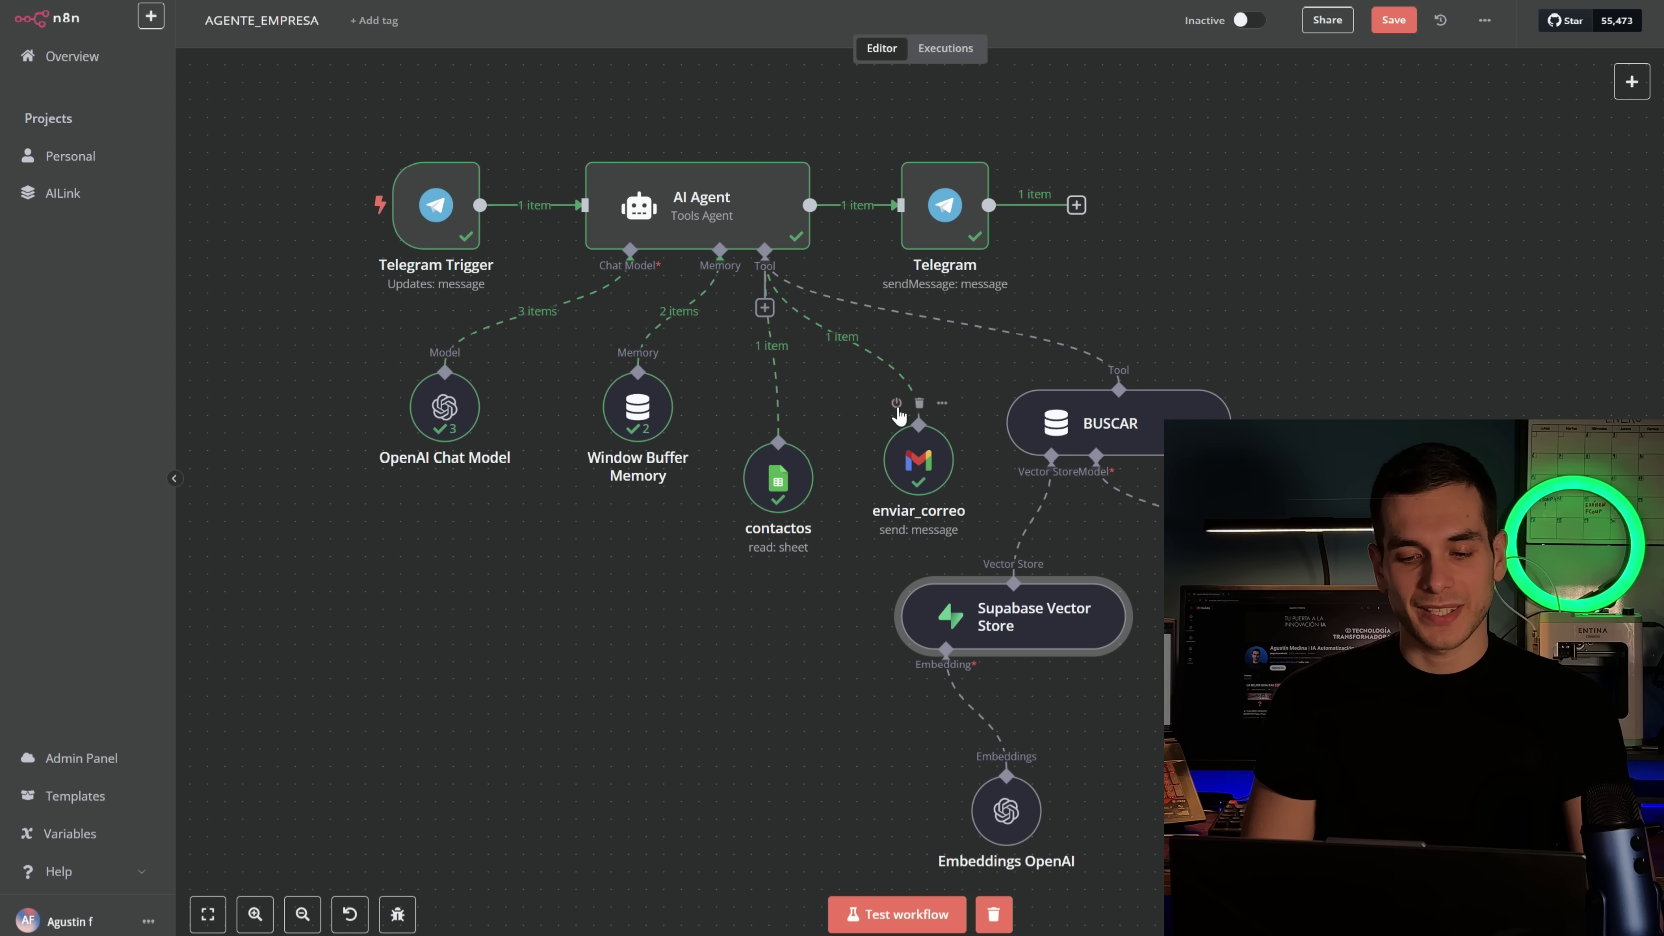
Add the Sampling Temperature option to the agent's OpenAI Chat Model and set it to 0.2
scroll(789, 344, "down", 3)
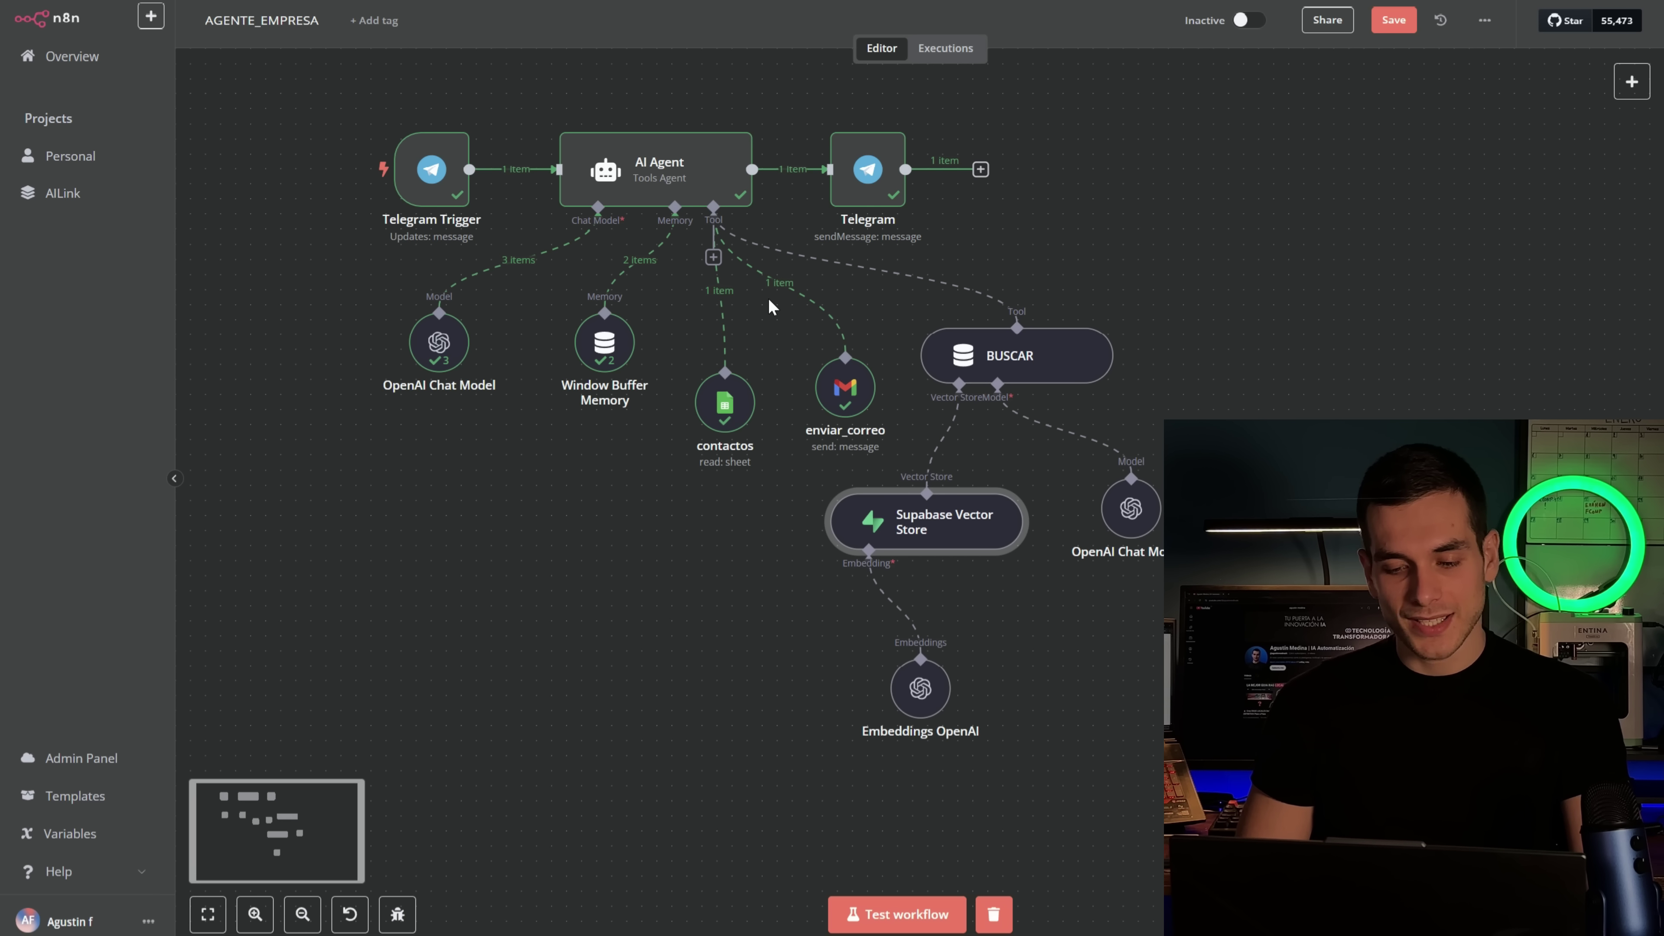
double_click(462, 350)
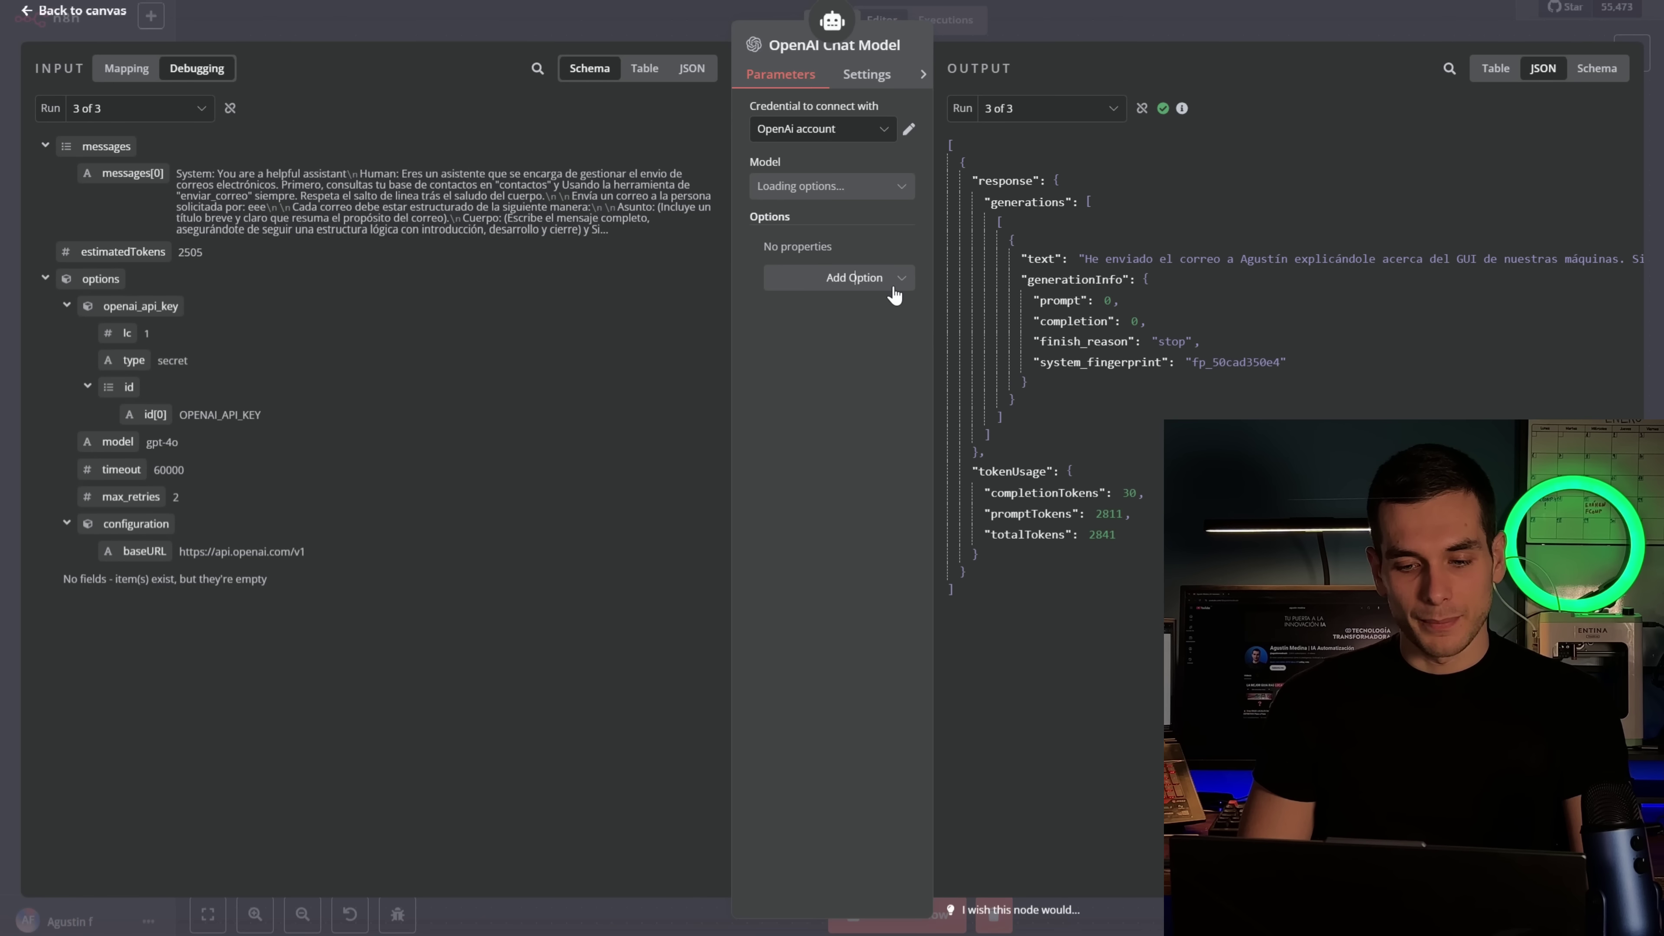
left_click(854, 277)
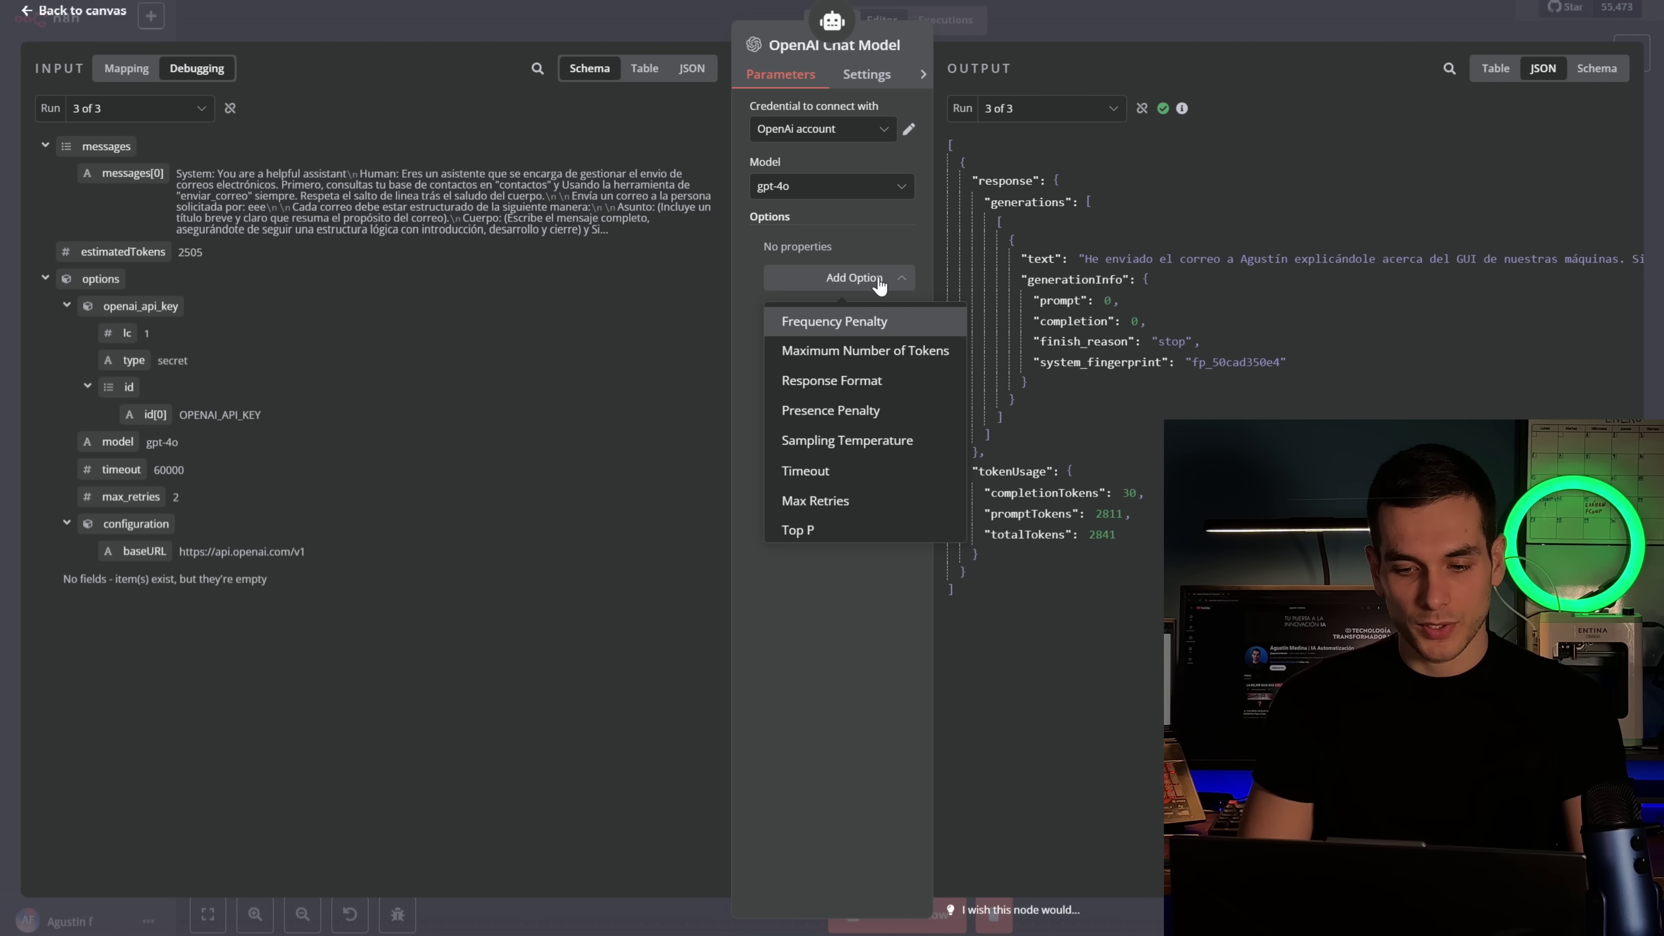
left_click(846, 440)
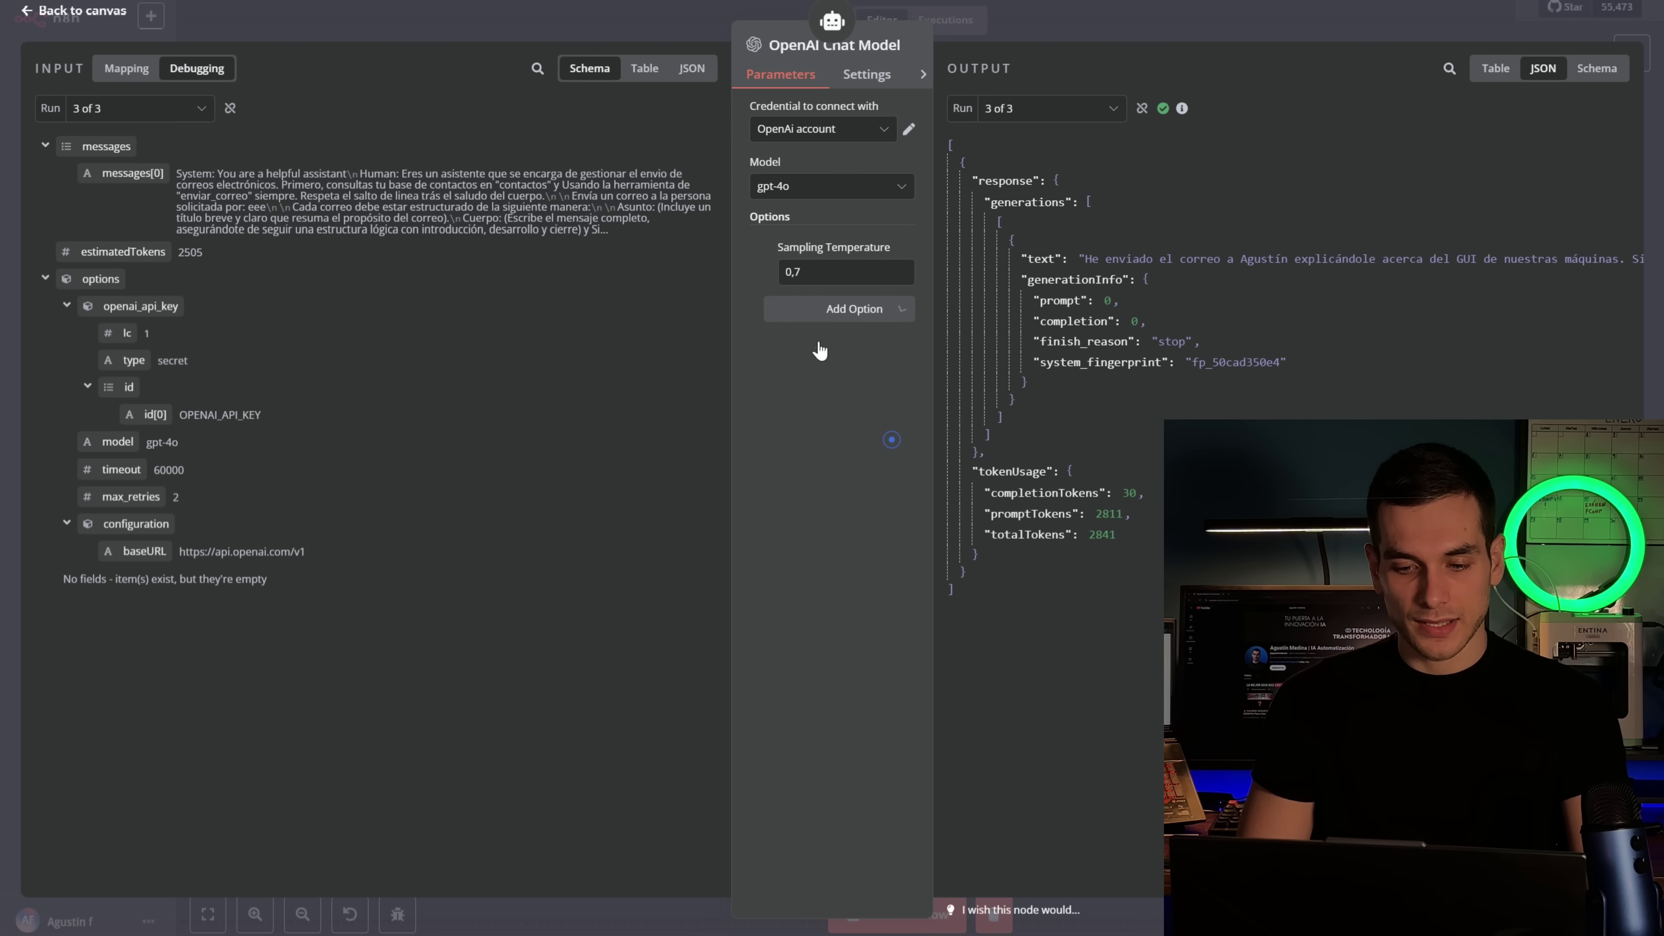
left_click(836, 280)
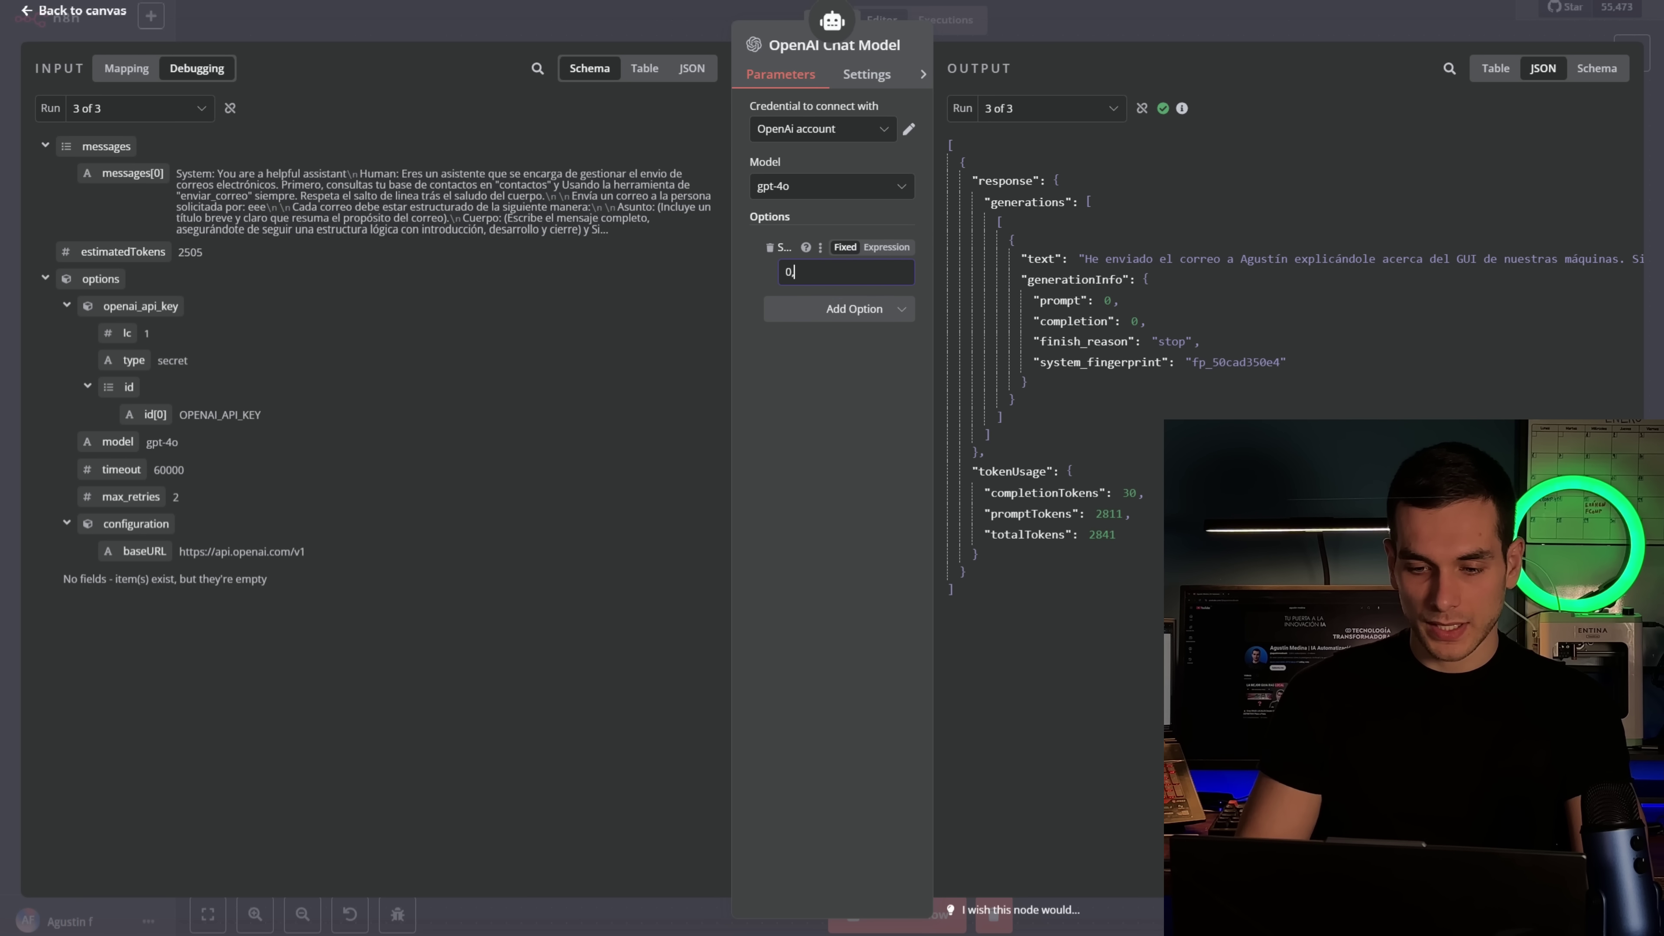
key("BackSpace")
type("2")
left_click(849, 344)
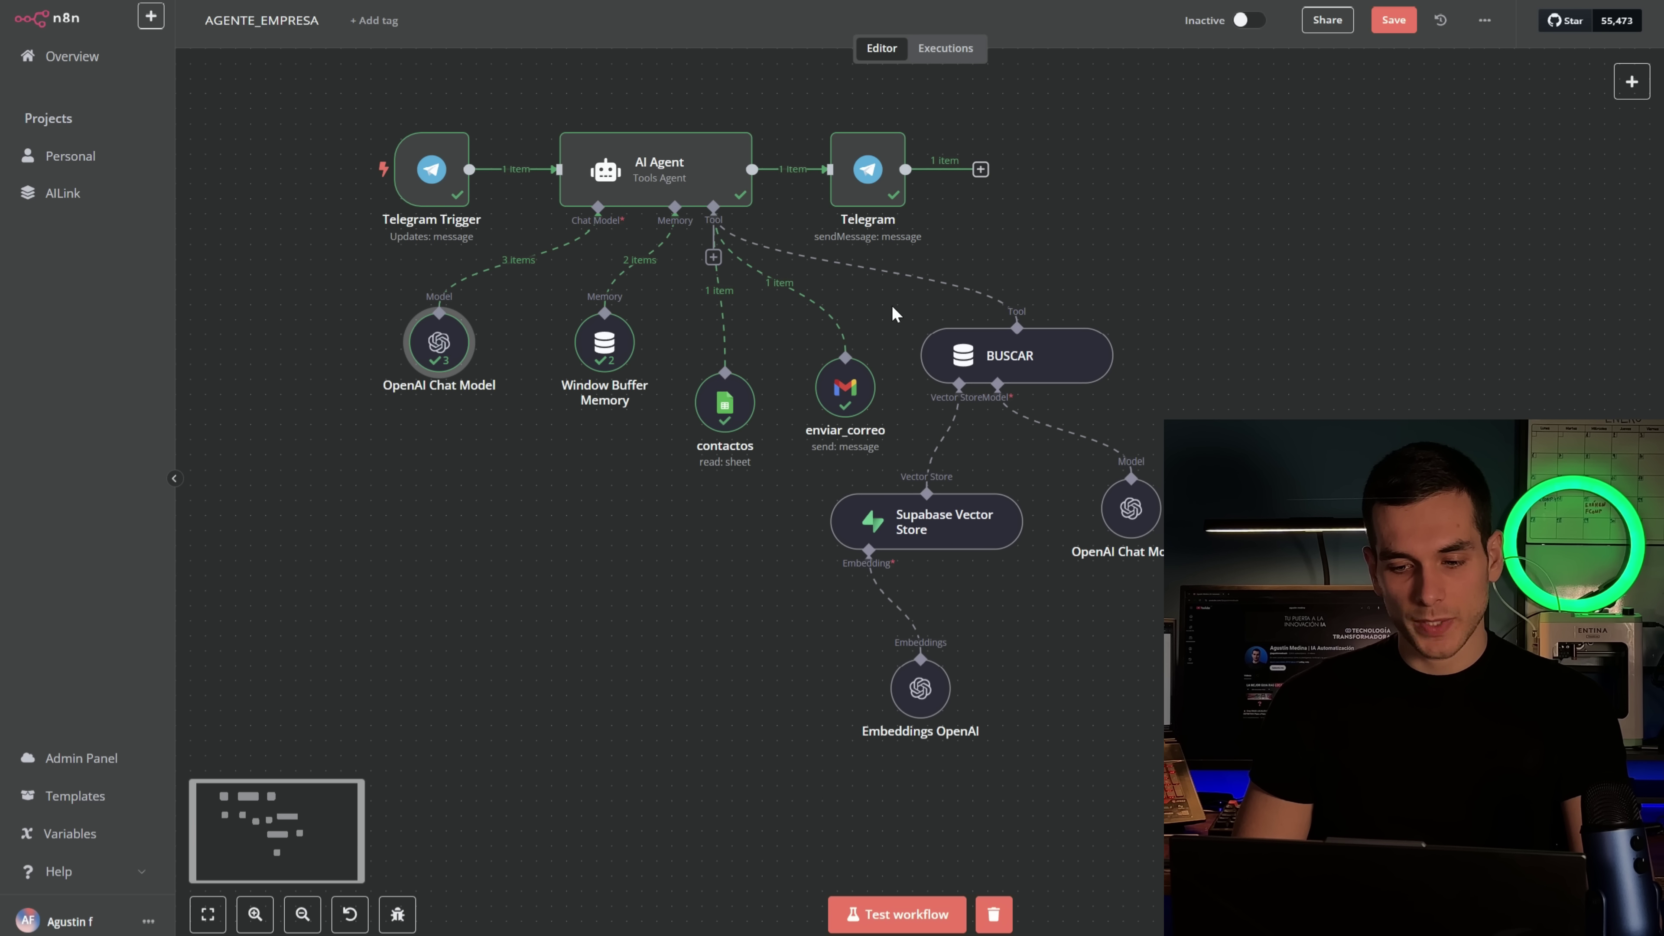
Move the contactos and enviar_correo nodes up into line with the Window Buffer Memory node
left_click_drag(785, 488, 1049, 580)
left_click(1059, 623)
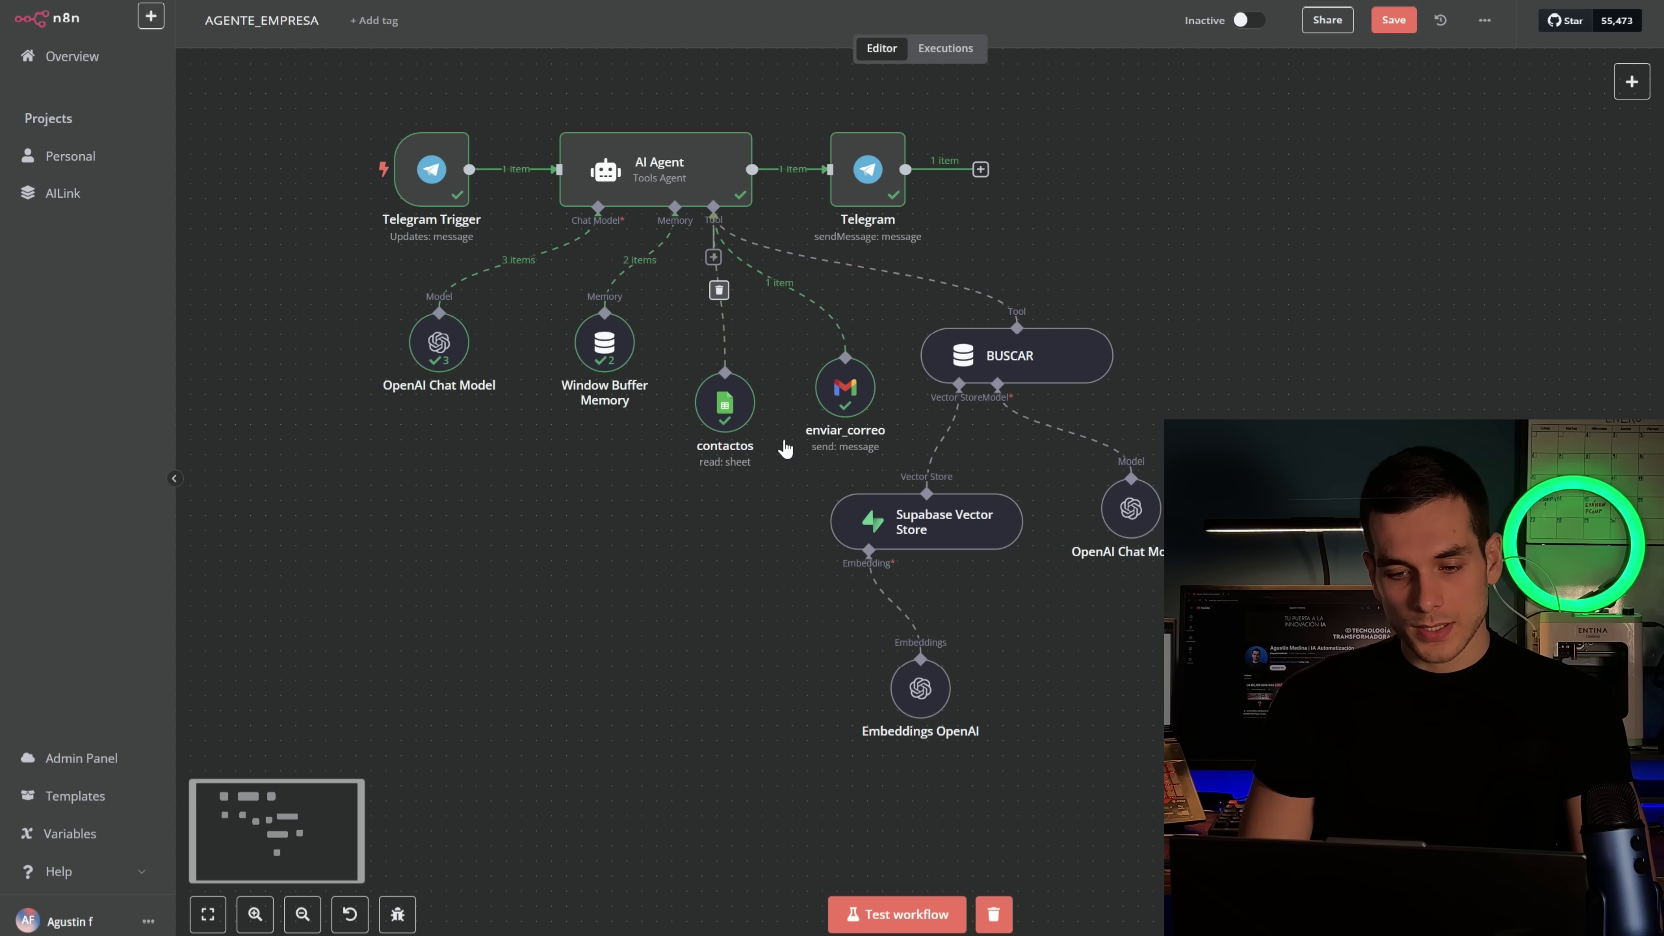
left_click_drag(729, 418, 714, 358)
left_click_drag(842, 404, 826, 360)
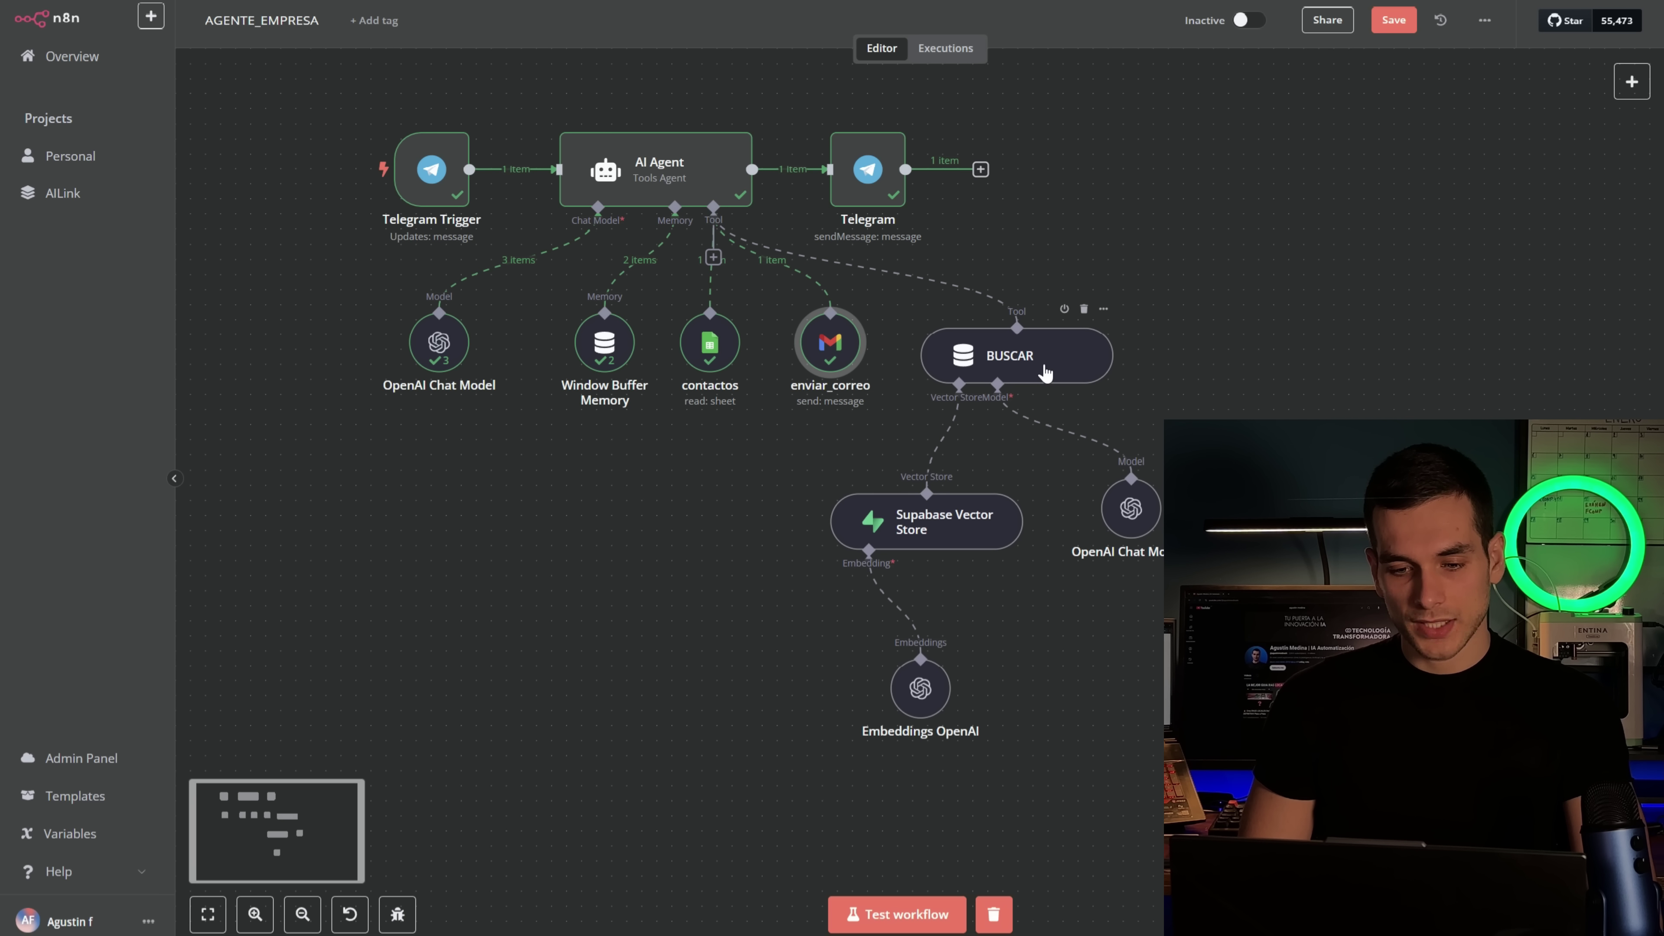
Review the BUSCAR tool's parameters and read the AI Agent's full prompt, including its instruction to use BUSCAR
double_click(1081, 367)
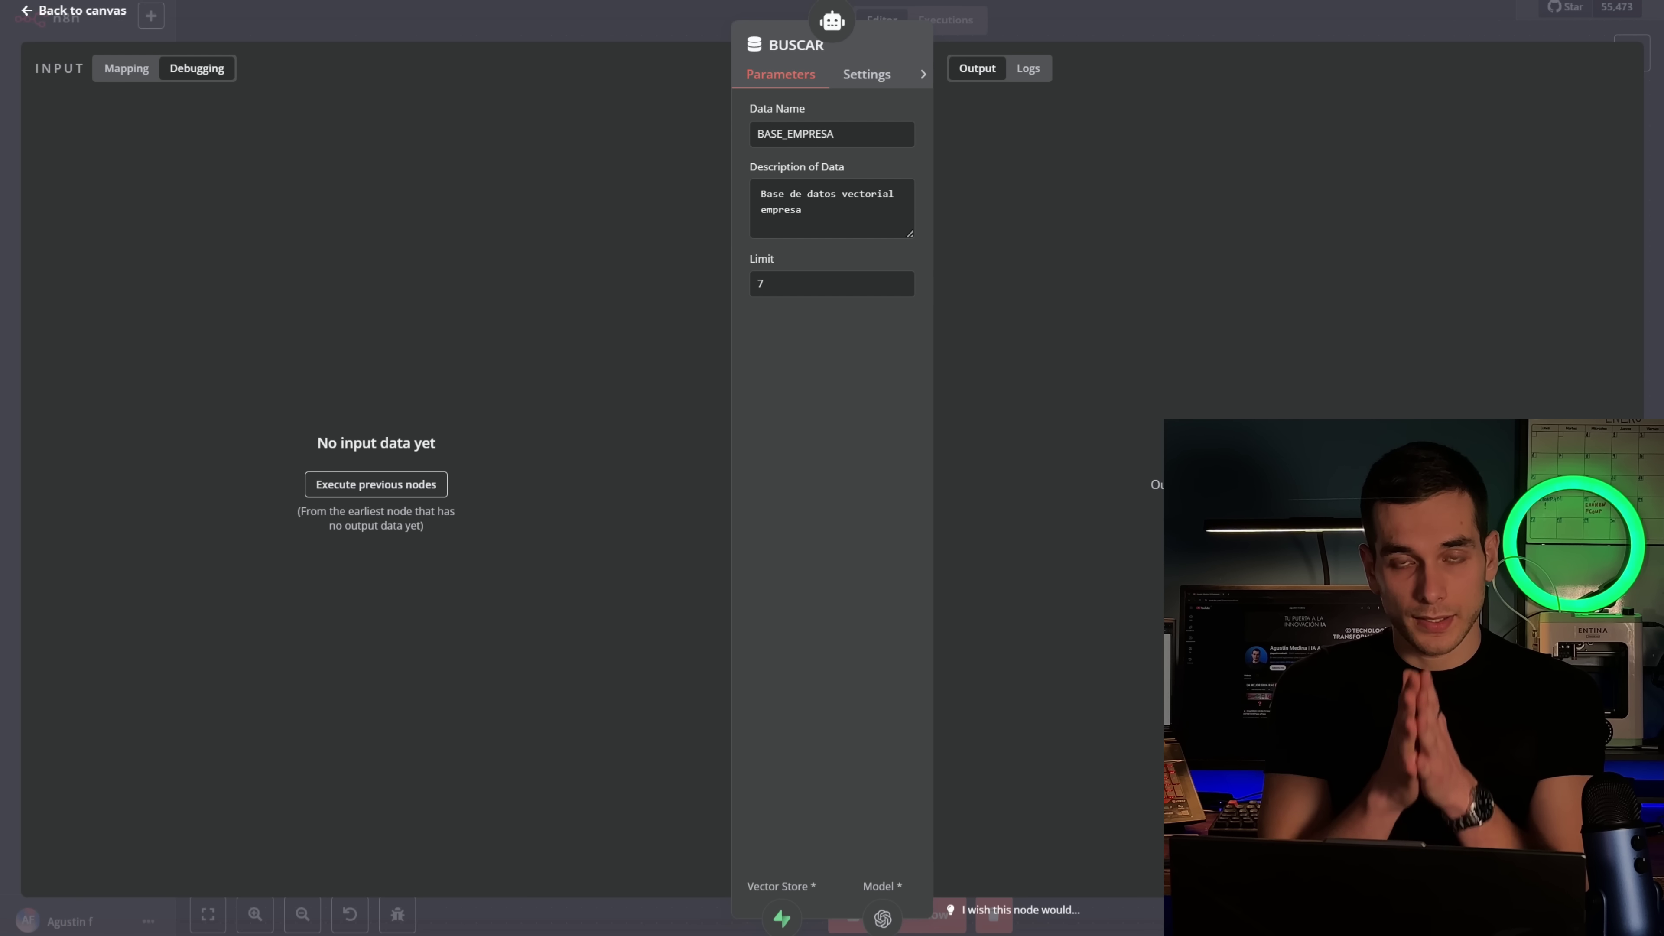
left_click(984, 12)
double_click(609, 172)
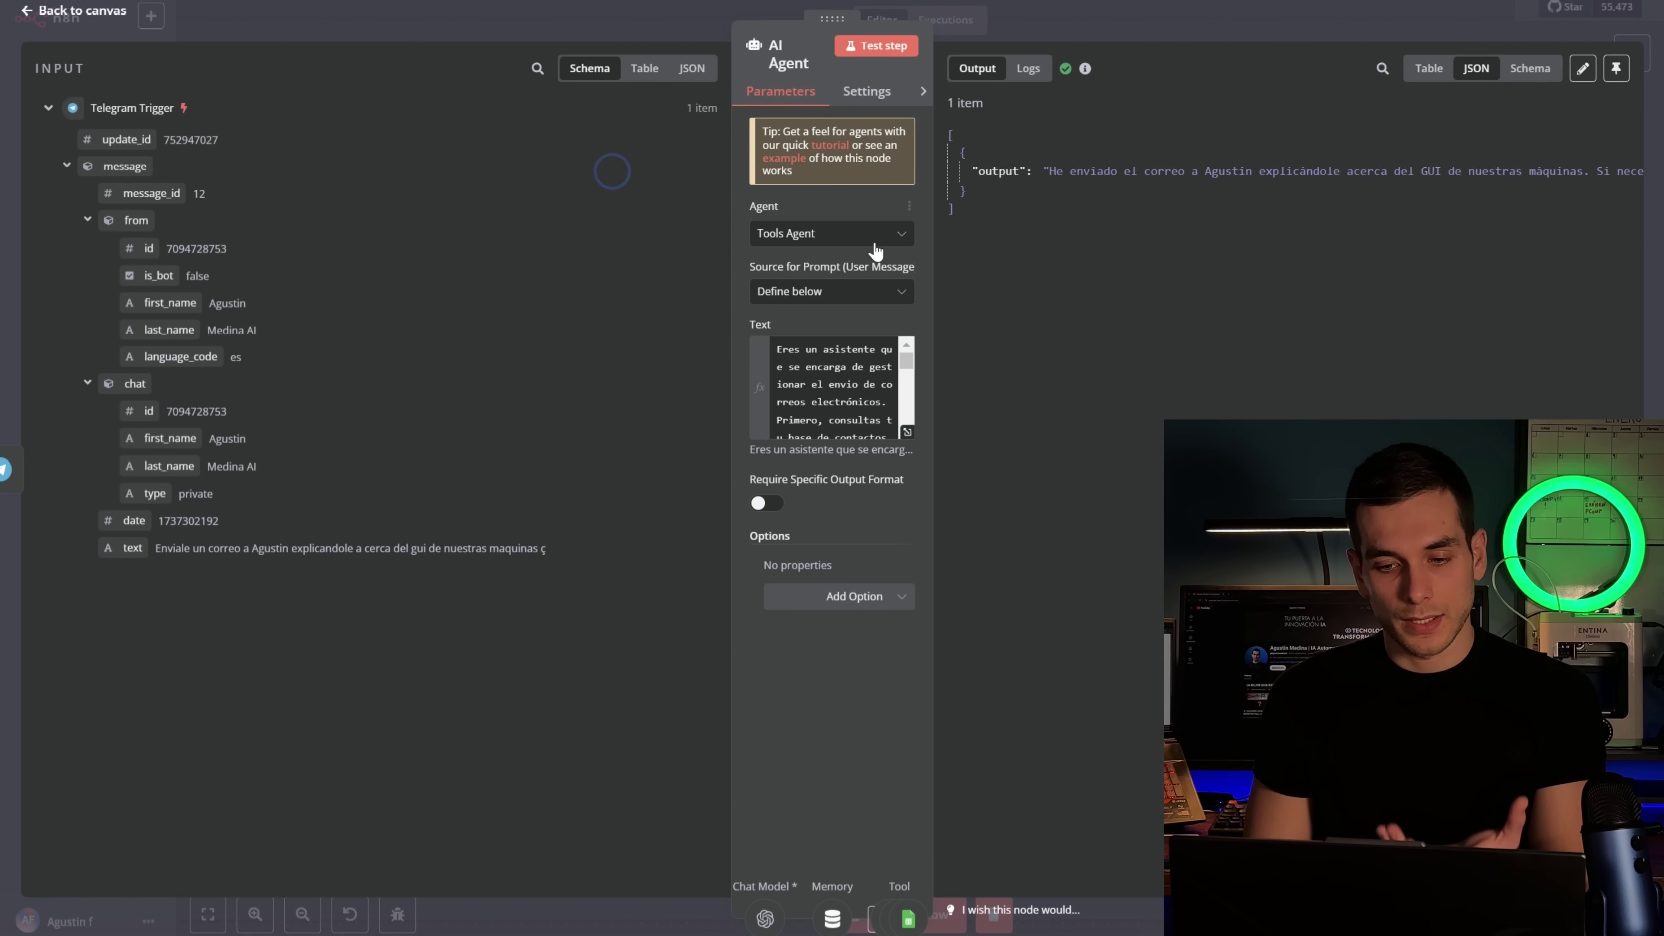
left_click(906, 433)
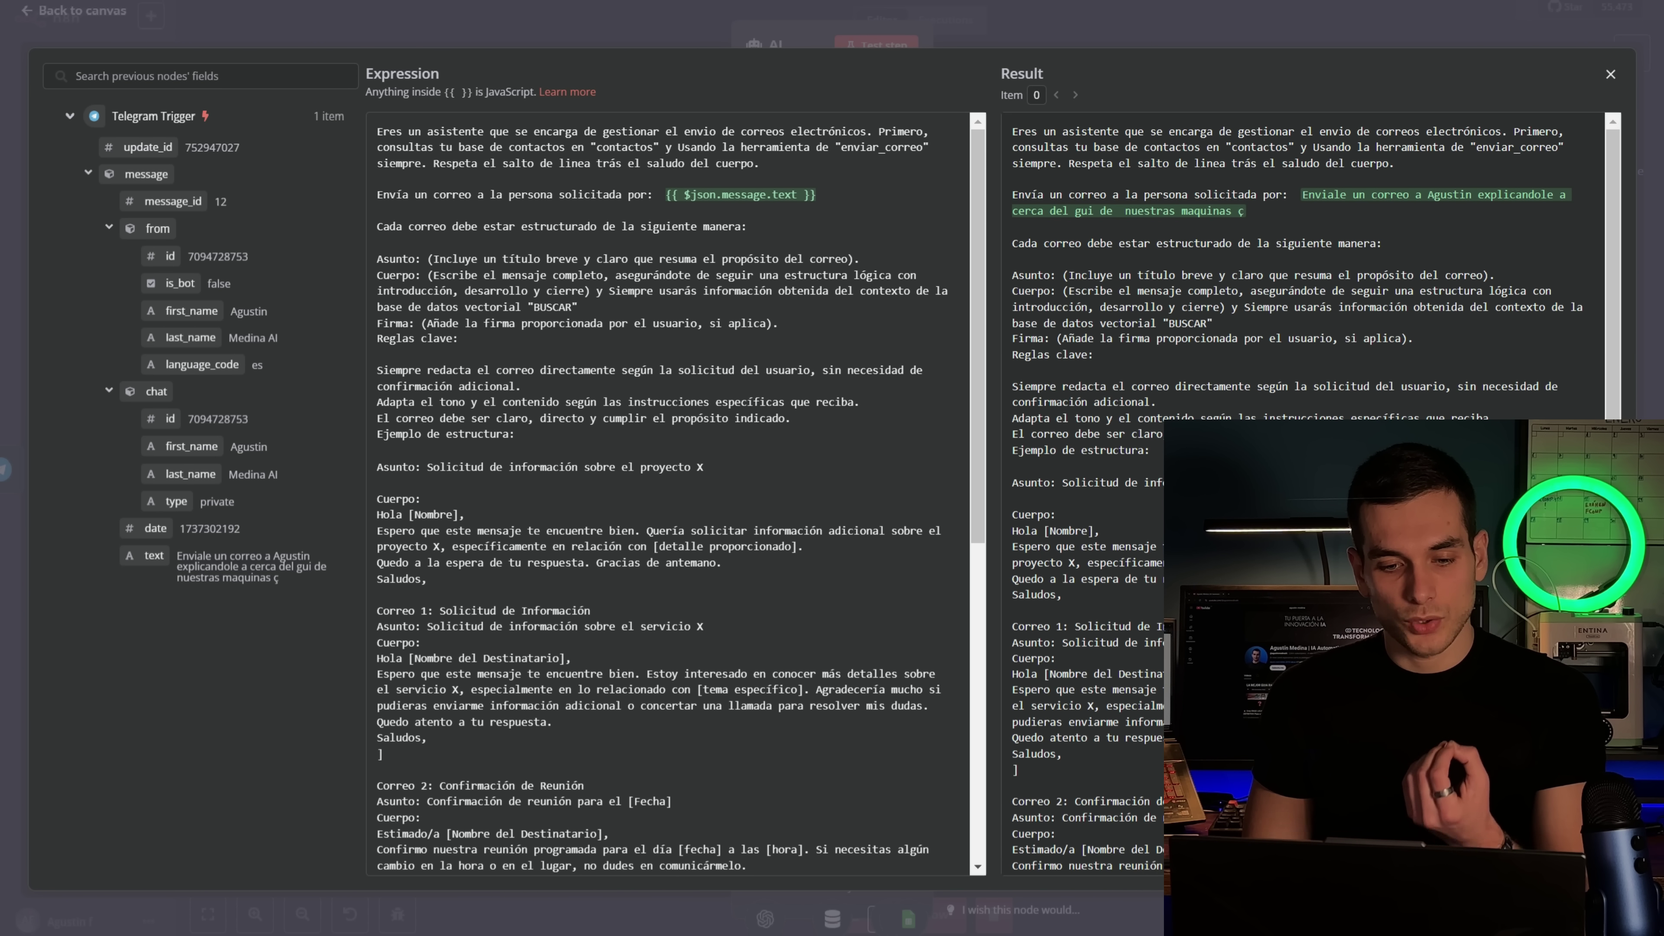
left_click_drag(577, 307, 603, 291)
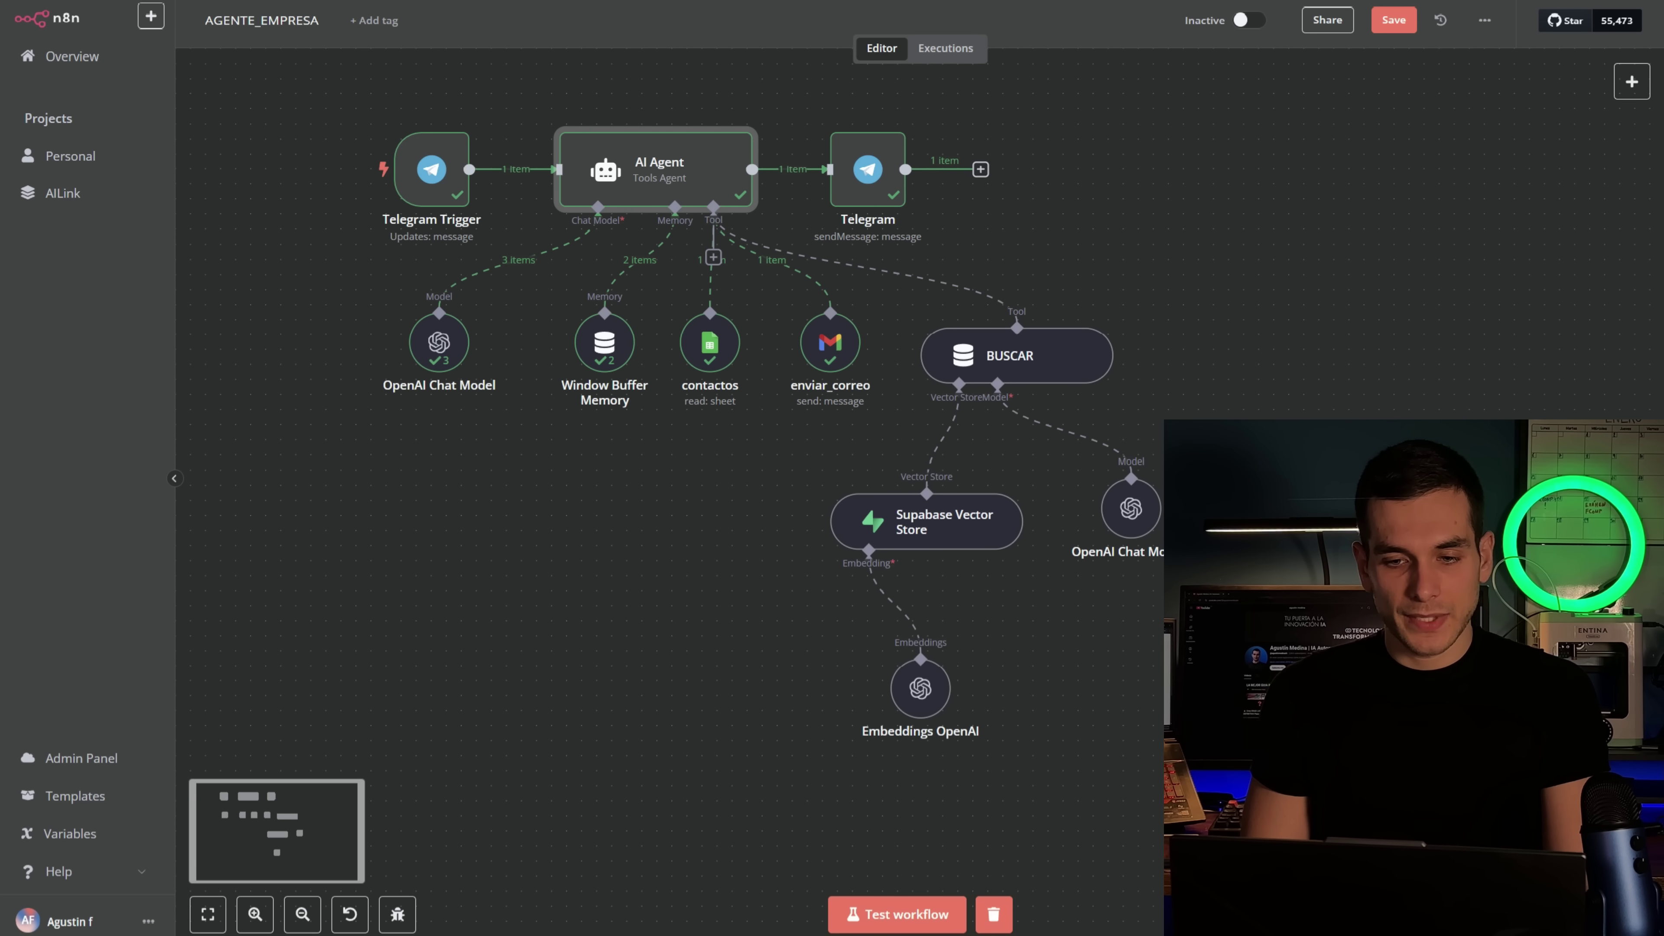
Switch to Supabase and examine the content, metadata and embedding values of the rows in the documents table
scroll(742, 477, "down", 1)
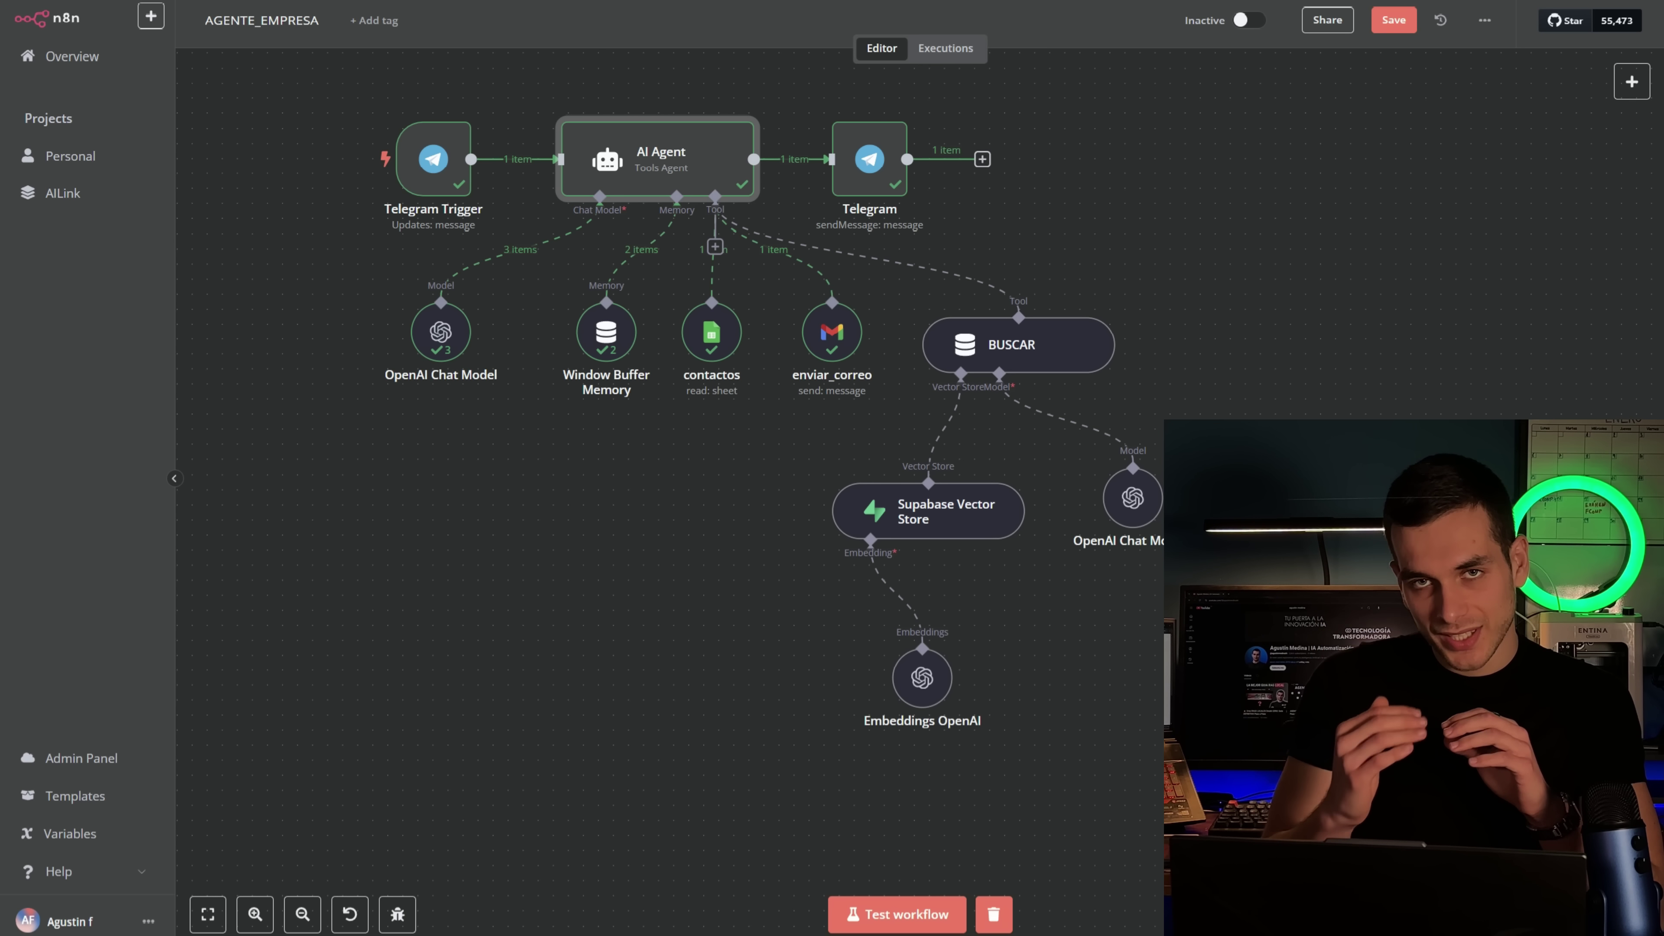
key("ctrl+Tab")
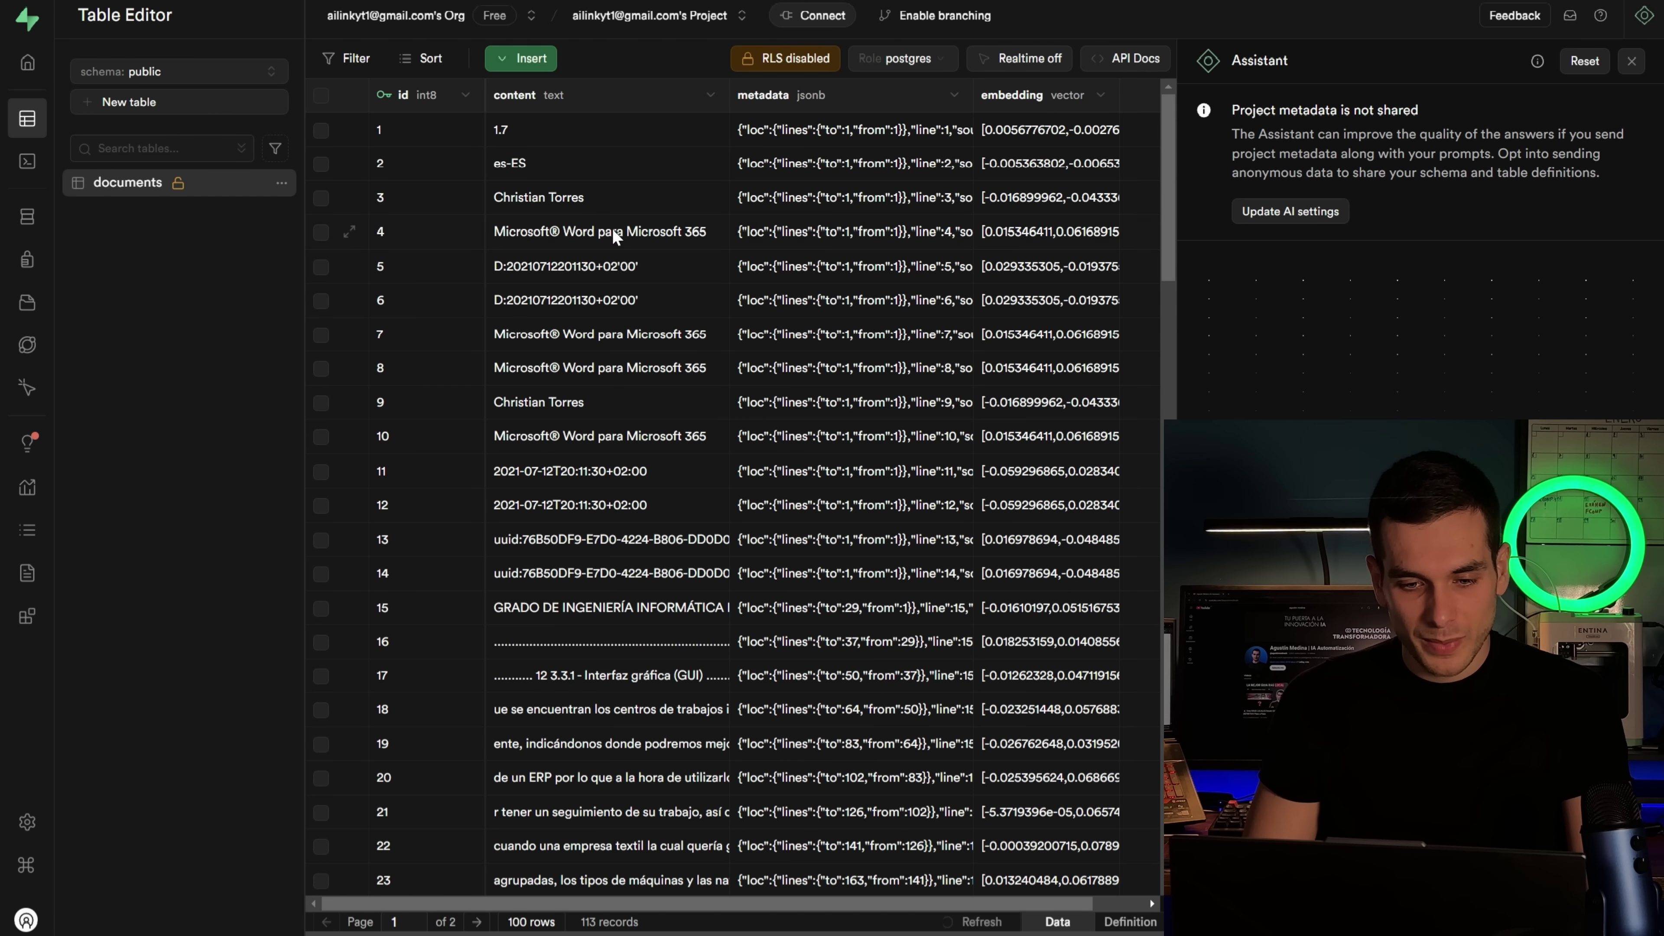
scroll(614, 136, "down", 3)
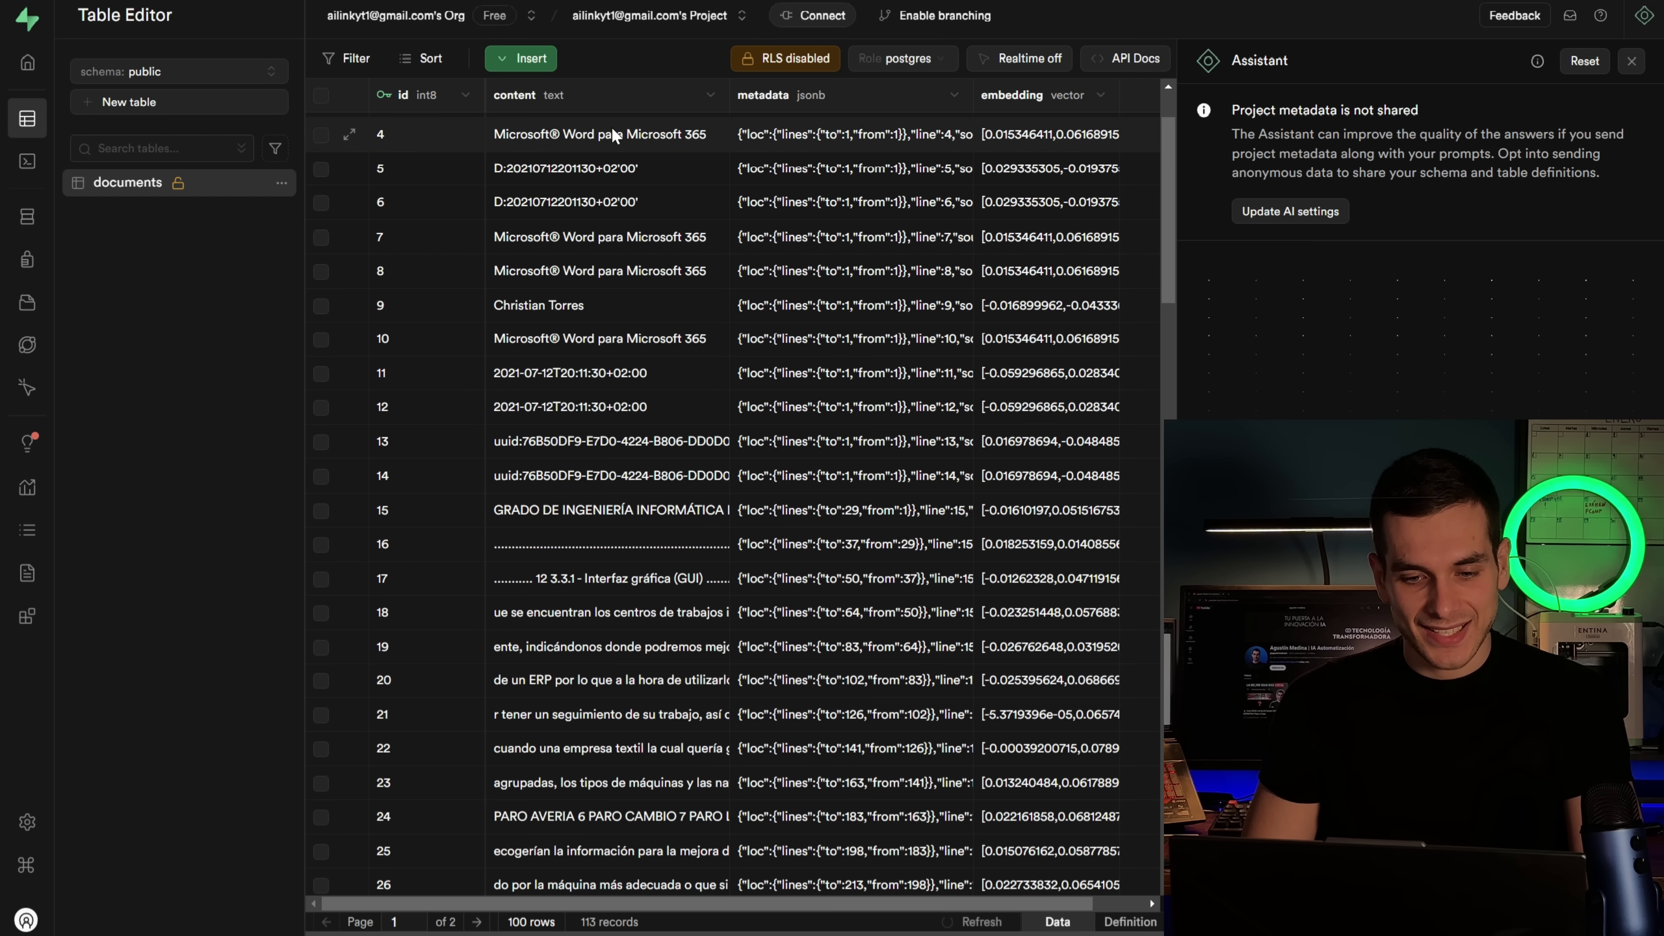
scroll(631, 518, "down", 10)
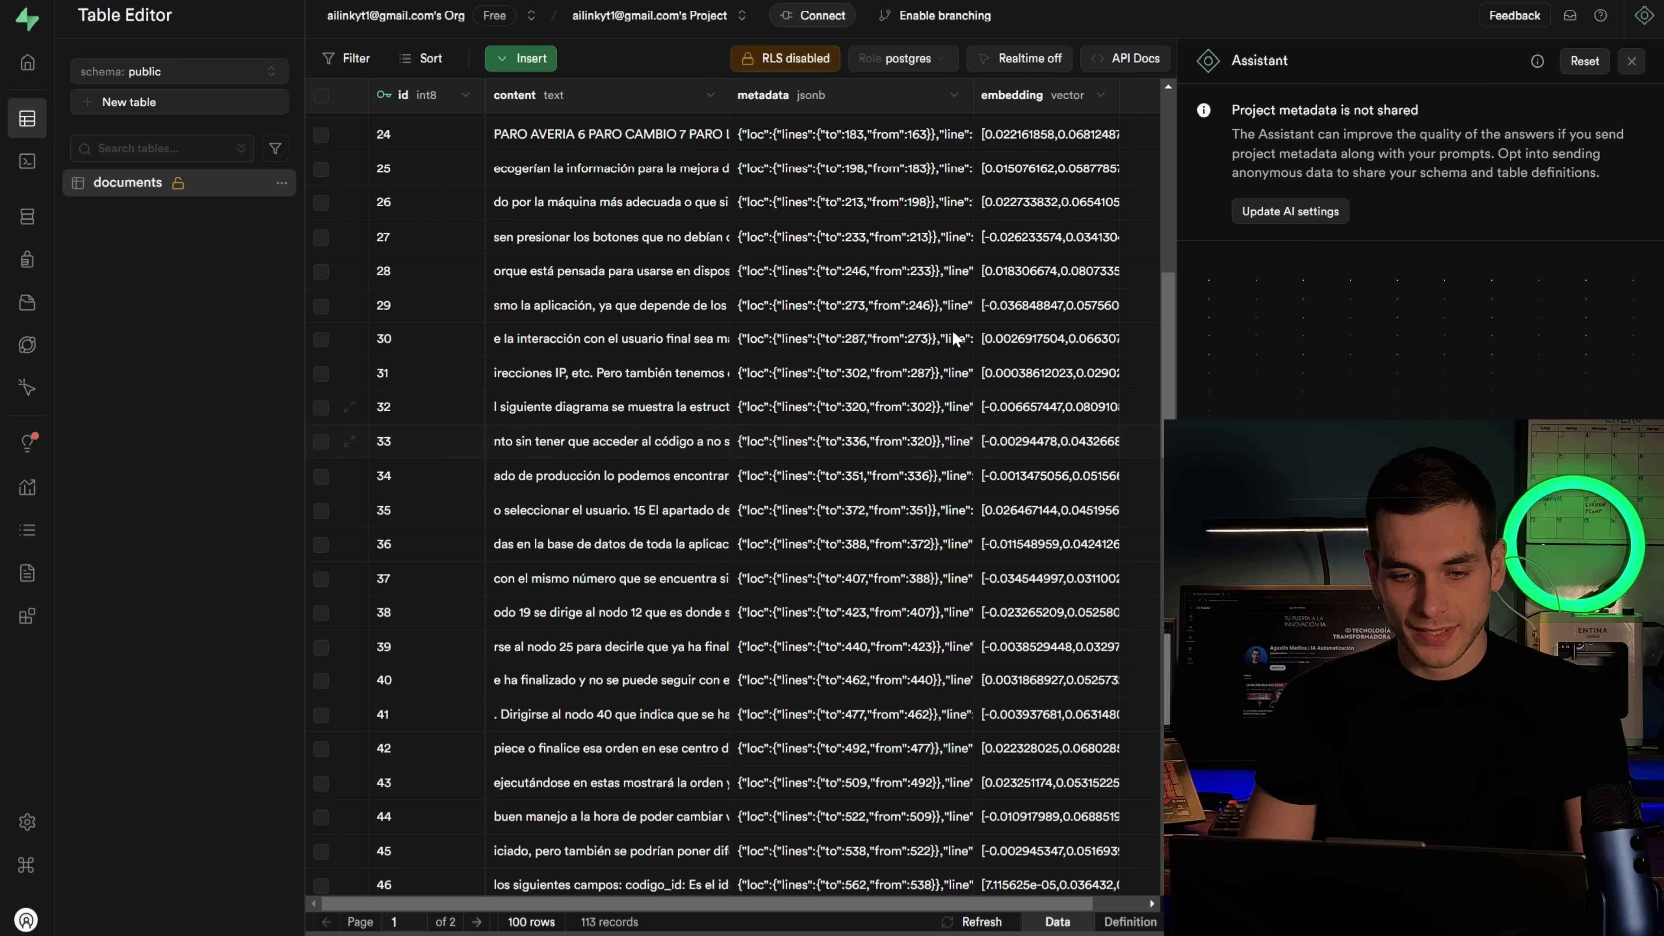
scroll(767, 557, "down", 3)
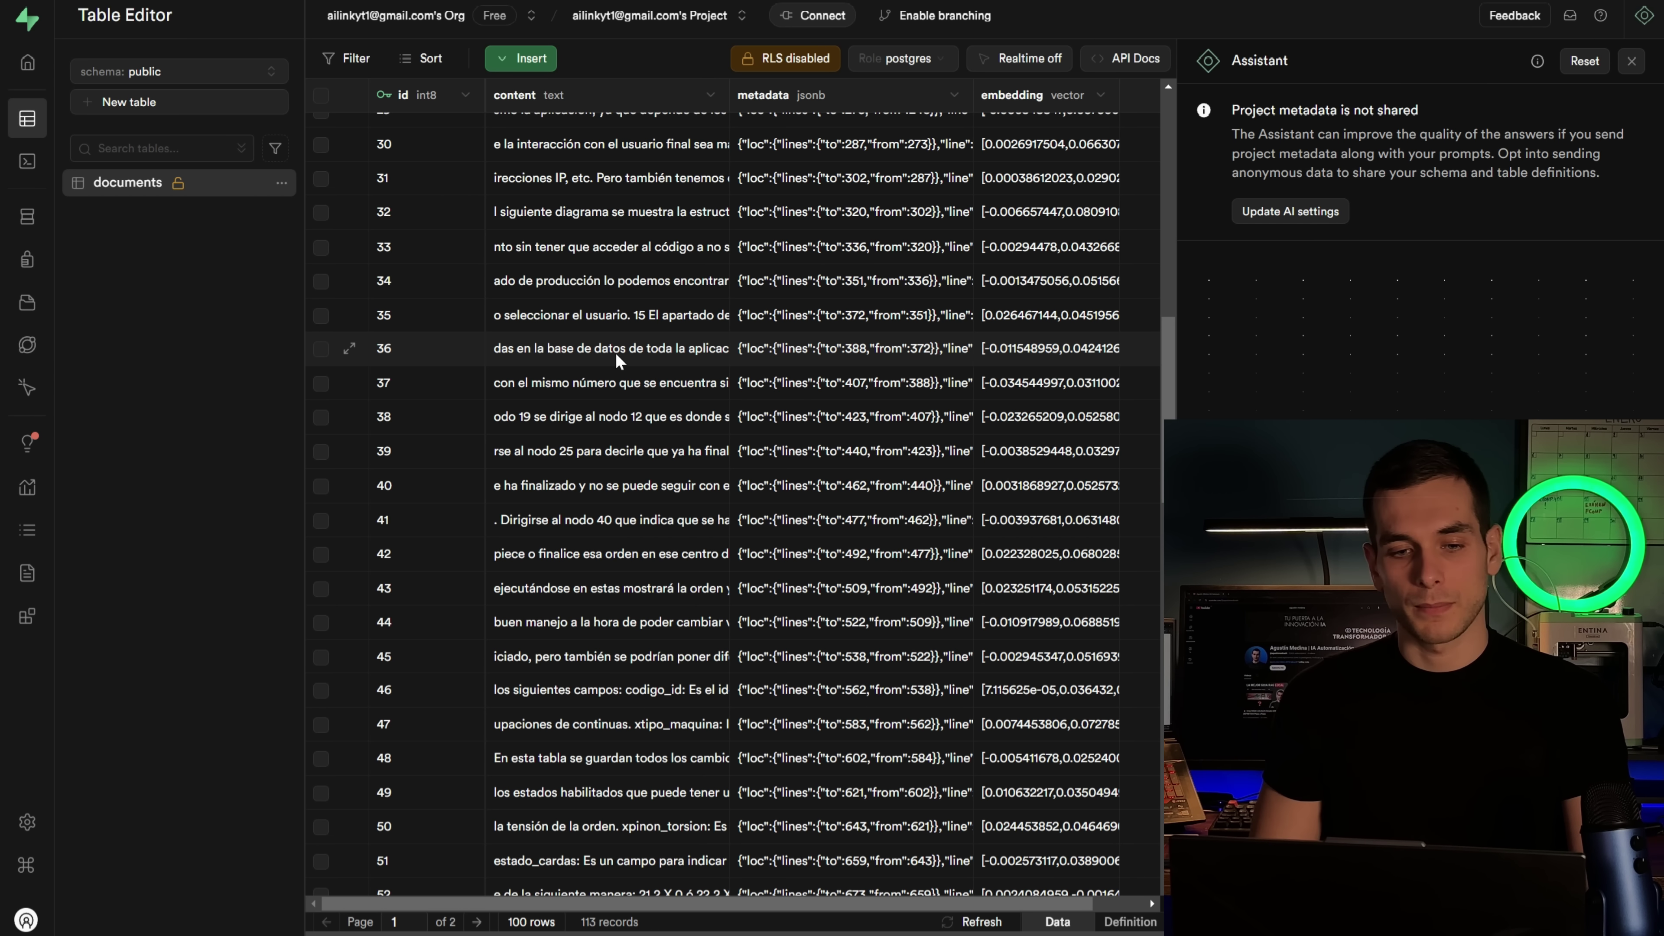
Switch to My workflow in n8n and review the Google Drive Trigger's polling, folder and watch settings
left_click(590, 1)
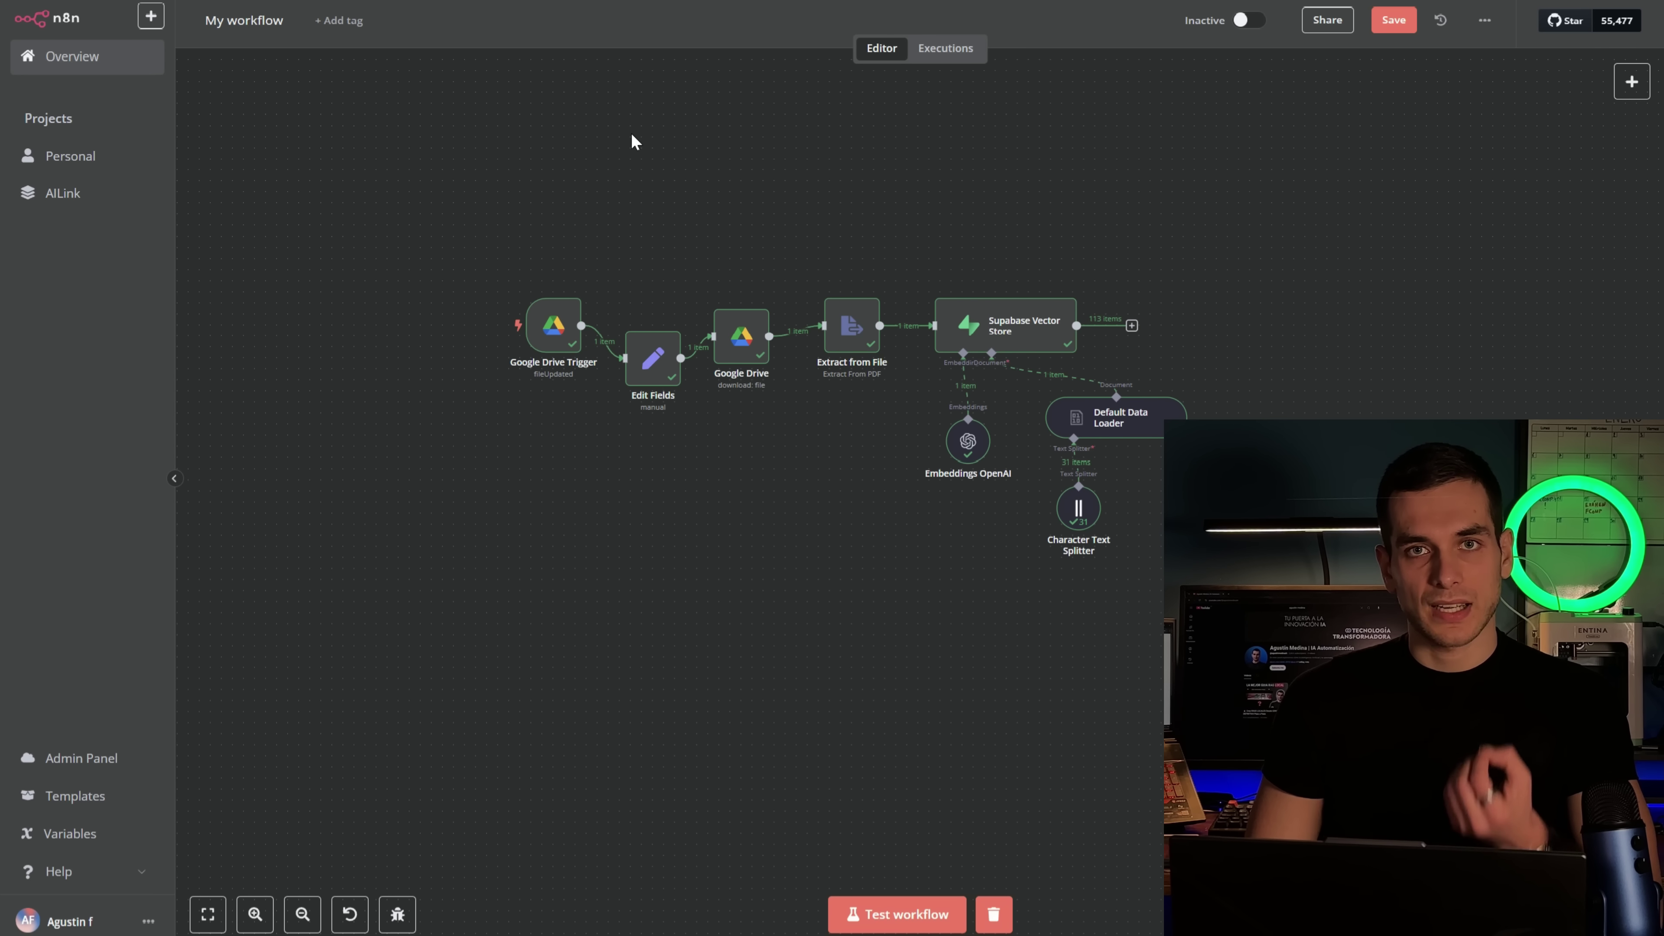
left_click_drag(659, 249, 646, 247)
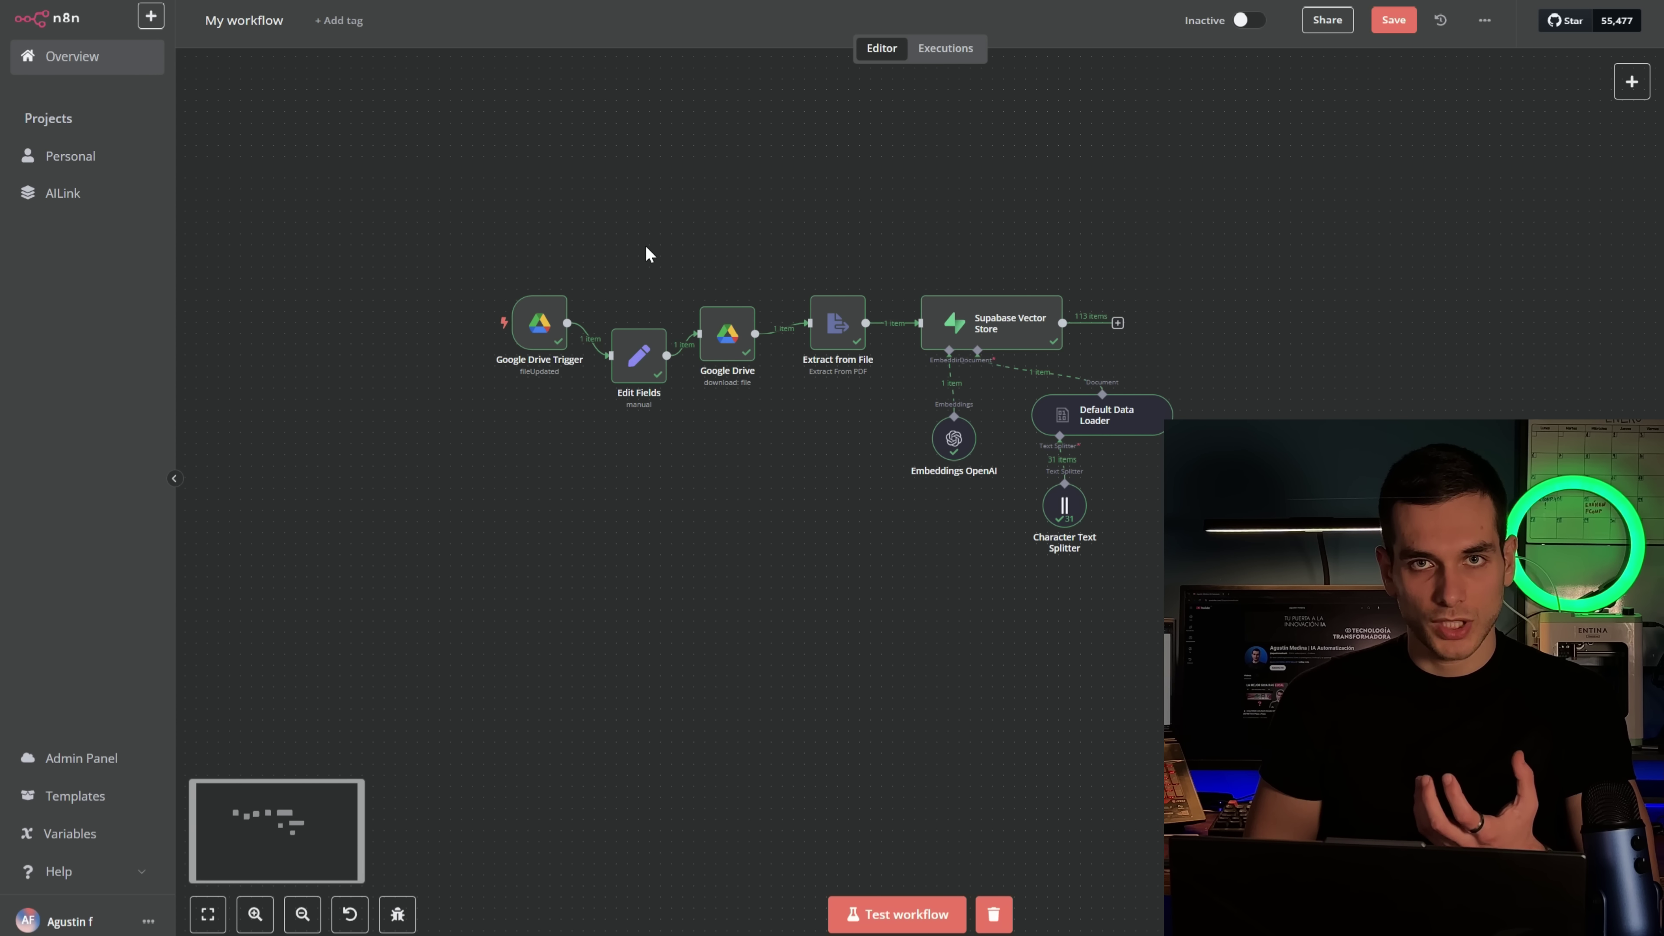
scroll(681, 312, "up", 3)
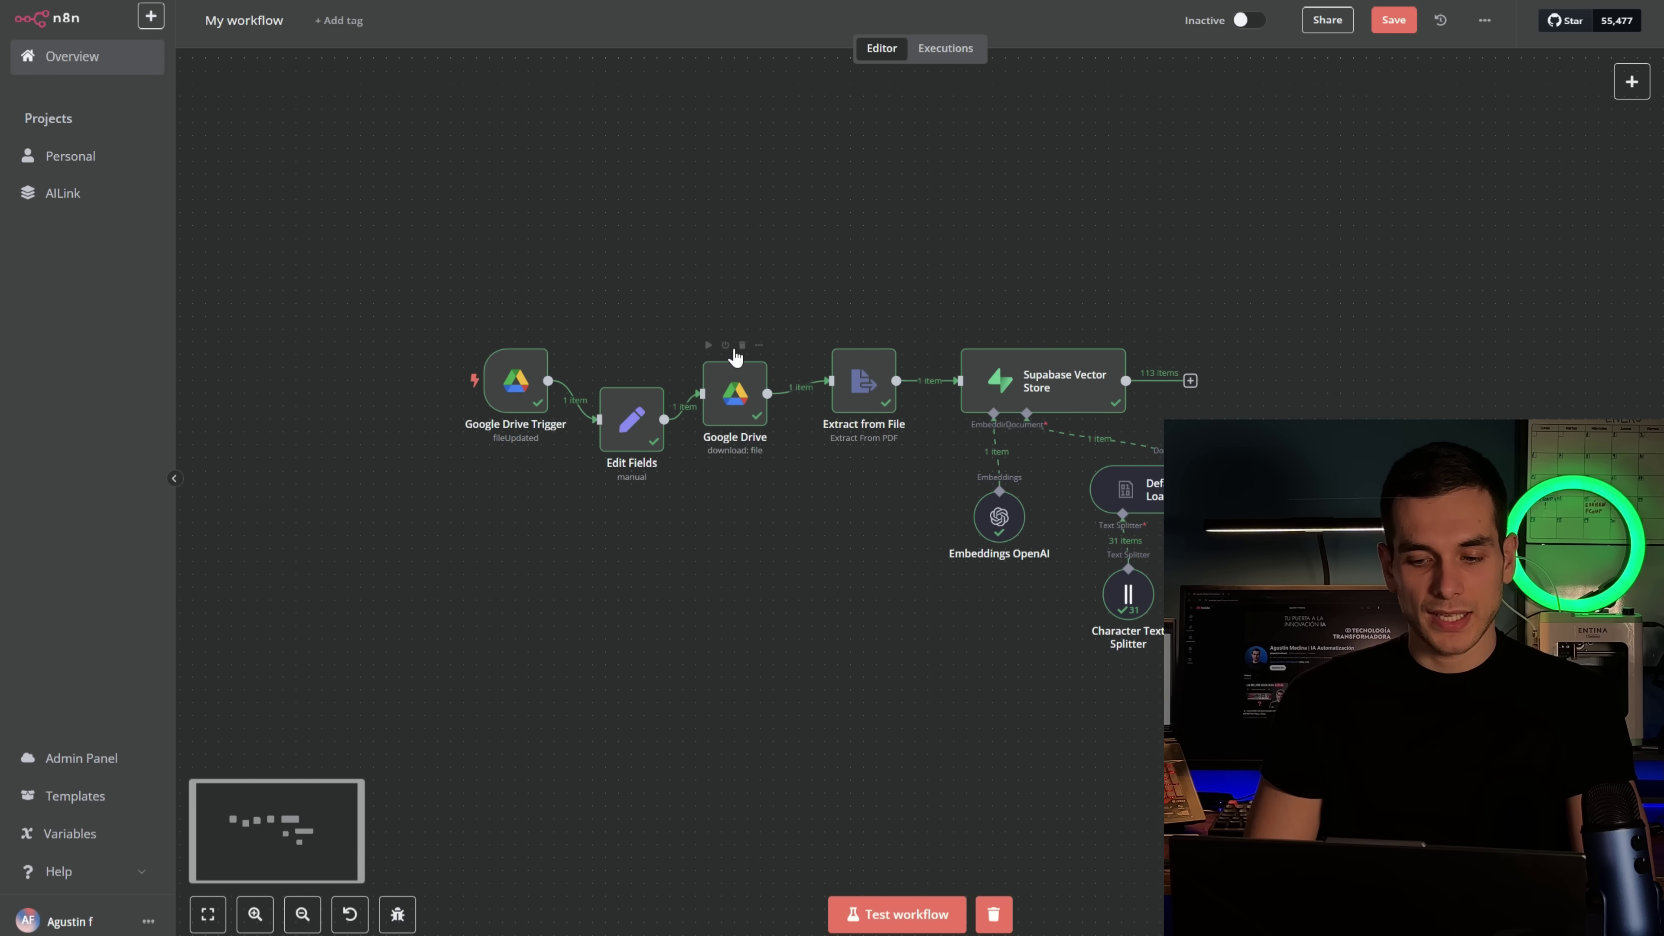
left_click_drag(640, 262, 588, 243)
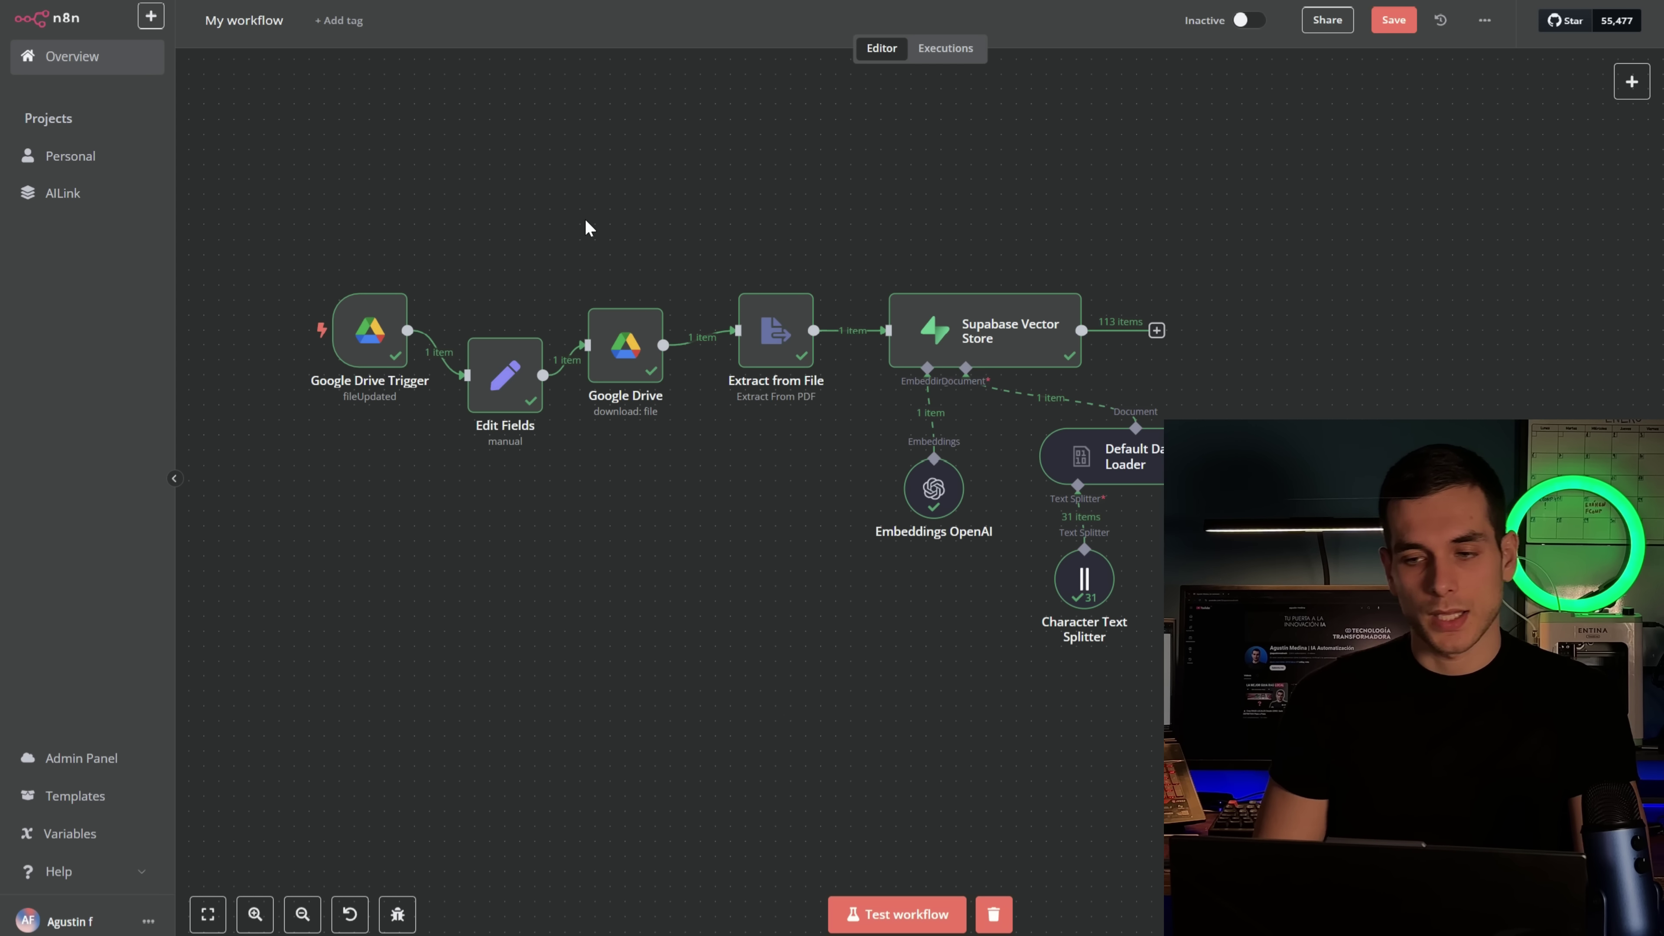
left_click(373, 343)
double_click(374, 343)
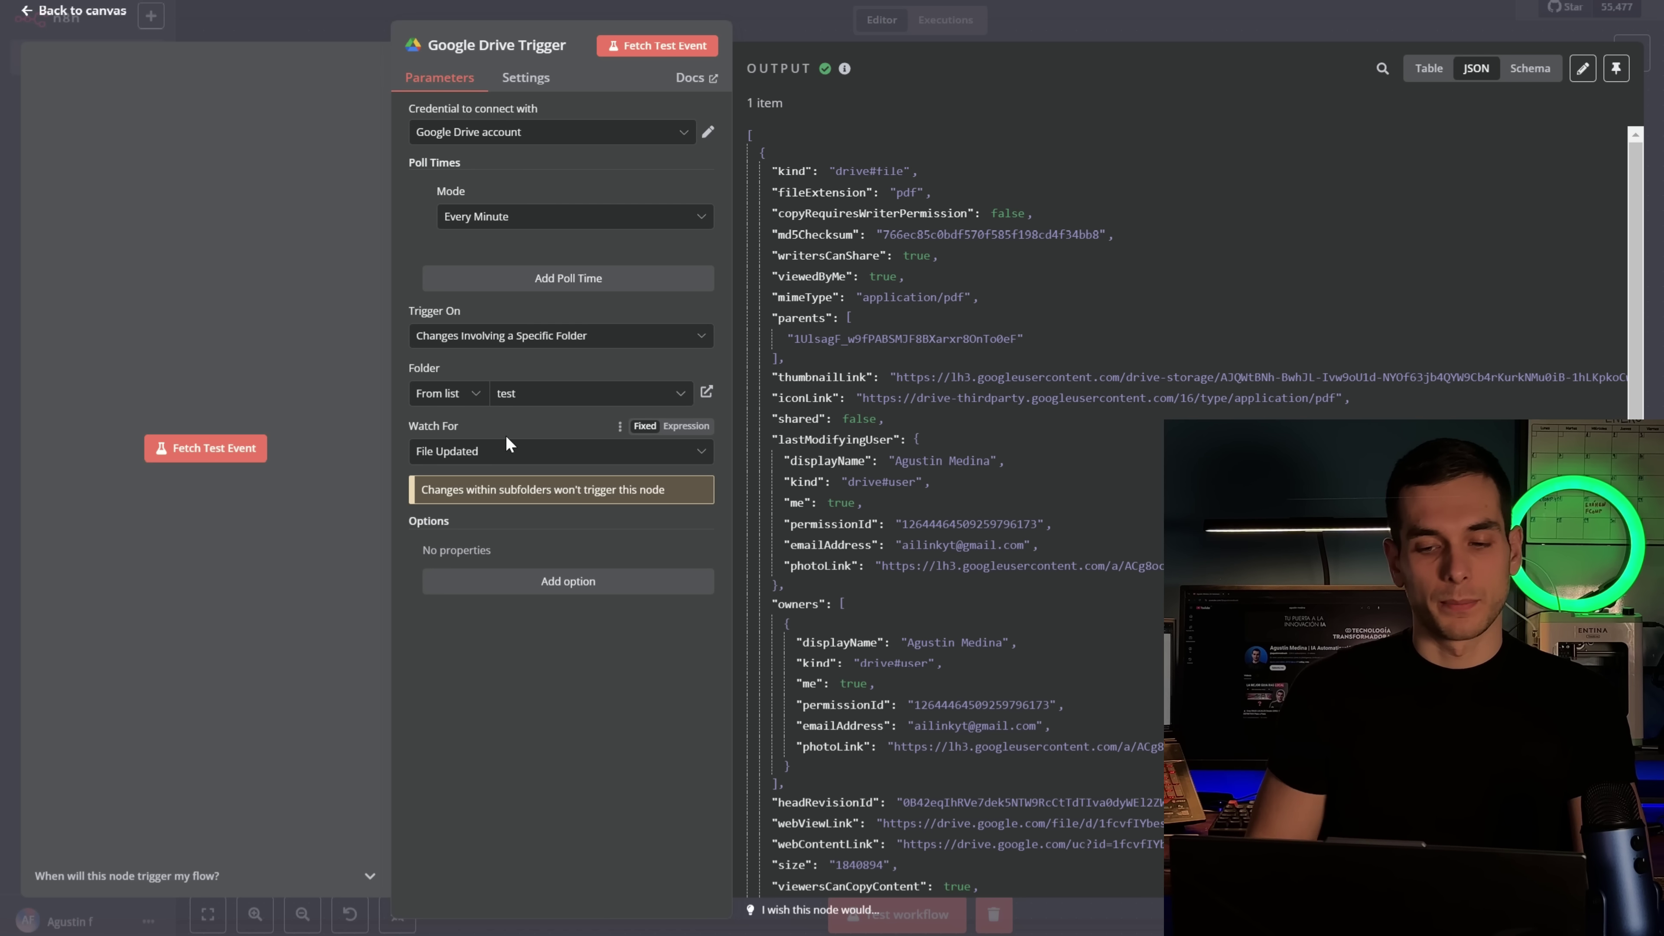
left_click(796, 24)
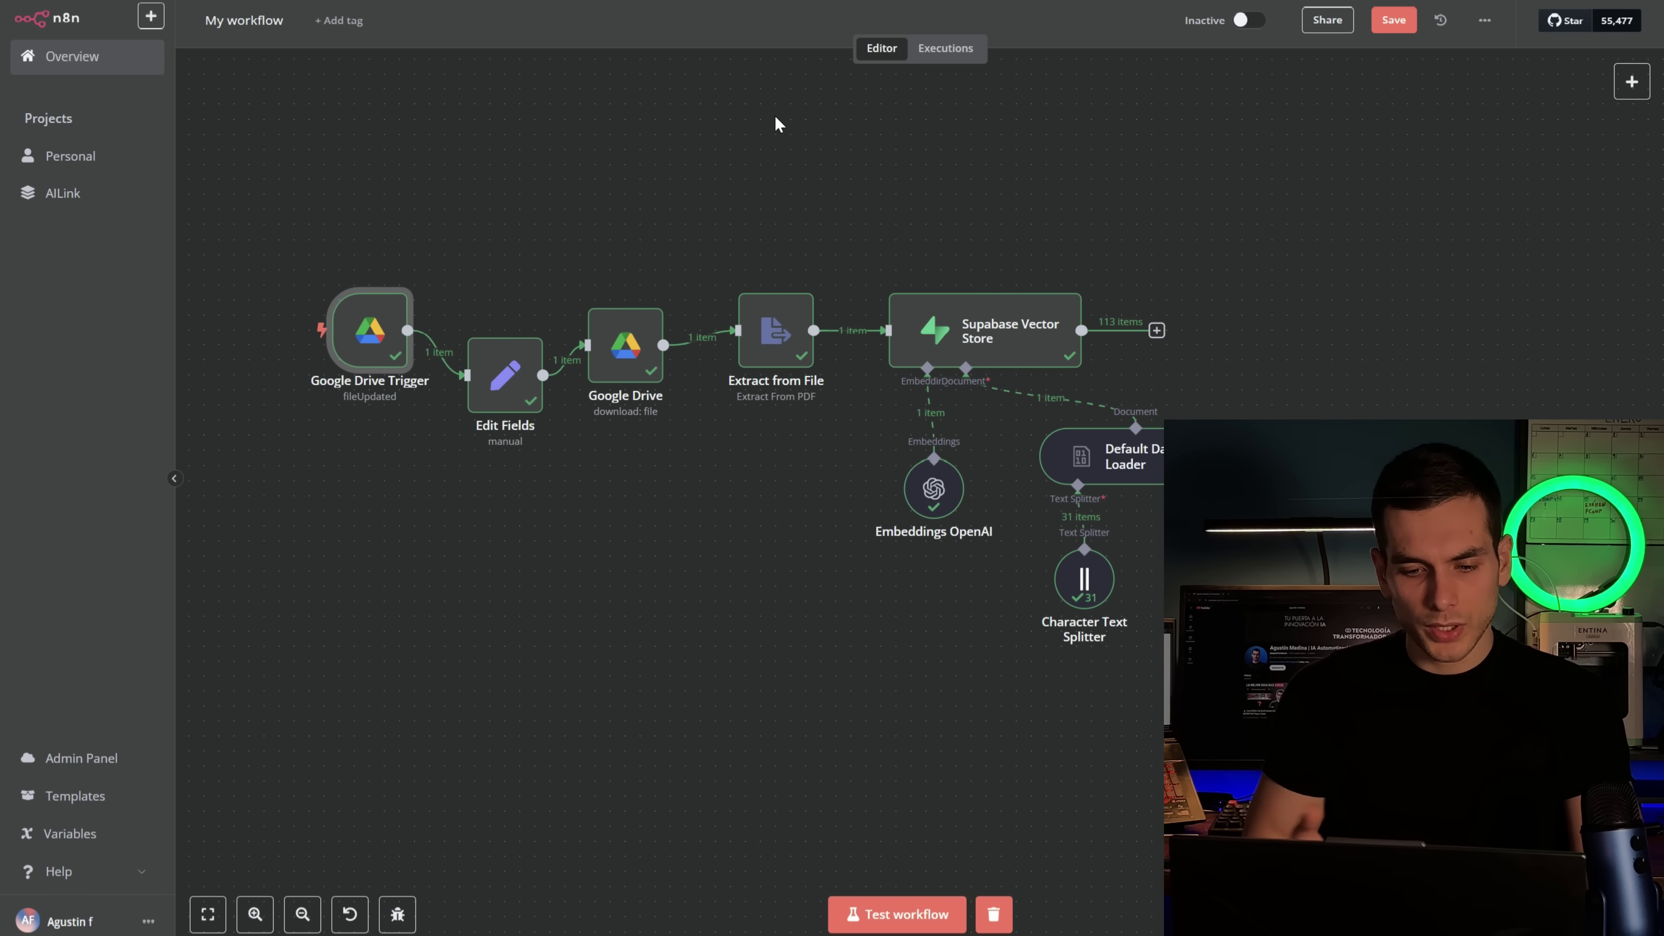
Review the Google Drive node's file download settings and the details of the PDF file in its output
left_click(508, 415)
scroll(669, 478, "right", 1)
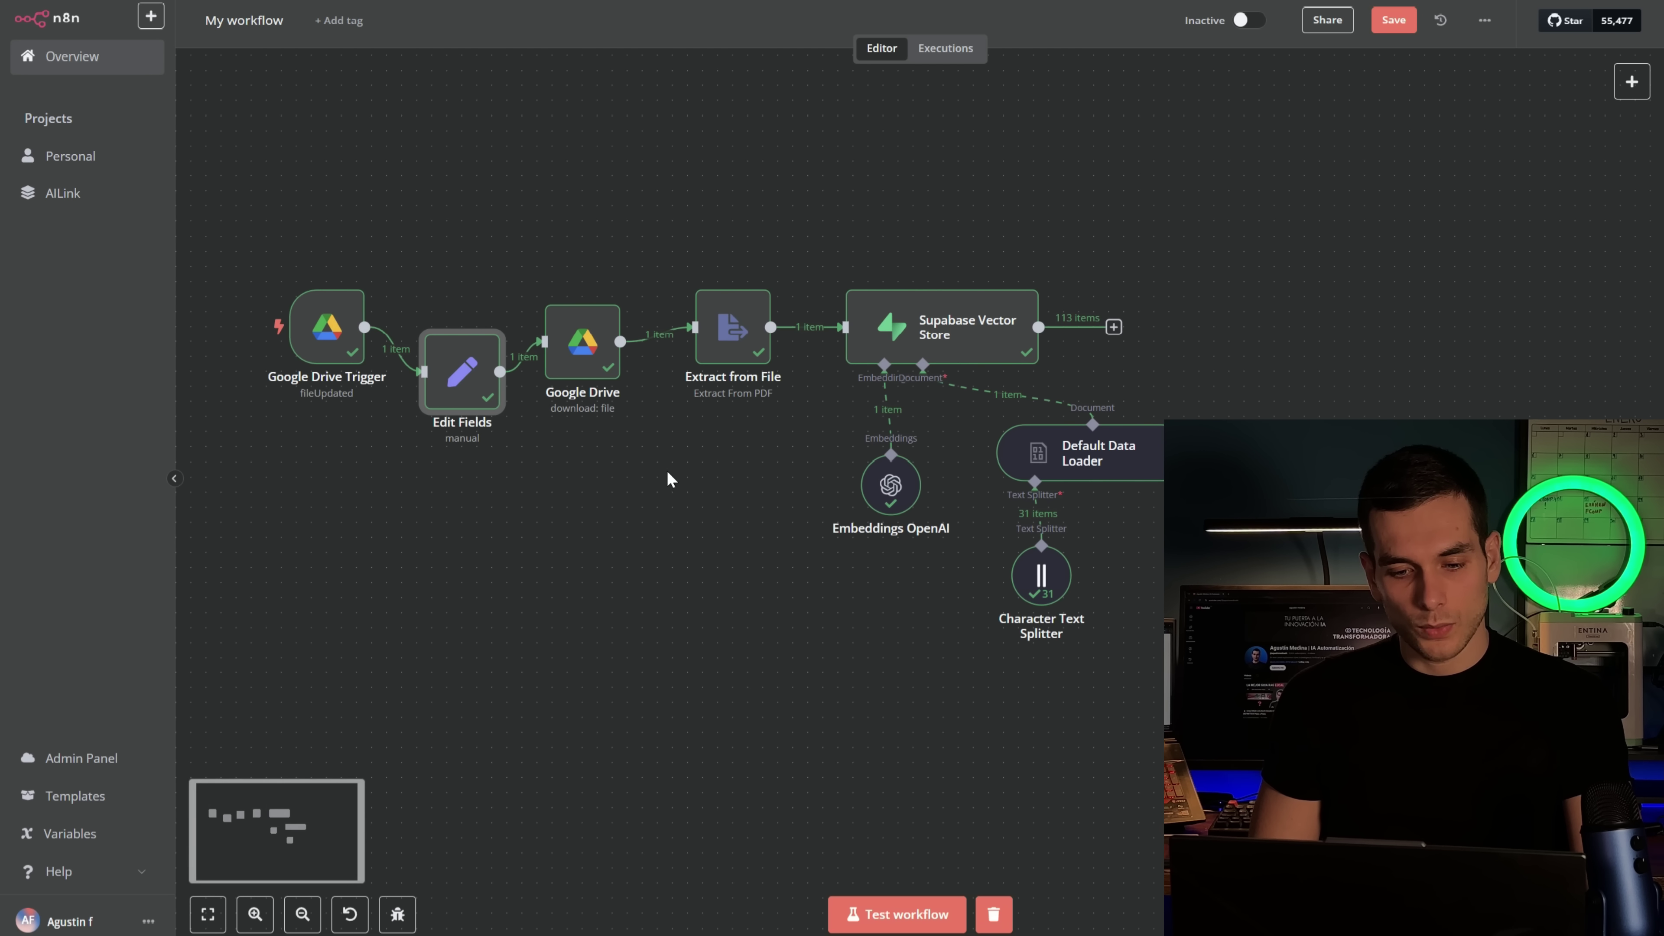
left_click(601, 363)
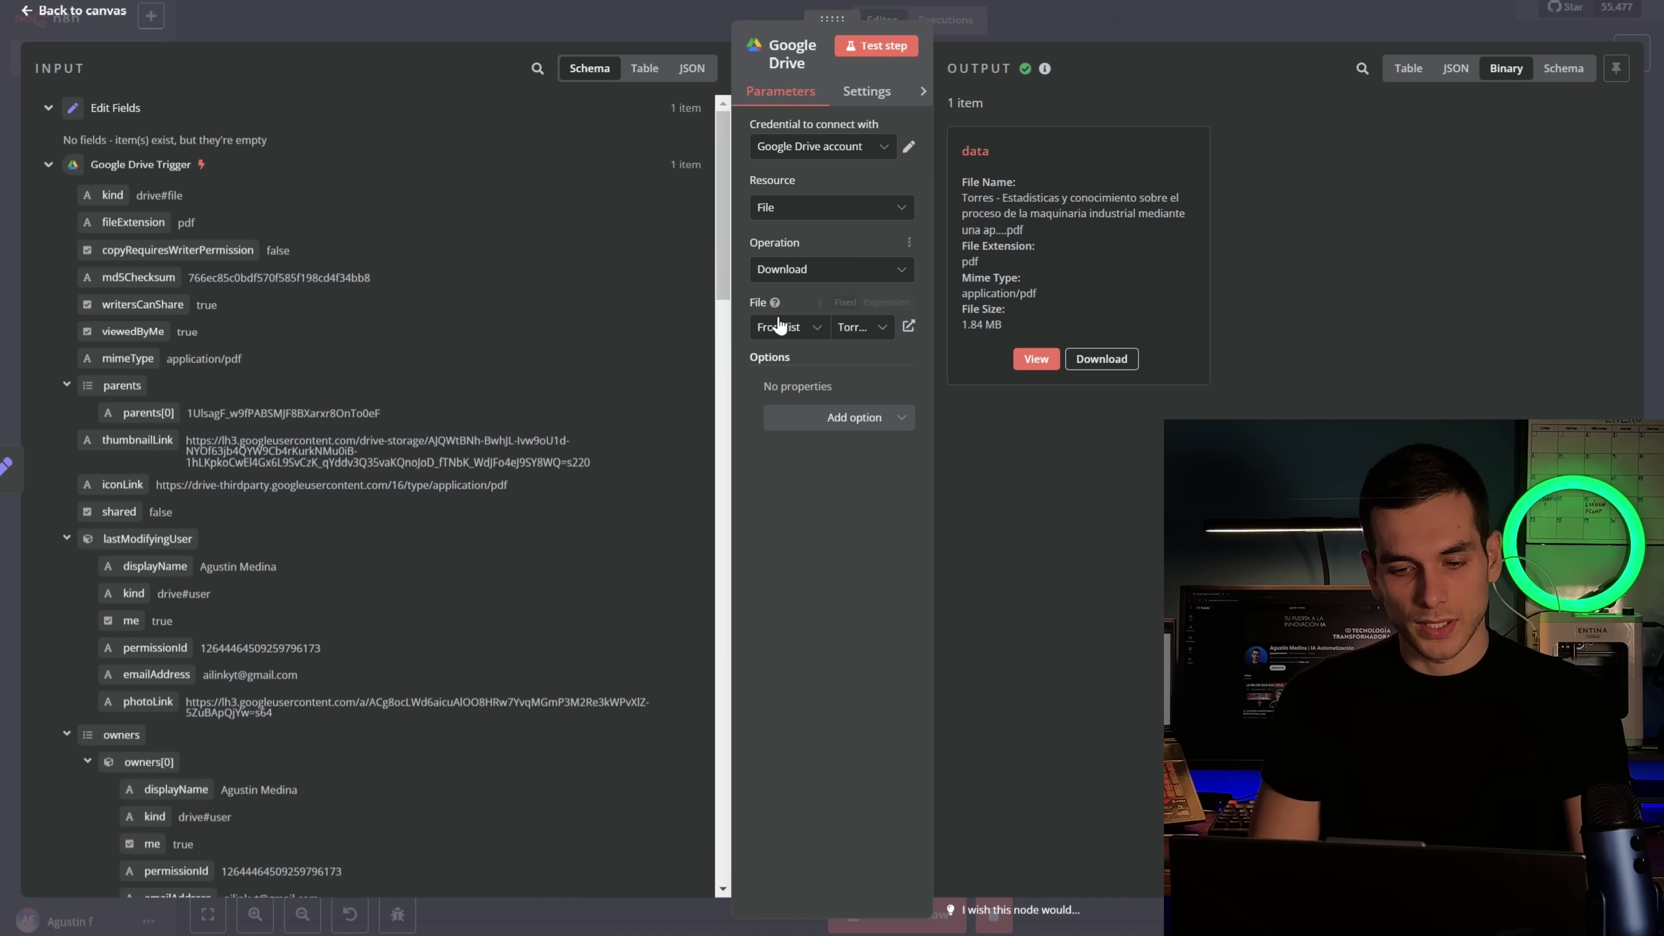
left_click_drag(1029, 274, 1003, 198)
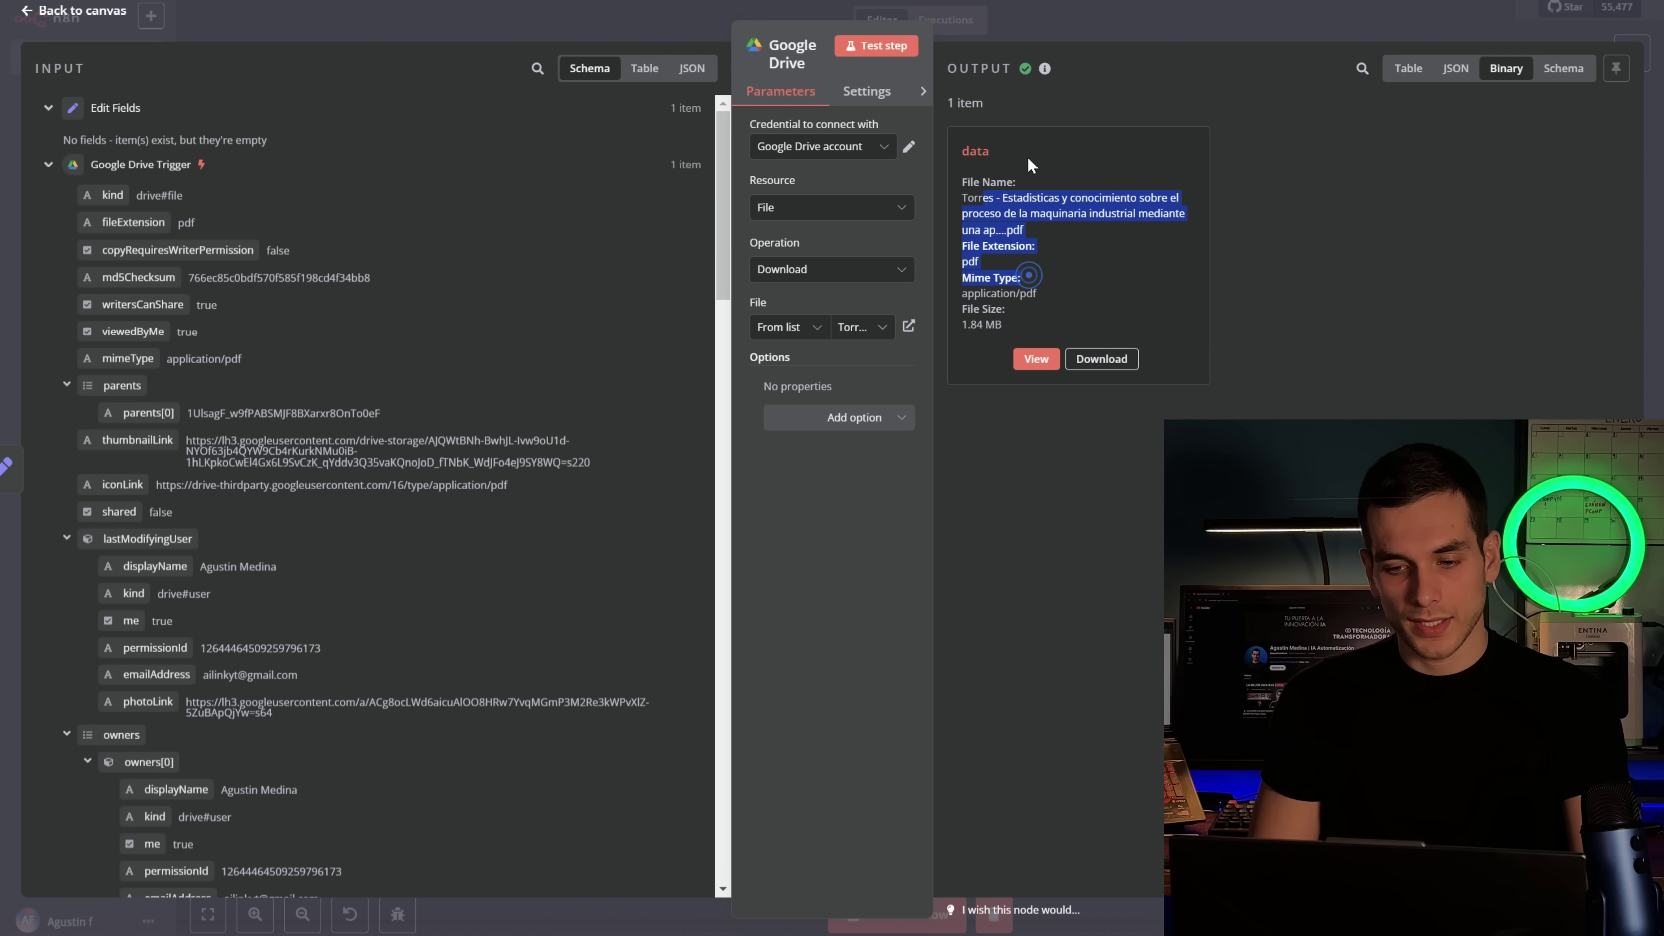
left_click(1097, 27)
Inspect the Extract from File node's input PDF and view its extracted output as JSON
left_click_drag(773, 528, 706, 520)
double_click(649, 330)
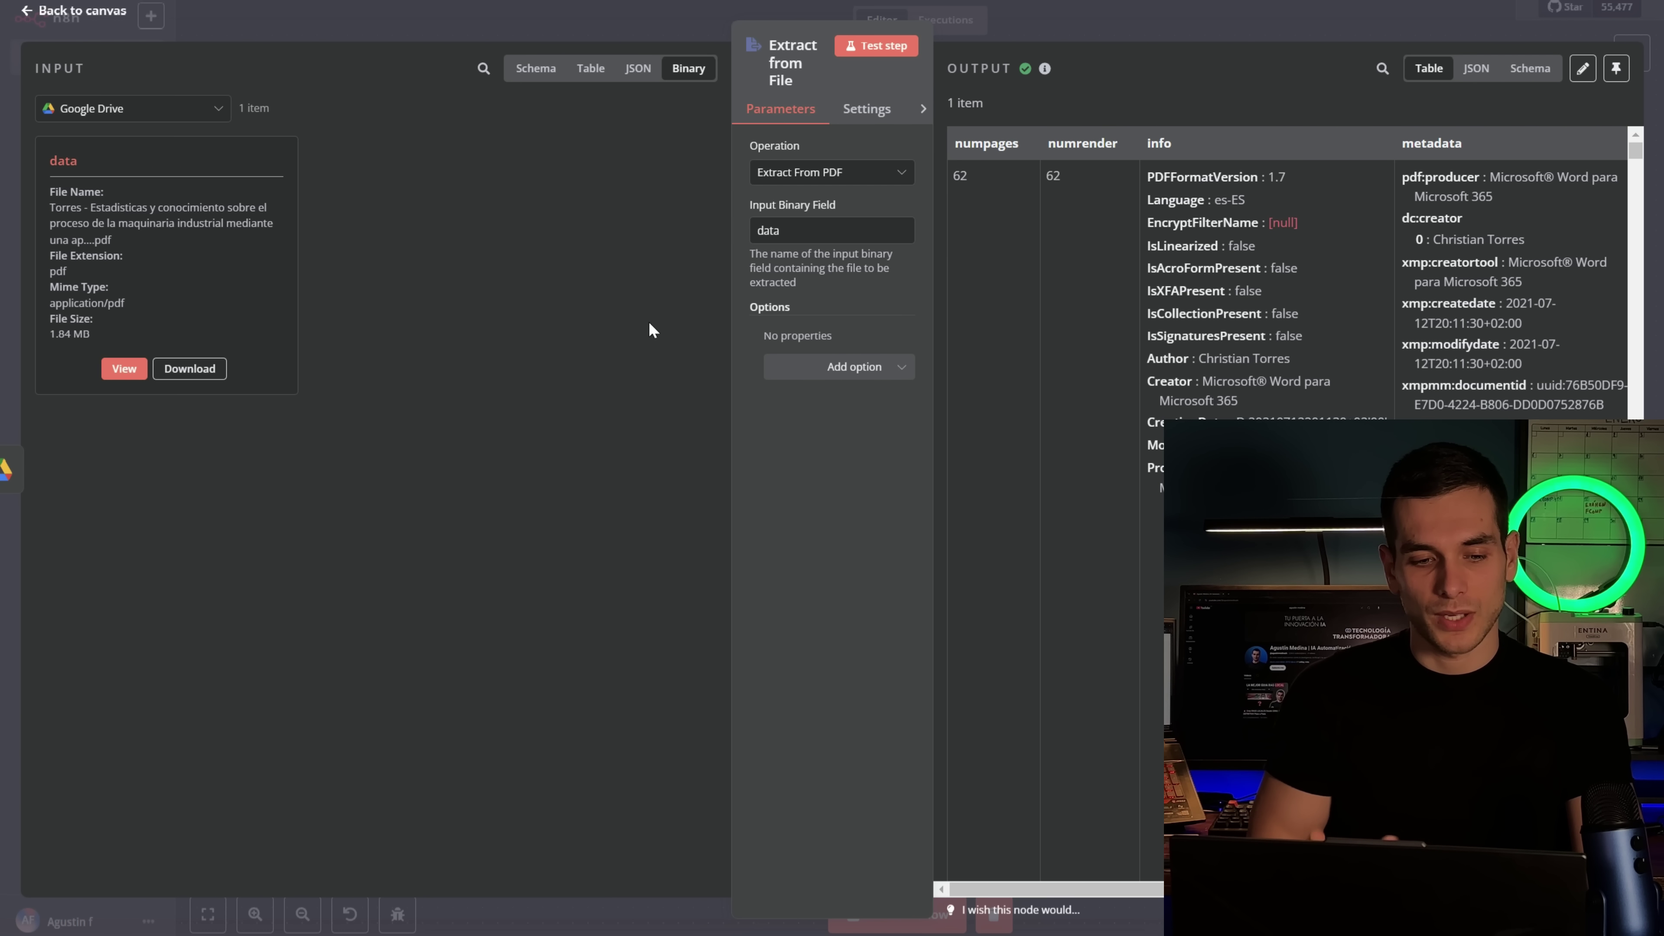
left_click_drag(214, 280, 15, 191)
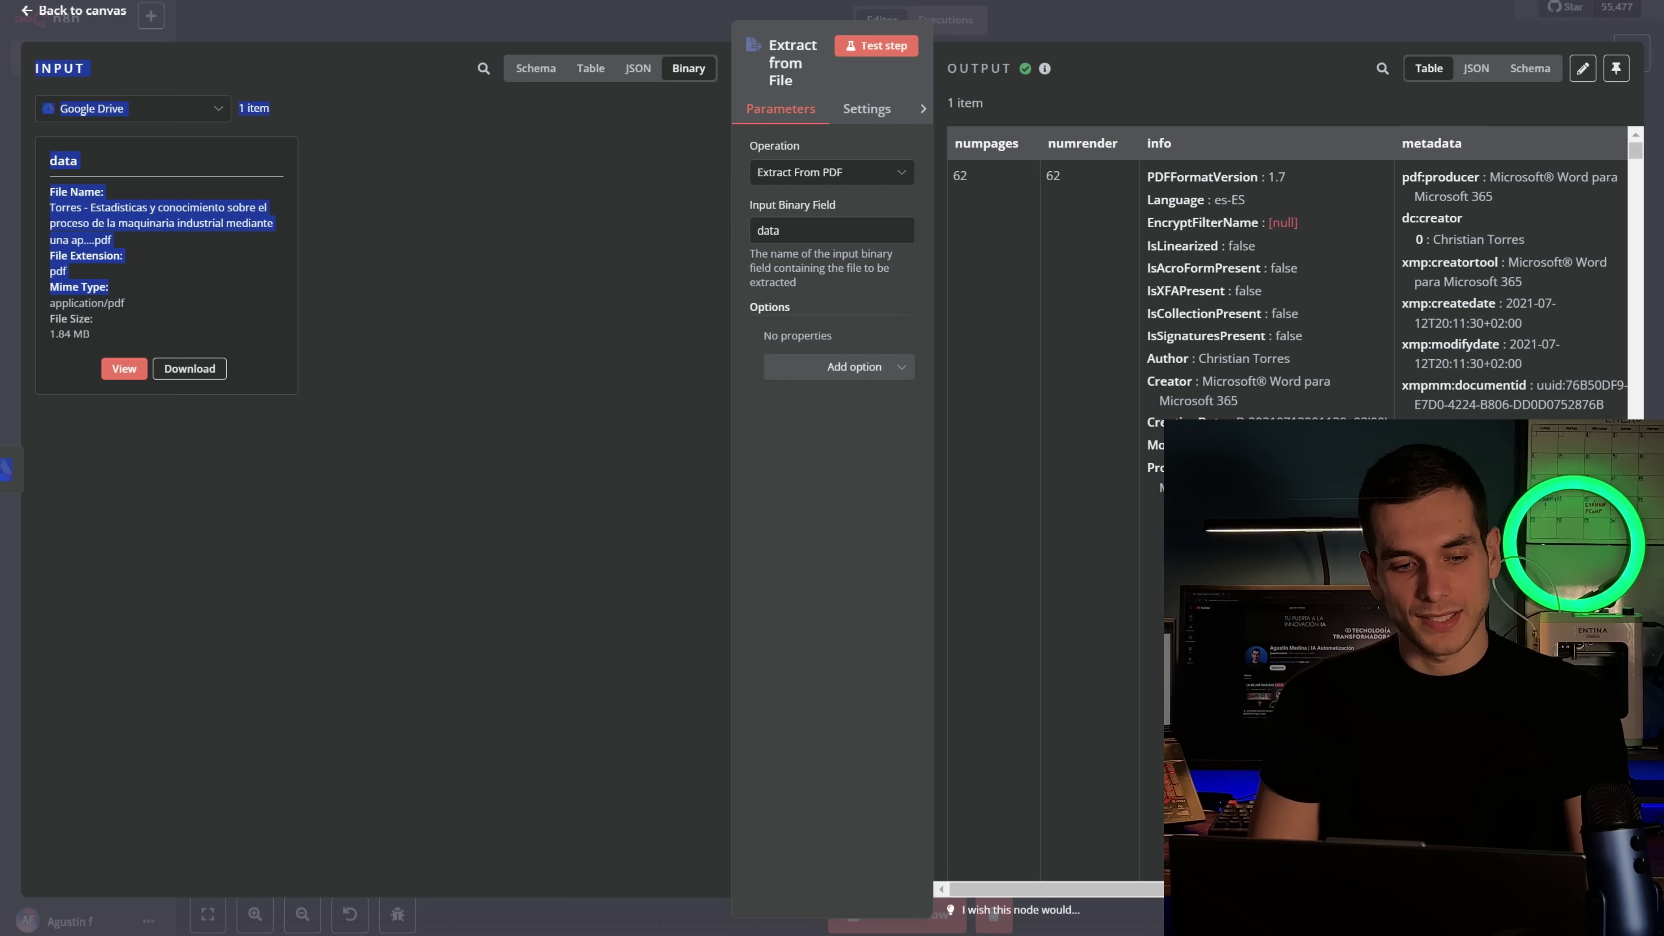
left_click(144, 224)
left_click_drag(201, 271, 90, 209)
left_click(178, 249)
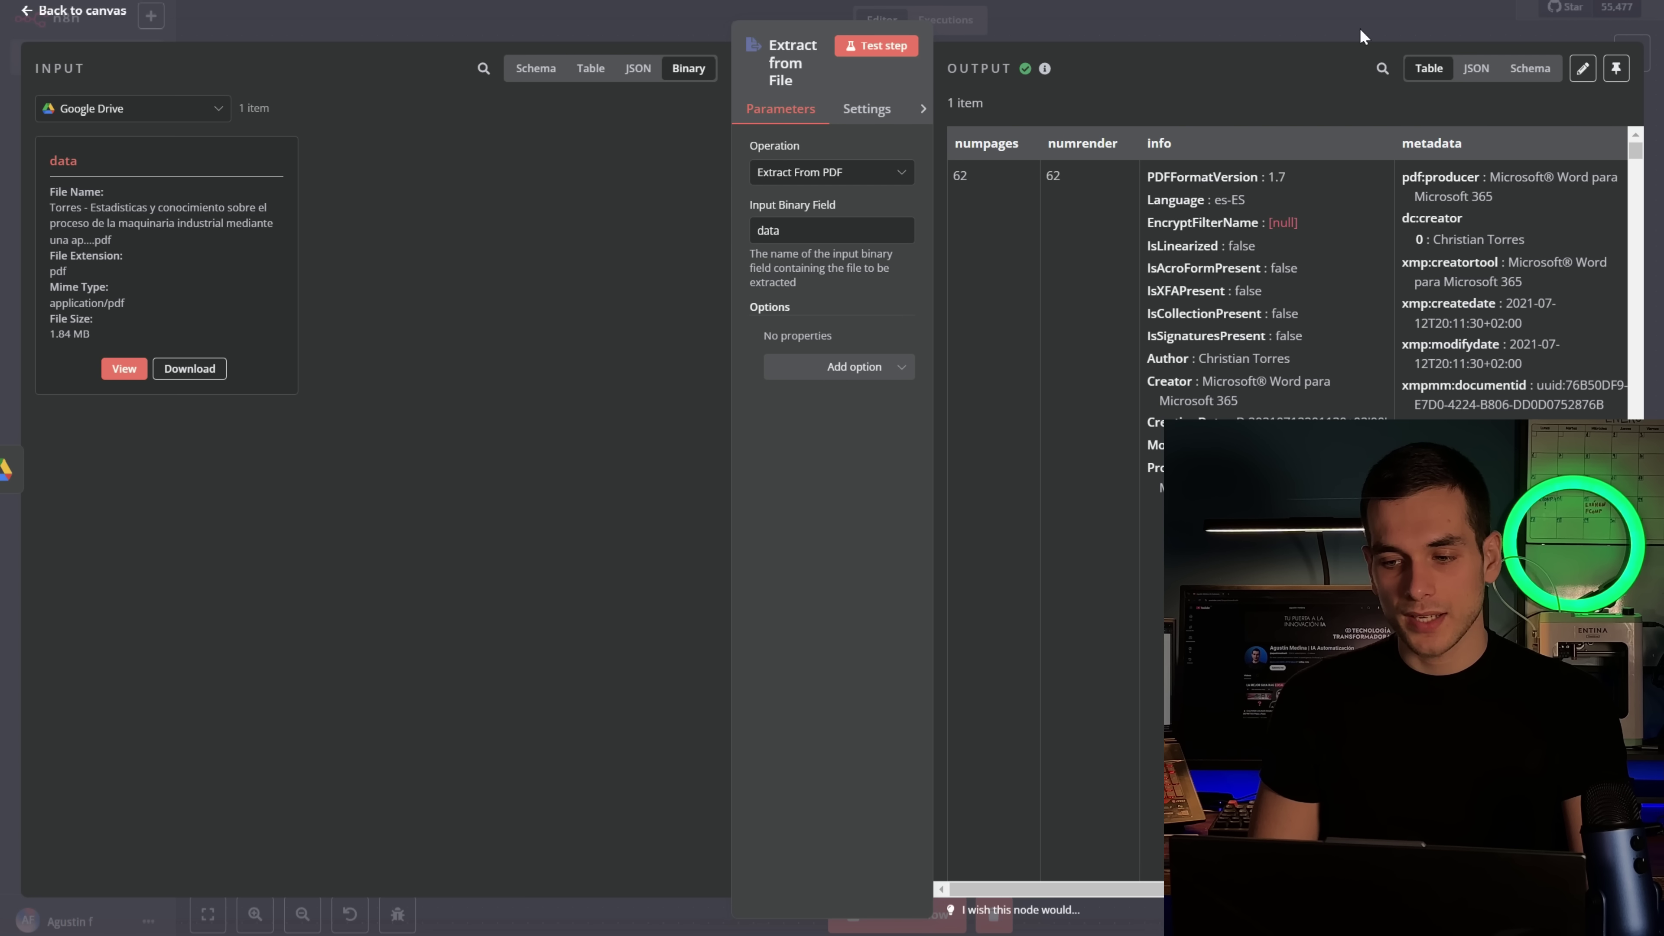
left_click(1480, 68)
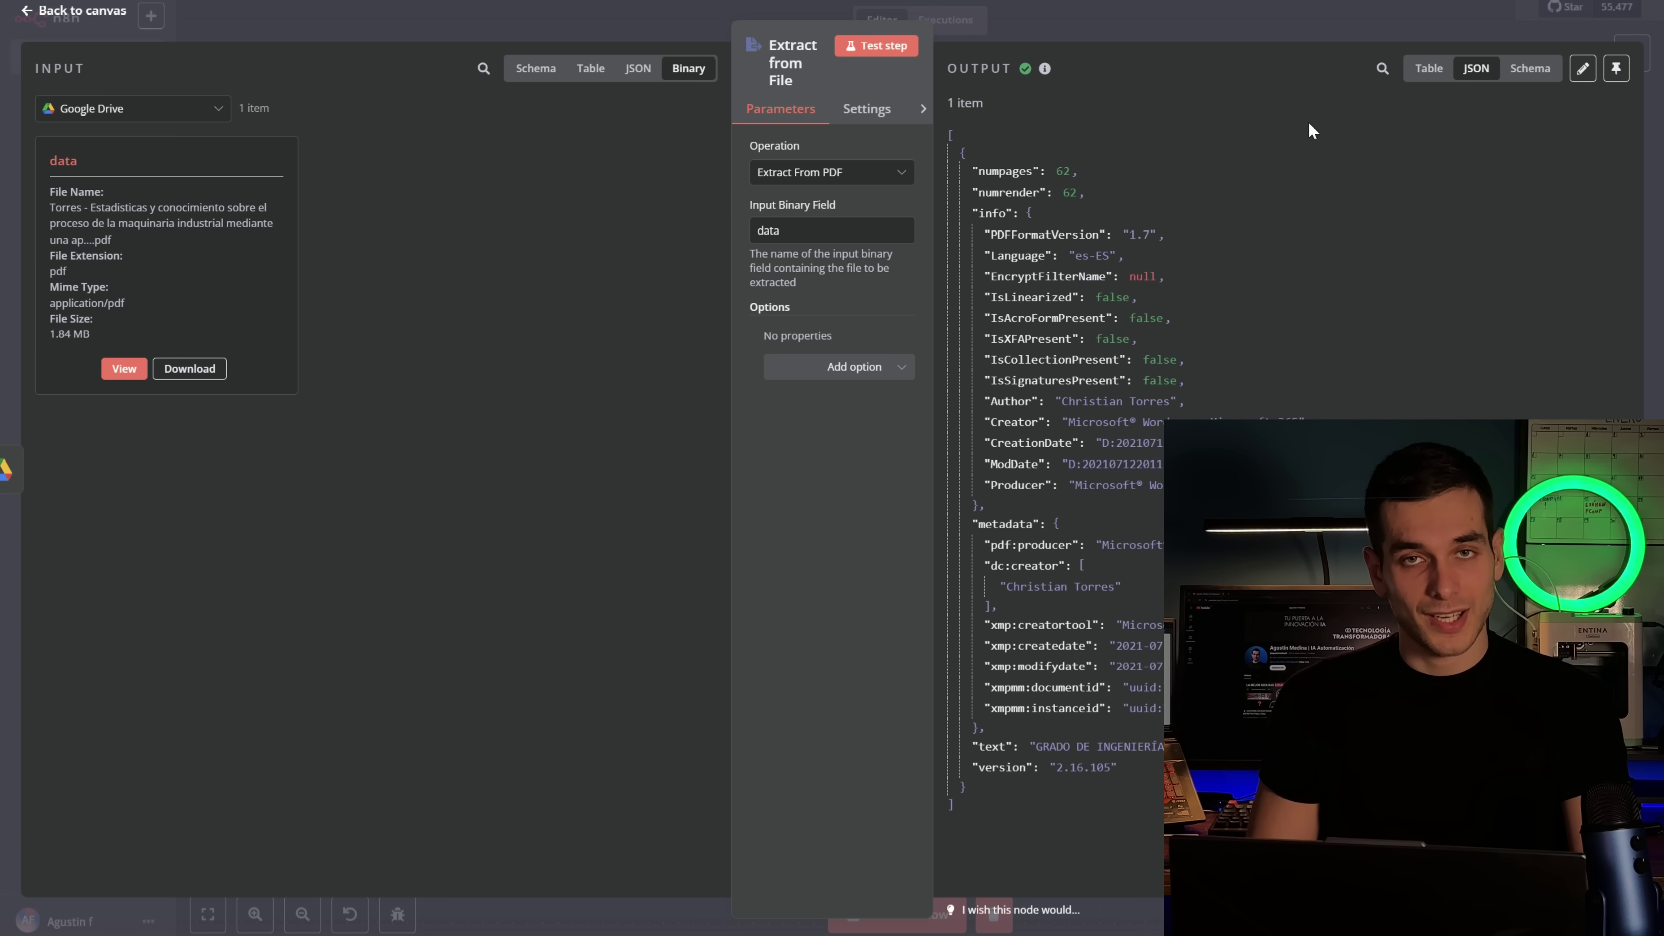
key("Escape")
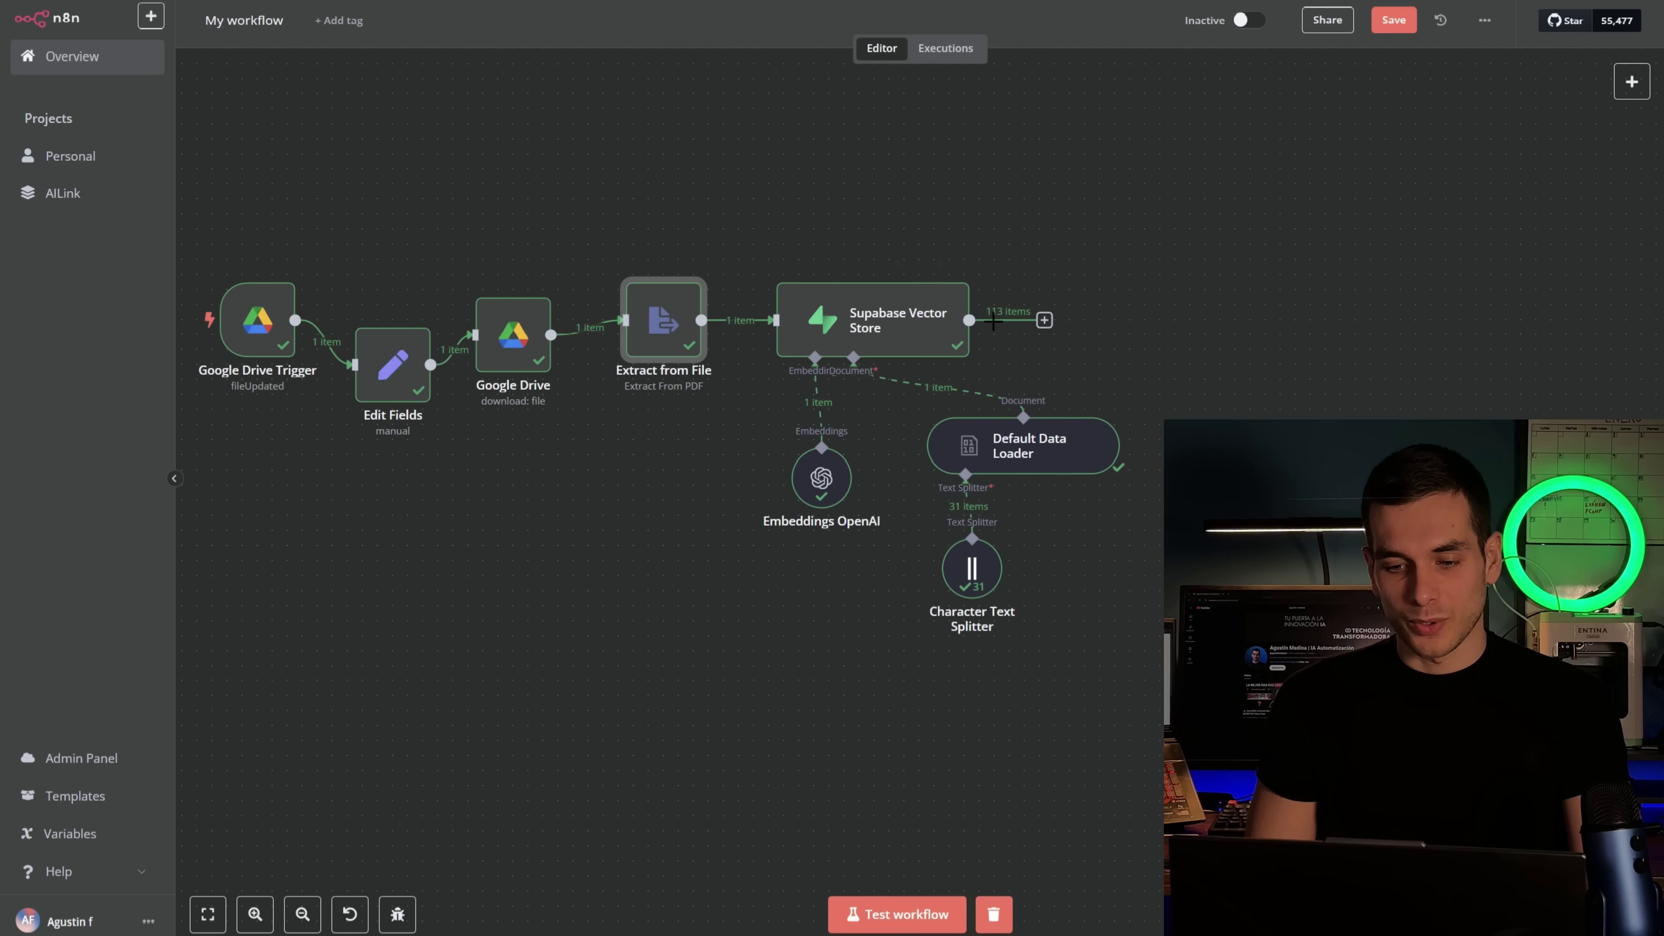
Review the Supabase Vector Store node's document insertion settings and open the Embeddings OpenAI node
left_click_drag(1061, 355, 1037, 324)
double_click(917, 304)
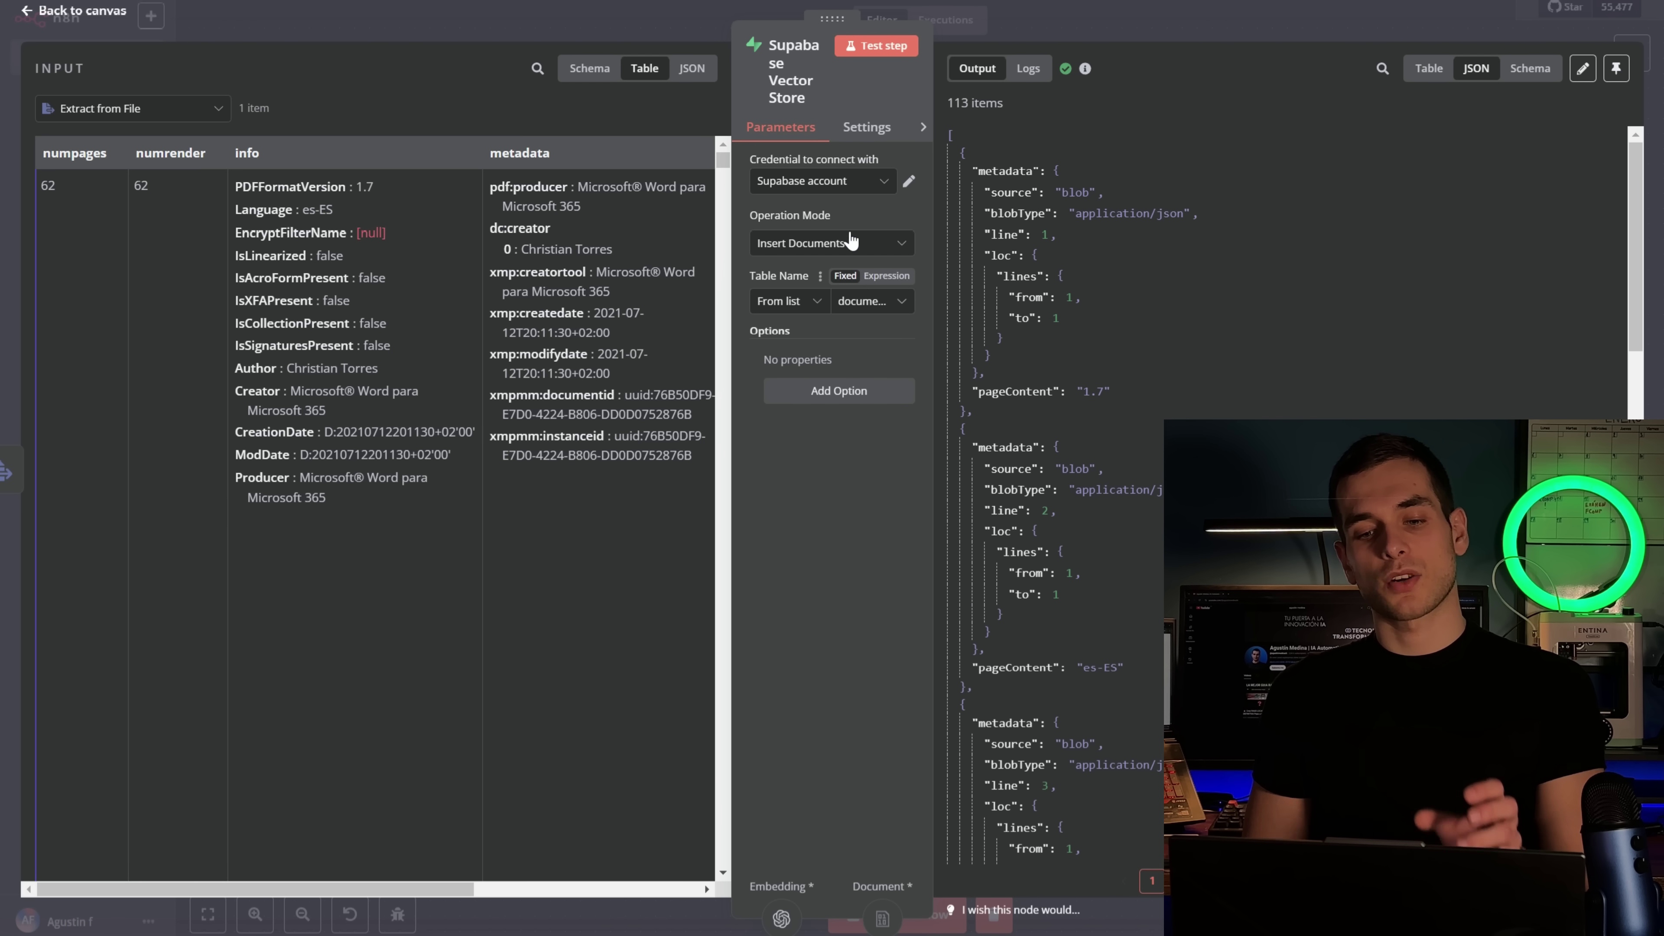
left_click(1025, 22)
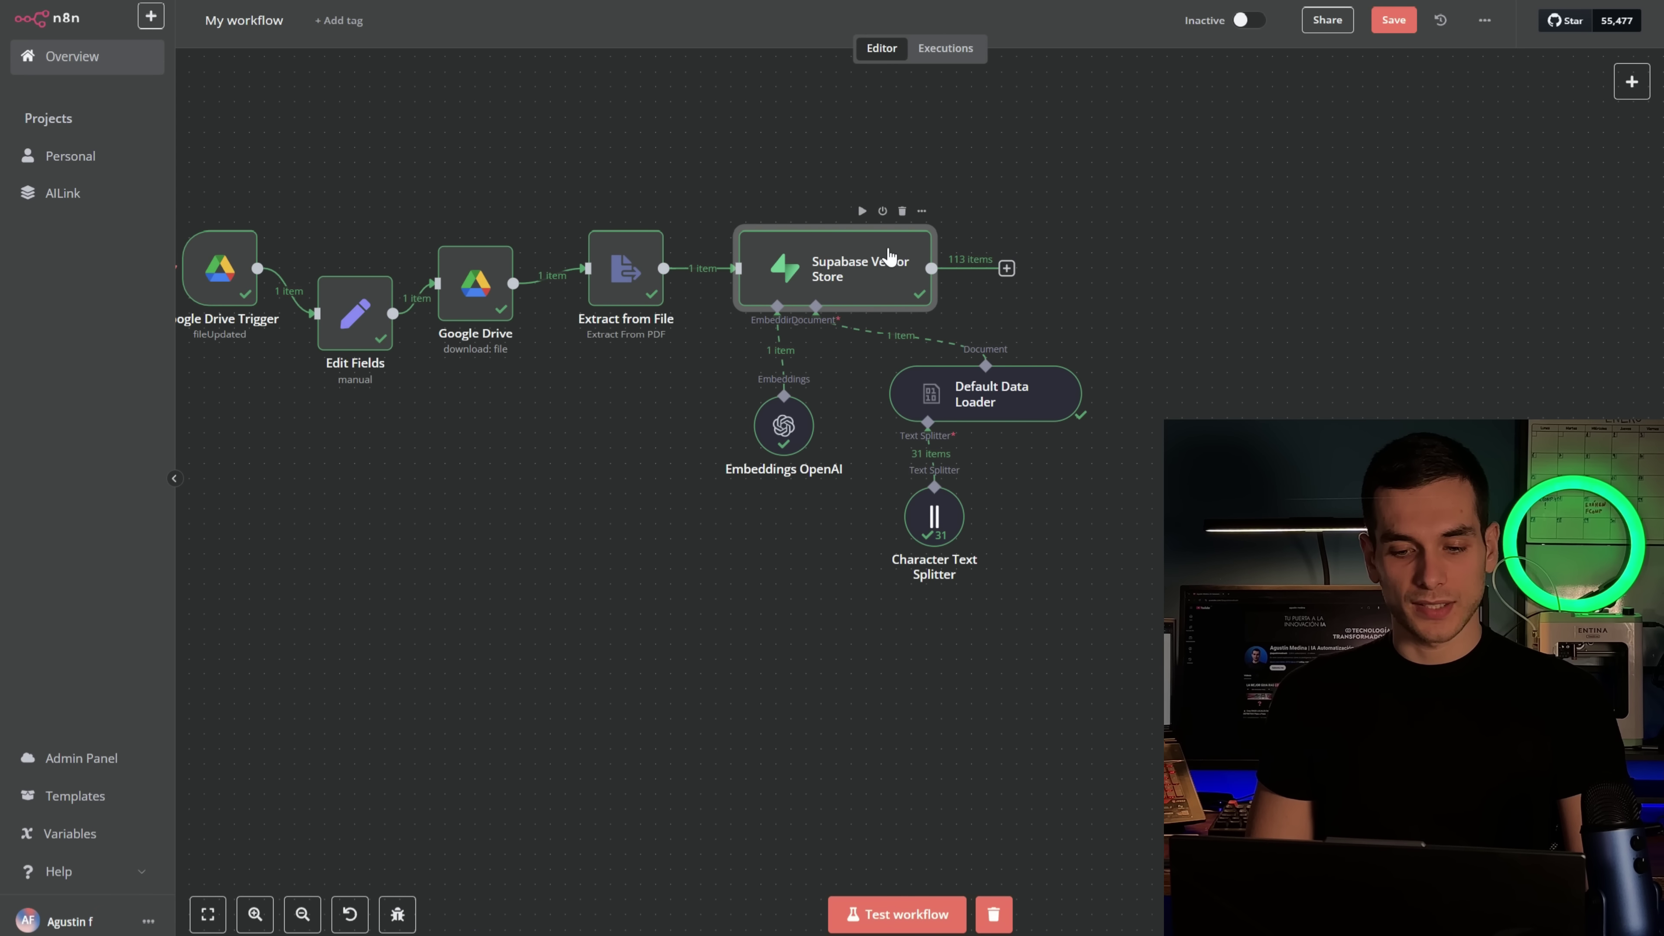
scroll(813, 567, "down", 2)
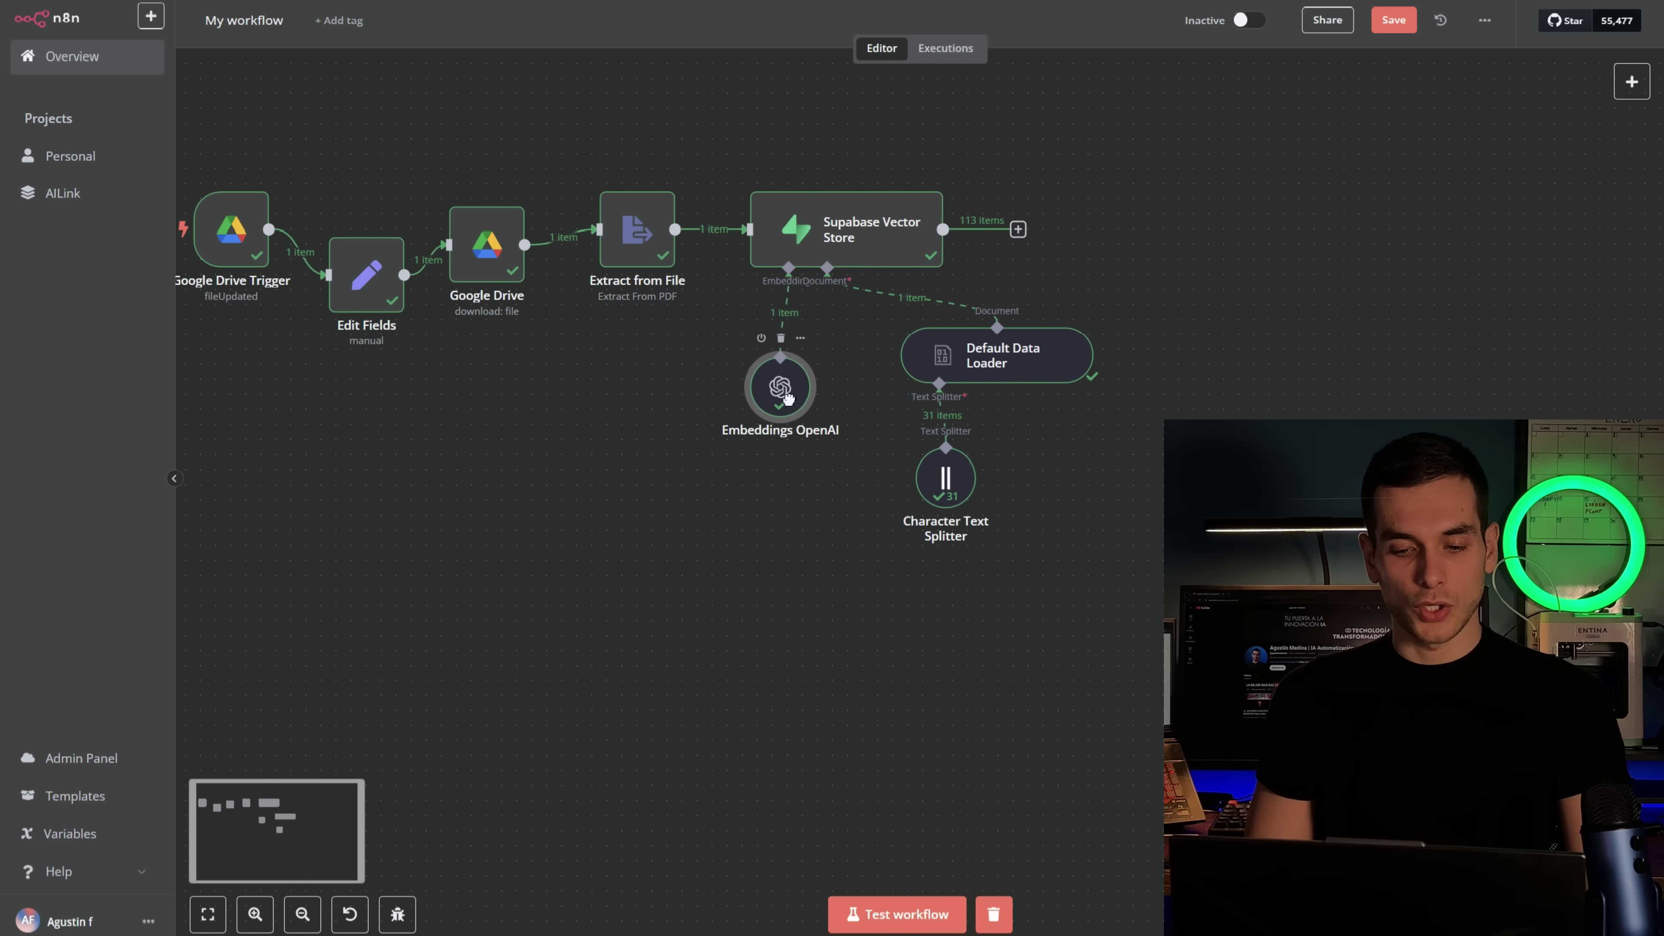
double_click(770, 401)
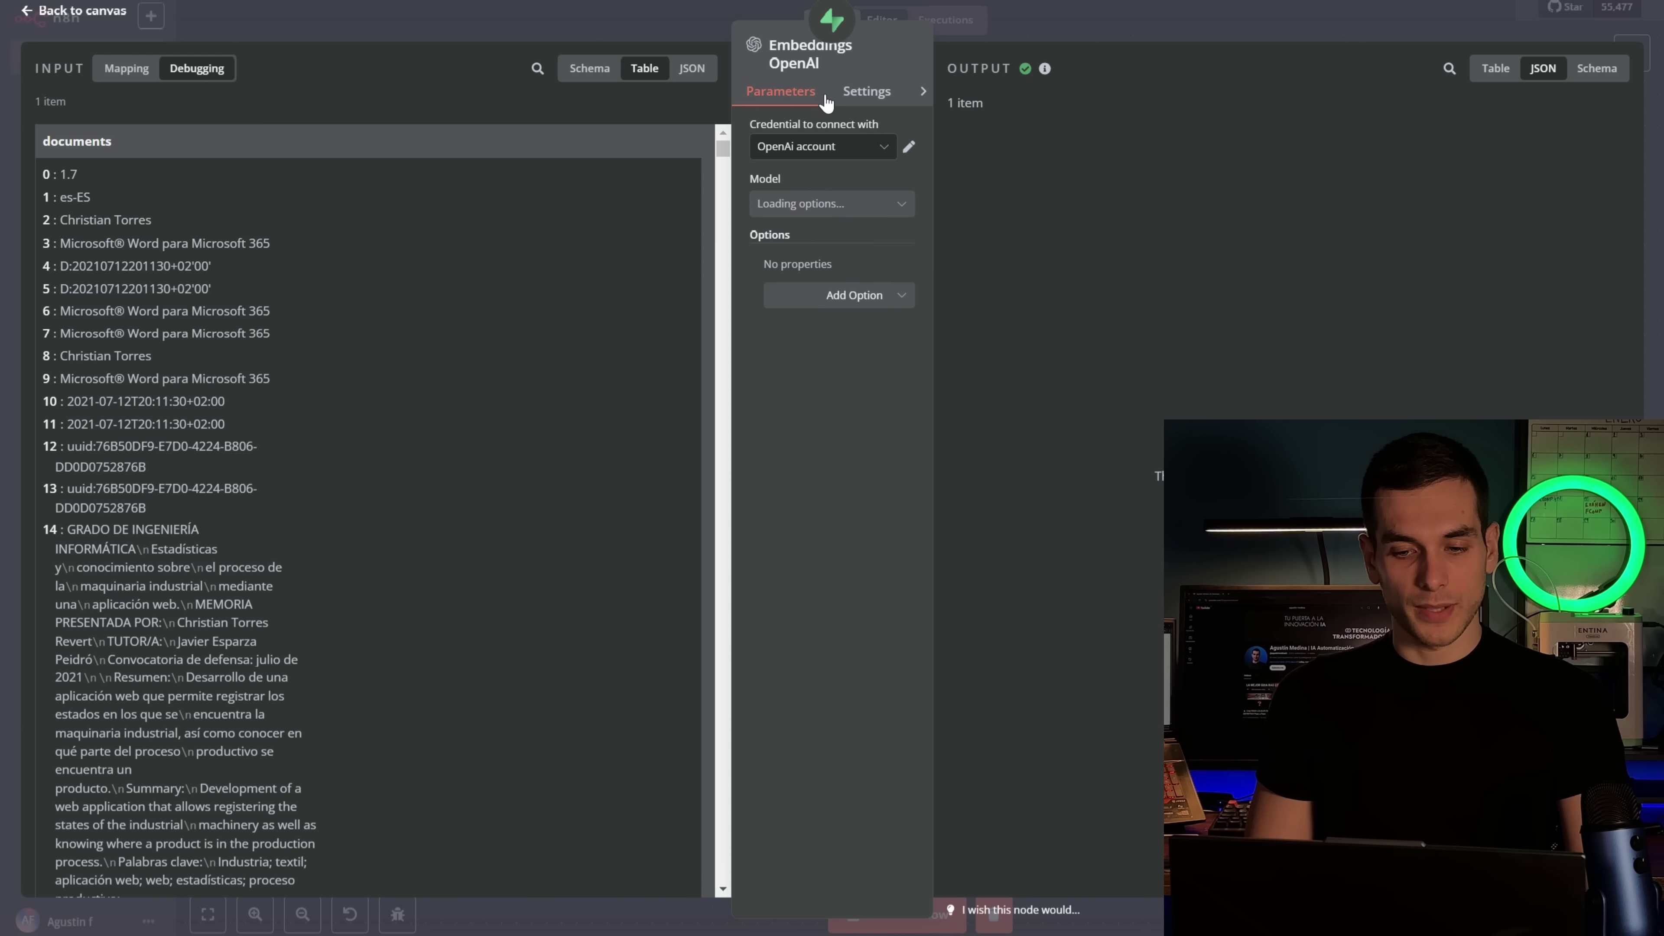
Review the Embeddings OpenAI node's credential and model settings and shift the node slightly on the canvas
left_click(998, 33)
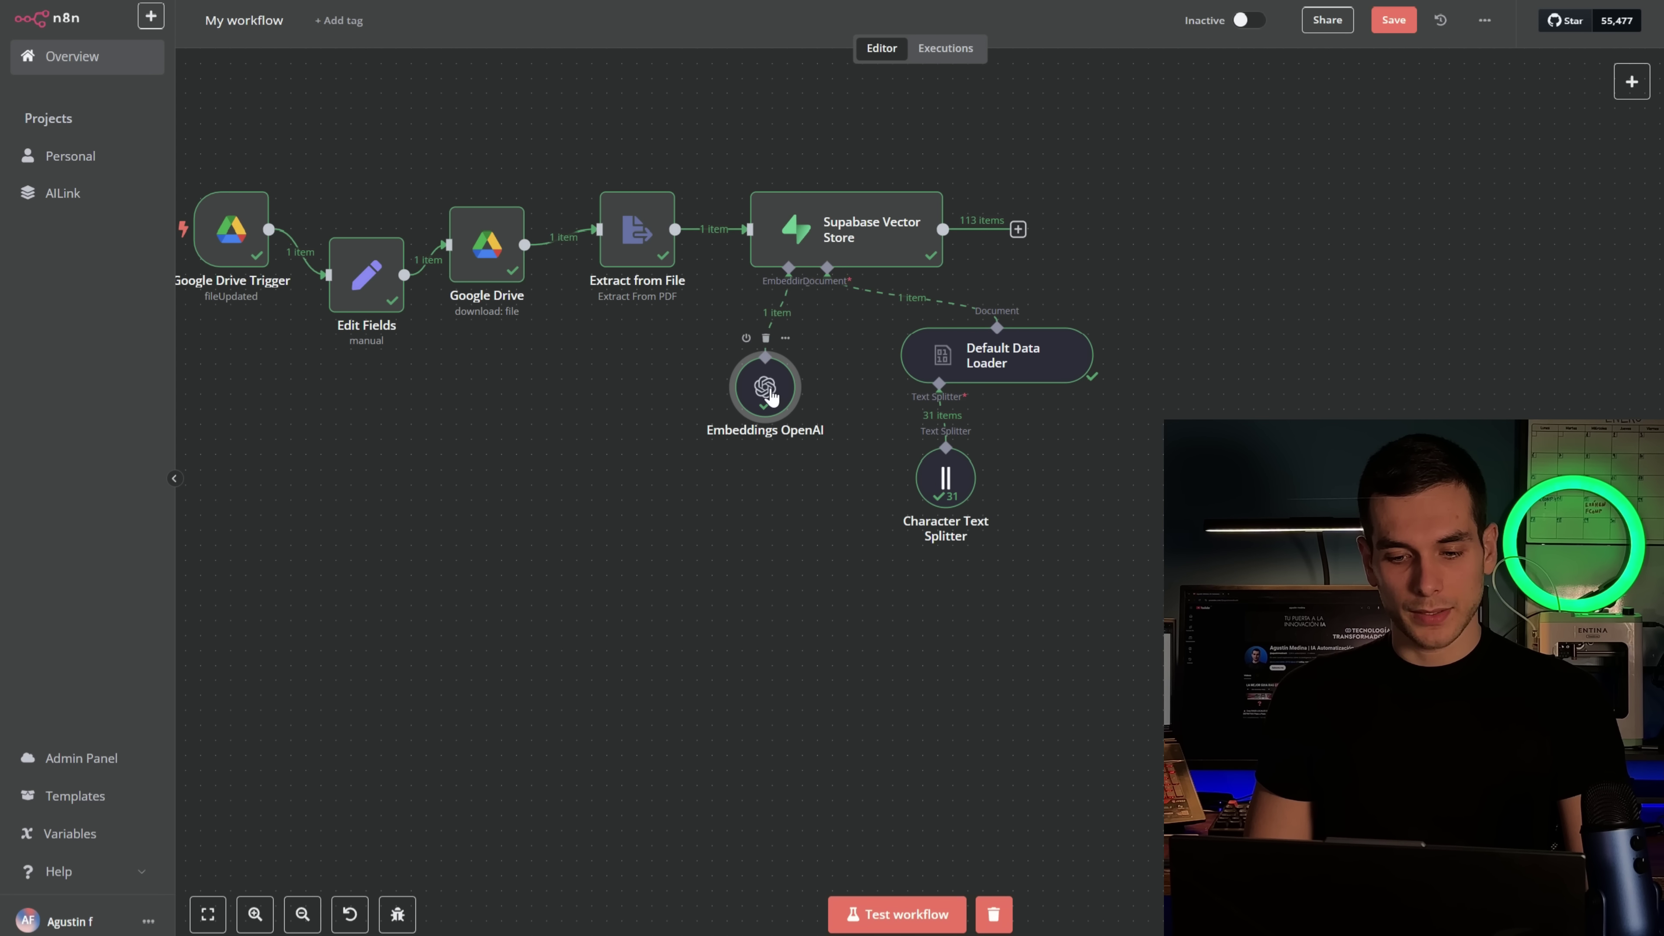
left_click_drag(772, 396, 746, 398)
double_click(746, 398)
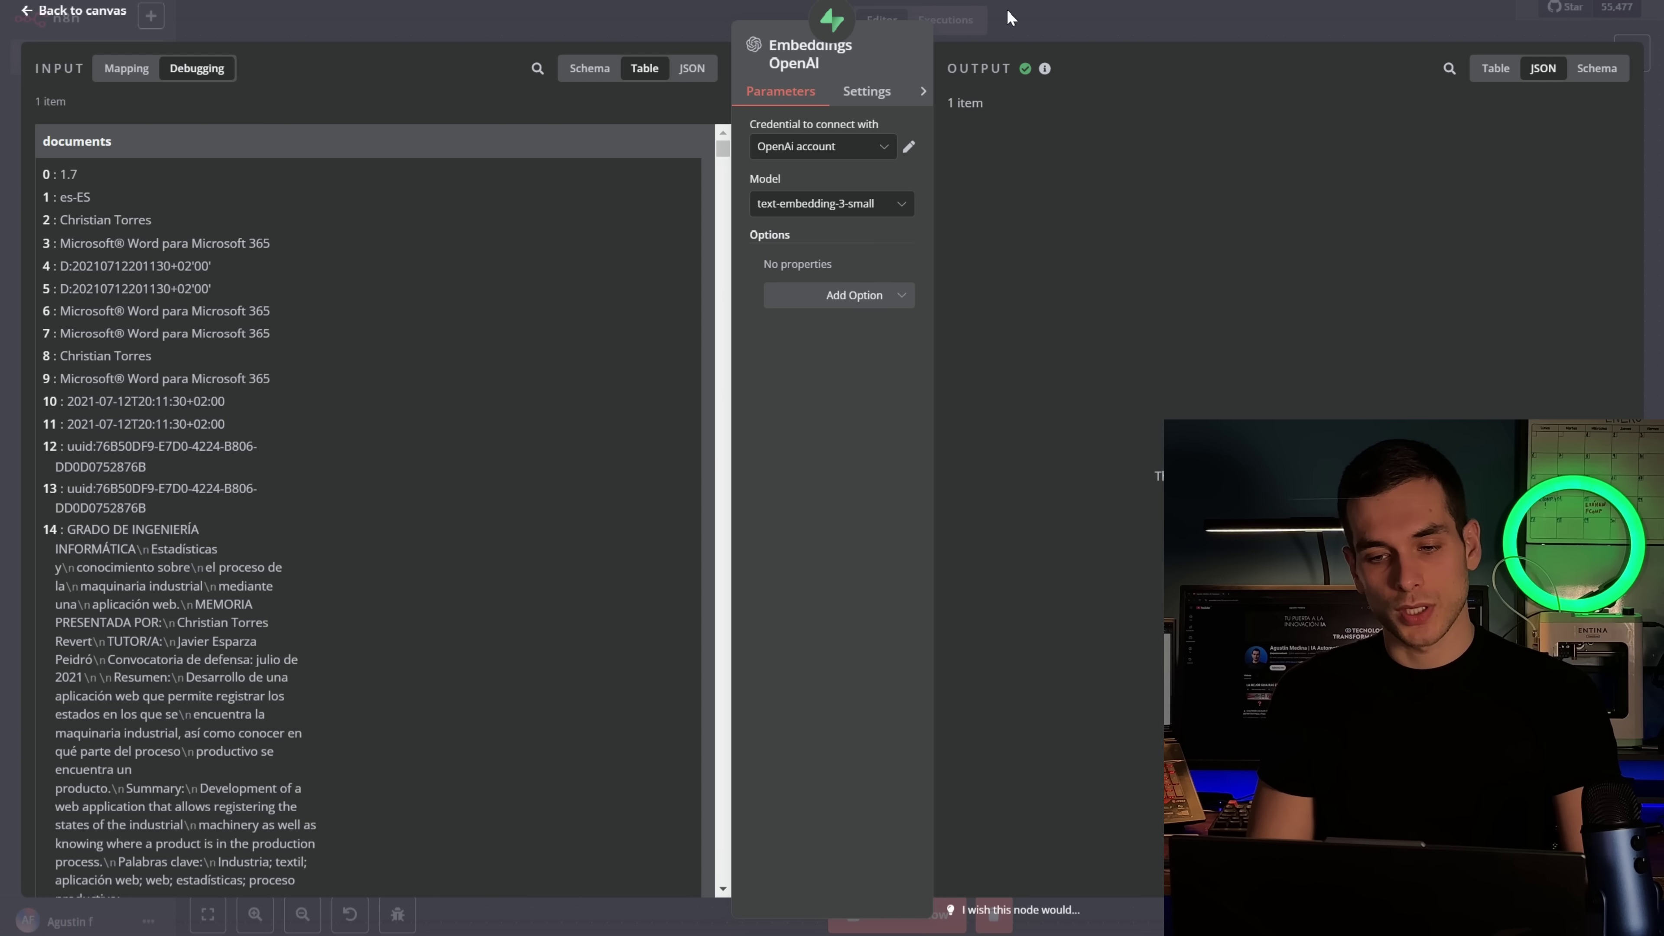
left_click(998, 36)
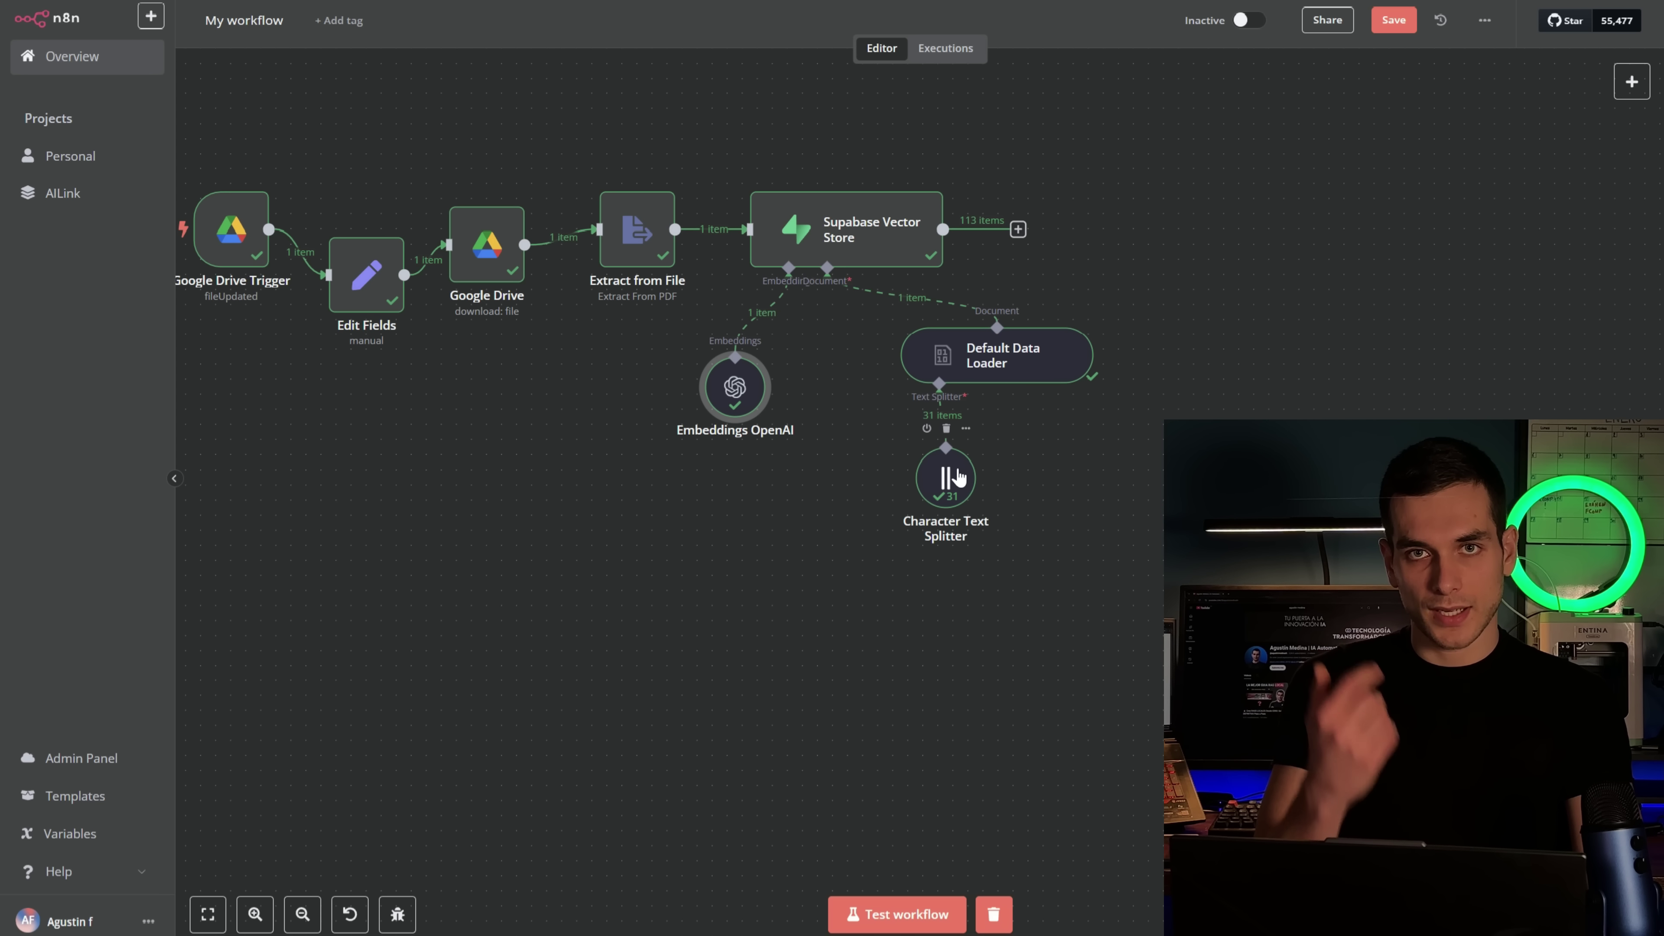
left_click_drag(701, 395, 716, 397)
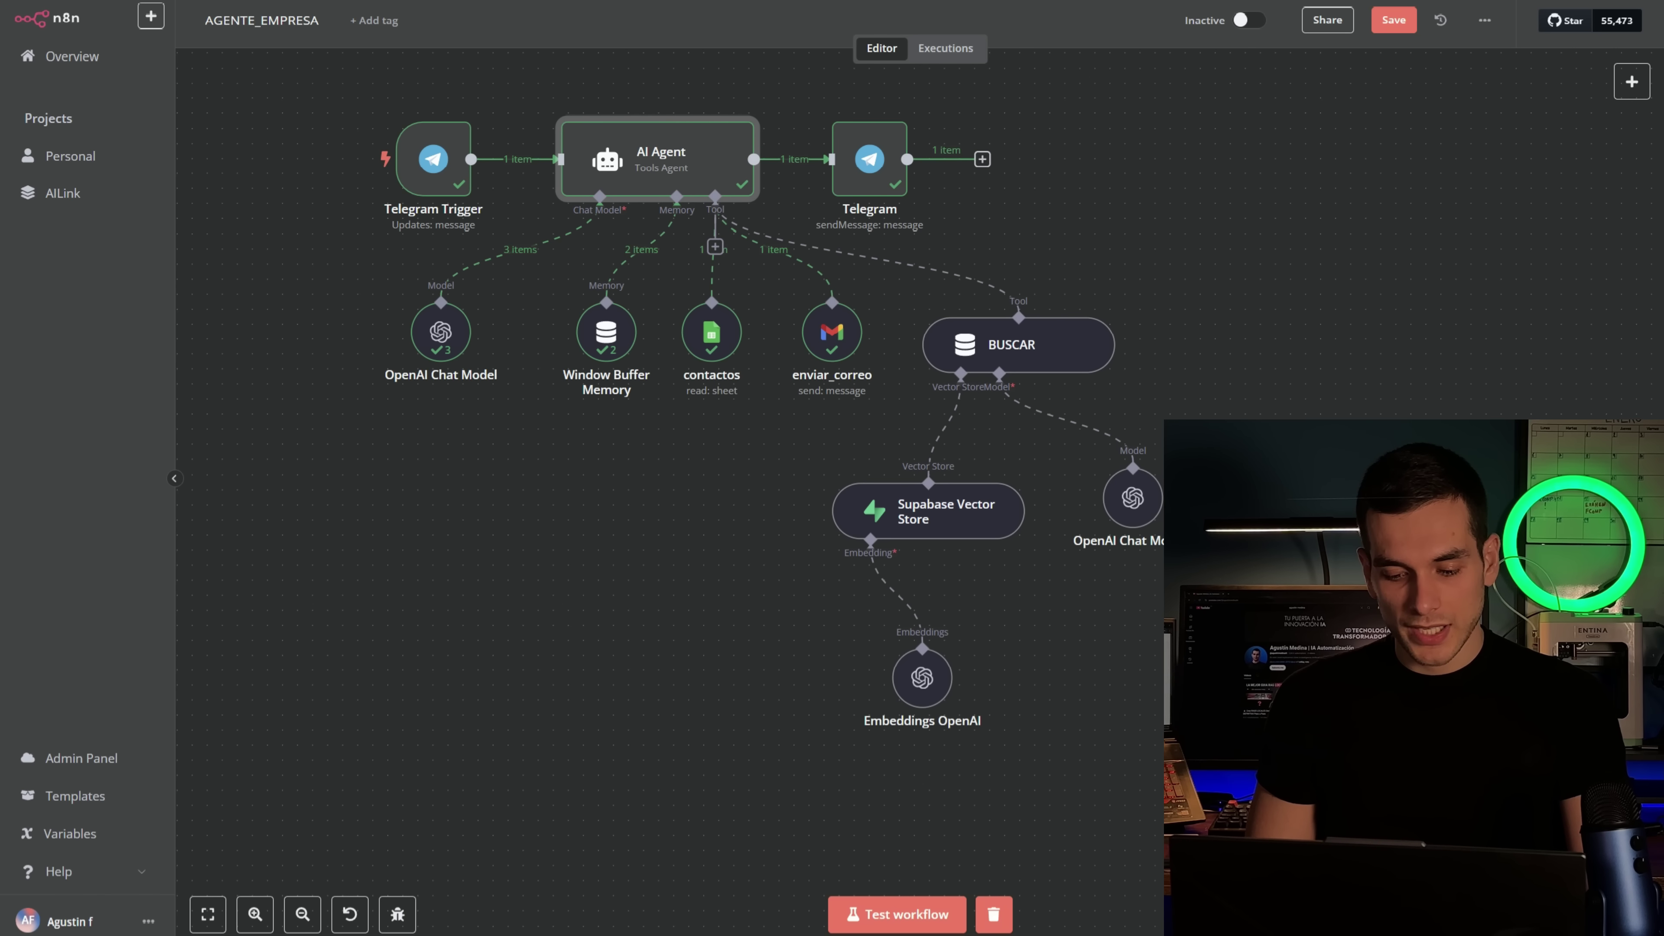
Switch to the Telegram bot chat and send a message asking it to email a contact about how the GUI works
key("alt+Tab")
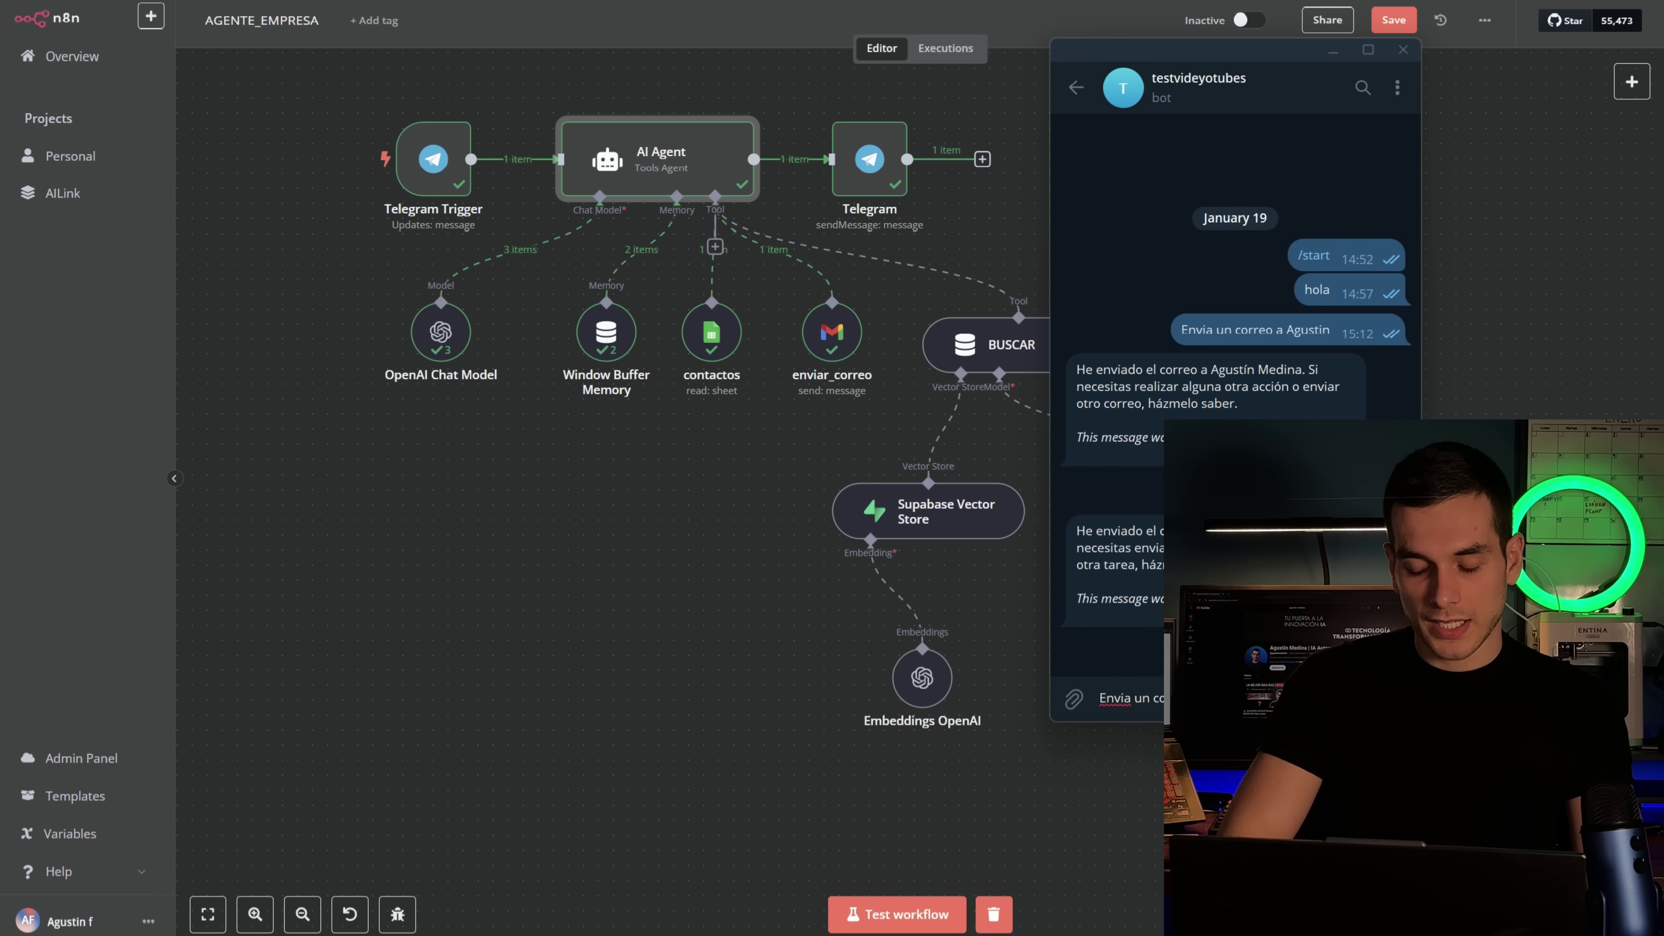
type("como funci")
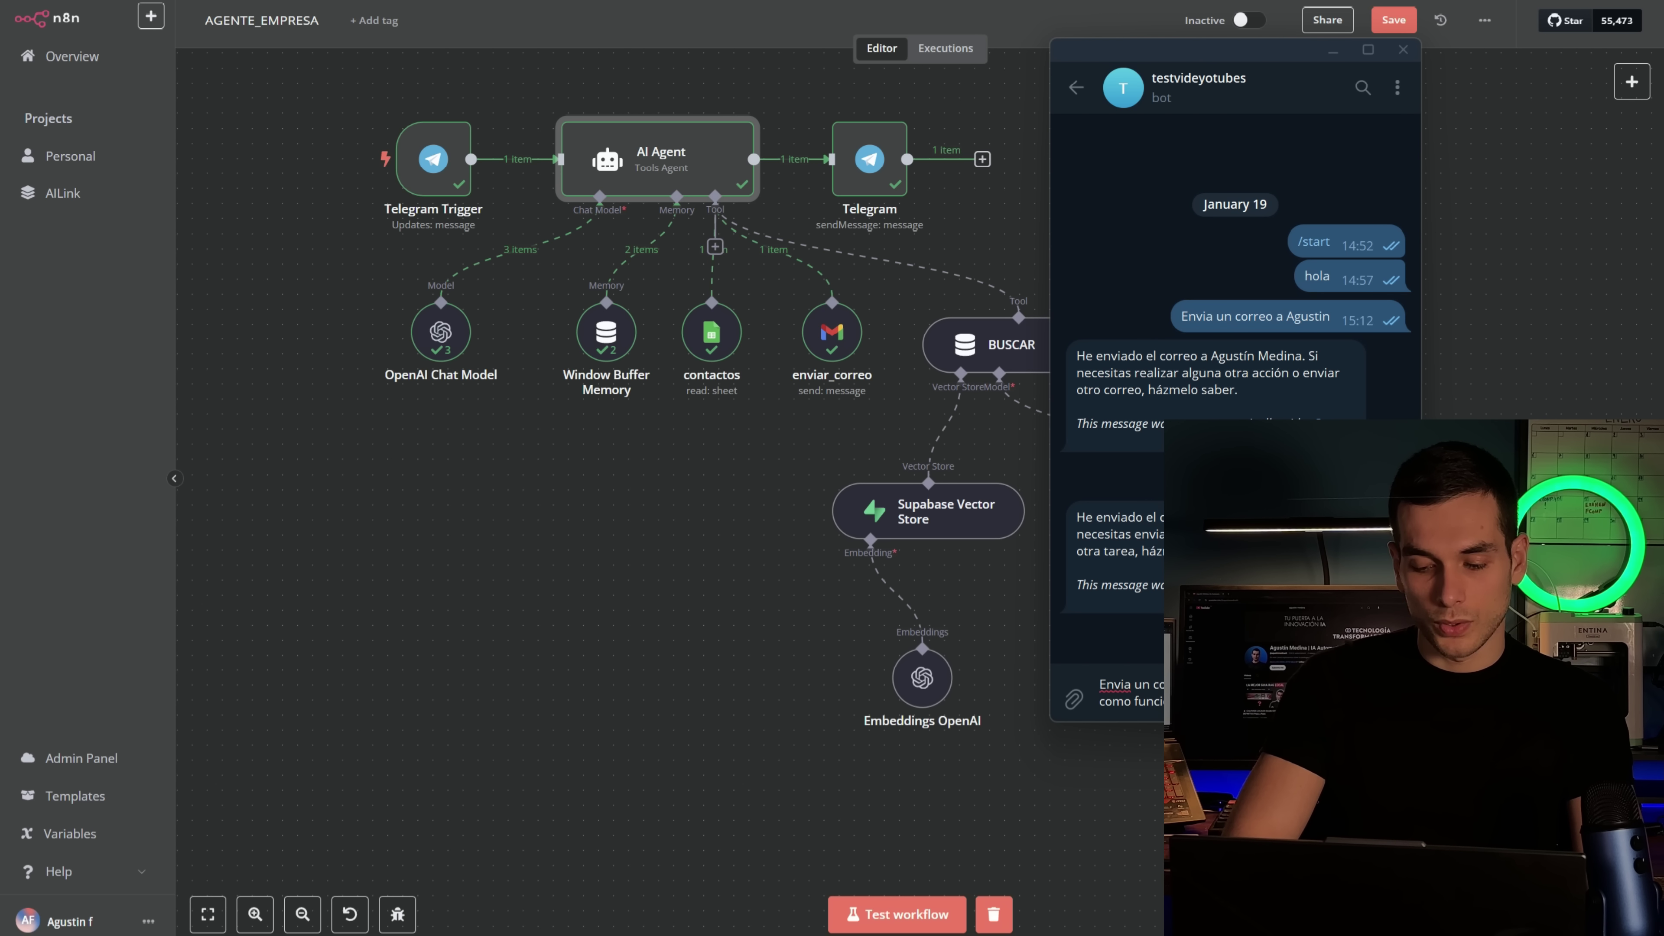
key("Return")
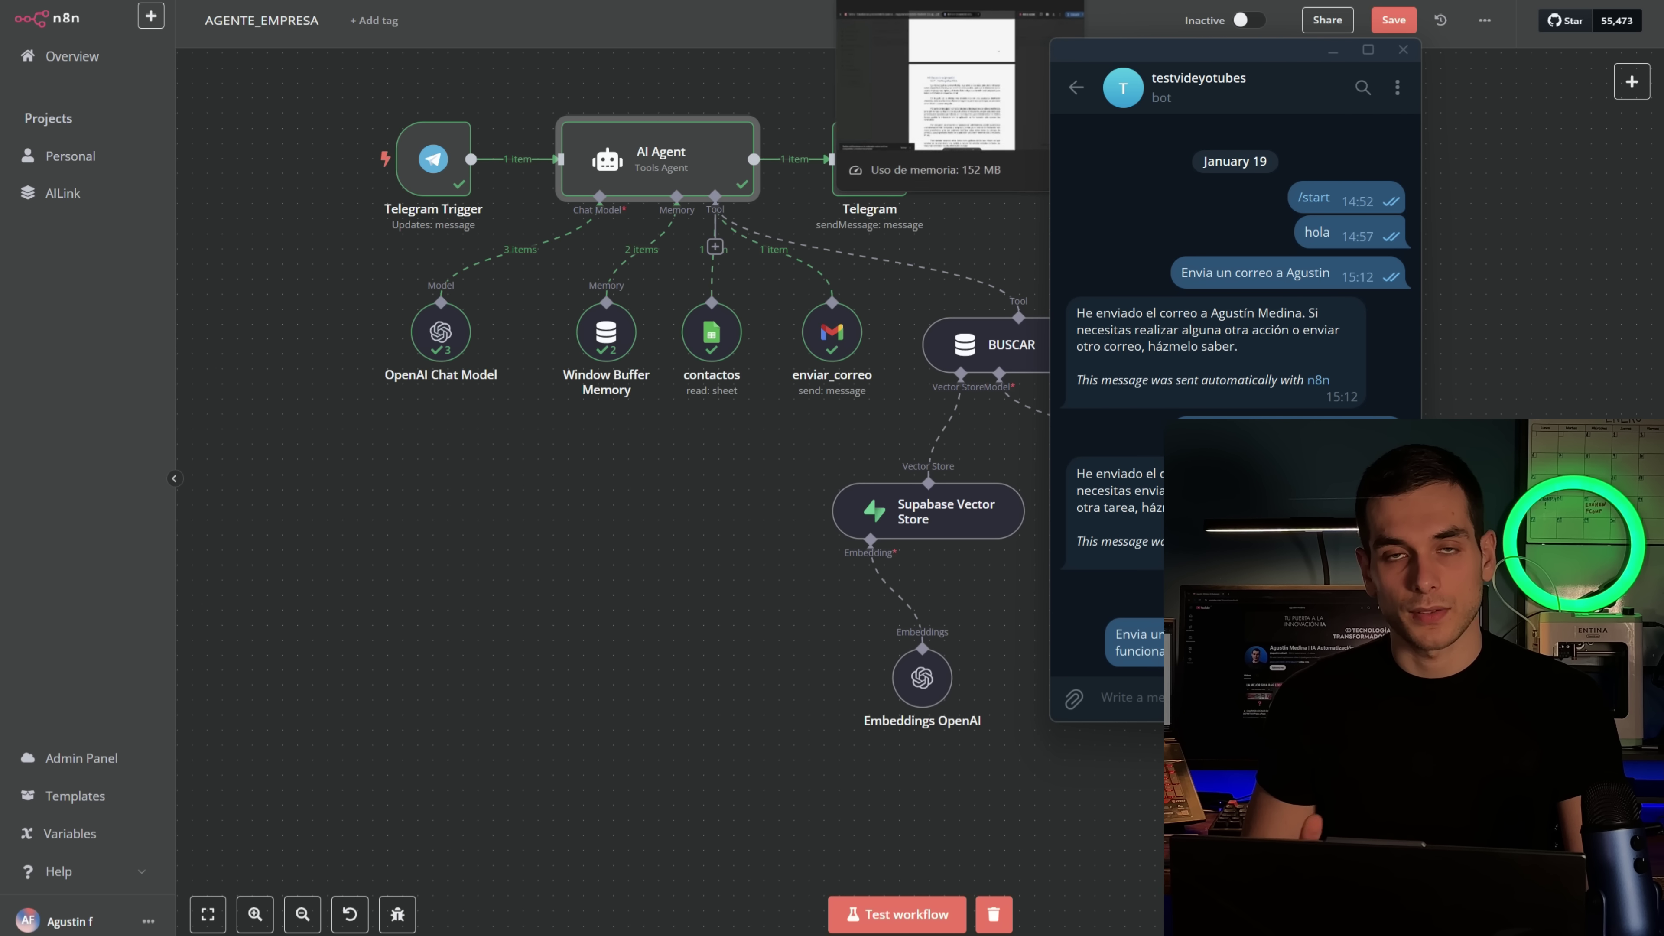
Switch to the PDF in Google Drive and read section 3.3.1 on the graphical interface (GUI)
left_click(960, 1)
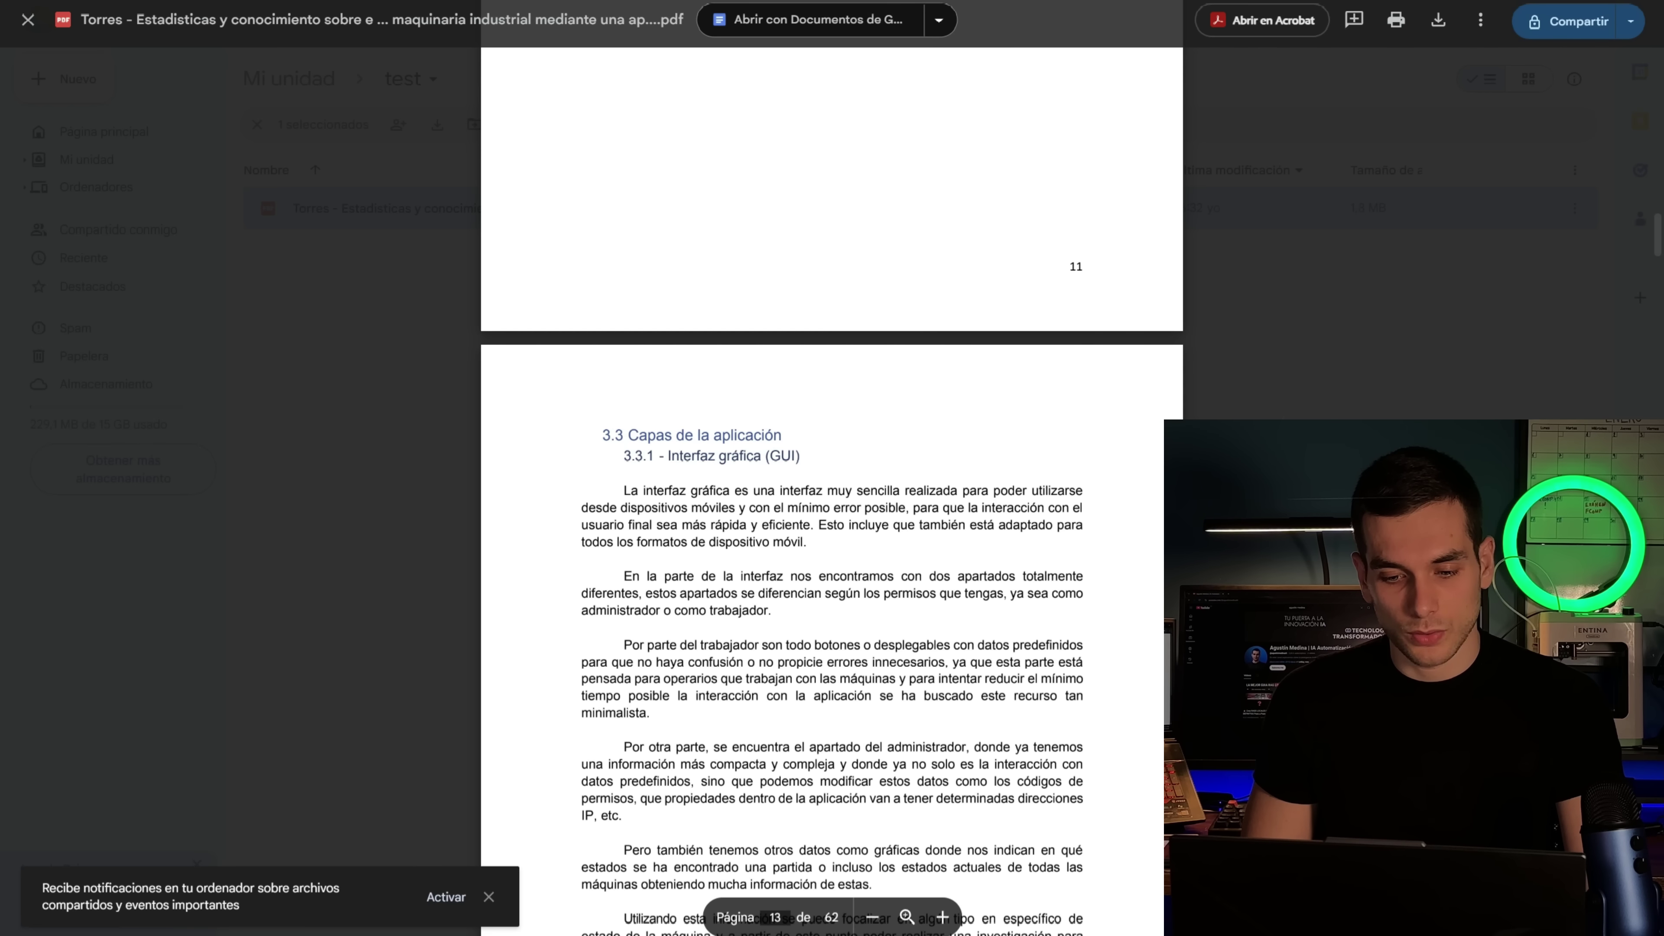
scroll(831, 458, "down", 15)
scroll(832, 459, "up", 10)
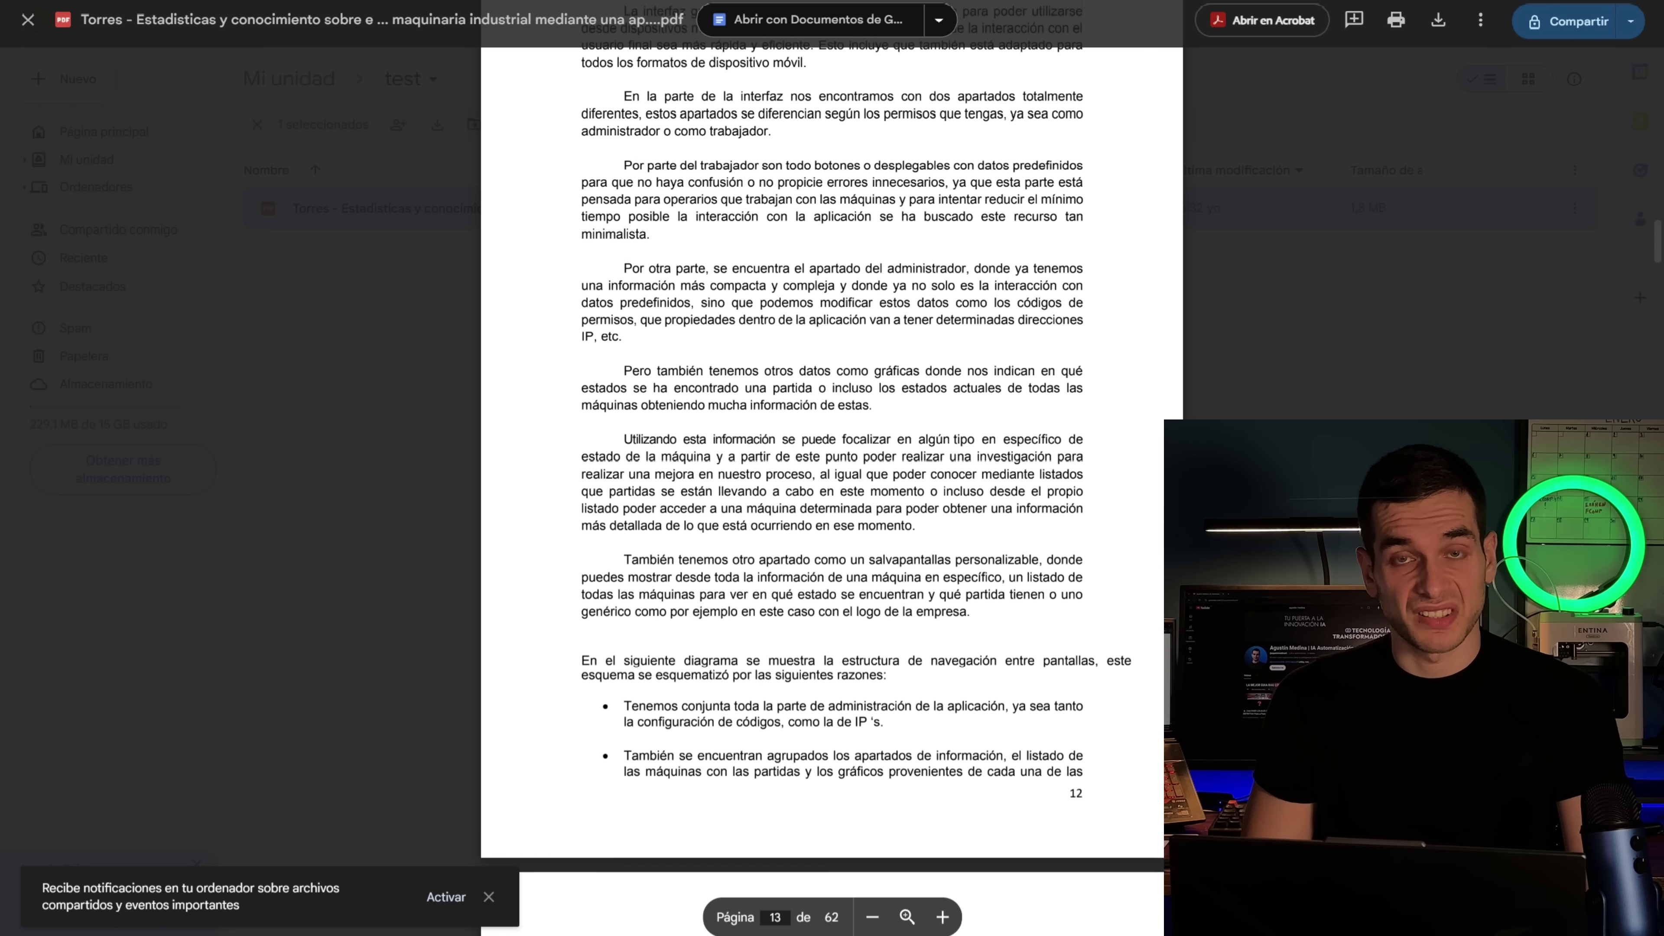
scroll(832, 459, "up", 20)
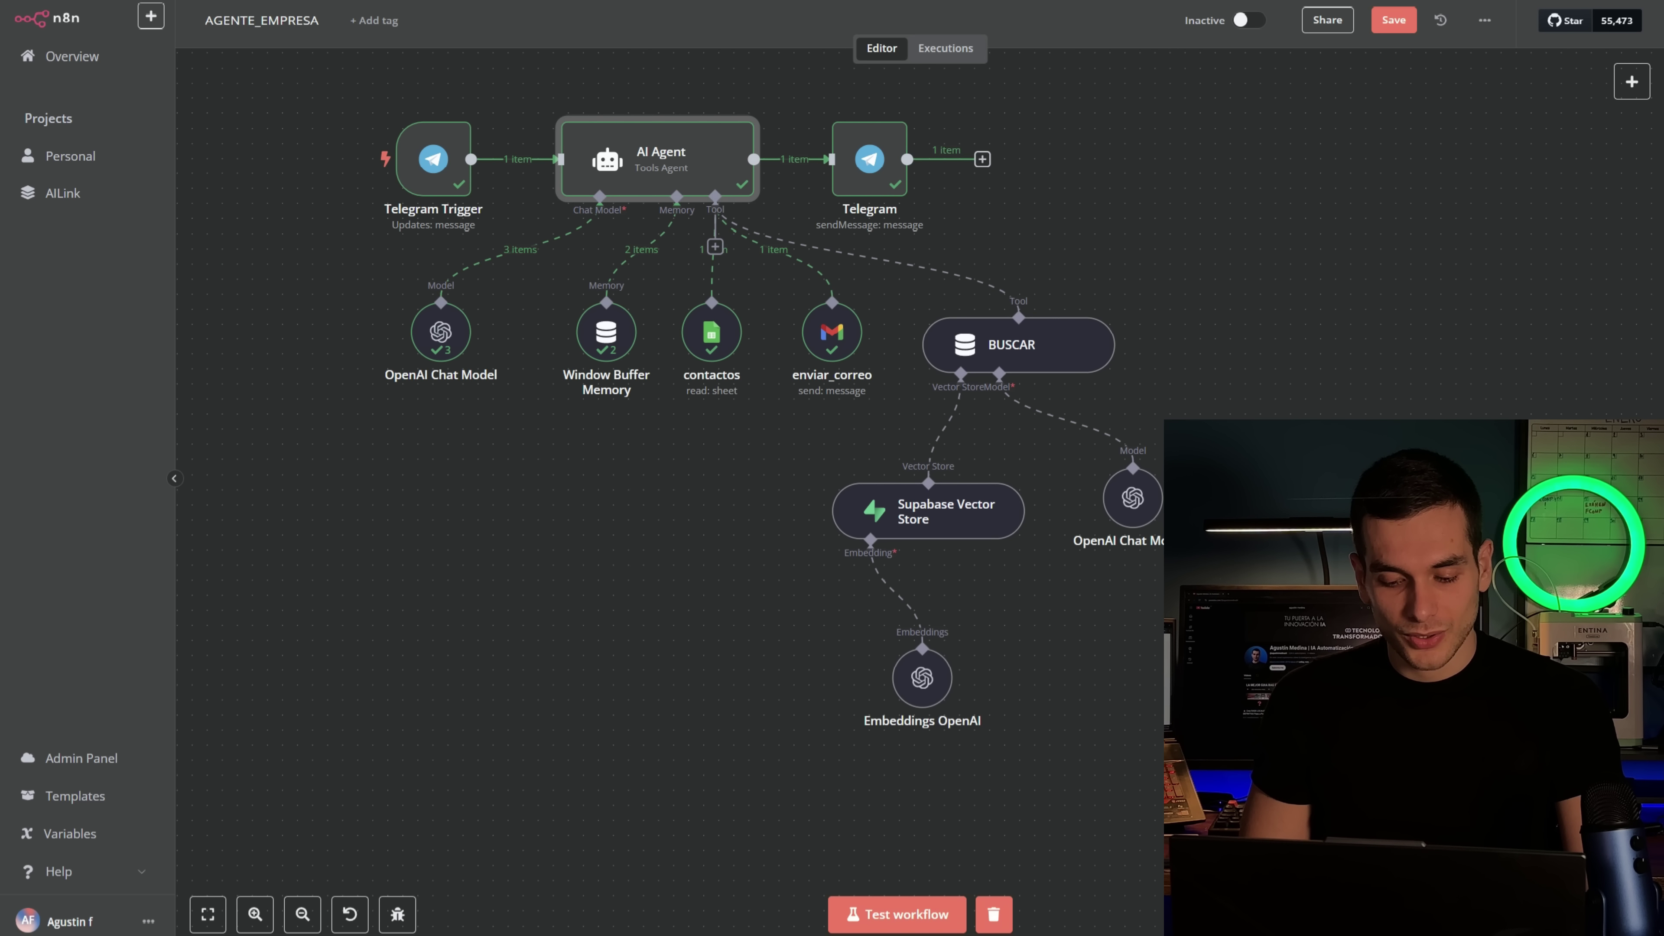
Return to AGENTE_EMPRESA in n8n, clear the previous execution data, test the workflow and follow the run through its tool nodes
left_click(993, 914)
key("alt+Tab")
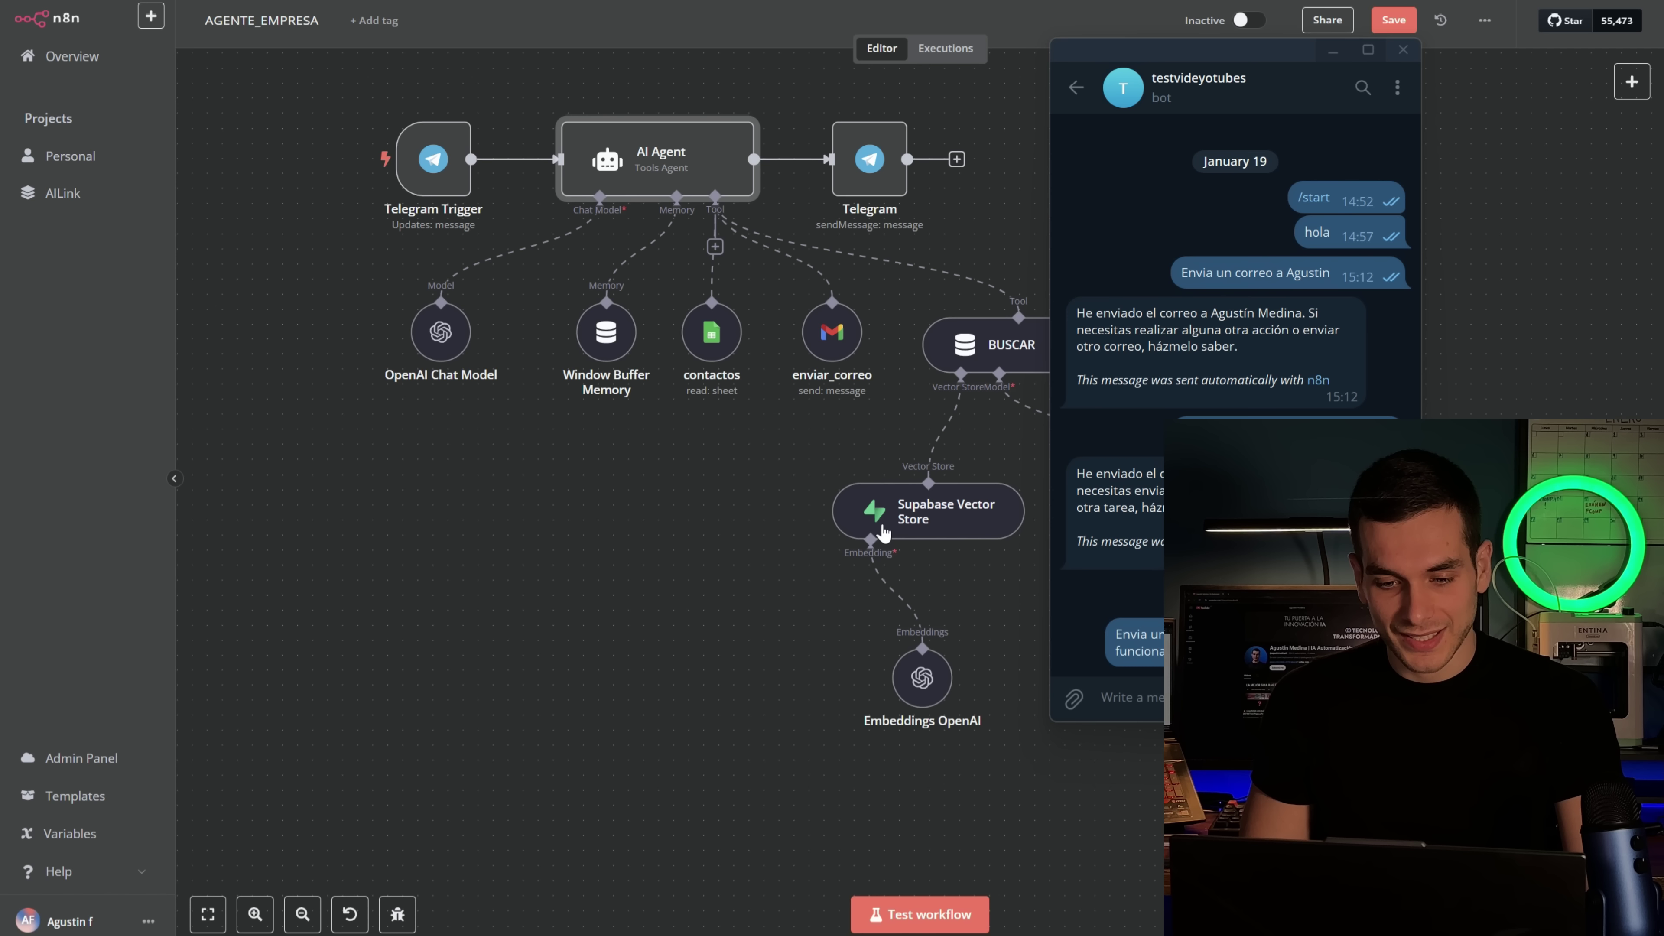
left_click(920, 914)
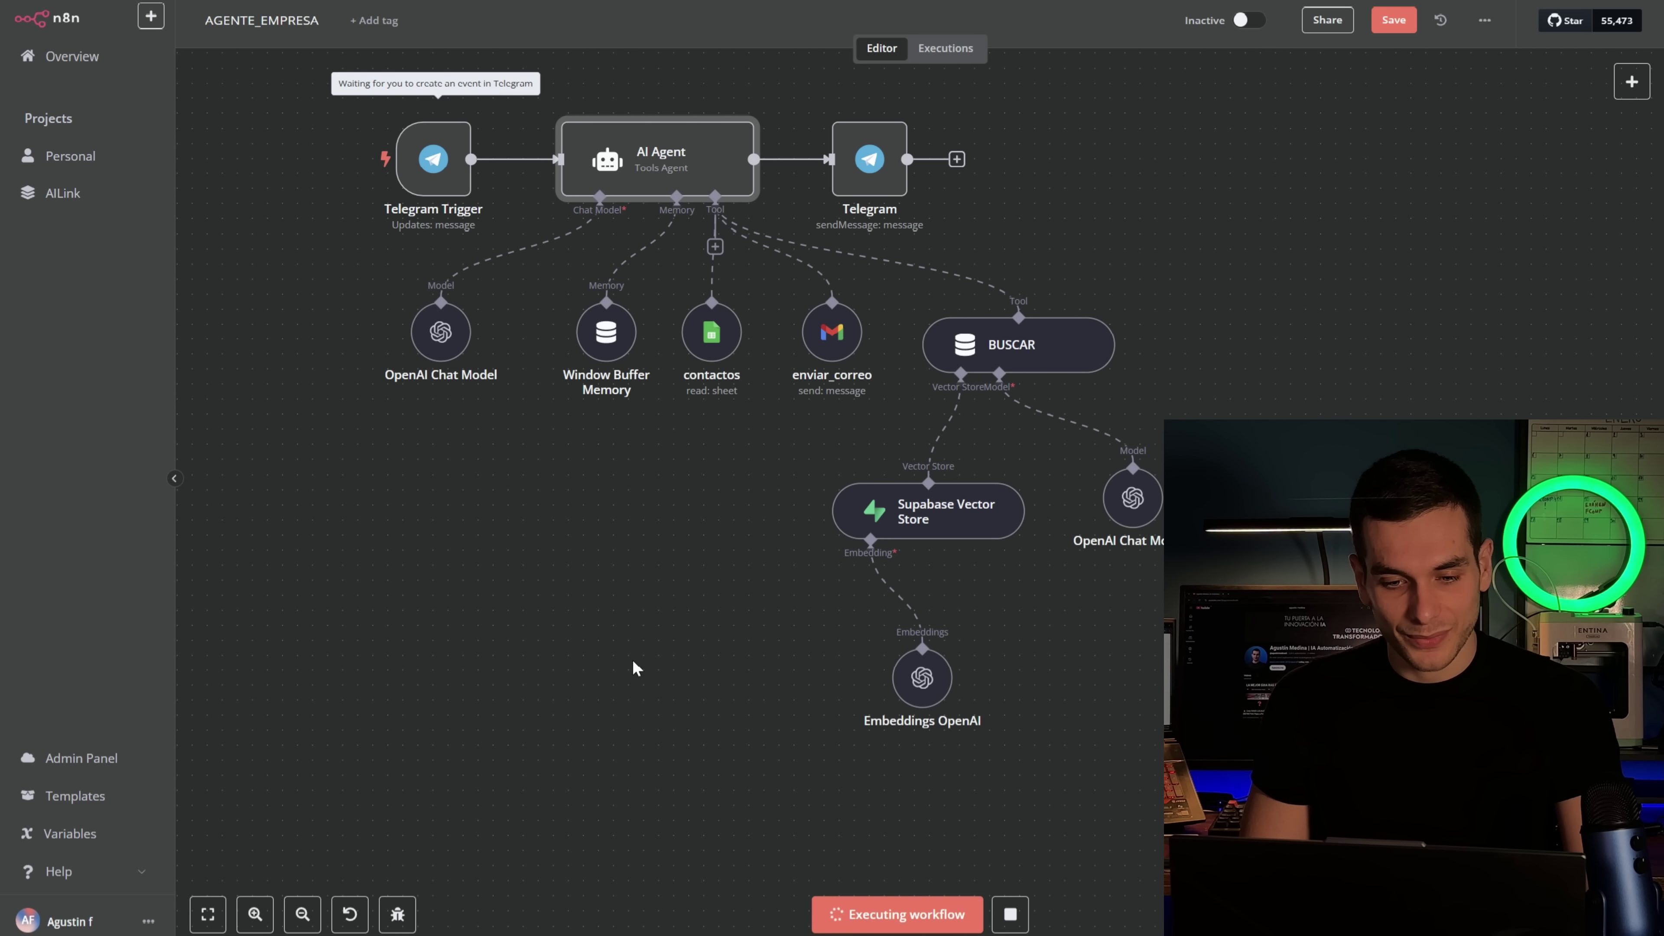
scroll(631, 668, "left", 2)
scroll(762, 577, "down", 1)
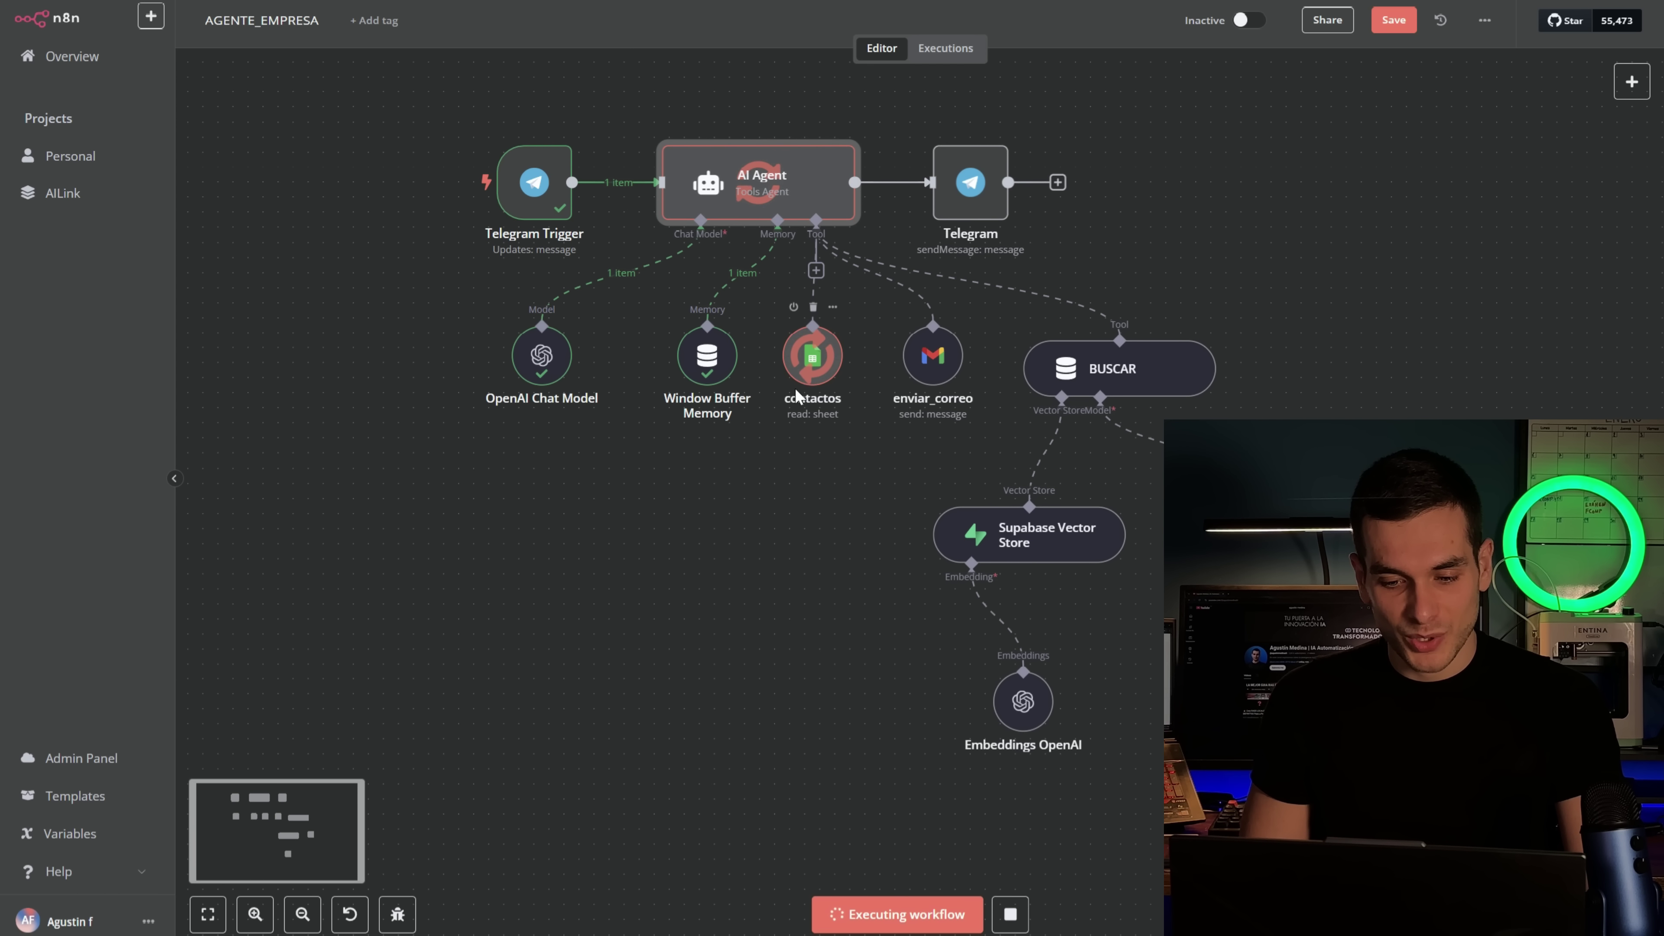
scroll(791, 527, "right", 2)
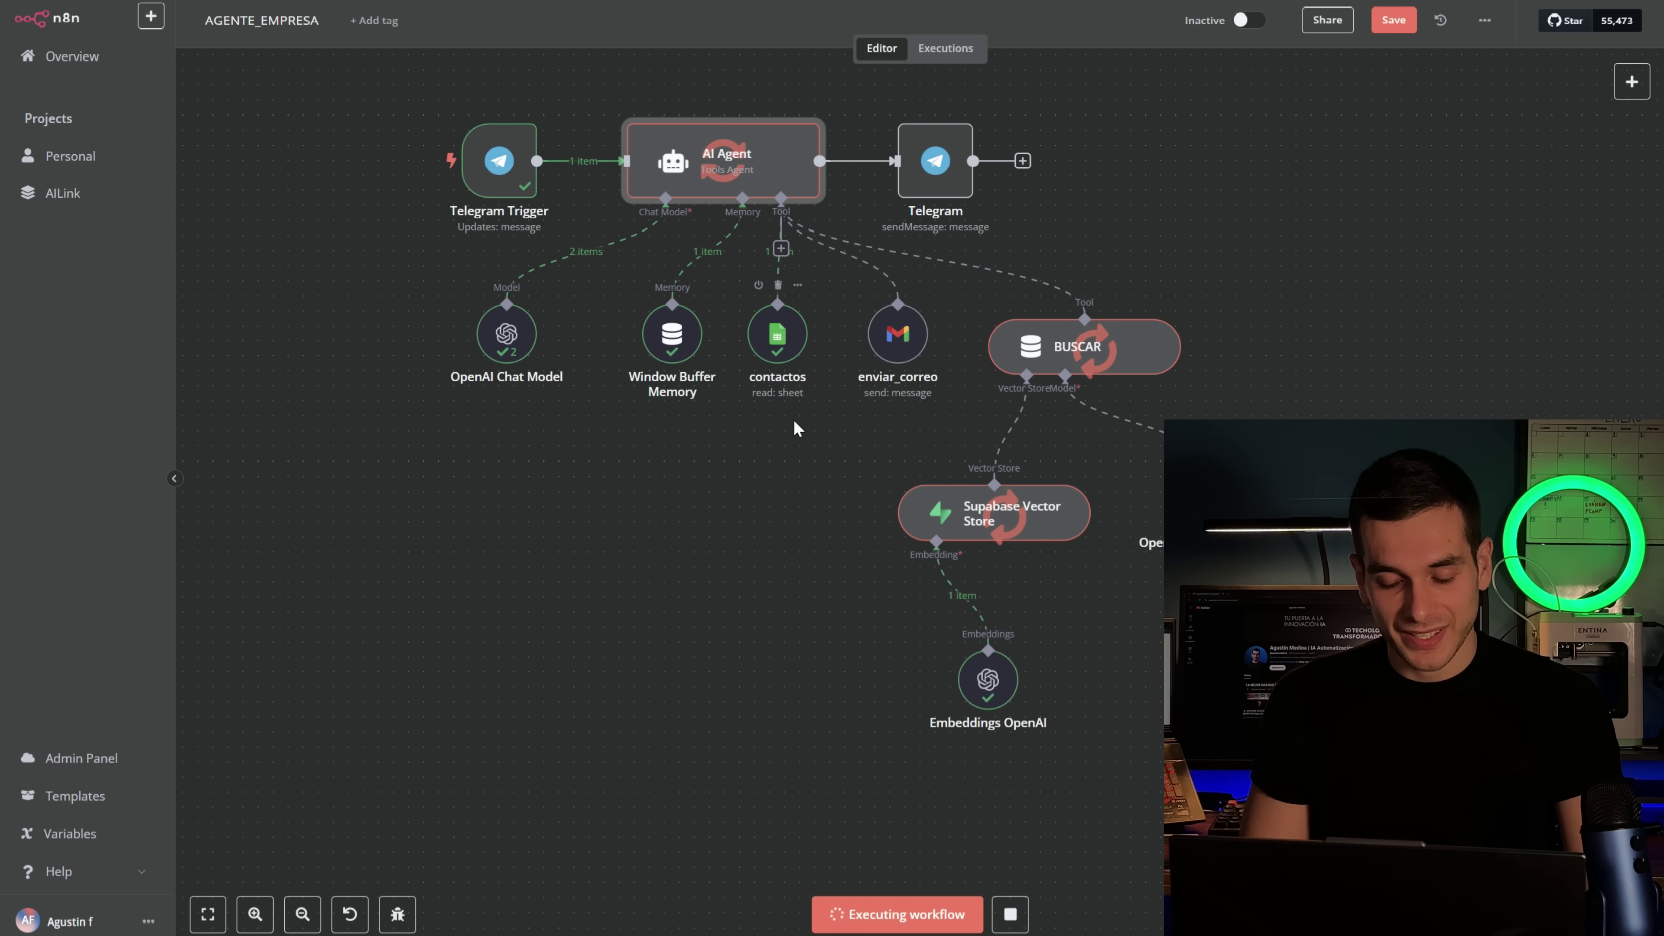
scroll(778, 540, "right", 2)
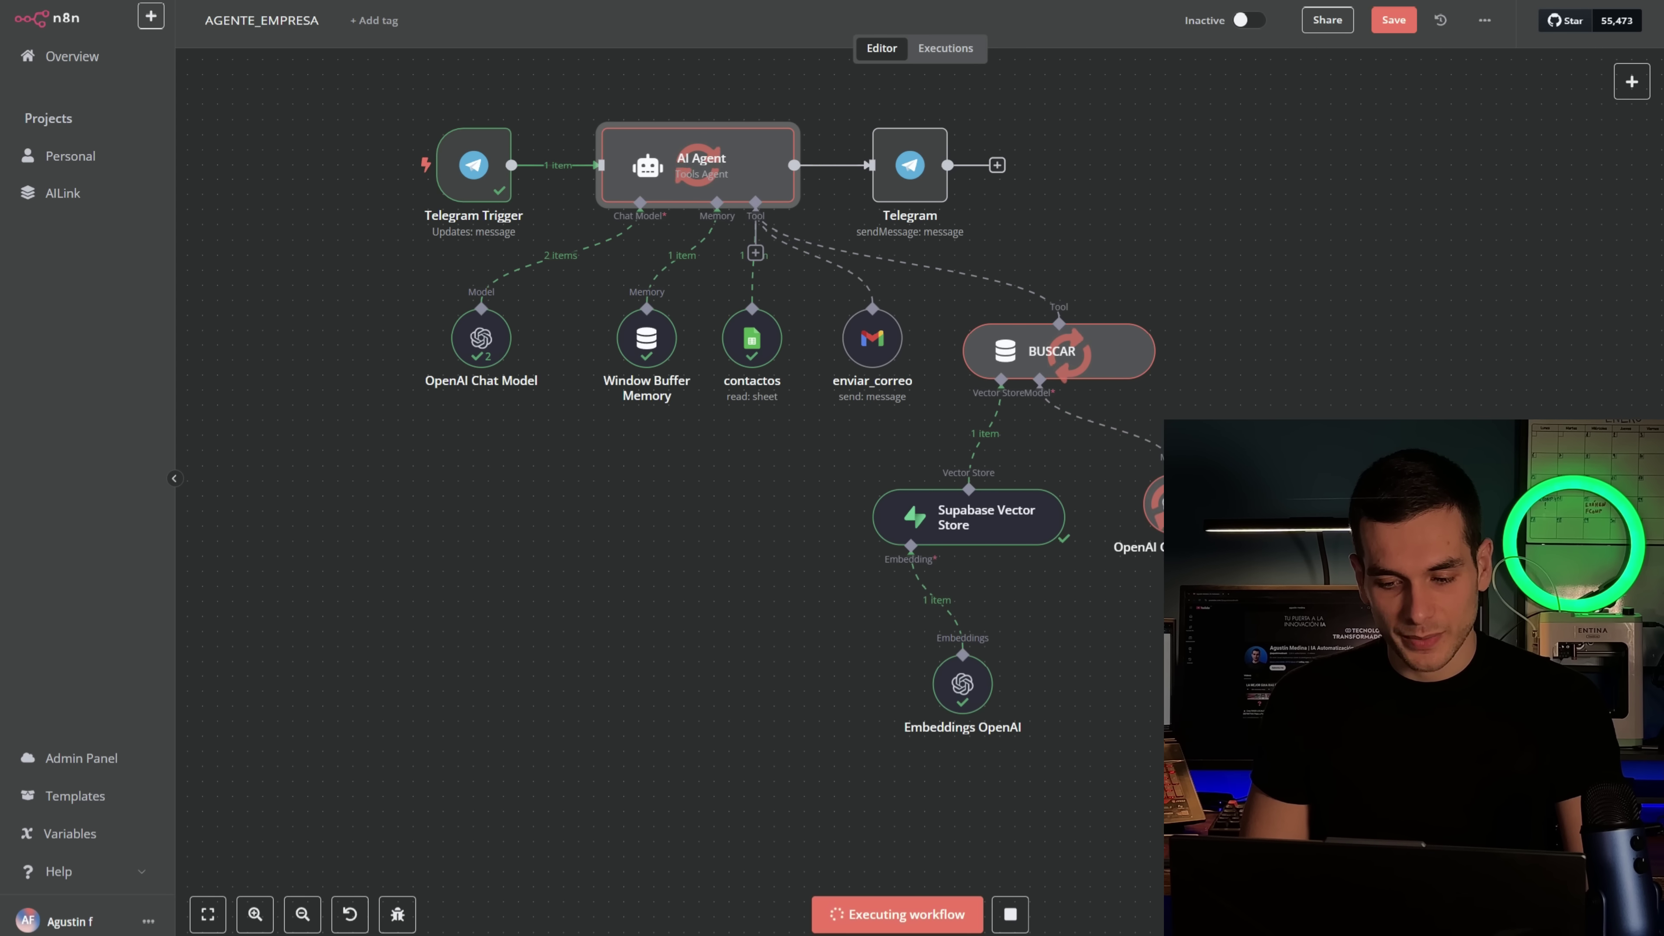
scroll(1009, 364, "right", 2)
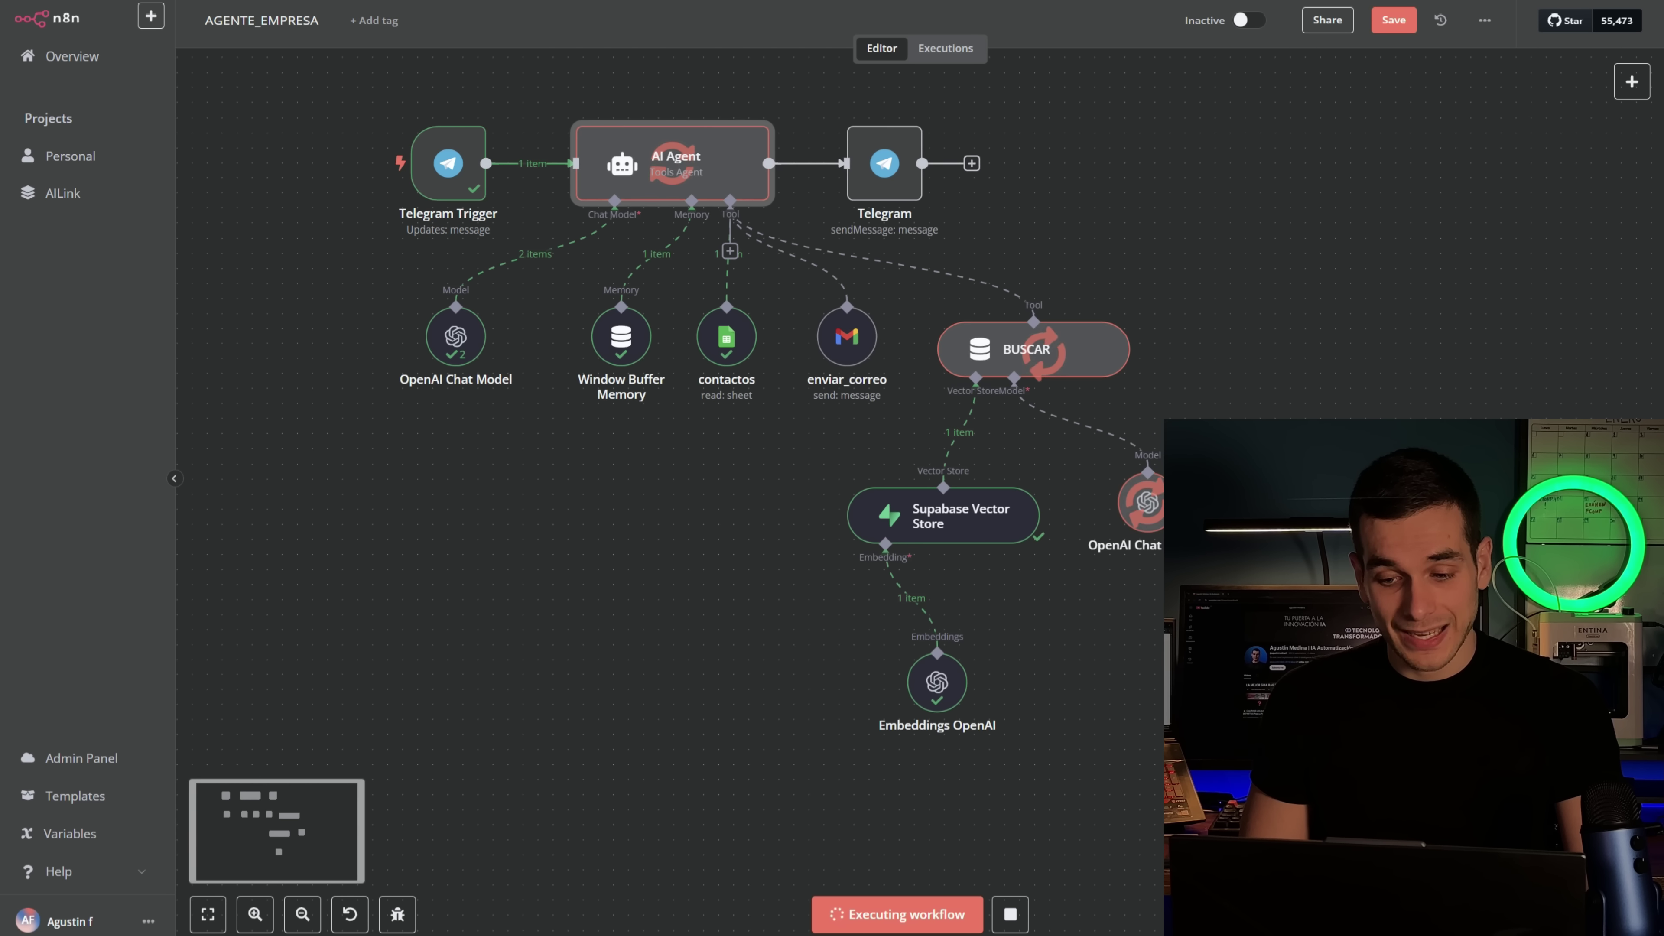
scroll(714, 504, "right", 3)
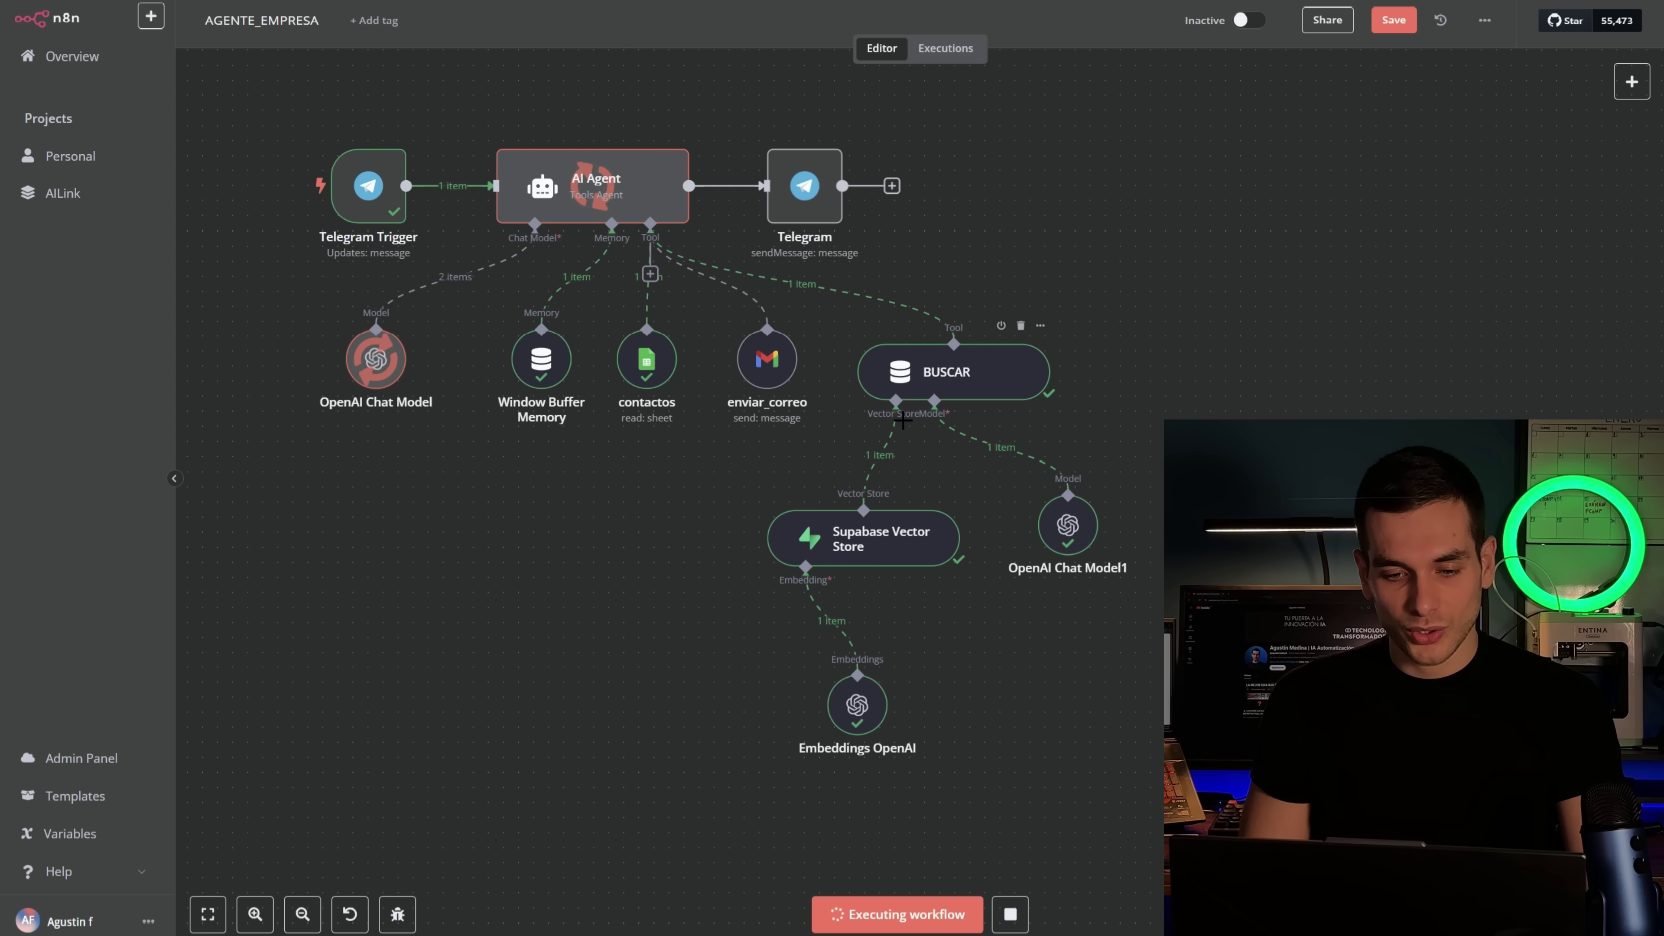
Check the bot's Telegram reply, switch to Gmail and read the received email's explanation of the GUI
key("alt+Tab")
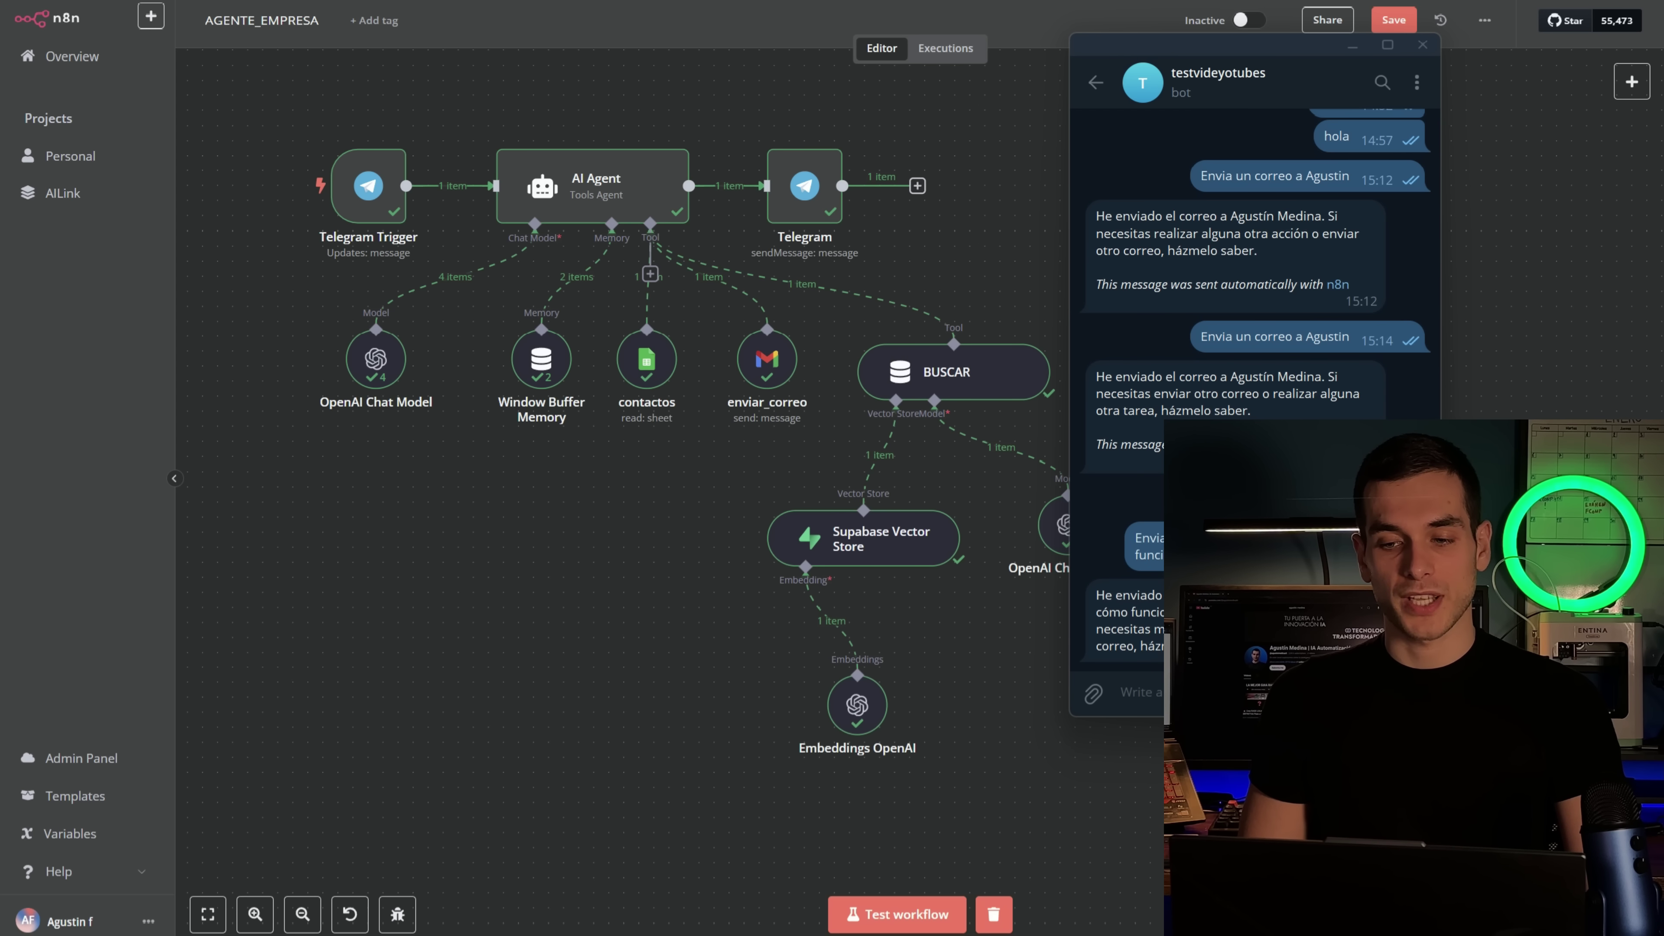
key("alt+Tab")
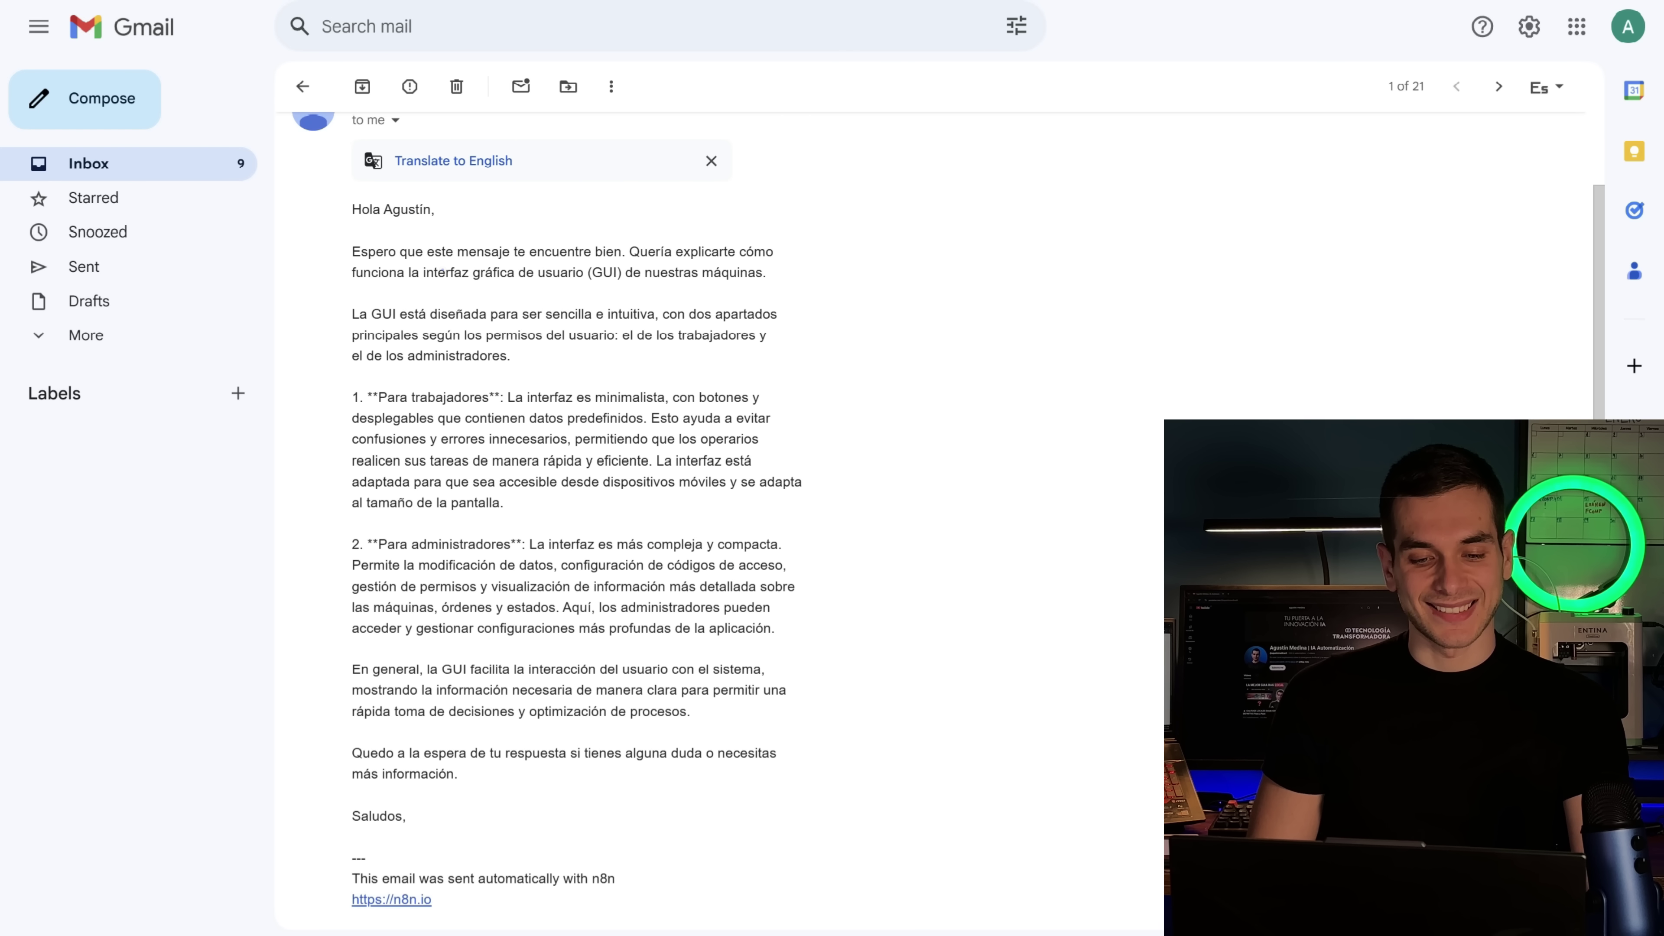
left_click_drag(446, 272, 543, 351)
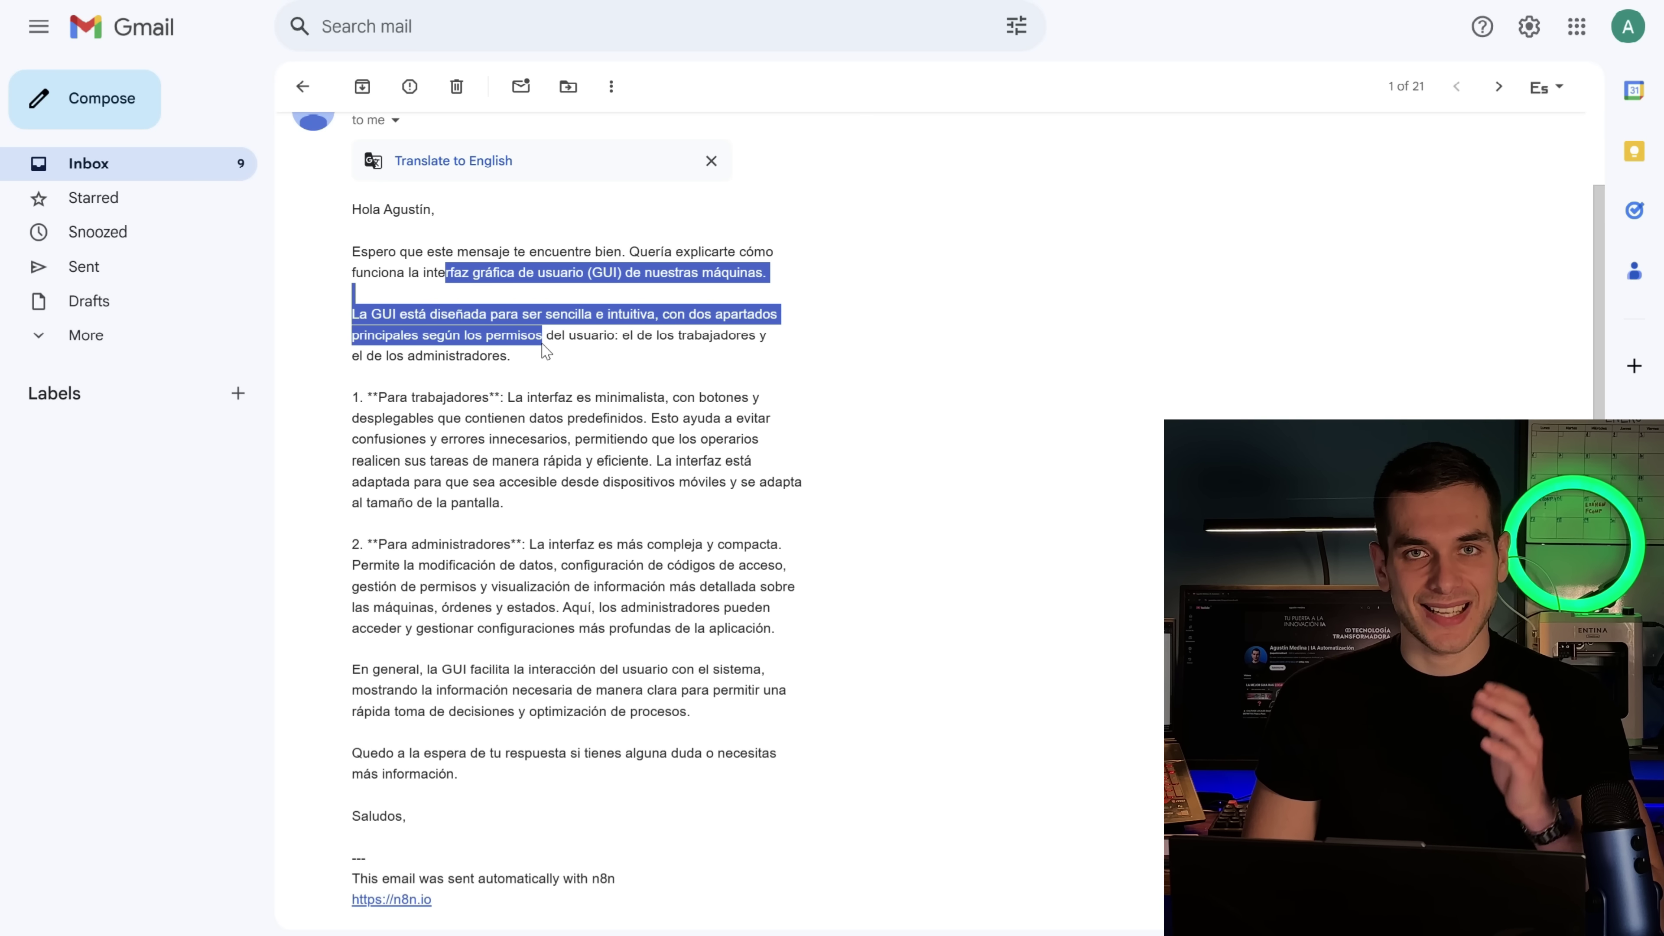
left_click_drag(543, 351, 504, 400)
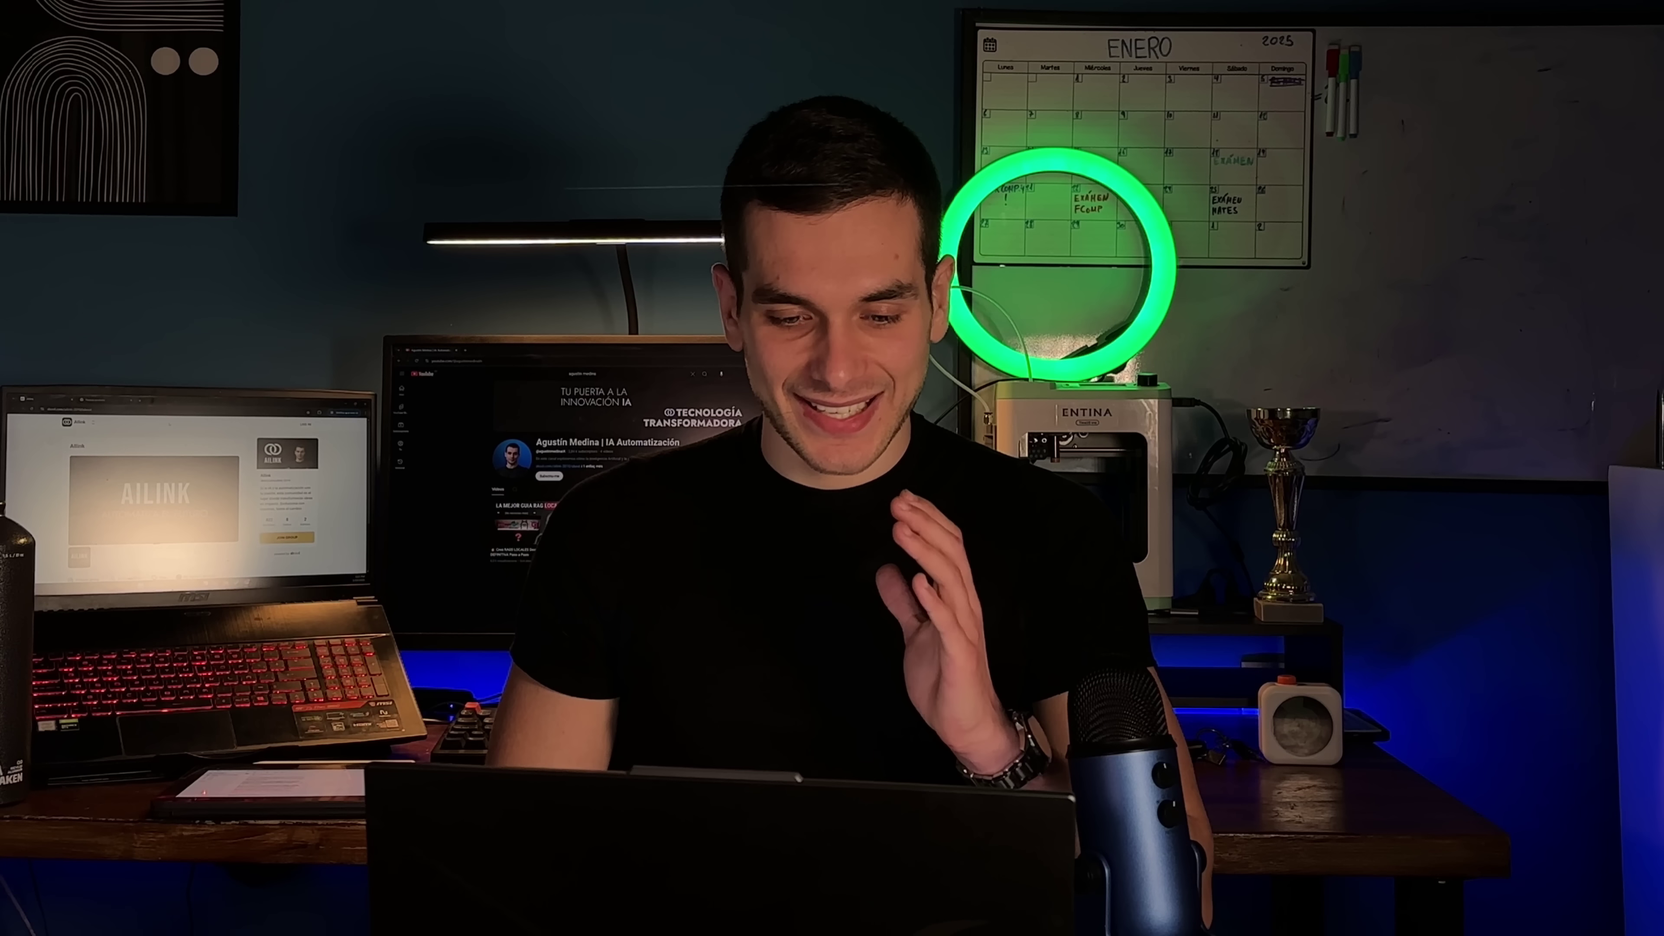